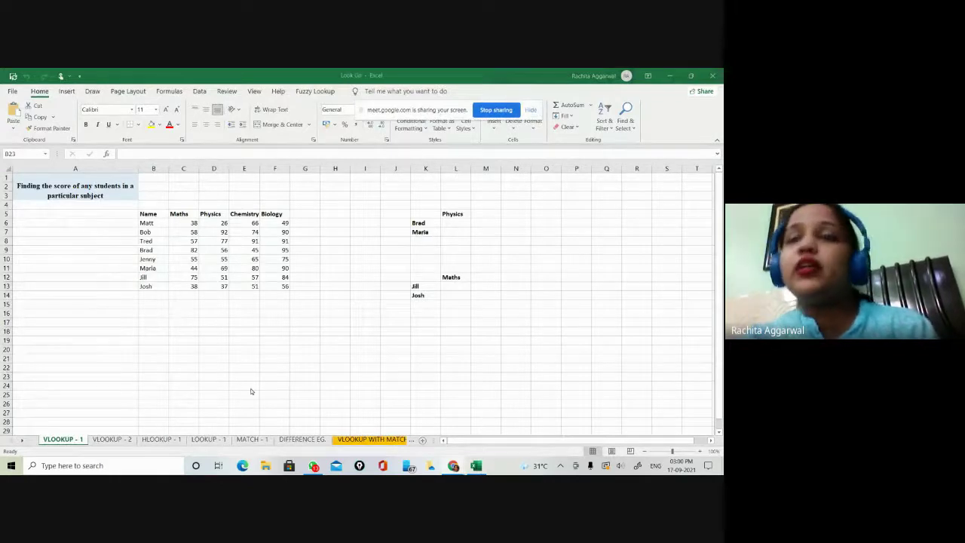
Step: Enlarge the VLOOKUP - 1 worksheet view to 140%
left_click(698, 451)
left_click(699, 451)
left_click(700, 451)
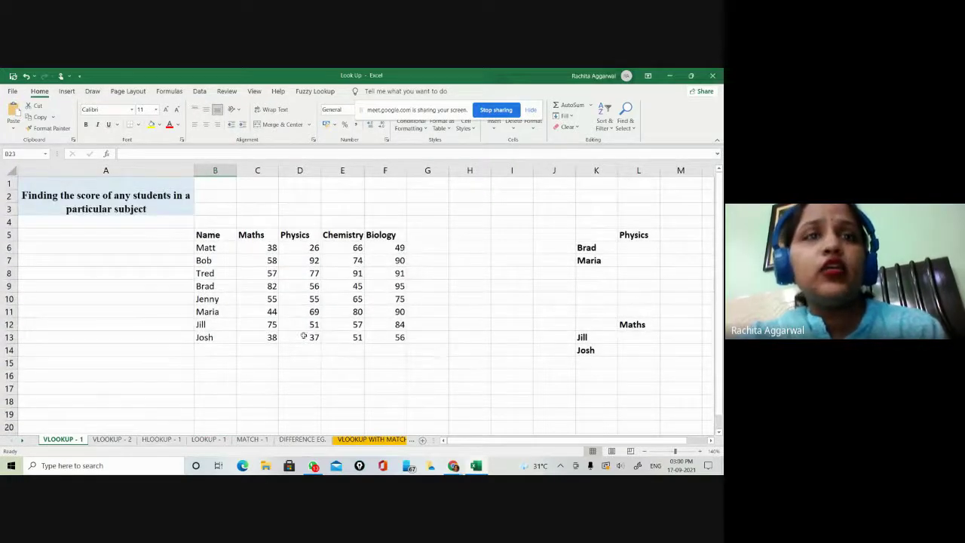
Step: Look through the workbook's worksheets from VLOOKUP - 2 to MATCH - 1 and the remaining sheet names, and return to VLOOKUP - 1
left_click(113, 440)
left_click(143, 440)
left_click(208, 440)
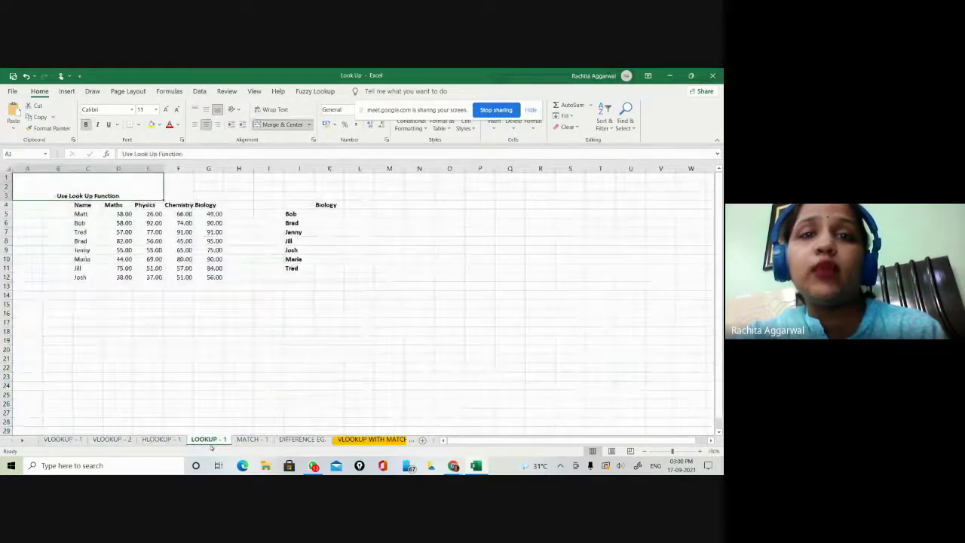
left_click(252, 441)
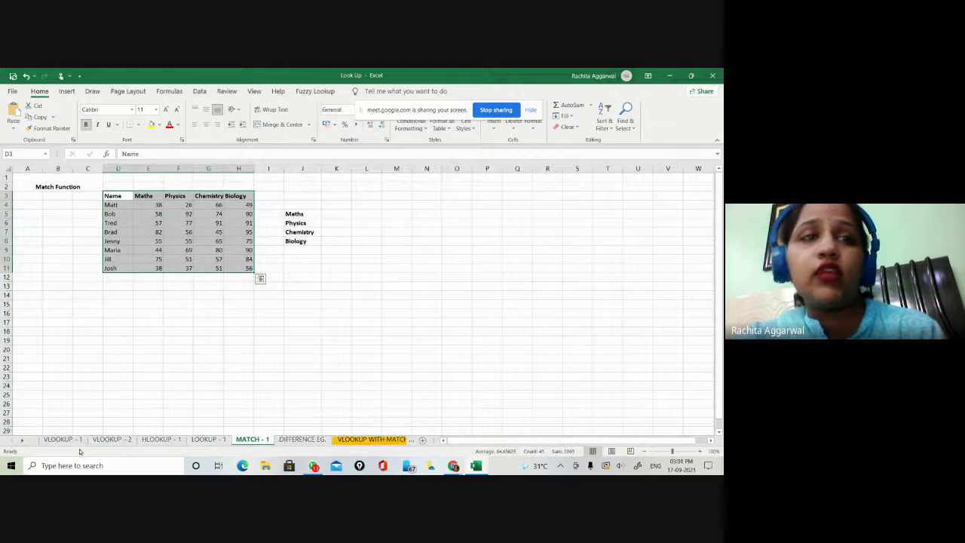
left_click(23, 442)
left_click(24, 442)
left_click(24, 442)
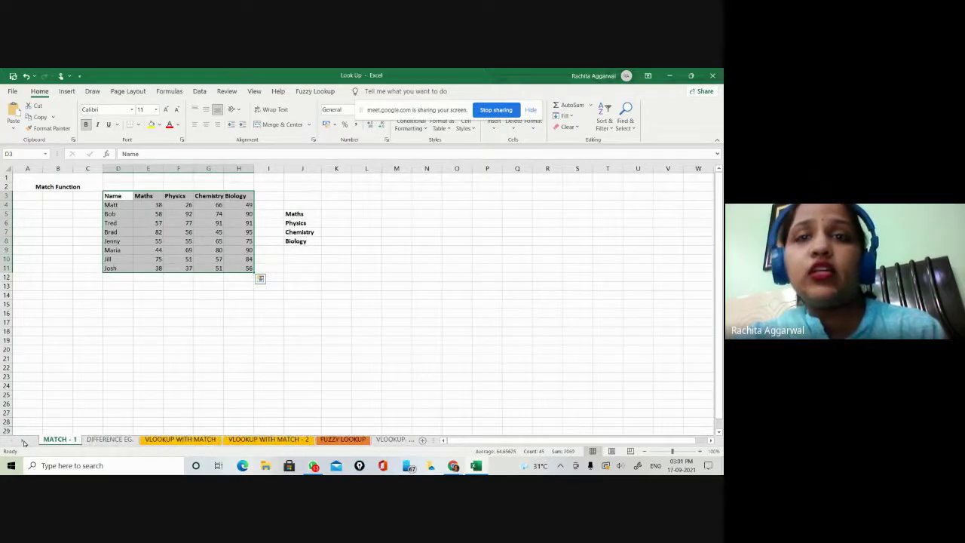
left_click(23, 442)
left_click(23, 442)
left_click(23, 442)
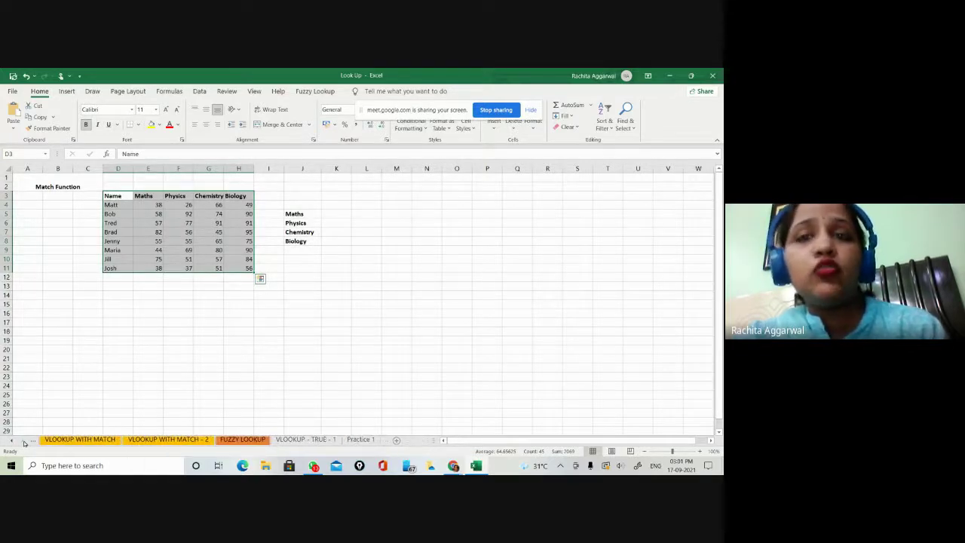
left_click(11, 443)
left_click(11, 442)
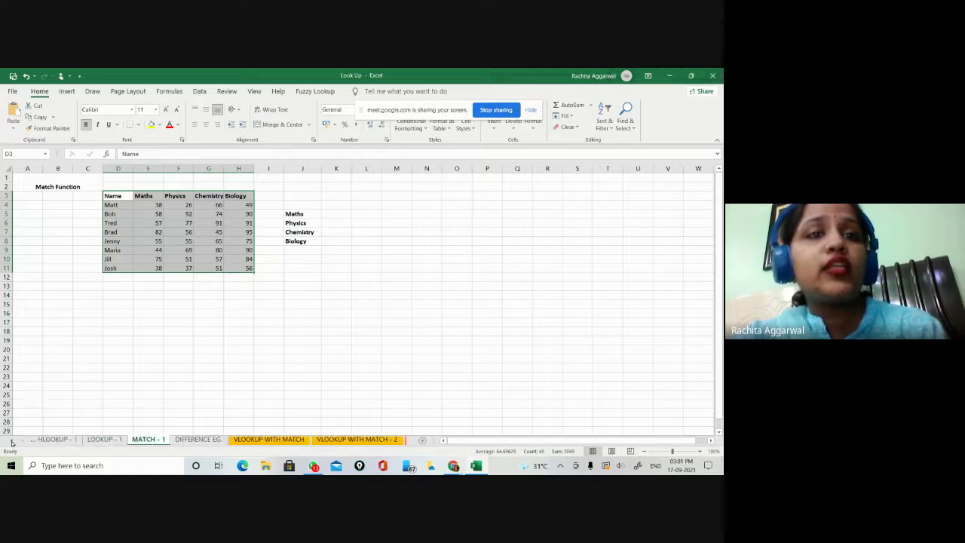
left_click(11, 443)
left_click(11, 442)
left_click(60, 438)
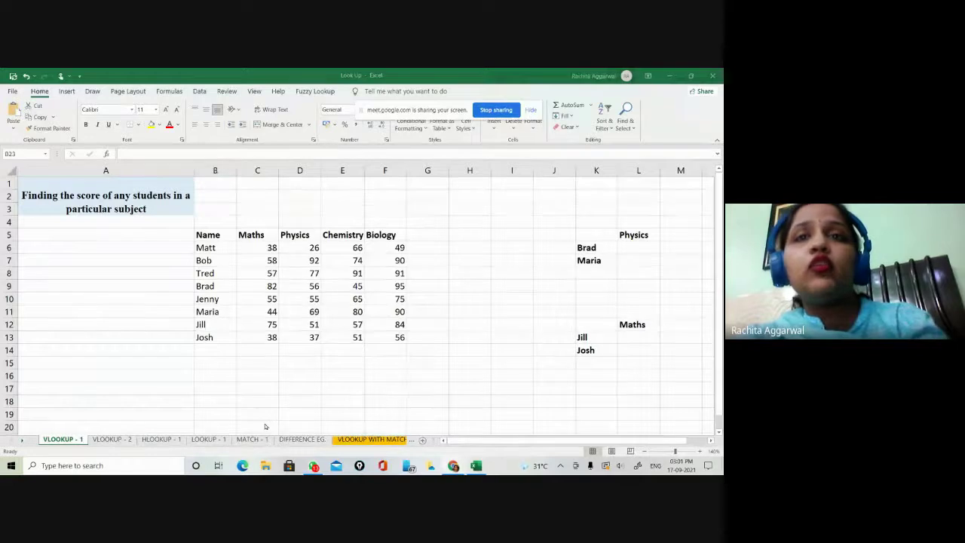
Step: Switch to Google Meet, admit the waiting participant to the call, and return to the Look Up workbook in Excel
mouse_move(454, 465)
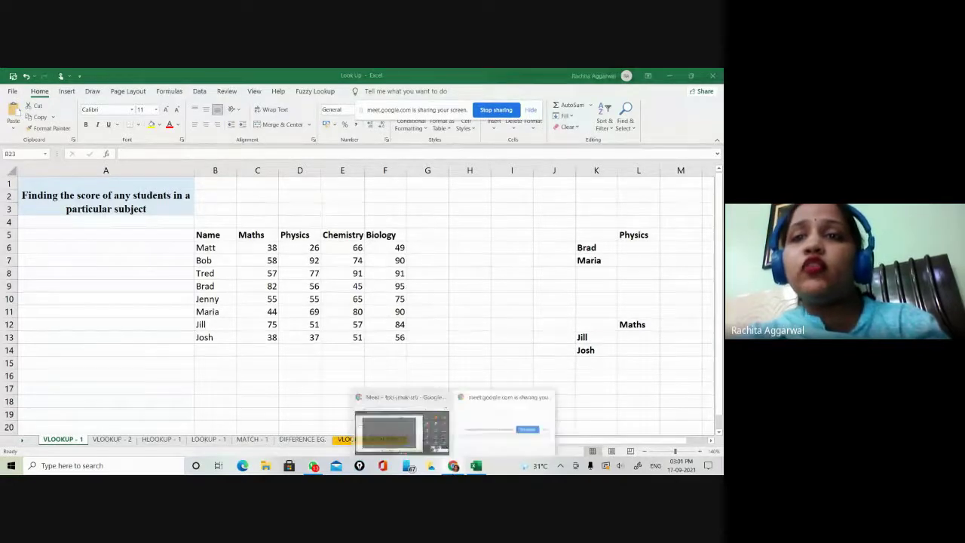
left_click(411, 425)
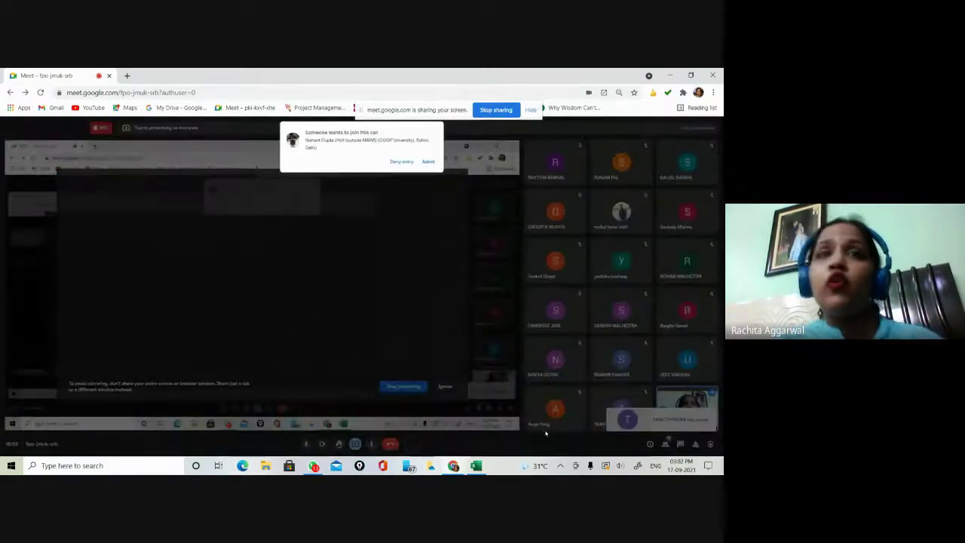
left_click(428, 161)
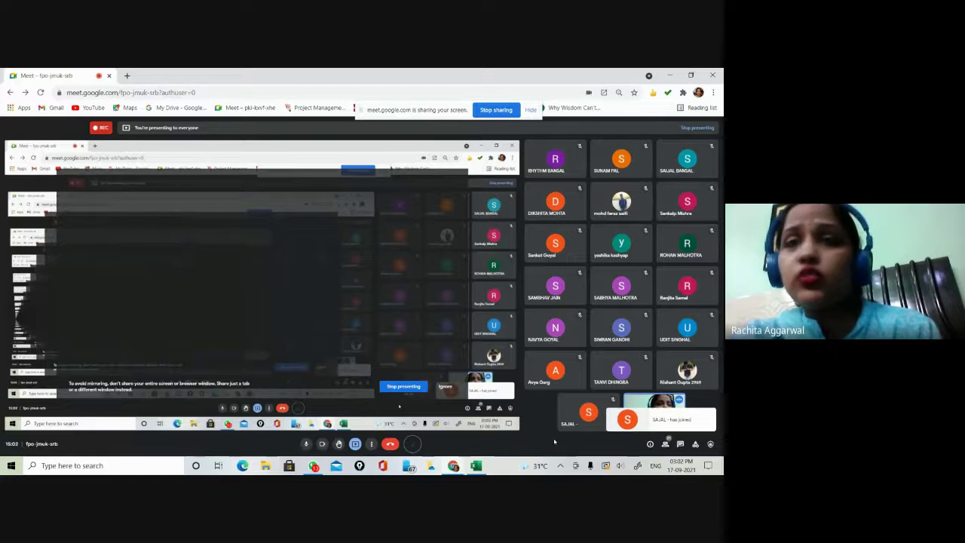
left_click(476, 465)
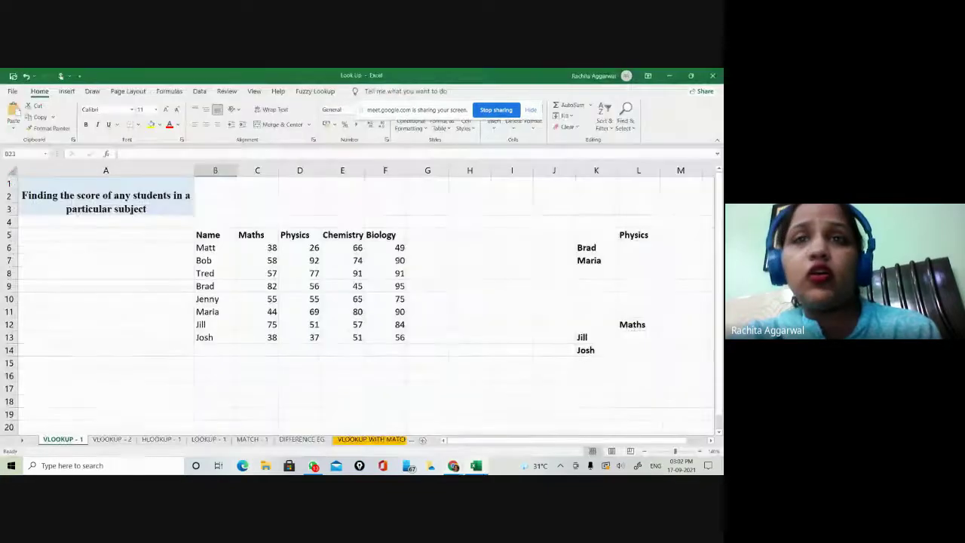
left_click(341, 401)
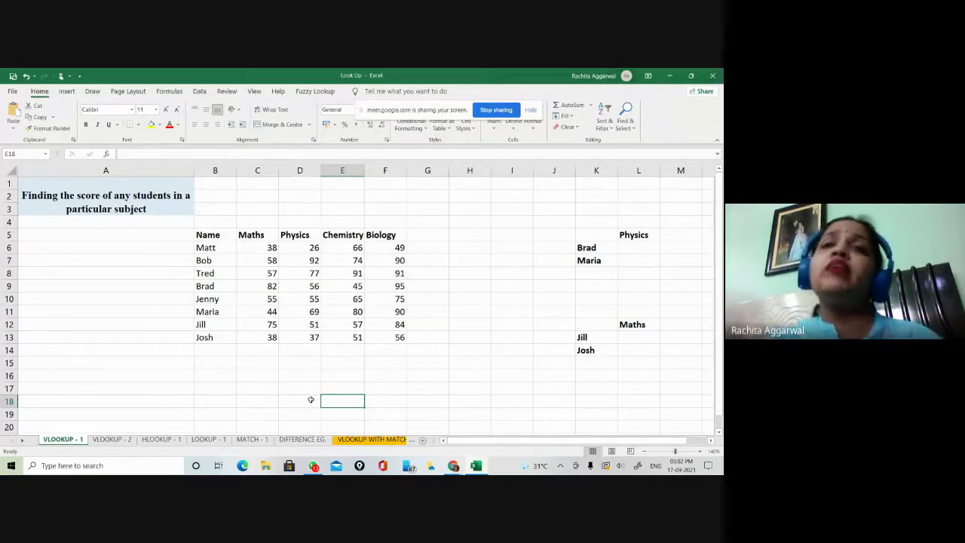
Step: Review the student score table in B5:F13
left_click(223, 236)
left_click_drag(222, 236, 408, 345)
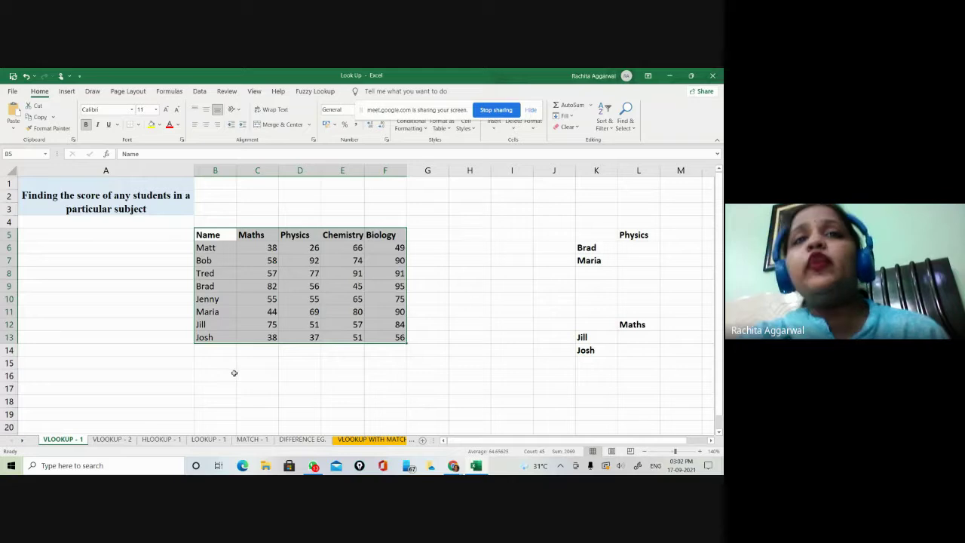
left_click(233, 373)
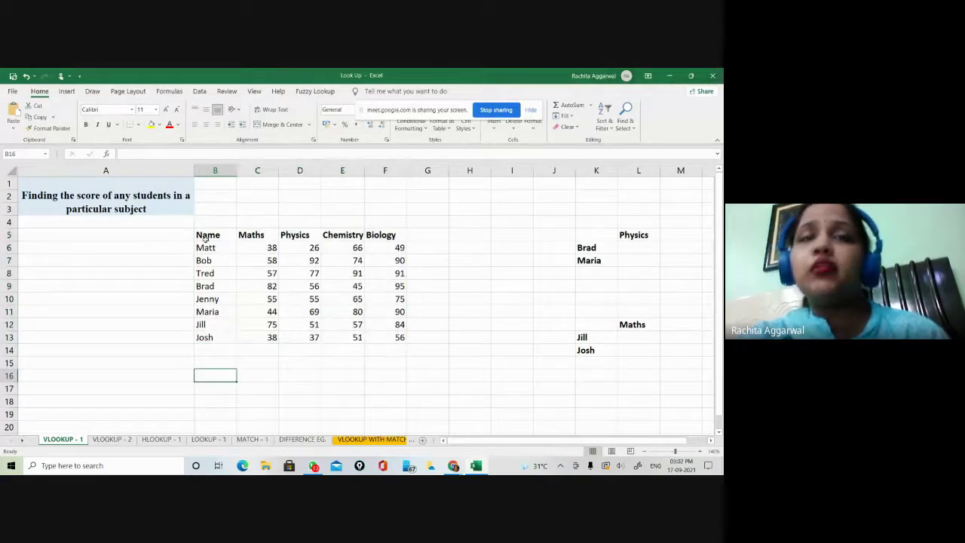
left_click_drag(206, 238, 409, 345)
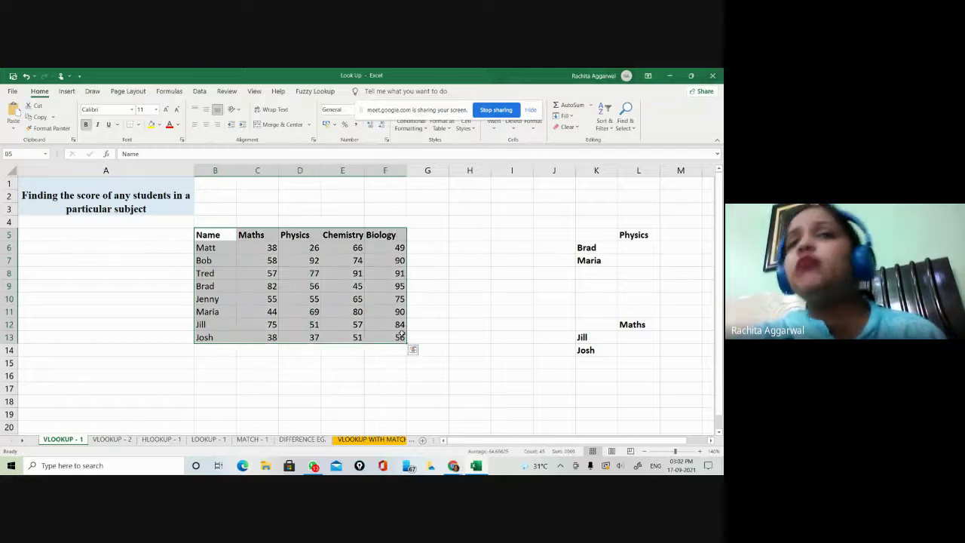
left_click(340, 385)
Step: Make the student names in B6:B13 bold
left_click(213, 252)
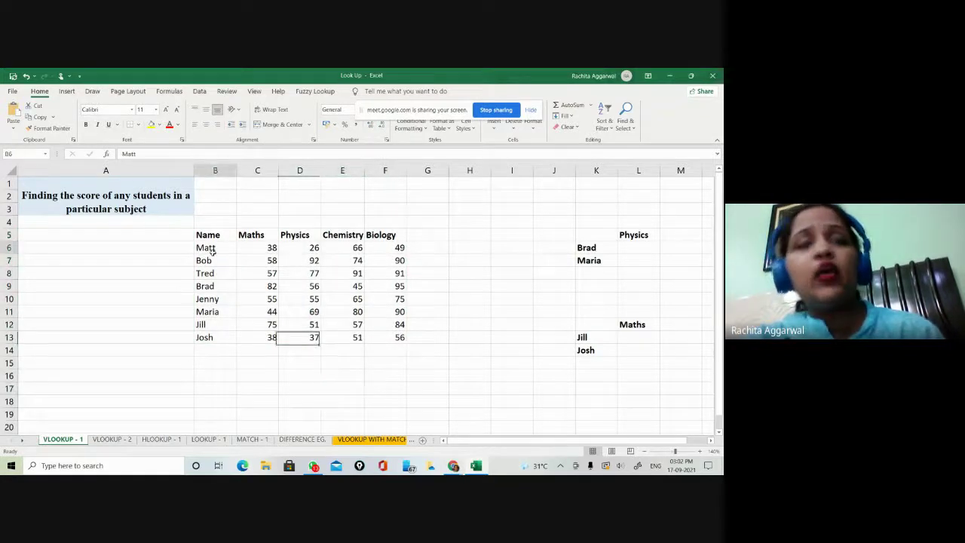
key("ctrl+shift+Down")
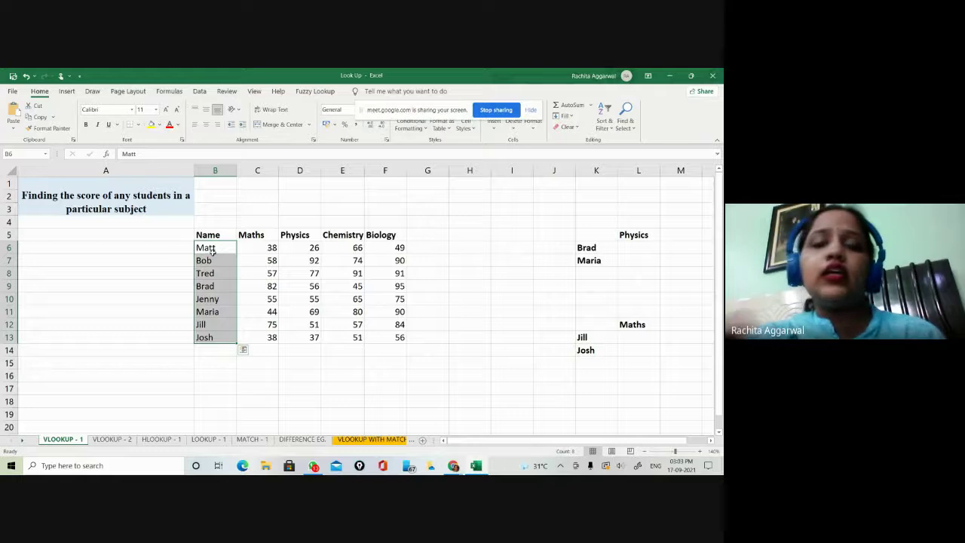
key("ctrl+b")
left_click(217, 397)
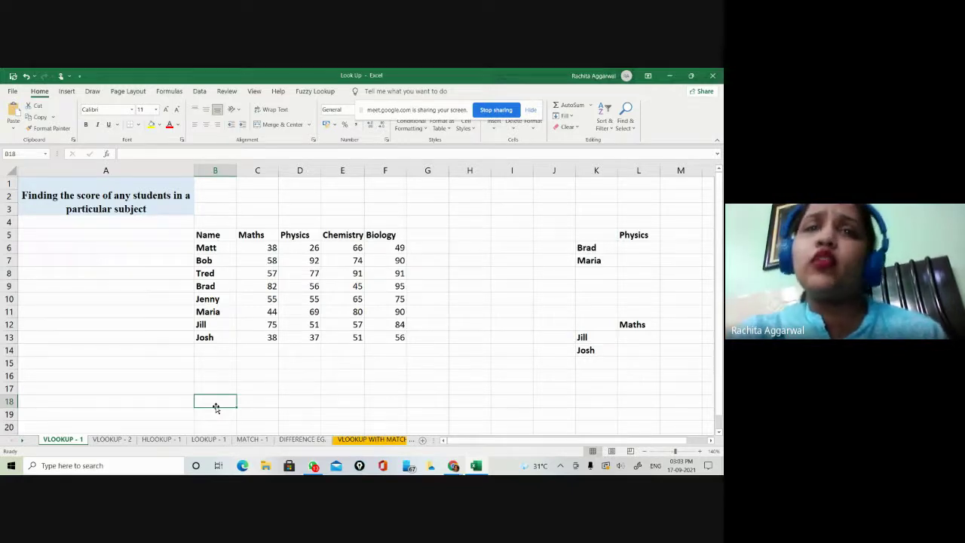
Step: Examine the score table, the sheet title in A1, and the Physics and Maths lookup blocks in columns K and L
left_click_drag(211, 233, 399, 352)
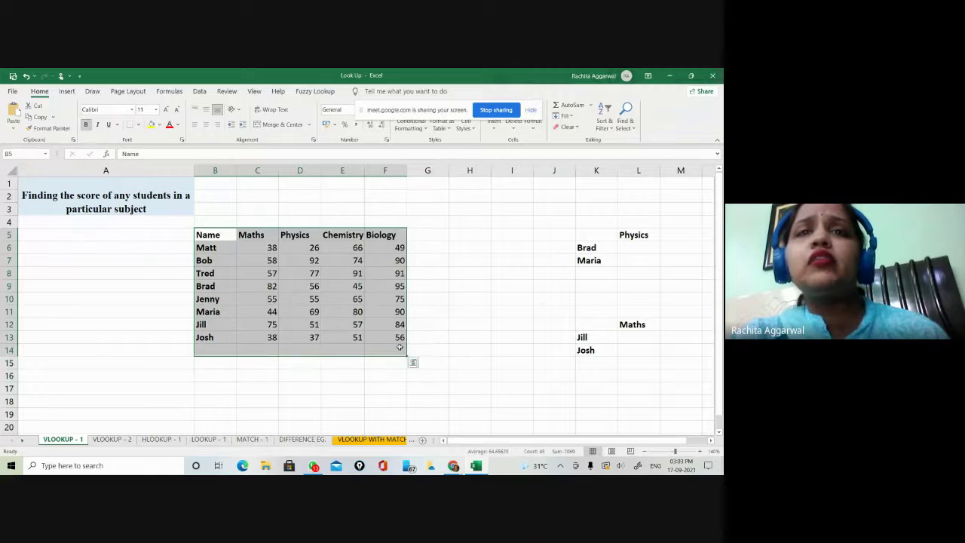
left_click(315, 290)
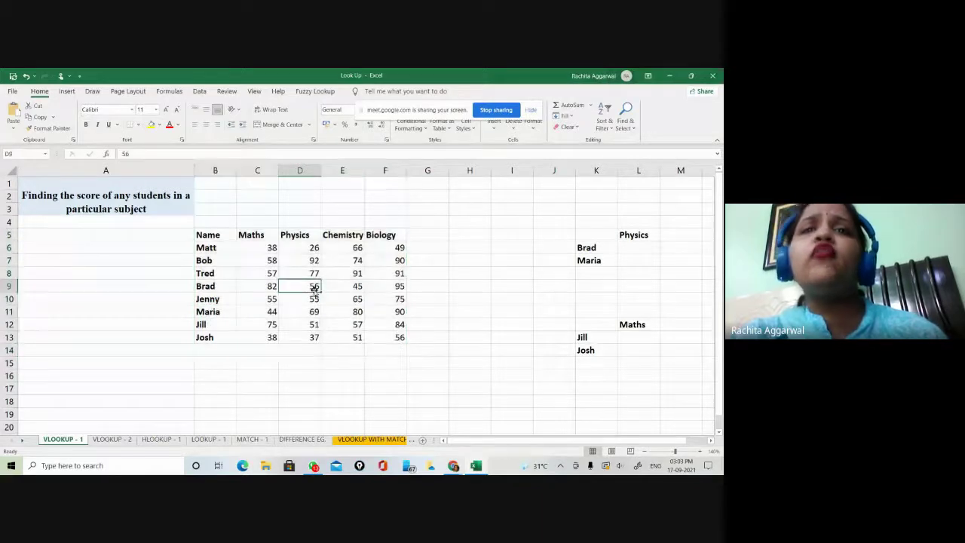
left_click(301, 391)
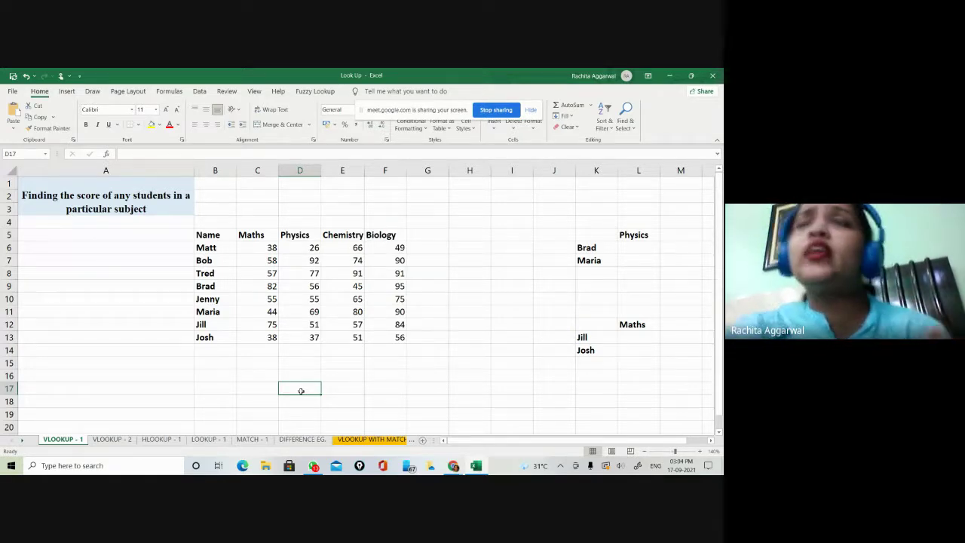
left_click(639, 247)
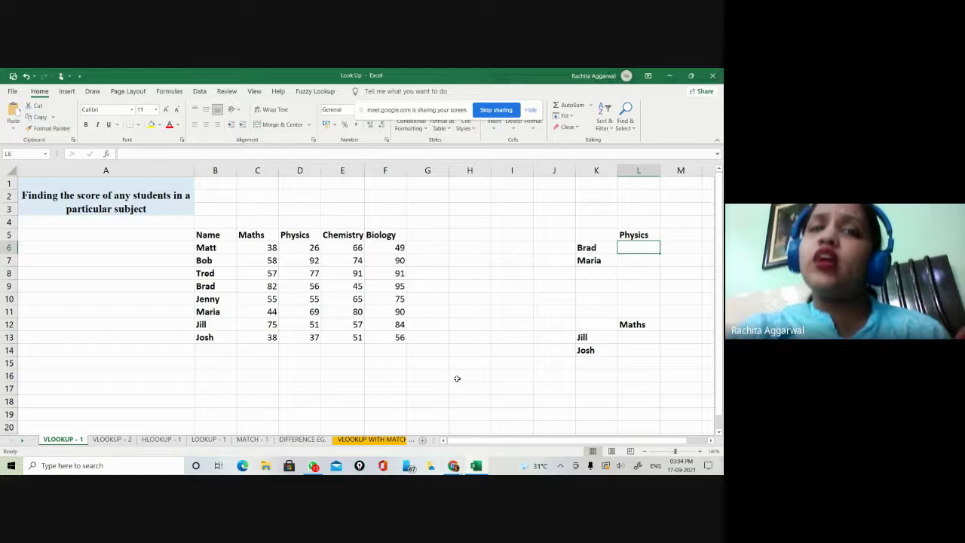
left_click(712, 442)
left_click(712, 443)
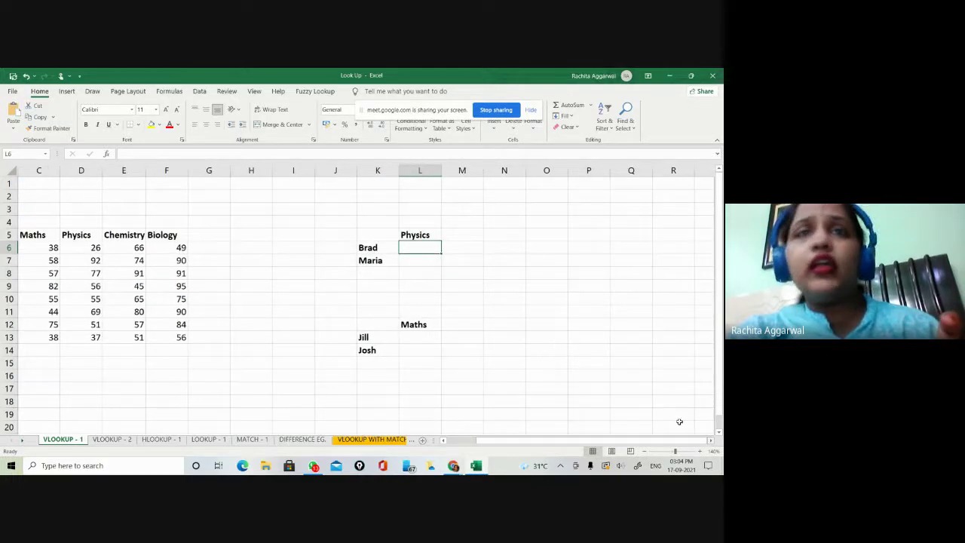
left_click(444, 440)
left_click(444, 439)
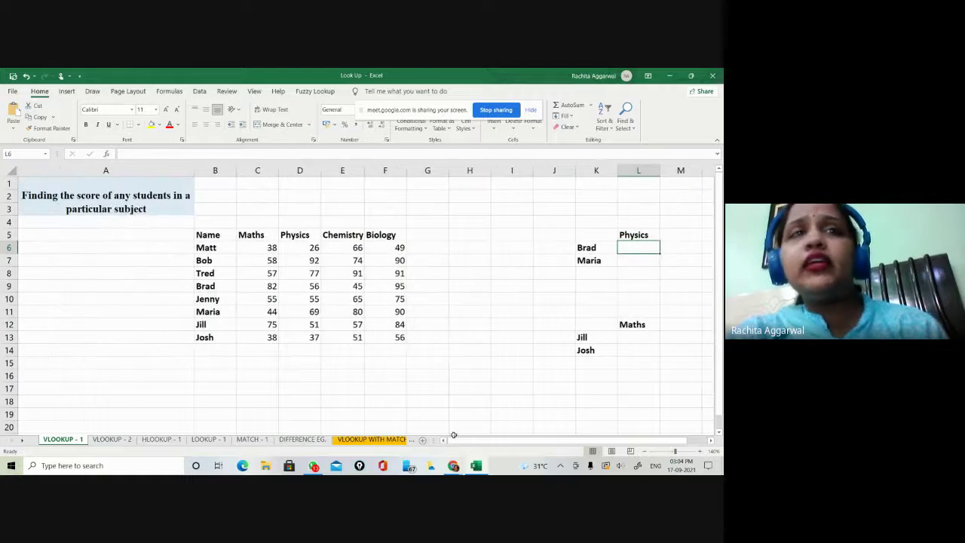
left_click(73, 192)
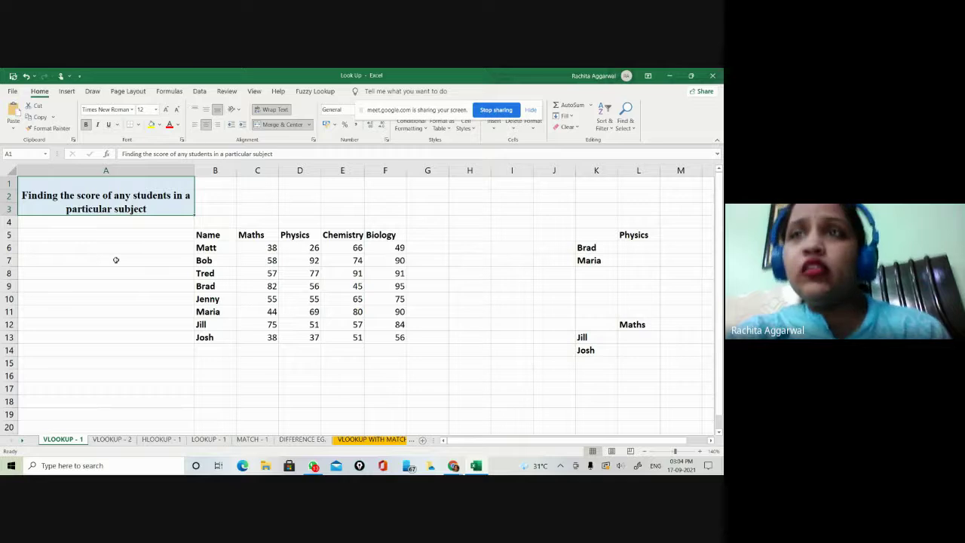
left_click(712, 442)
left_click(712, 442)
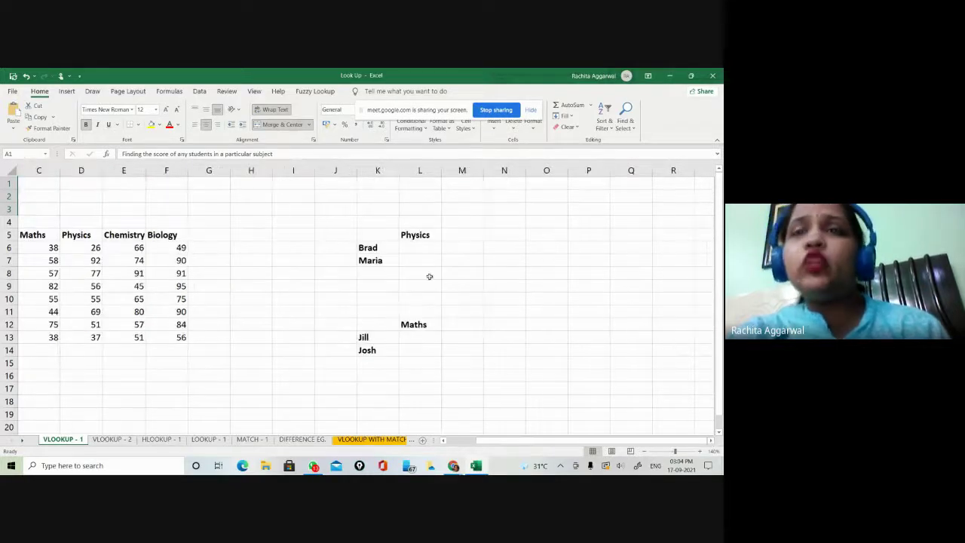
left_click(425, 234)
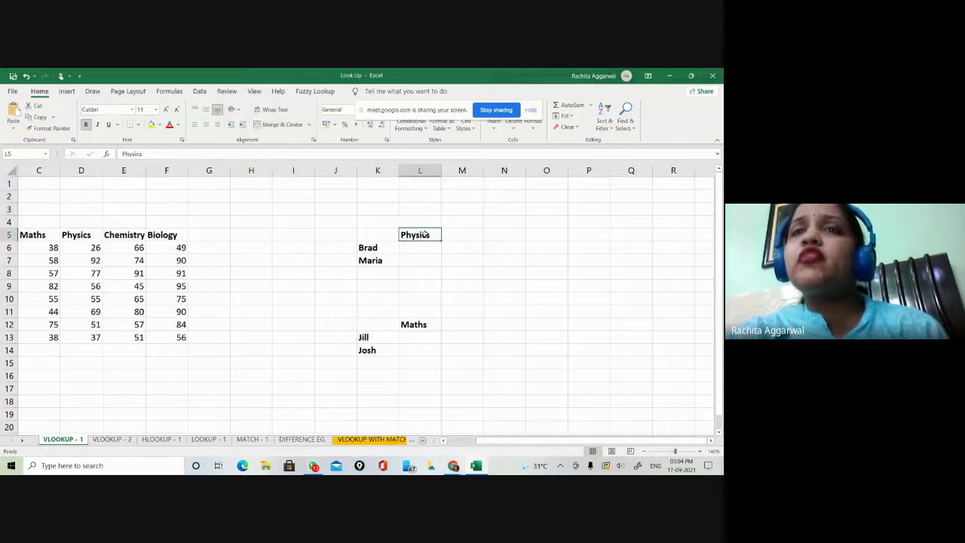
left_click(410, 327)
left_click(520, 372)
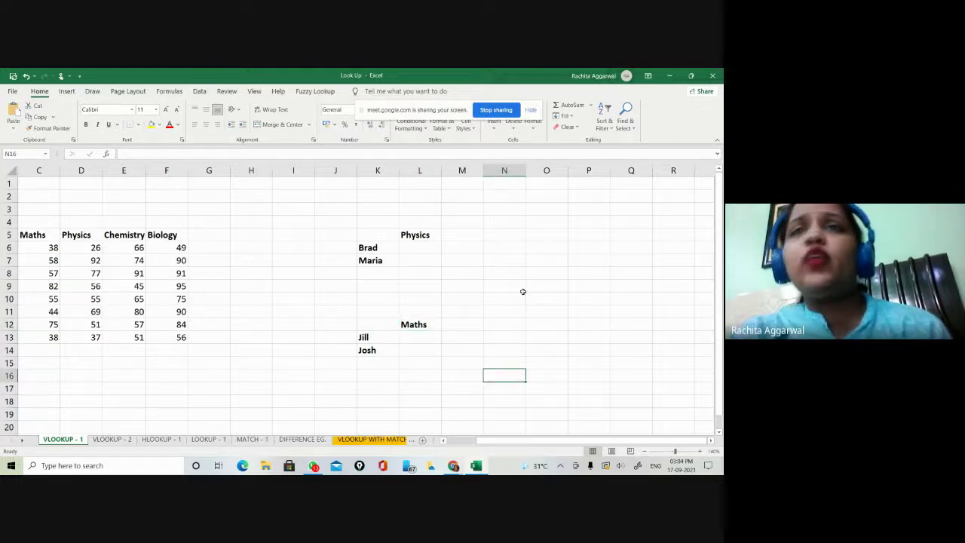
Step: Begin a VLOOKUP formula in L6 for the Physics score of the student in K6
left_click(424, 250)
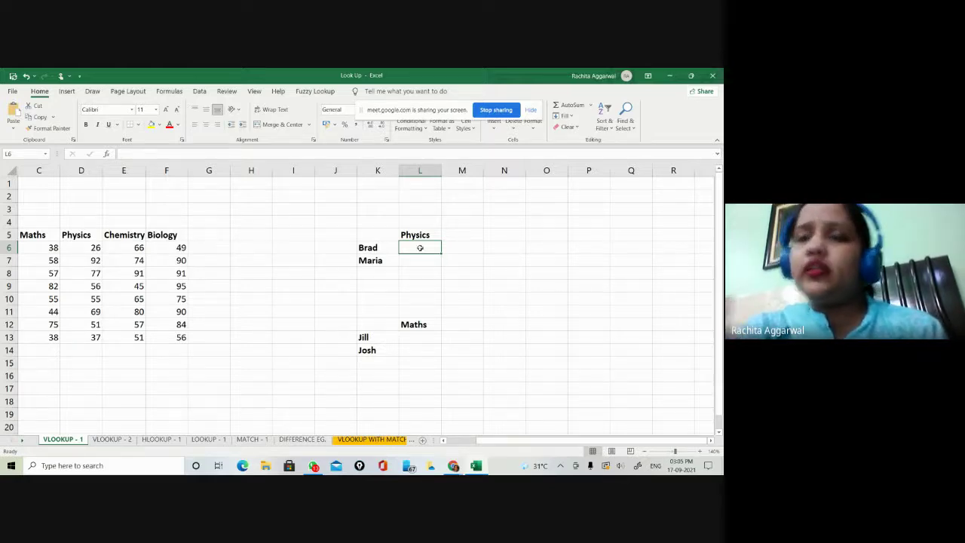
type("=")
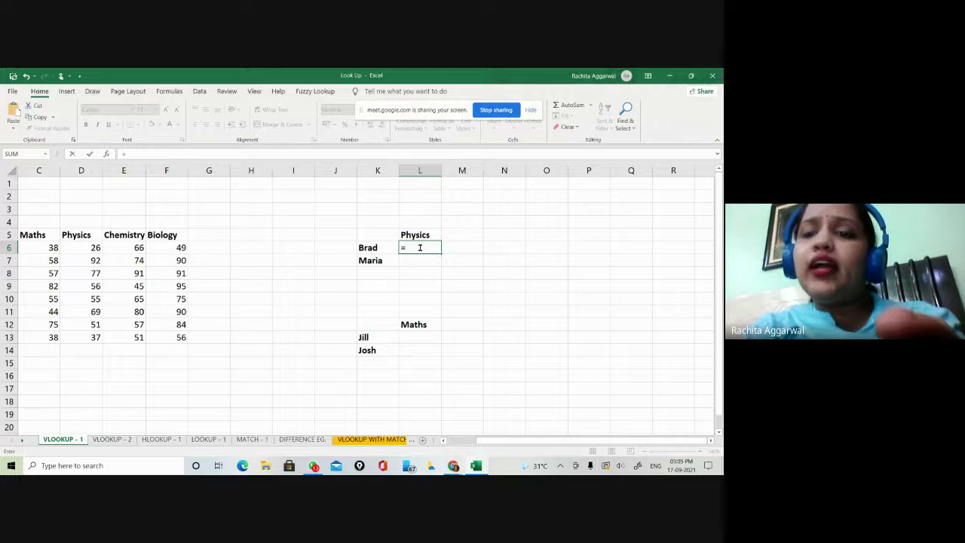
type("vl")
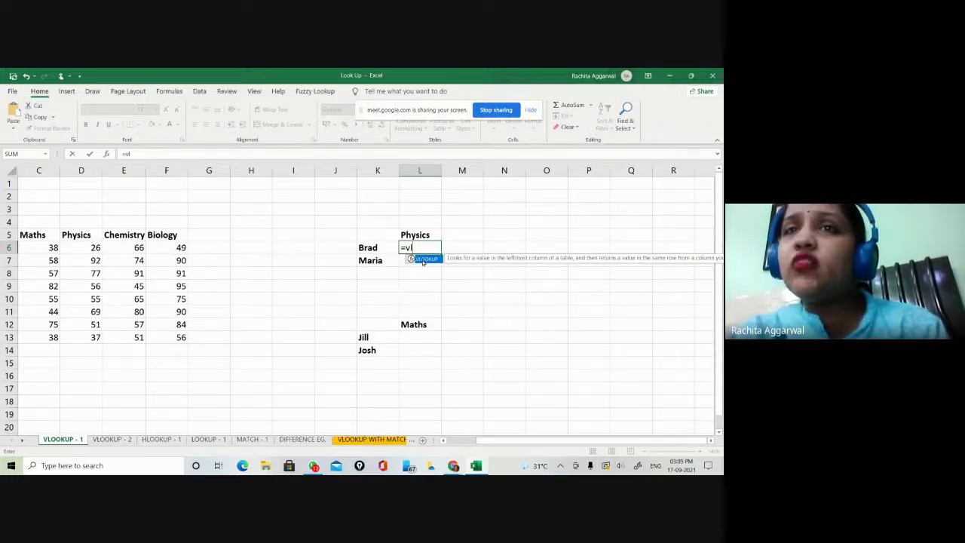
double_click(423, 260)
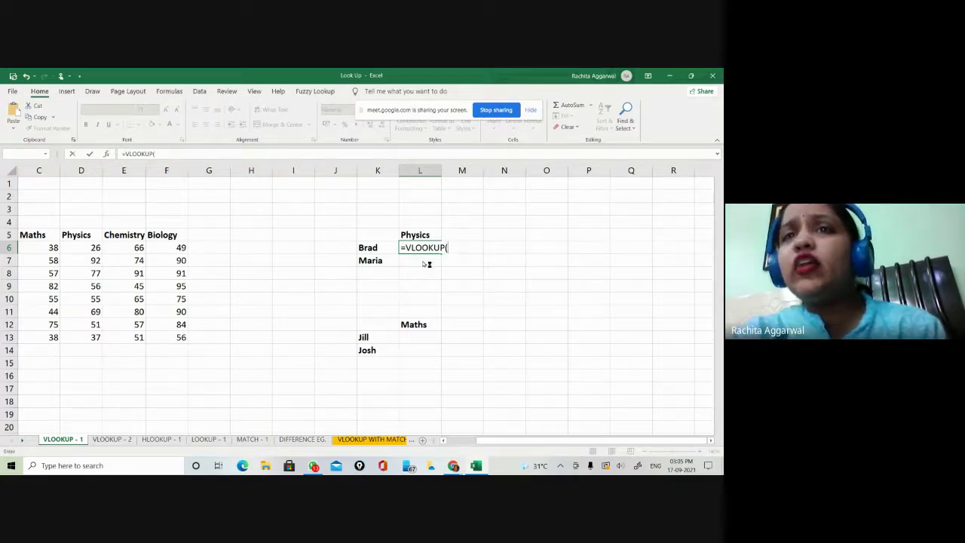
Step: Read through the help article on the VLOOKUP function, including its syntax and examples, and close it
key("F1")
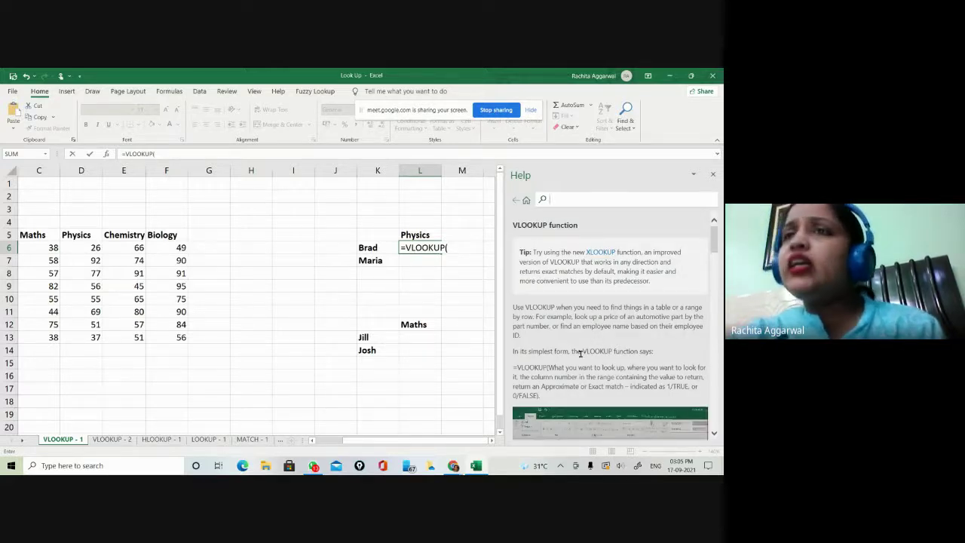
scroll(581, 352, "down", 5)
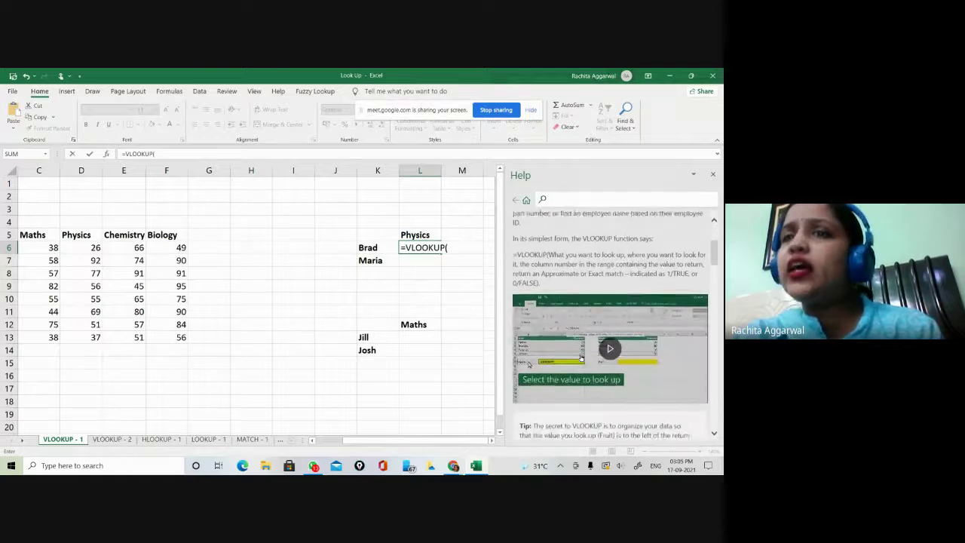
scroll(581, 352, "down", 3)
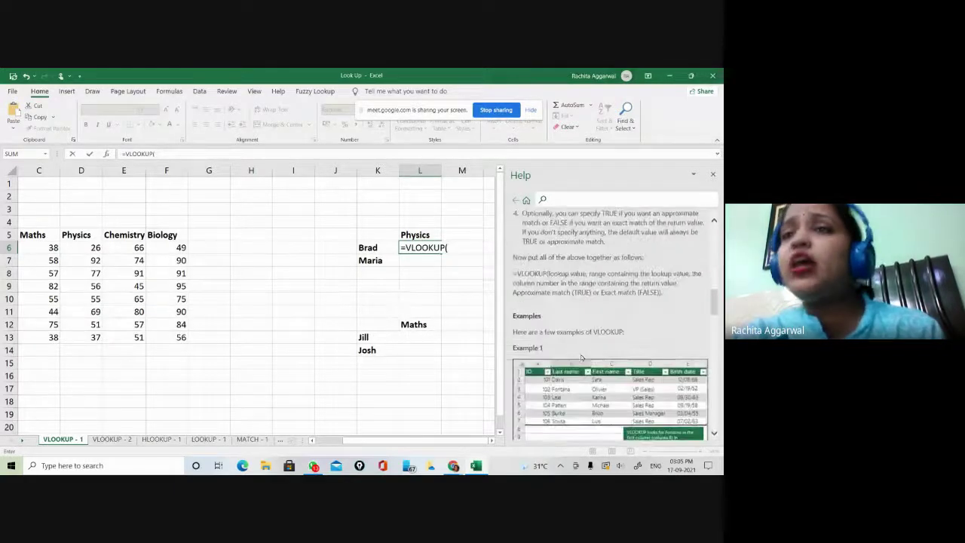
scroll(580, 354, "down", 3)
scroll(581, 355, "down", 10)
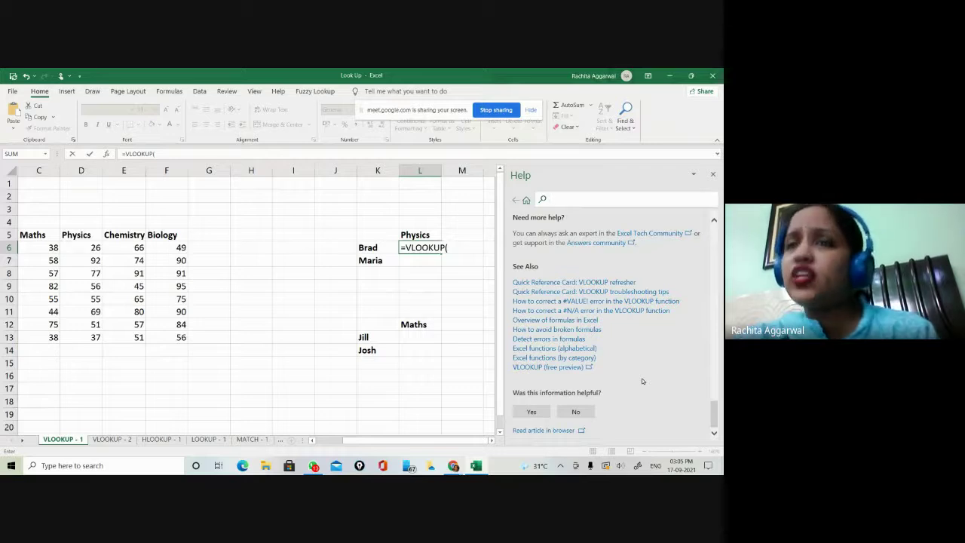
scroll(642, 381, "up", 15)
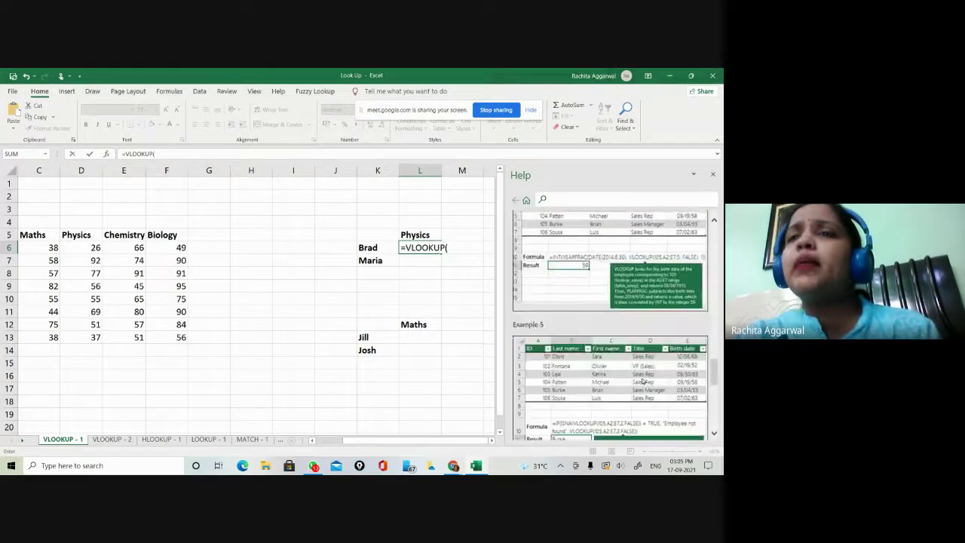
scroll(642, 377, "up", 1)
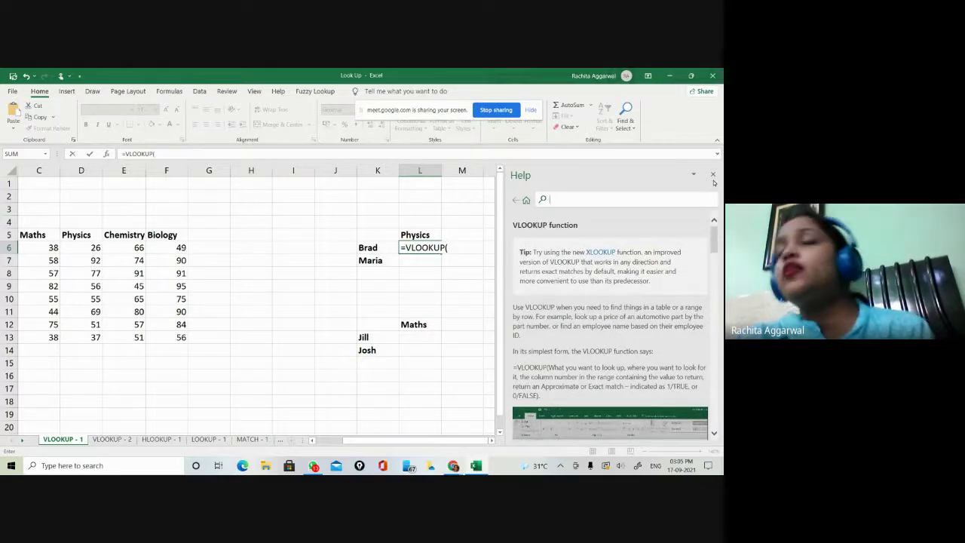
left_click(712, 174)
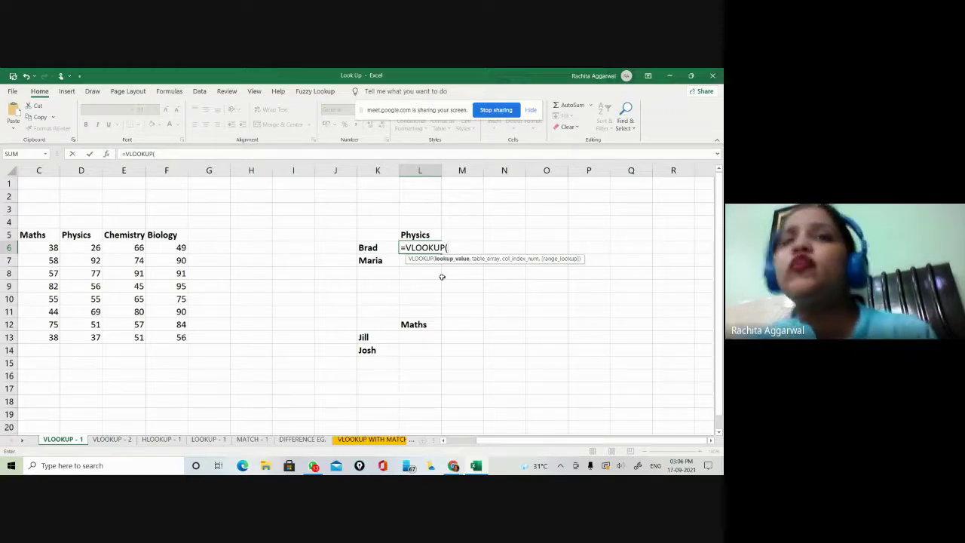
Step: Add K6 as the lookup value and the absolute range $B$5:$F$13 as the table array in the L6 formula
left_click(385, 248)
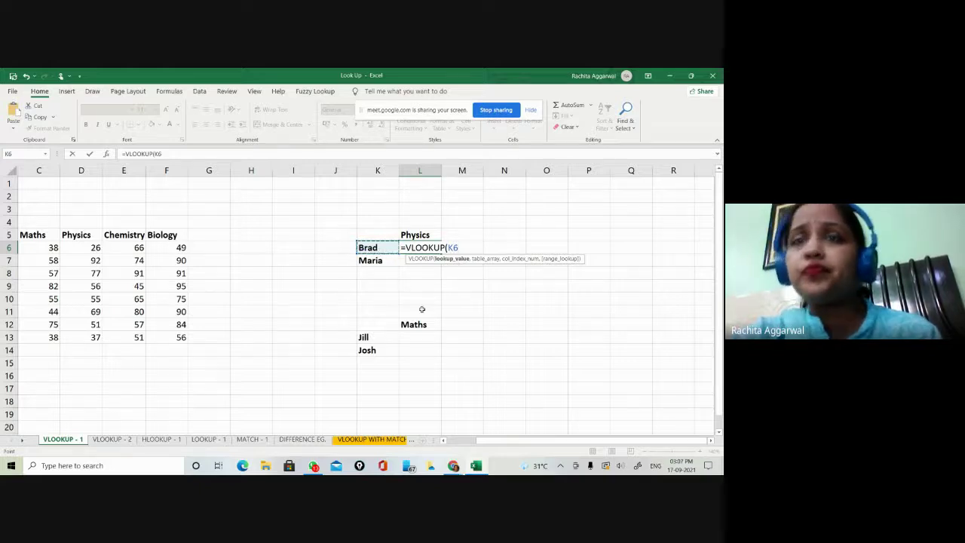
type(",")
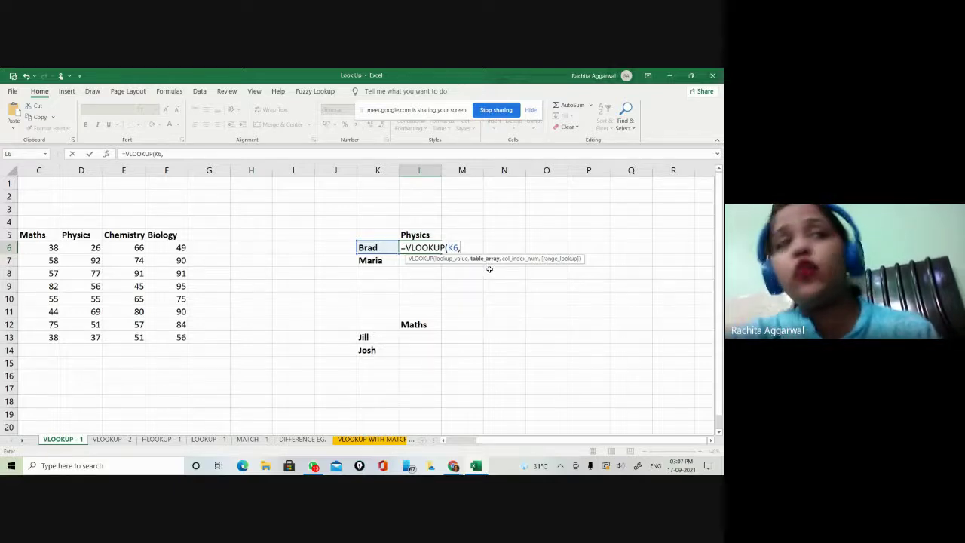
left_click(522, 445)
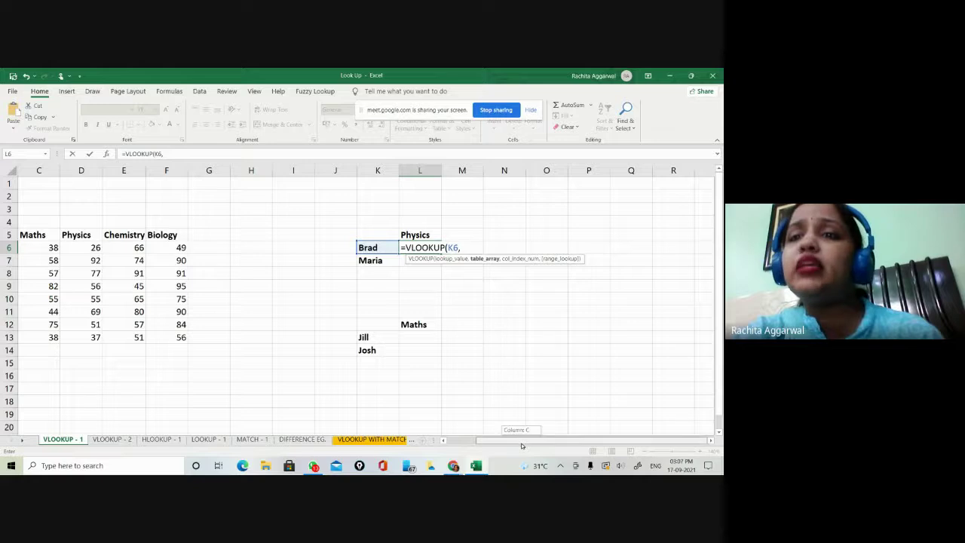
left_click_drag(522, 446, 489, 450)
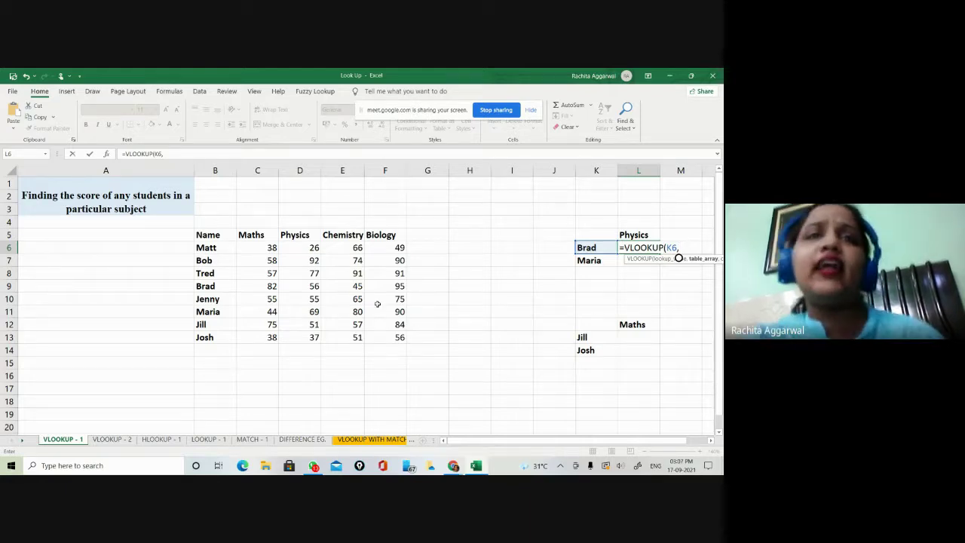
left_click_drag(227, 230, 383, 336)
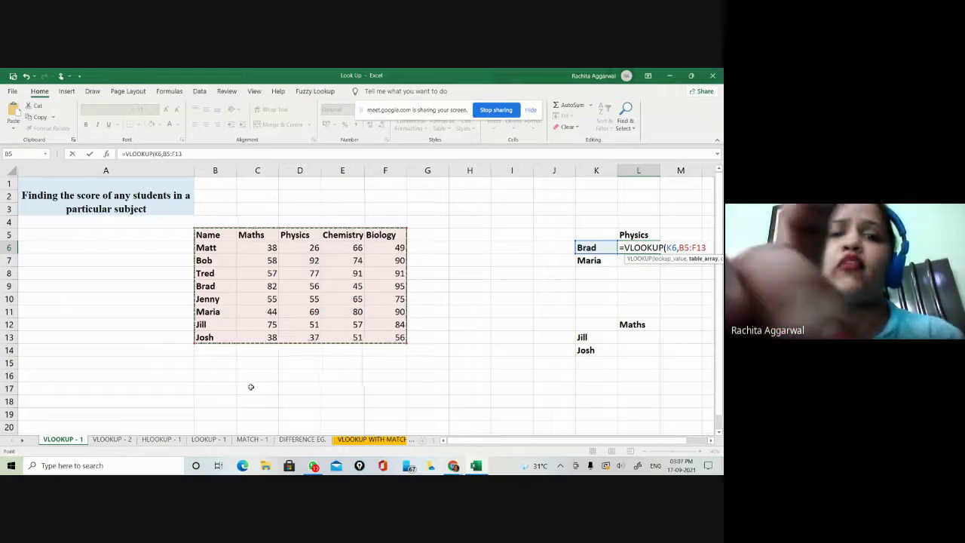
key("F4")
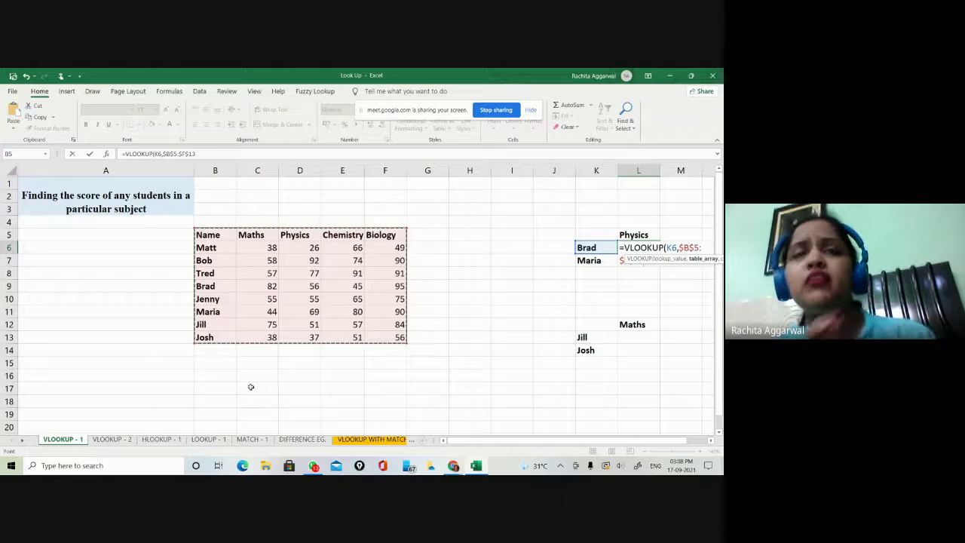
type(",")
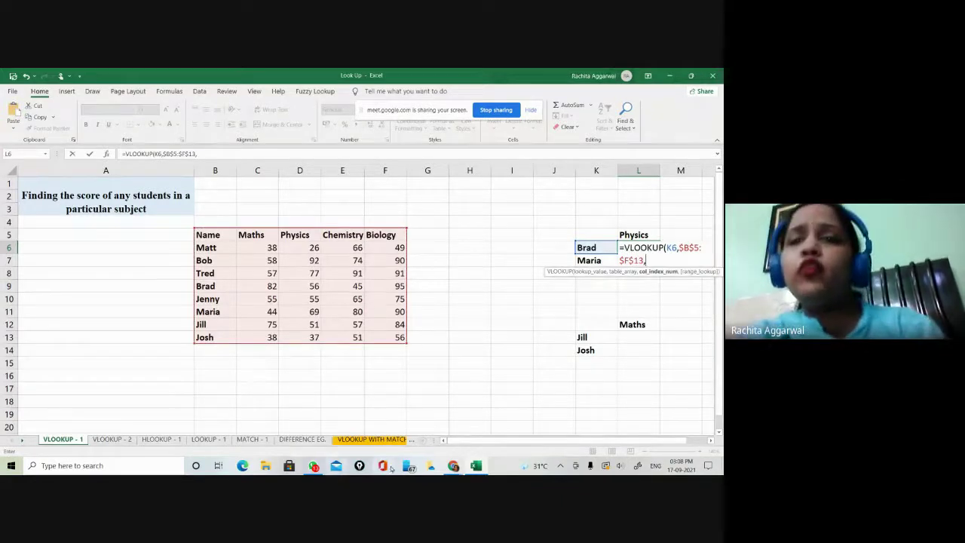
Step: Switch to the Google Meet call in Chrome to check on the meeting, and return to the Excel workbook
left_click(453, 465)
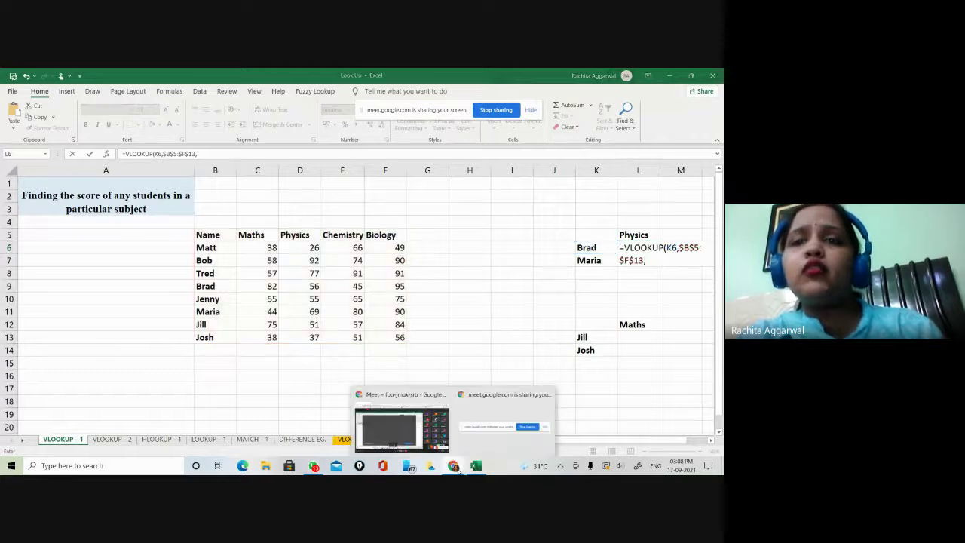
left_click(414, 428)
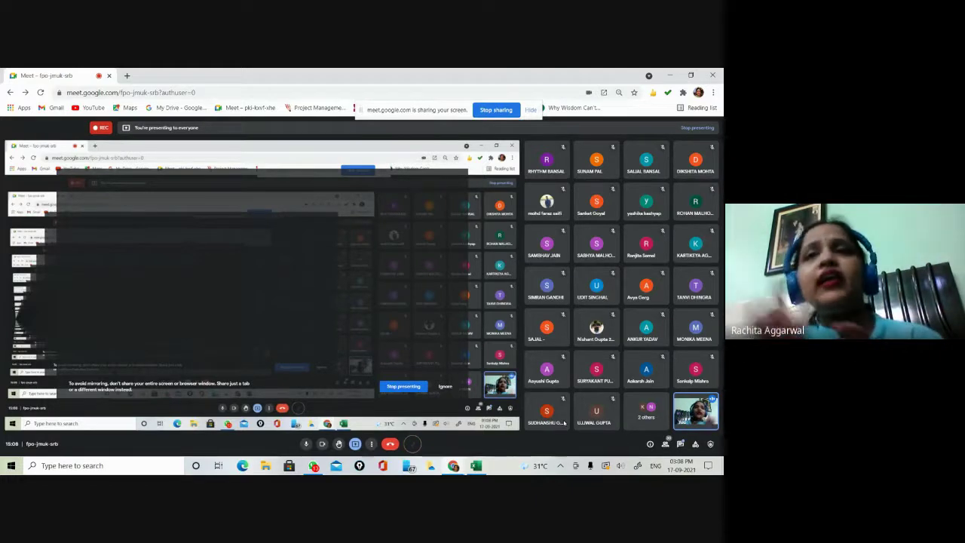
key("alt+Tab")
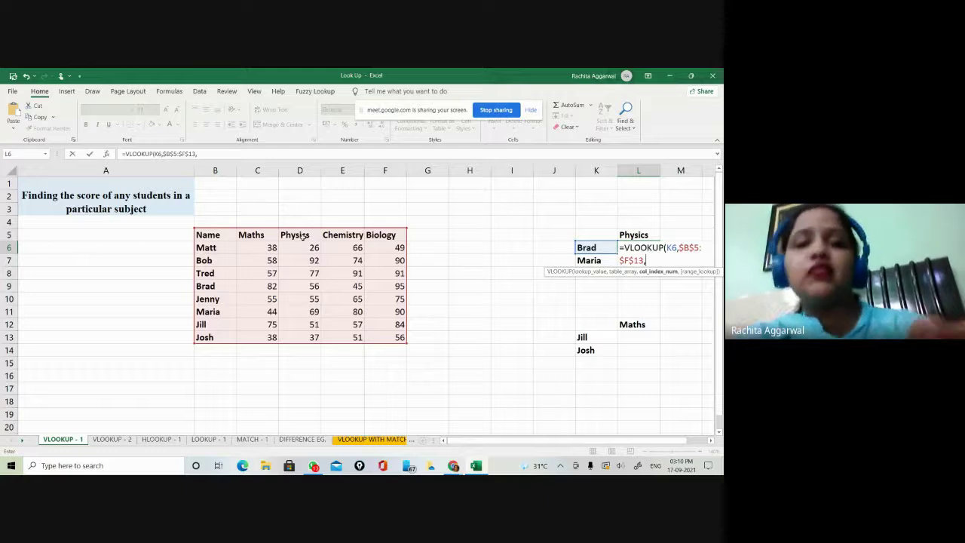
Step: Complete the L6 VLOOKUP formula with column index 3 and FA as the range lookup argument
type("3")
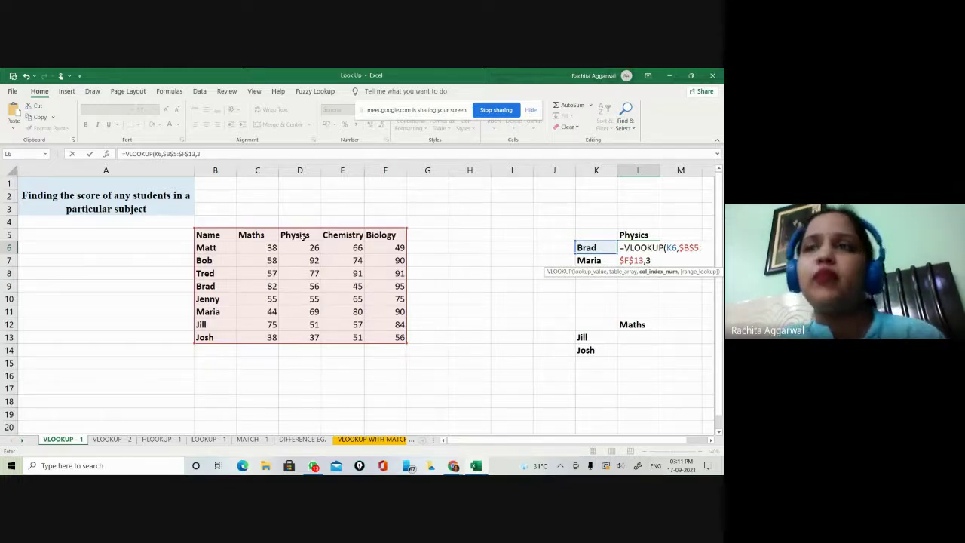
type(",")
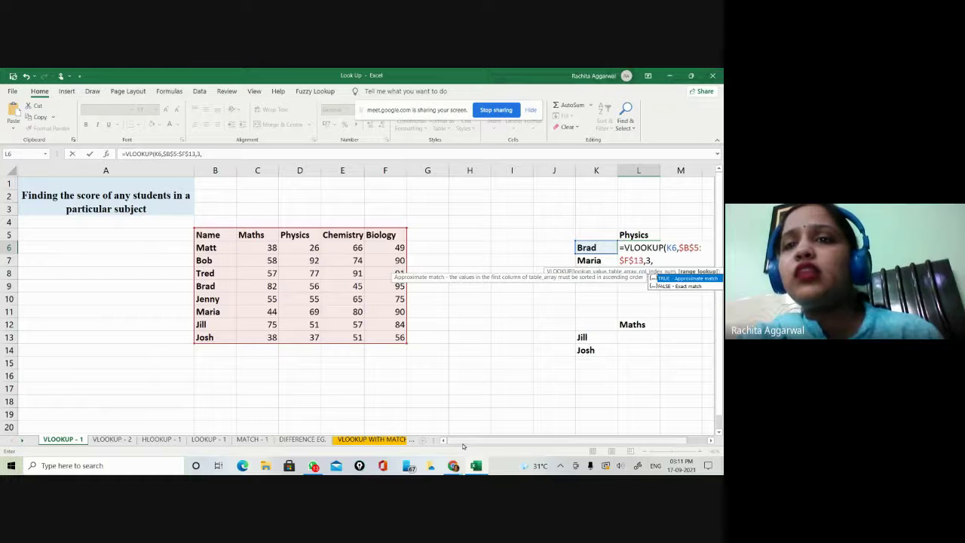
left_click_drag(457, 440, 475, 441)
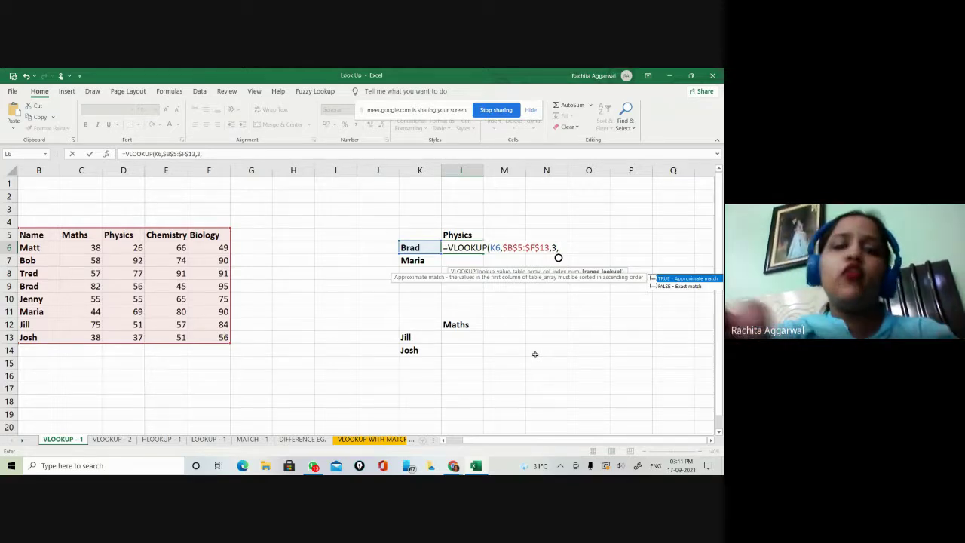
type("FA")
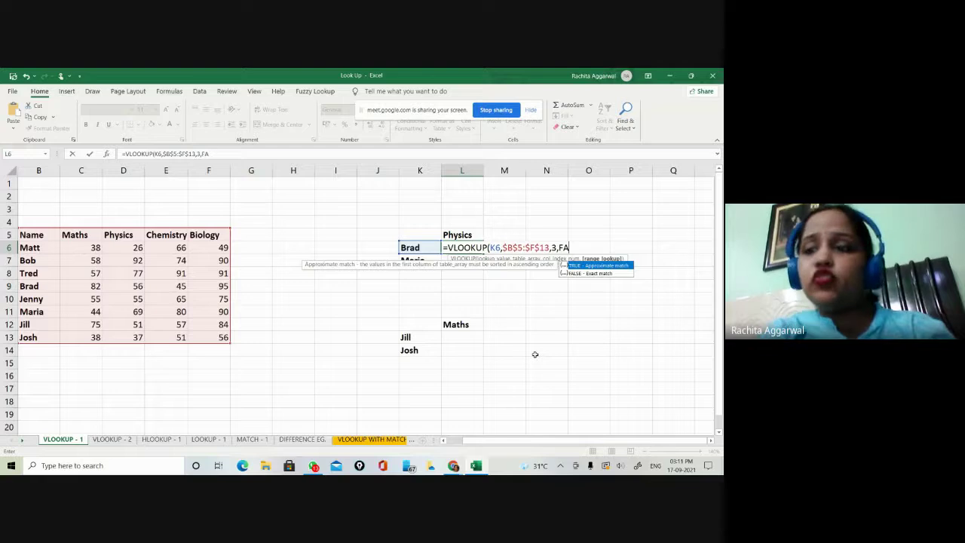
key("Return")
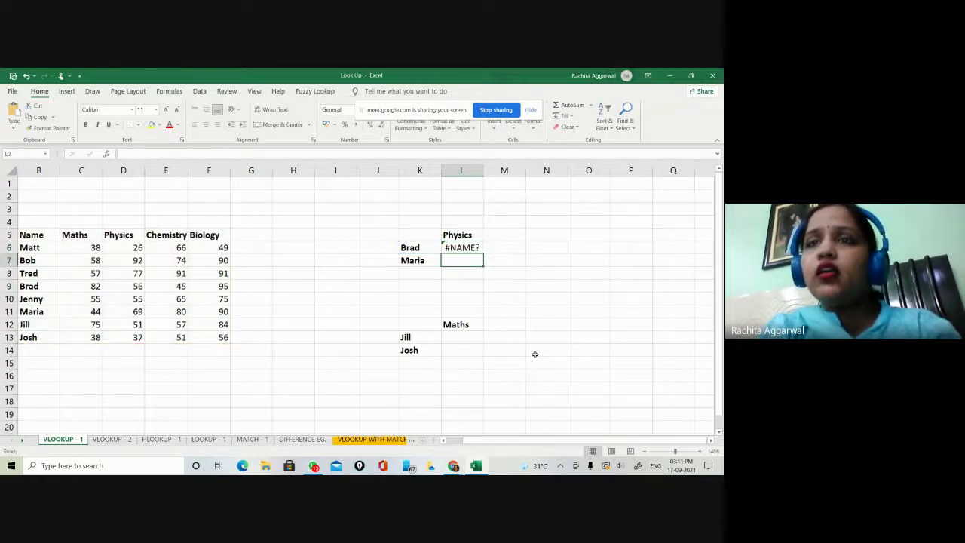
Step: Replace the range lookup argument FA in the L6 formula with 0 for an exact match
key("Up")
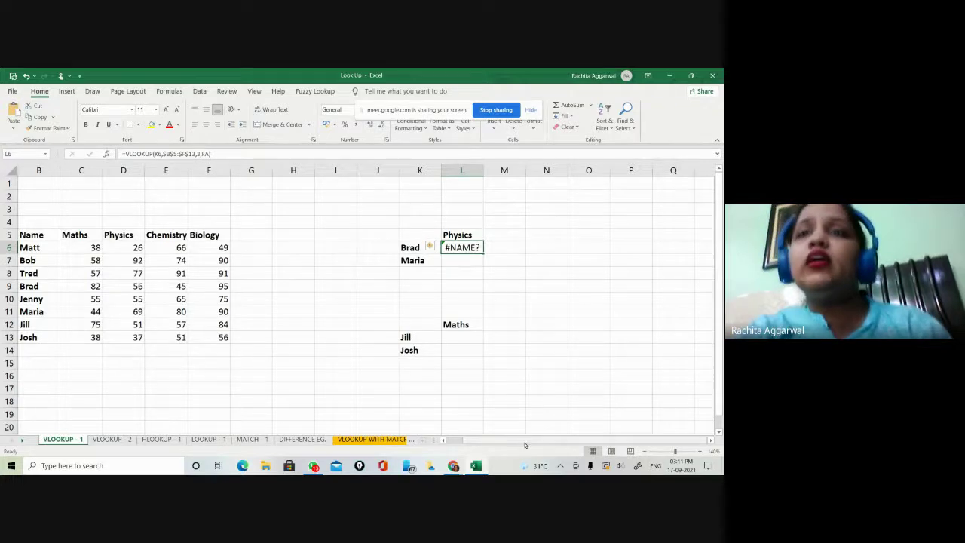
left_click_drag(525, 444, 504, 446)
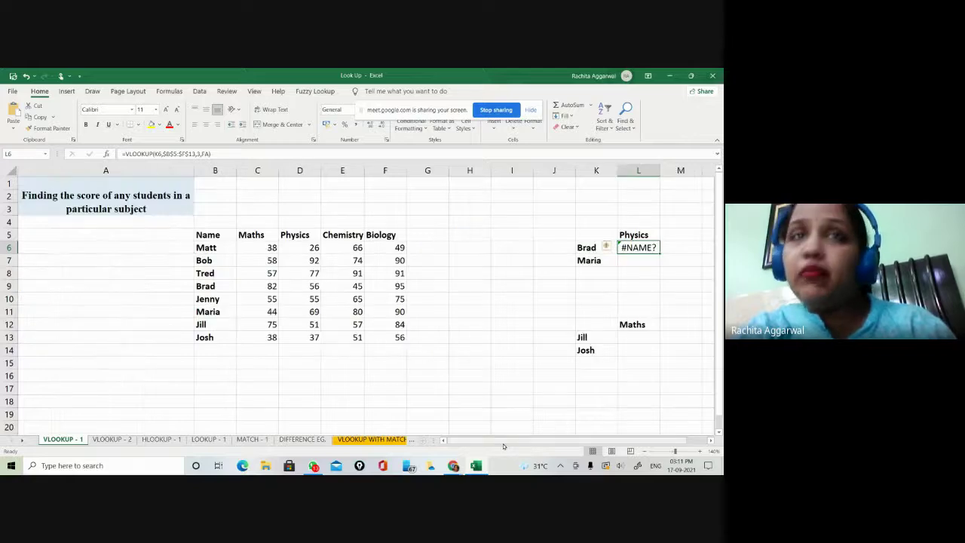
double_click(627, 247)
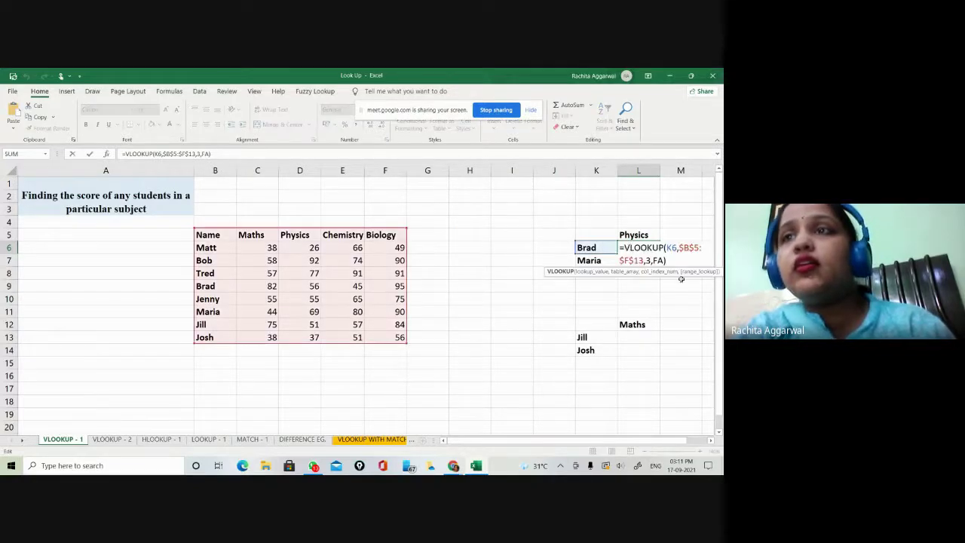
left_click(665, 261)
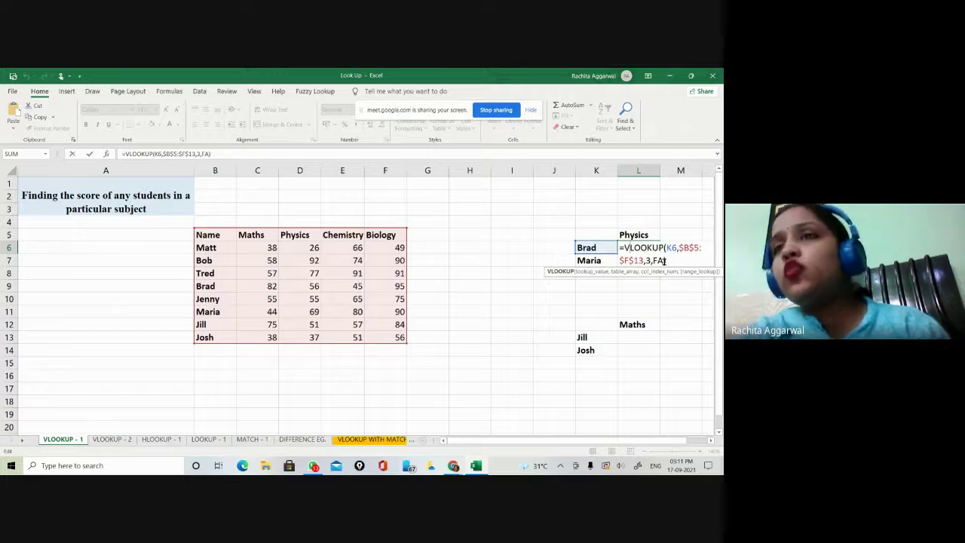
key("BackSpace")
key("BackSpace")
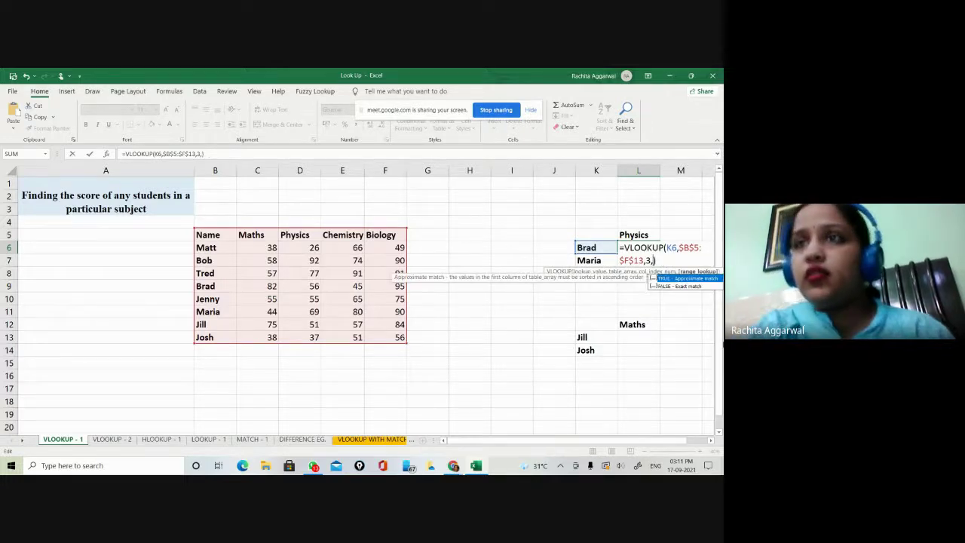
type("0")
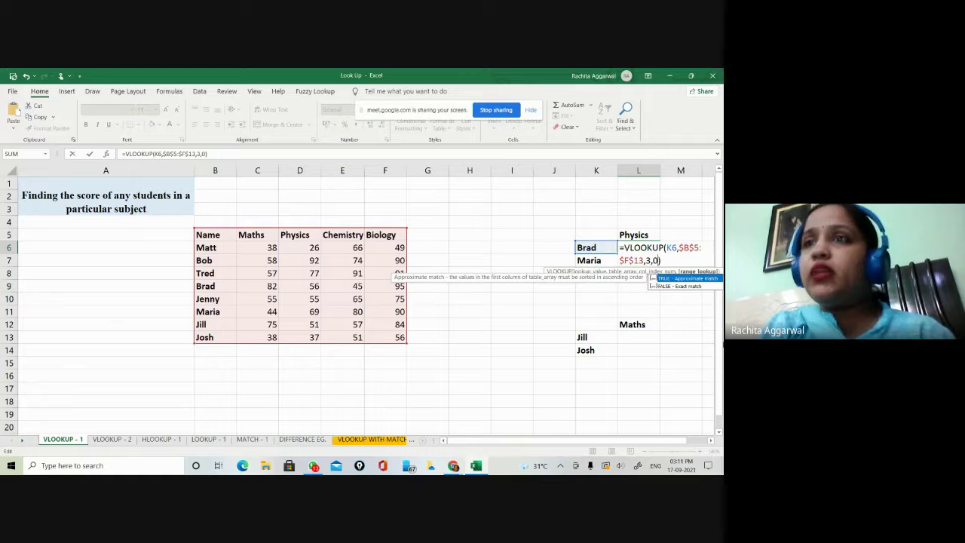
key("Return")
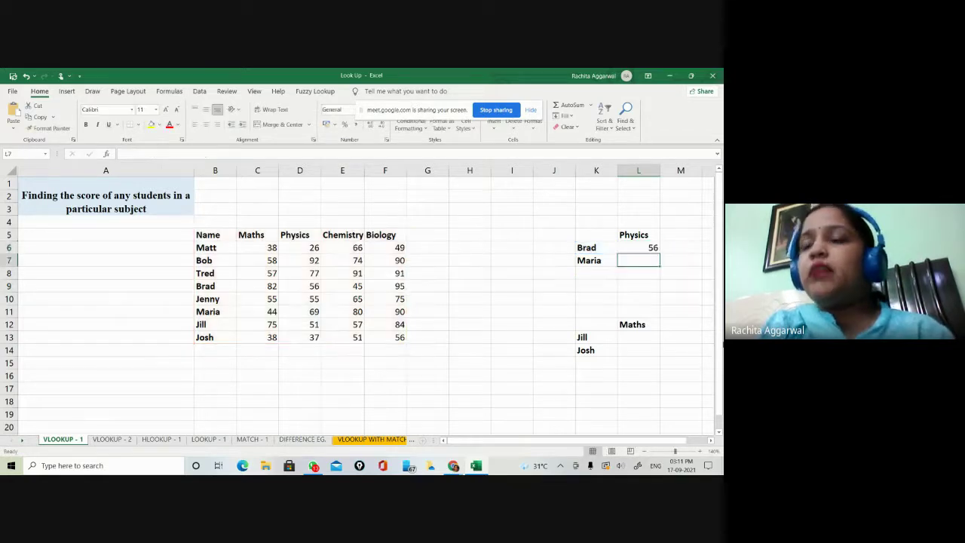
Step: Compare the L6 result with the matching Physics score in D9 and fill D9 with yellow
left_click(639, 247)
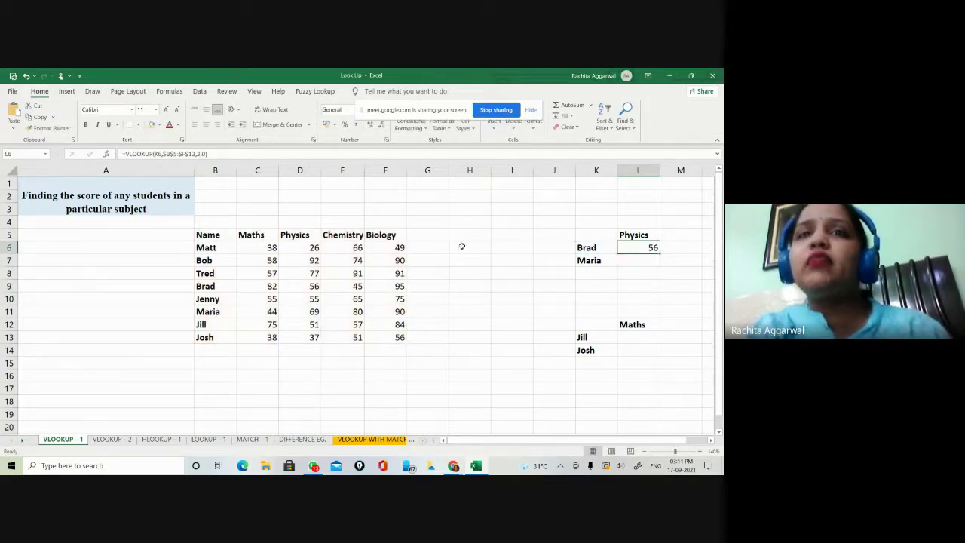
left_click(311, 287)
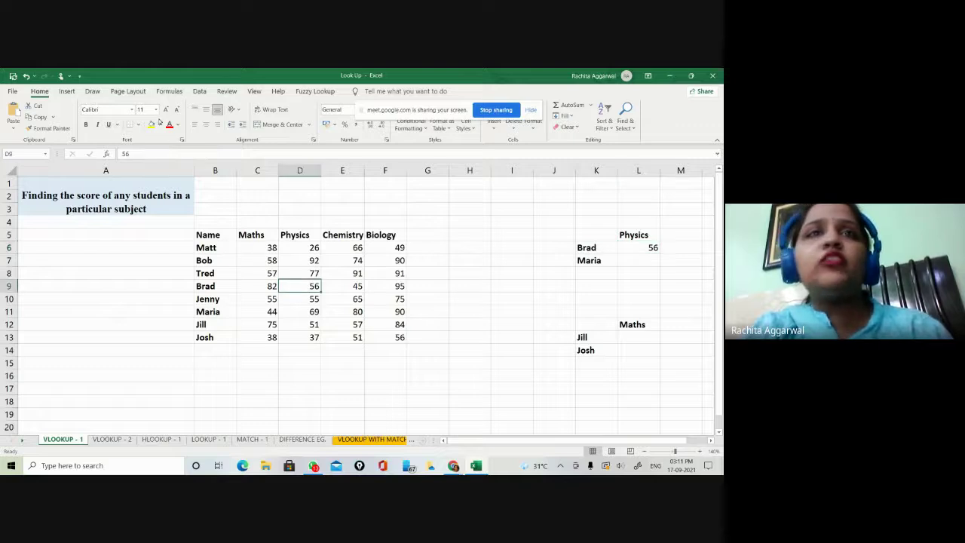
left_click(151, 125)
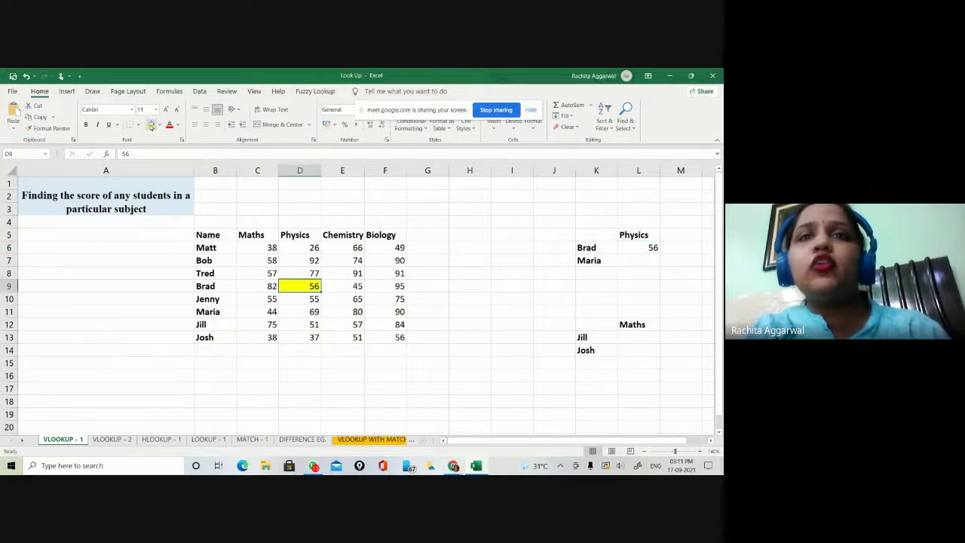
left_click(435, 377)
Step: Fill the VLOOKUP formula from L6 down to L7 for the second student's Physics score
left_click(642, 248)
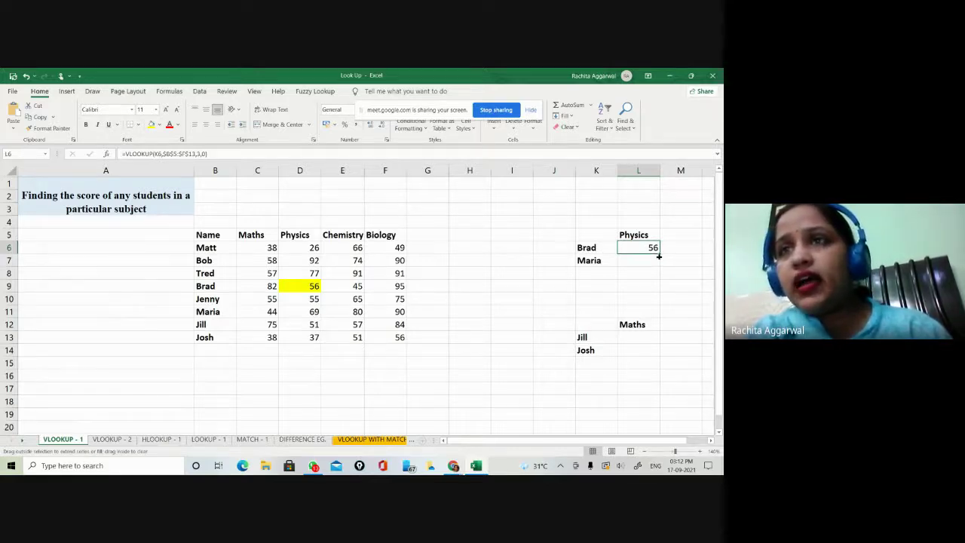
left_click_drag(659, 254, 658, 261)
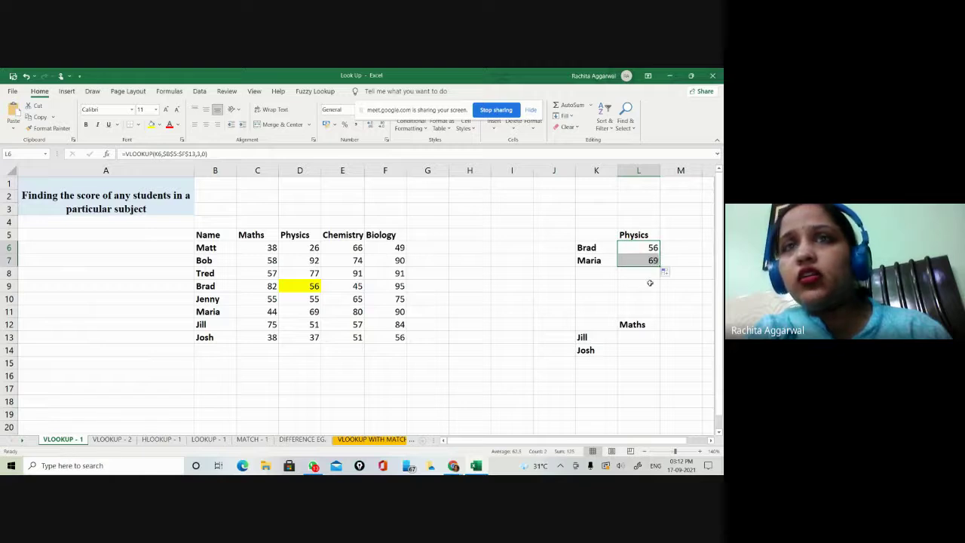
left_click(649, 281)
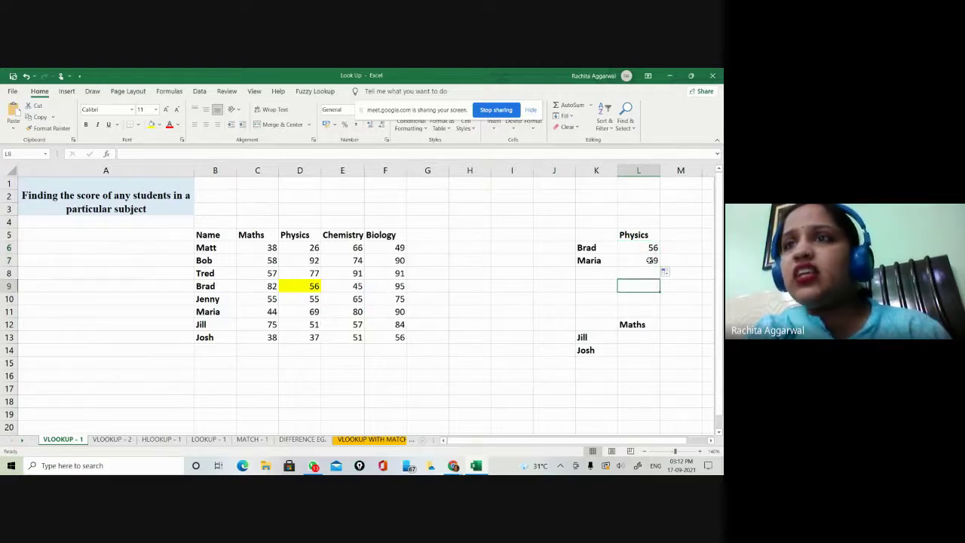
Step: Compare the L7 result with the matching Physics score in D11 and fill D11 with yellow
left_click(650, 261)
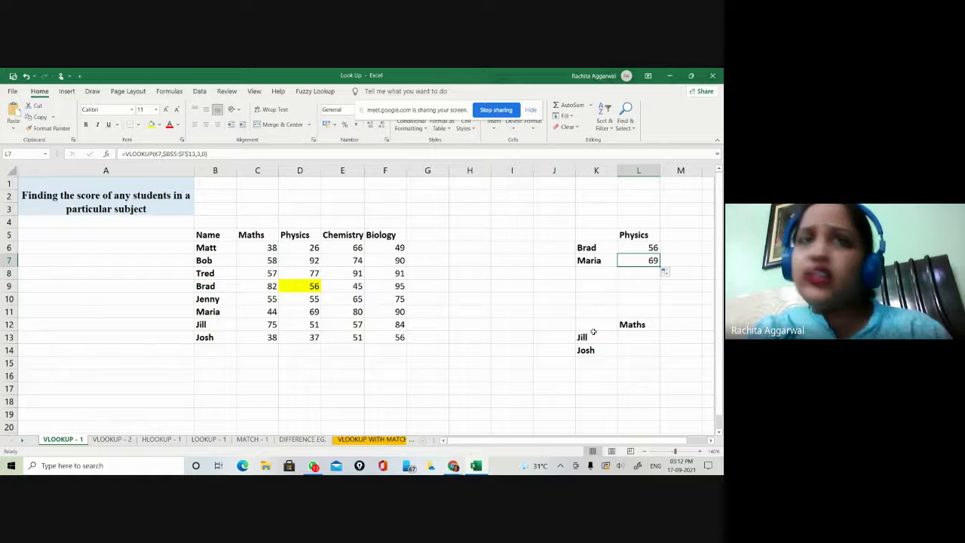
left_click(315, 309)
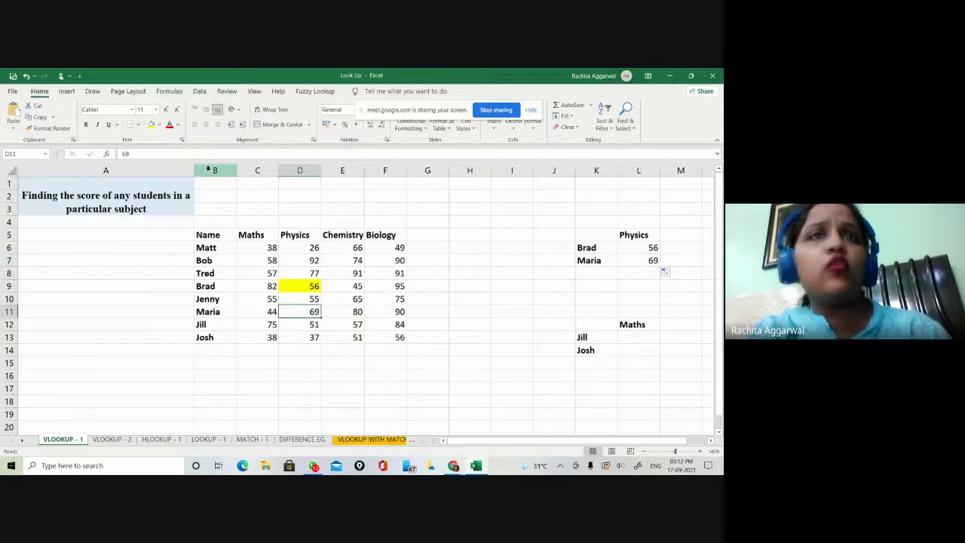
left_click(151, 124)
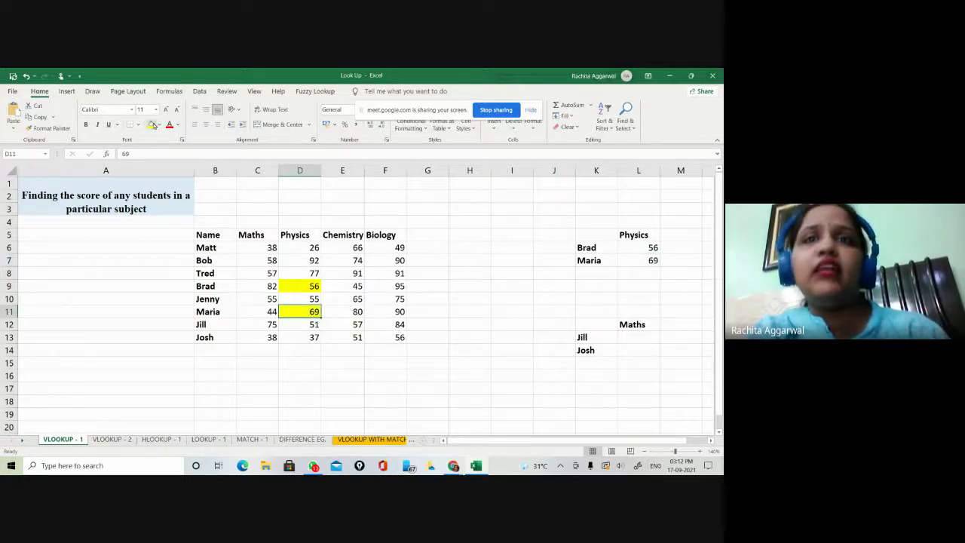
left_click(491, 358)
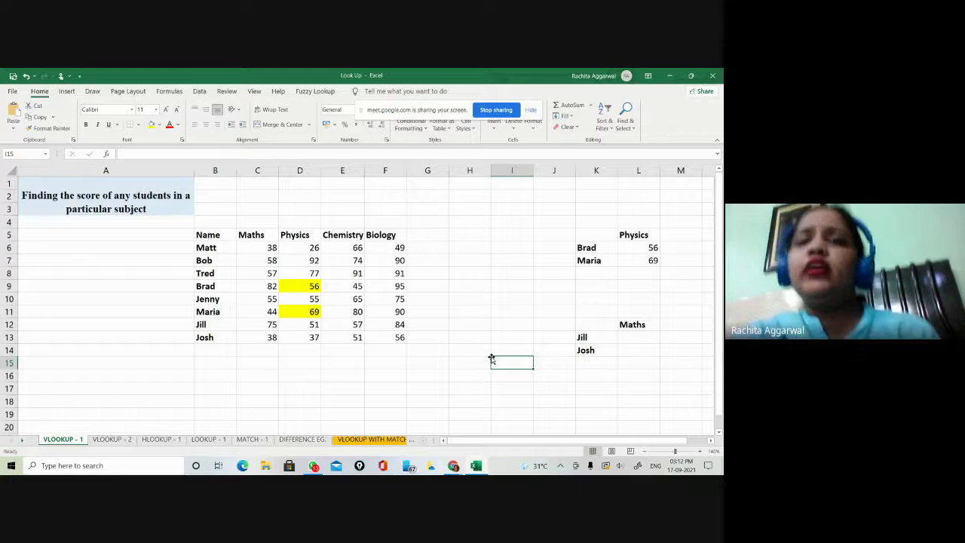
mouse_move(453, 466)
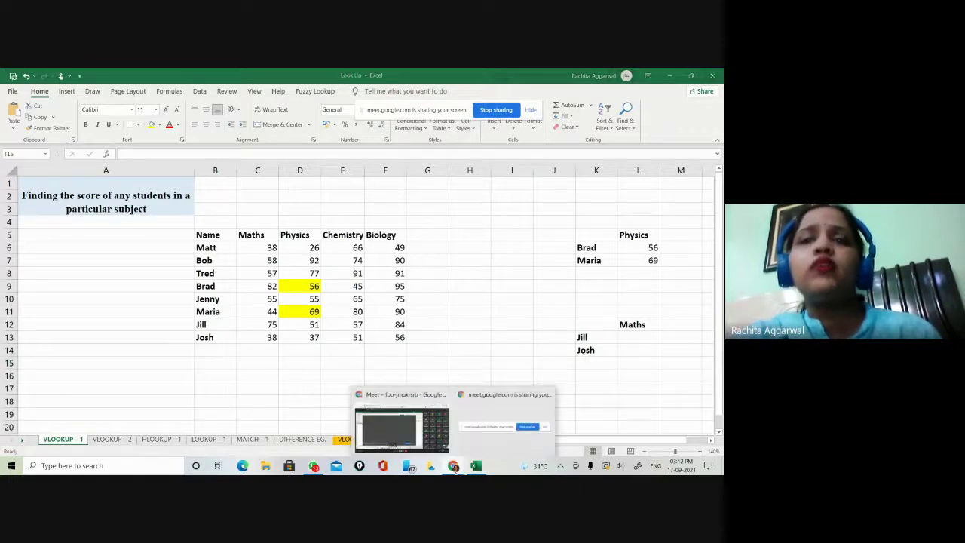
left_click(410, 414)
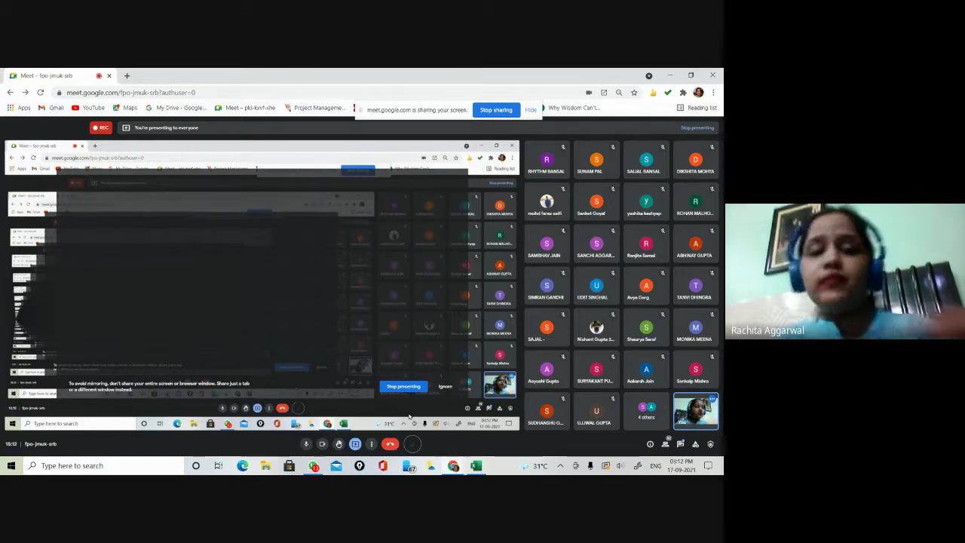
key("alt+Tab")
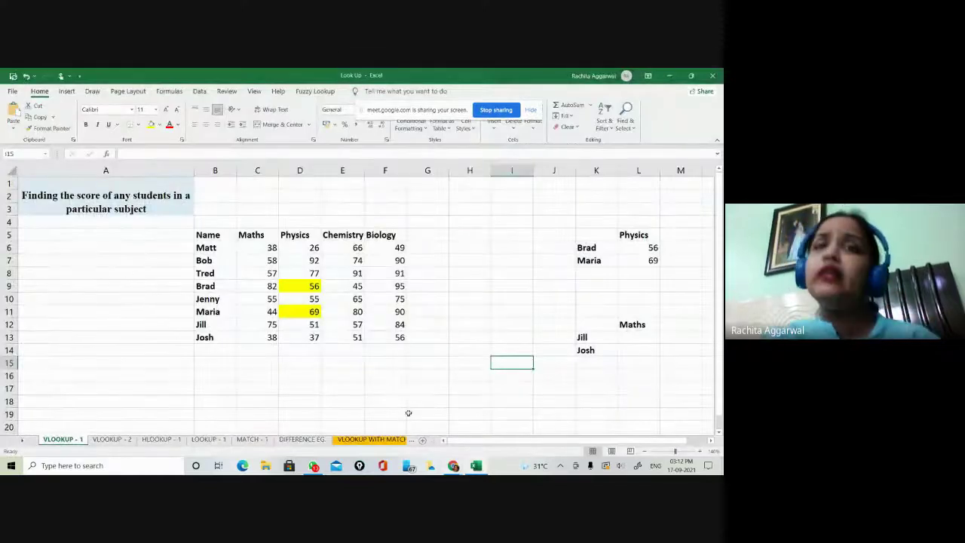
Step: Misspell the student's name in B9 by replacing its letter a with e, and check the lookup formula in L6
left_click(594, 247)
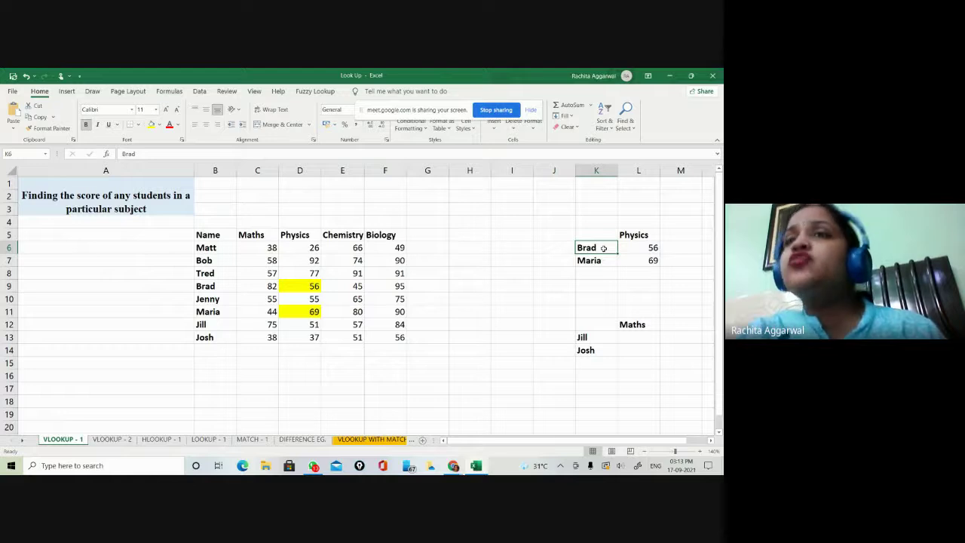
left_click(220, 286)
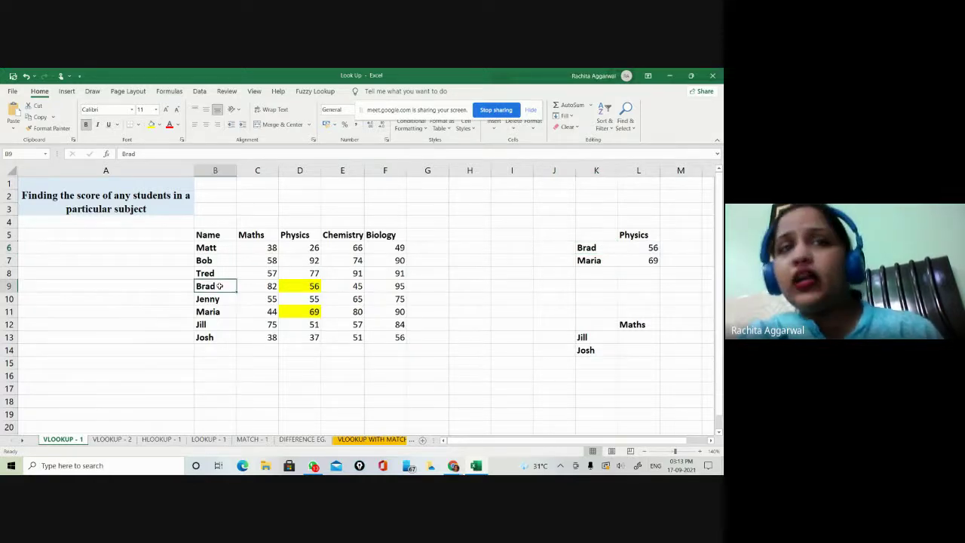
left_click(130, 154)
key("BackSpace")
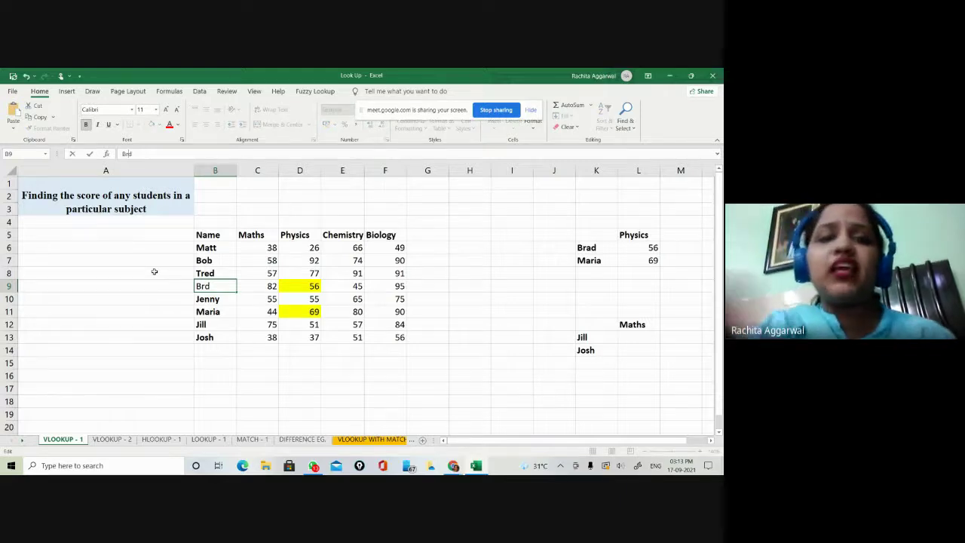
type("E")
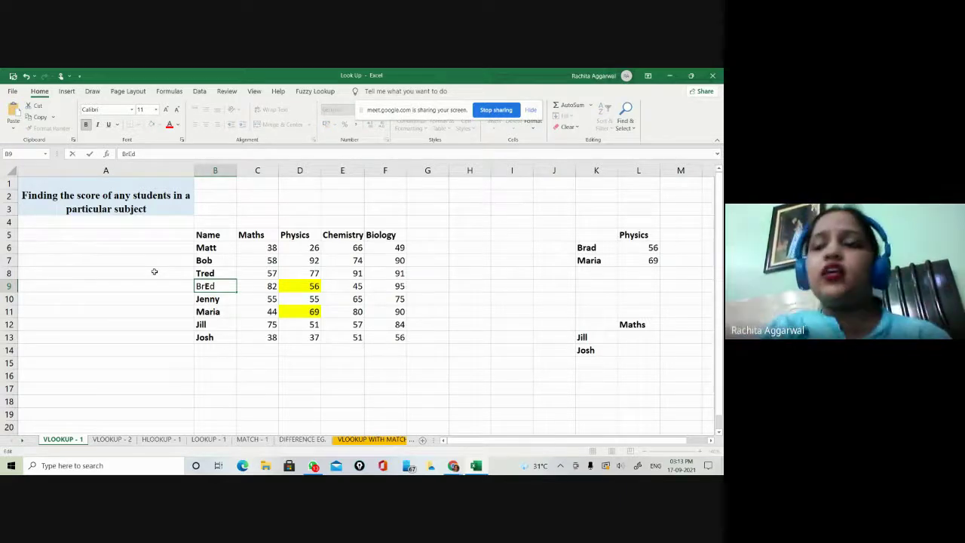
key("BackSpace")
type("e")
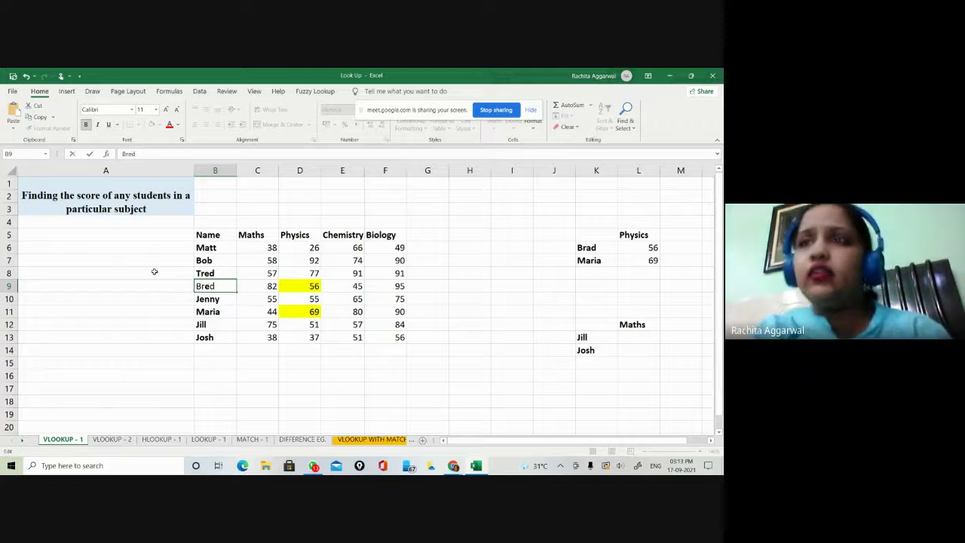
key("Return")
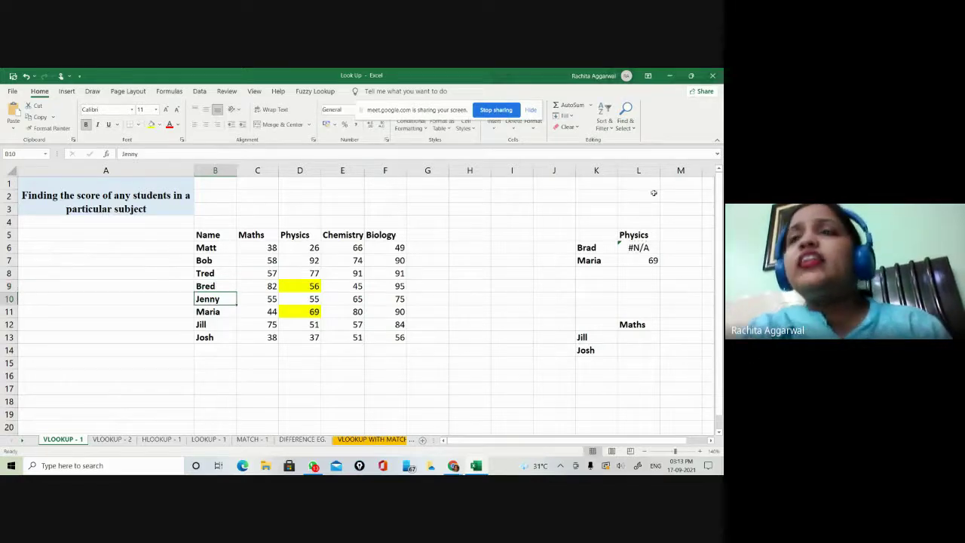
left_click(640, 243)
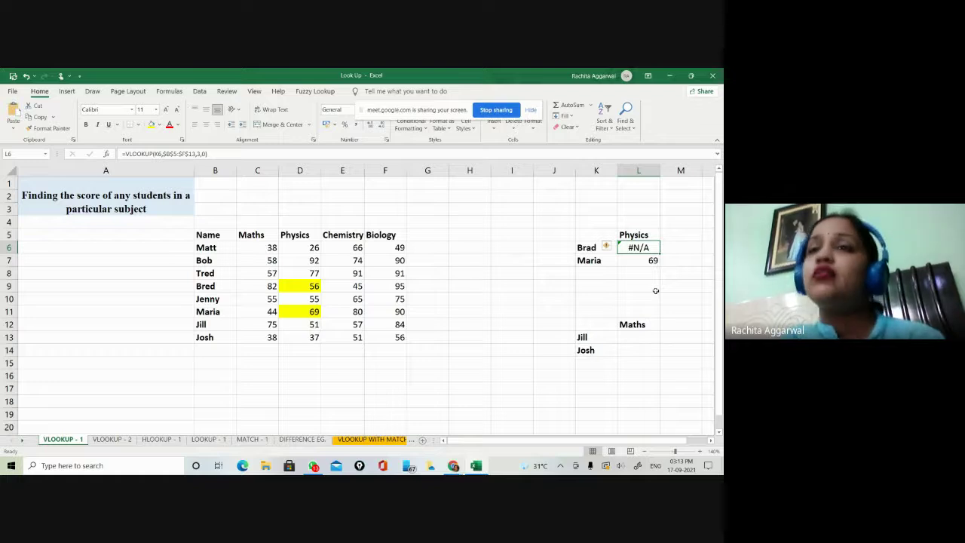
Step: Restore the original spelling of the student's name in B9 to match the lookup name in K6
double_click(219, 286)
key("Left")
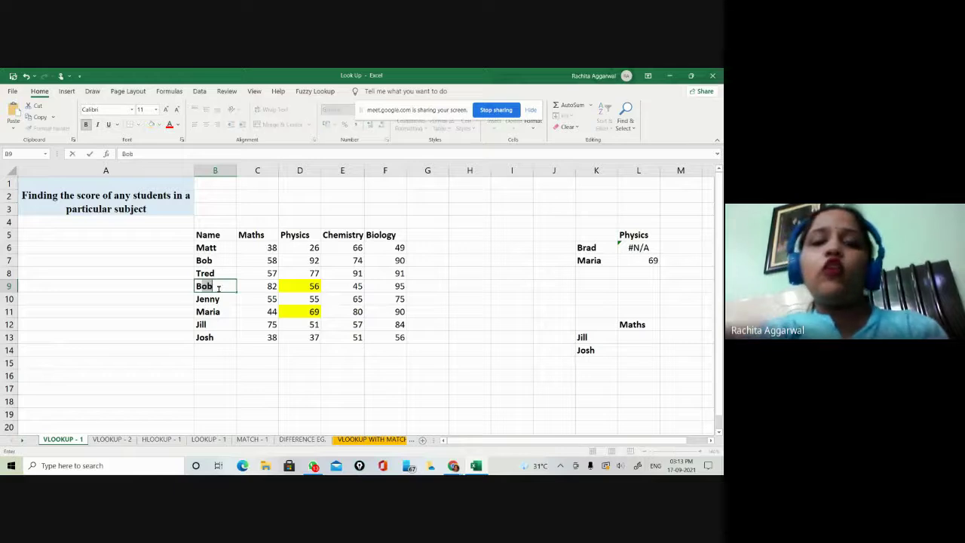
key("BackSpace")
type("ad")
key("Return")
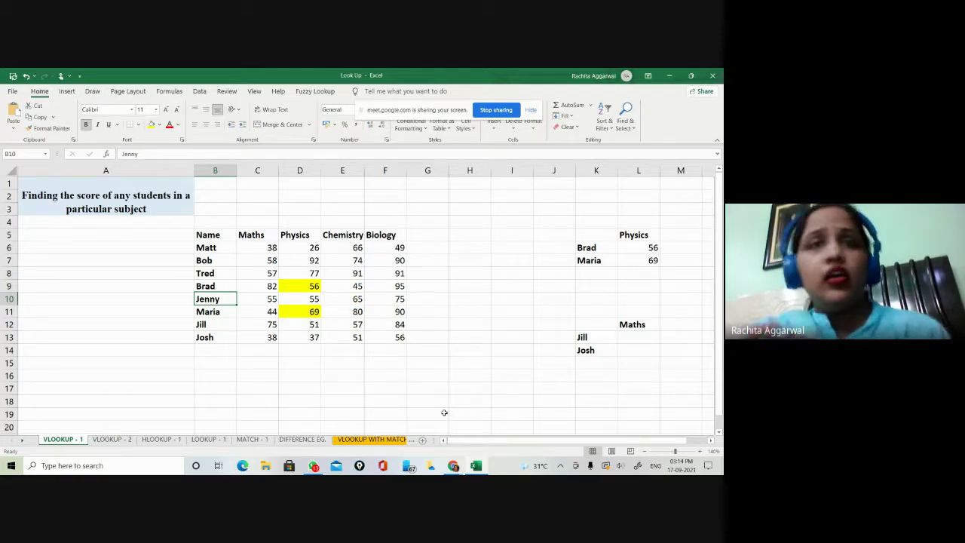
key("alt+Tab")
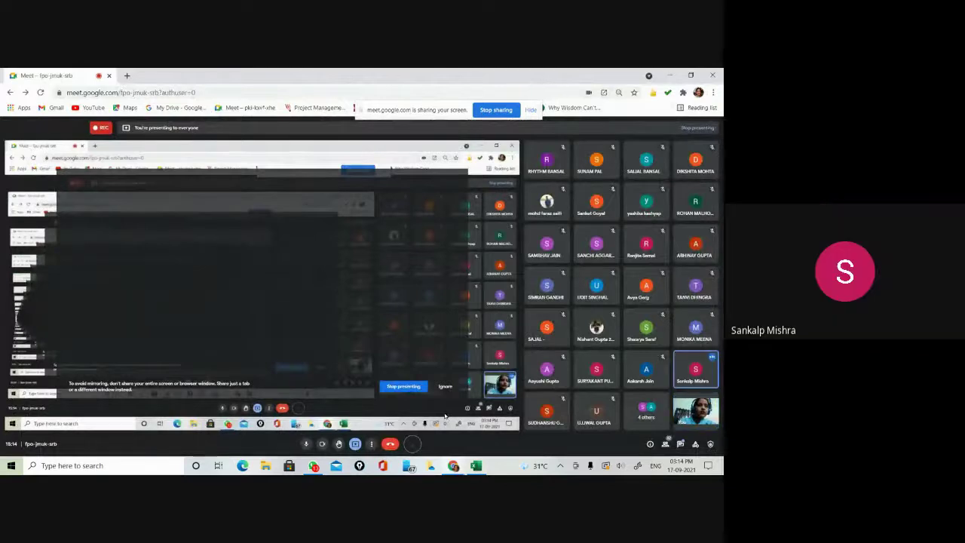
key("alt+Tab")
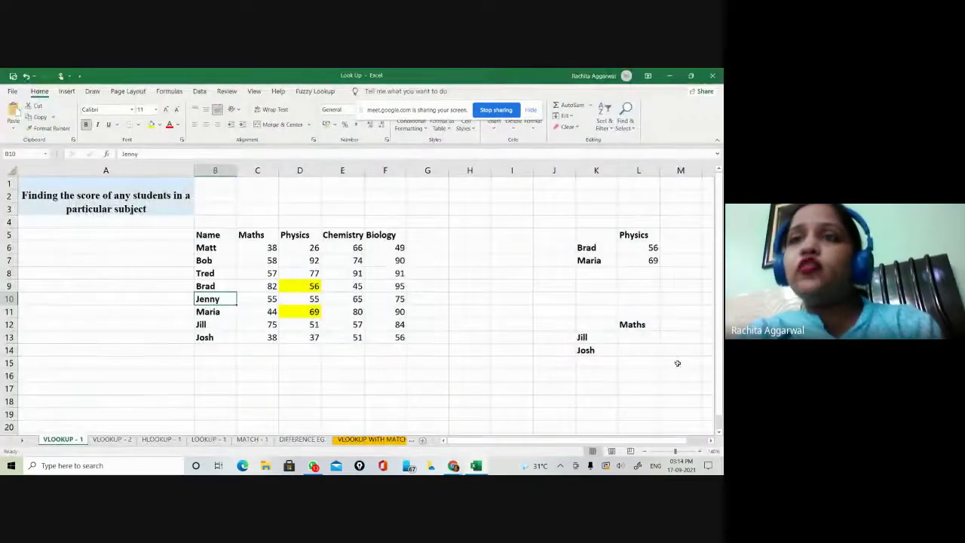
left_click(634, 339)
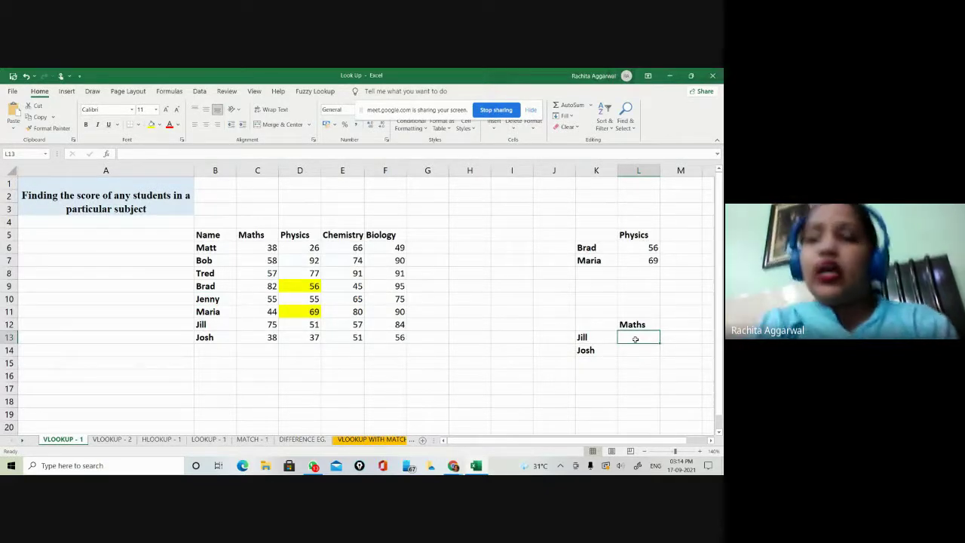
type("=")
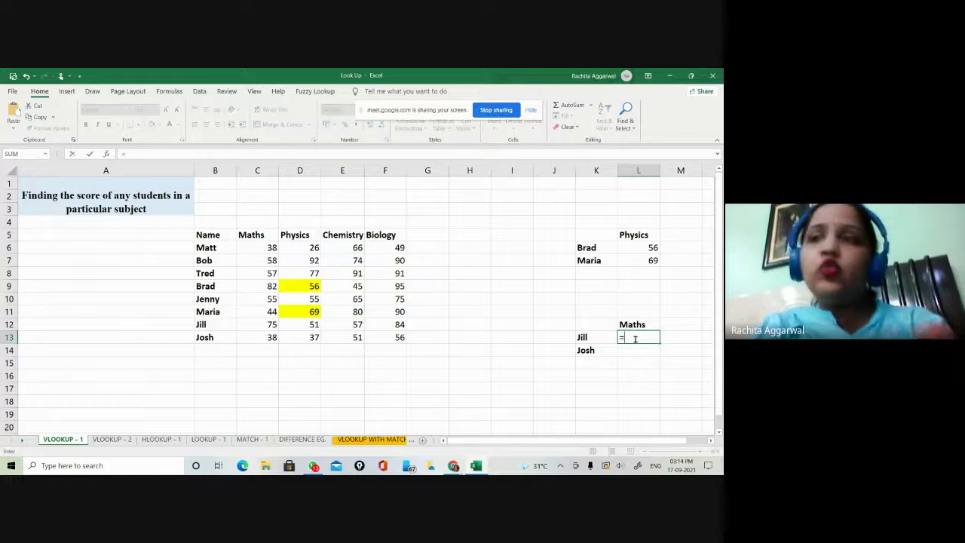
type("v")
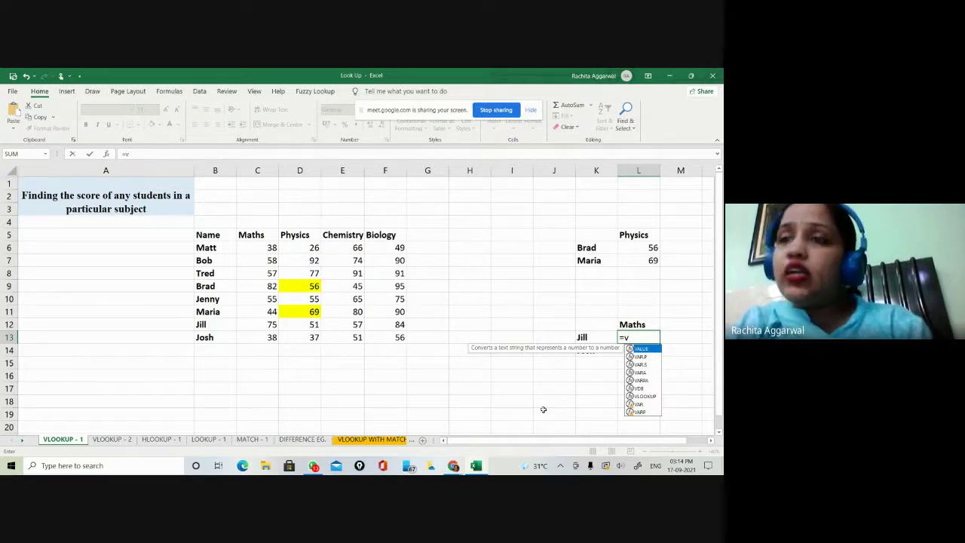
key("Down")
key("Down")
key("Down")
key("Down")
key("Down")
key("Down")
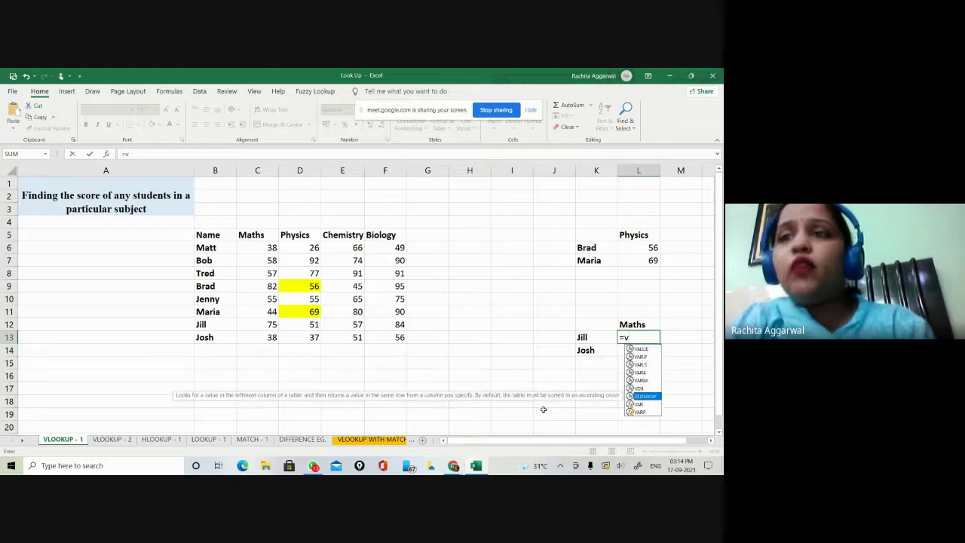
key("Return")
key("Up")
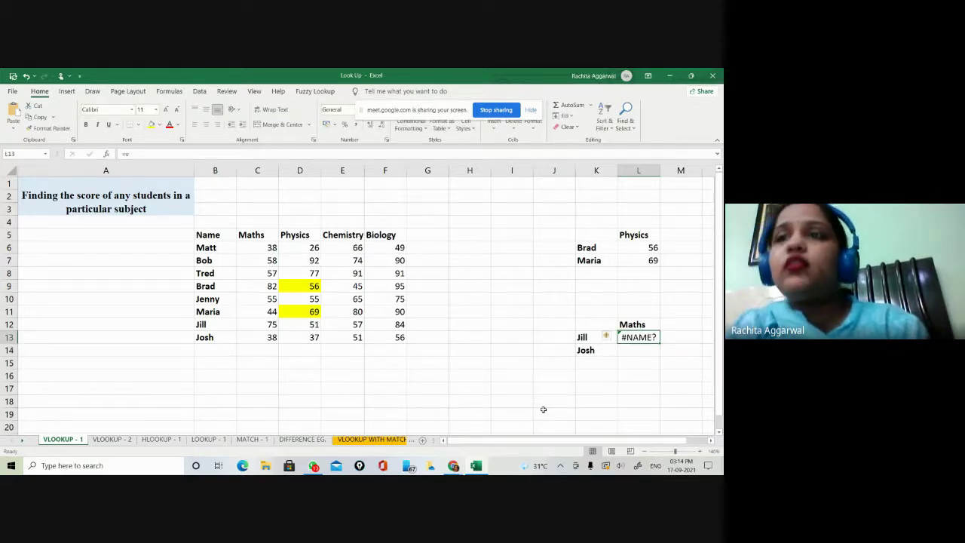
Step: Start a VLOOKUP formula in L13 with K13 as the lookup value and the absolute range $B$5:$F$13 as the table array
type("=v")
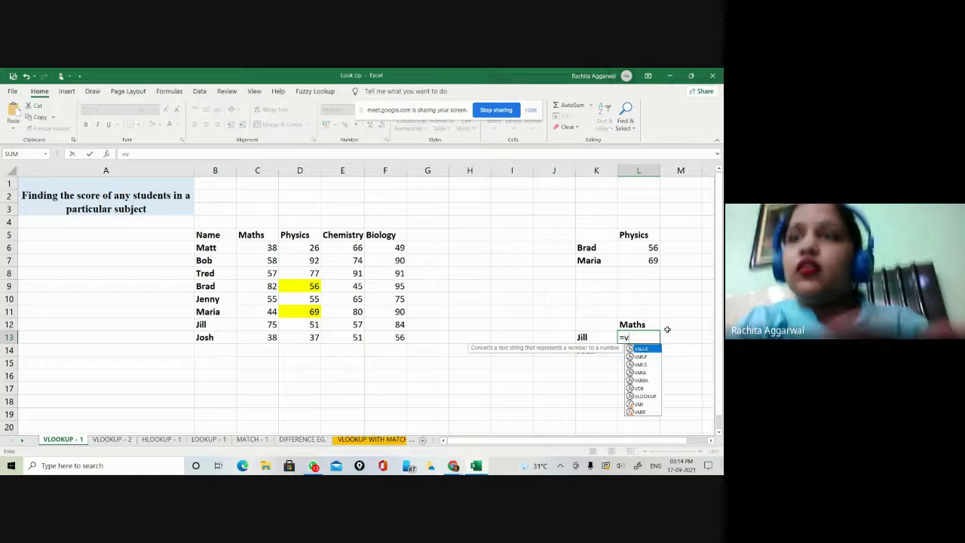
double_click(648, 395)
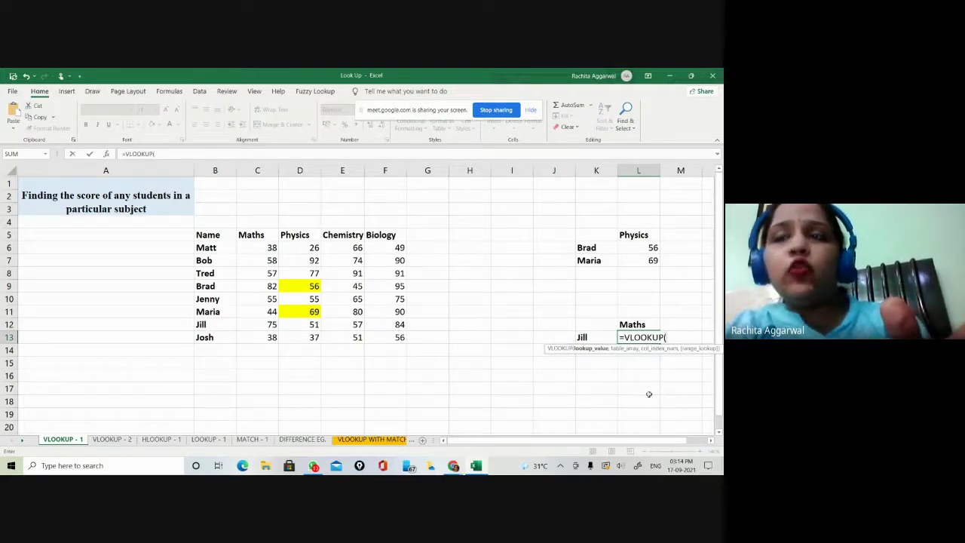
left_click(582, 338)
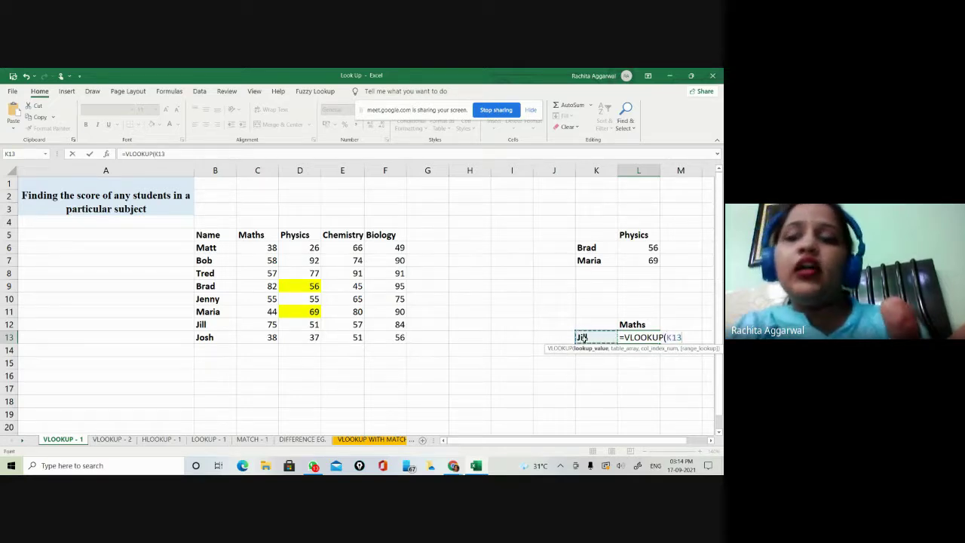
type(",")
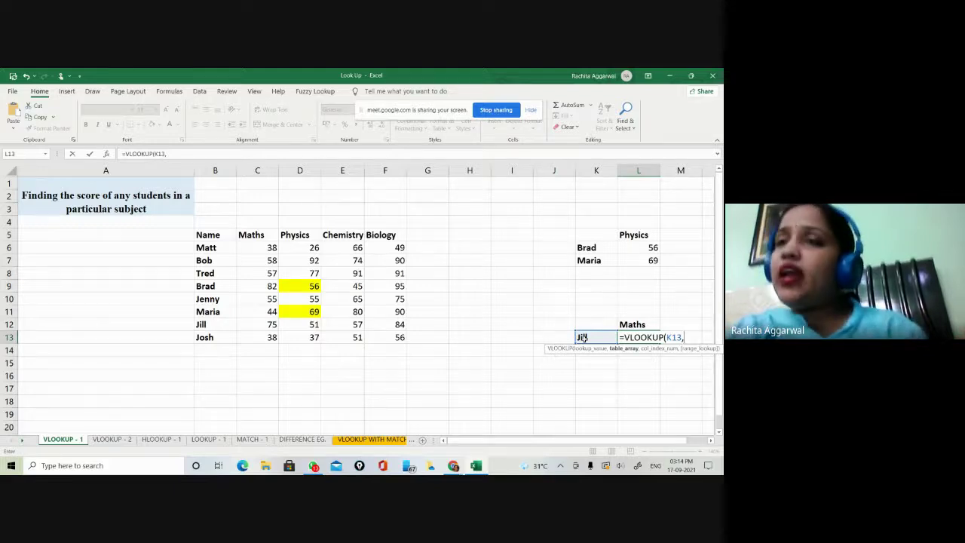
left_click_drag(219, 237, 375, 334)
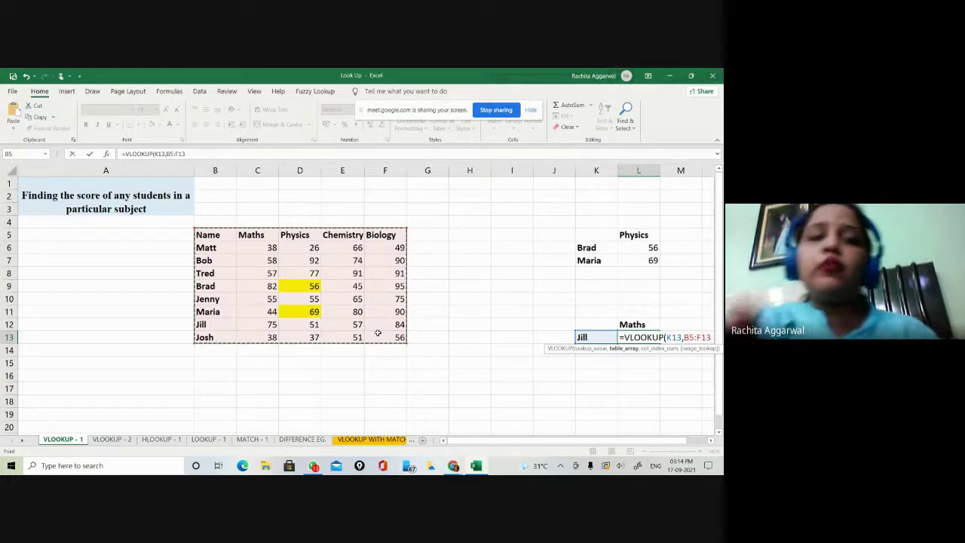
key("F4")
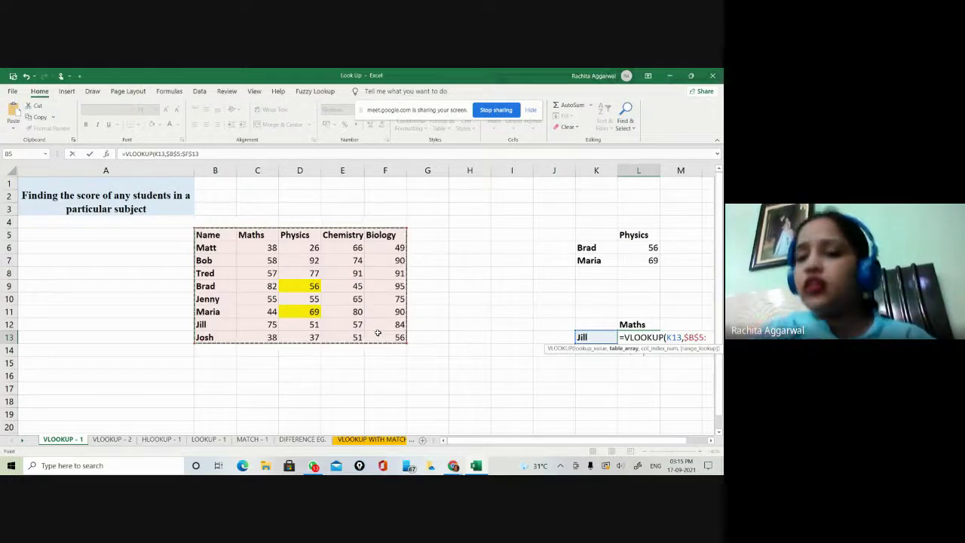
type(",")
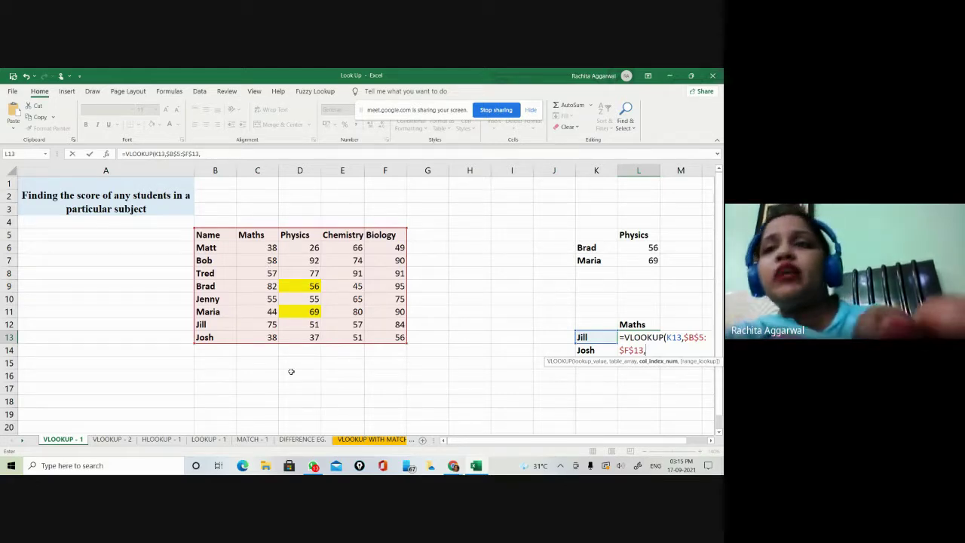
Step: Complete the L13 VLOOKUP formula with column index 2 and 0 for an exact match
type("2,0")
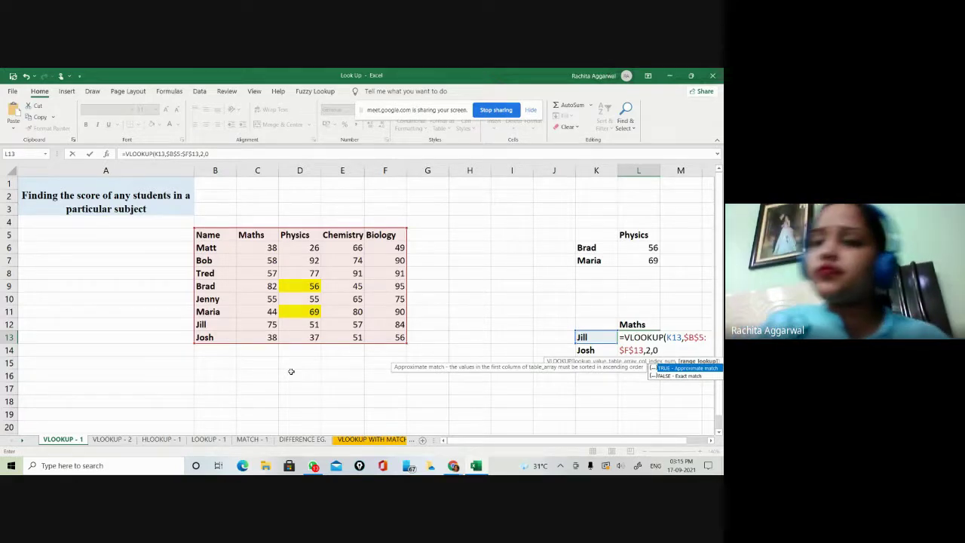
type(")")
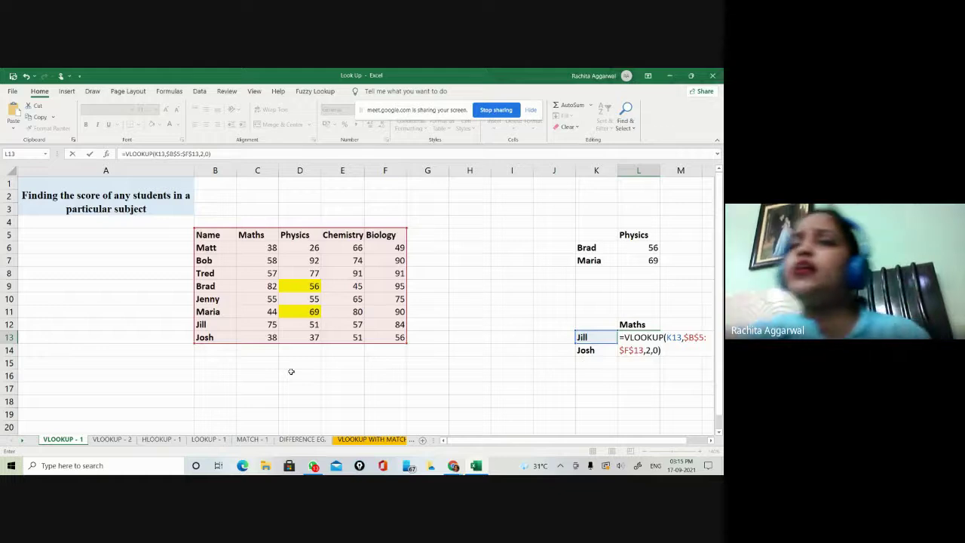
key("Return")
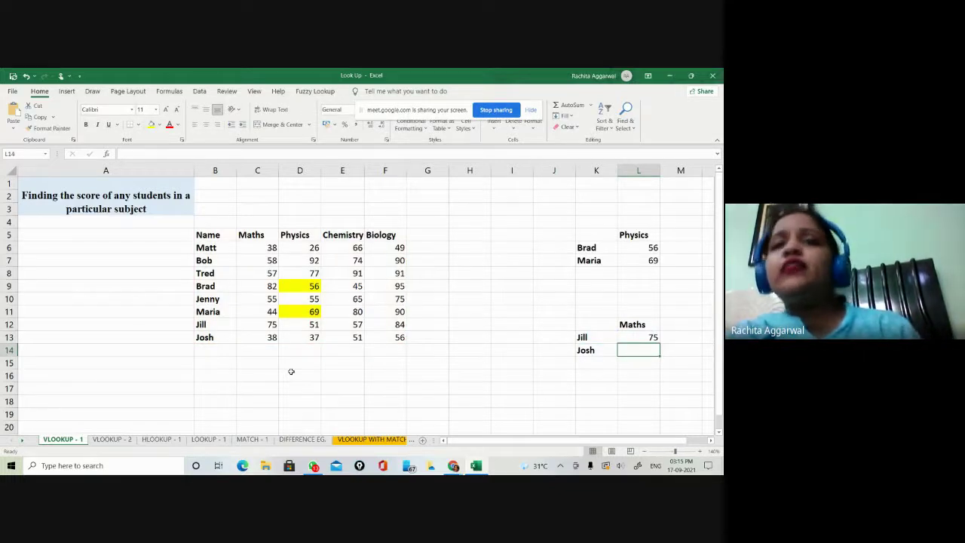
Step: Compare the L13 result with the matching Maths score in C12 and fill C12 with yellow
key("Up")
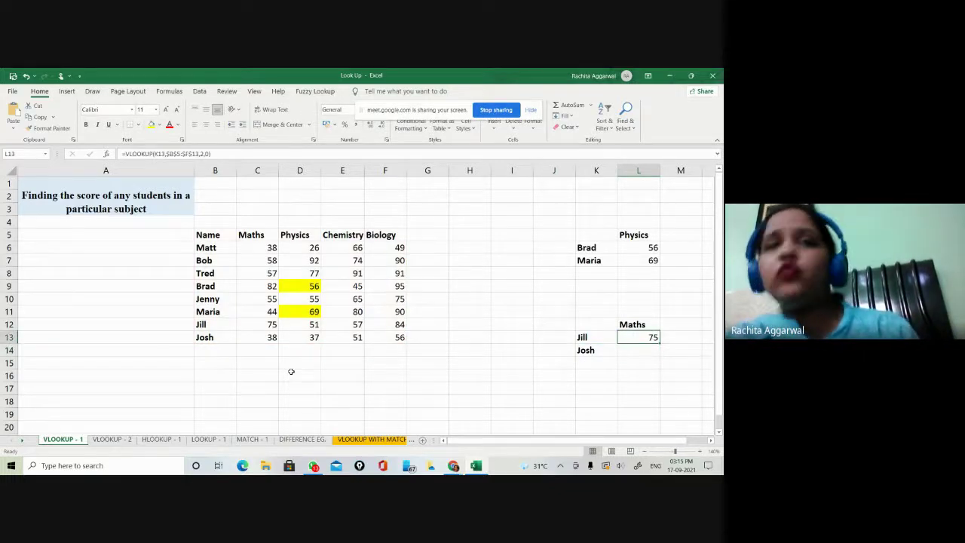
left_click(252, 324)
left_click(152, 124)
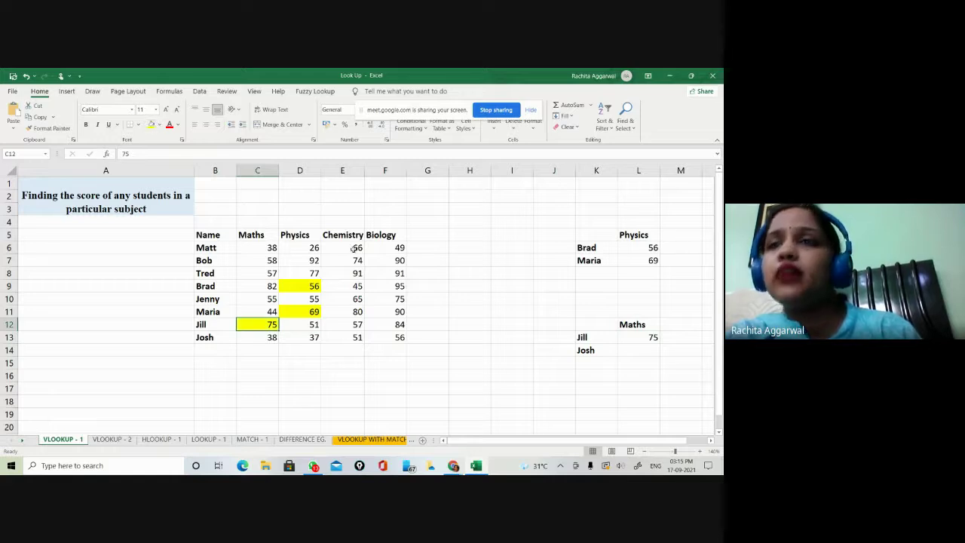
Step: Copy the L13 VLOOKUP formula down to L14 to find the second student's Maths score
left_click(640, 338)
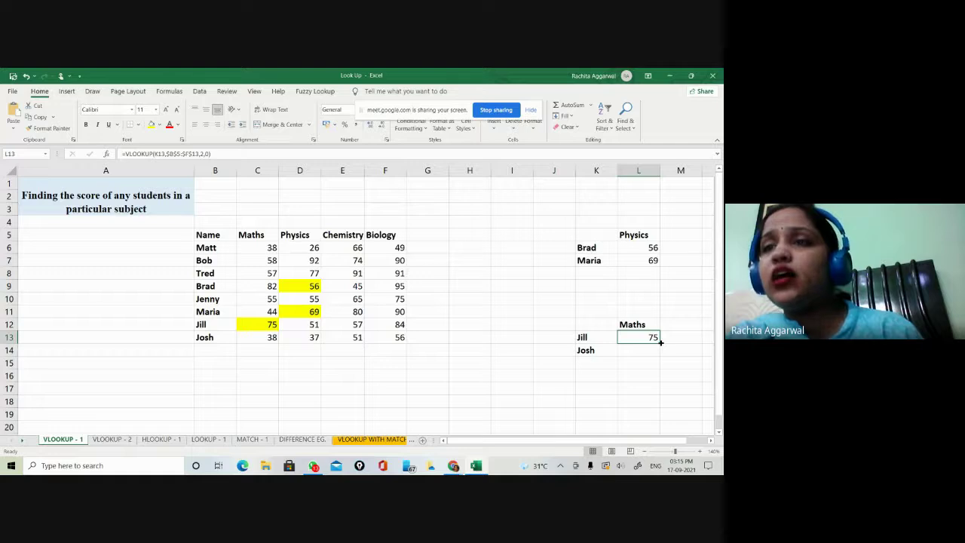
left_click_drag(660, 342, 661, 355)
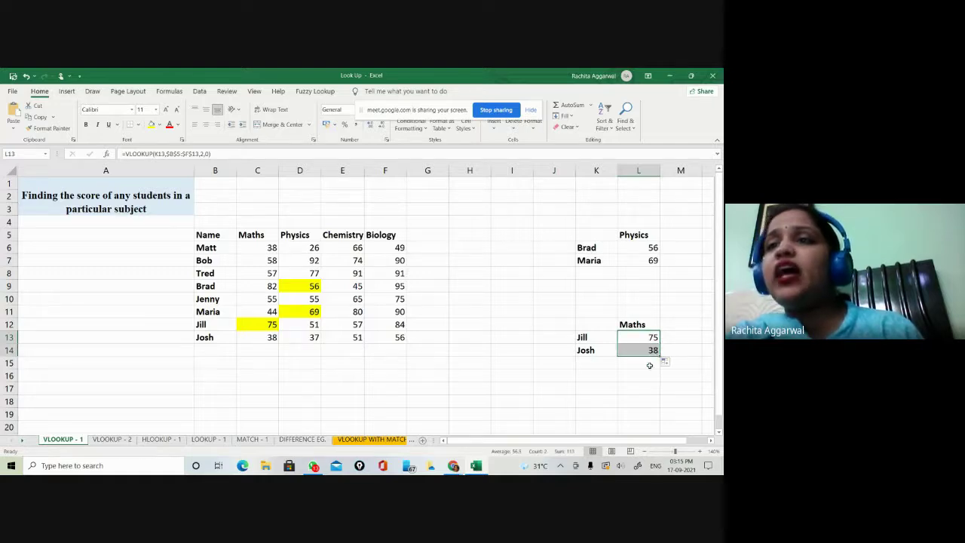
left_click(650, 366)
Step: Check the L14 result against the matching Maths score in C13 and fill C13 with yellow
left_click(270, 338)
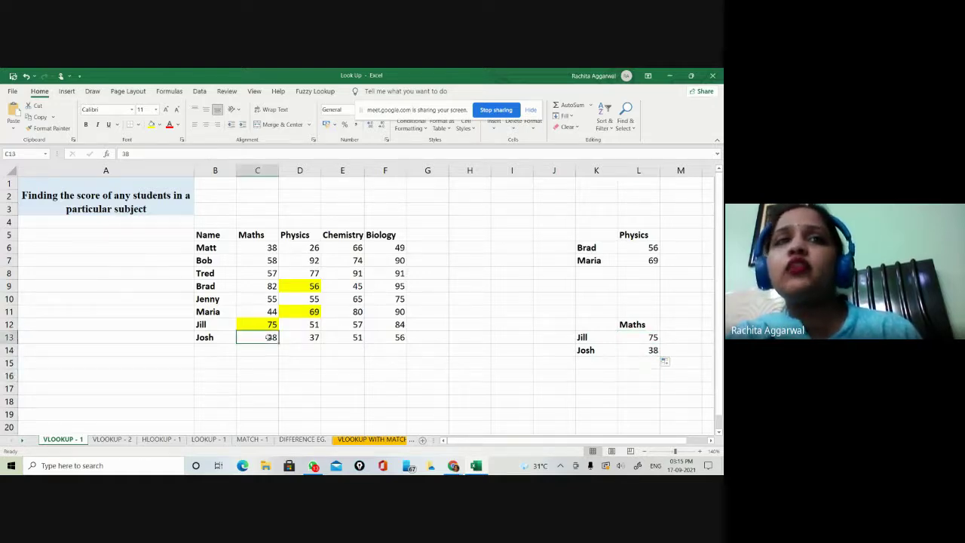
left_click(151, 125)
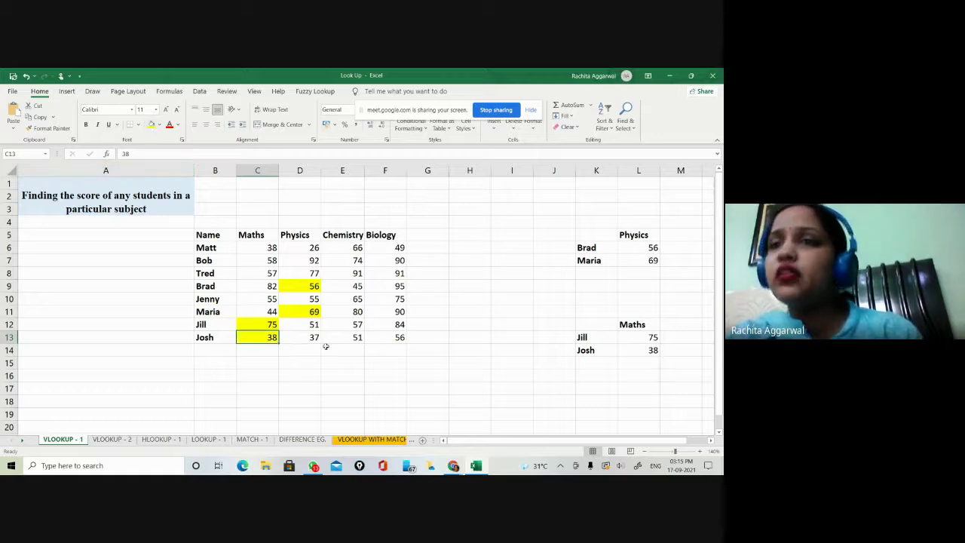
left_click(487, 386)
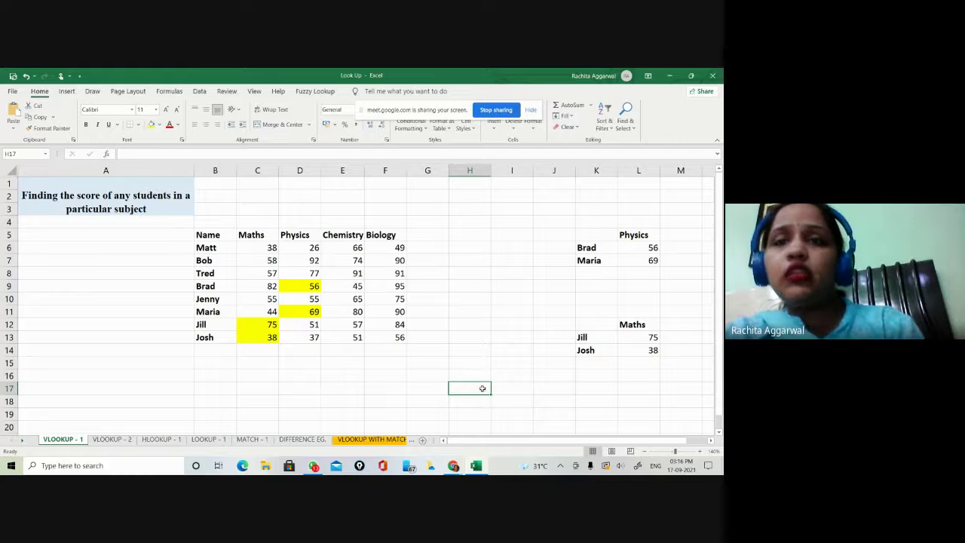
Step: Switch to the Google Meet window in the browser
key("alt+Tab")
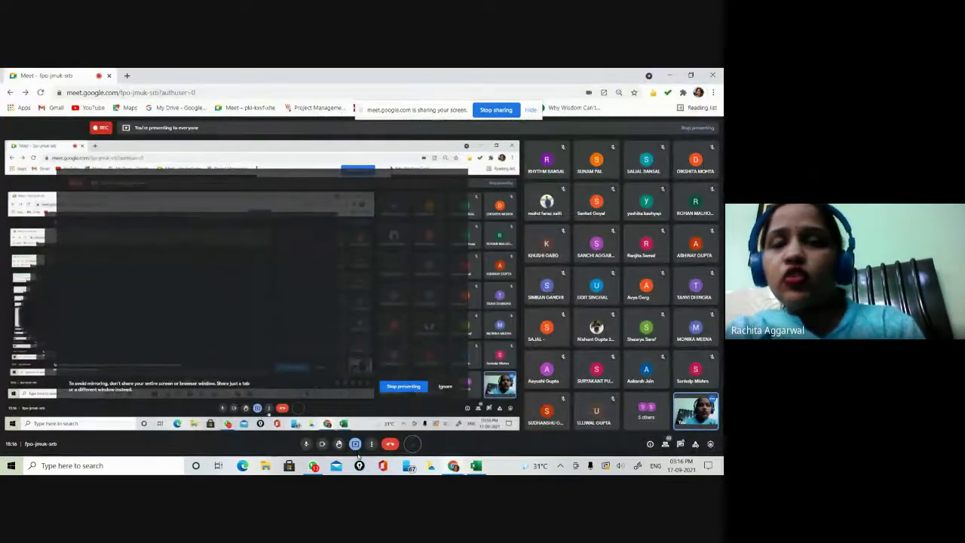
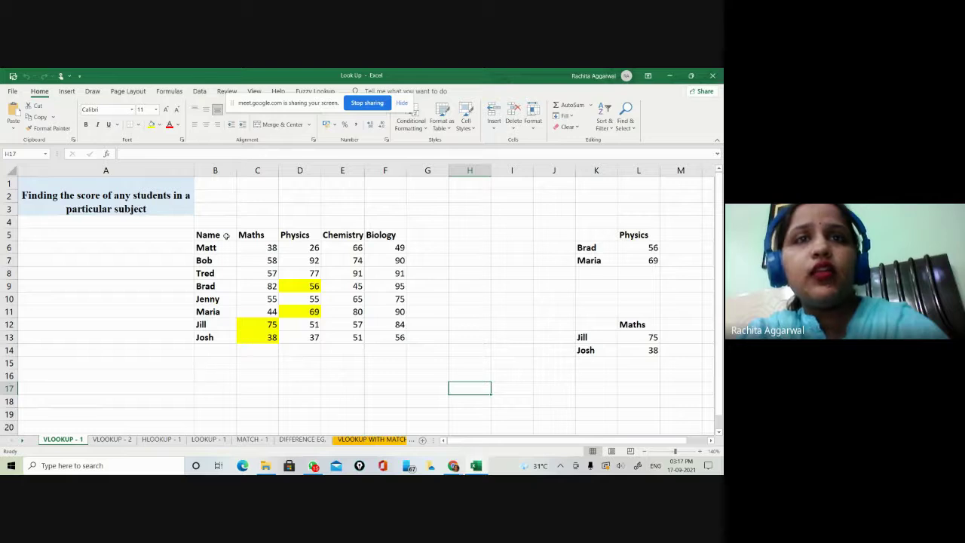
Step: Add the heading S.No. in A5, beside the Name heading of the score table
left_click(175, 235)
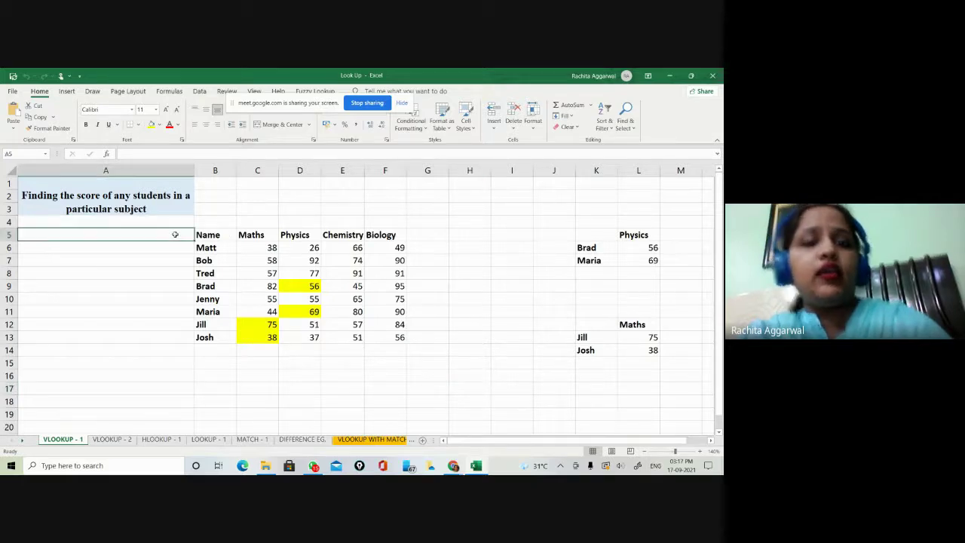
type("S.N")
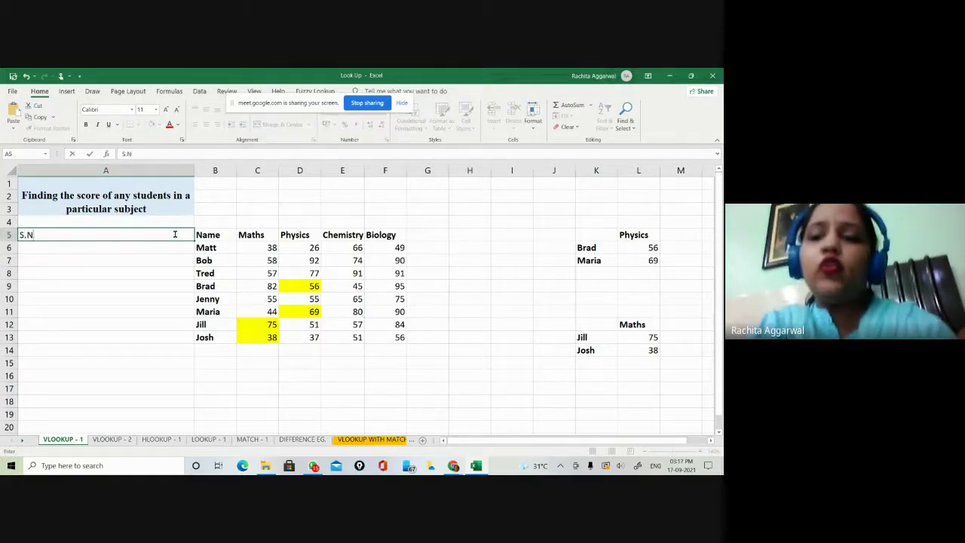
type("o.")
key("Return")
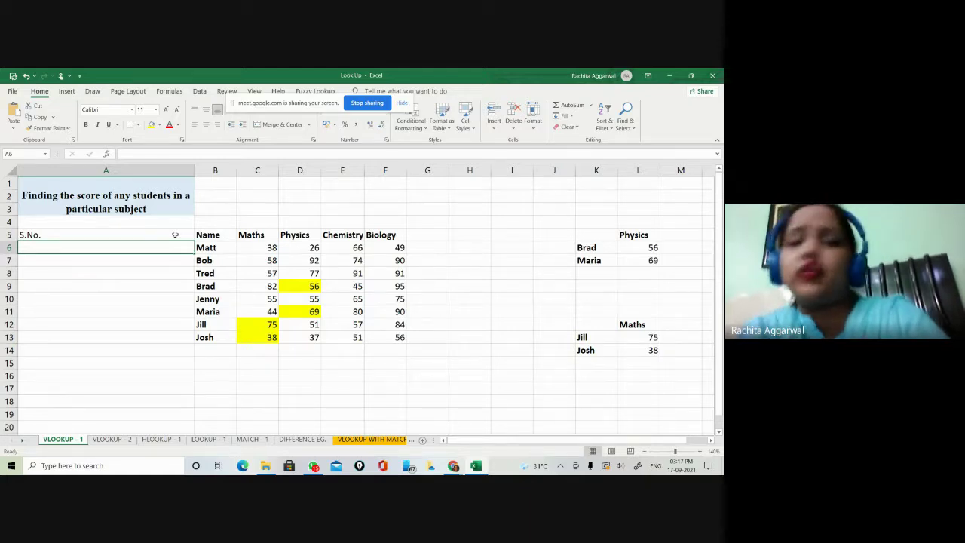
Step: Number the students 1 to 8 in A6:A13 by entering the first three numbers and filling the series down
type("1")
key("Return")
type("2")
key("Return")
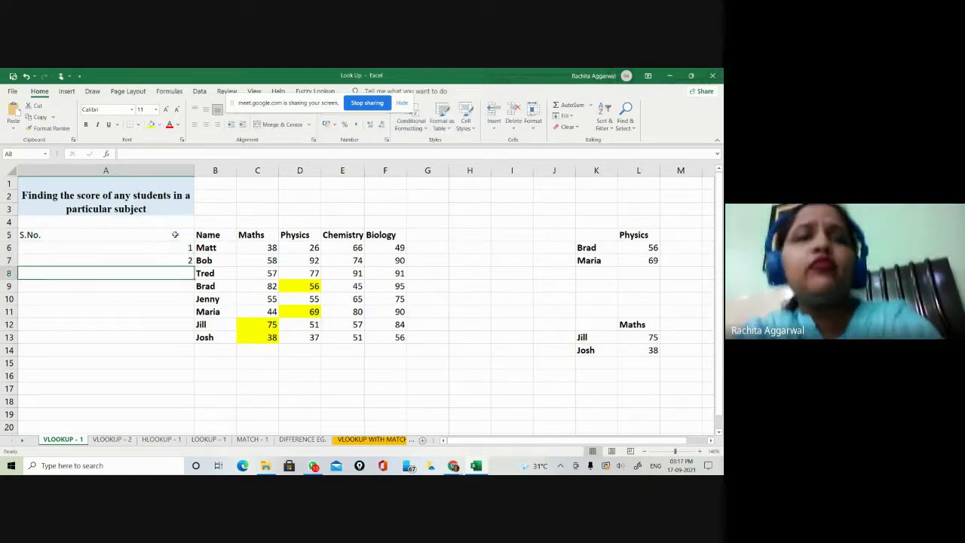
type("3")
key("Return")
left_click_drag(174, 248, 189, 342)
left_click(289, 386)
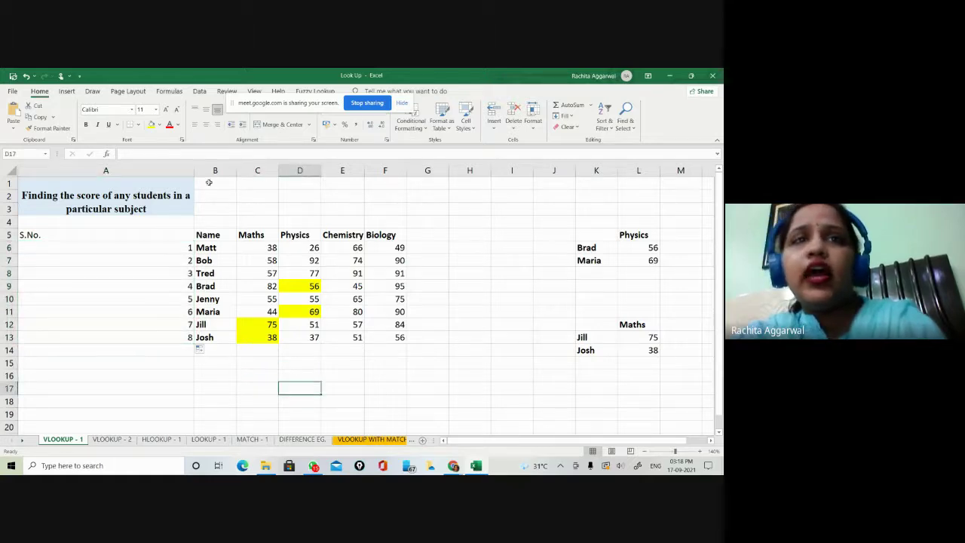
Step: Narrow column A to about the width of the S.No. heading and make the heading in A5 bold
left_click_drag(194, 171, 53, 170)
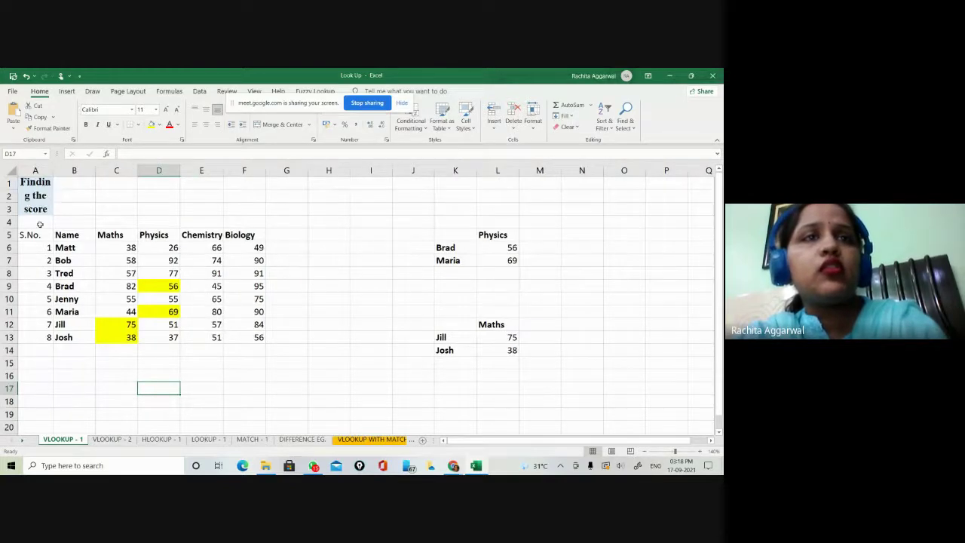
left_click(32, 235)
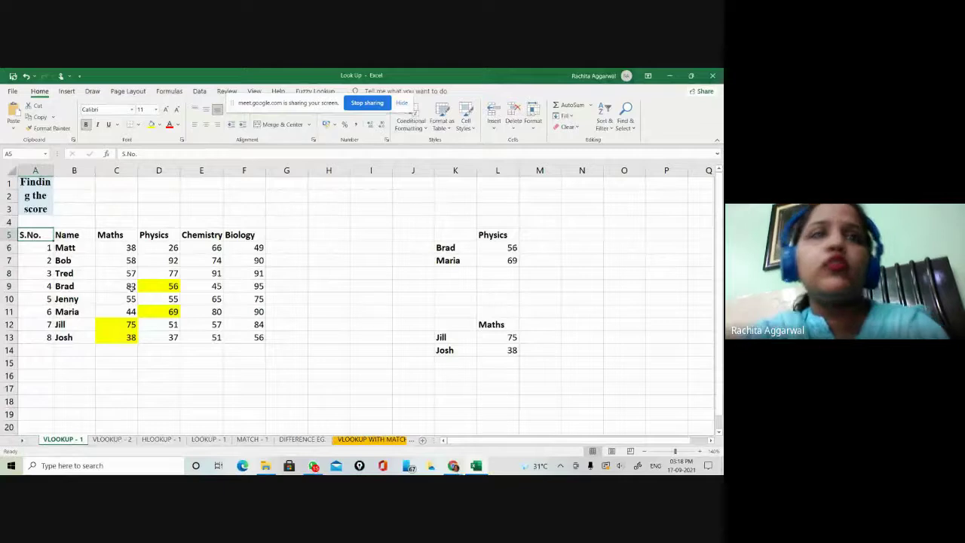
Step: Enter the heading Chemistry in O12, make it bold and fit column O to its width
left_click(620, 325)
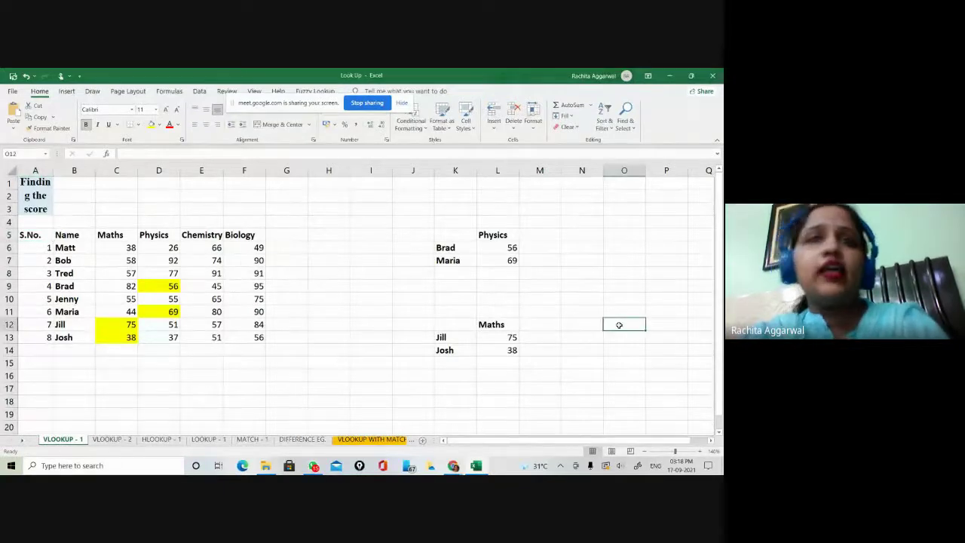
double_click(619, 325)
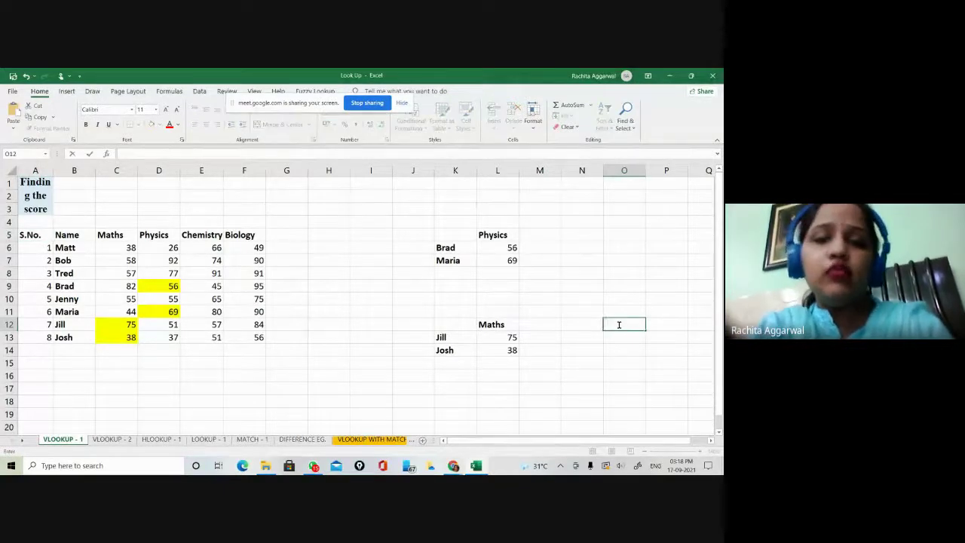
type("Chemistr")
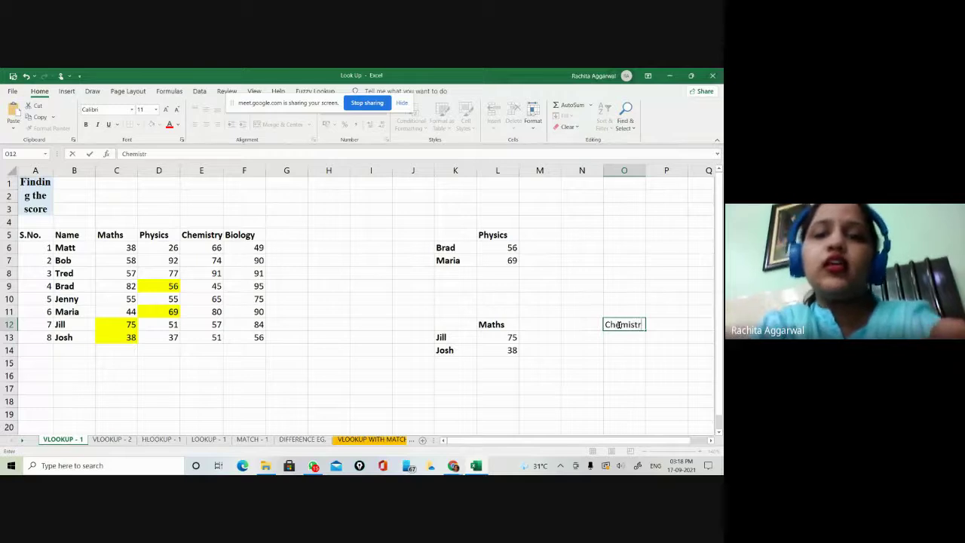
type("y")
left_click(635, 349)
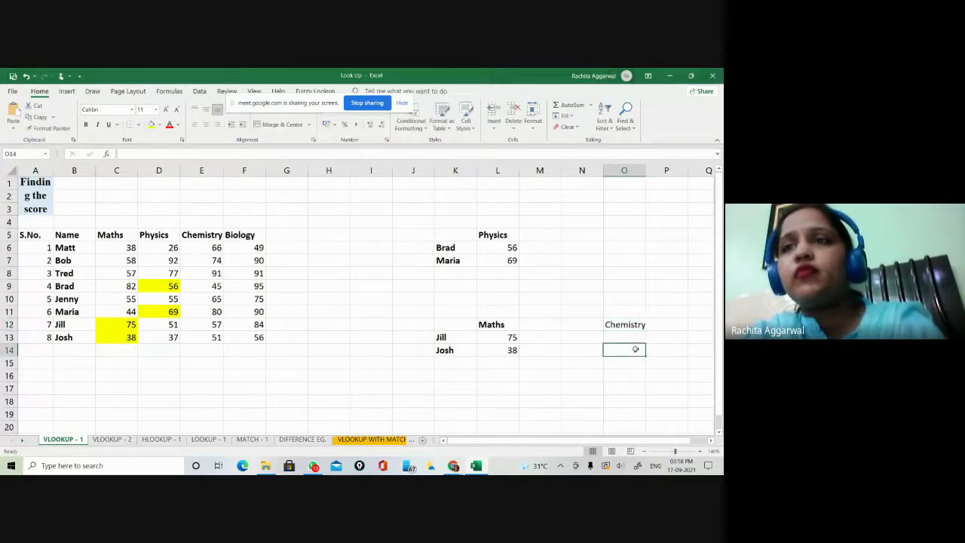
left_click(637, 326)
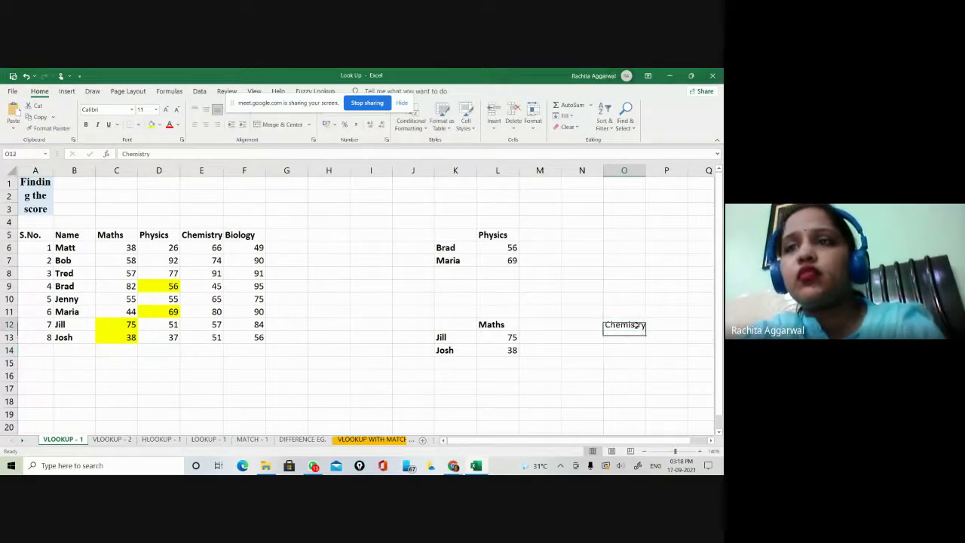
double_click(647, 172)
key("ctrl+b")
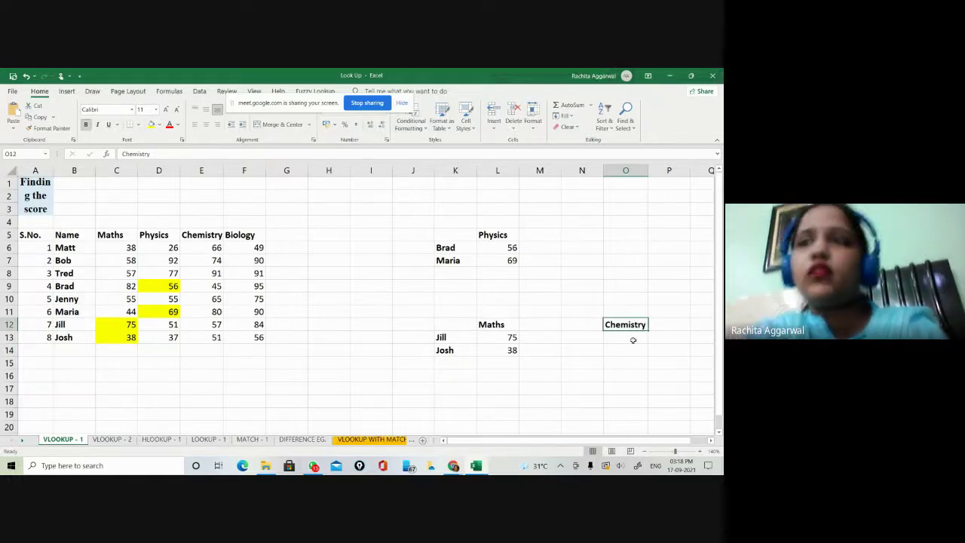
Step: Start a VLOOKUP formula in O13 with K13 as the lookup value and the absolute range $A$5:$F$13 as the table array
left_click(627, 340)
type("=")
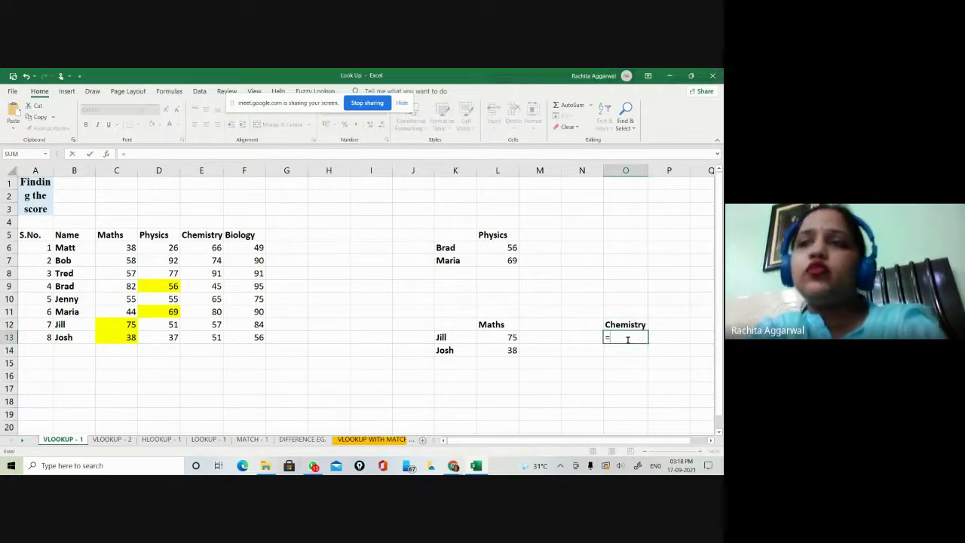
type("v")
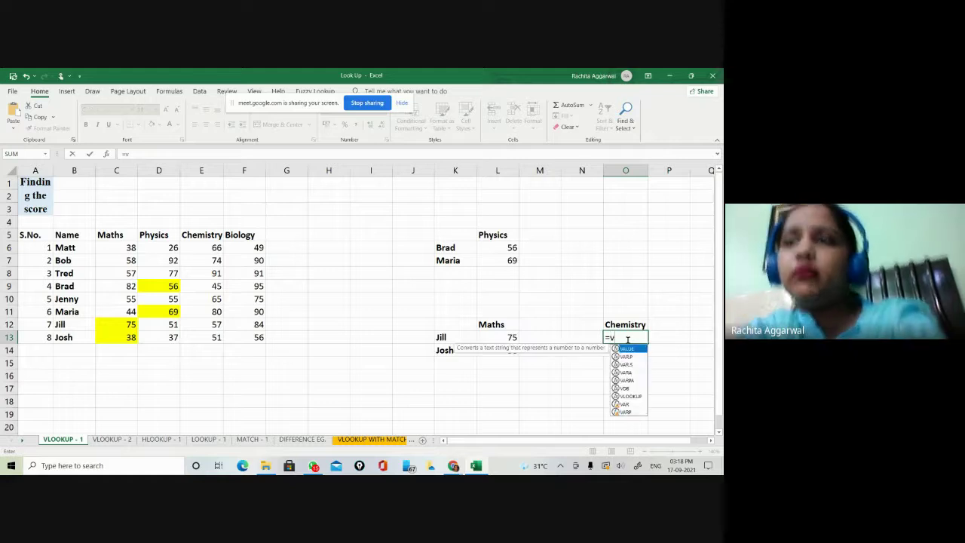
double_click(626, 396)
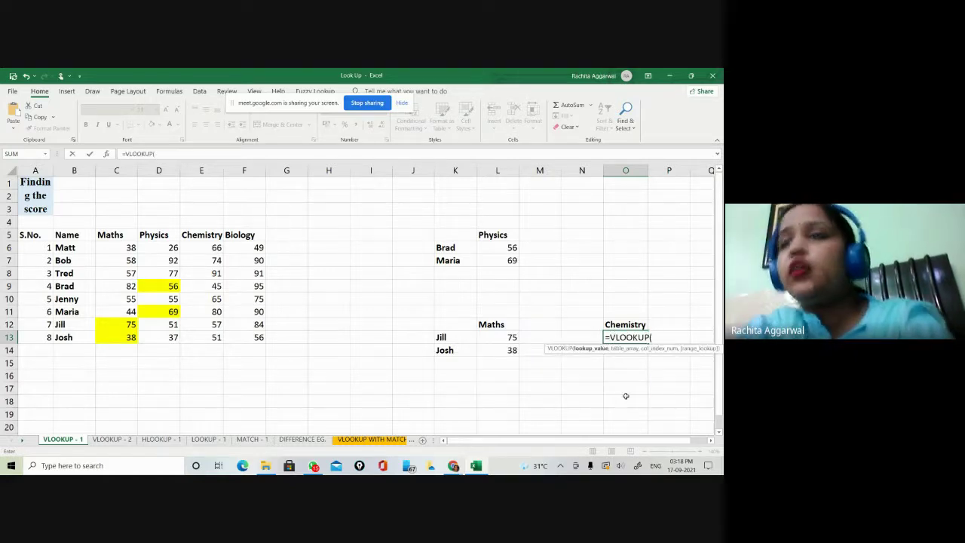
left_click(458, 341)
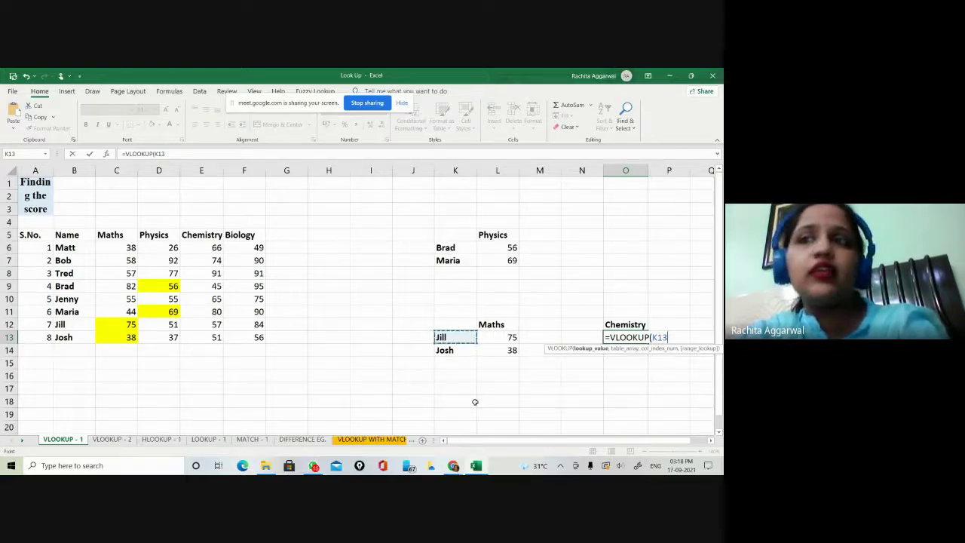
type(",")
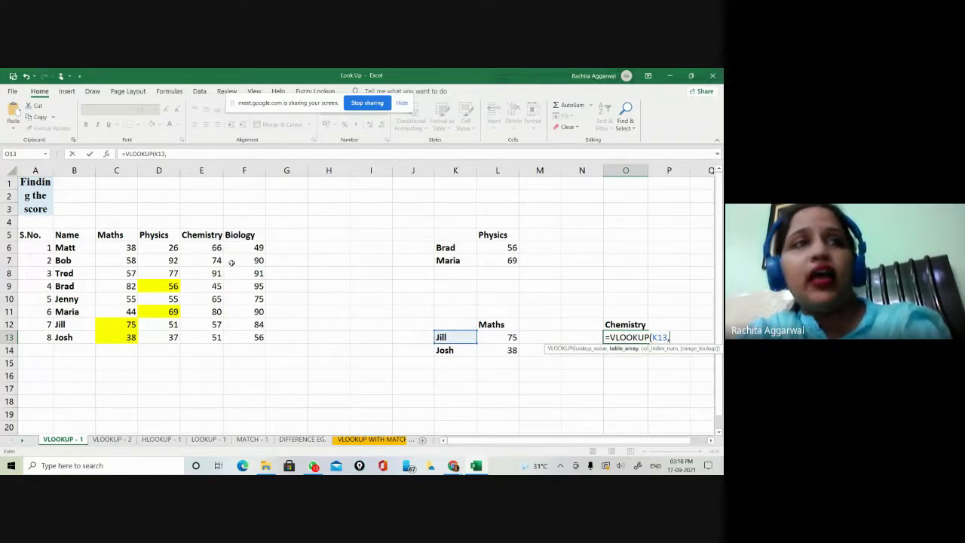
left_click(34, 235)
left_click_drag(34, 236, 245, 340)
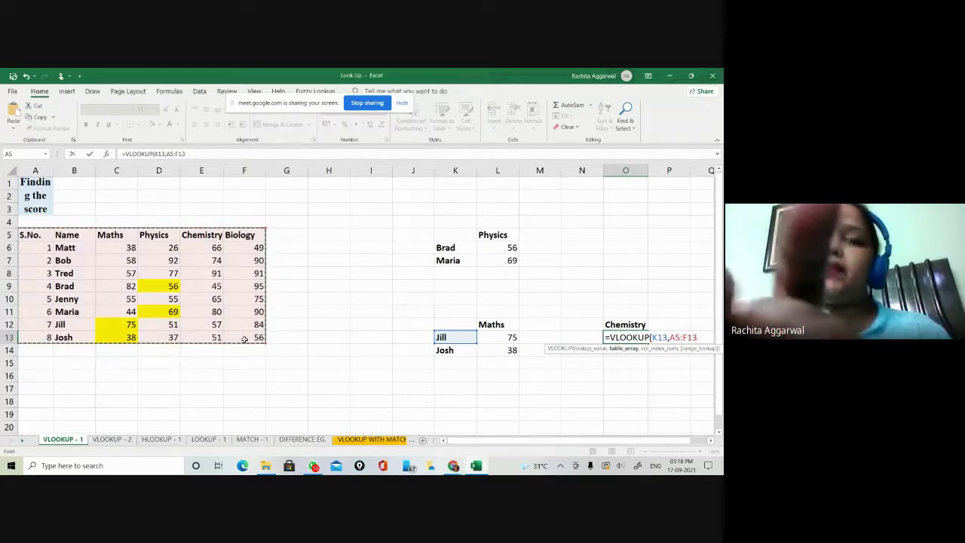
key("F4")
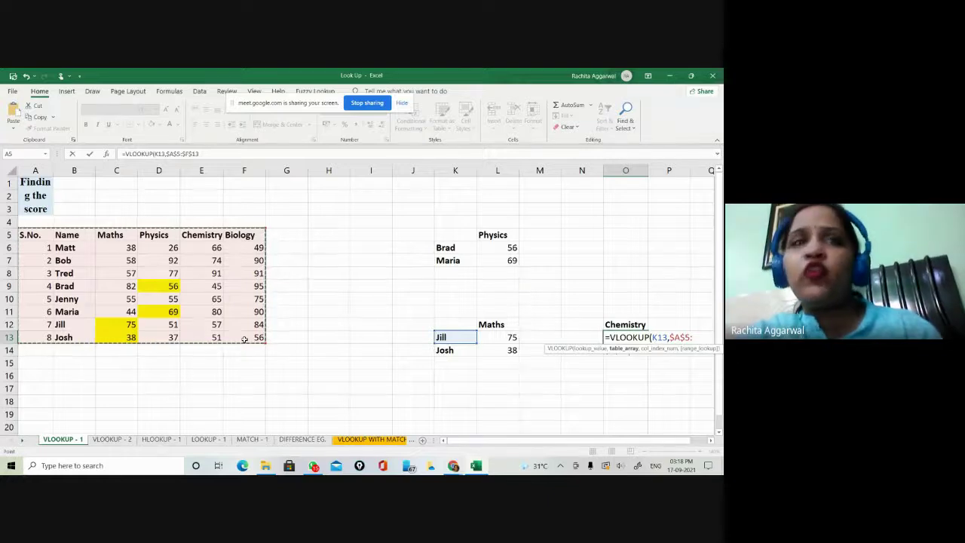
type(",")
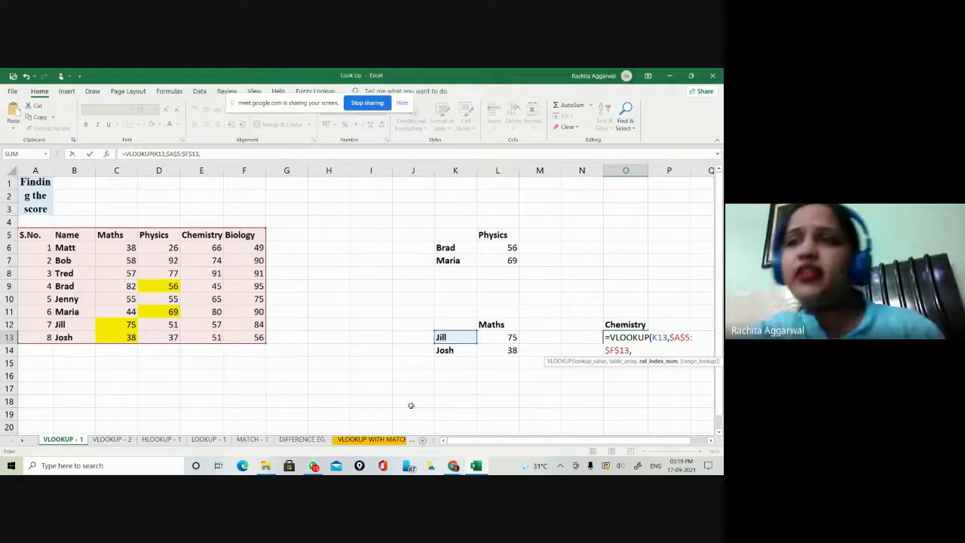
Step: Complete the O13 VLOOKUP formula with column index 5 and 0 for an exact match, and reselect the cell
type("5,")
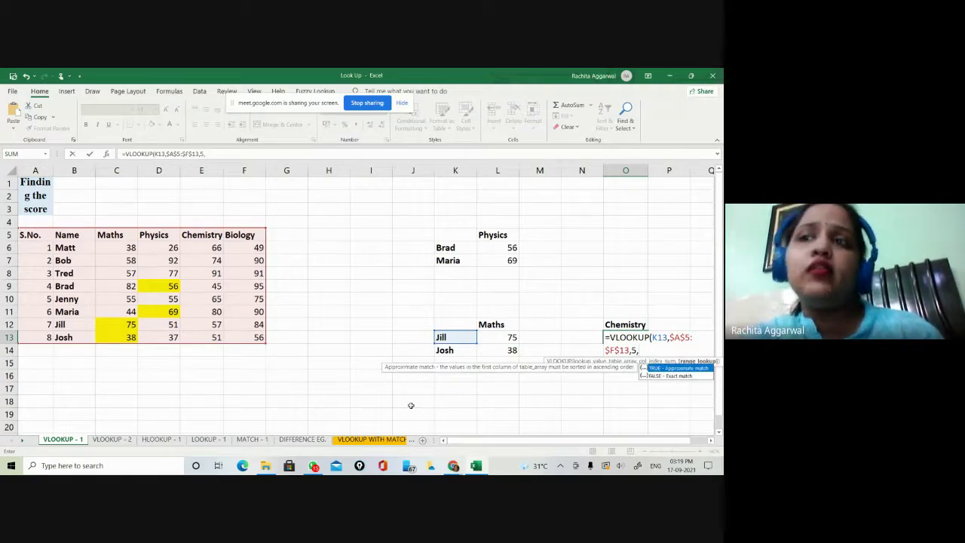
type("0")
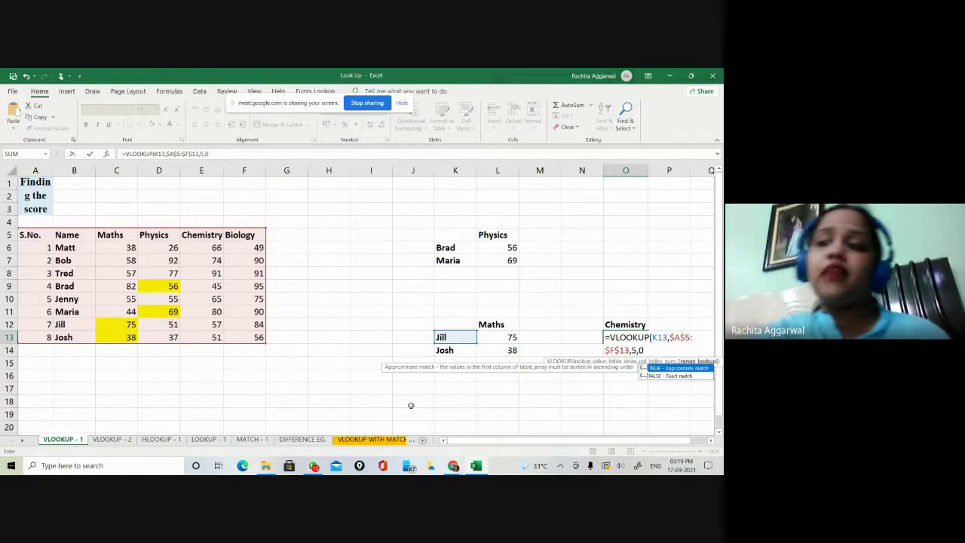
type(")")
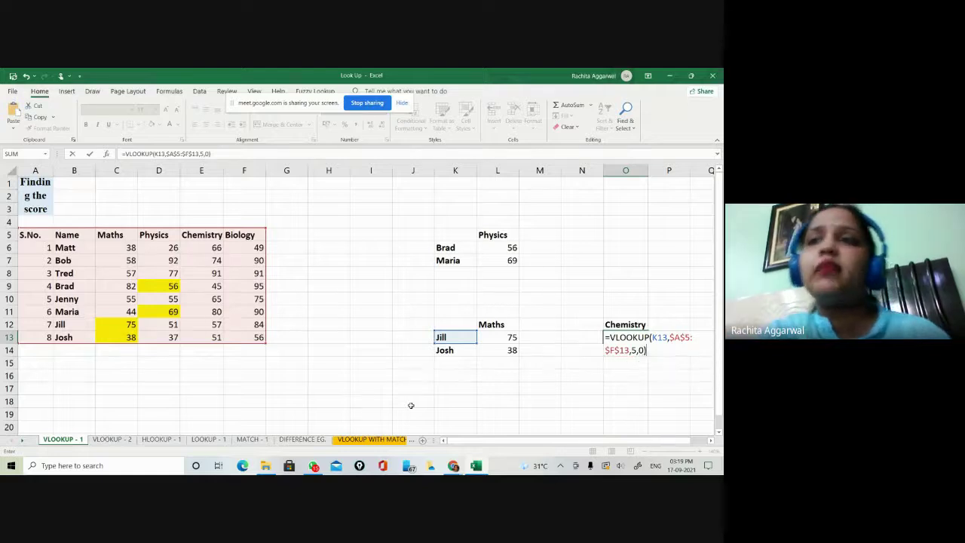
key("Return")
key("Up")
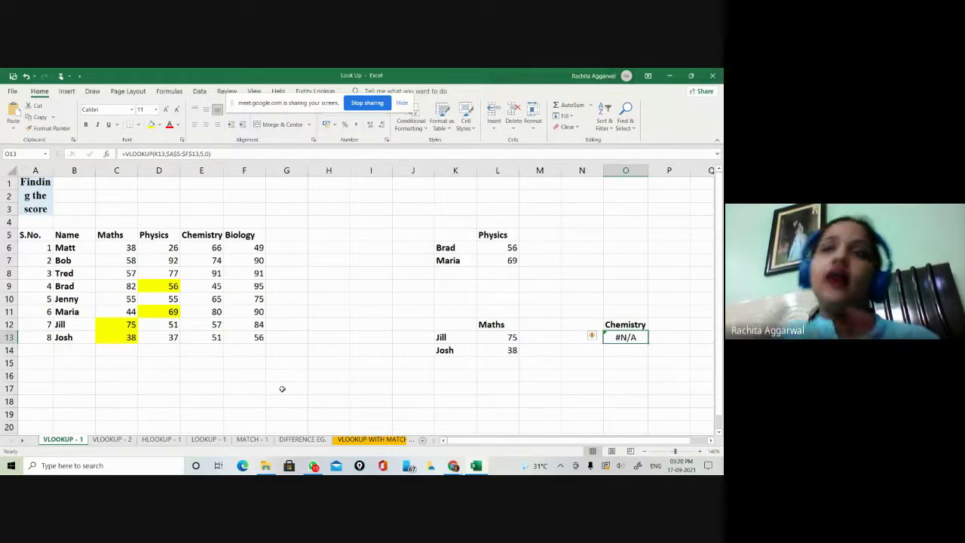
Step: Replace the student name in K13 with the serial number 7 as the lookup value
left_click(450, 338)
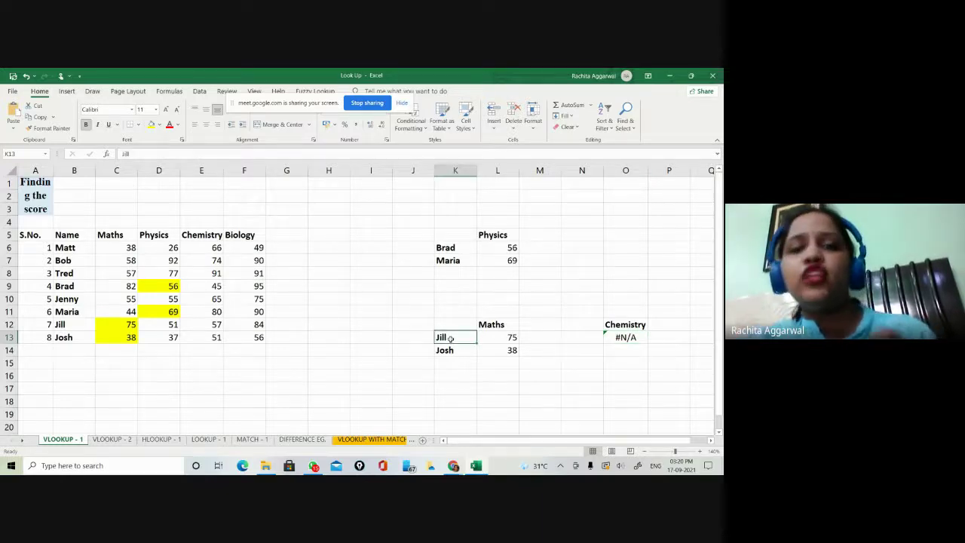
type("7")
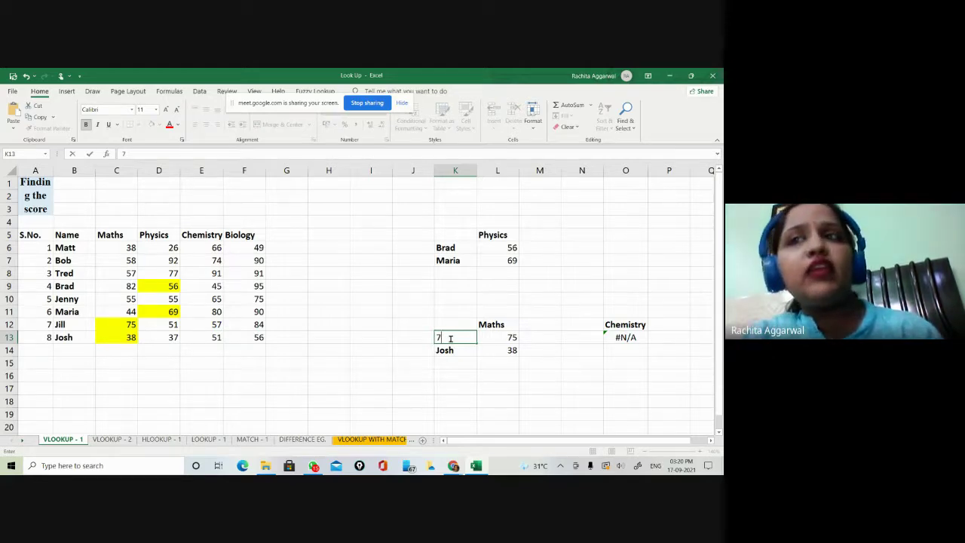
key("Return")
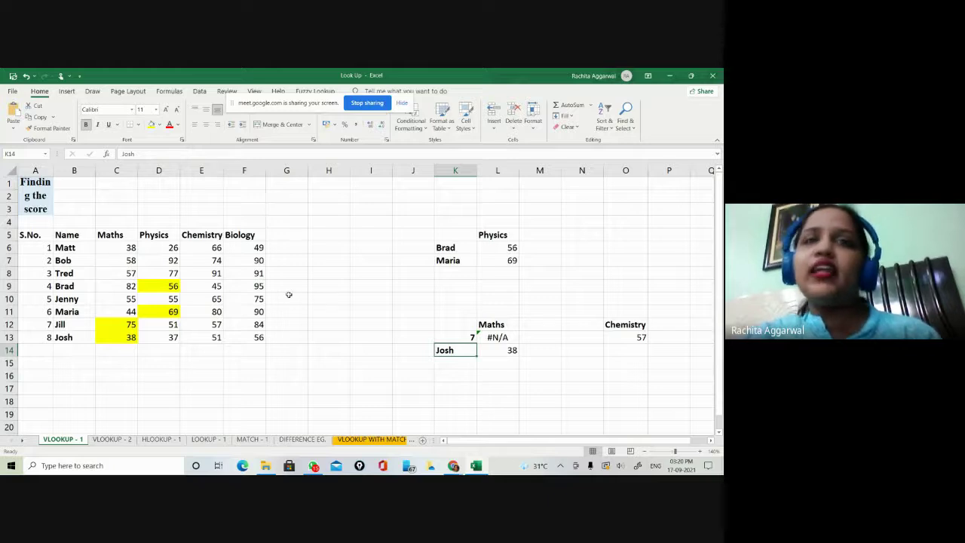
Step: Check the O13 lookup result against the table and fill the matching Chemistry score in E12 with yellow
left_click(633, 337)
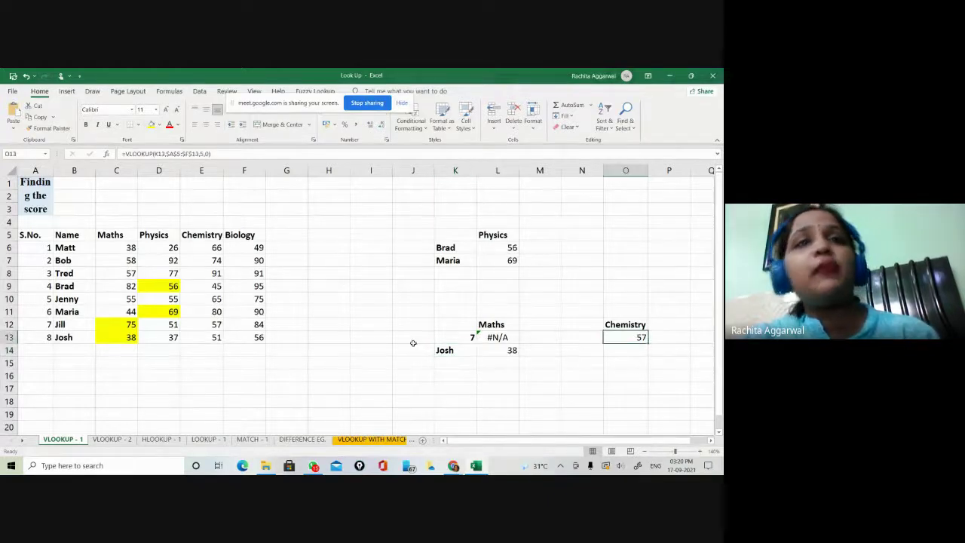
left_click(218, 327)
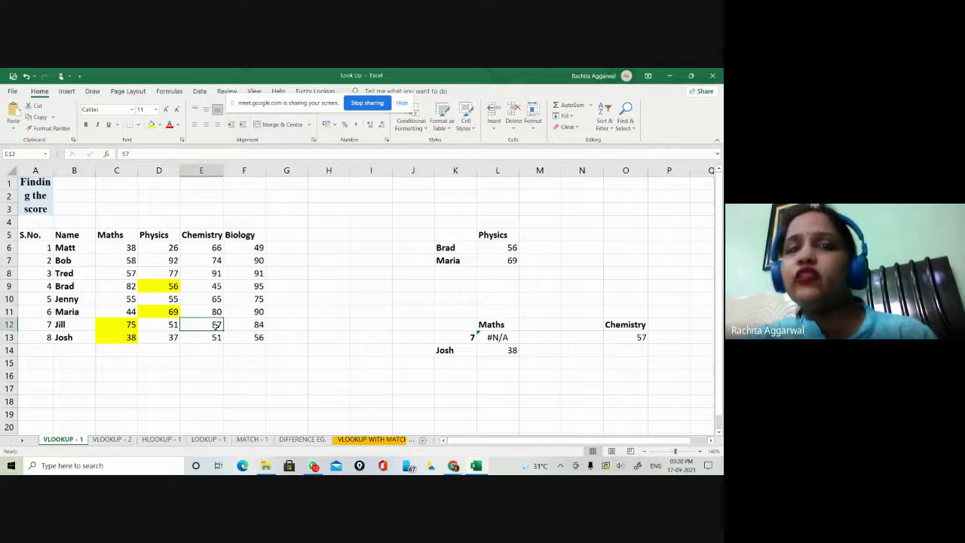
left_click(151, 125)
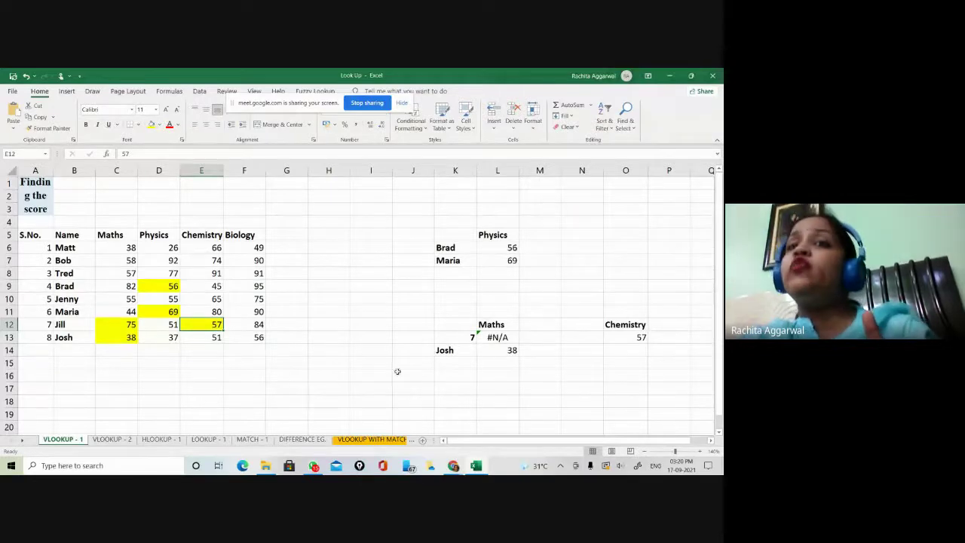
Step: Replace the serial number in K13 with the name of the student in row 12 as the lookup value
left_click(464, 337)
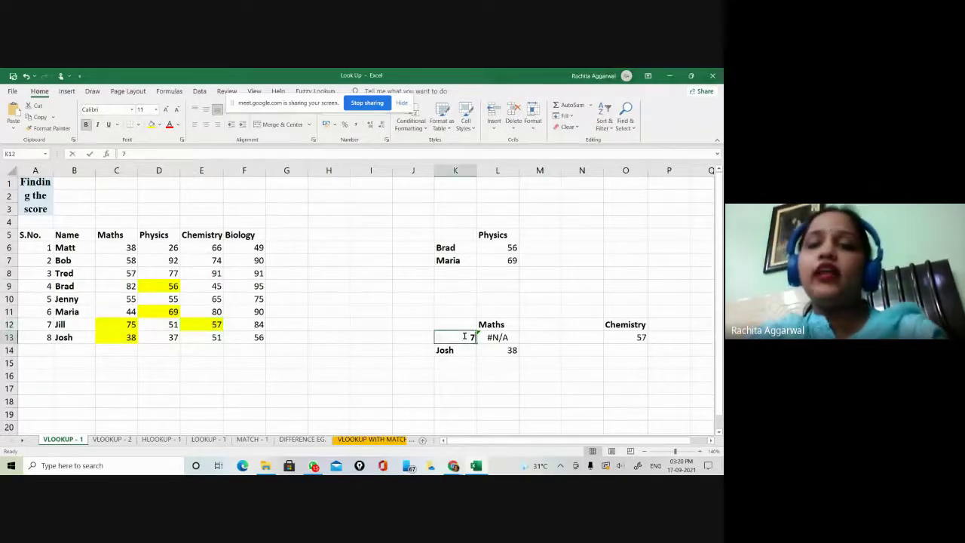
type("Jill")
key("Return")
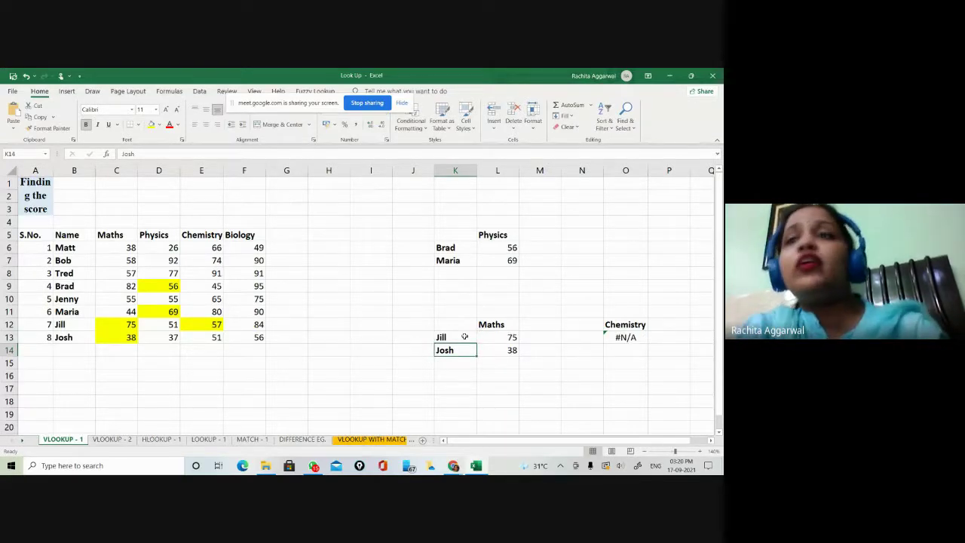
Step: Start a new VLOOKUP formula in O13 with K13 as the lookup value and the absolute range $B$5:$F$13 as the table array
left_click(628, 338)
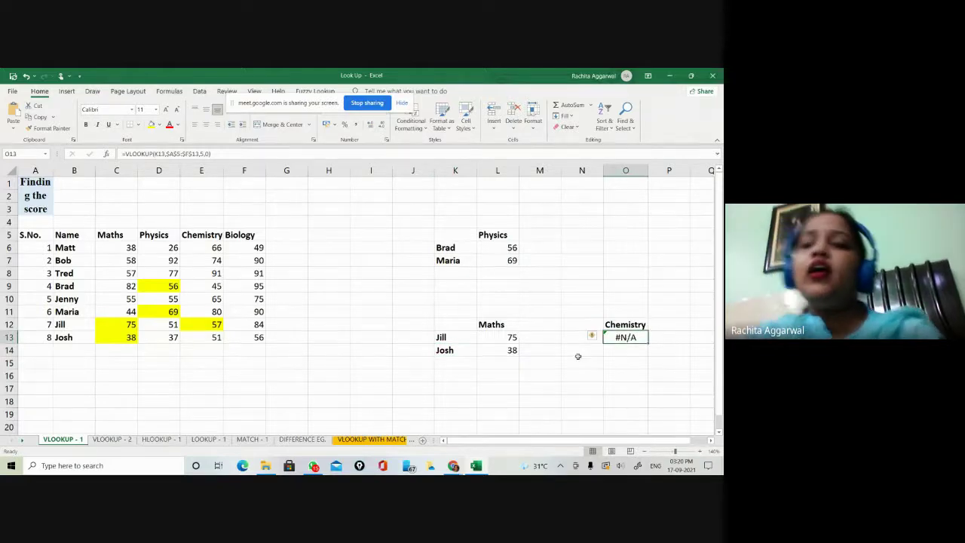
type("=v")
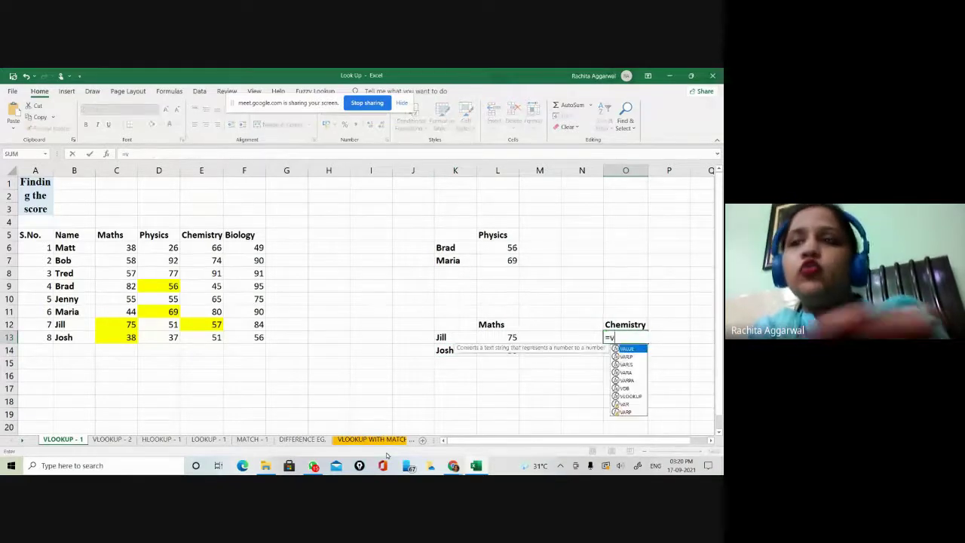
double_click(630, 396)
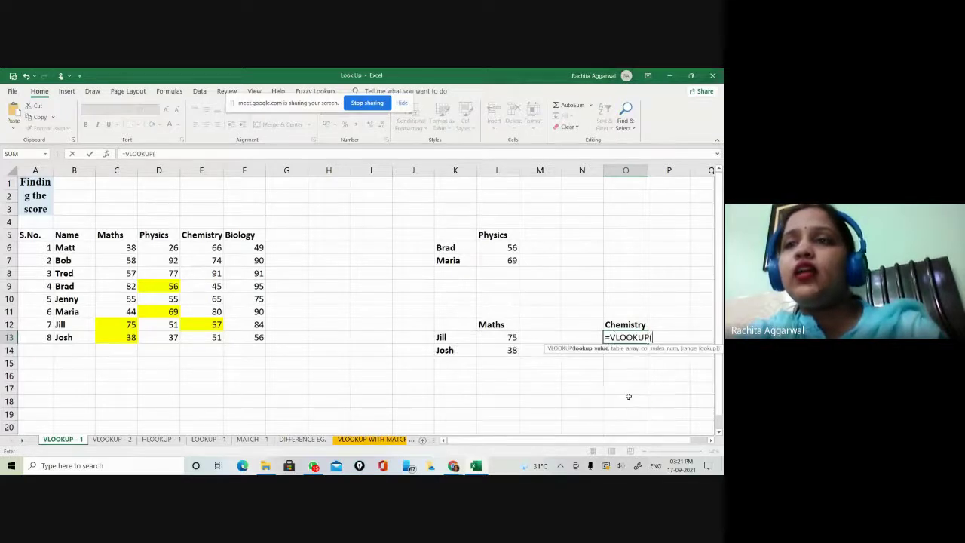
left_click(459, 338)
type(",")
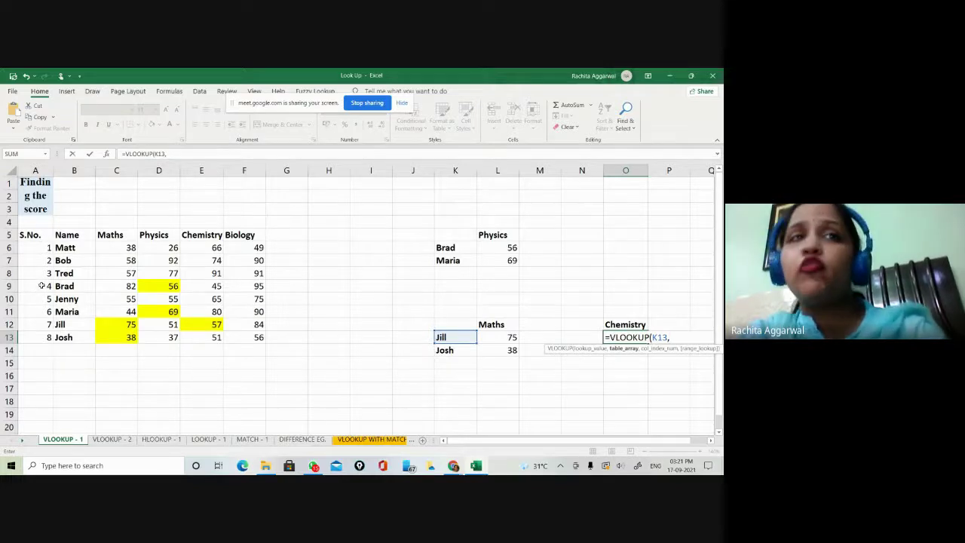
left_click(65, 235)
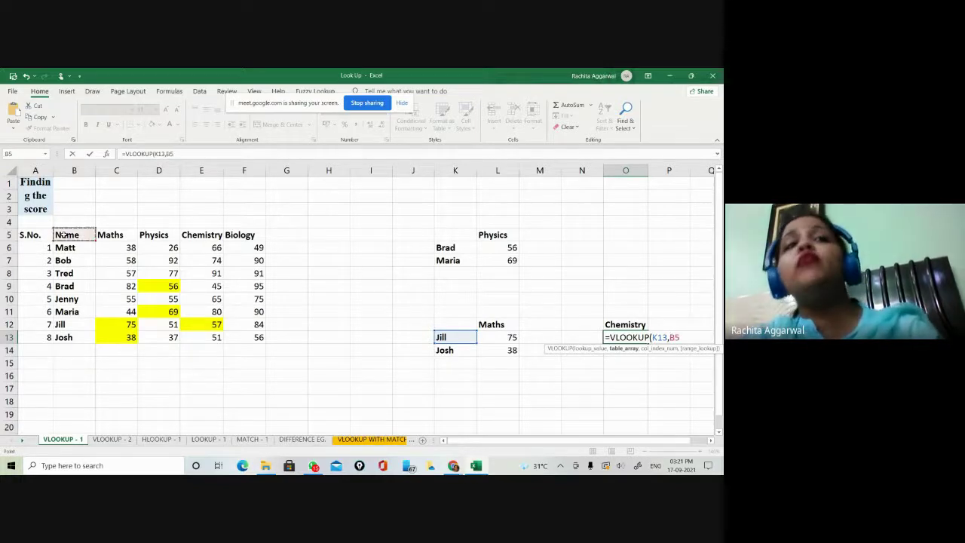
left_click_drag(64, 235, 233, 335)
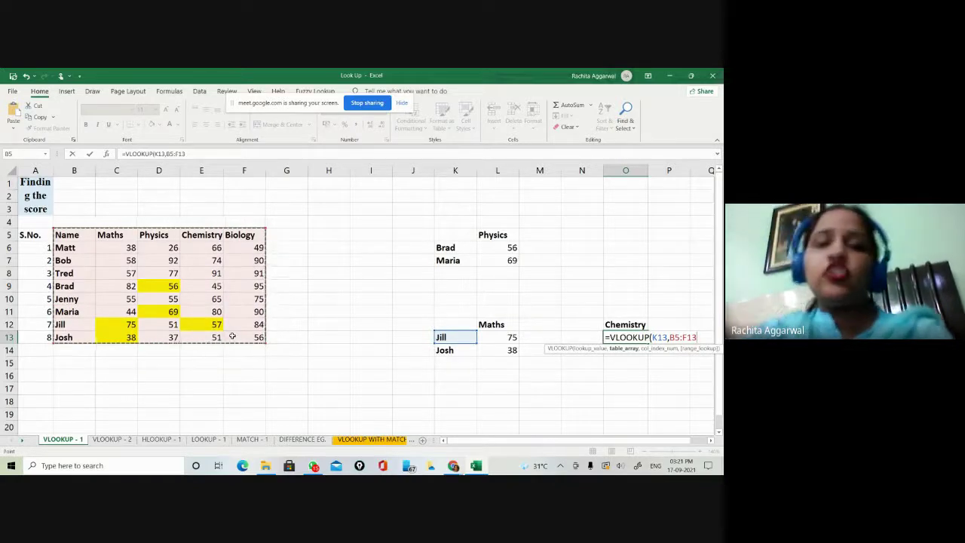
key("F4")
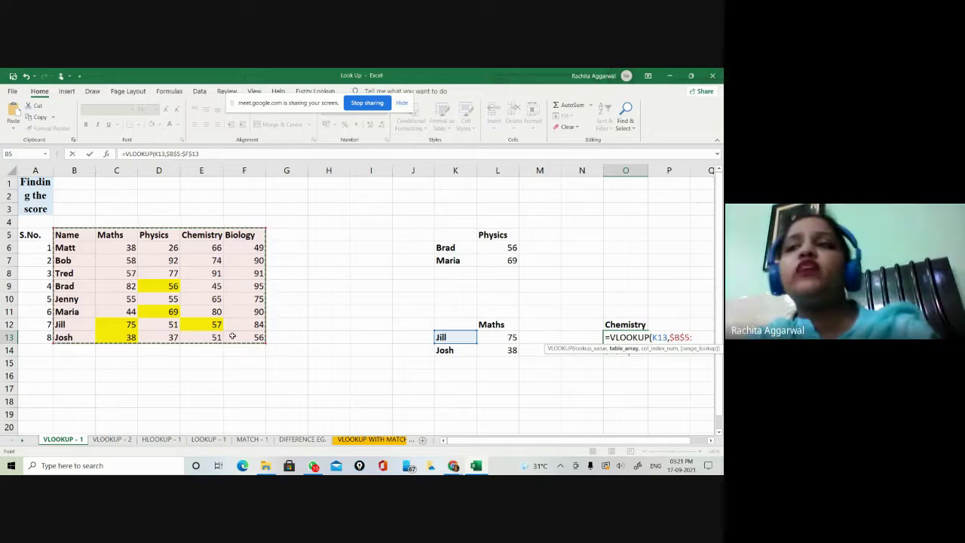
Step: Complete the O13 VLOOKUP with column index 4 and 0 for an exact match, and reselect the cell
type(",")
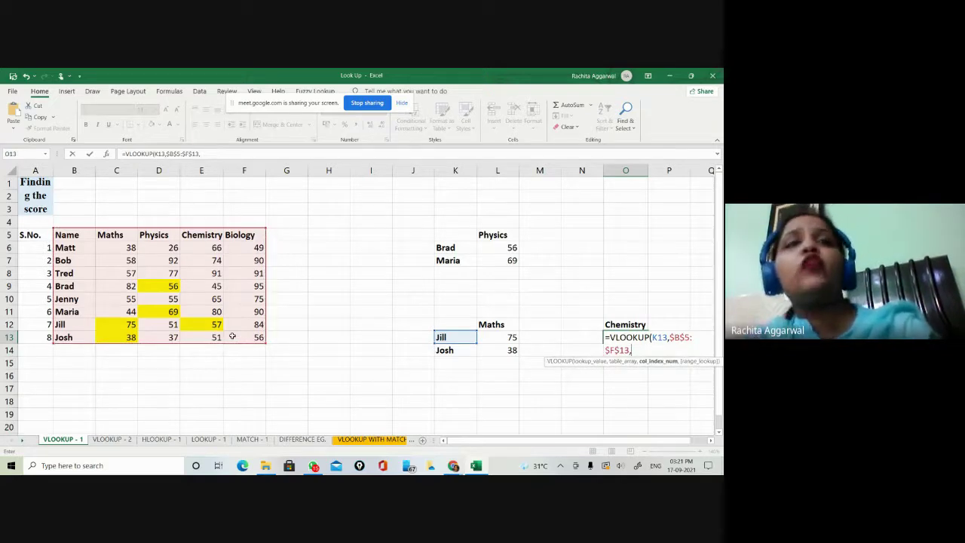
type("4")
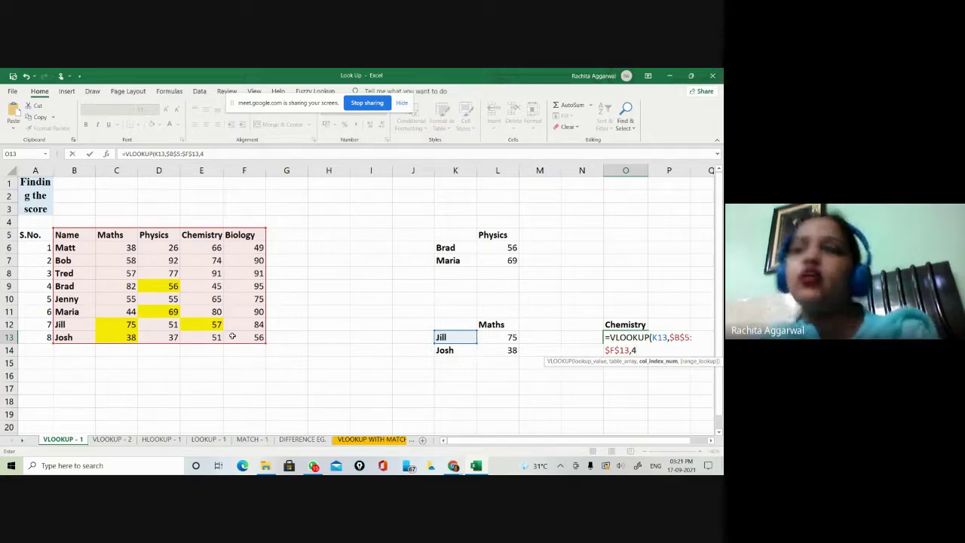
type(",")
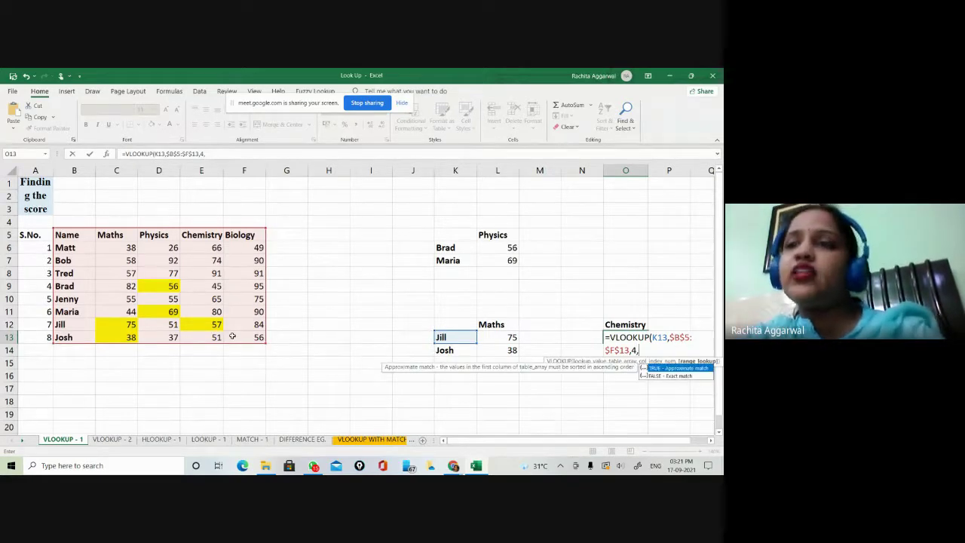
type("0)")
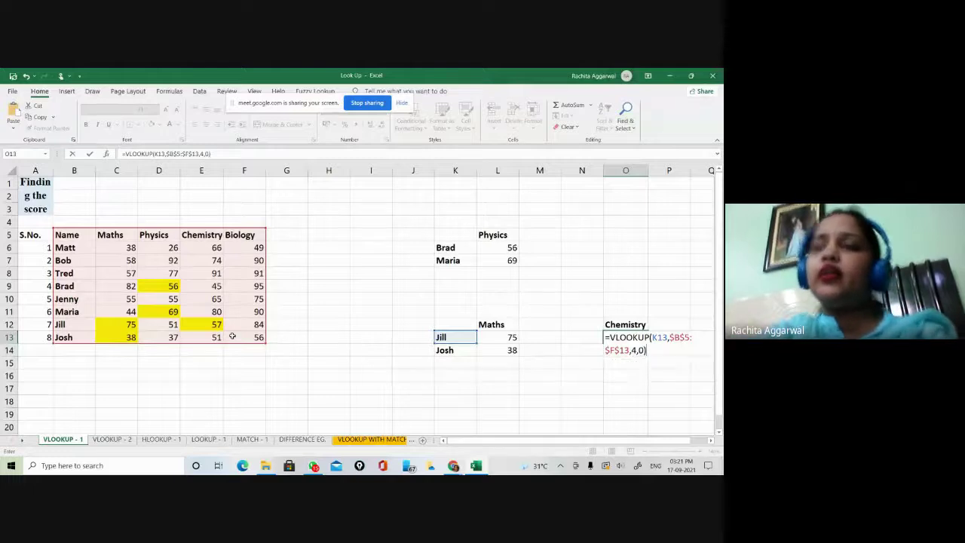
key("Return")
key("Up")
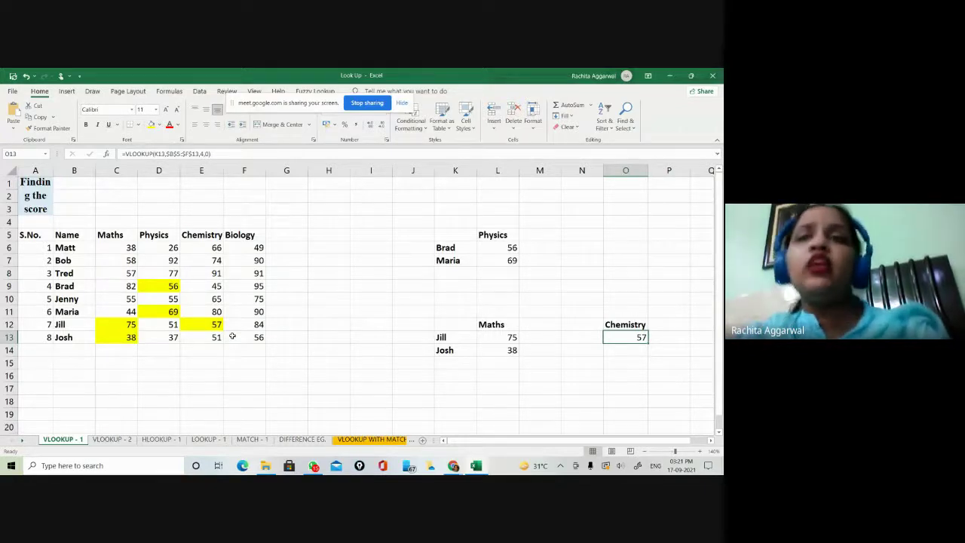
Step: Change the lookup name in K13 to the student listed first in the table, in row 6
left_click(463, 339)
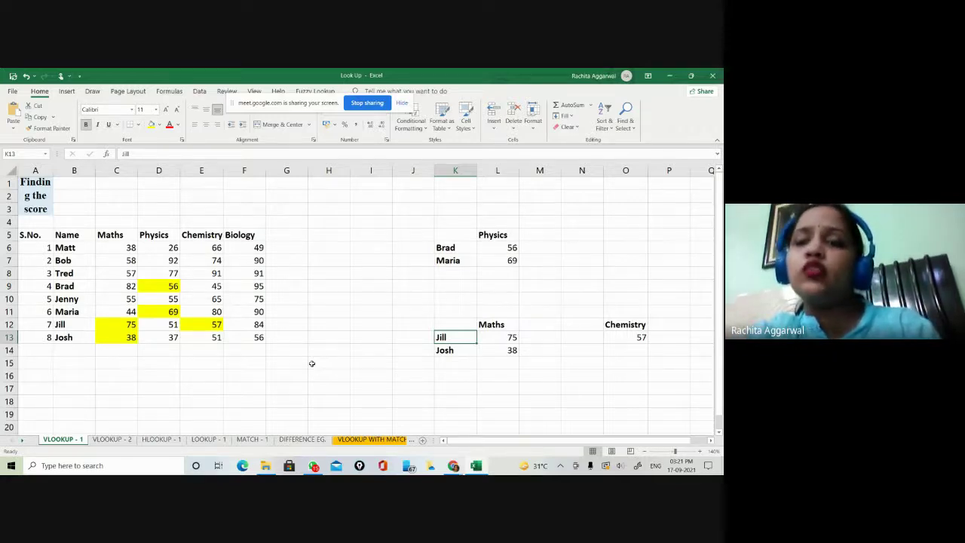
type("M")
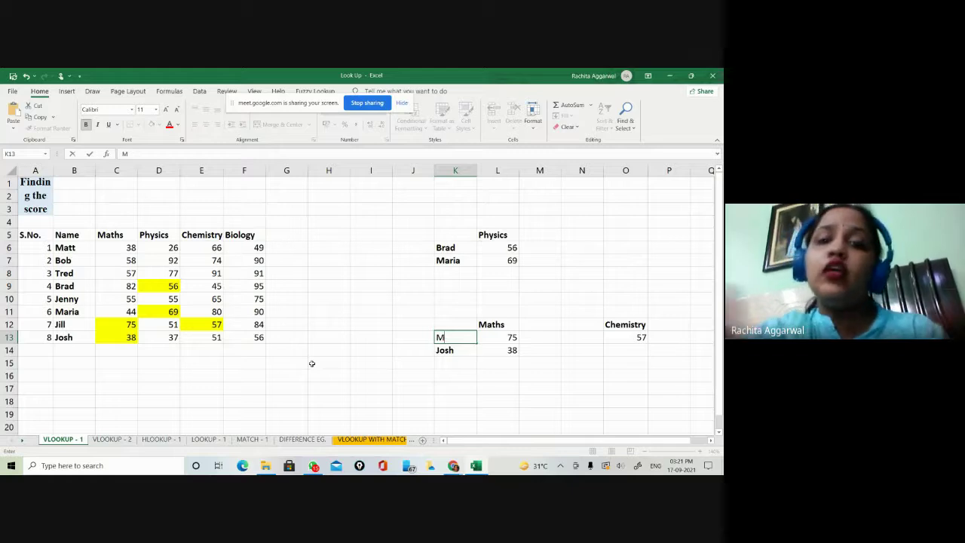
type("att")
key("Return")
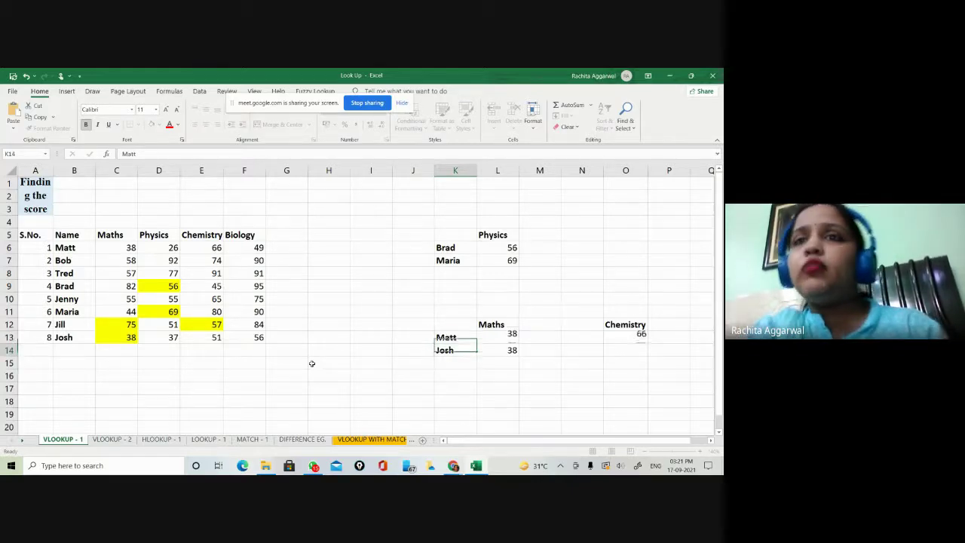
Step: Fill that student's Maths score in C6 and Chemistry score in E6 with yellow to match the lookup results
left_click(515, 337)
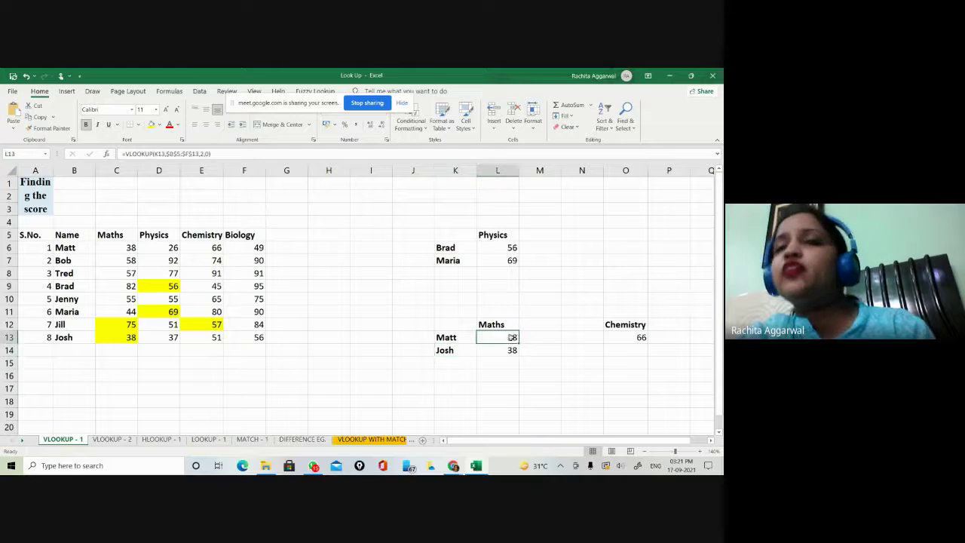
left_click(113, 245)
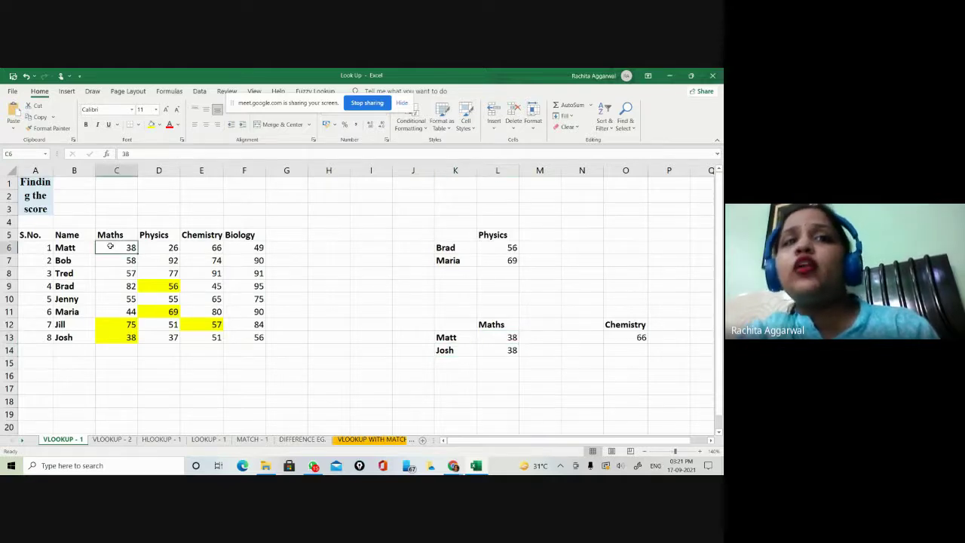
left_click(151, 126)
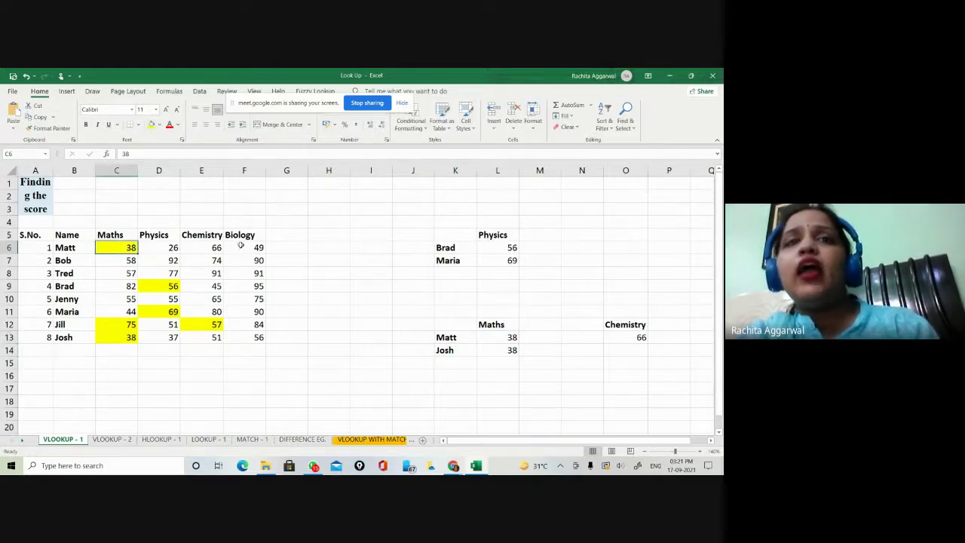
left_click(212, 247)
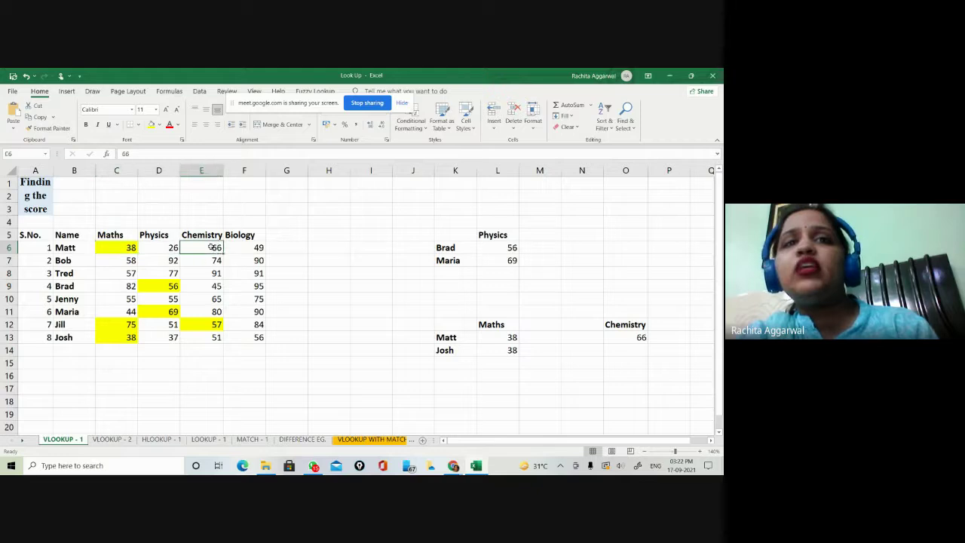
left_click(151, 125)
left_click(339, 363)
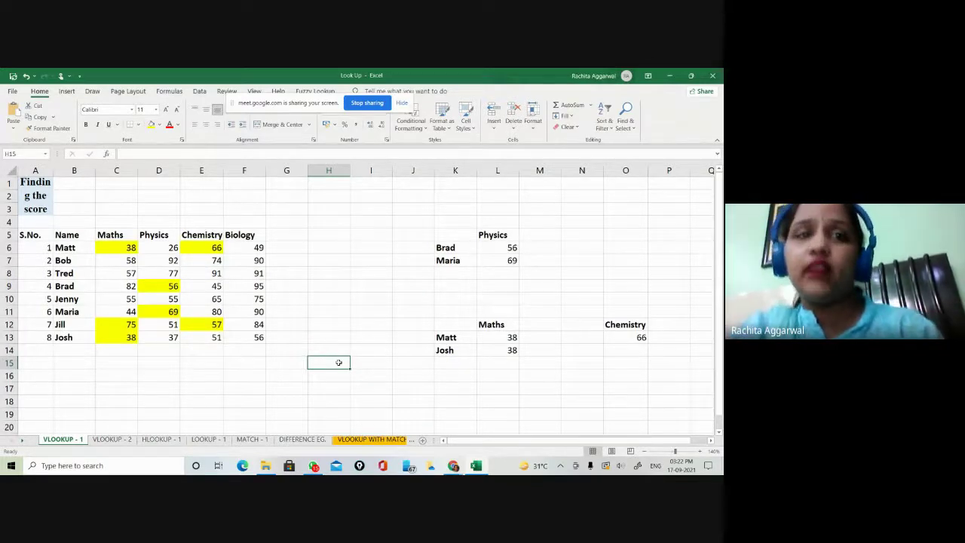
left_click(297, 347)
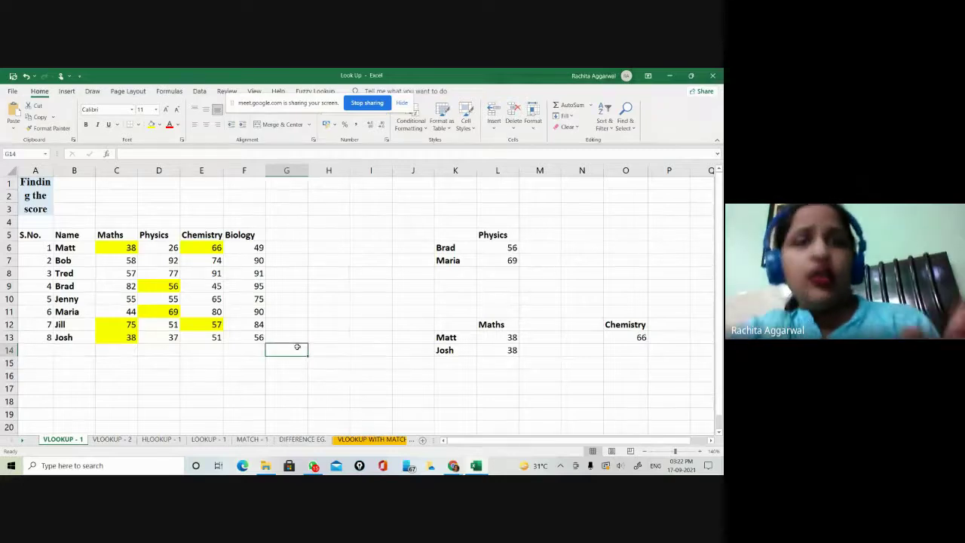
Step: Open the VLOOKUP - 2 sheet and examine the full employee table and the Dept and Region reference tables
left_click(110, 440)
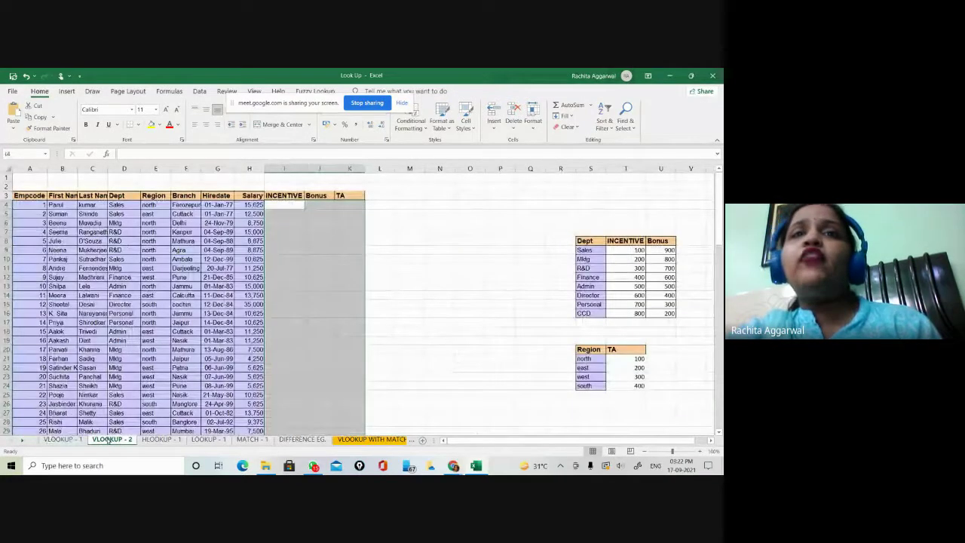
left_click(450, 331)
scroll(450, 332, "down", 1)
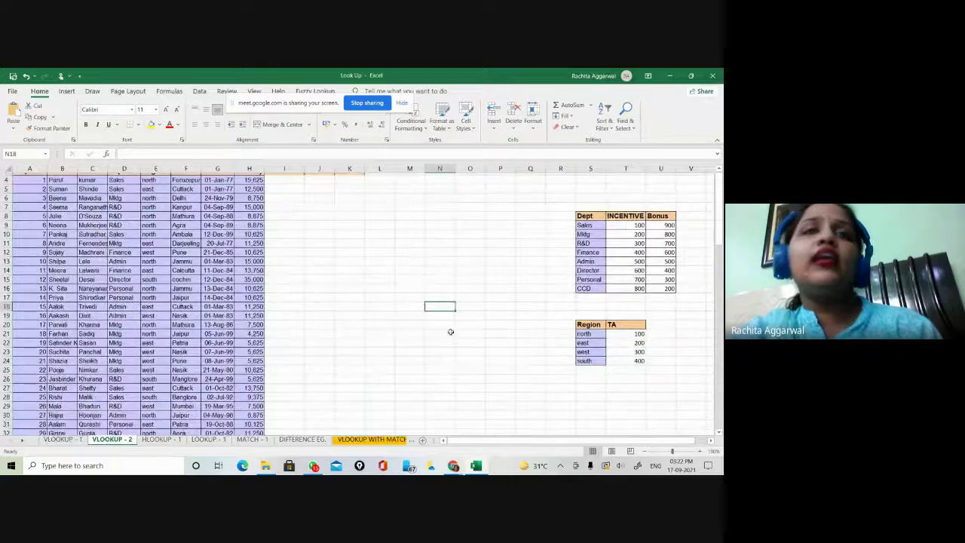
scroll(450, 332, "down", 20)
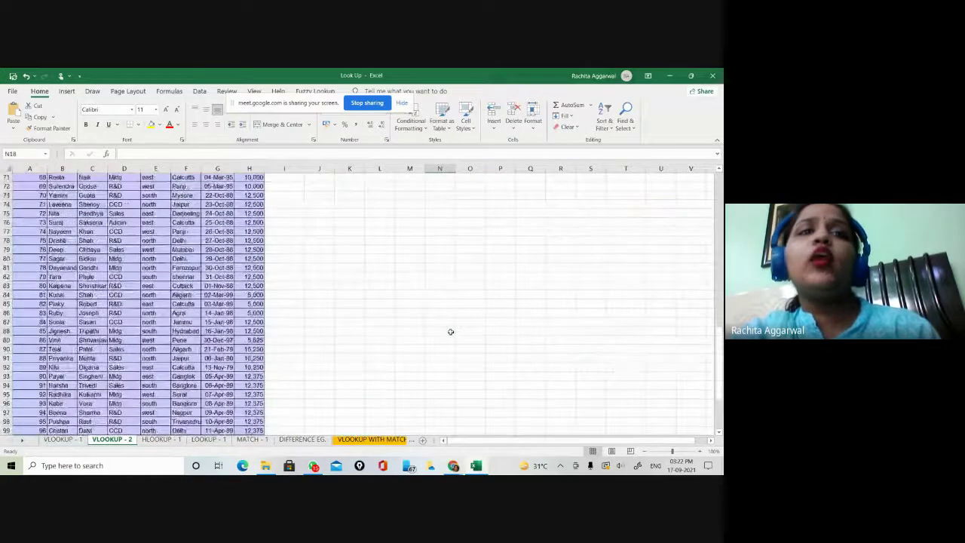
scroll(450, 332, "down", 7)
scroll(450, 332, "up", 7)
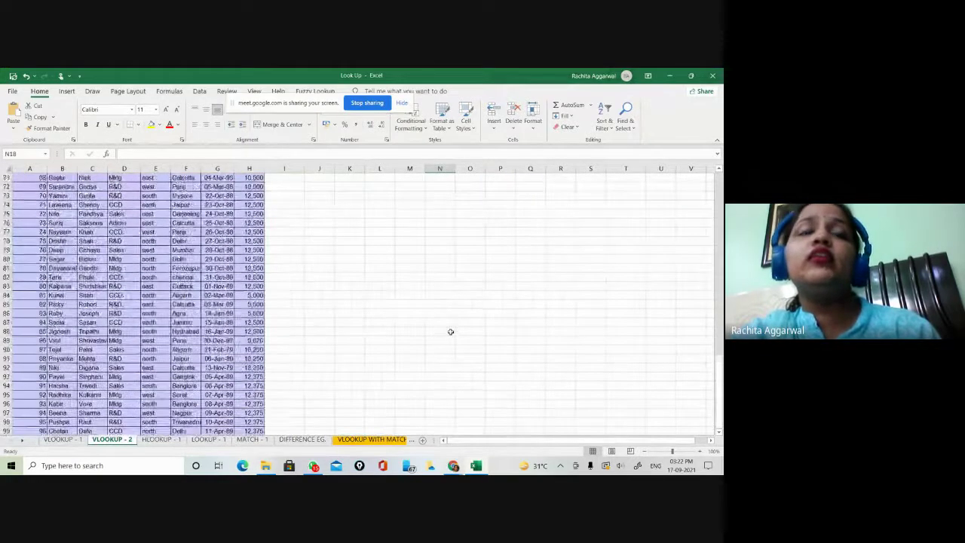
scroll(450, 331, "up", 20)
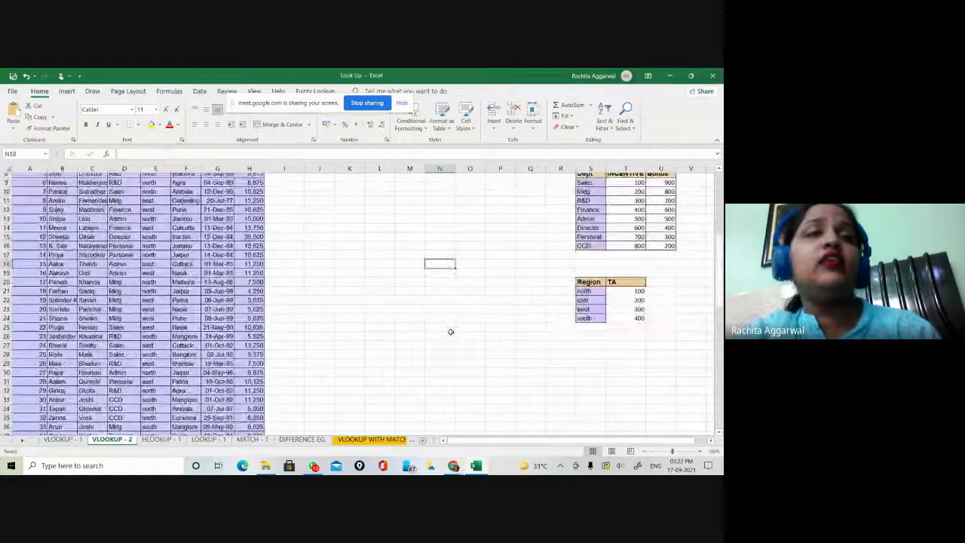
scroll(451, 332, "up", 3)
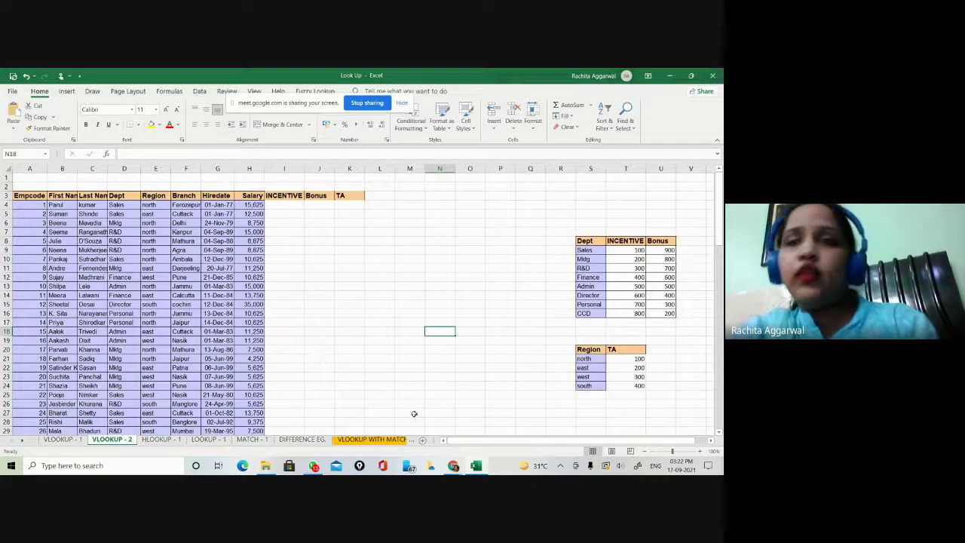
Step: Switch to the Google Meet call, check the in-call messages and close the message pane
mouse_move(454, 465)
left_click(430, 441)
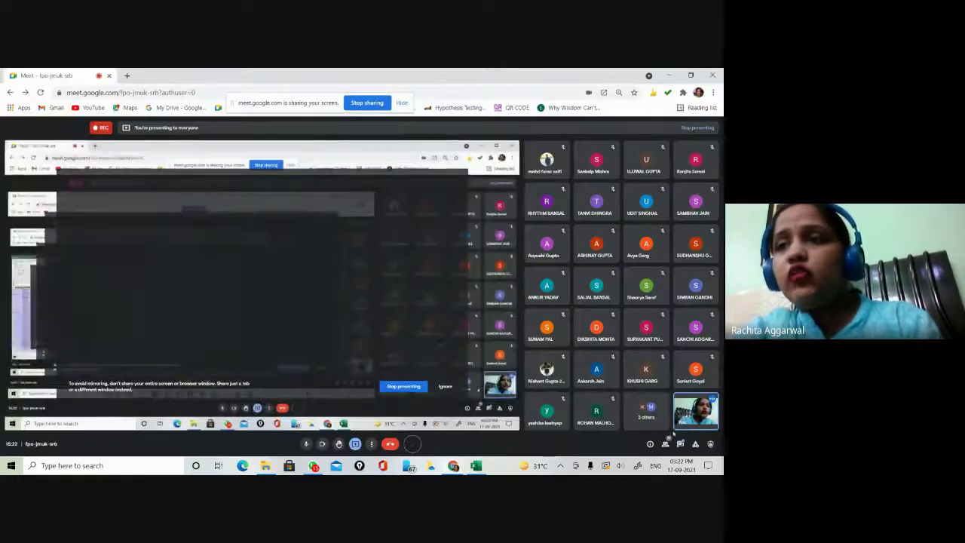
left_click(680, 444)
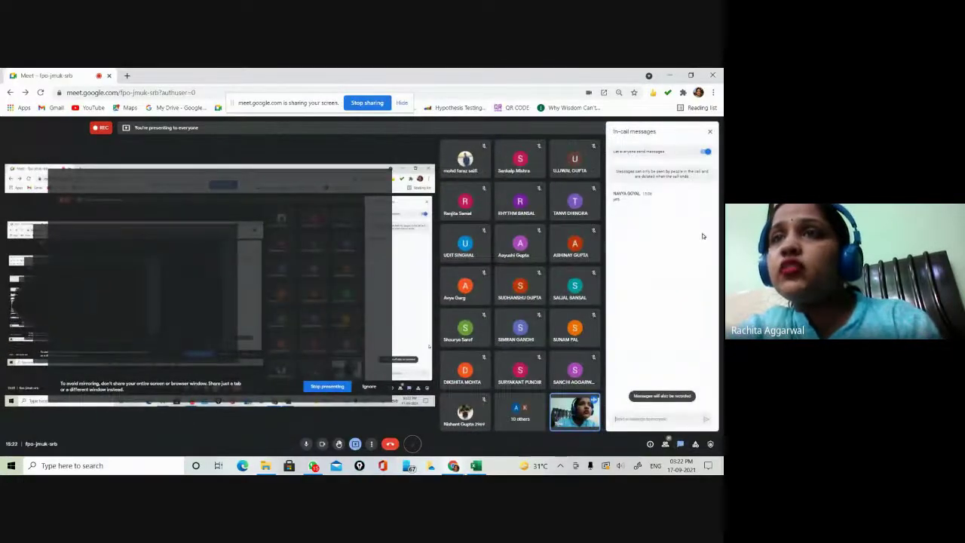
left_click(710, 132)
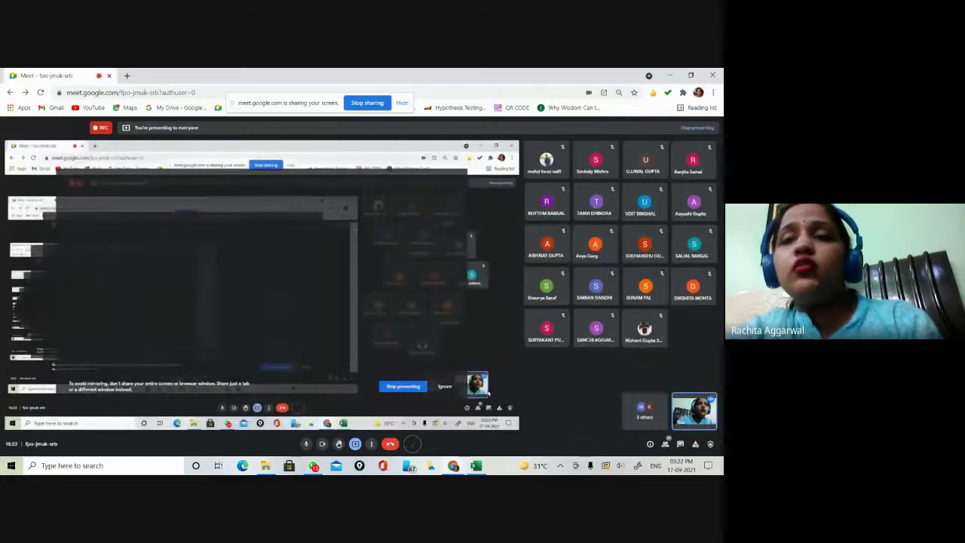
Step: Switch back to the Excel workbook and examine the Dept and Region reference tables and the employee table's empty INCENTIVE, Bonus and TA columns
key("alt+Tab")
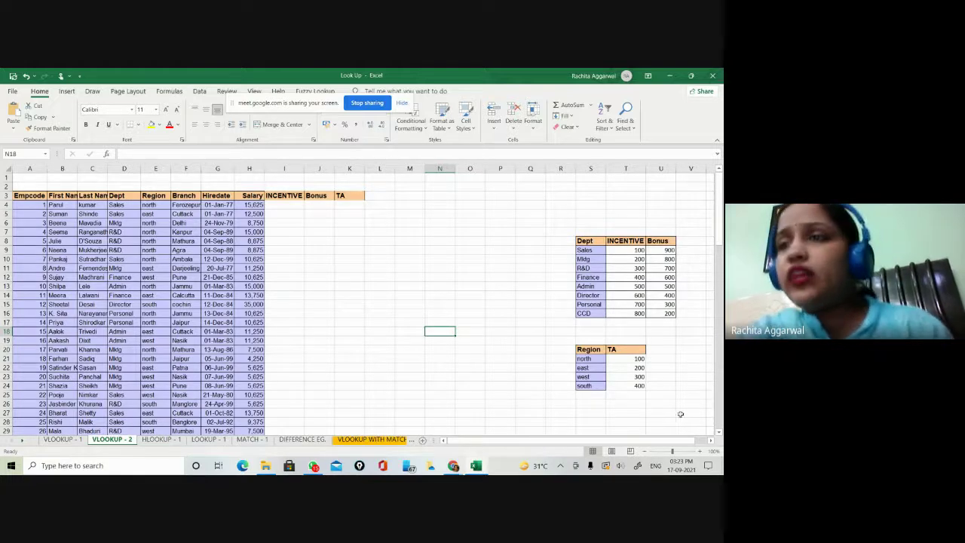
left_click(699, 450)
left_click(699, 450)
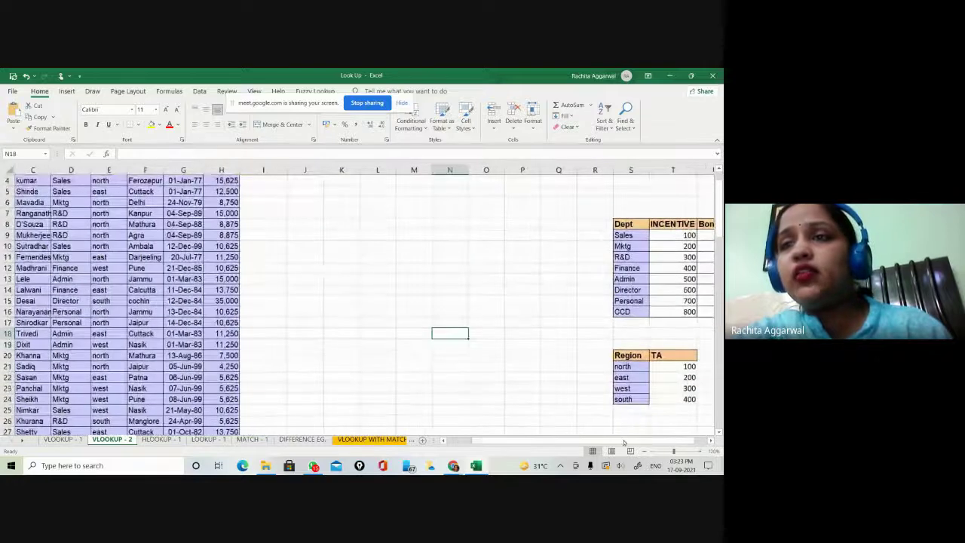
left_click_drag(499, 443, 504, 443)
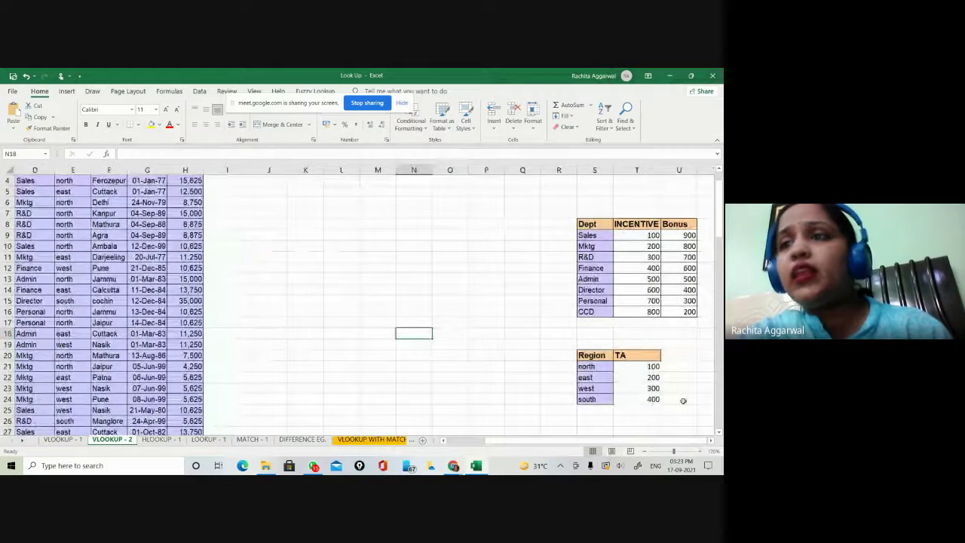
left_click(700, 450)
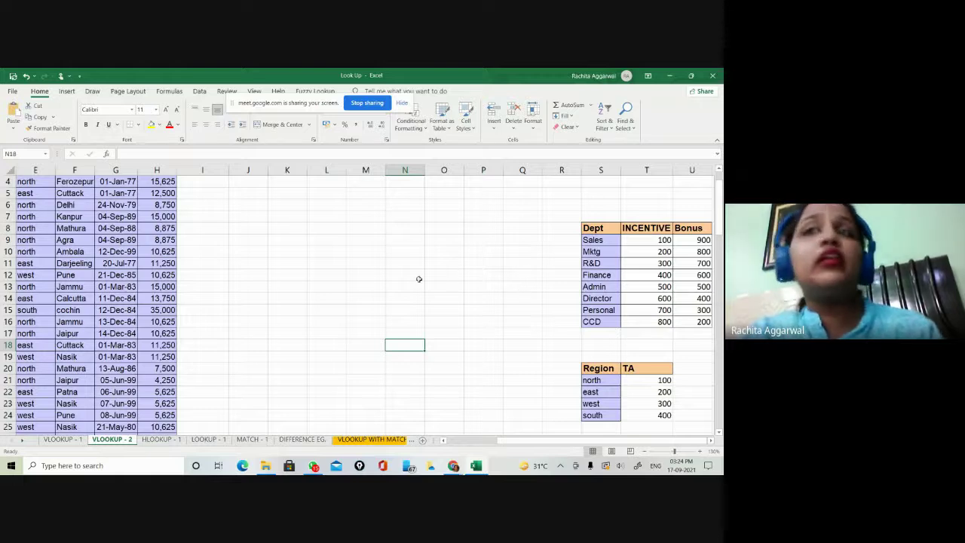
scroll(418, 279, "up", 1)
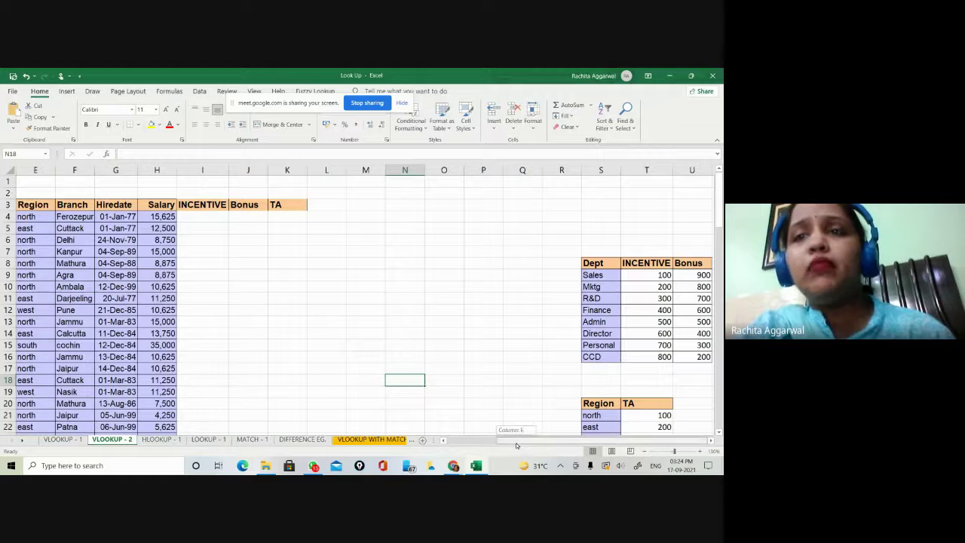
left_click_drag(517, 443, 466, 443)
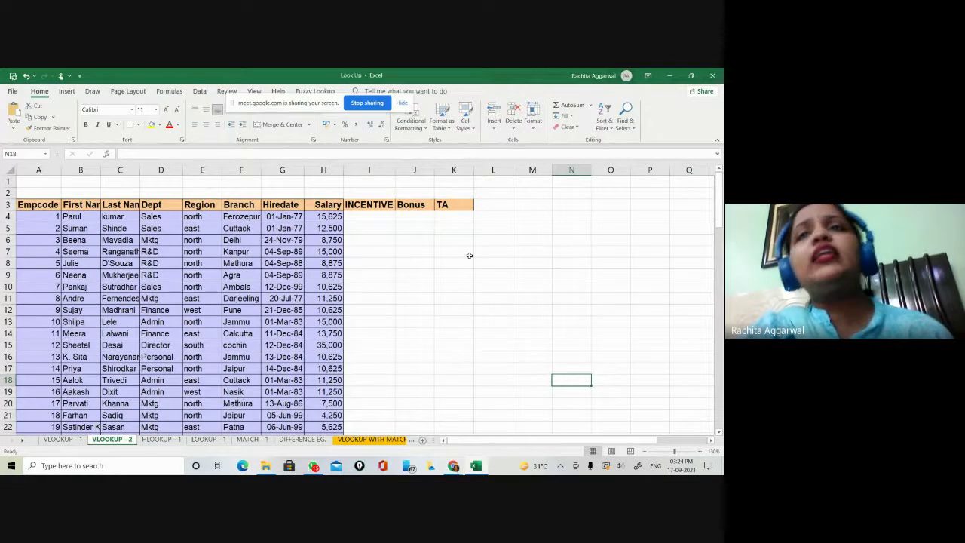
left_click(459, 231)
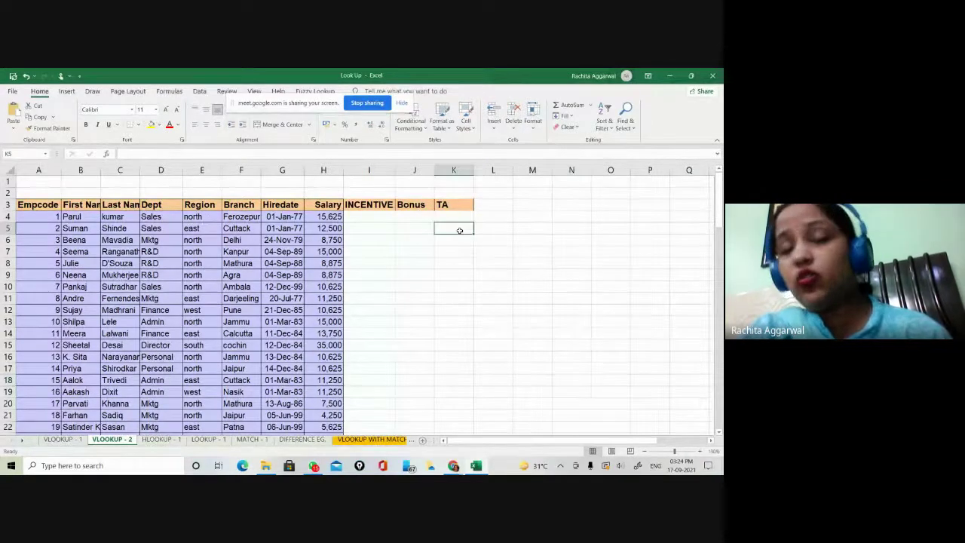
left_click(643, 452)
left_click(643, 451)
left_click(643, 452)
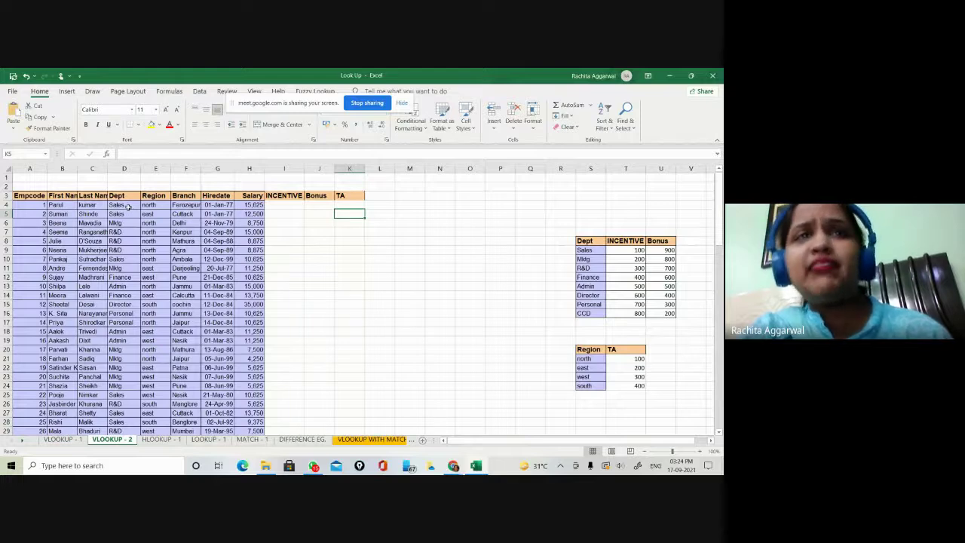
Step: Enter the first employee's incentive as 100 in I4 and bonus as 900 in J4 as plain values
left_click(285, 205)
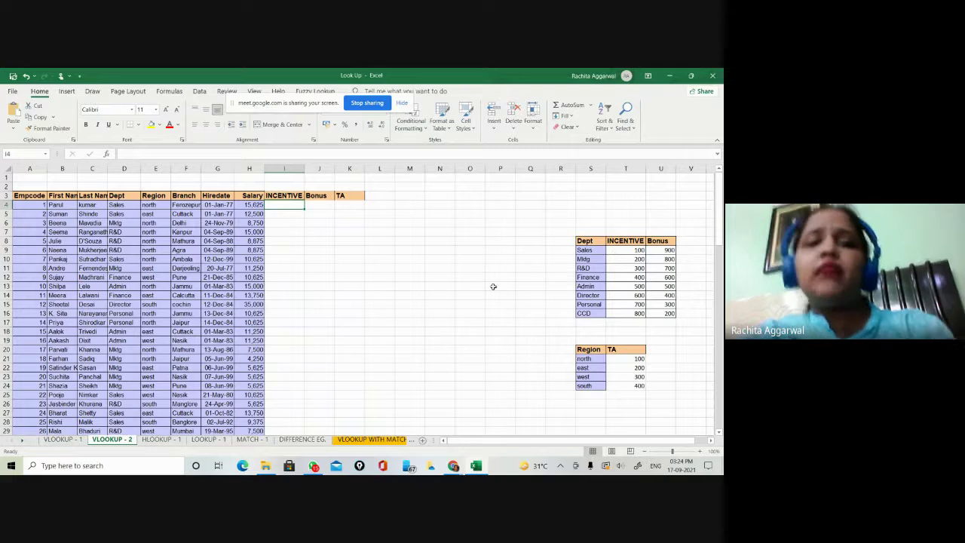
type("100")
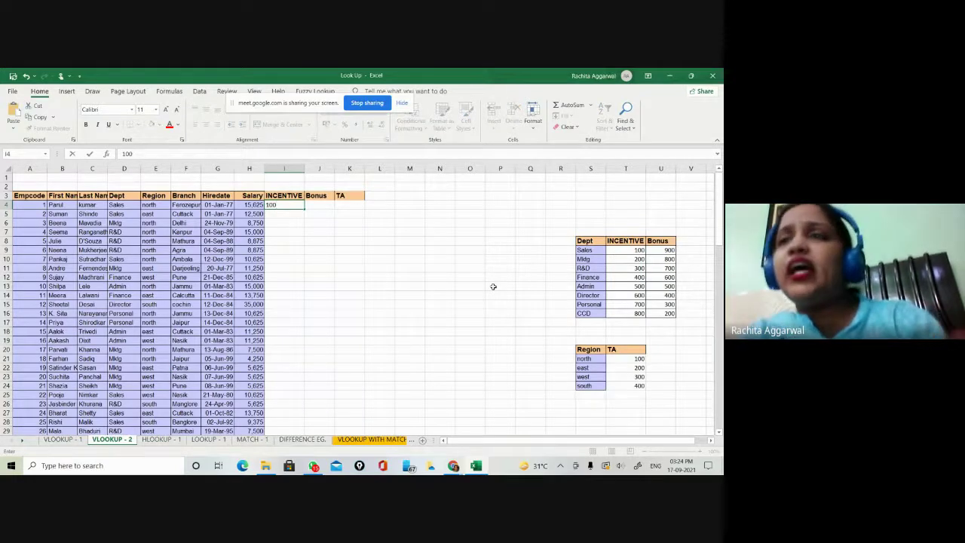
key("Tab")
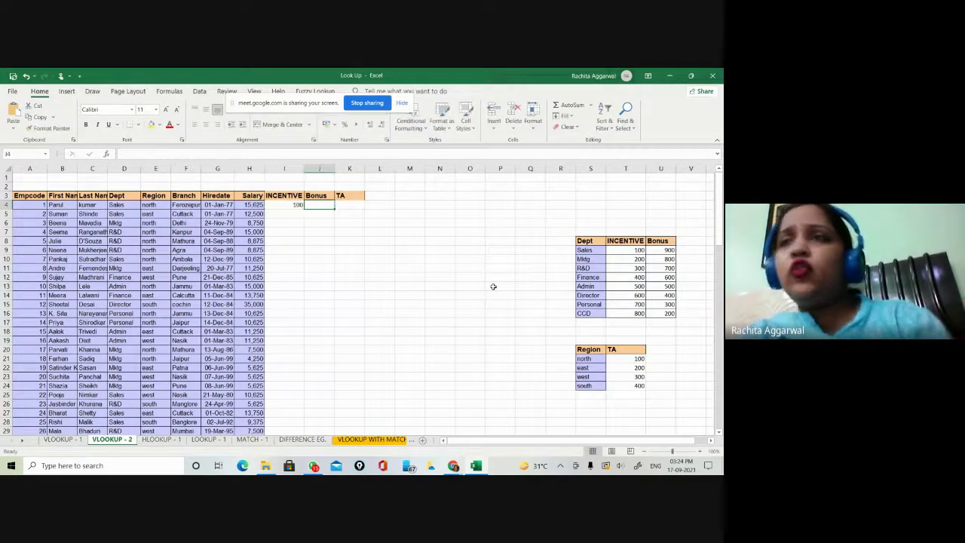
type("900")
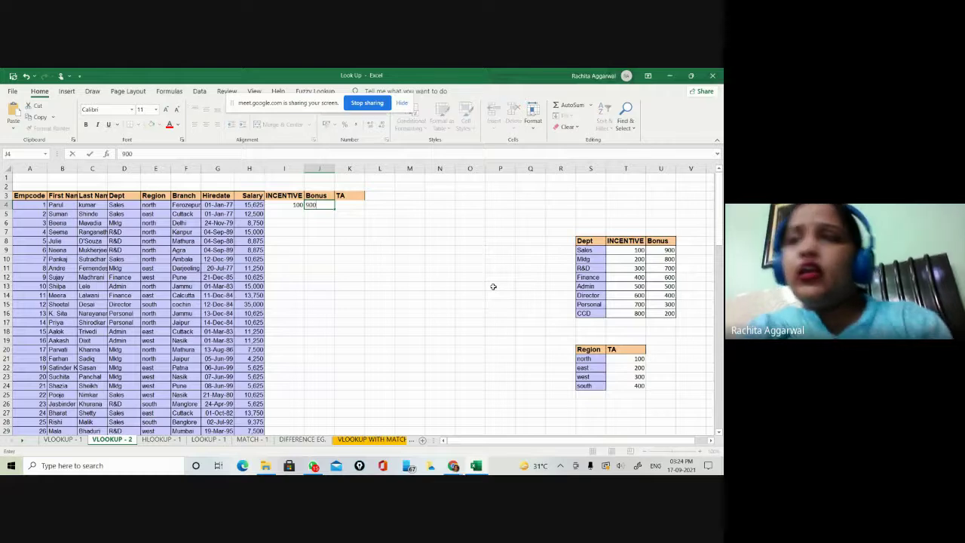
key("Left")
key("Left")
key("Left")
key("Left")
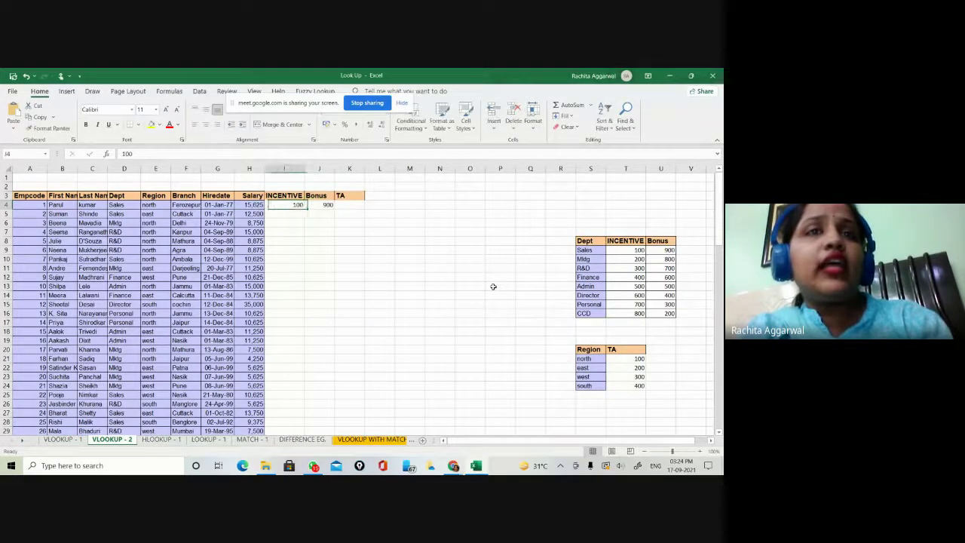
Step: Enter 100 as the first employee's TA in K4
key("Right")
key("Right")
key("Right")
key("Right")
key("Right")
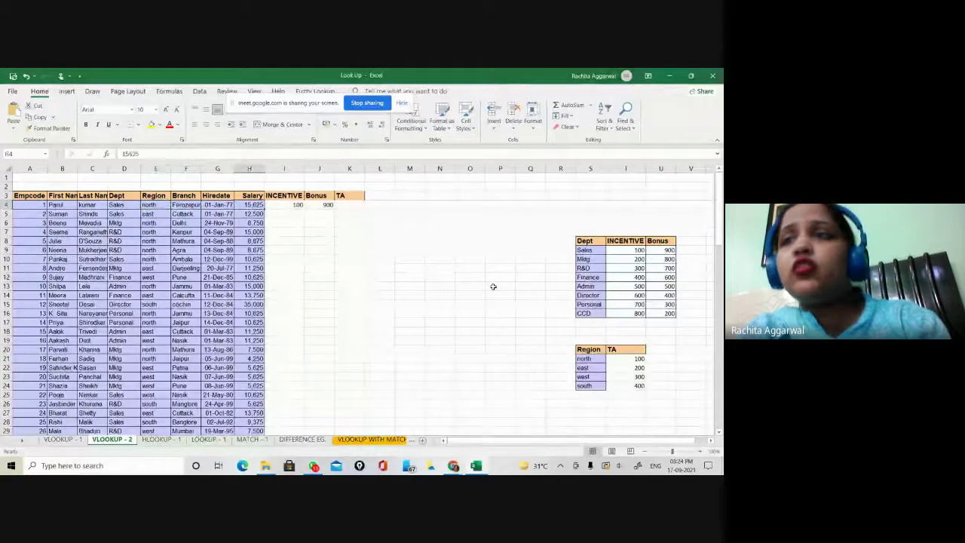
type("101")
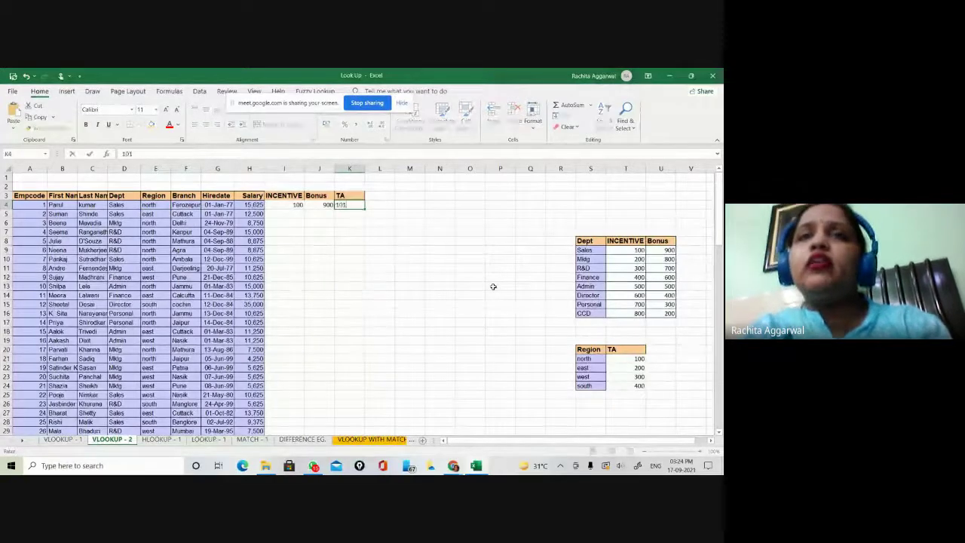
key("BackSpace")
type("0")
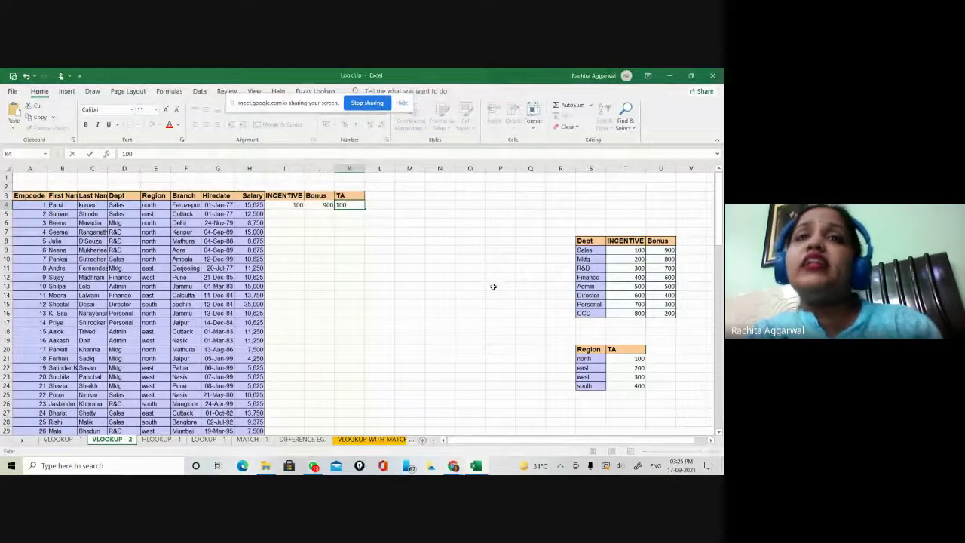
Step: Clear the manually entered incentive, bonus and TA values from I4:K4
key("BackSpace")
key("BackSpace")
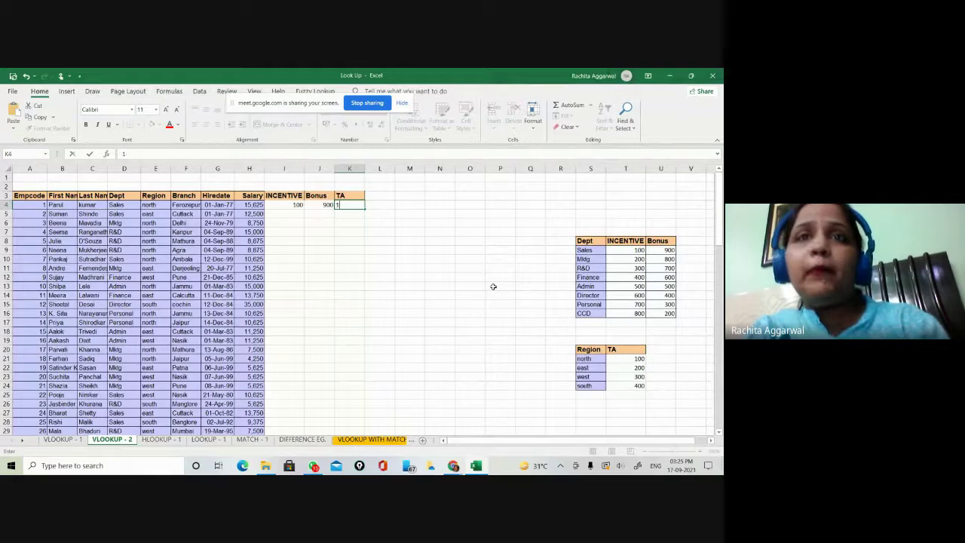
key("Left")
key("BackSpace")
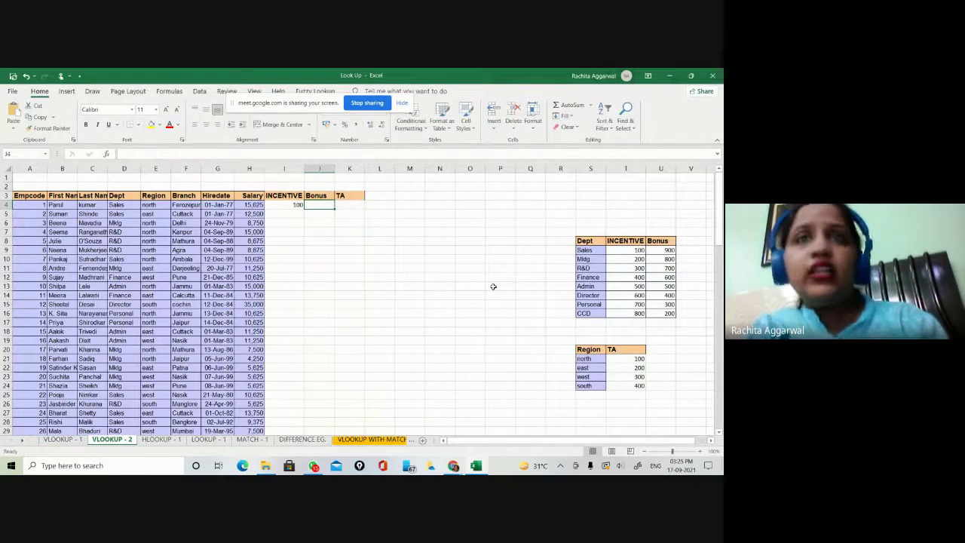
left_click(282, 205)
key("Delete")
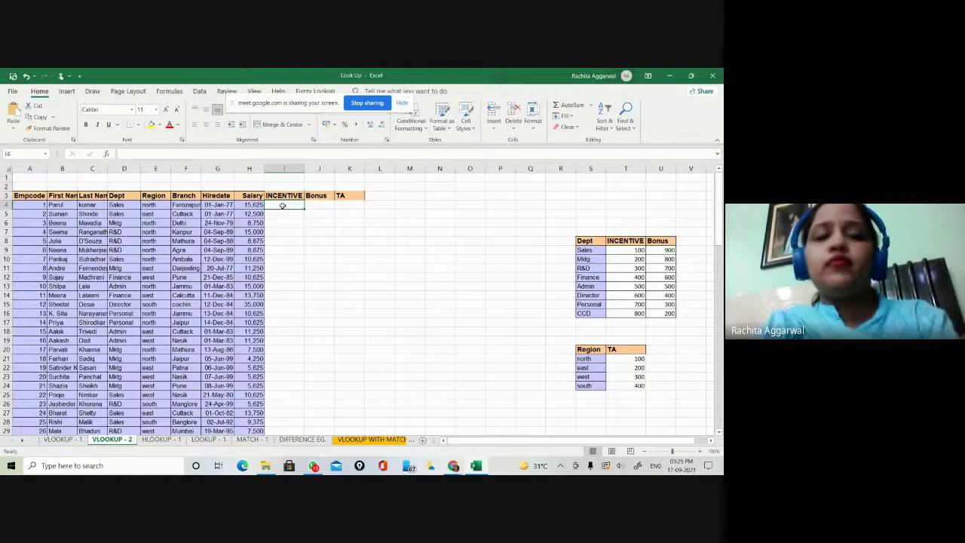
type("=VL")
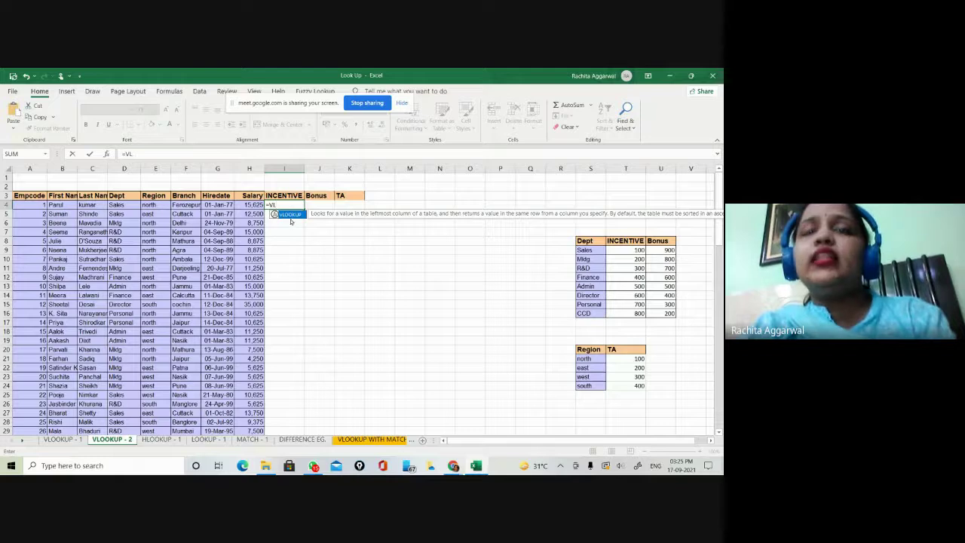
double_click(288, 214)
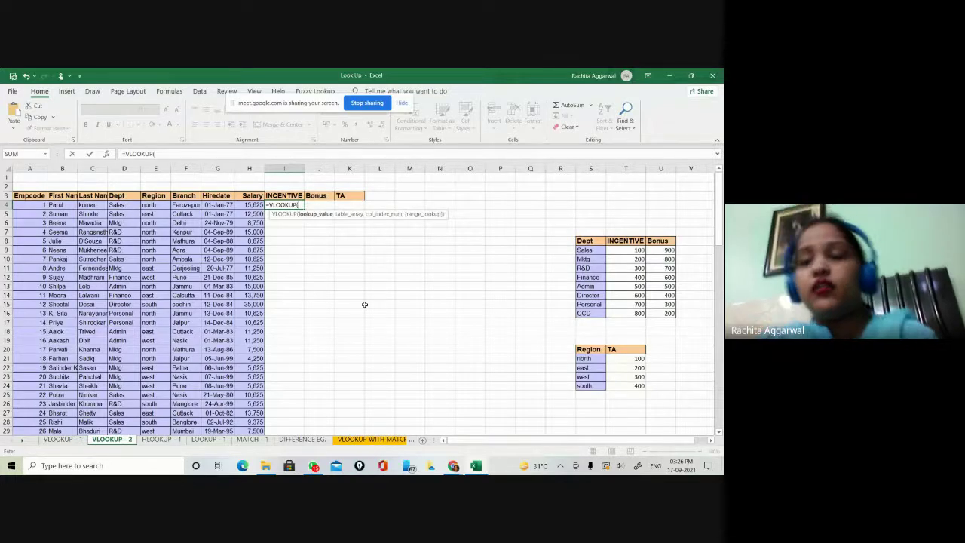
key("BackSpace")
key("BackSpace")
key("BackSpace")
key("BackSpace")
key("BackSpace")
key("BackSpace")
key("BackSpace")
key("BackSpace")
key("BackSpace")
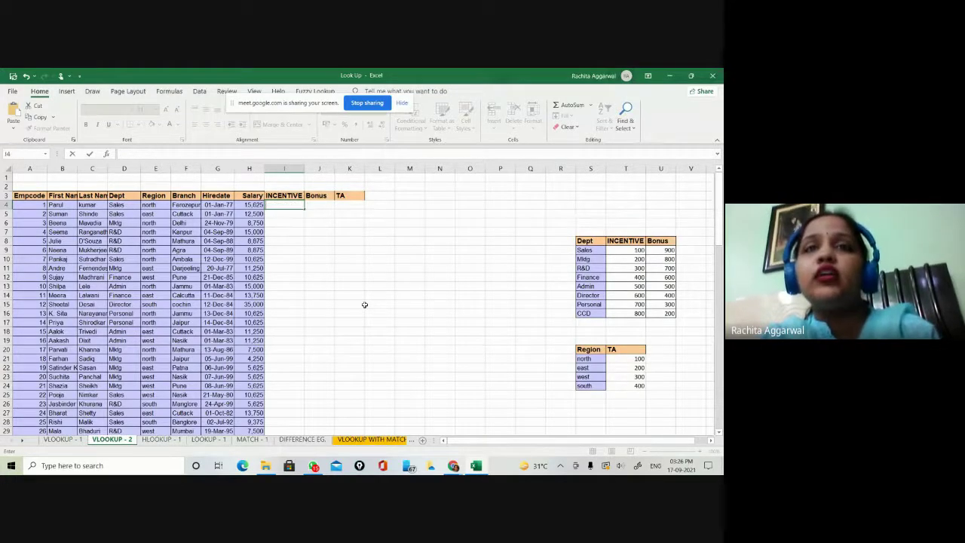
key("Escape")
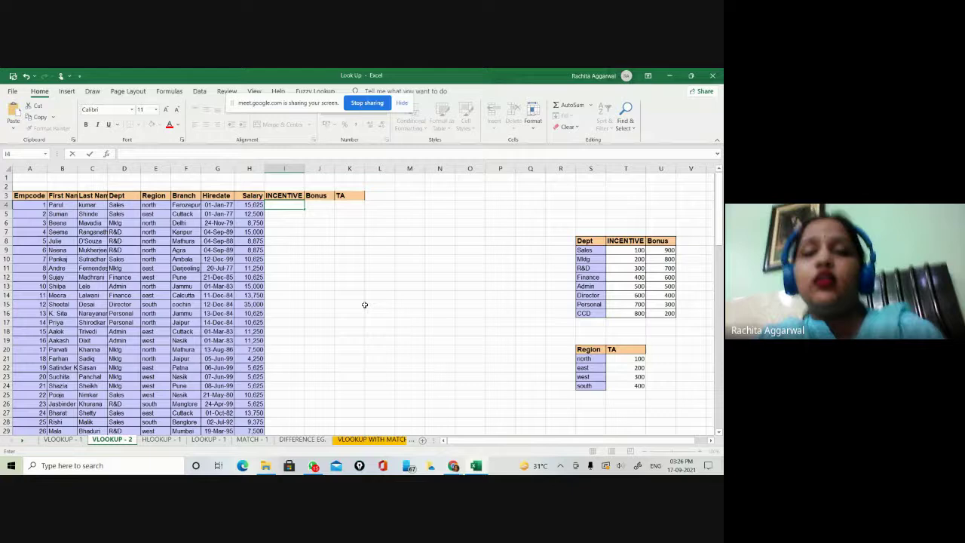
Step: Start a list of the VLOOKUP arguments with Look up Value in L11 and Table Array in L12
left_click(392, 267)
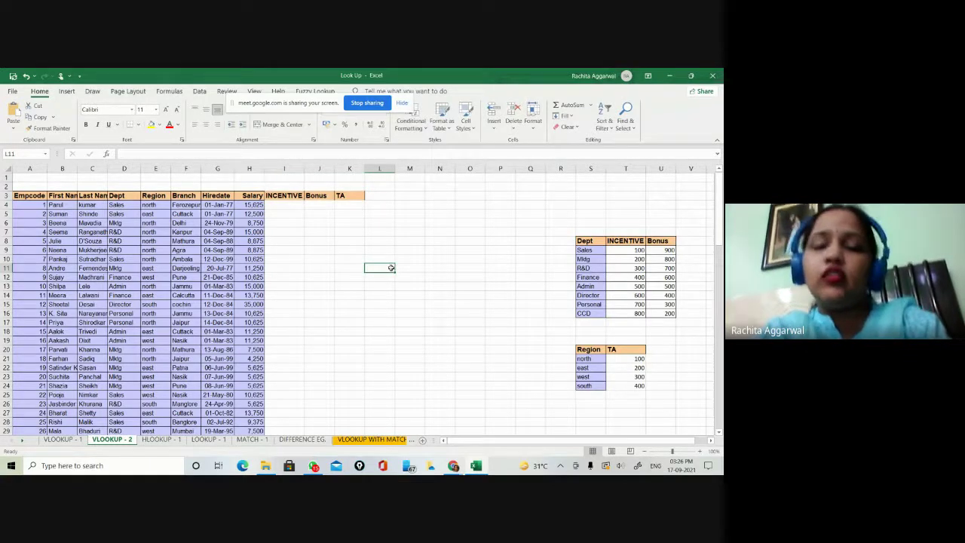
type("Loo")
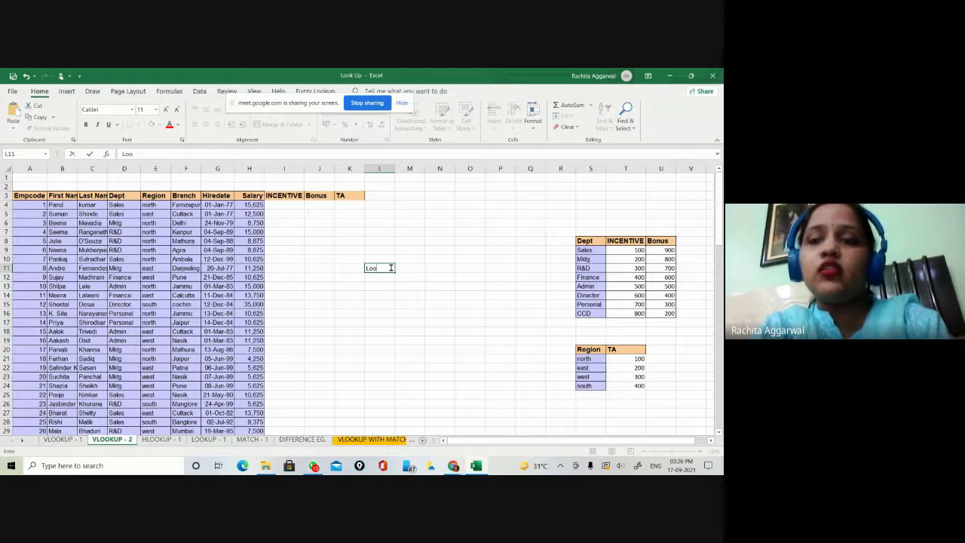
type("k up")
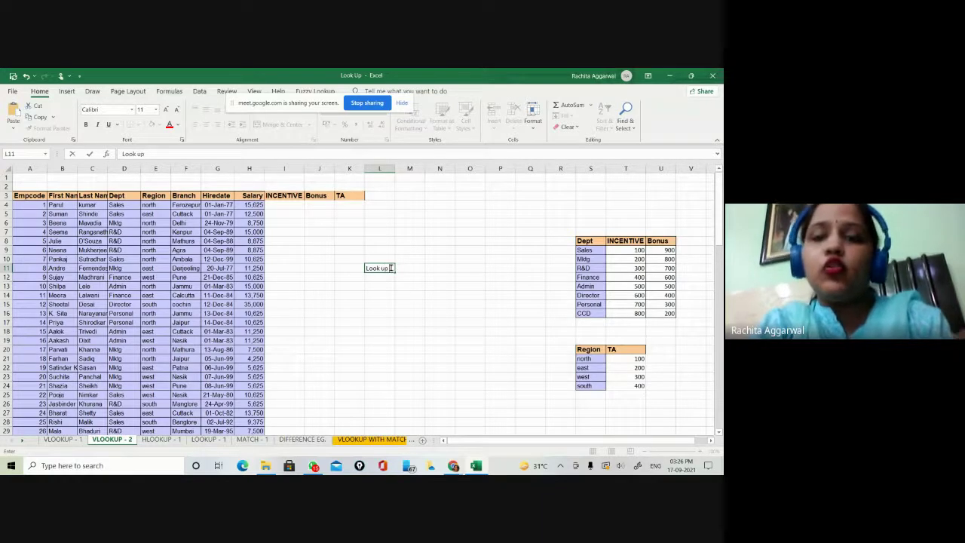
type(" Value")
key("Return")
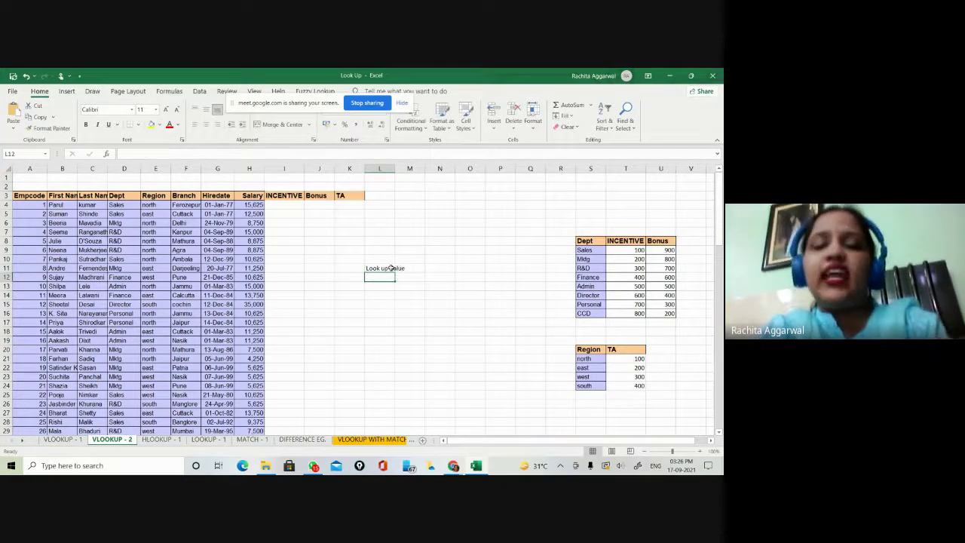
type("Table")
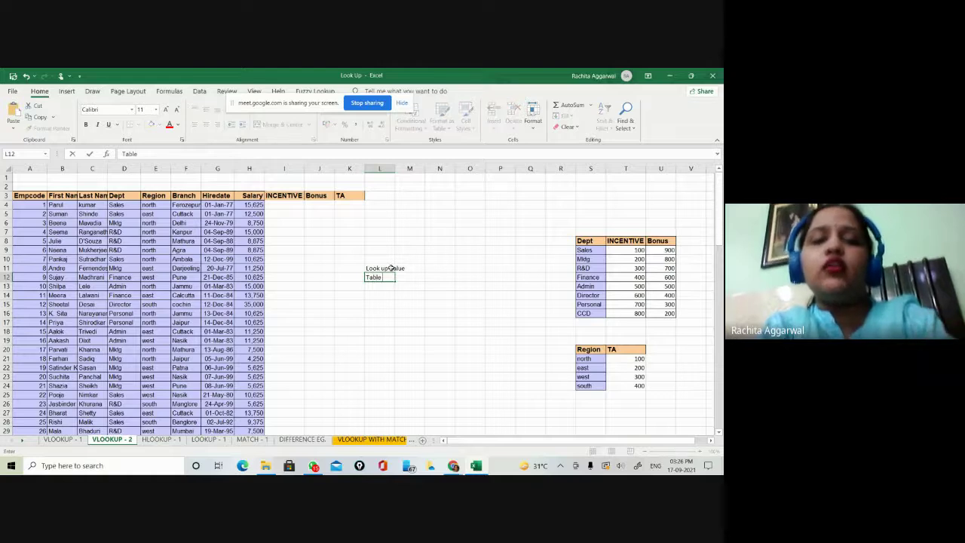
type(" Array")
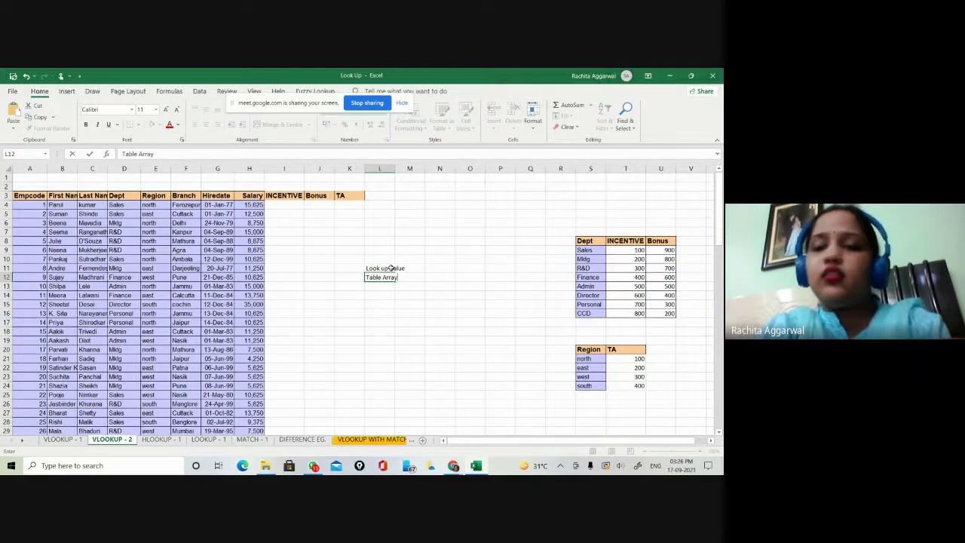
key("Return")
Step: Complete the argument list with Col. Index No. in L13 and True/False in L14, and auto-fit column L's width
type("Col.")
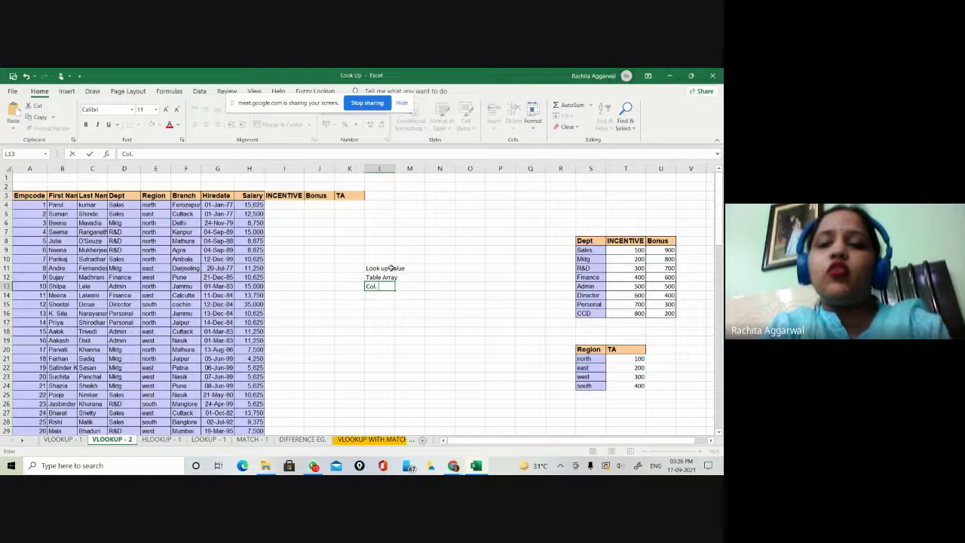
type(" Index No.")
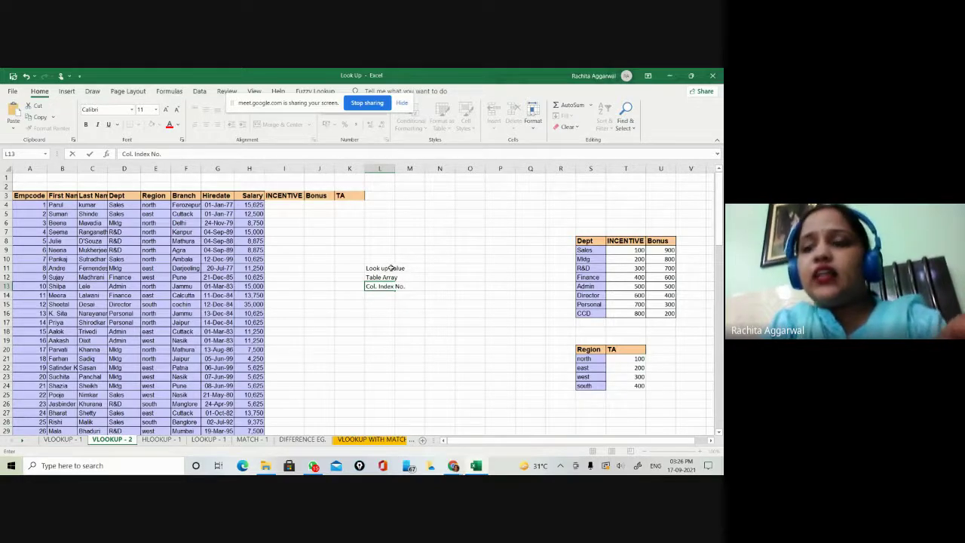
key("Return")
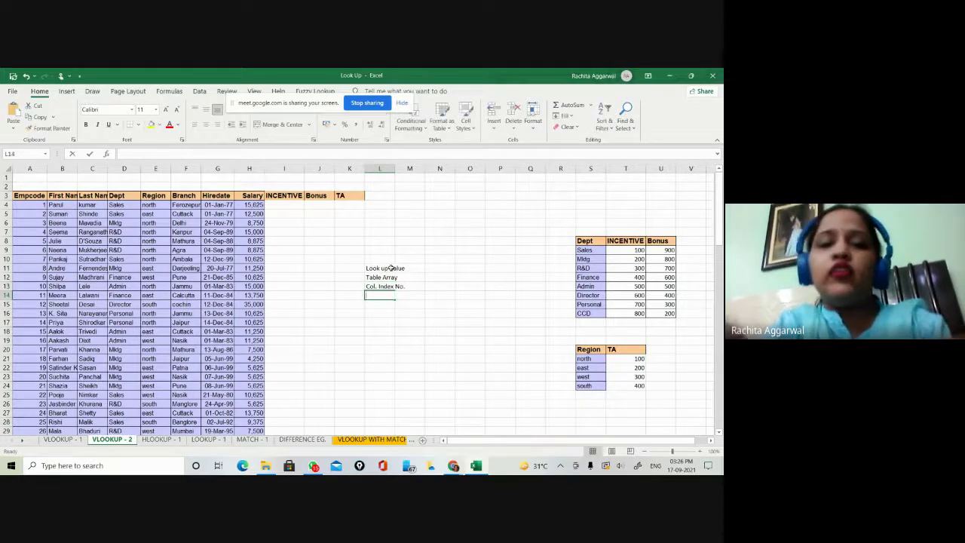
type("True/False")
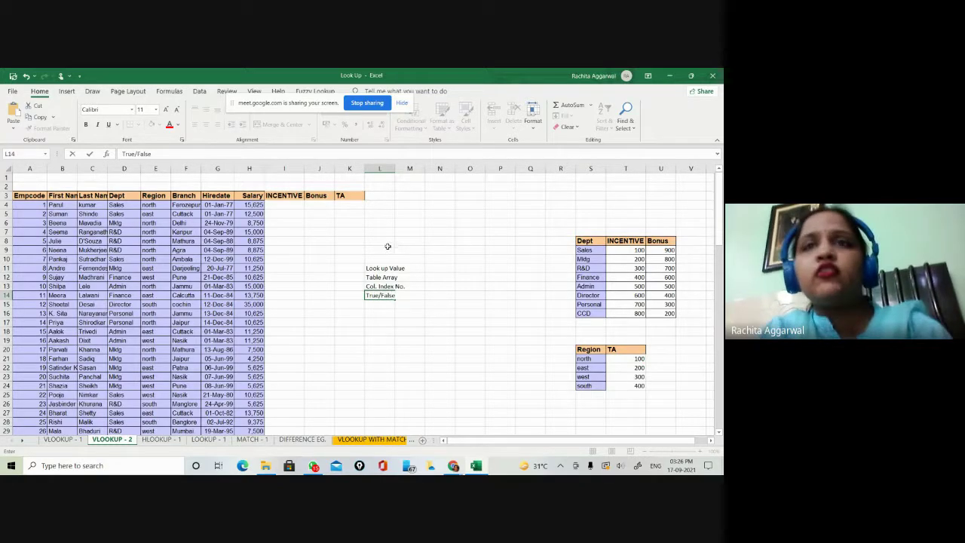
left_click(393, 169)
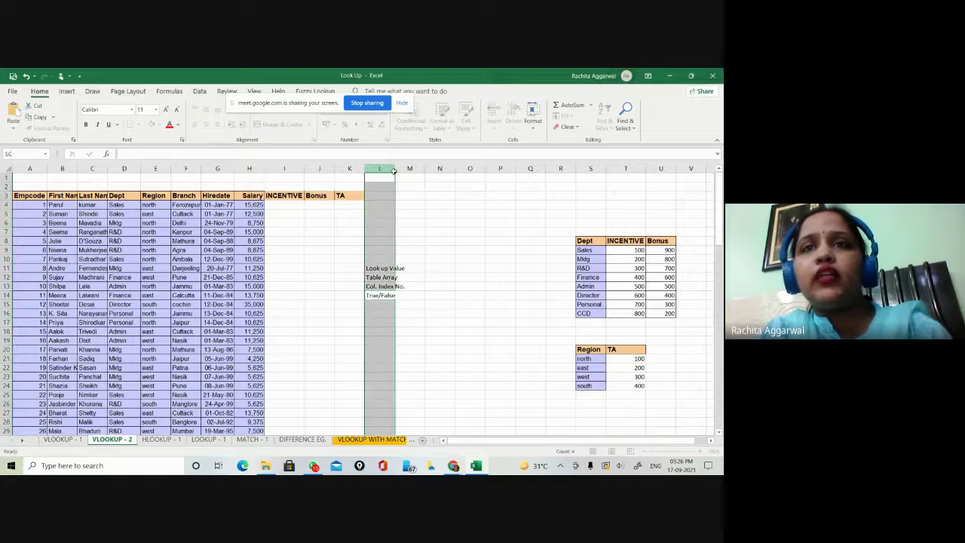
double_click(394, 169)
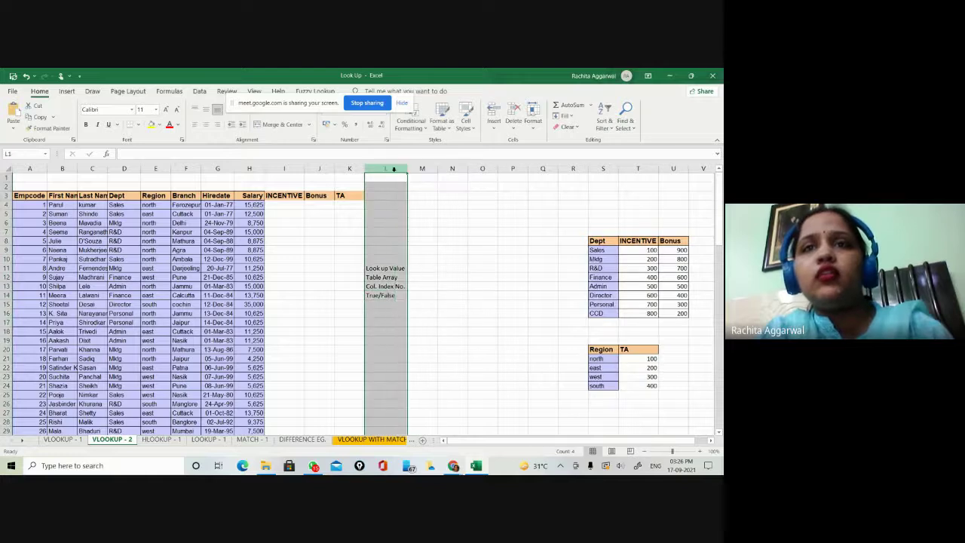
Step: Format the VLOOKUP argument list in column L as bold at font size 20, and widen the column to fit the labels
left_click(164, 110)
left_click(163, 110)
left_click(164, 110)
left_click(163, 110)
left_click(164, 110)
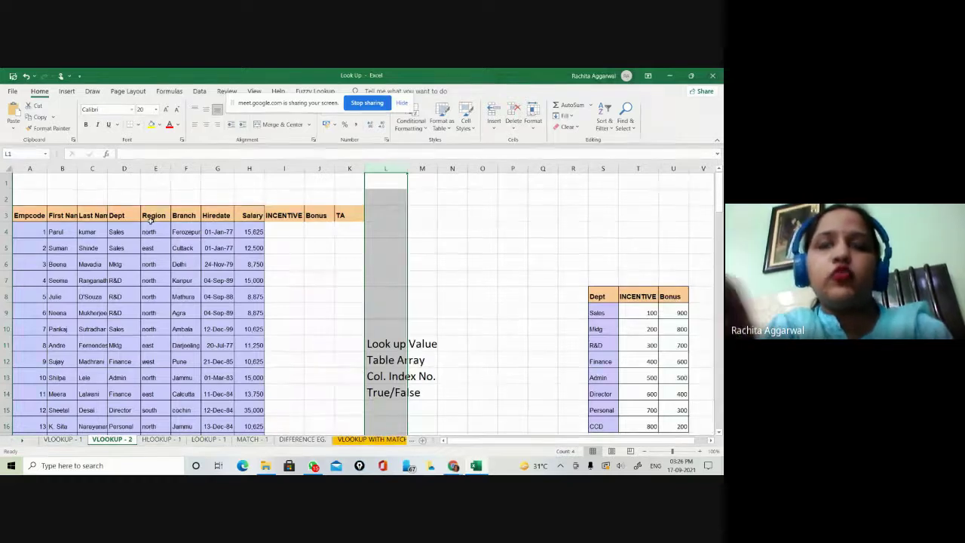
key("ctrl+b")
left_click(479, 410)
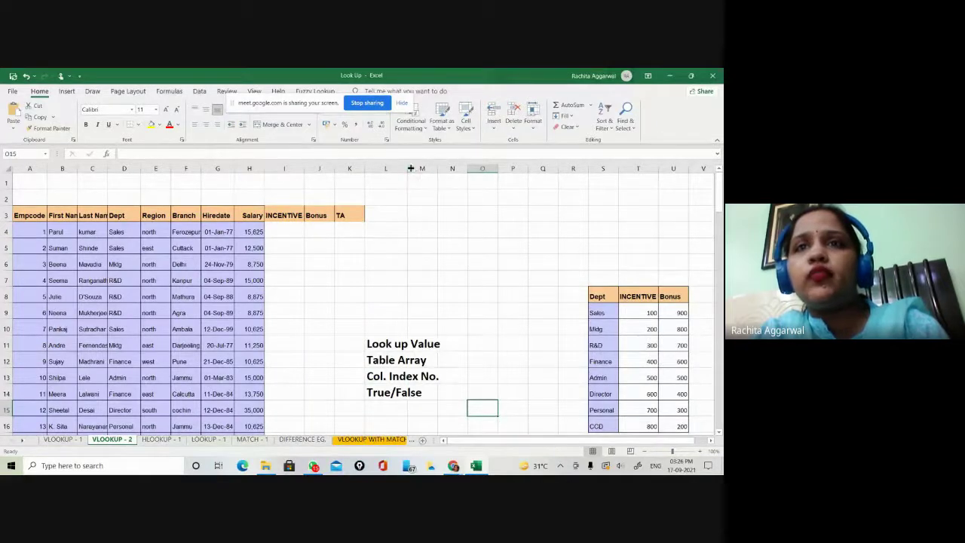
left_click_drag(411, 168, 444, 169)
Step: Describe Table Array in M12 with the text "The table from which value is to be seen"
left_click(461, 362)
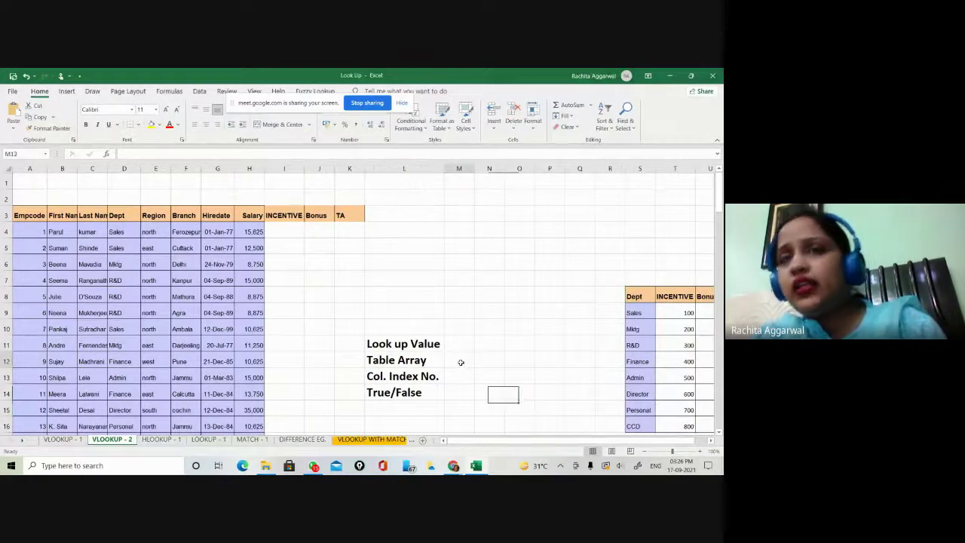
type("Th")
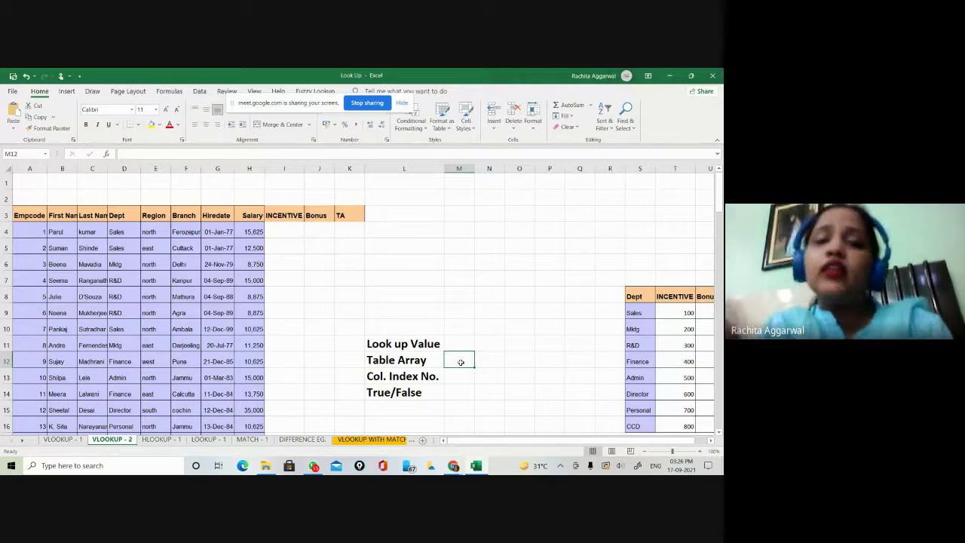
type("e tabl")
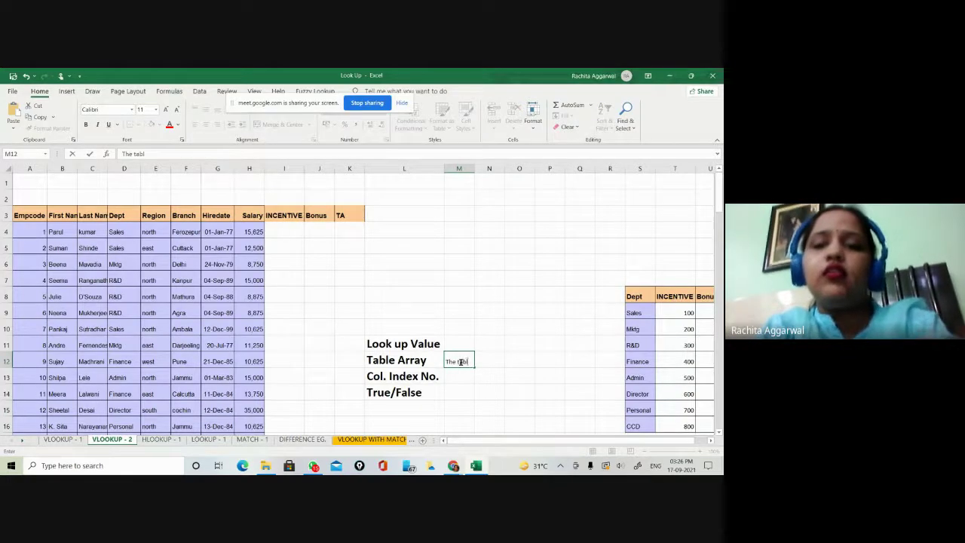
type("e from which")
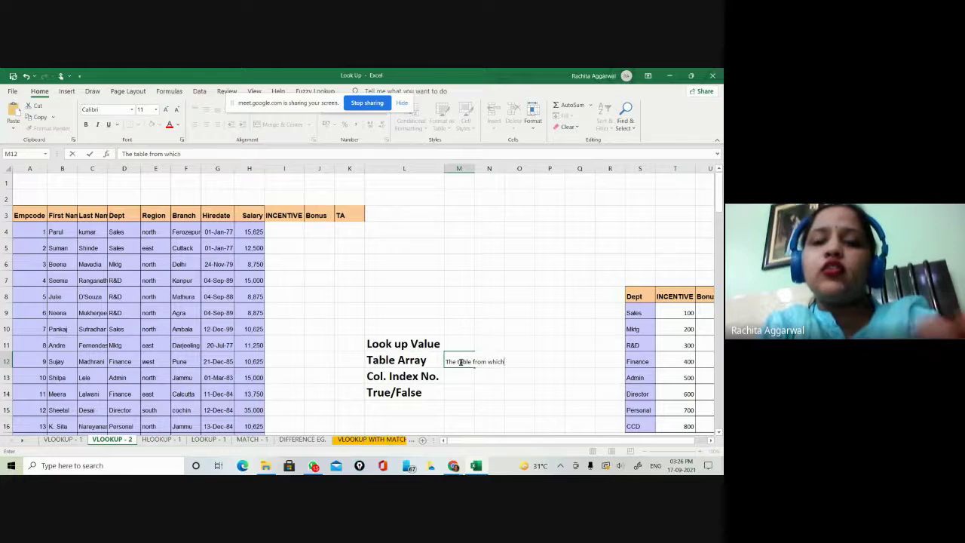
type(" value is to be seen")
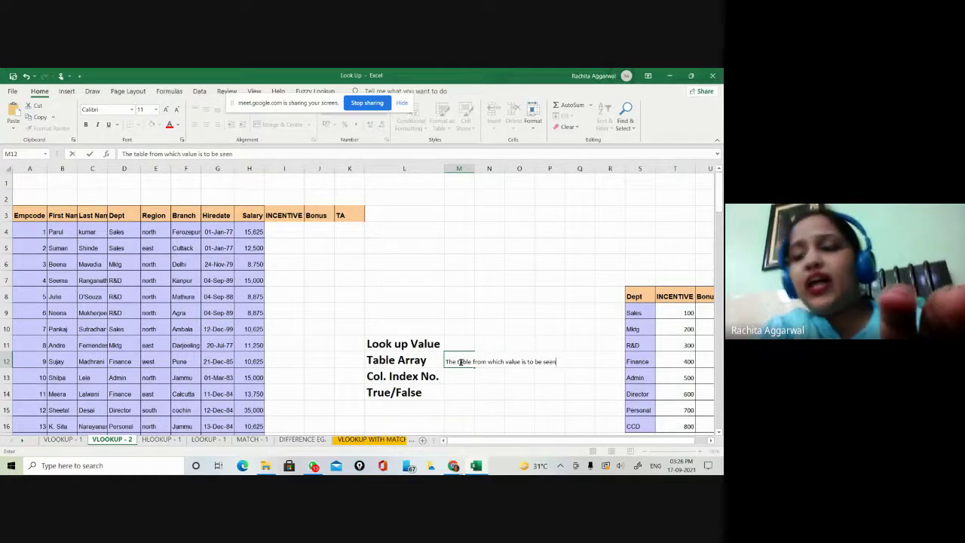
key("Tab")
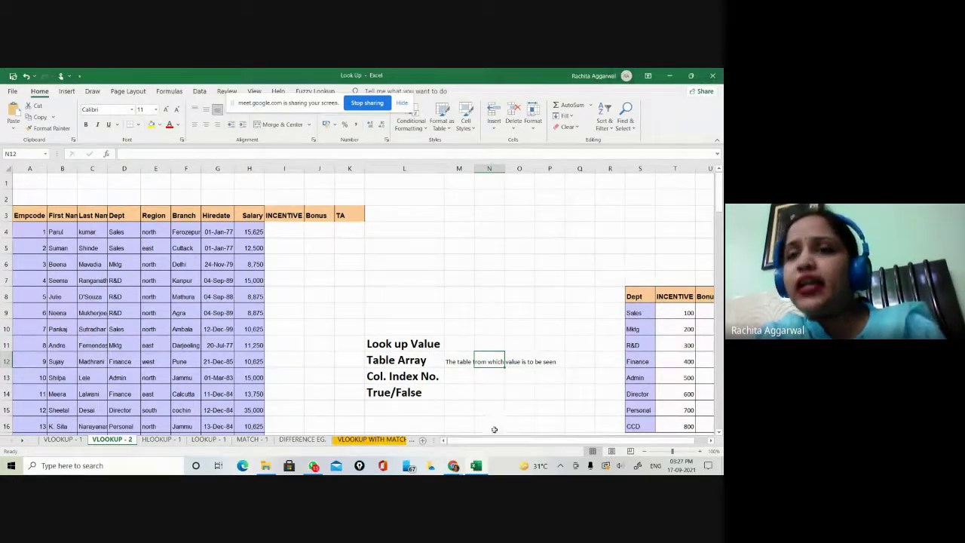
Step: Highlight the Dept table in S8:U16 and the Region table in S20:T24 as examples of table arrays
scroll(493, 441, "right", 1)
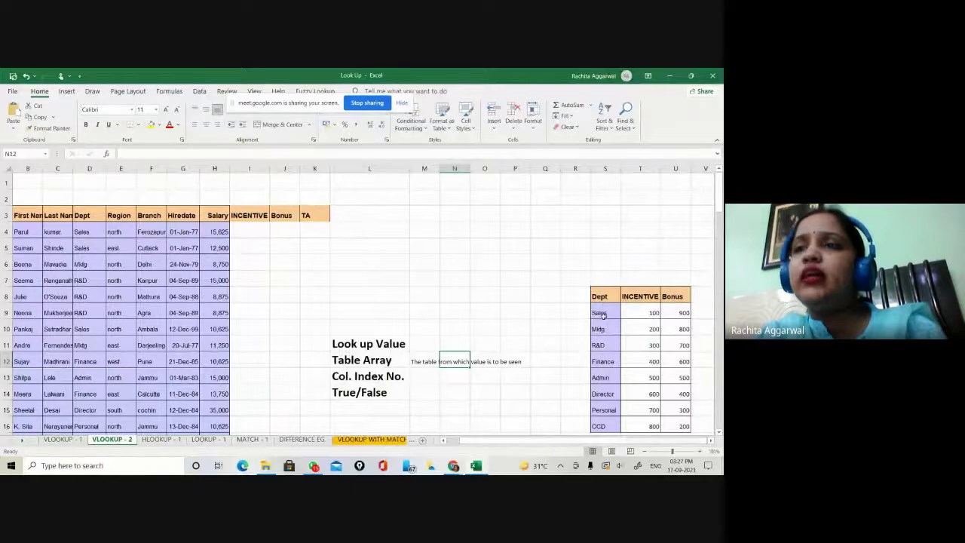
left_click_drag(607, 298, 686, 428)
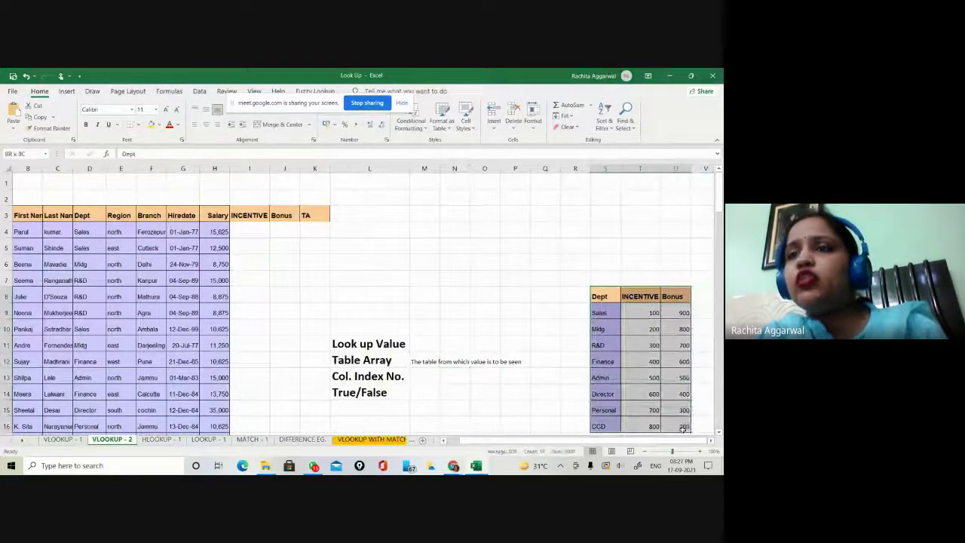
scroll(656, 322, "down", 4)
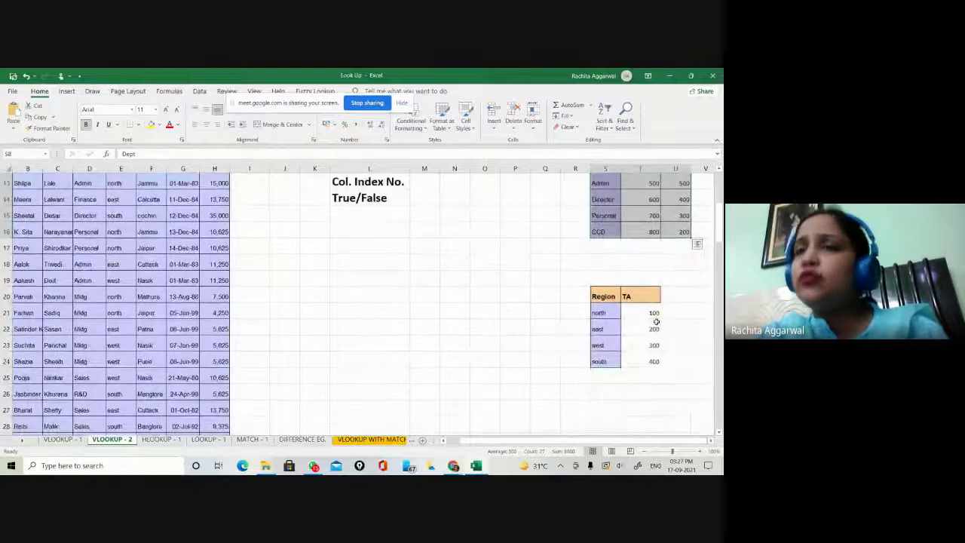
left_click(605, 297)
left_click_drag(605, 298, 651, 361)
left_click(468, 294)
scroll(467, 294, "up", 3)
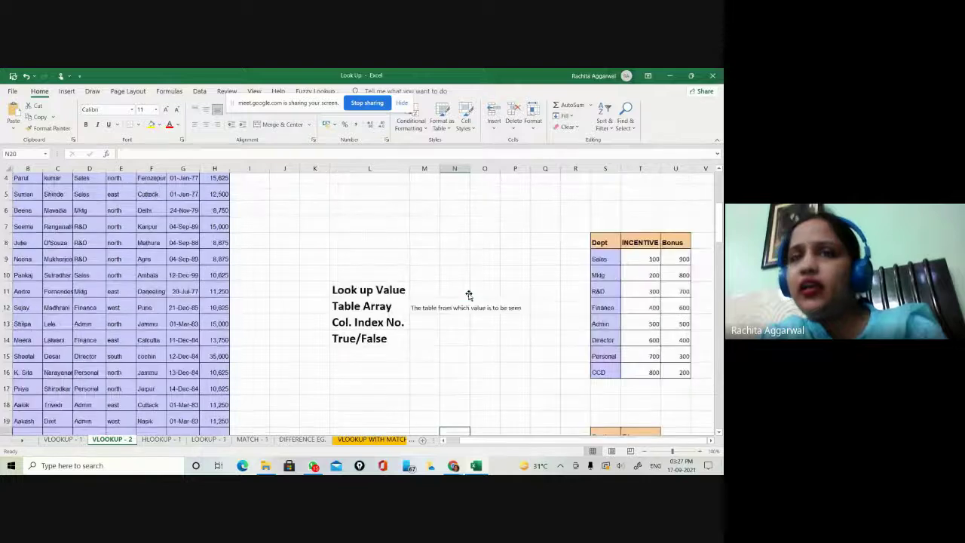
Step: Widen column M and describe Col. Index No. in M13 with "Column no. of the table in which the value lies"
left_click_drag(475, 168, 560, 168)
left_click(508, 316)
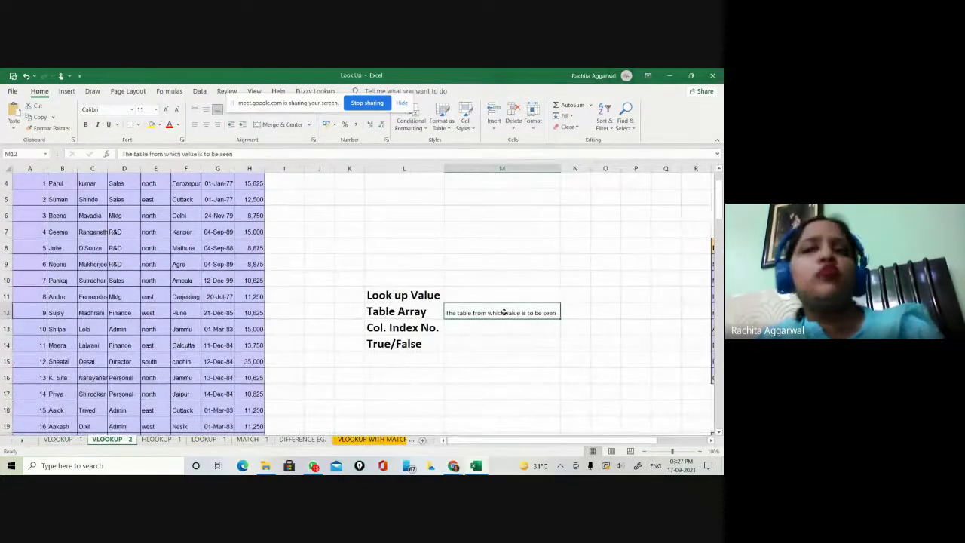
key("Return")
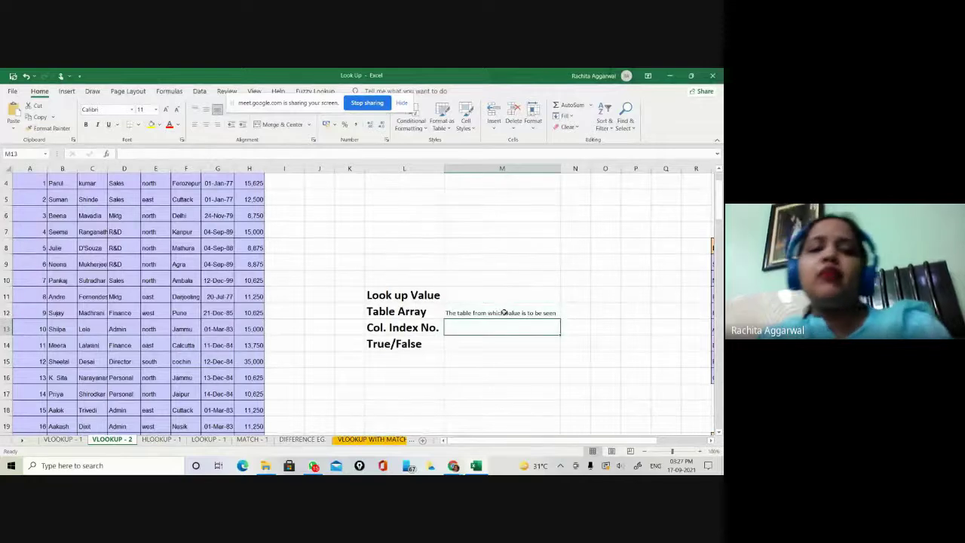
type("Colum")
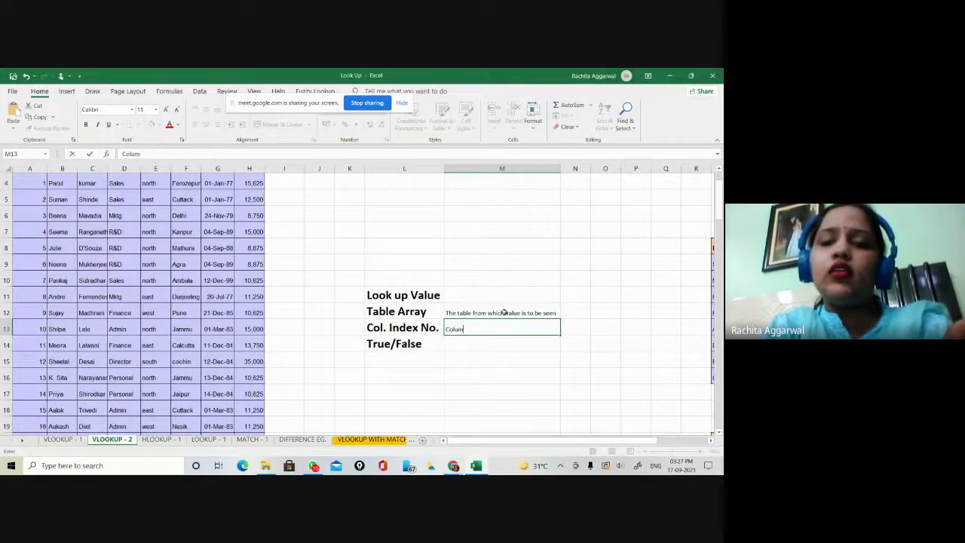
type("n no. of ")
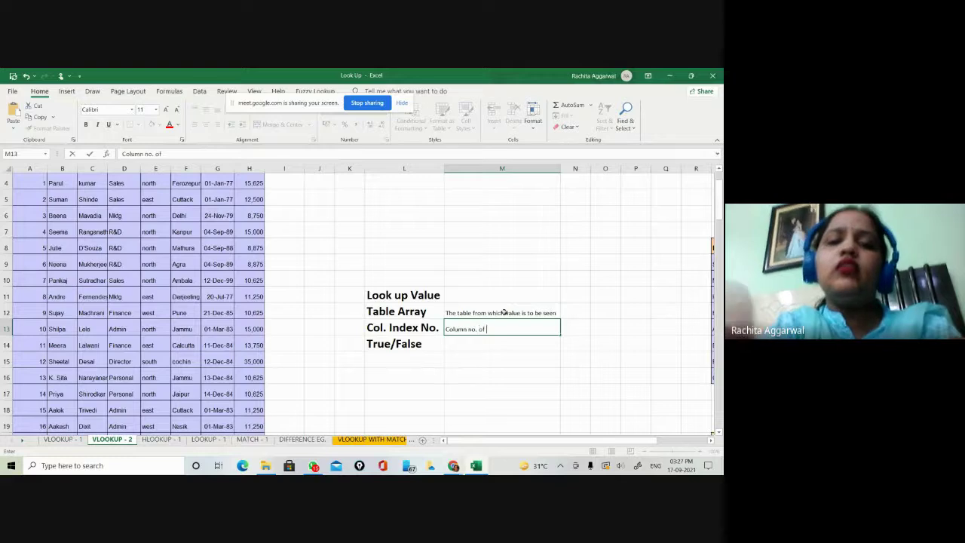
type("the table i")
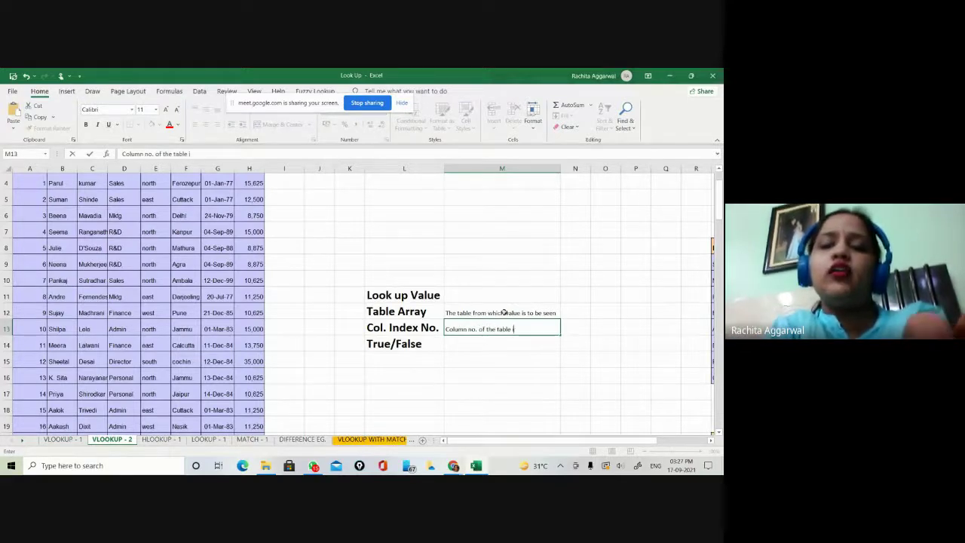
type("n which the")
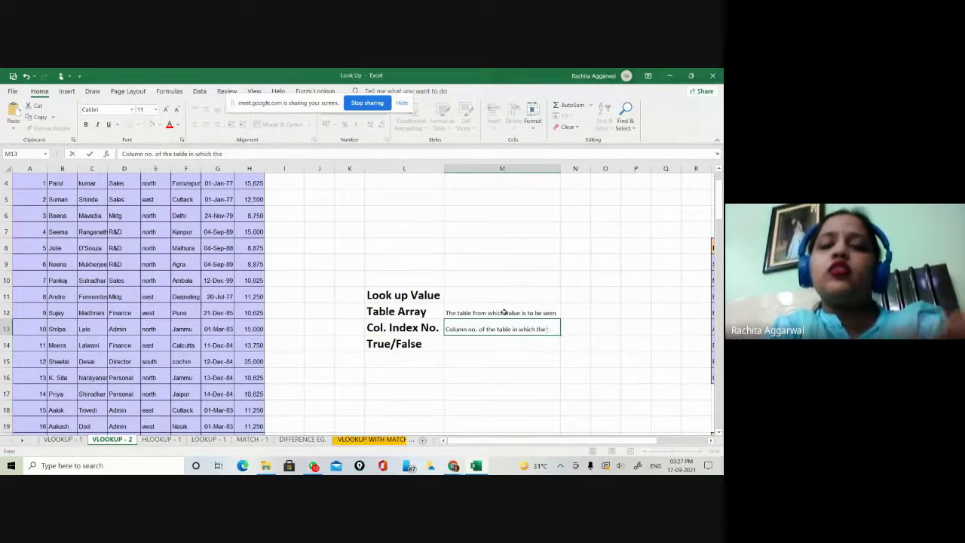
type(" value lie")
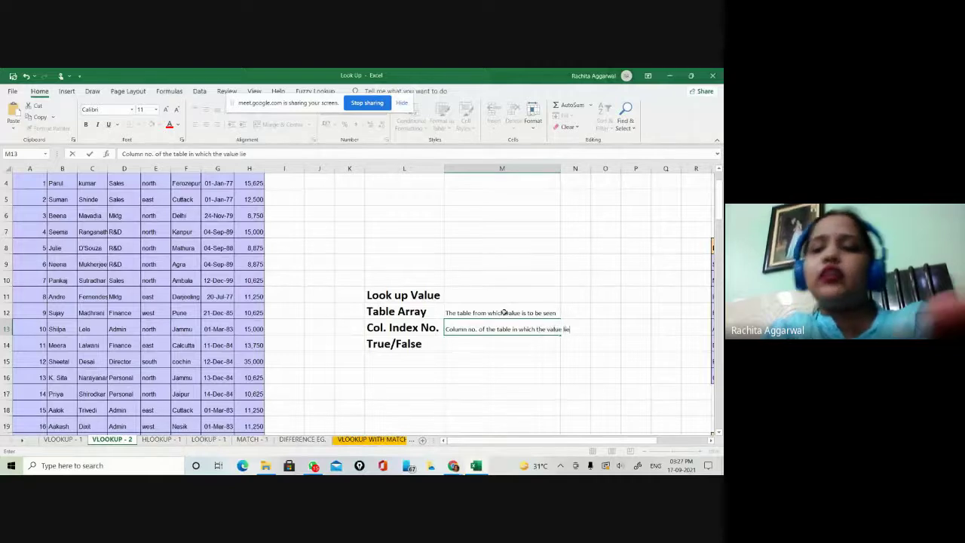
type("s")
key("Right")
Step: Examine the column positions of INCENTIVE and Bonus in the Dept table and of TA in the Region table
key("Right")
key("Right")
key("Right")
key("Right")
key("Right")
key("Right")
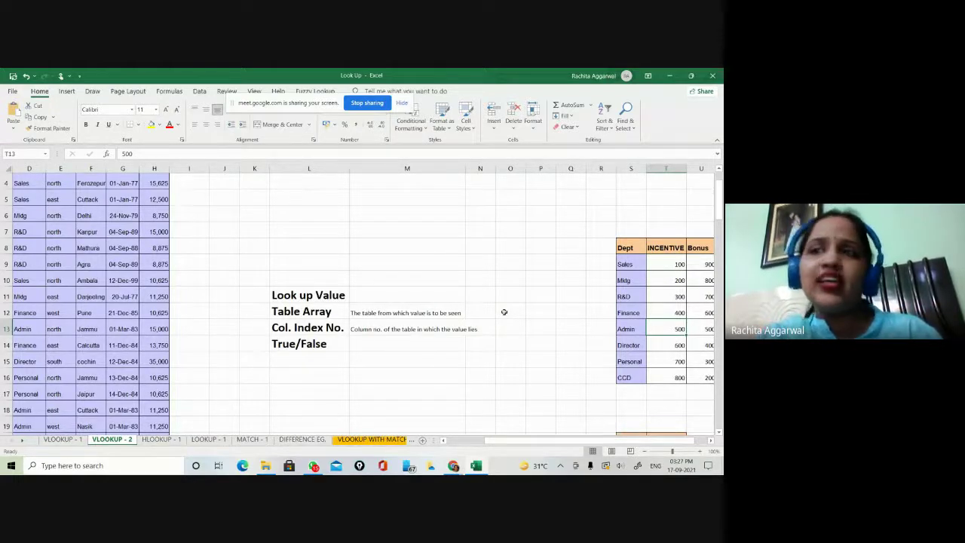
key("Right")
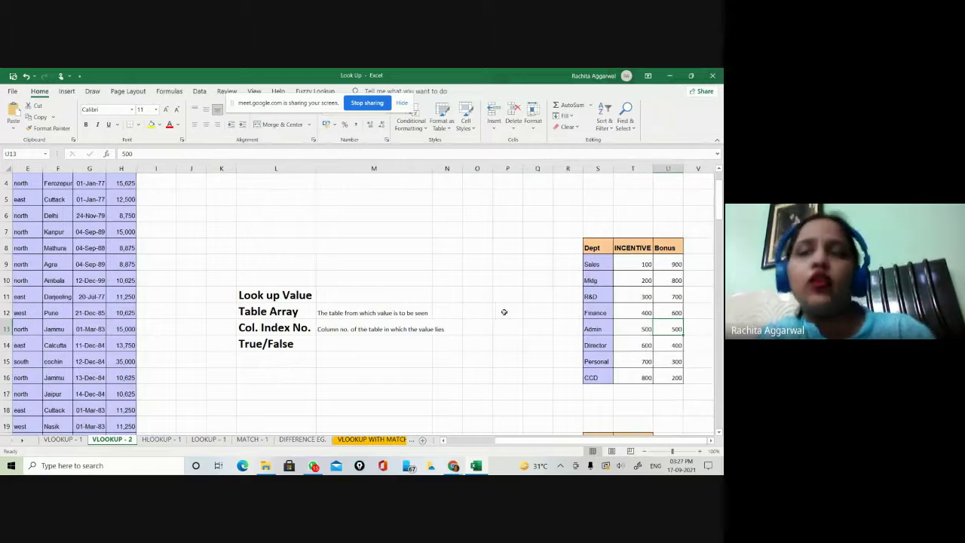
scroll(504, 311, "down", 3)
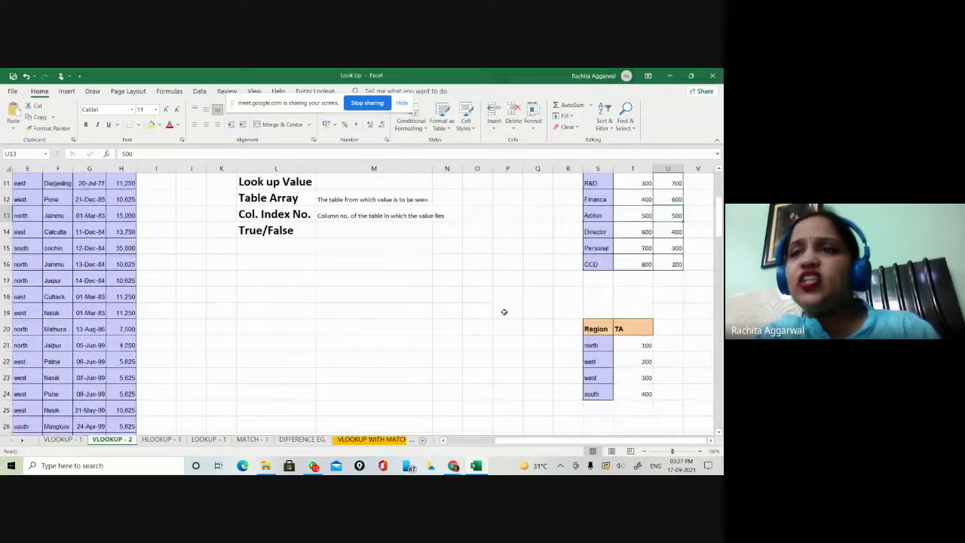
left_click_drag(607, 329, 647, 387)
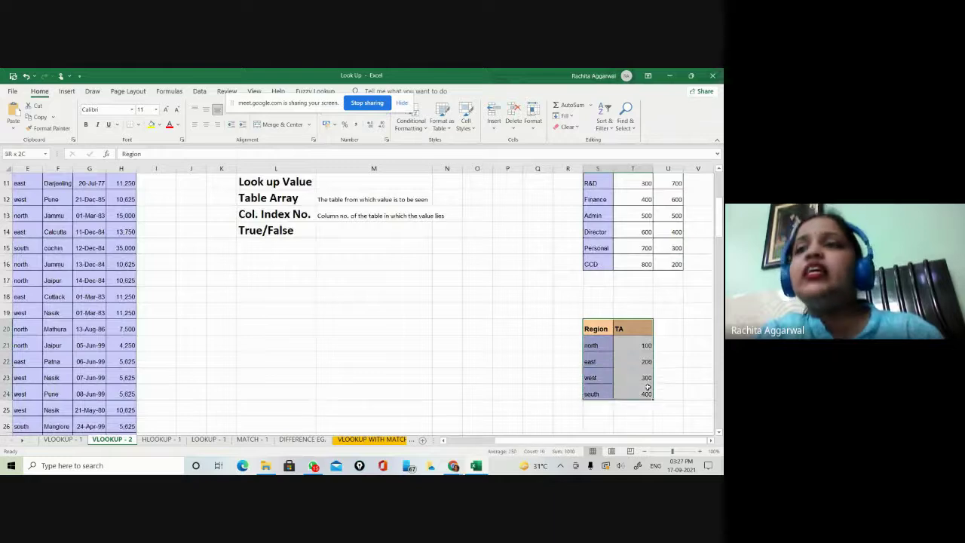
left_click(476, 340)
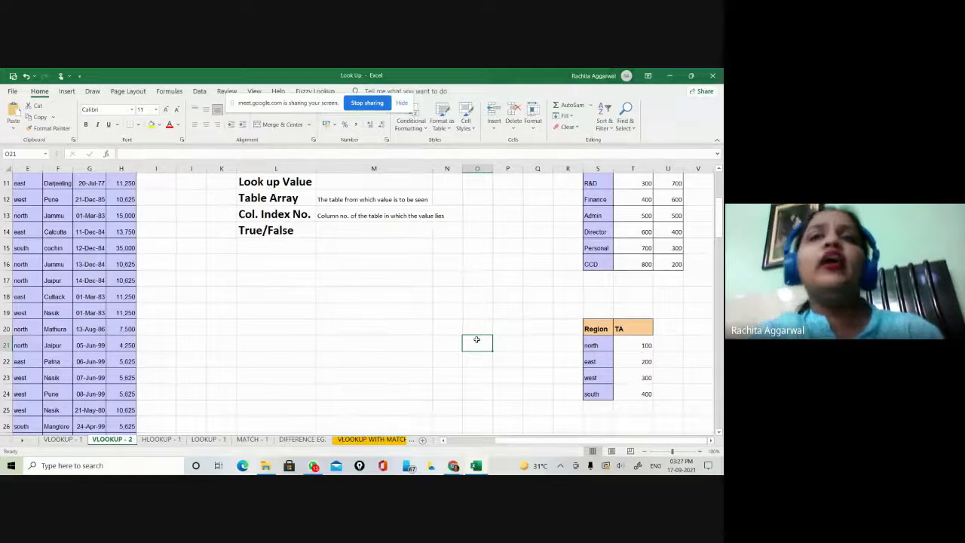
Step: Widen column M slightly more and describe the True/False argument in M14 with "True -1 , False - 0"
left_click_drag(433, 168, 449, 169)
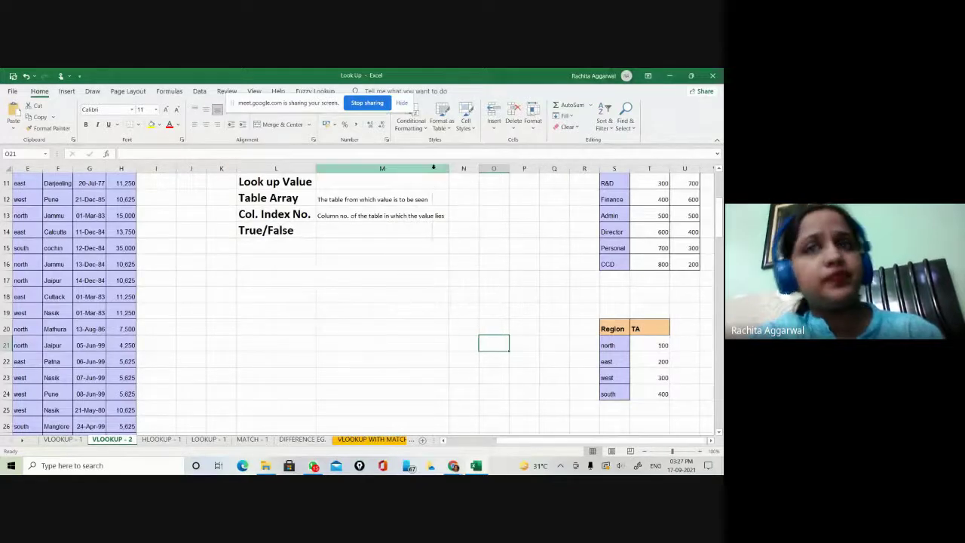
left_click(365, 229)
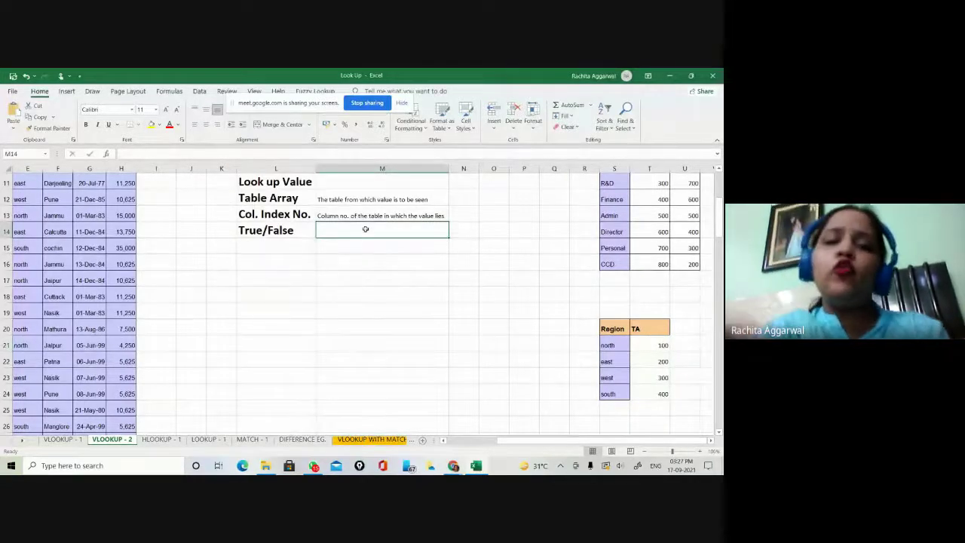
type("True")
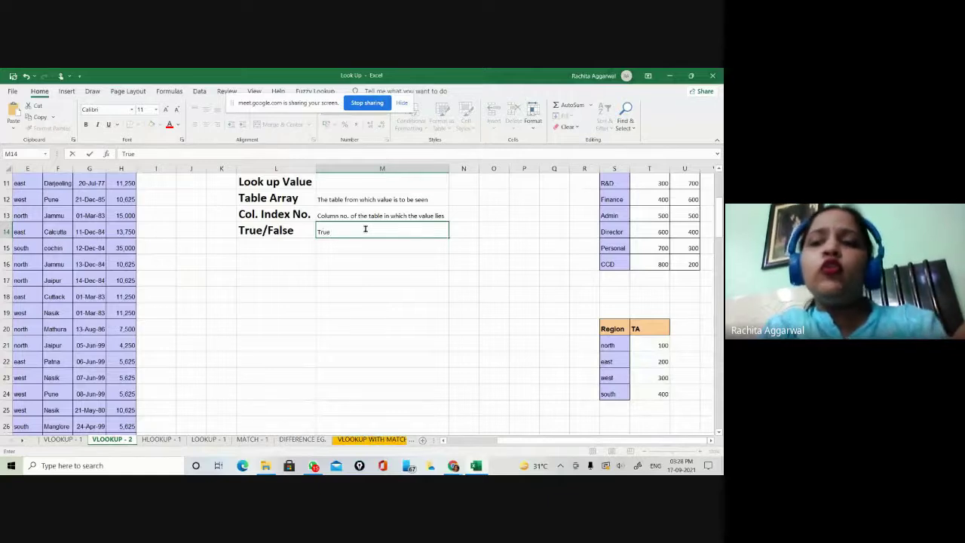
type(" -1")
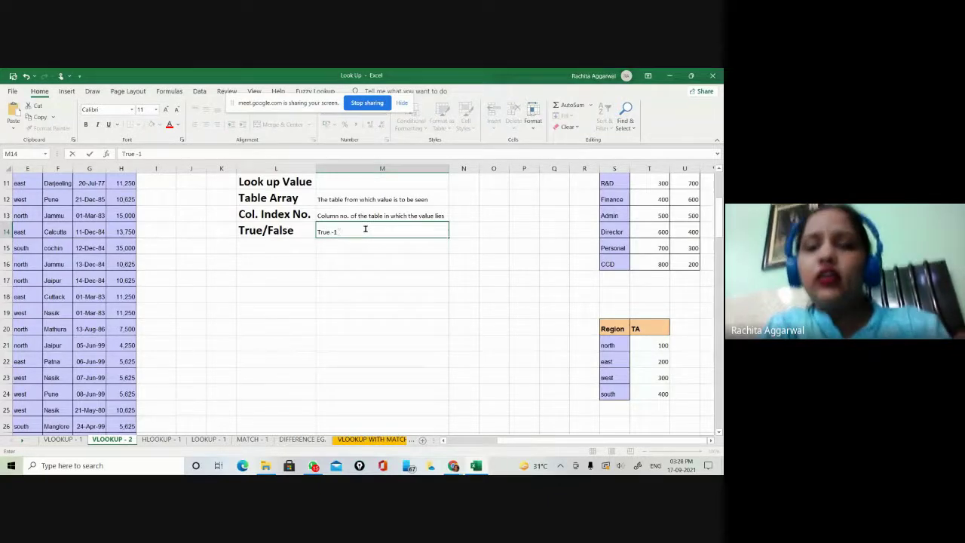
type(" , False")
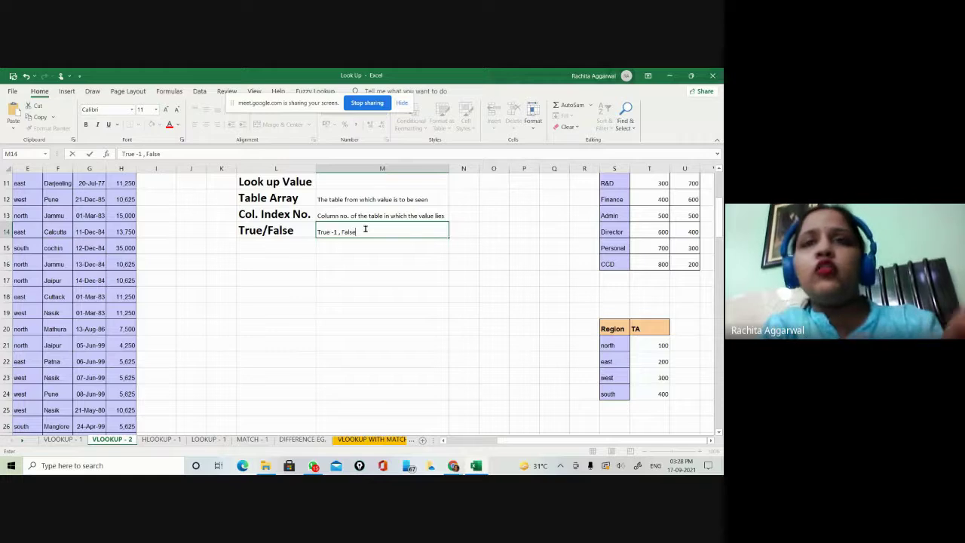
type(" - 0")
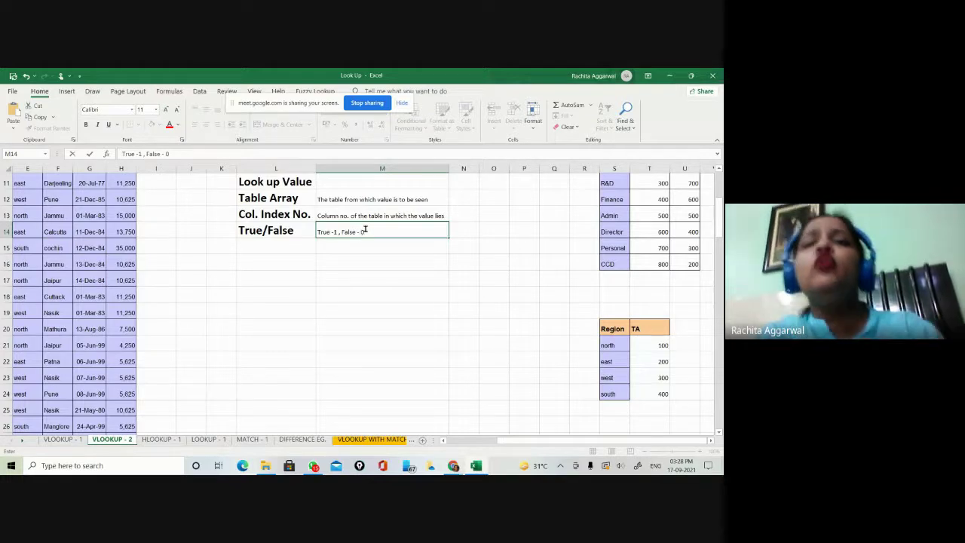
left_click(351, 289)
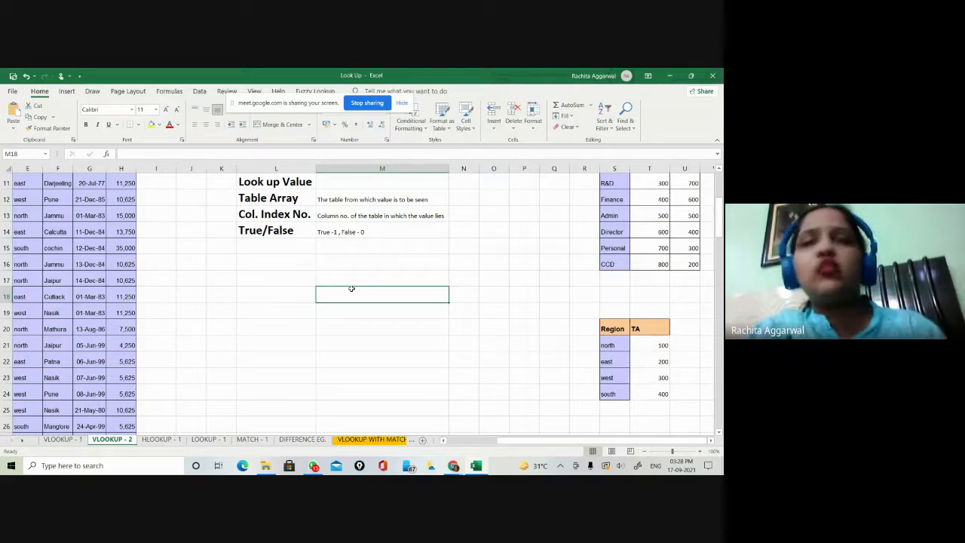
Step: Select the Look up Value label in L11 and review the argument list alongside the employee table's headers
scroll(352, 288, "up", 1)
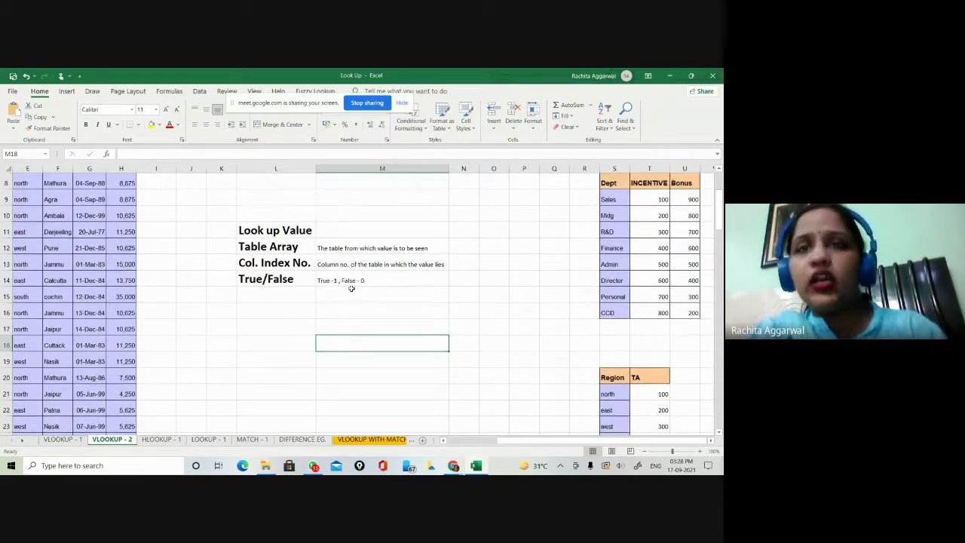
scroll(504, 444, "left", 3)
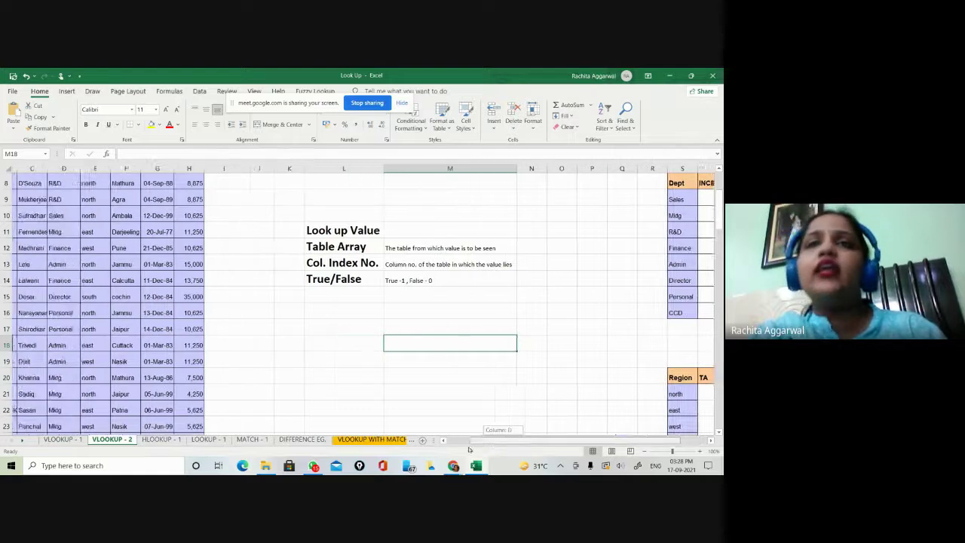
left_click(408, 235)
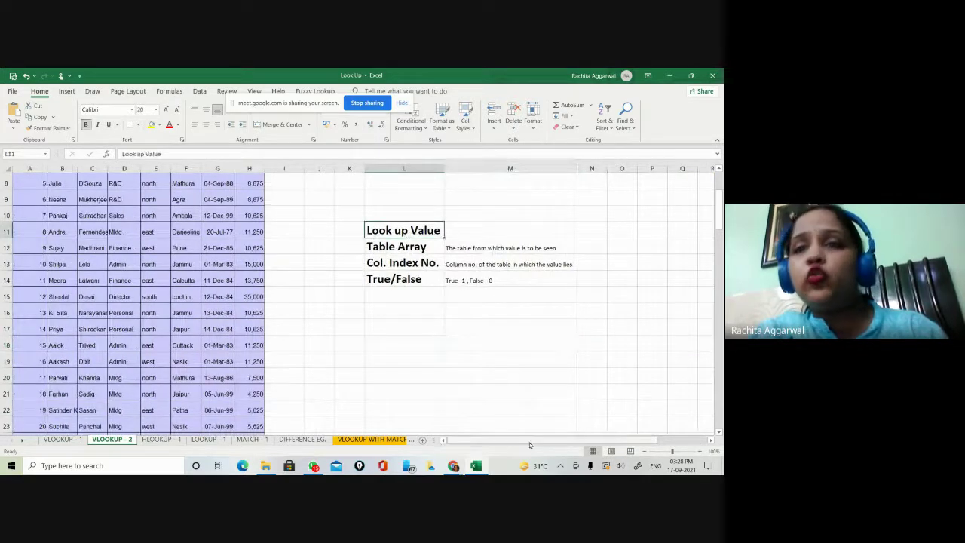
scroll(394, 324, "up", 1)
scroll(394, 325, "up", 2)
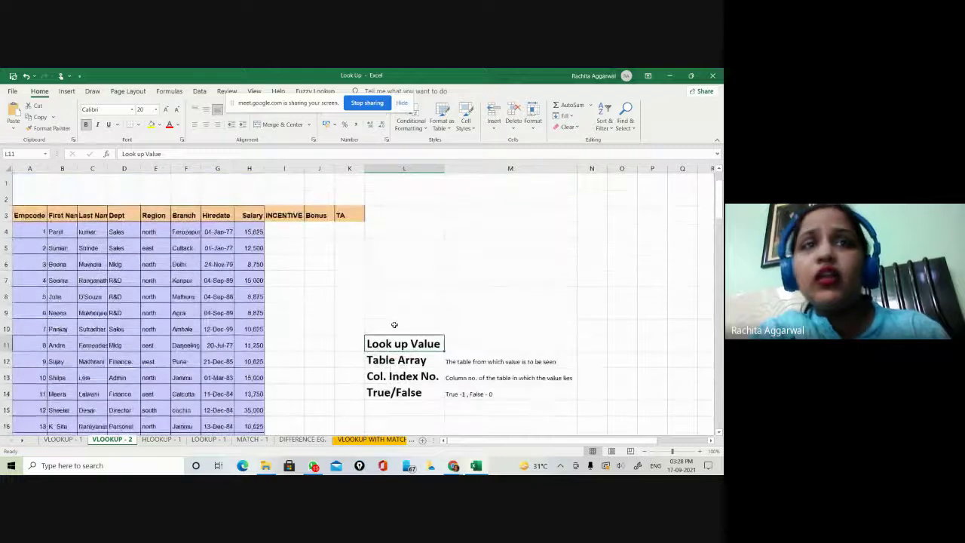
Step: Examine how the employees' Dept and Region values, starting in row 4, relate to the Dept table's INCENTIVE and Bonus columns
left_click(285, 230)
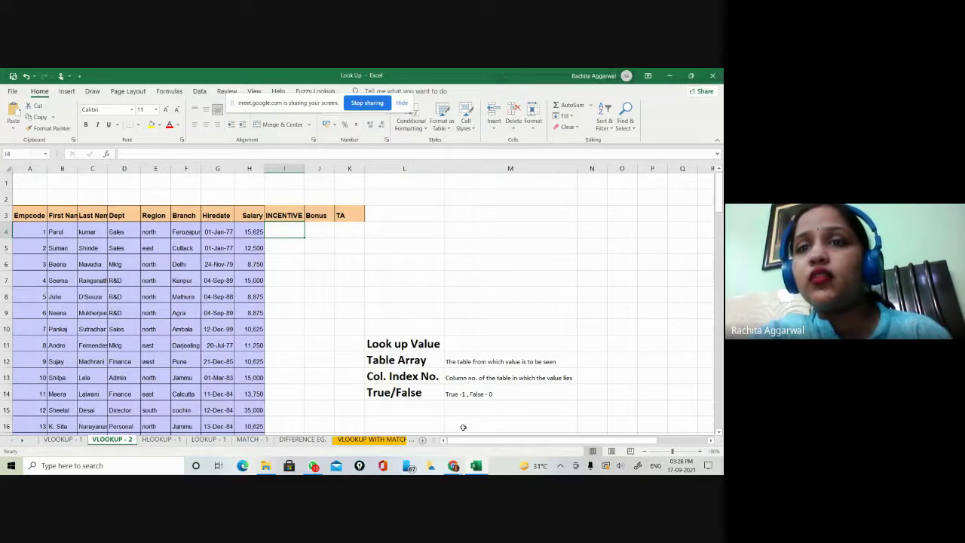
right_click(493, 445)
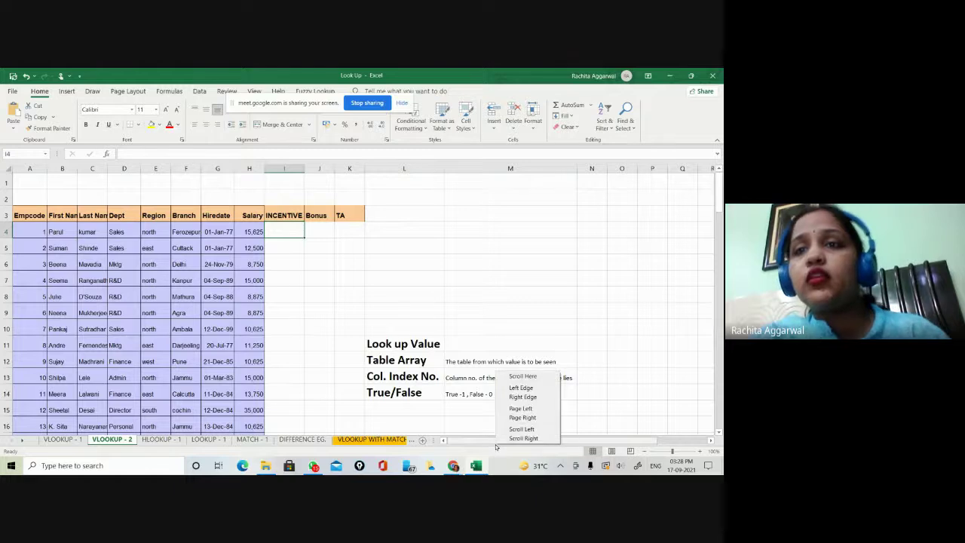
left_click(485, 443)
left_click_drag(485, 444, 522, 444)
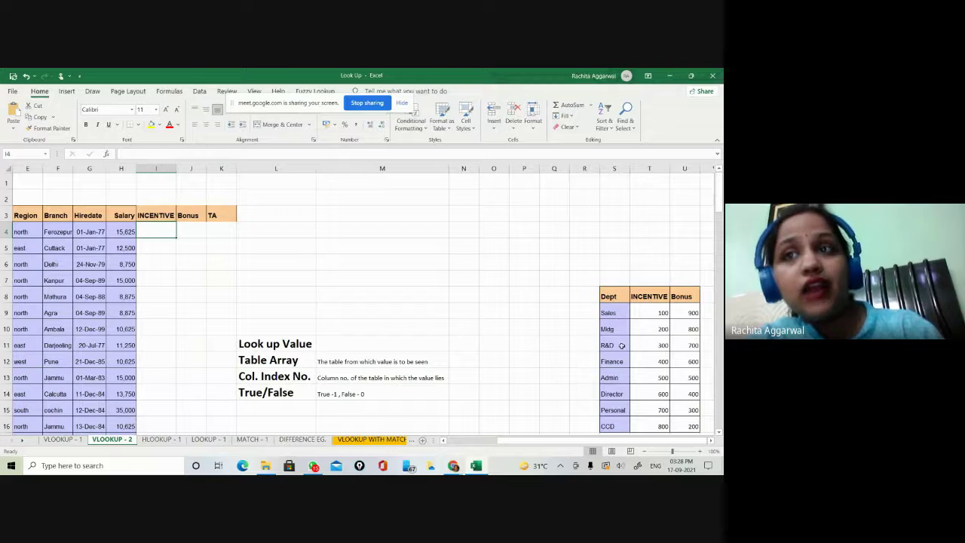
left_click_drag(567, 444, 517, 445)
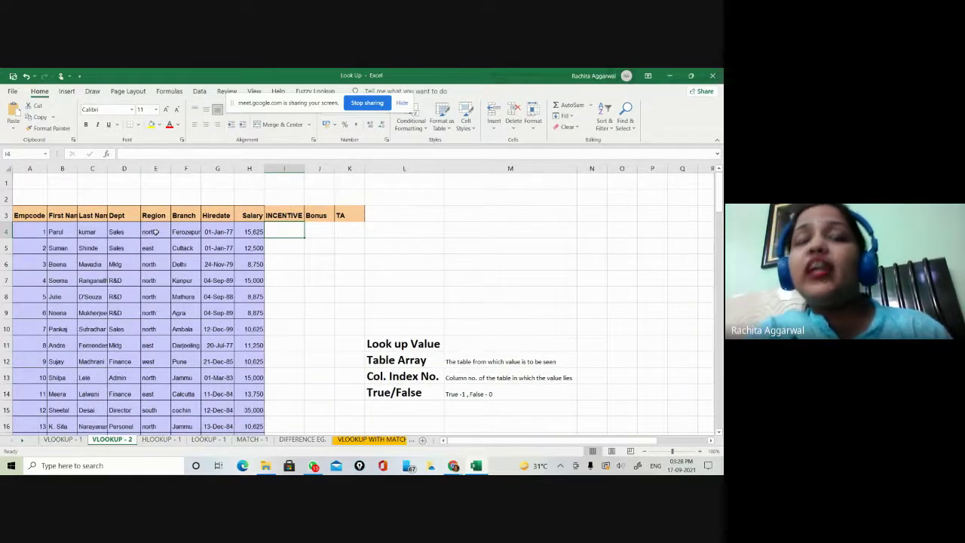
left_click(154, 232)
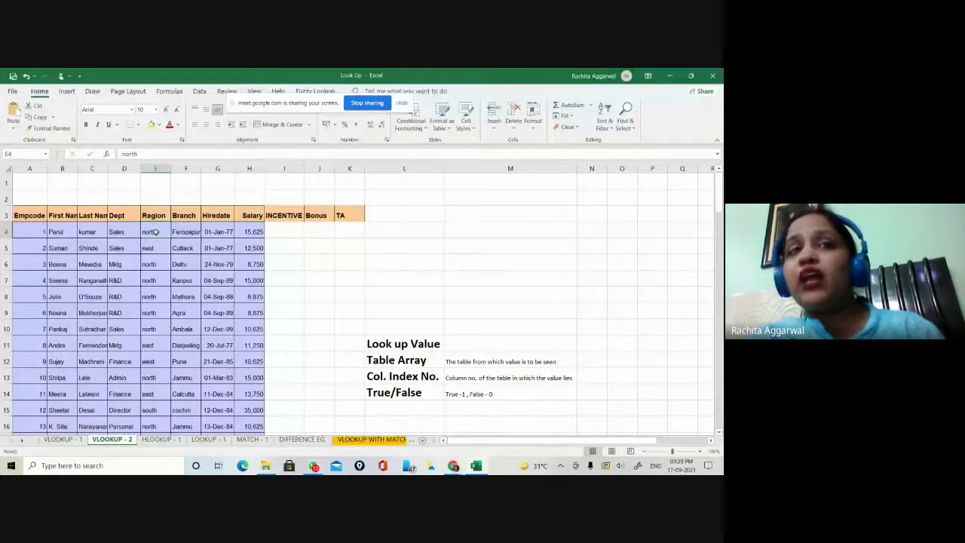
left_click_drag(125, 230, 126, 409)
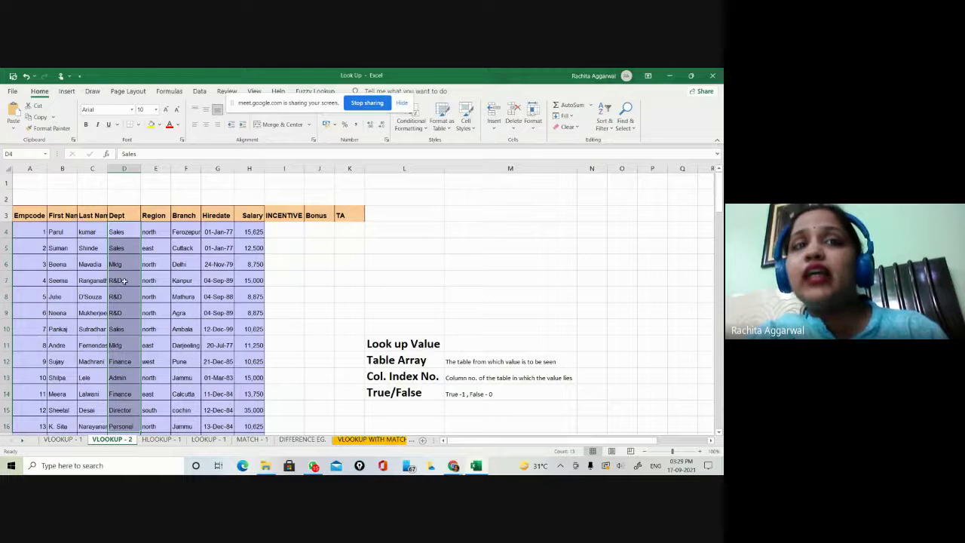
left_click(127, 231)
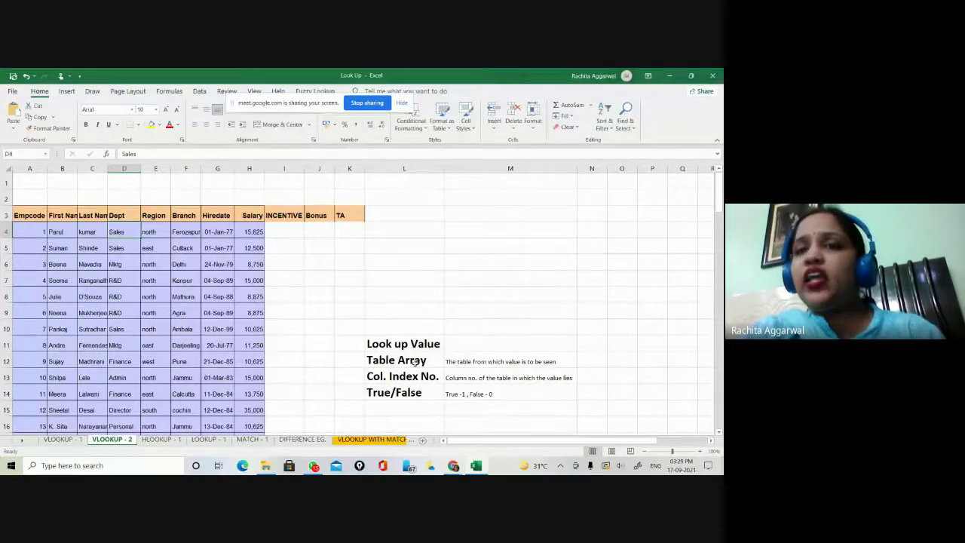
left_click_drag(461, 439, 587, 450)
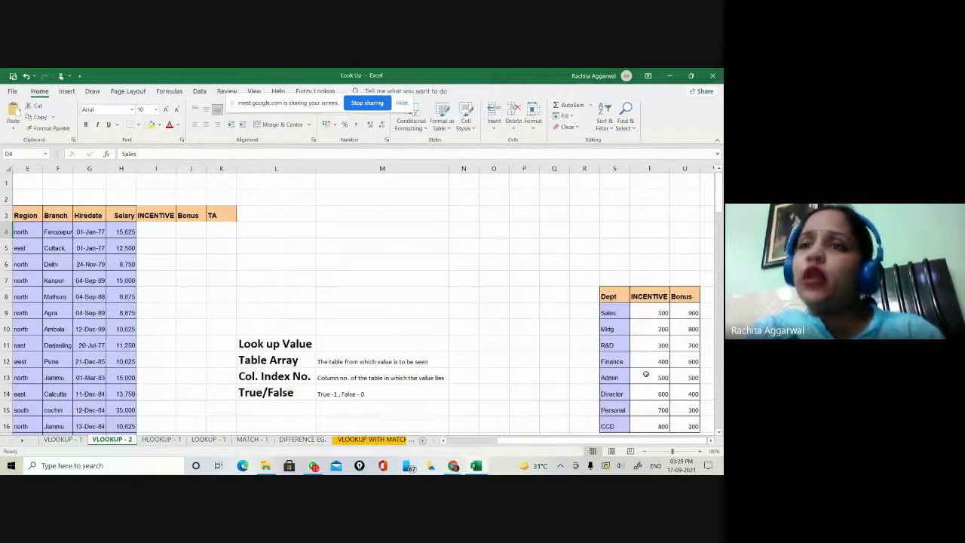
left_click_drag(535, 443, 512, 443)
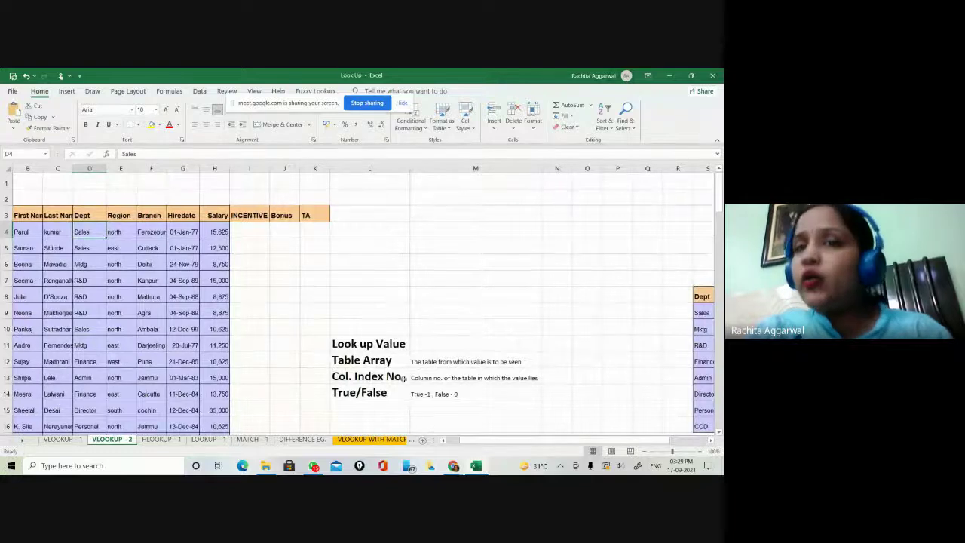
Step: Clear the VLOOKUP argument notes in L11:M14, and undo the earlier note entries, formatting and column widths back to an empty L11
left_click_drag(362, 344, 445, 391)
key("Delete")
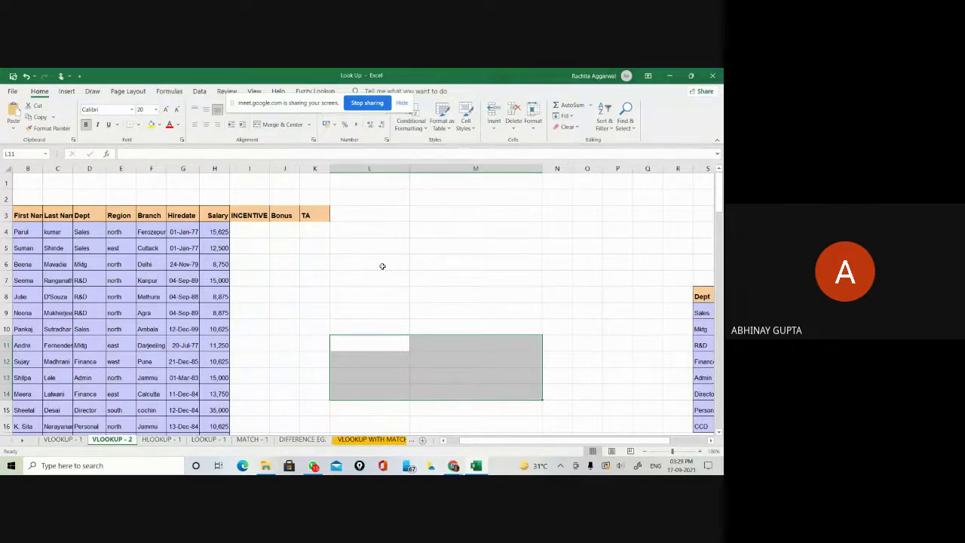
key("ctrl+z")
key("ctrl+z")
key("ctrl+z")
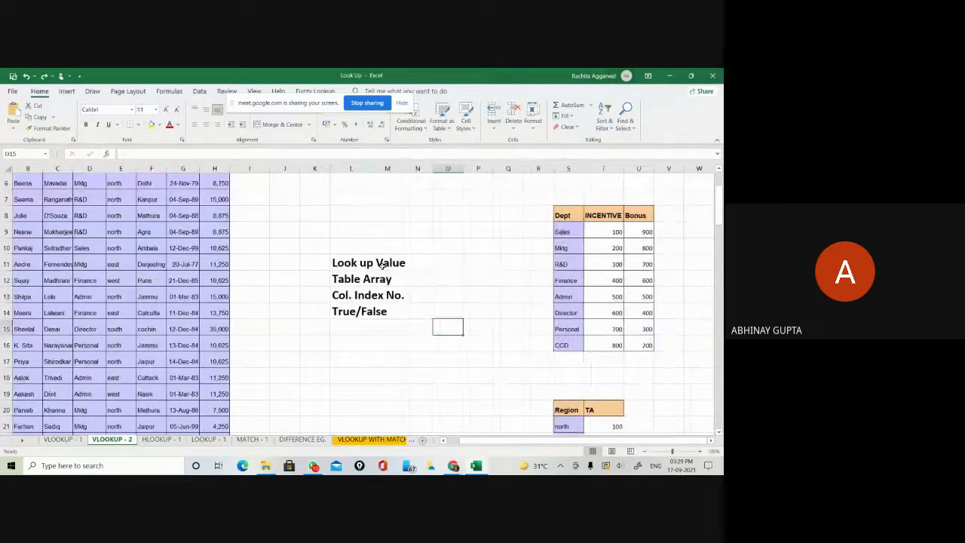
key("ctrl+z")
key("ctrl+z")
key("ctrl+z")
key("ctrl+z")
key("ctrl+z")
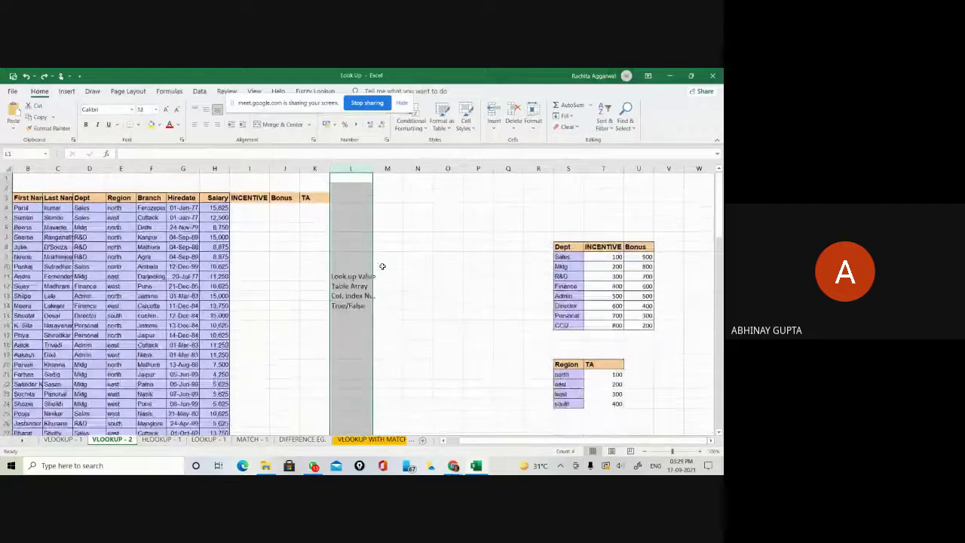
key("ctrl+z")
key("ctrl+z")
key("ctrl+z")
key("ctrl+z")
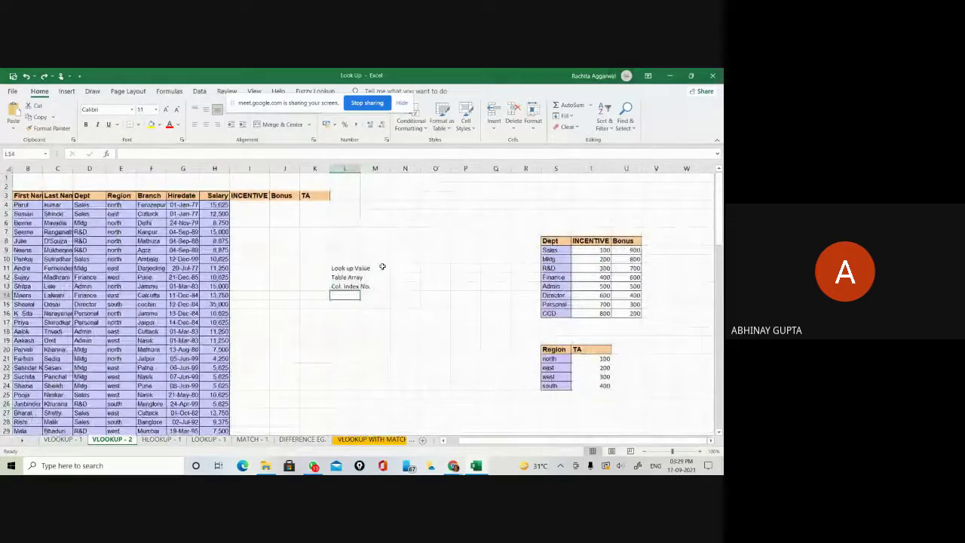
key("ctrl+z")
key("ctrl+z")
key("ctrl+z")
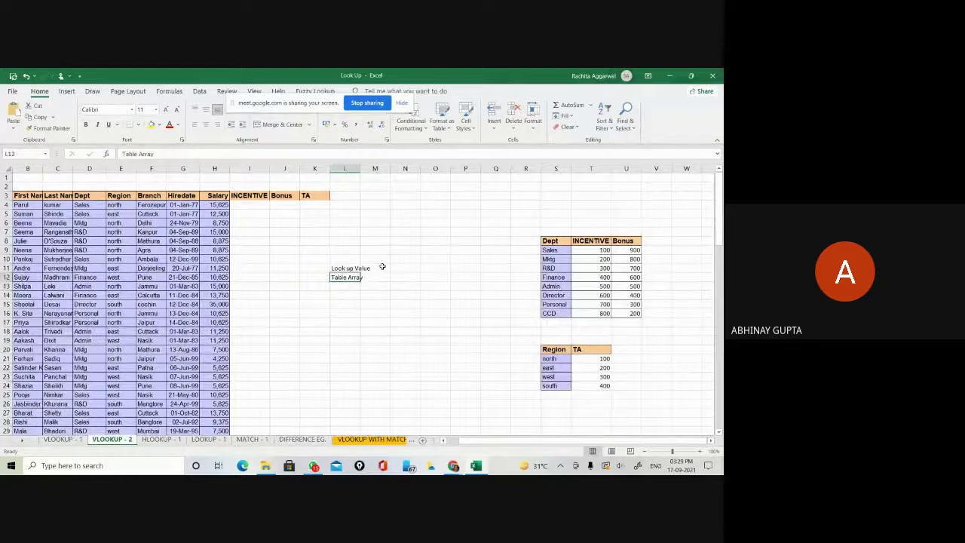
key("ctrl+z")
key("ctrl+z")
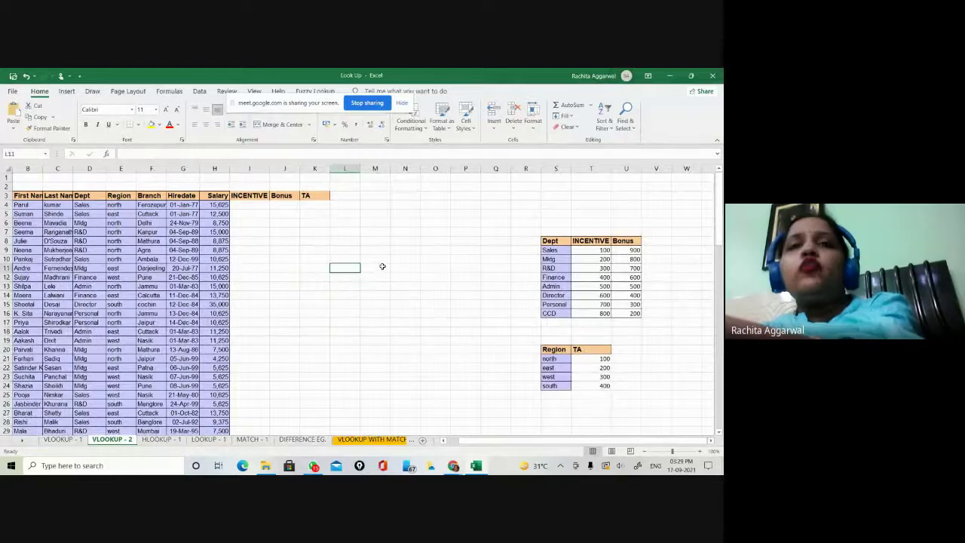
Step: Increase the font size of the first INCENTIVE cell, I4, to 16
left_click(256, 204)
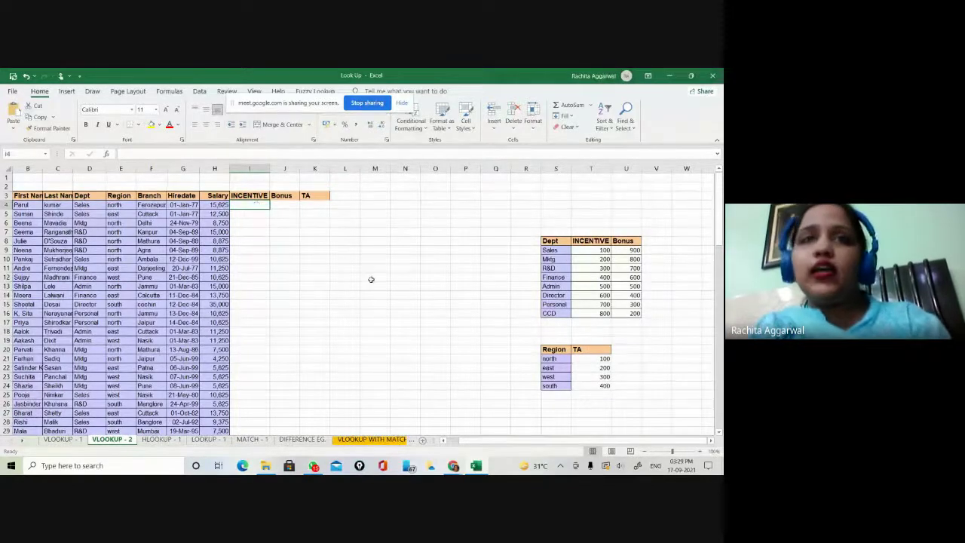
left_click(700, 451)
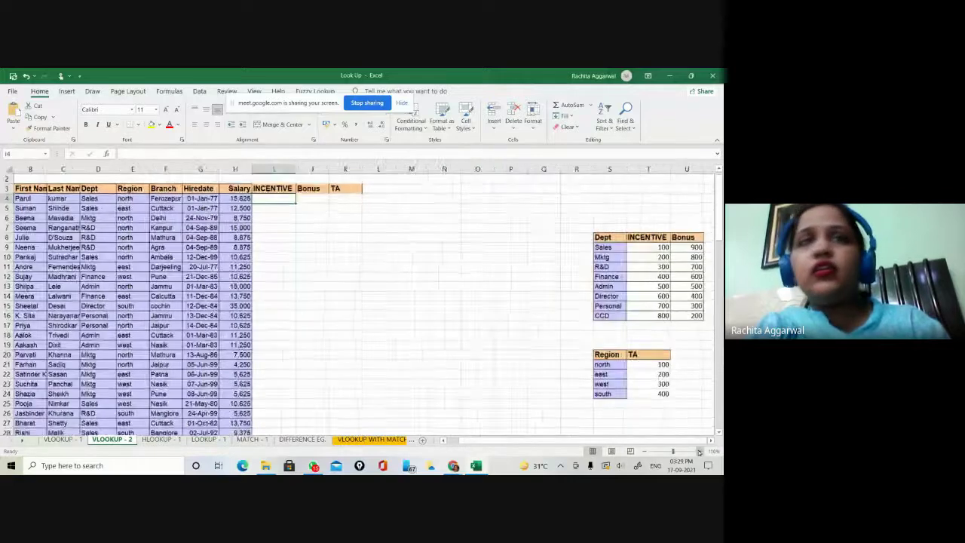
left_click(699, 451)
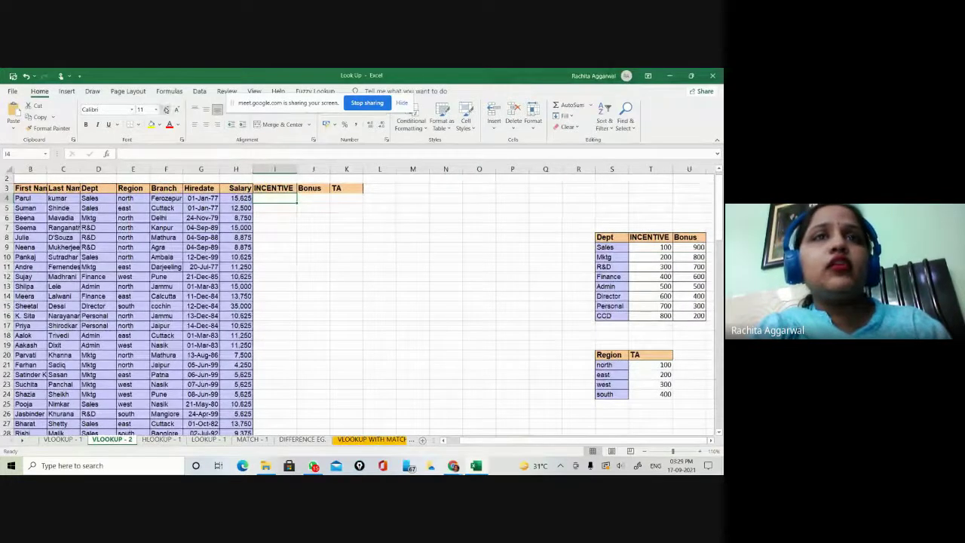
left_click(167, 109)
left_click(167, 109)
left_click(167, 109)
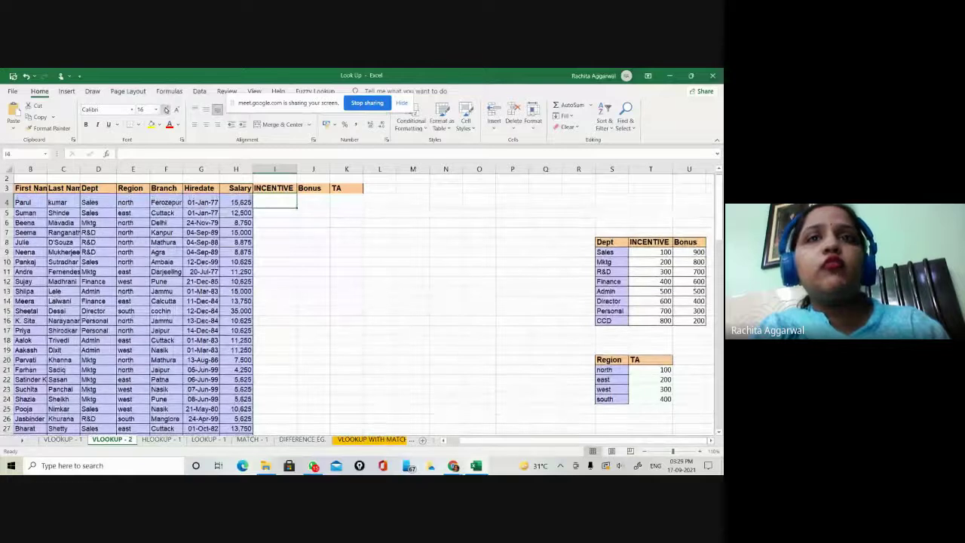
Step: Begin a VLOOKUP formula in the first INCENTIVE cell, I4
type("=")
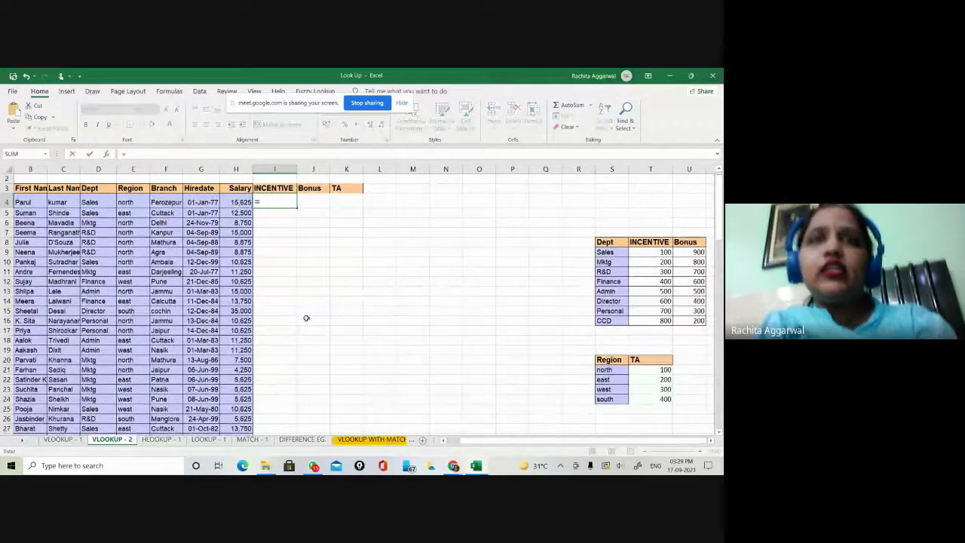
type("v")
double_click(290, 261)
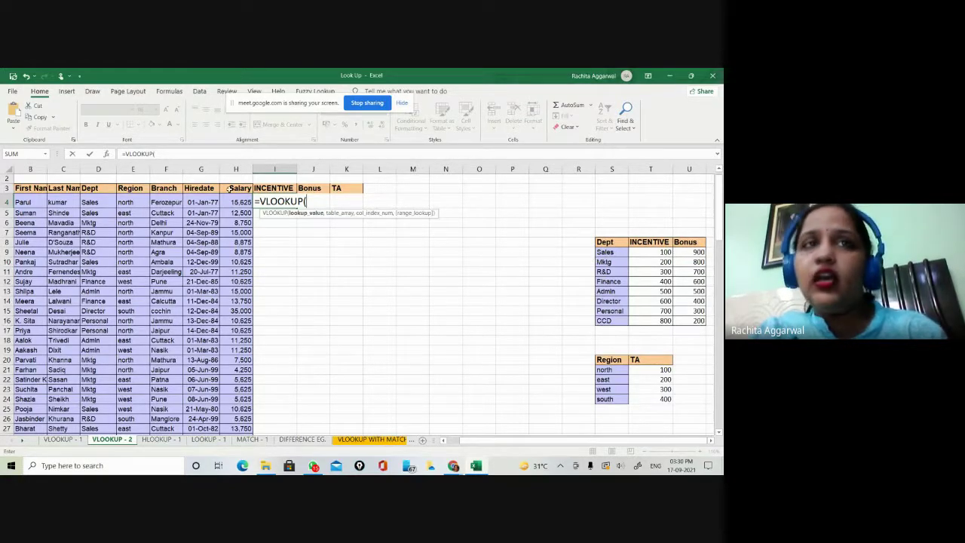
Step: Enter D4 as the lookup value and the Dept table as the absolute table array $S$8:$U$16
left_click(93, 203)
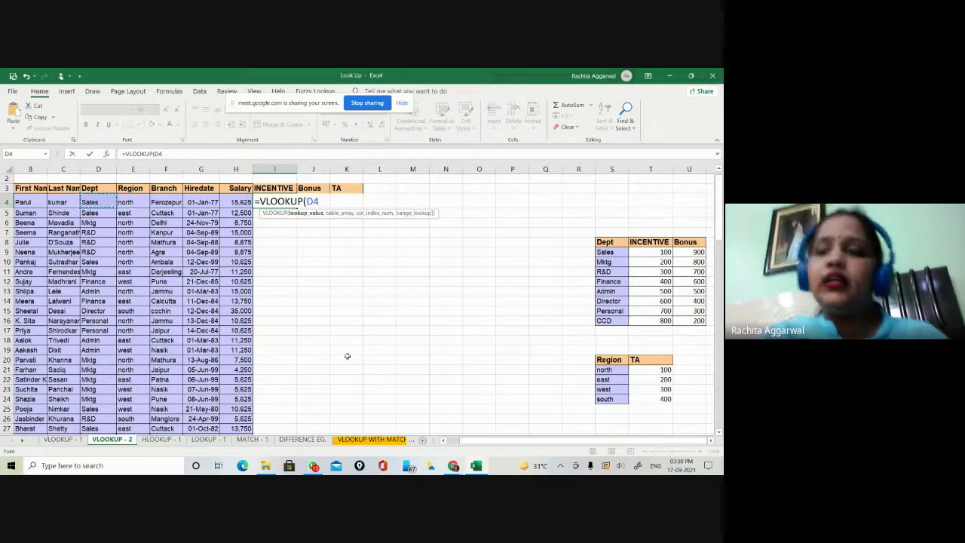
type(",")
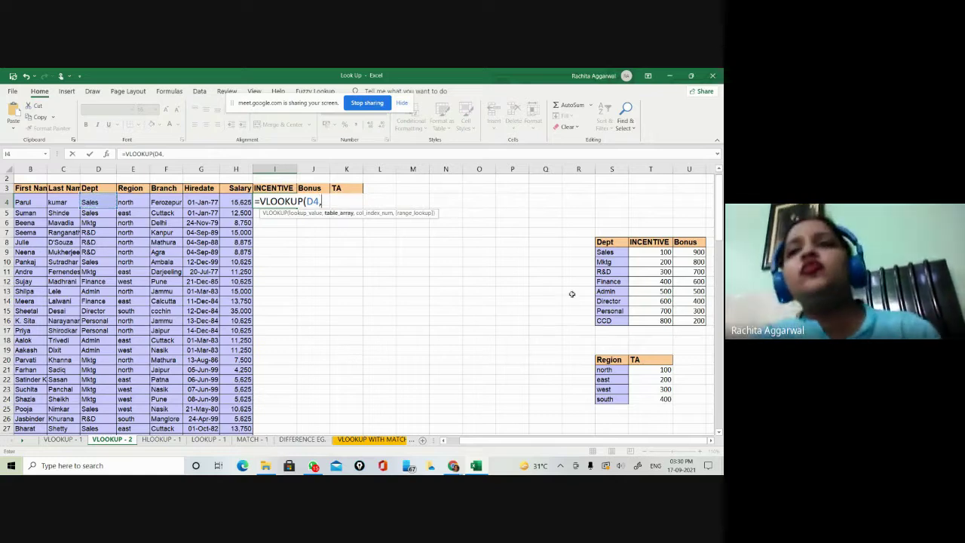
left_click_drag(605, 243, 695, 320)
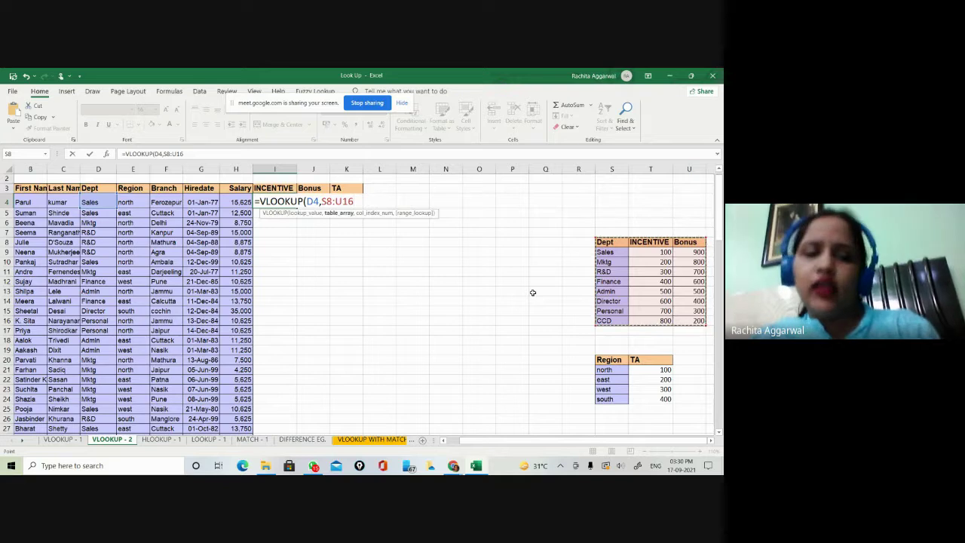
key("F4")
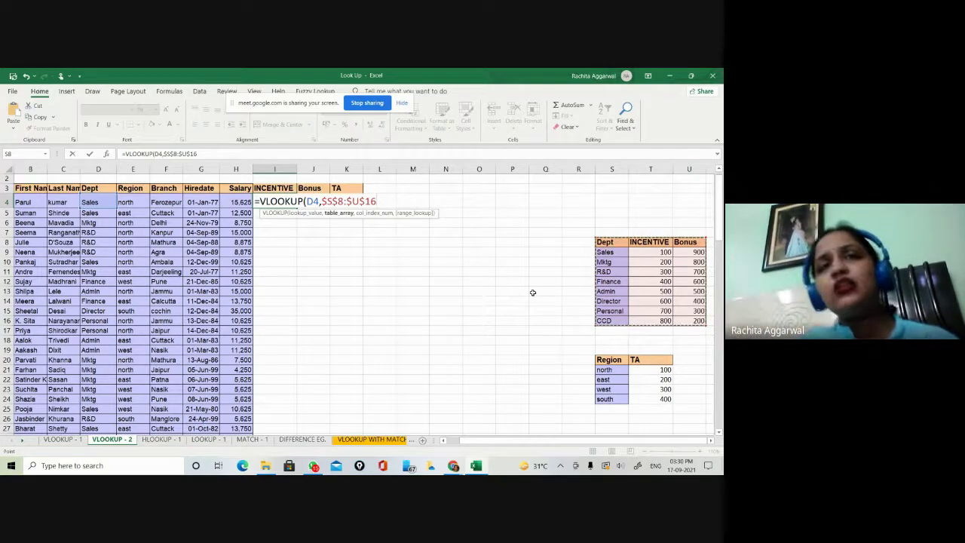
type(",")
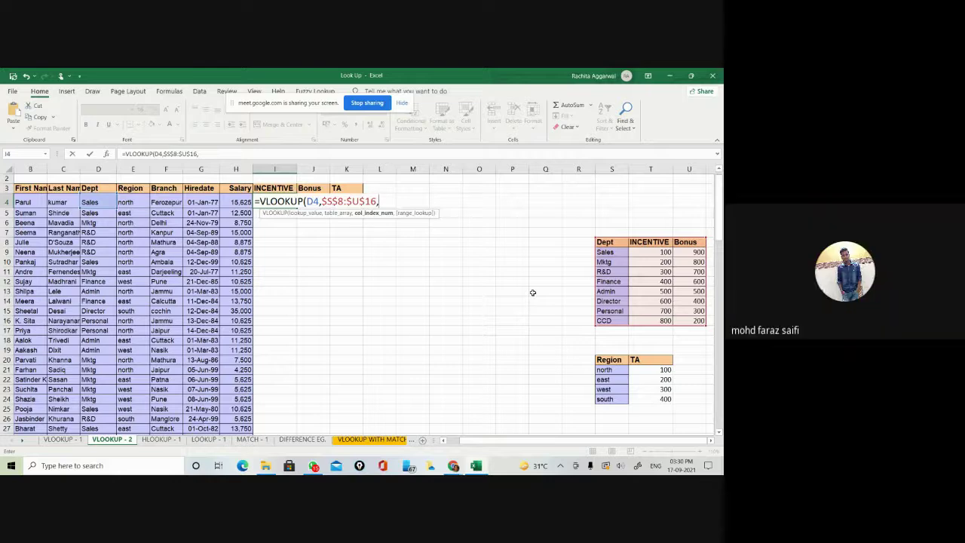
Step: Delete the lookup value and table array from the formula, back to =VLOOKUP(
key("BackSpace")
key("BackSpace")
key("BackSpace")
key("BackSpace")
key("BackSpace")
key("BackSpace")
key("BackSpace")
key("BackSpace")
key("BackSpace")
key("BackSpace")
key("BackSpace")
key("BackSpace")
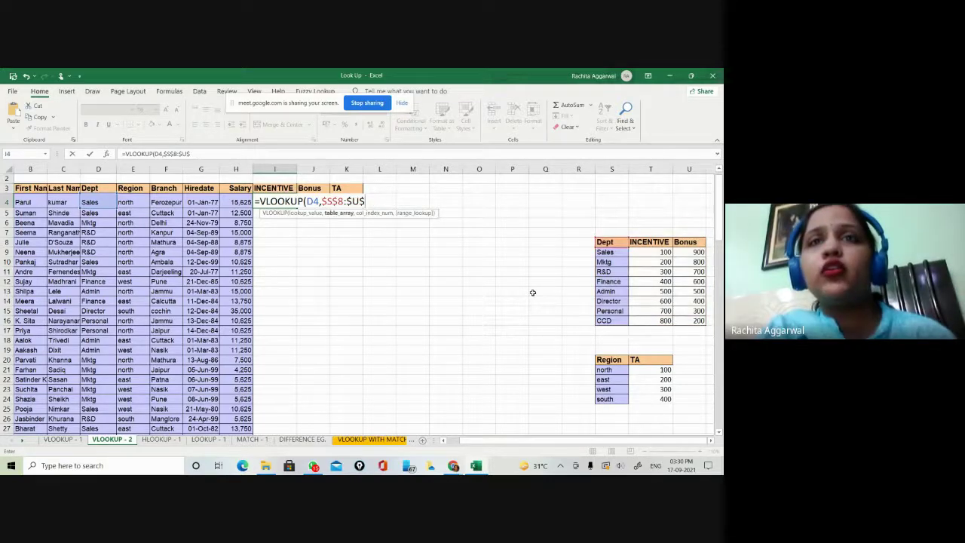
key("BackSpace")
key("BackSpace")
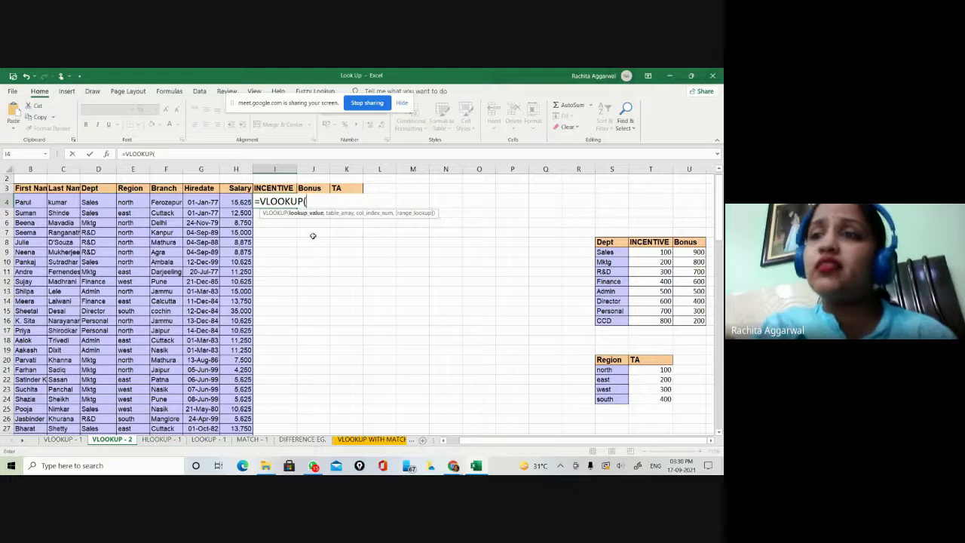
Step: Give the I4 formula the lookup value D4 and the Dept table locked as $S$8:$U$16
left_click(98, 205)
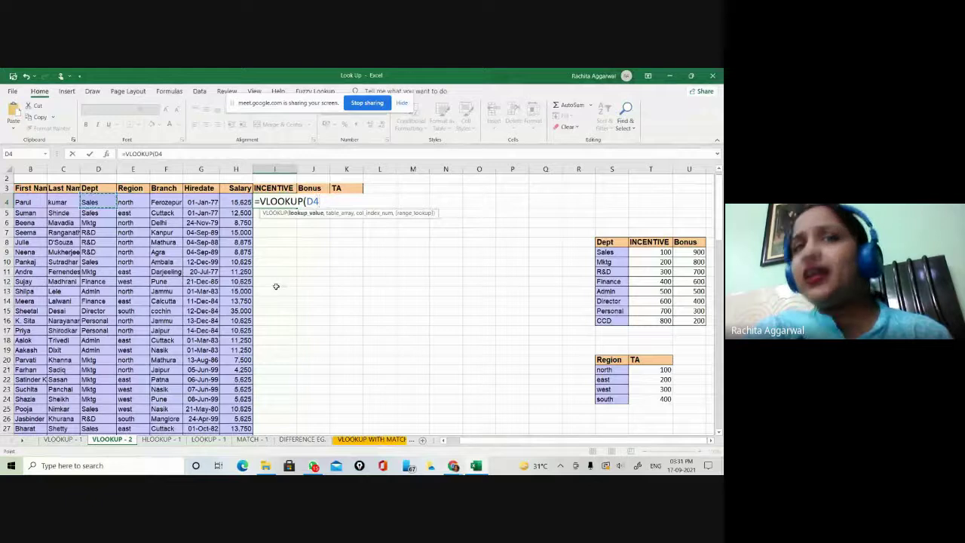
type(",")
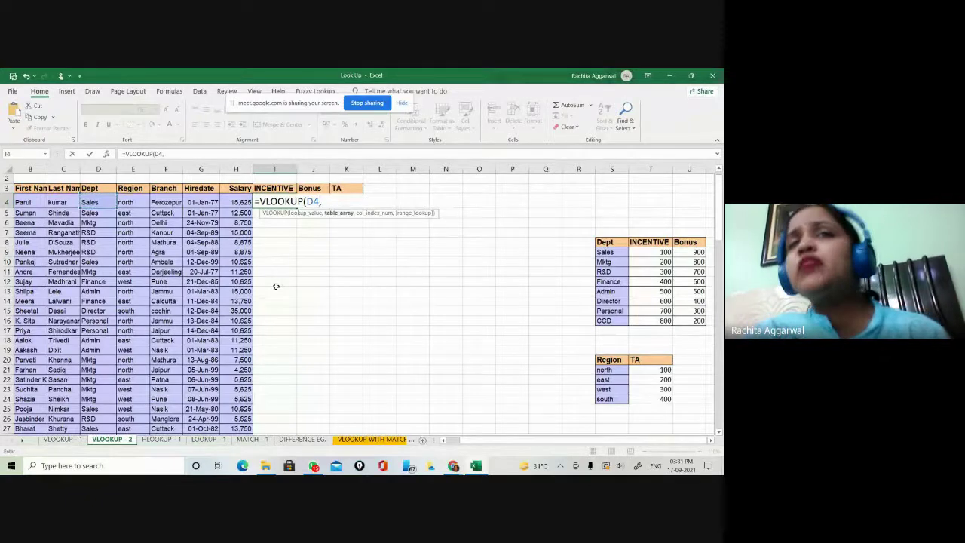
left_click_drag(611, 244, 690, 320)
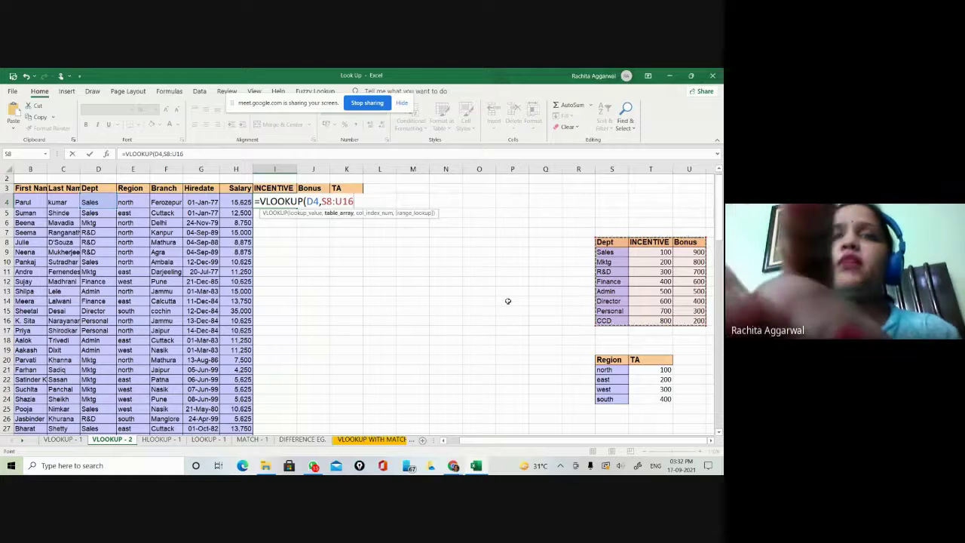
key("F4")
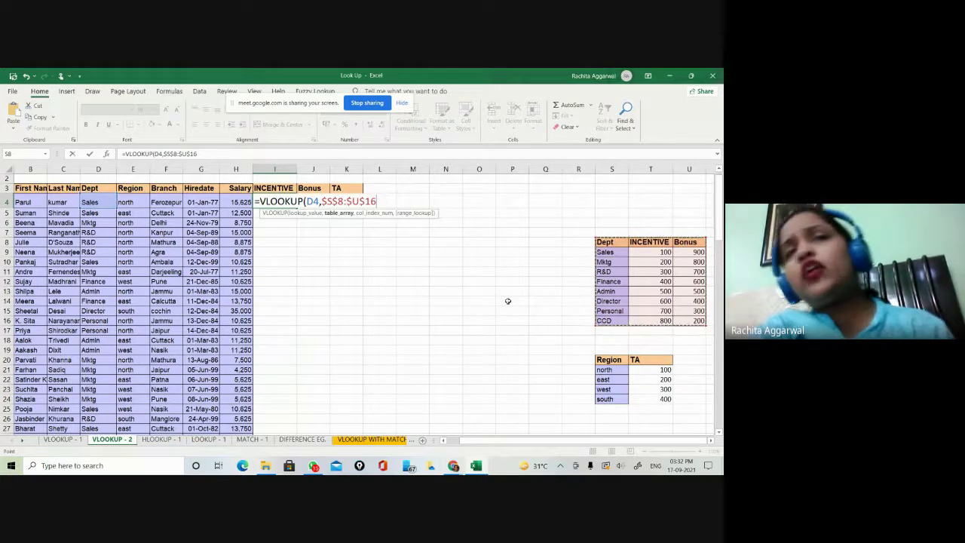
Step: Replace the locked table array in the I4 formula with the relative Dept table range S8:U16
key("BackSpace")
key("BackSpace")
key("BackSpace")
key("BackSpace")
key("BackSpace")
key("BackSpace")
key("BackSpace")
key("BackSpace")
key("BackSpace")
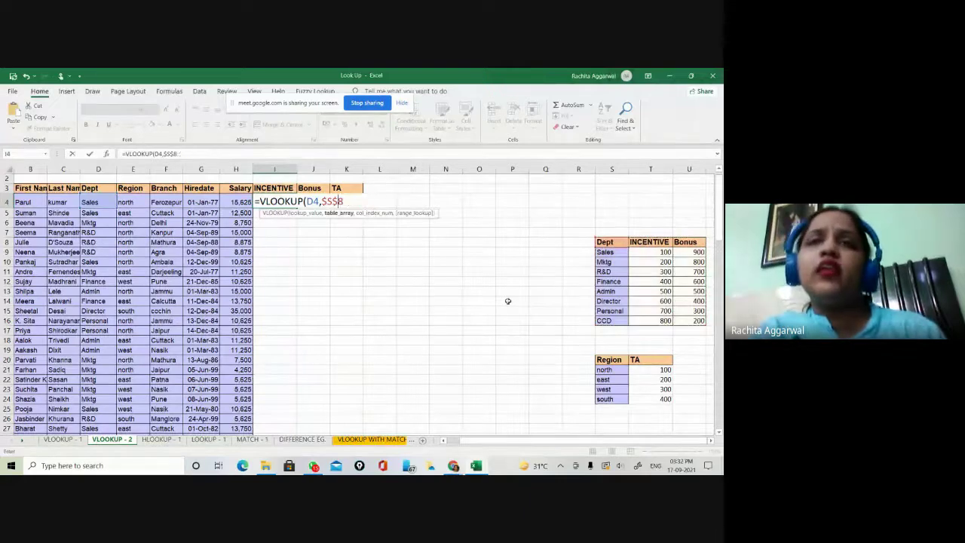
key("BackSpace")
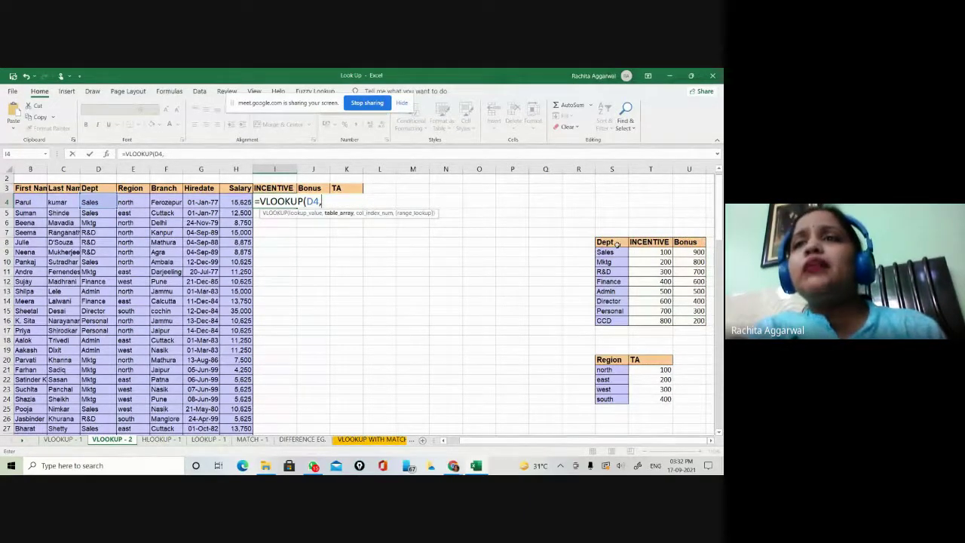
left_click(615, 243)
left_click_drag(617, 244, 693, 321)
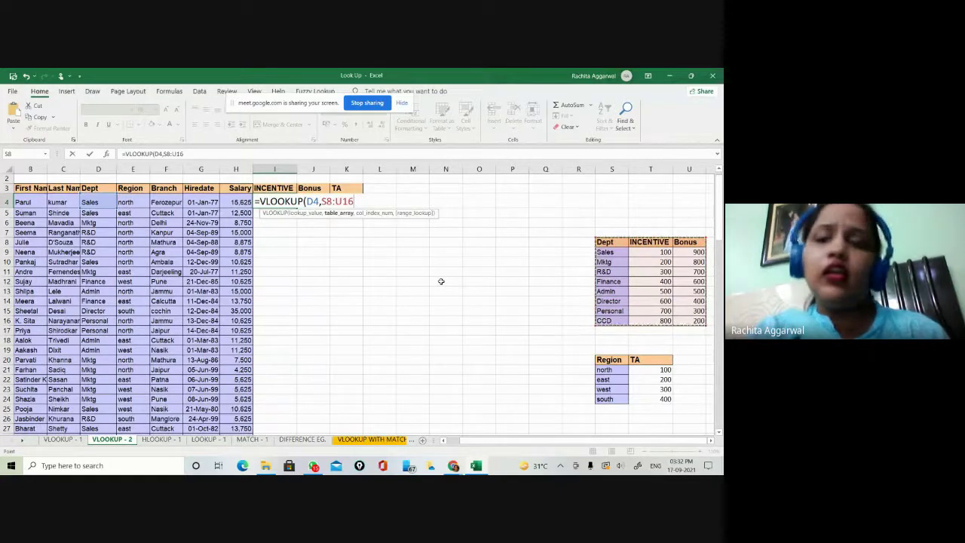
Step: Complete the I4 VLOOKUP with column index 2 and range lookup 0, and enter the formula
type(",")
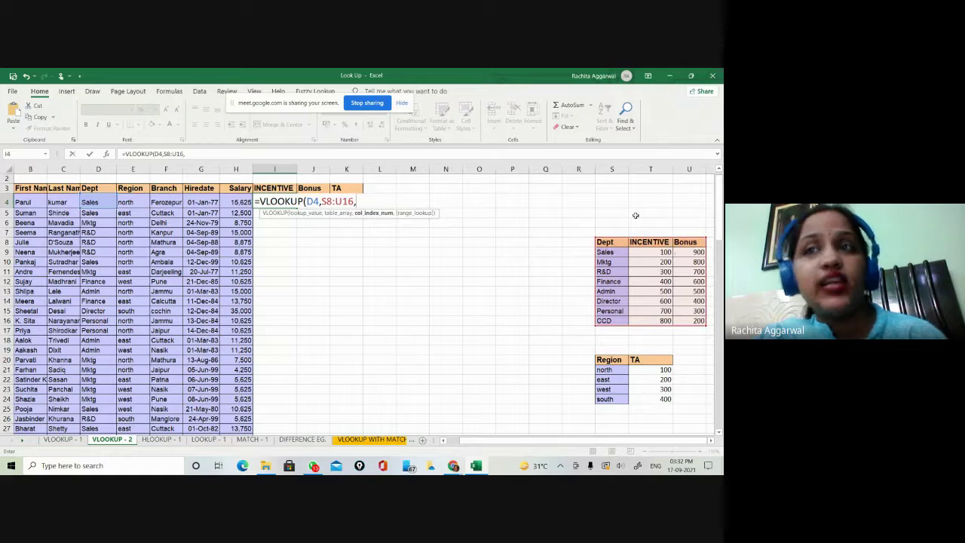
type("2")
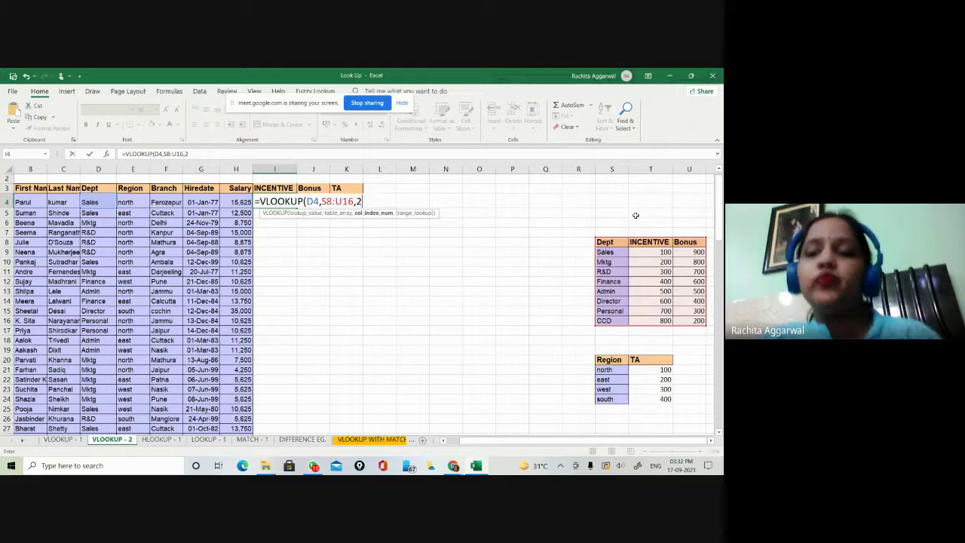
type(",")
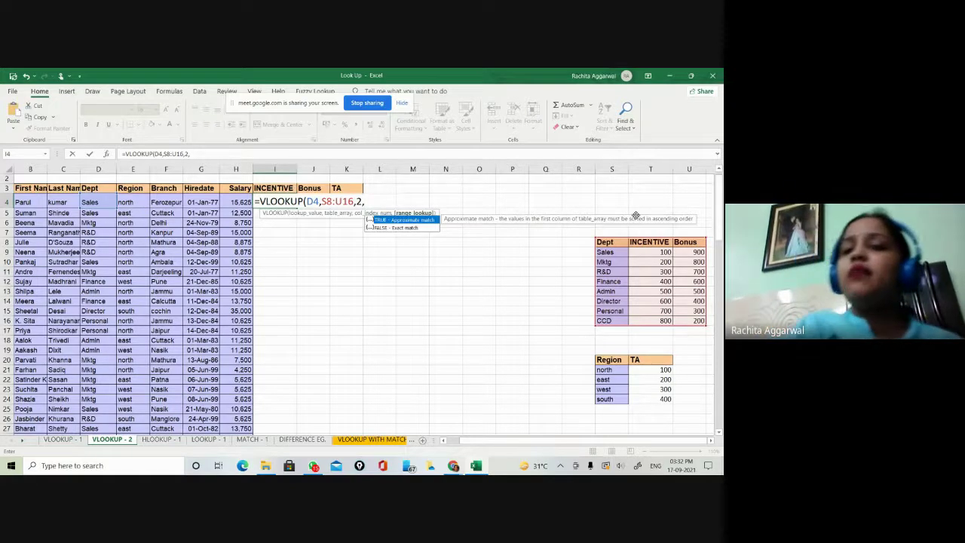
type("0")
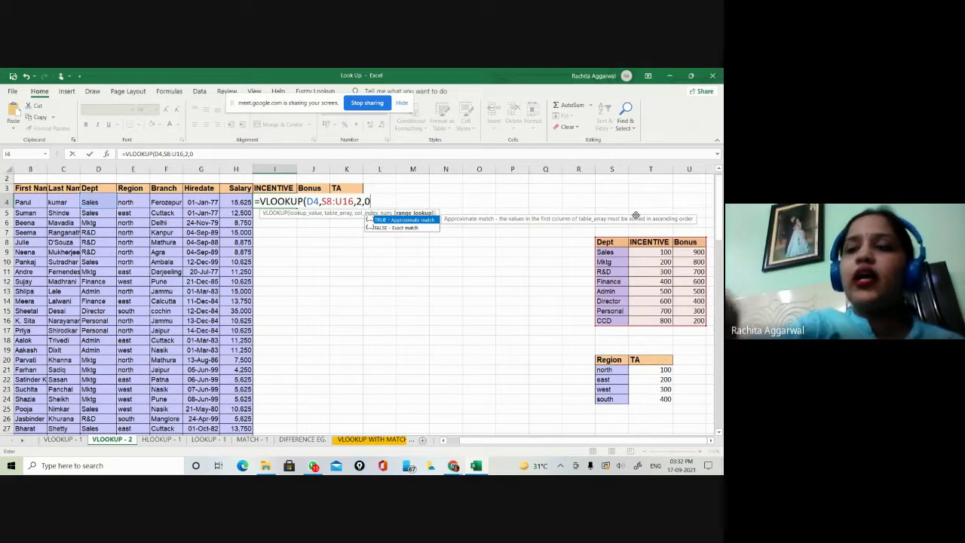
type(")")
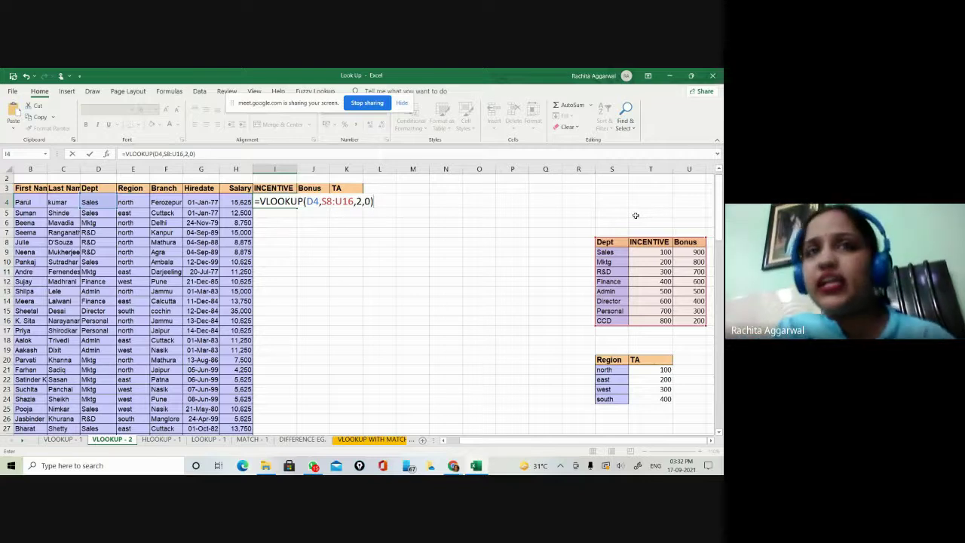
key("Return")
key("Up")
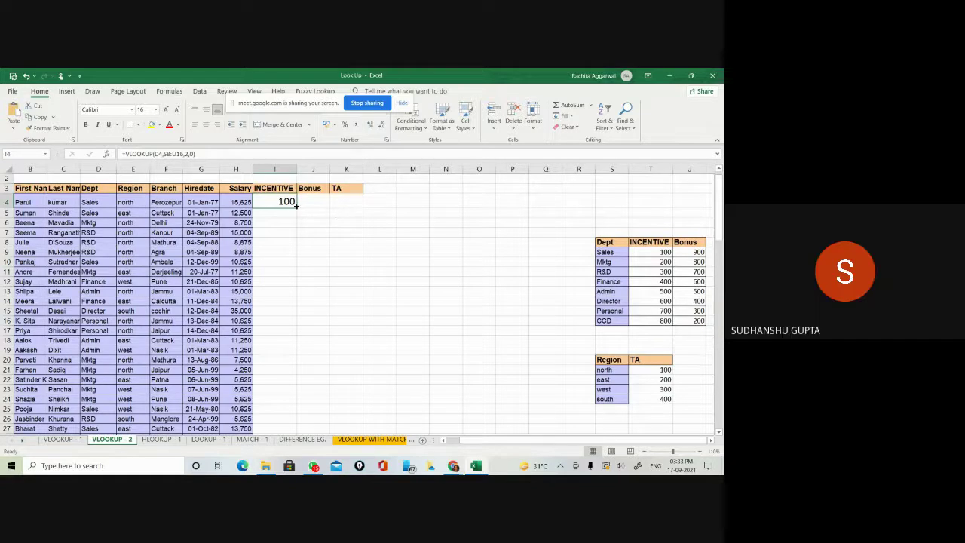
Step: Copy the I4 formula down to I9 and open the formula in I8 to inspect its shifted table array
left_click_drag(296, 204, 293, 253)
left_click(358, 348)
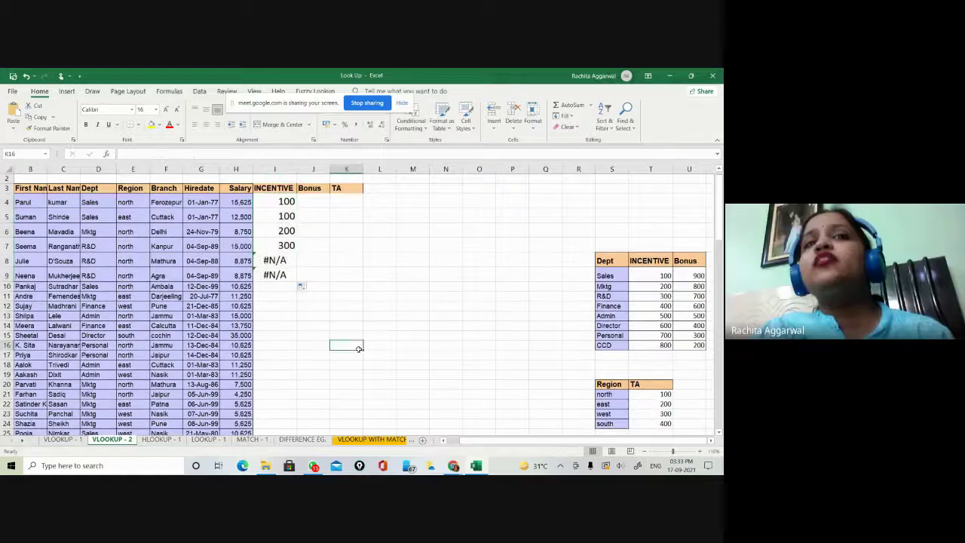
left_click(287, 261)
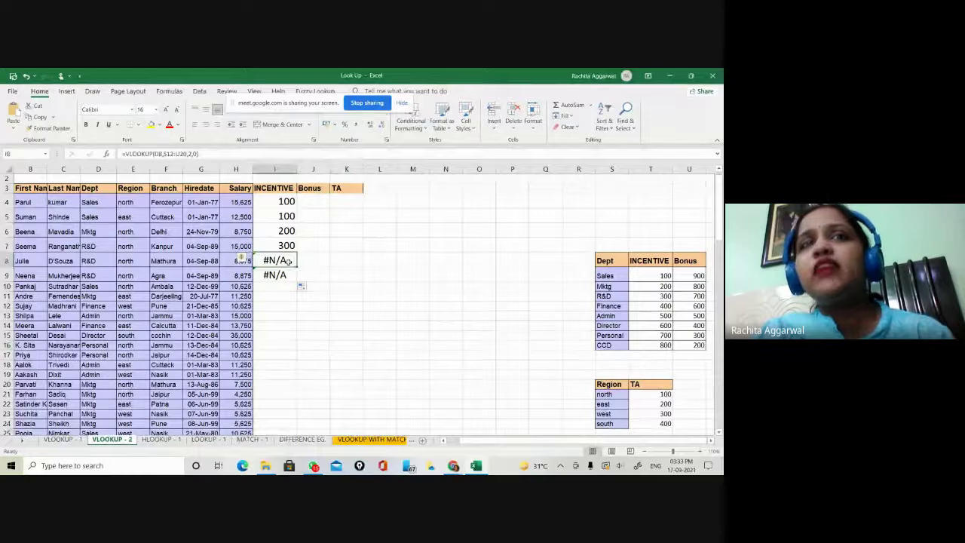
double_click(290, 261)
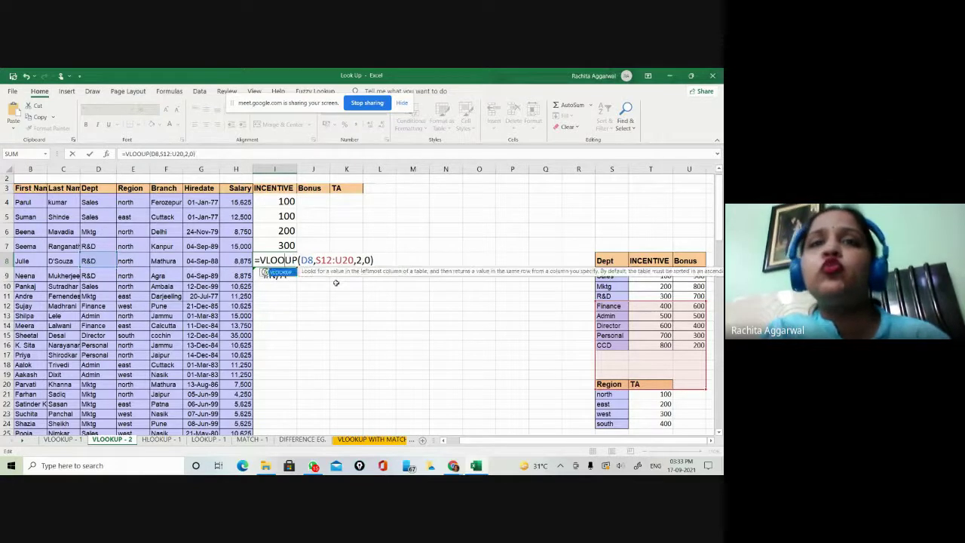
key("BackSpace")
key("BackSpace")
key("BackSpace")
key("BackSpace")
key("BackSpace")
key("BackSpace")
key("BackSpace")
key("BackSpace")
key("BackSpace")
key("BackSpace")
key("BackSpace")
key("BackSpace")
key("BackSpace")
key("BackSpace")
key("BackSpace")
key("BackSpace")
key("BackSpace")
key("BackSpace")
key("BackSpace")
key("BackSpace")
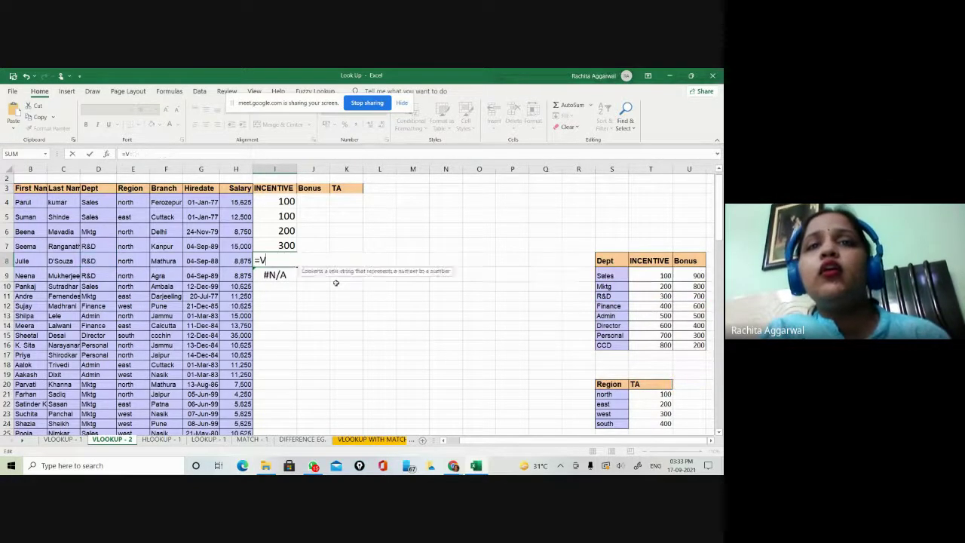
key("Escape")
Step: Clear the formulas from I5:I9 and lock the table array in the I4 formula as $S$8:$U$16
left_click_drag(286, 219, 293, 278)
key("Delete")
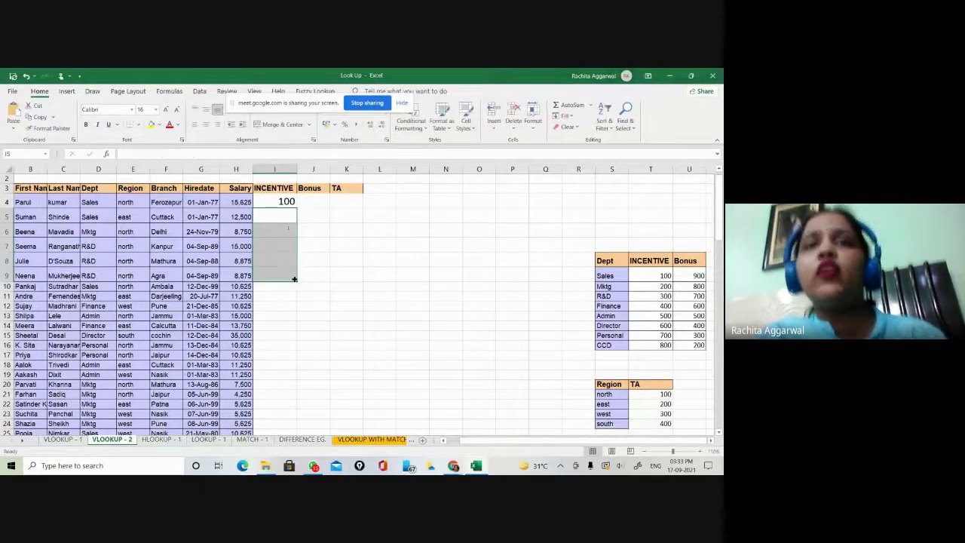
double_click(276, 202)
left_click(319, 201)
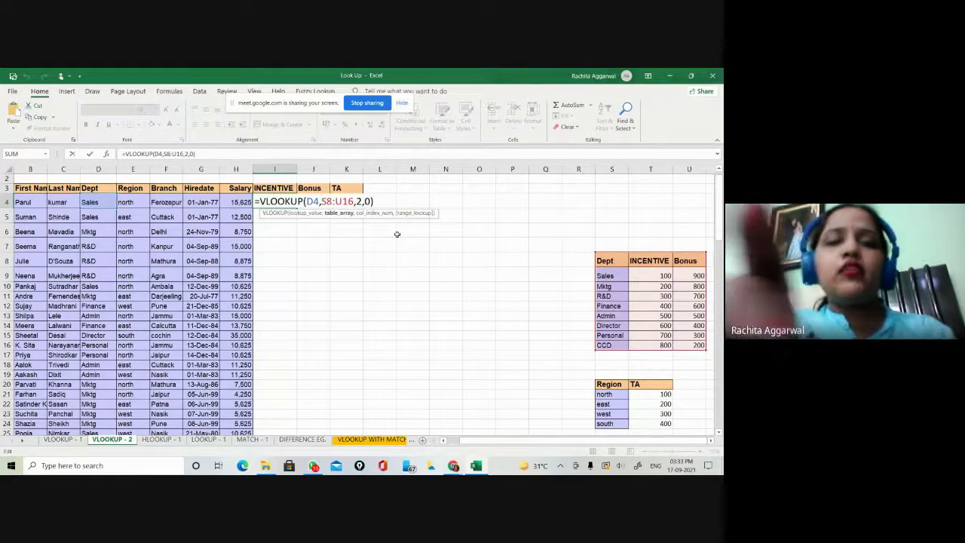
key("F4")
key("Right")
key("Right")
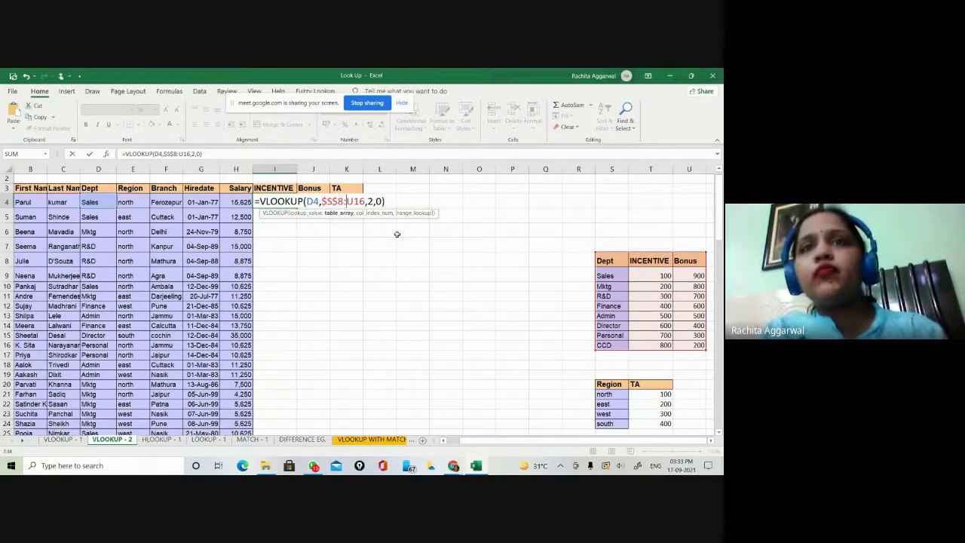
key("F4")
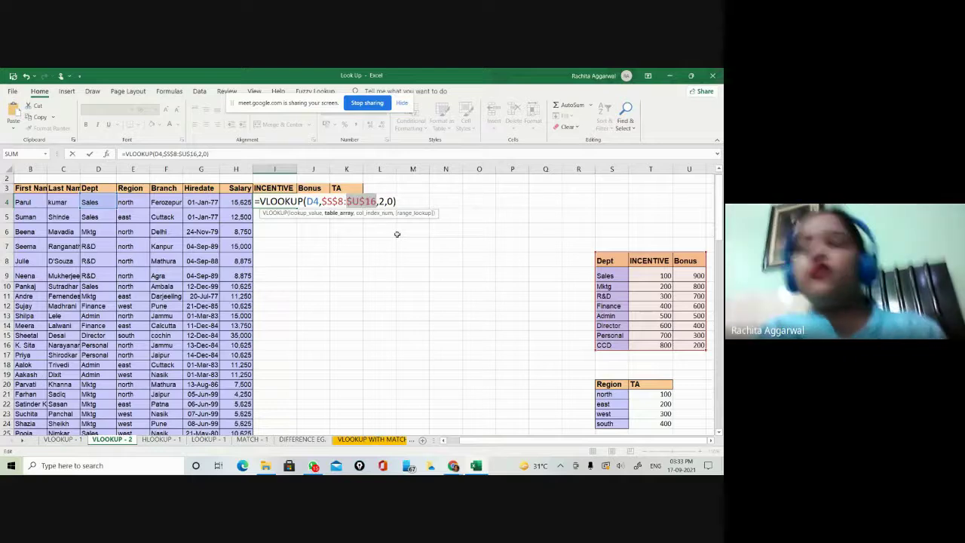
key("Return")
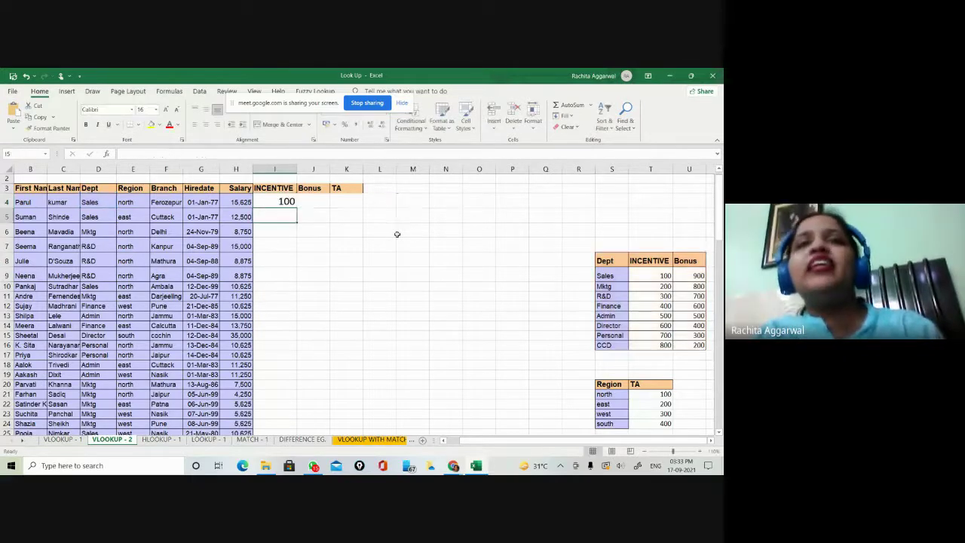
Step: Fill the I4 formula down the entire INCENTIVE column for all employees
left_click(286, 201)
double_click(297, 210)
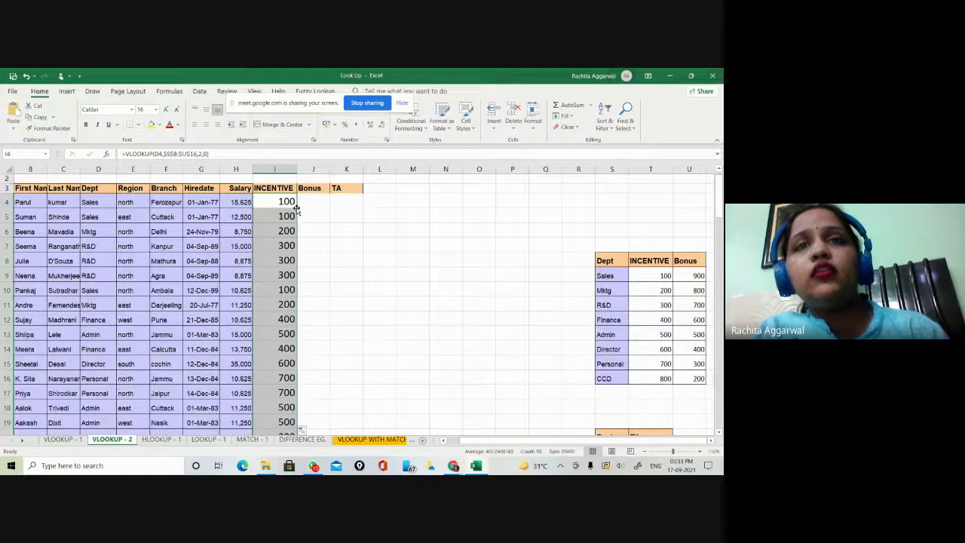
scroll(358, 289, "down", 9)
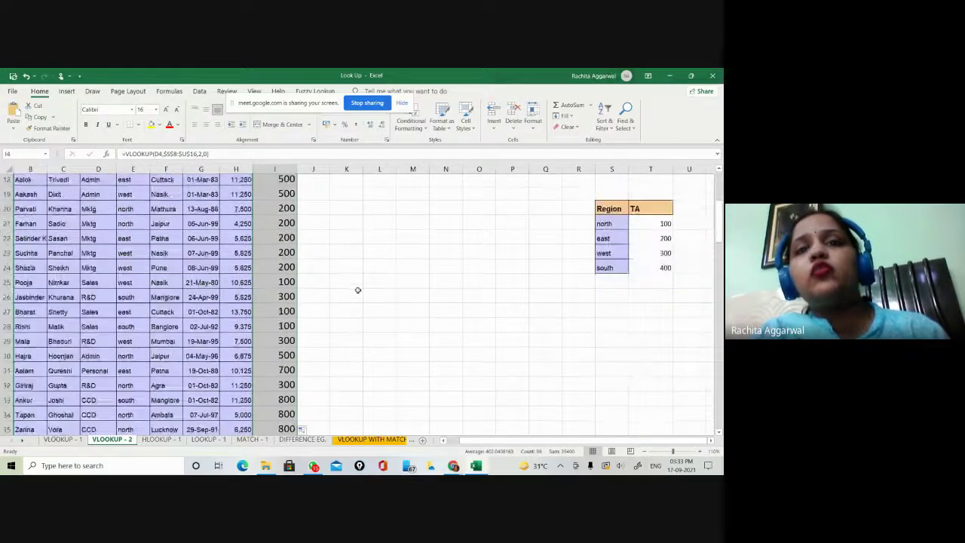
scroll(359, 290, "down", 1)
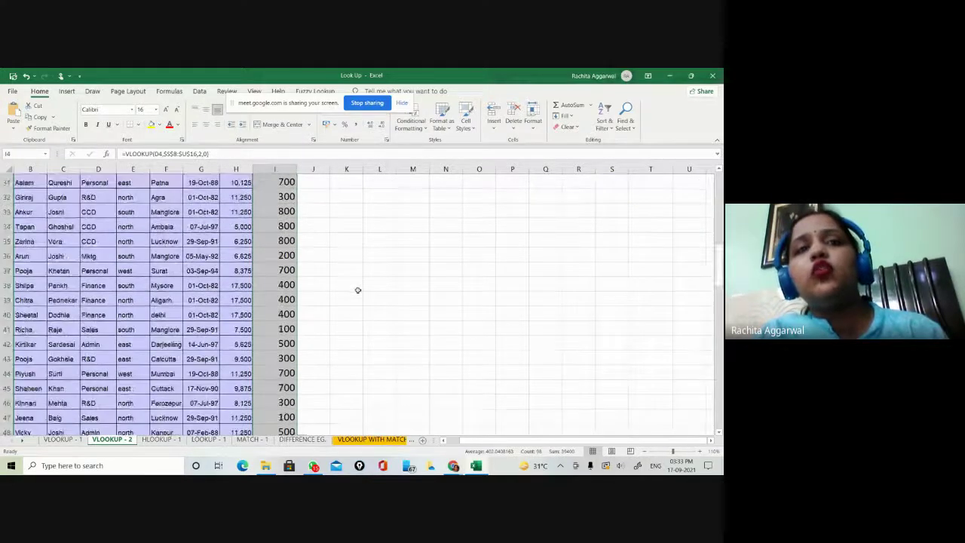
Step: Check the incentive looked up for the R&D employee in row 43 against the R&D entry in the Dept table
left_click(399, 361)
left_click(99, 357)
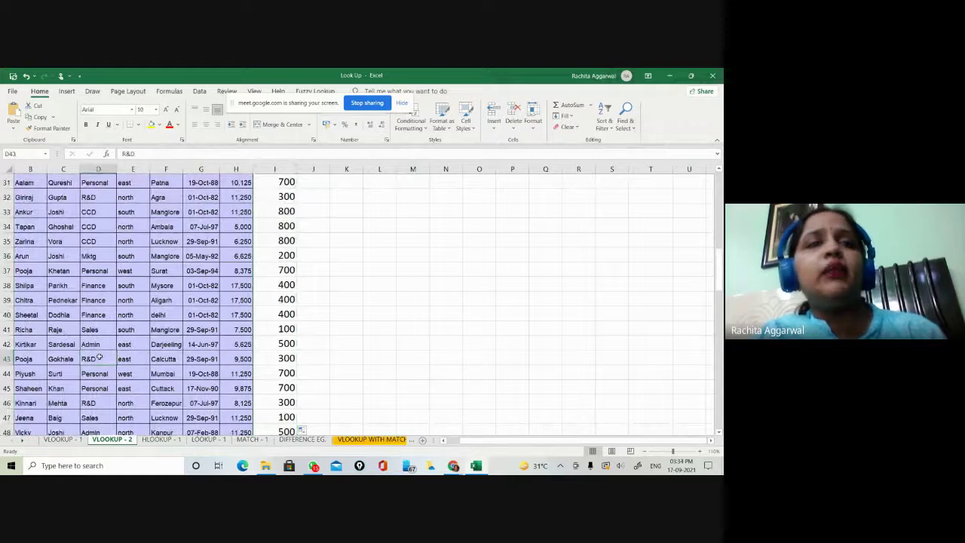
key("Right")
key("Right")
key("Right")
key("Right")
key("Right")
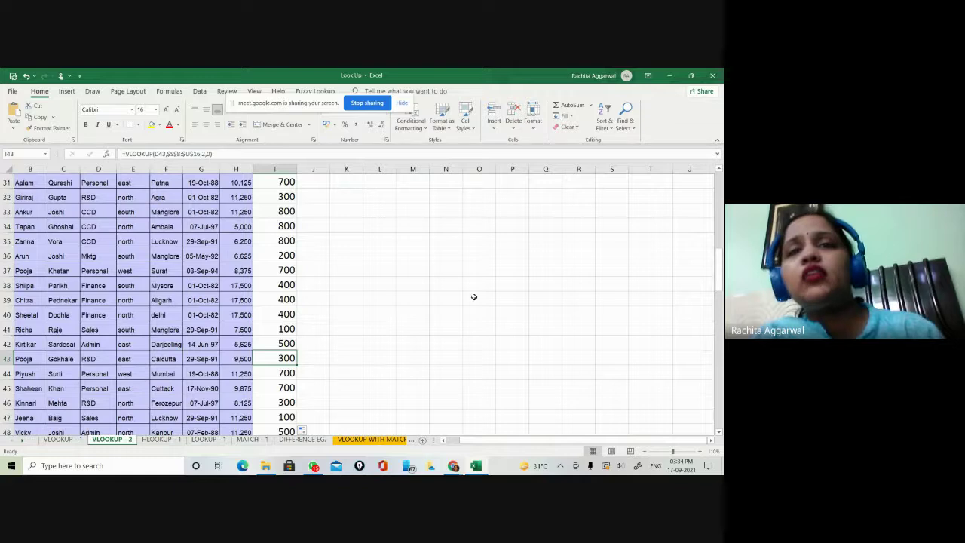
scroll(475, 297, "up", 9)
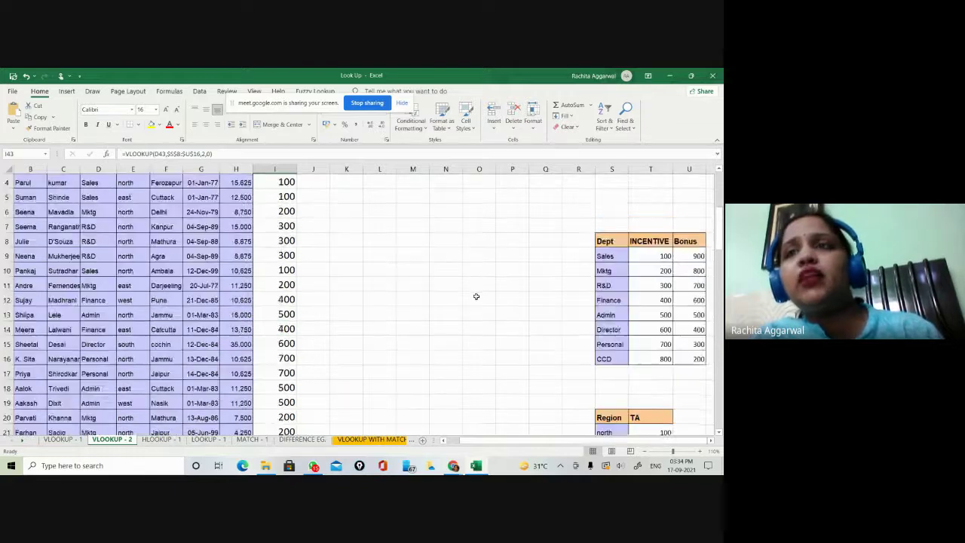
left_click(610, 284)
key("Right")
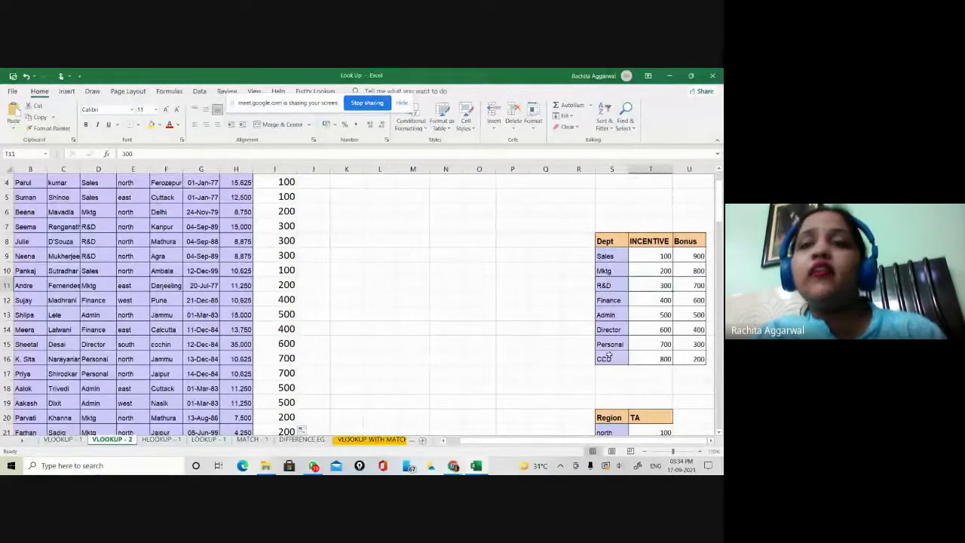
scroll(521, 443, "left", 1)
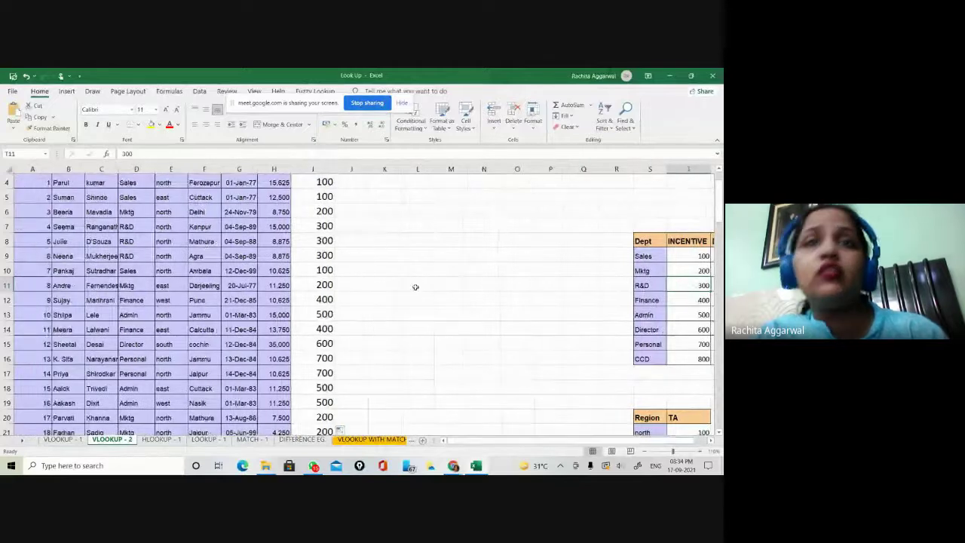
scroll(405, 280, "up", 1)
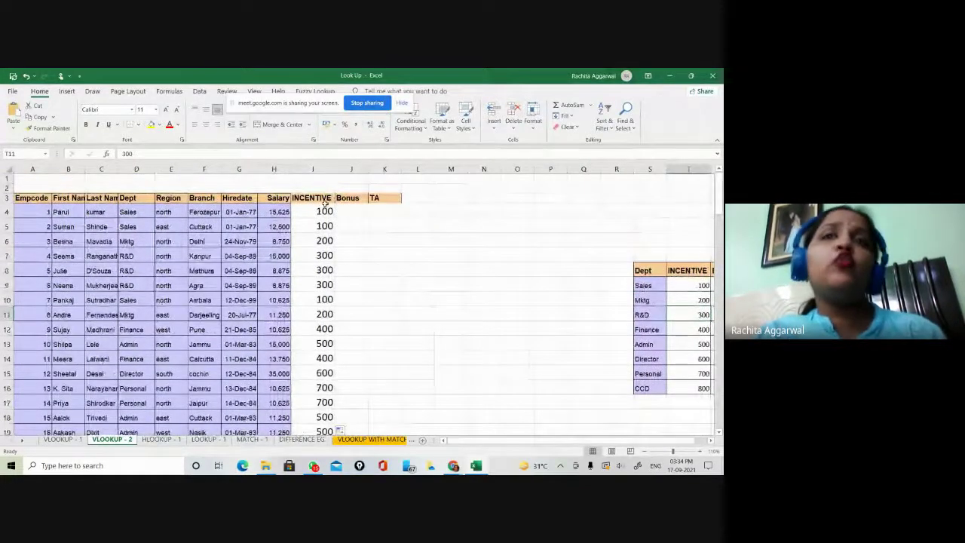
left_click(317, 211)
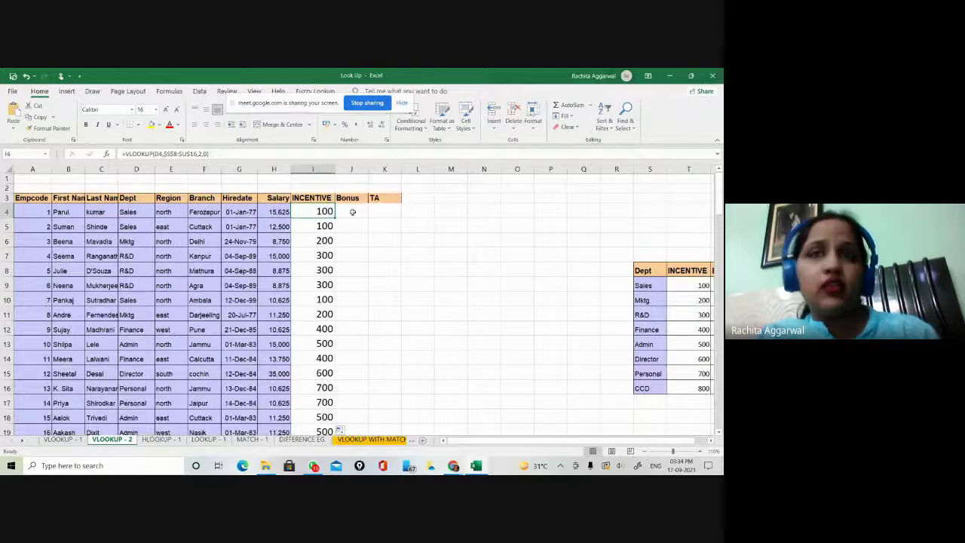
Step: Select the first Bonus cell, J4, and look in on the Google Meet call before returning to the Excel workbook
left_click(355, 212)
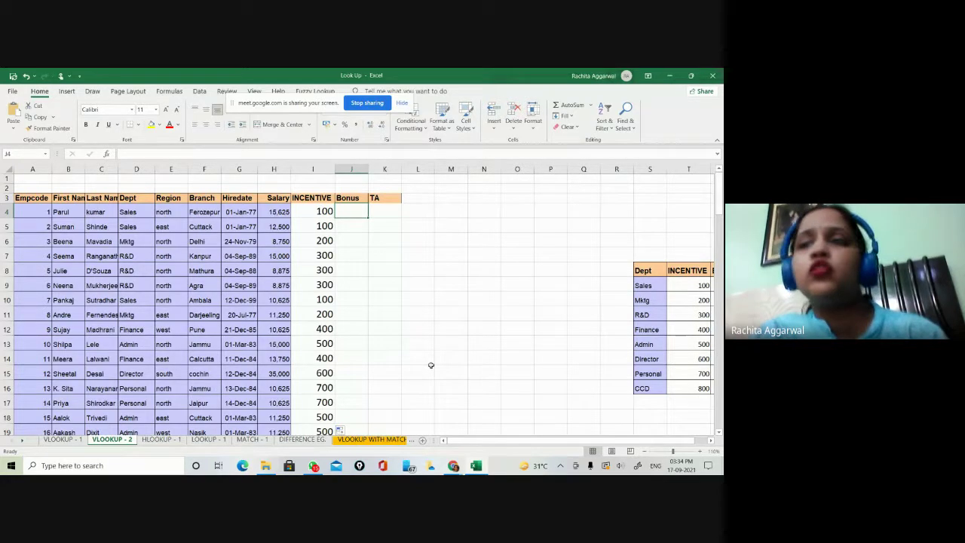
left_click(454, 466)
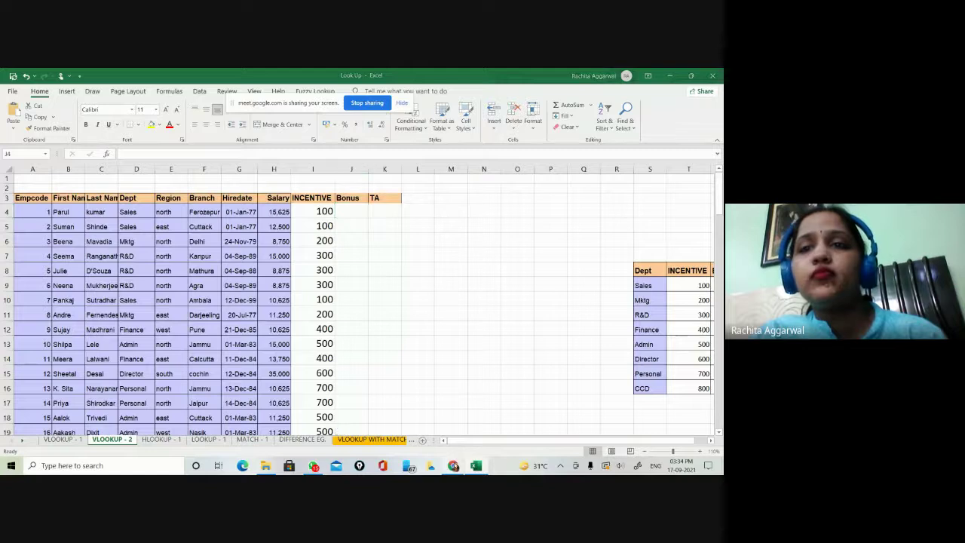
left_click(422, 427)
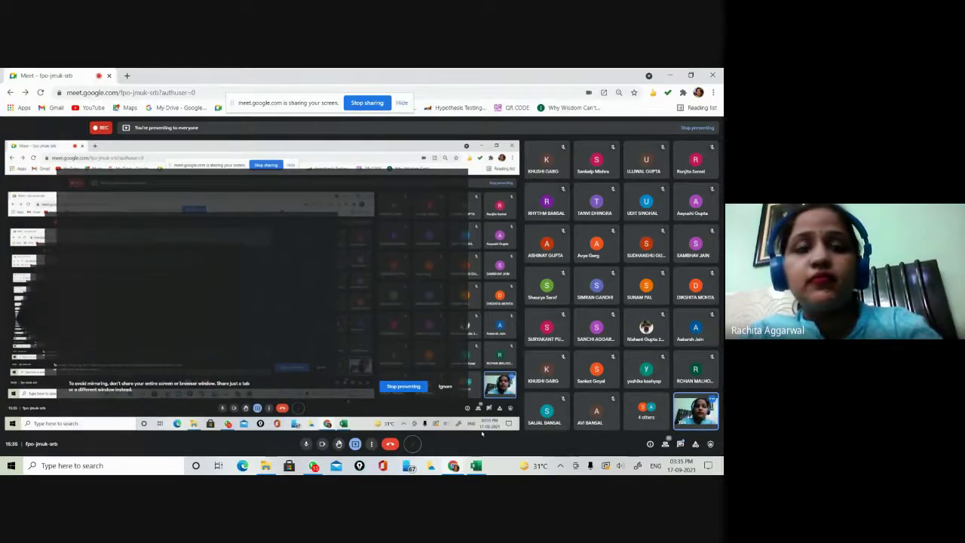
key("alt+Tab")
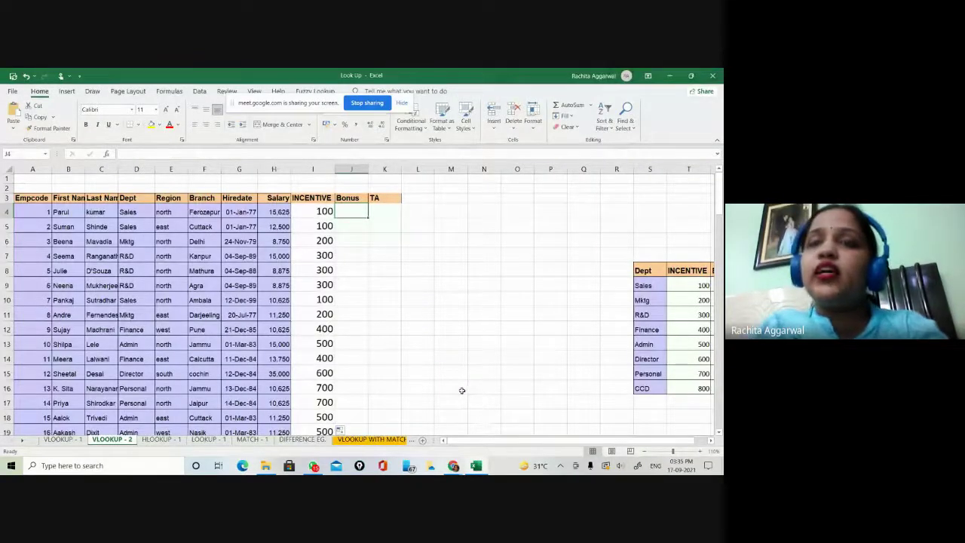
Step: Enter =VLOOKUP(D4,$S$8:$U$16,3,0) in J4 to look up the first employee's bonus from the Dept table
type("=v")
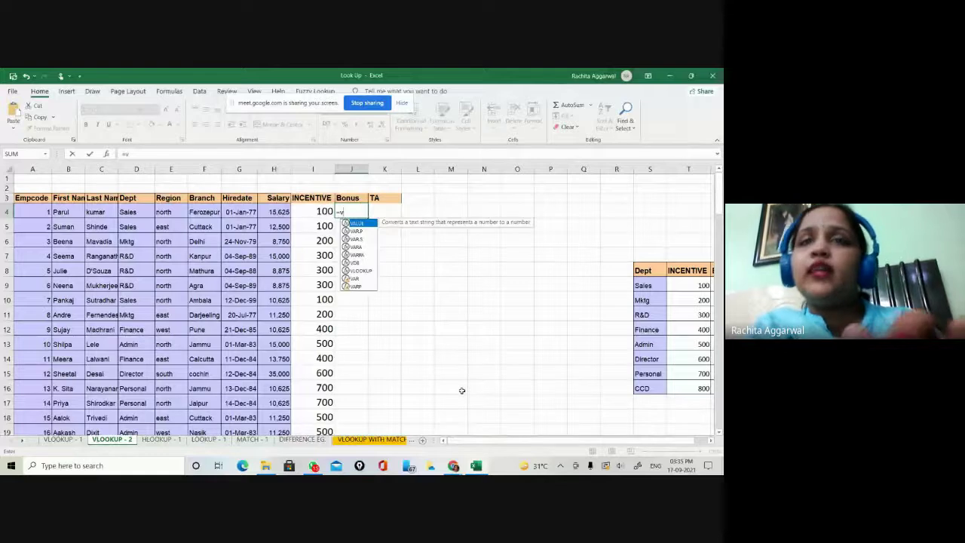
double_click(363, 270)
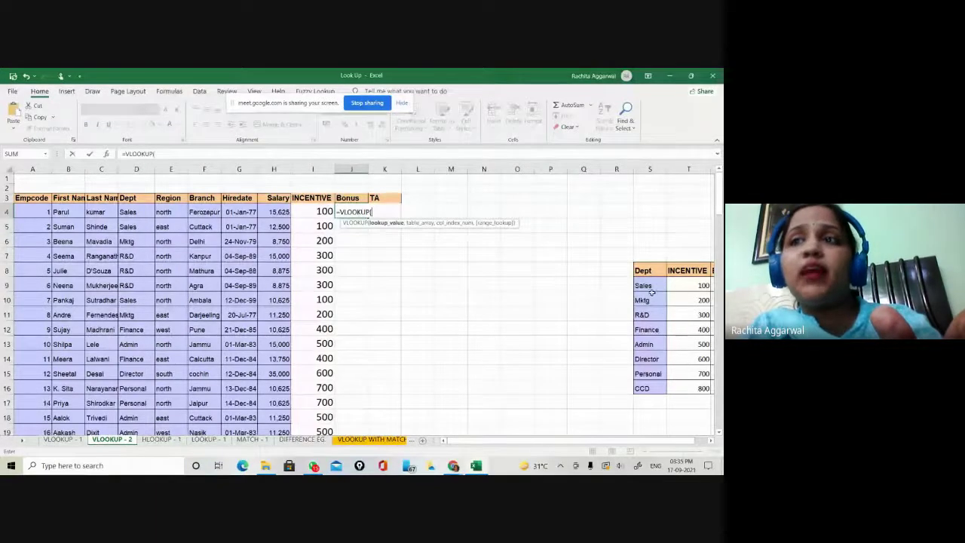
left_click(139, 212)
type(",")
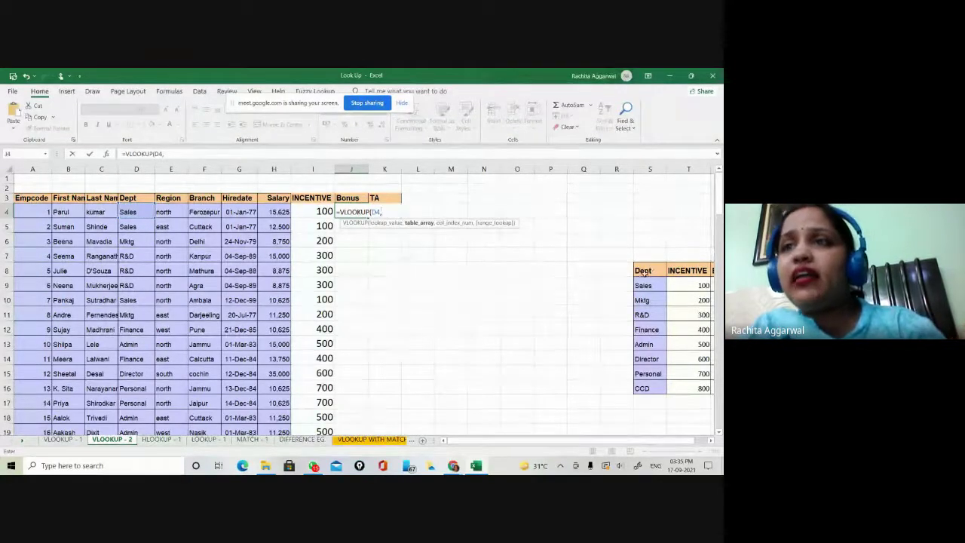
left_click_drag(645, 271, 667, 388)
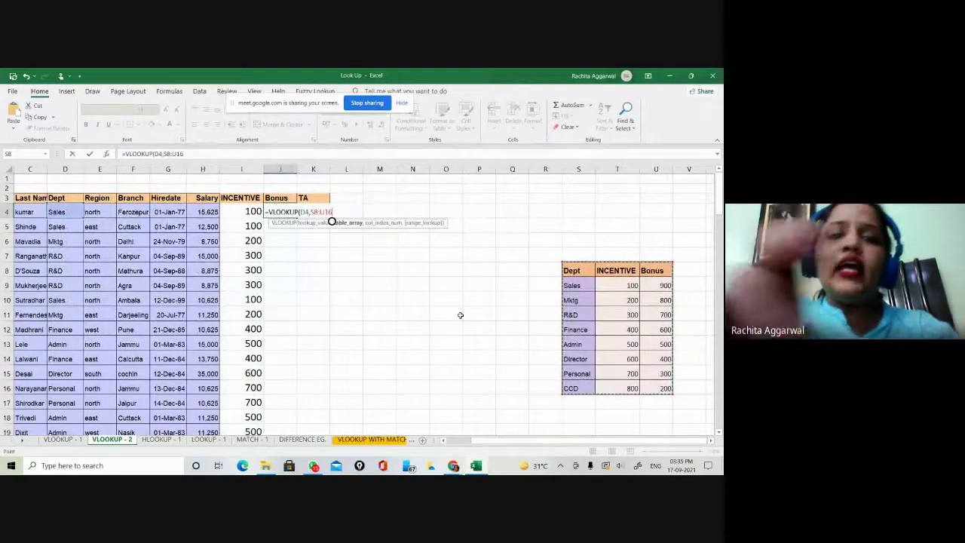
key("F4")
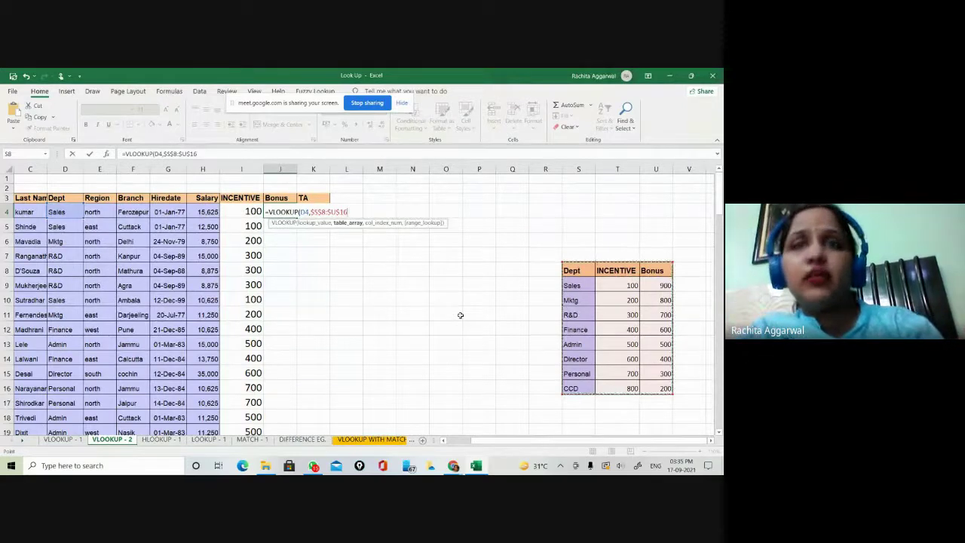
type(",")
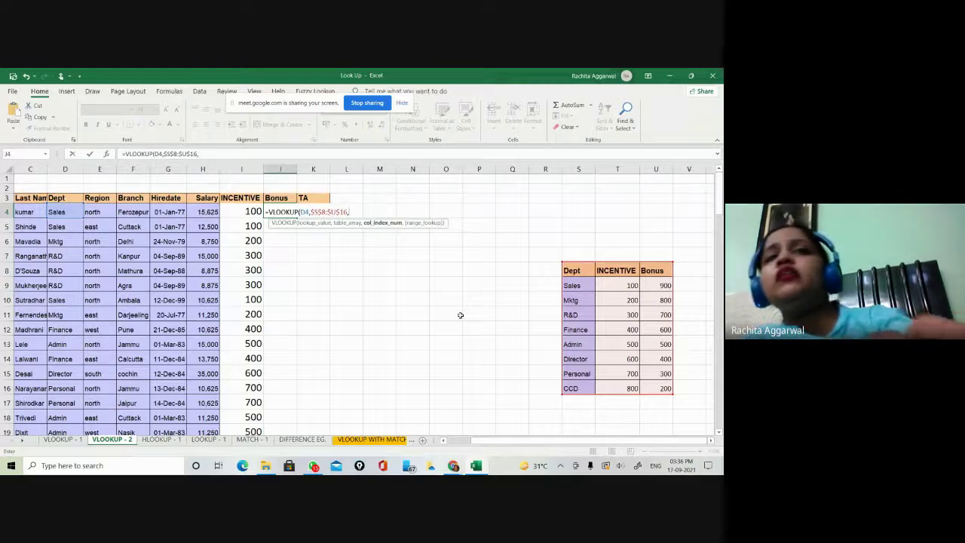
type("3,")
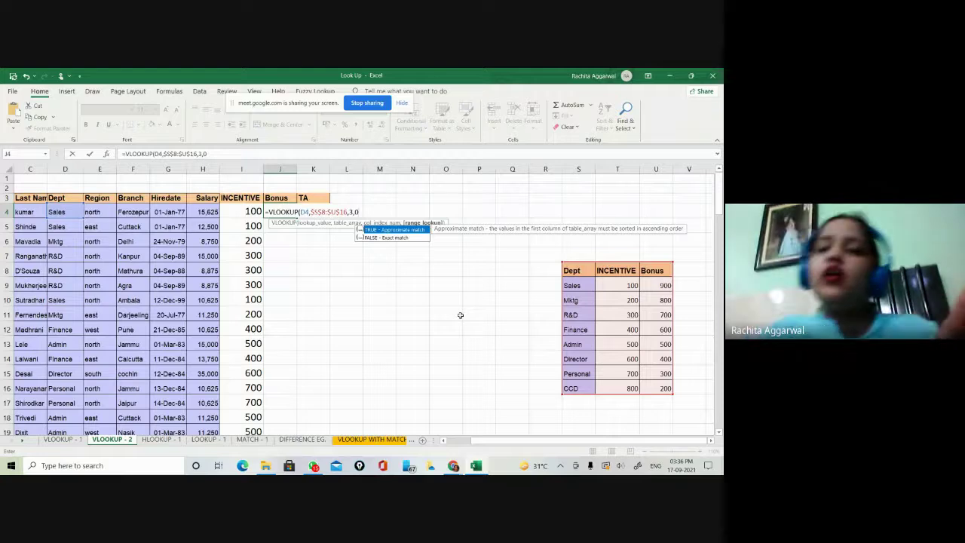
type("0)")
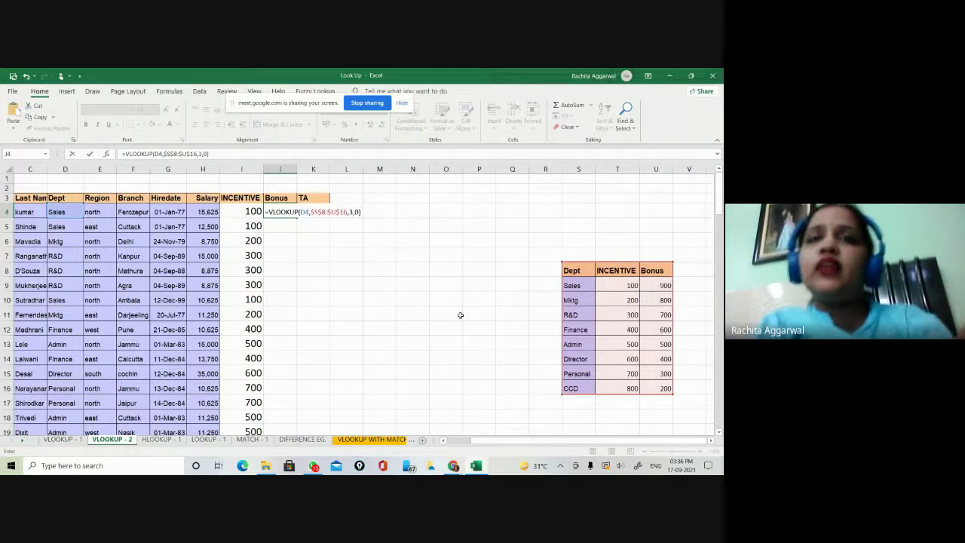
key("Return")
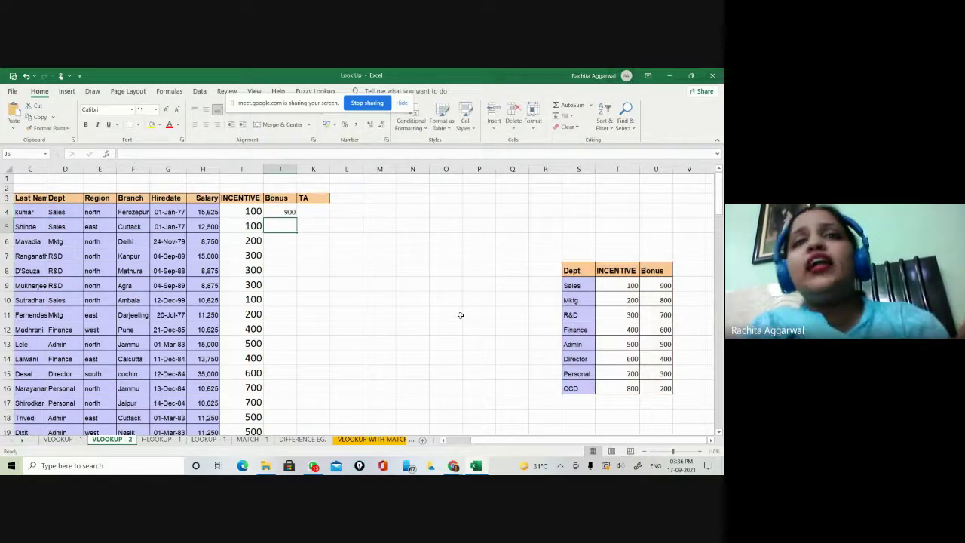
Step: Fill the J4 formula down the entire Bonus column and review the bonuses across the employee list
left_click(285, 212)
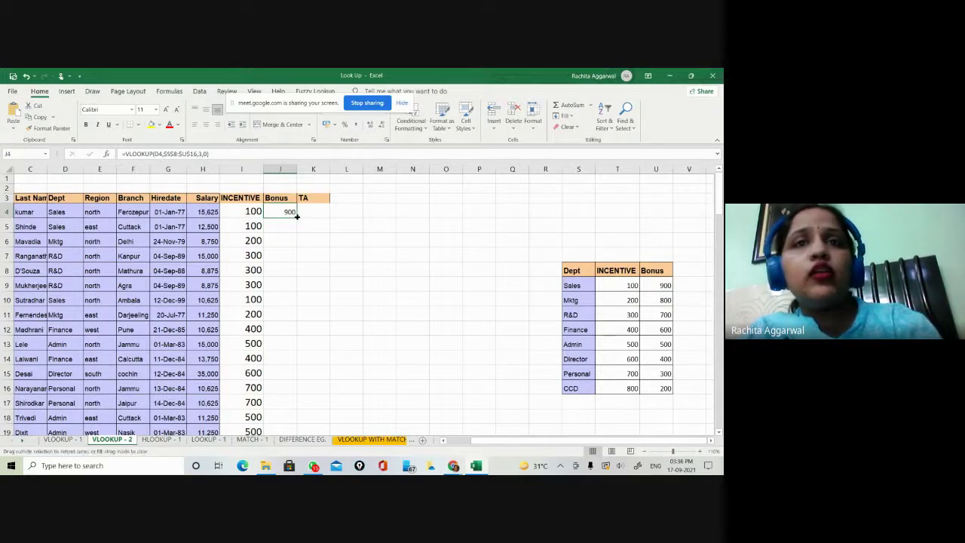
double_click(296, 216)
left_click(350, 331)
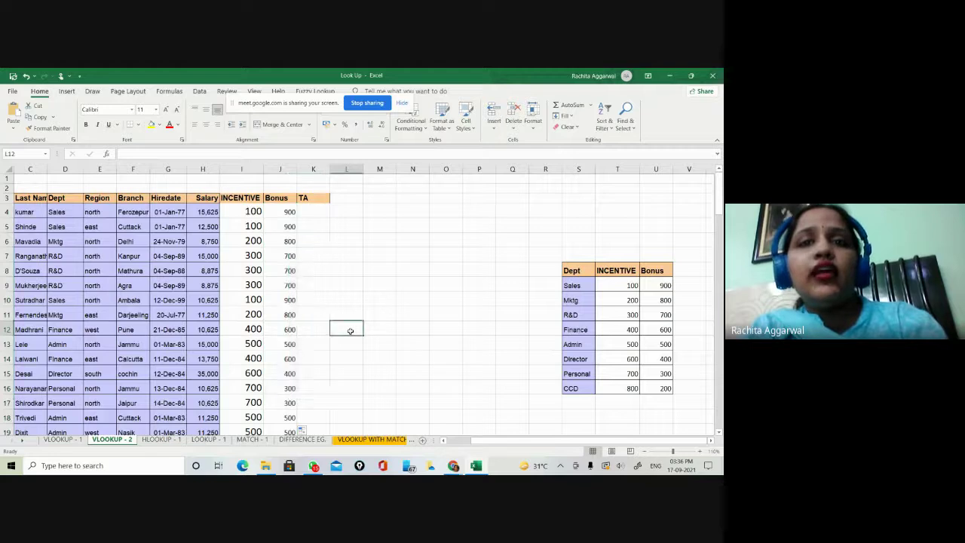
scroll(350, 331, "down", 11)
scroll(350, 331, "down", 10)
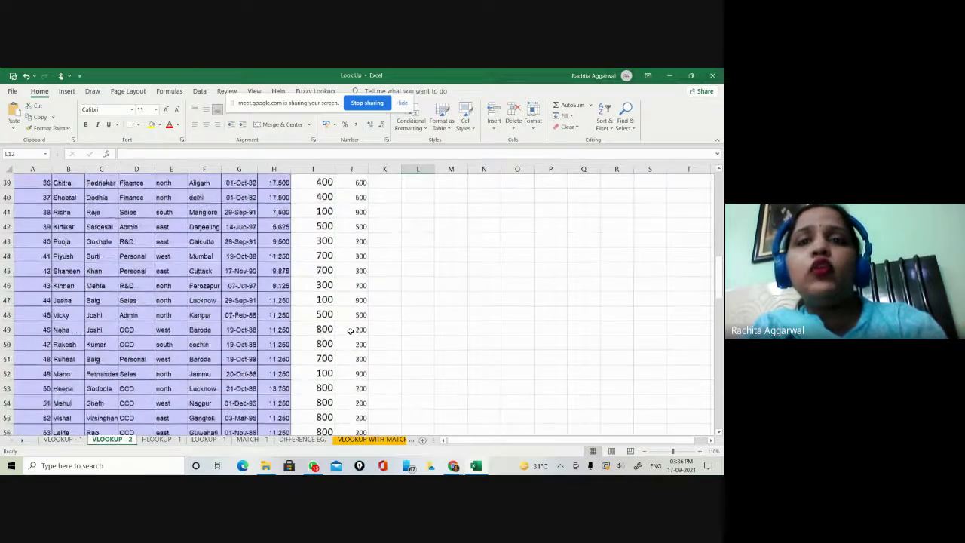
scroll(349, 331, "down", 12)
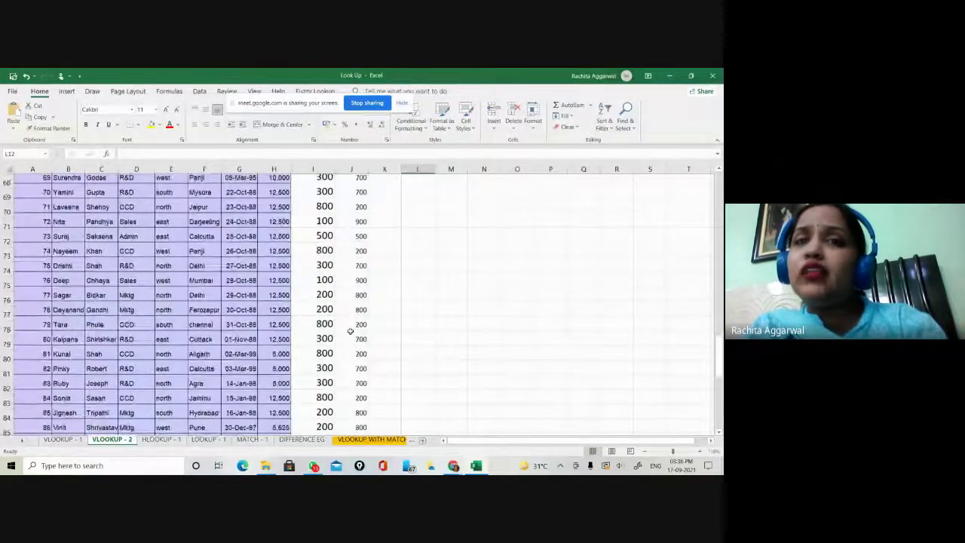
scroll(350, 331, "up", 11)
scroll(350, 331, "up", 20)
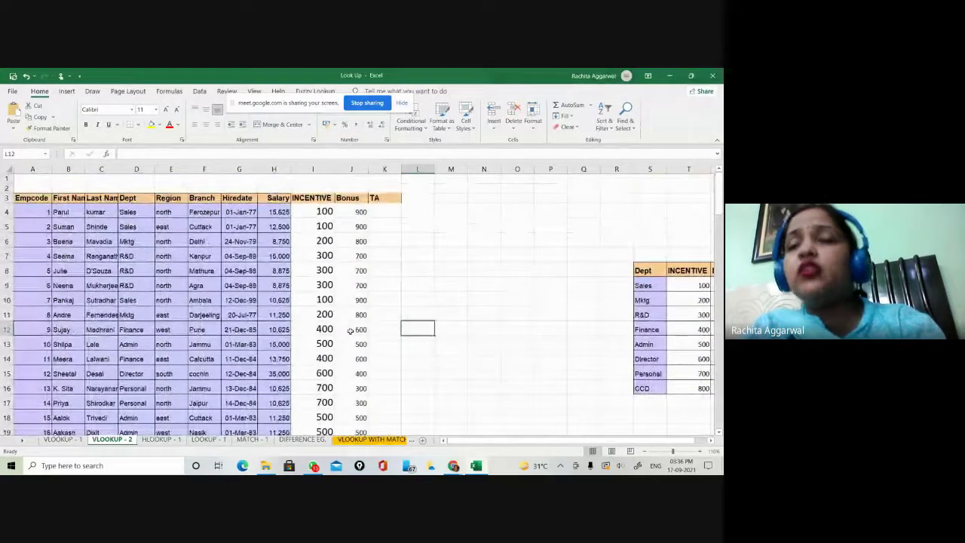
Step: Start a VLOOKUP in the first TA cell, K4, with lookup value E4 and the Region table locked as $S$20:$T$24
left_click(380, 214)
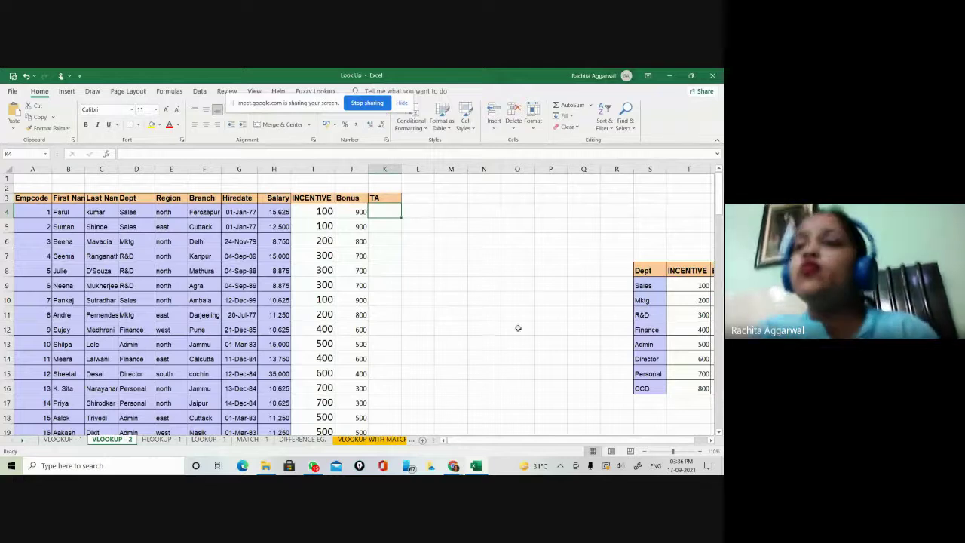
scroll(518, 328, "down", 4)
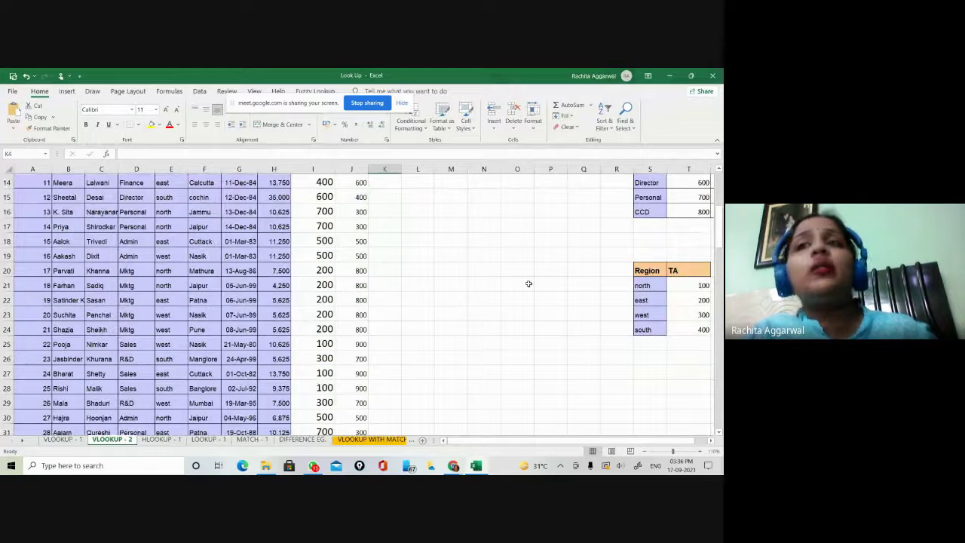
scroll(529, 284, "up", 2)
scroll(529, 283, "up", 2)
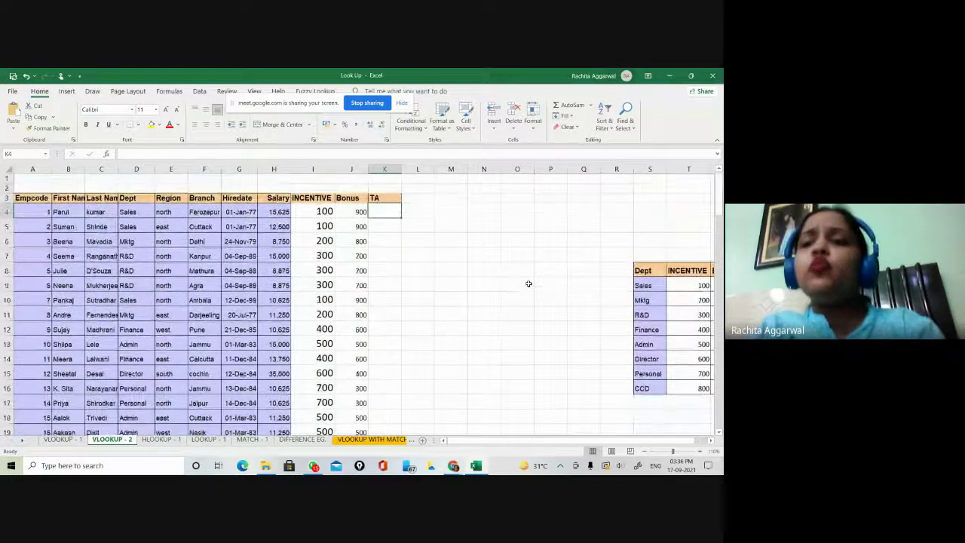
type("=v")
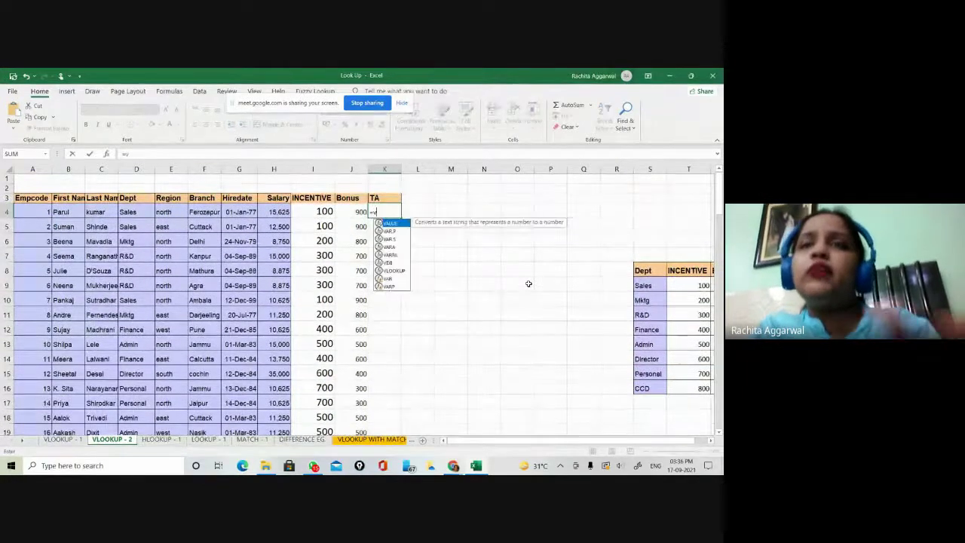
double_click(394, 270)
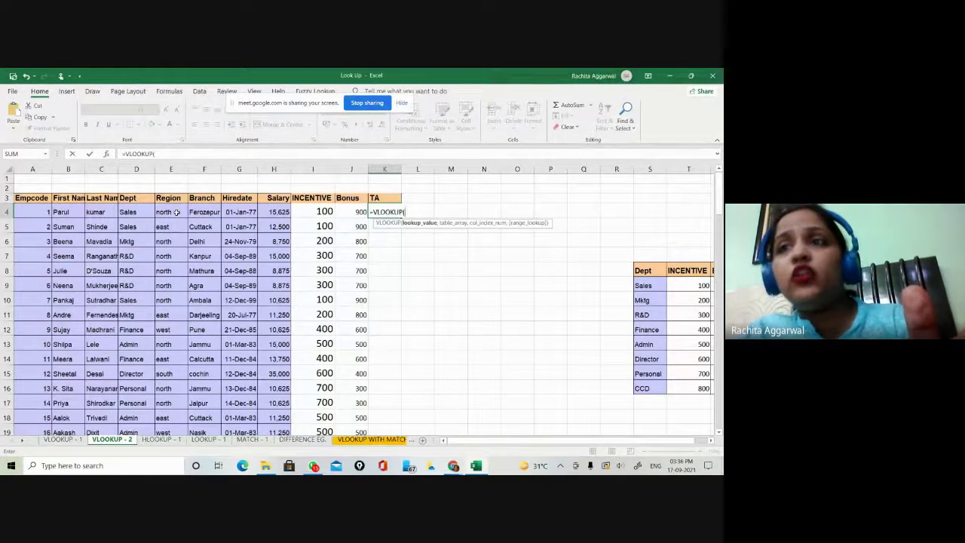
left_click(176, 212)
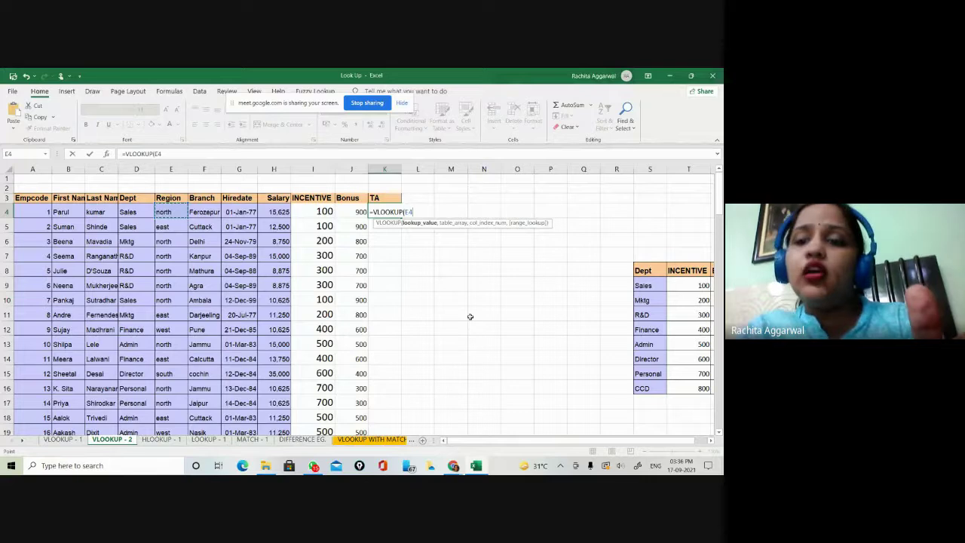
type(",")
scroll(570, 360, "down", 4)
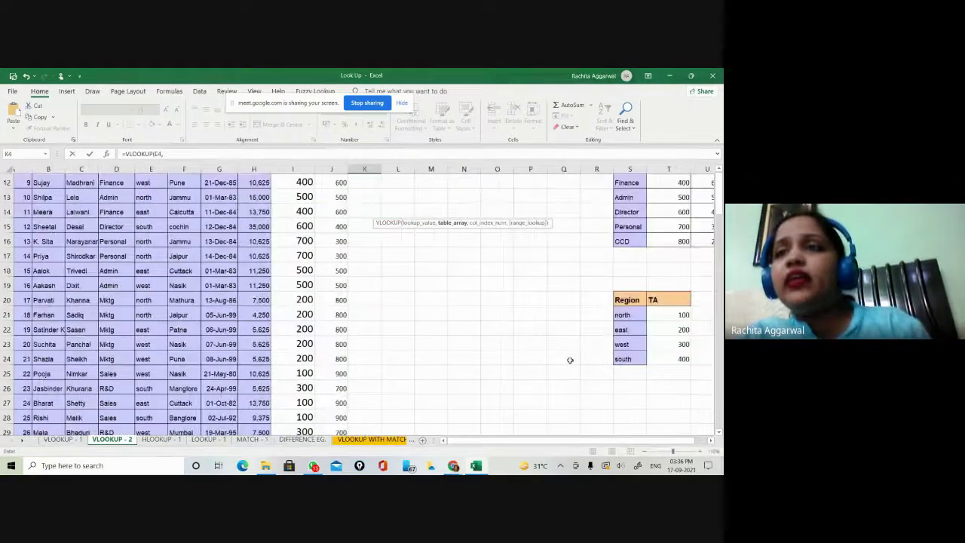
left_click_drag(645, 300, 683, 359)
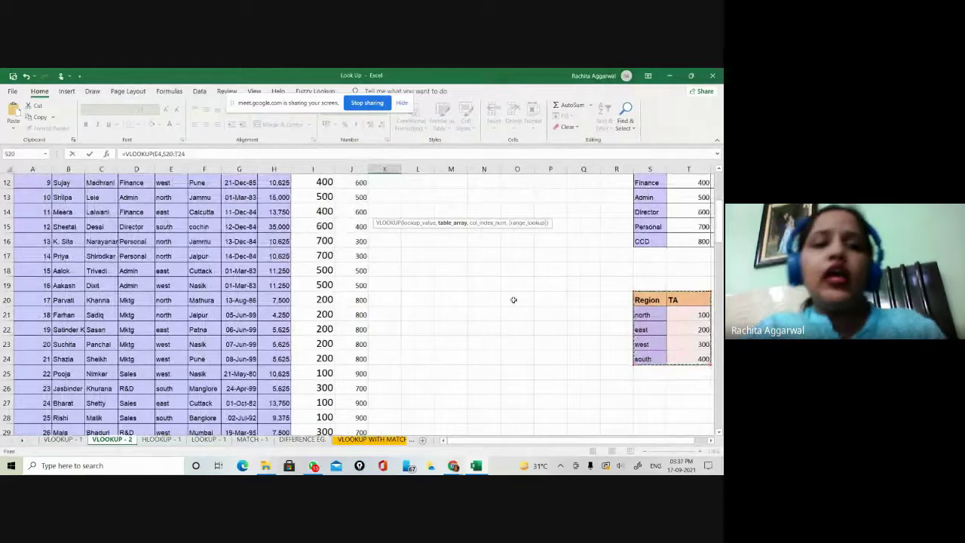
key("F4")
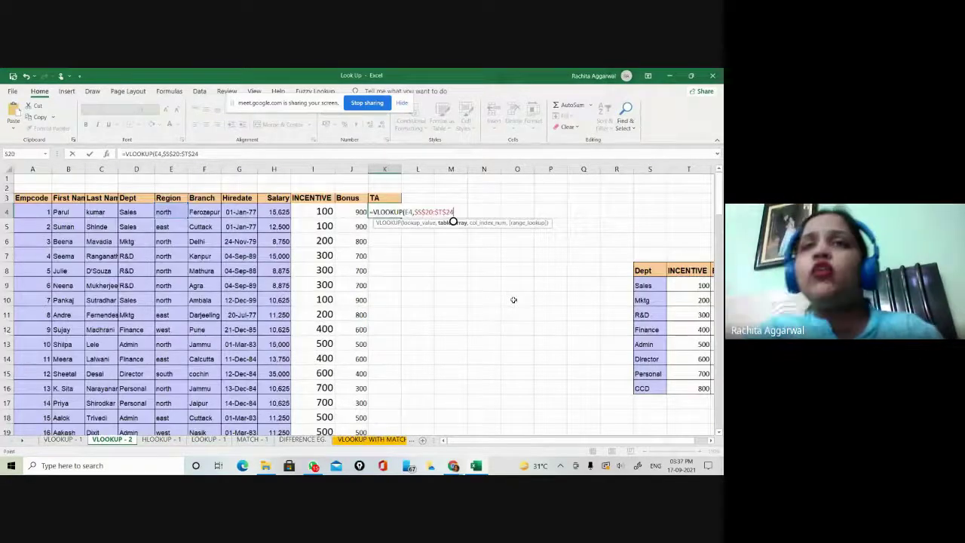
Step: Complete the K4 VLOOKUP with column index 2 and range lookup 0 for an exact match
type(",")
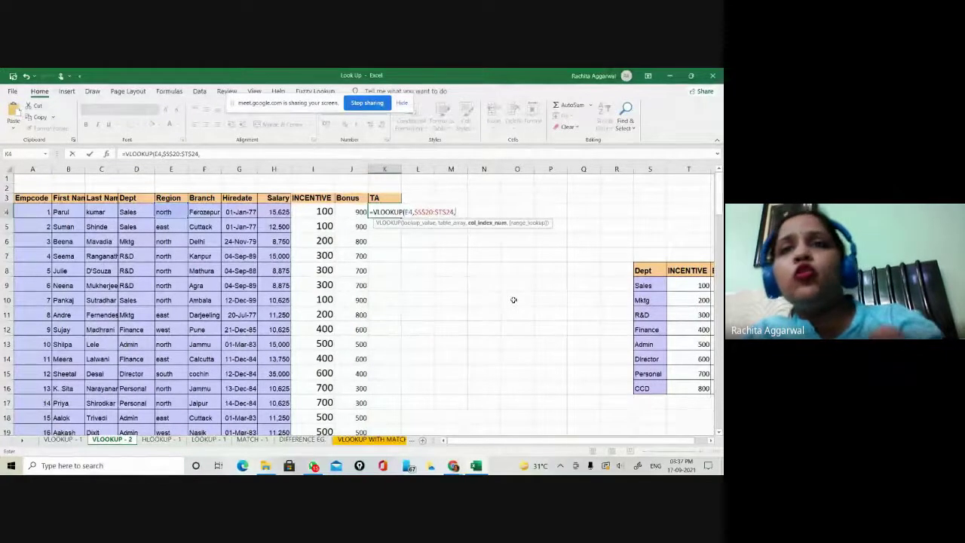
type("2")
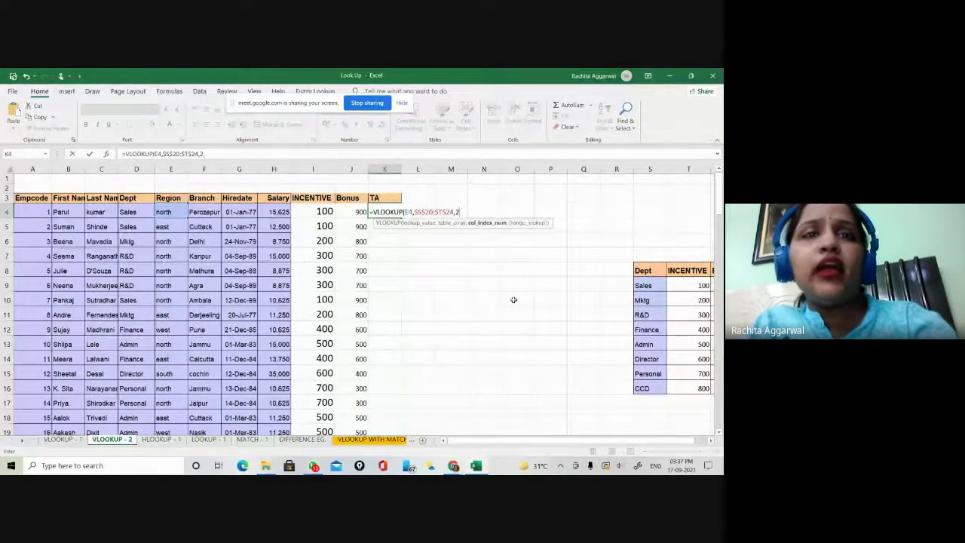
type(",")
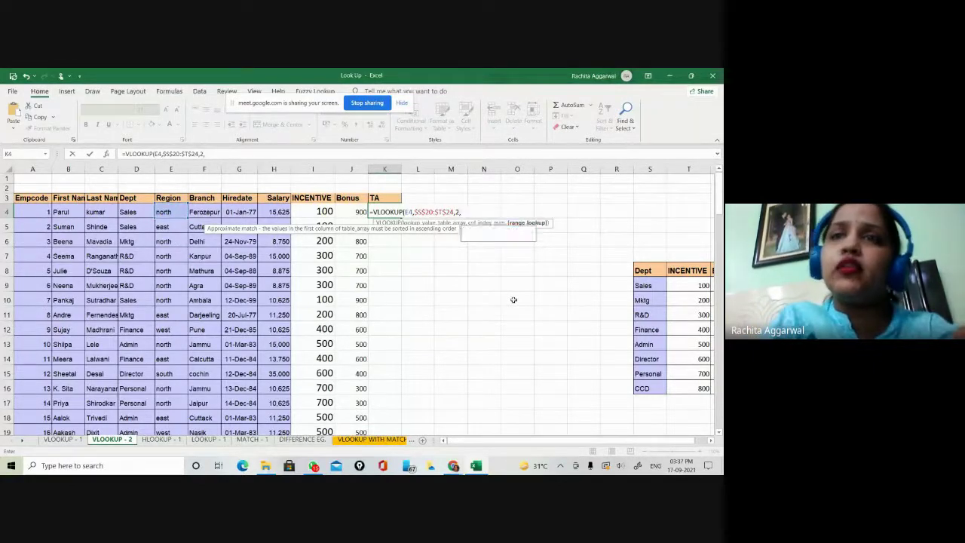
type("0)")
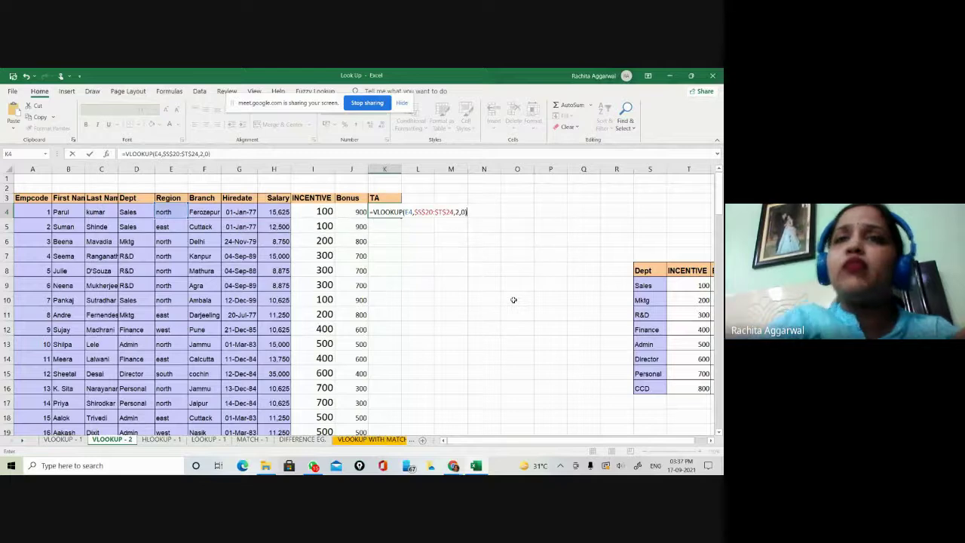
key("Return")
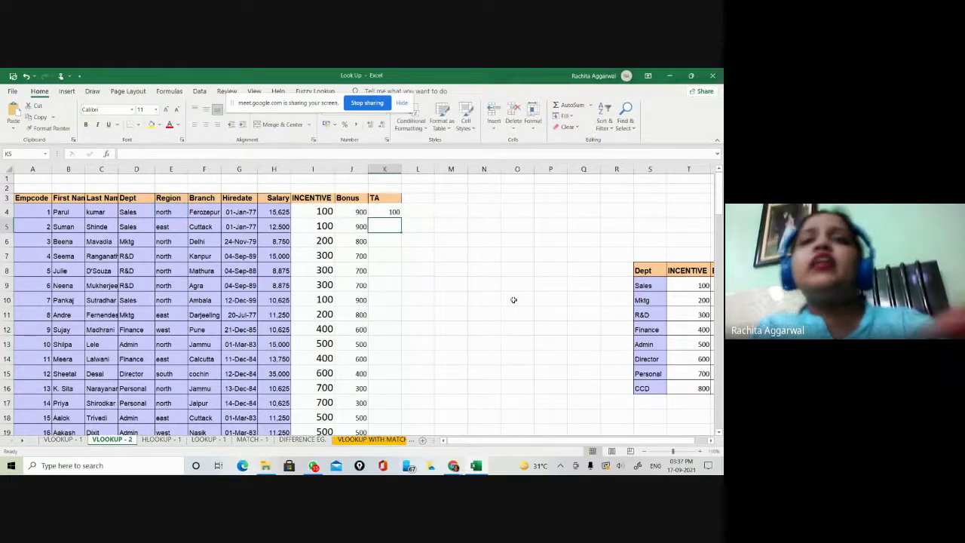
Step: Fill the K4 formula down the entire TA column and review the values through the last employee row
left_click(392, 210)
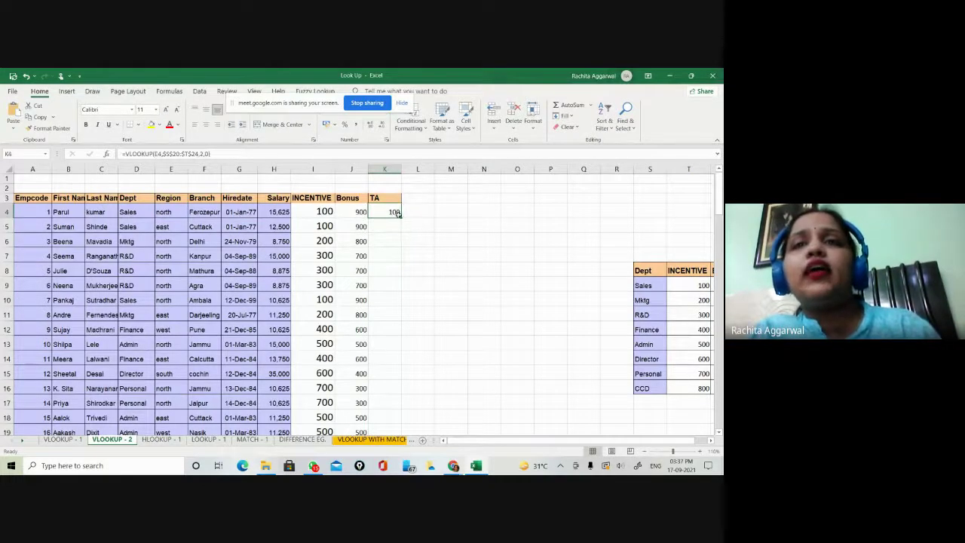
double_click(401, 217)
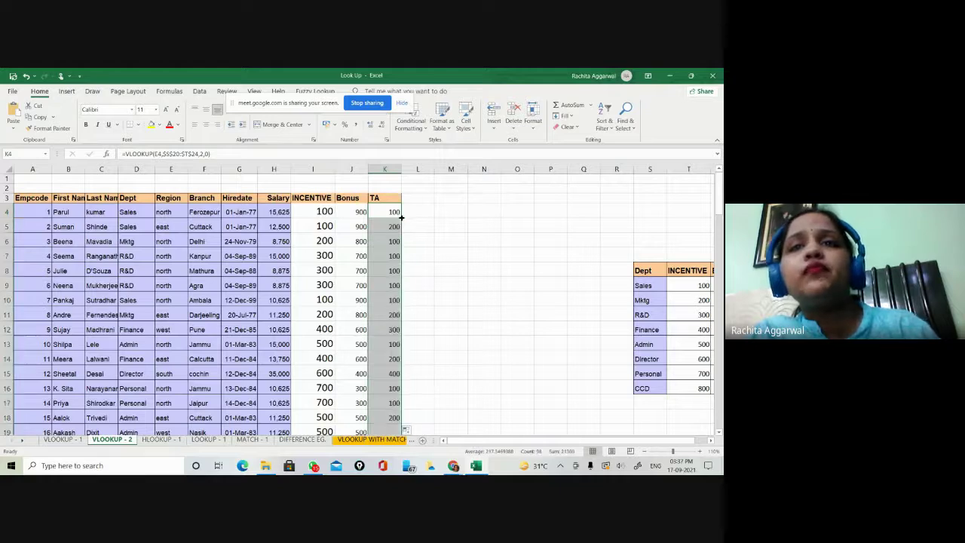
left_click(456, 286)
scroll(456, 287, "down", 3)
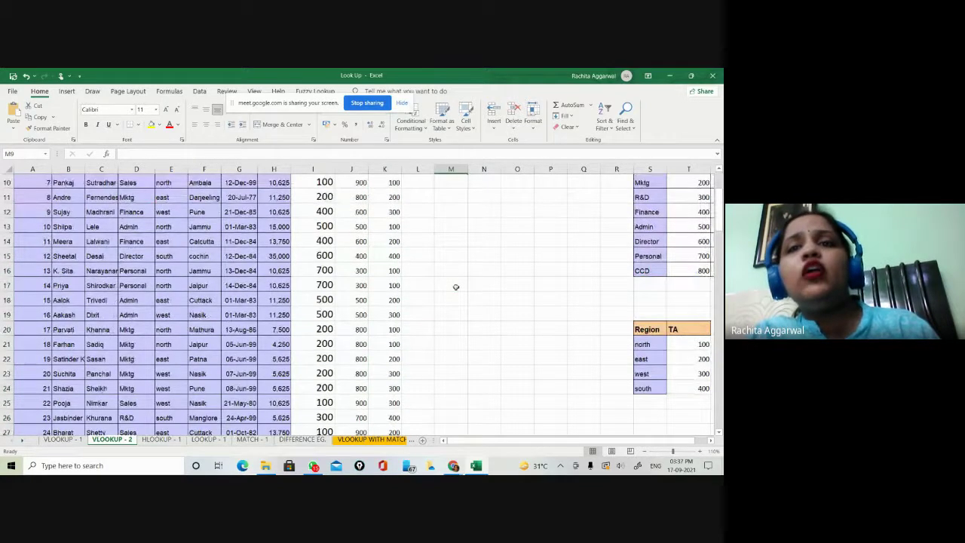
scroll(456, 286, "down", 7)
scroll(455, 287, "down", 19)
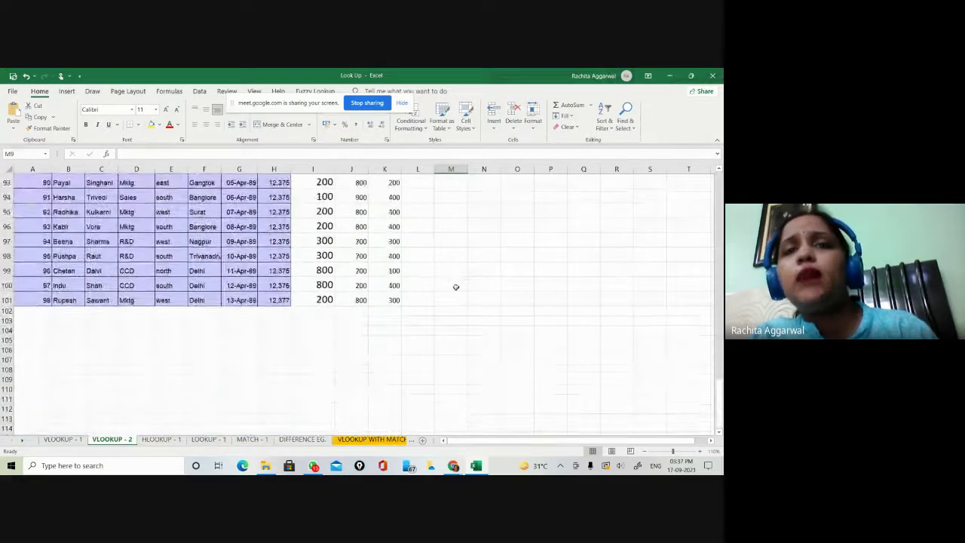
scroll(455, 287, "up", 12)
scroll(455, 286, "up", 19)
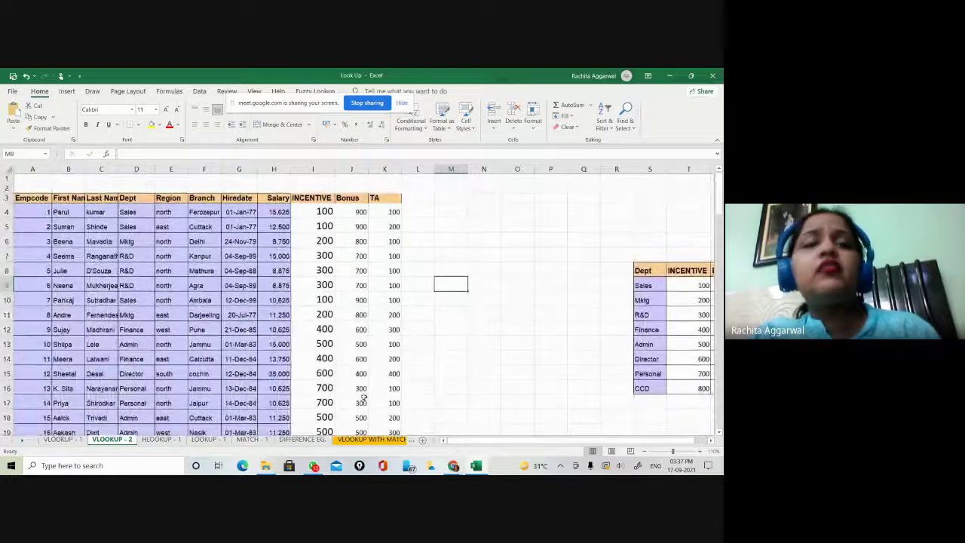
key("alt")
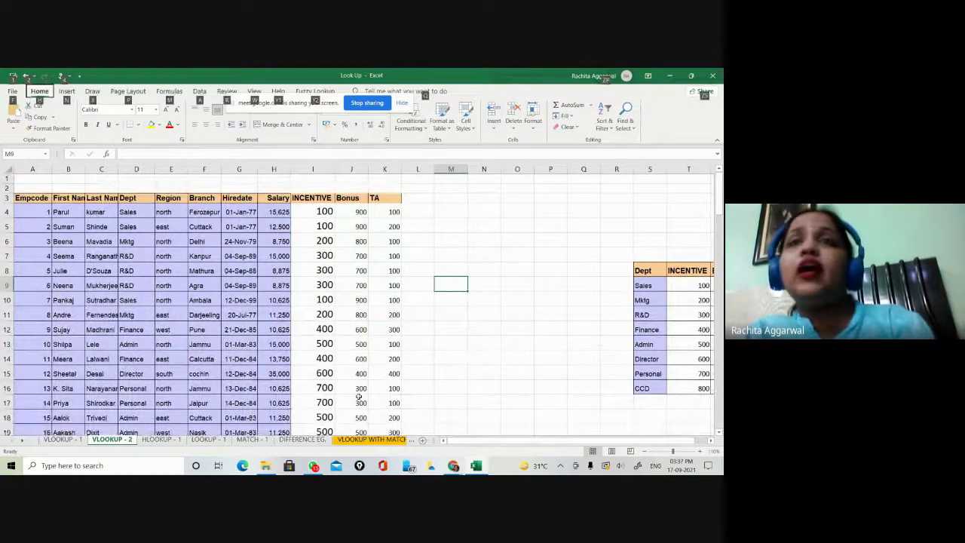
left_click(434, 354)
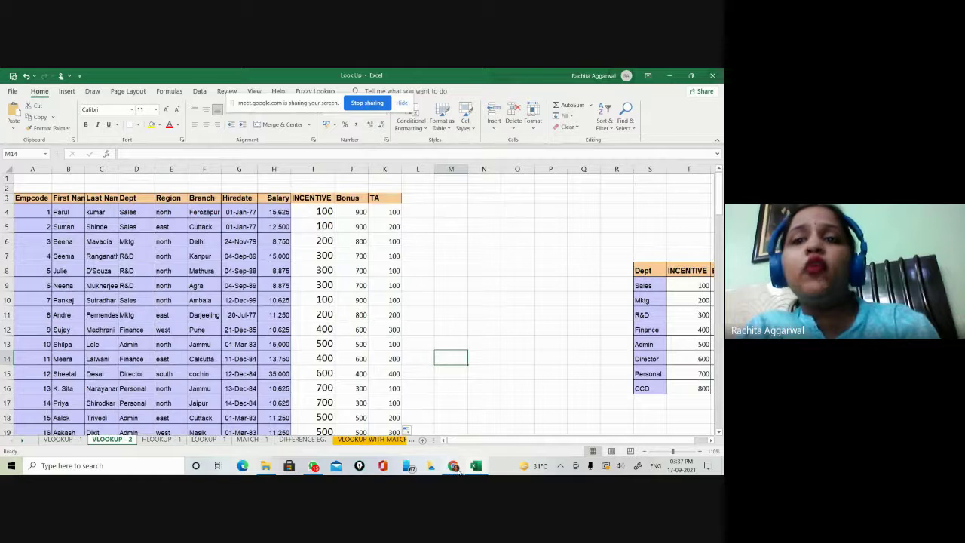
mouse_move(453, 467)
left_click(402, 413)
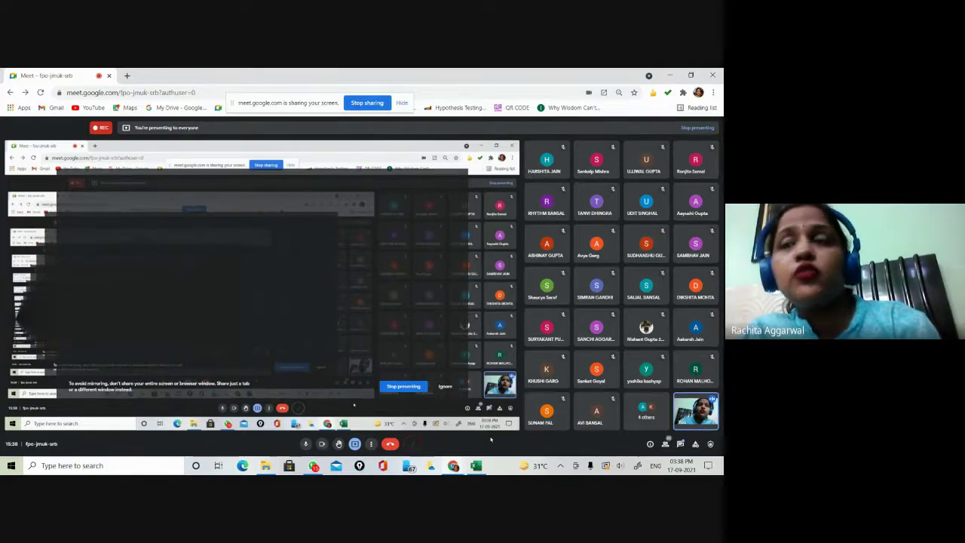
left_click(476, 465)
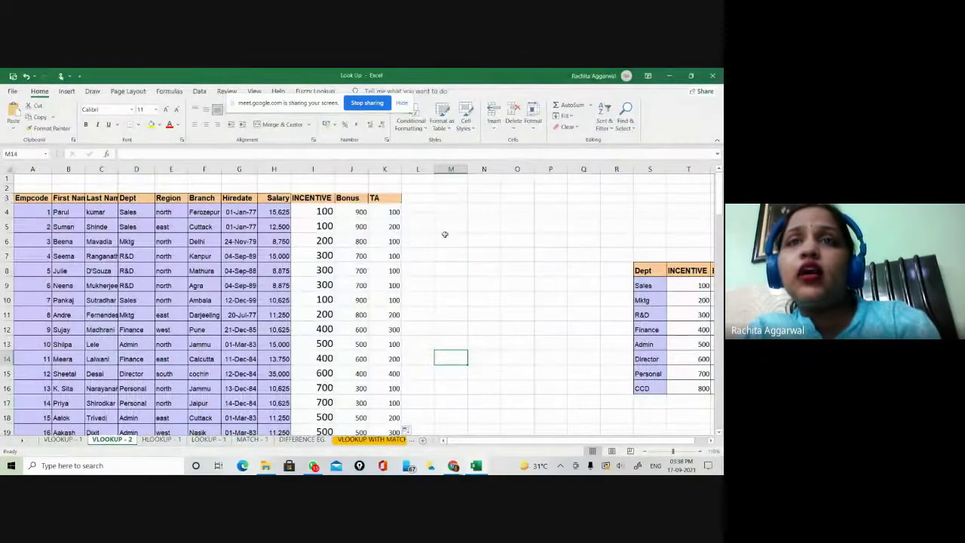
Step: Enter =VLOOKUP(E4,$S$20:$T$24,2) in K4 to look up the first employee's TA by region, omitting the range_lookup argument
left_click(394, 212)
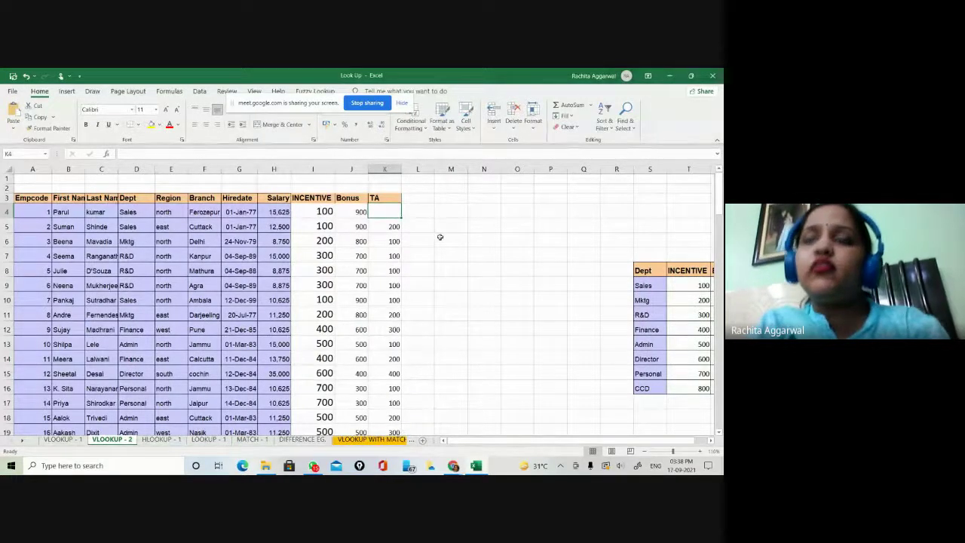
type("=v")
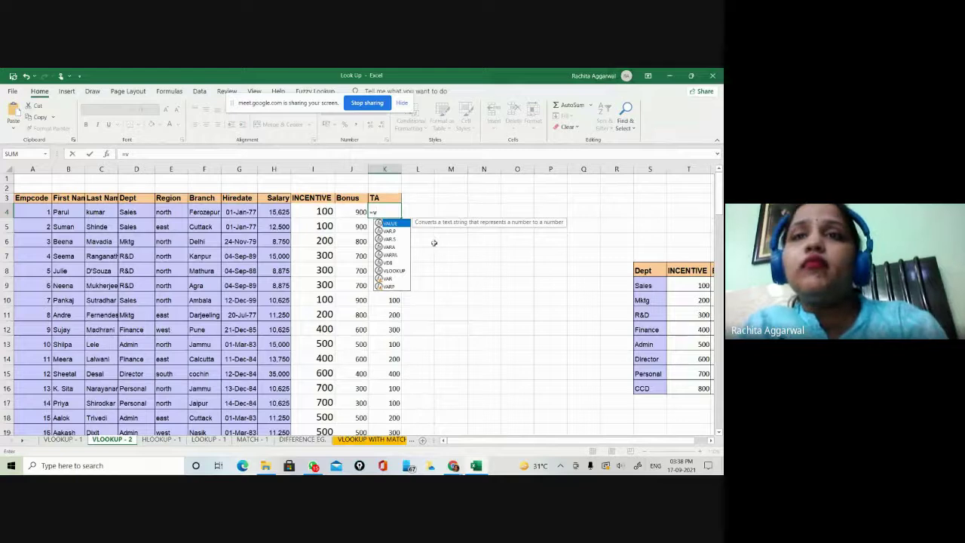
double_click(394, 270)
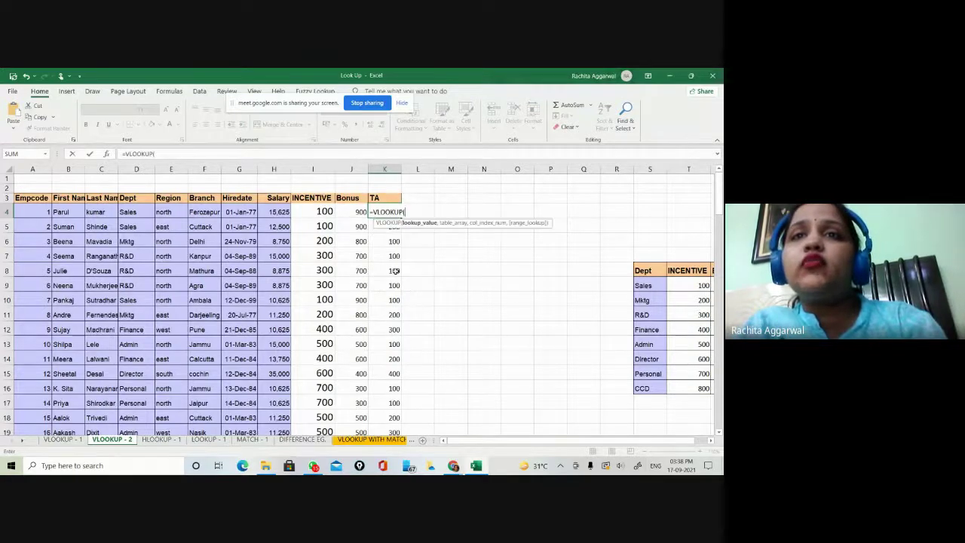
left_click(162, 211)
type(",")
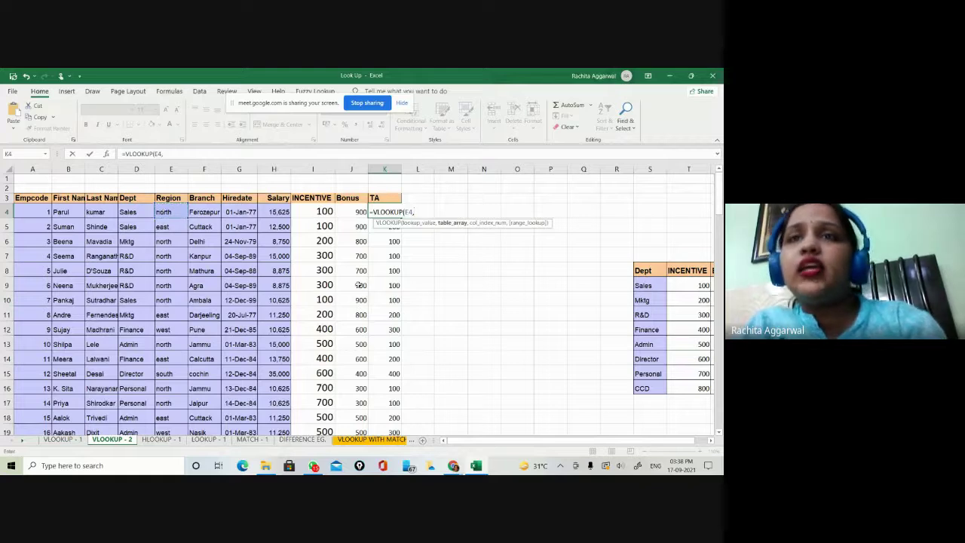
scroll(359, 285, "down", 2)
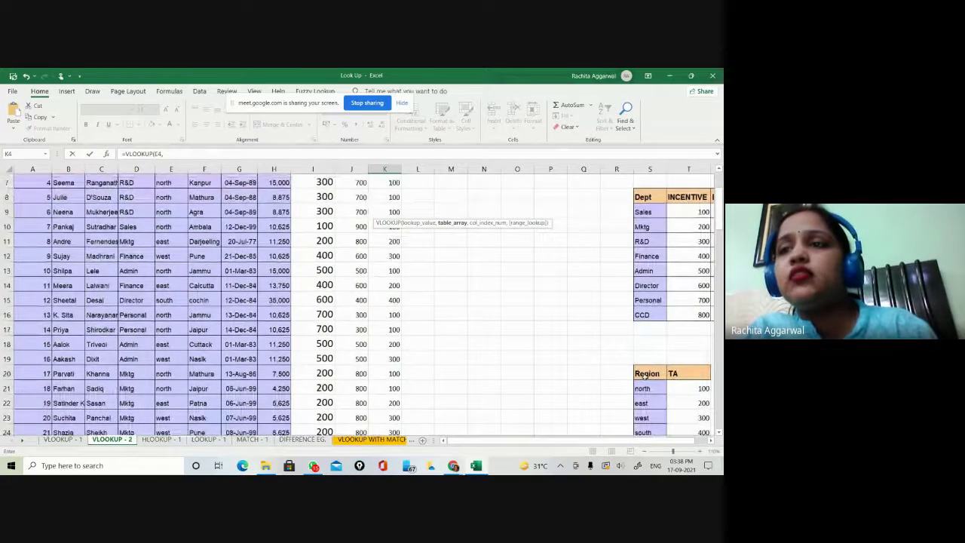
left_click_drag(646, 375, 685, 393)
key("F4")
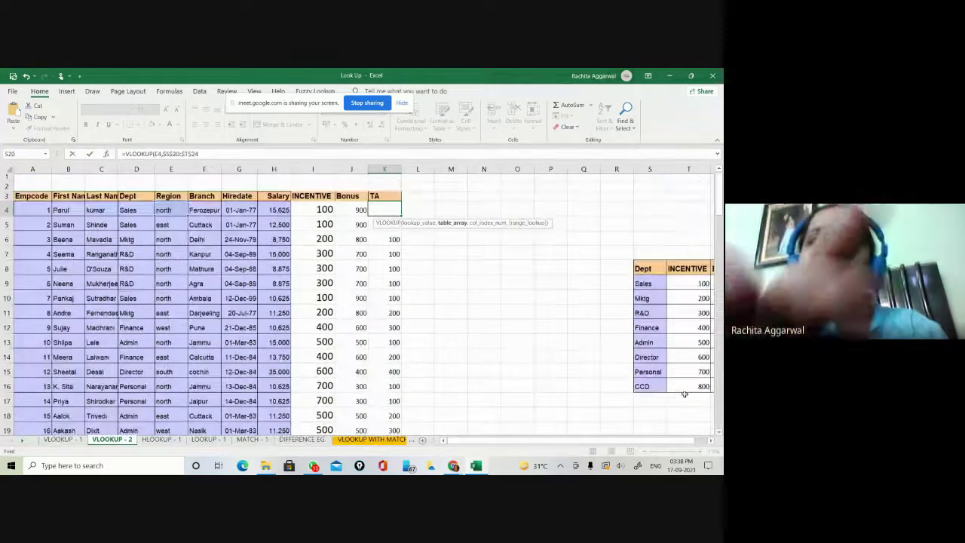
type(",")
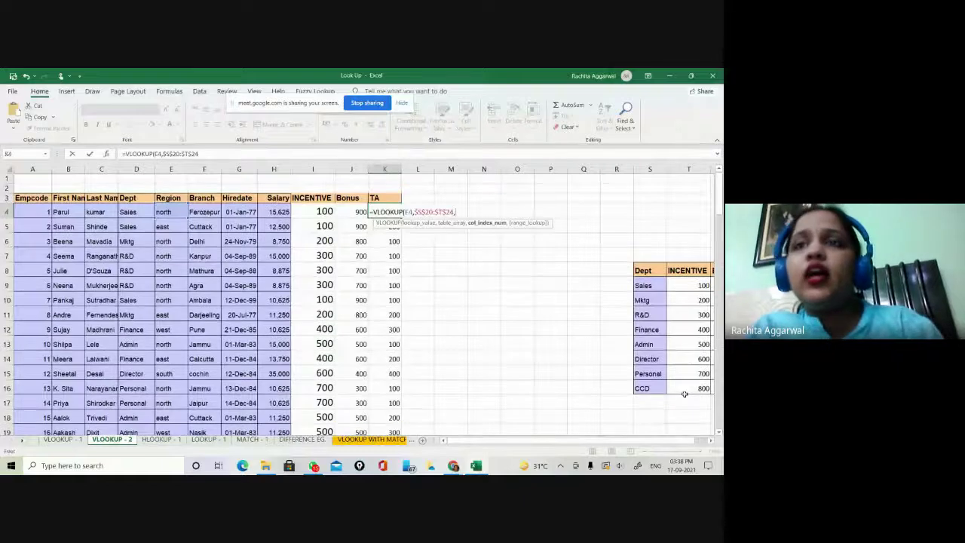
type("2")
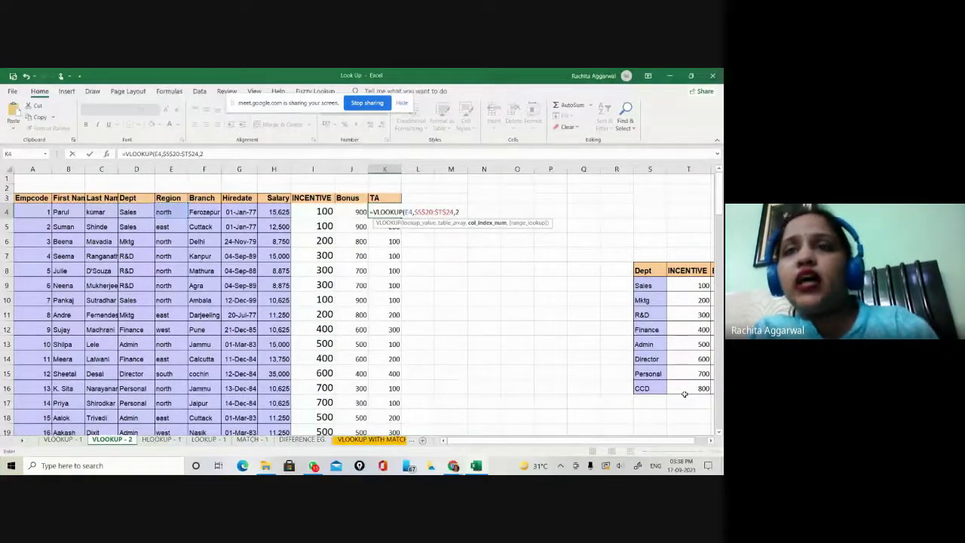
type(")")
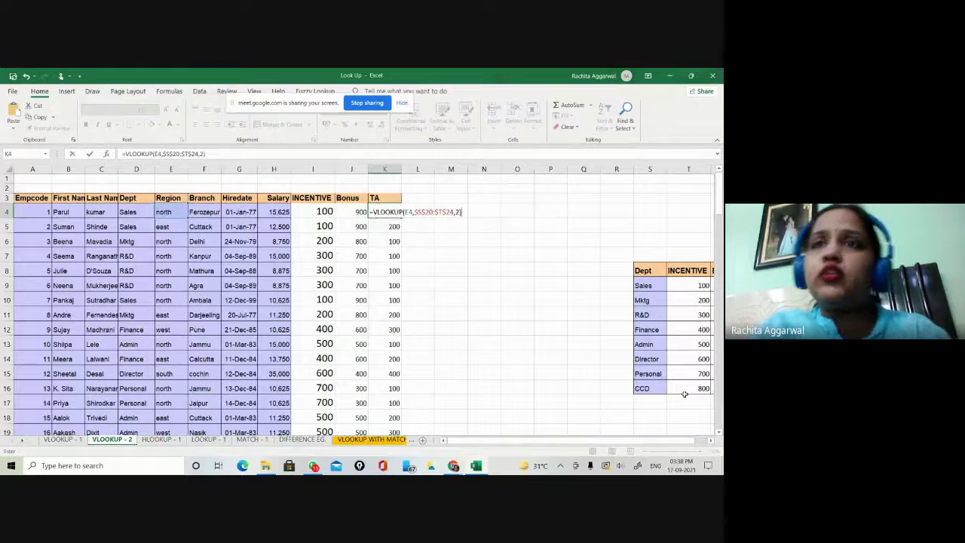
key("Return")
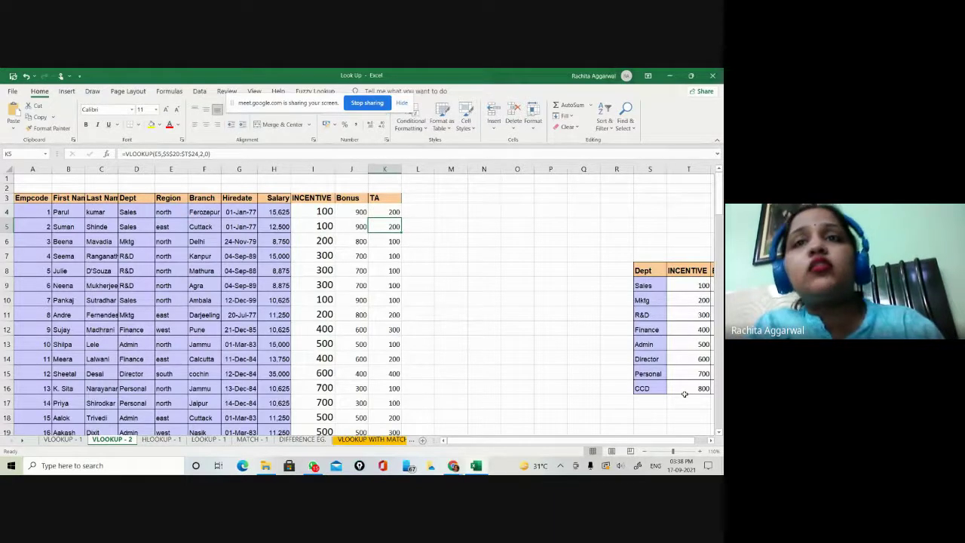
Step: Compare the first employee's TA result and region with the entries in the Region and TA lookup table
key("Up")
scroll(685, 394, "down", 4)
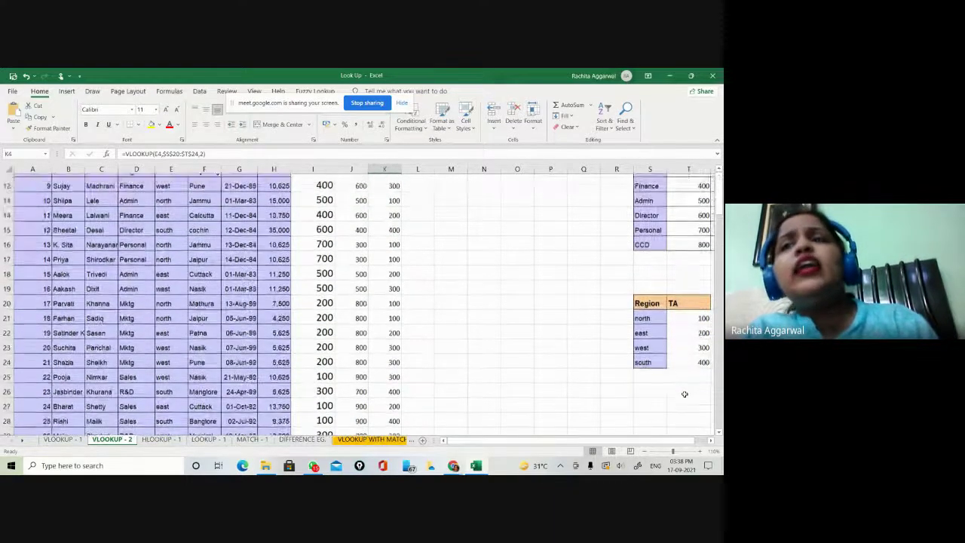
scroll(685, 394, "up", 4)
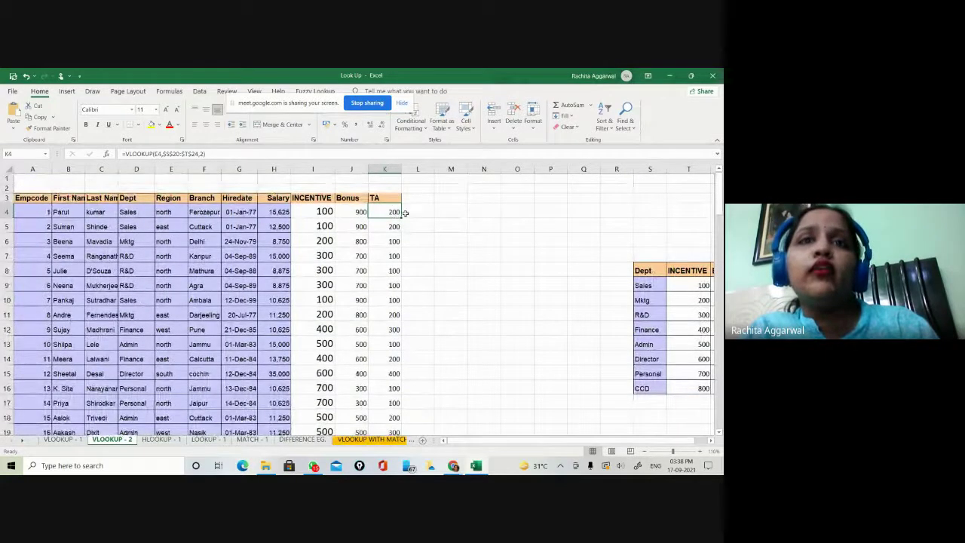
left_click(158, 210)
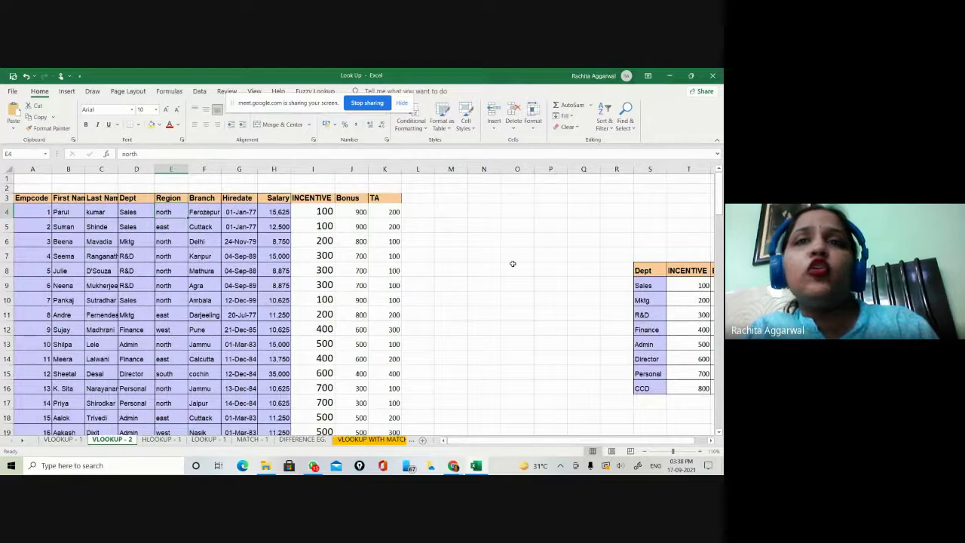
scroll(451, 291, "down", 2)
scroll(451, 291, "down", 1)
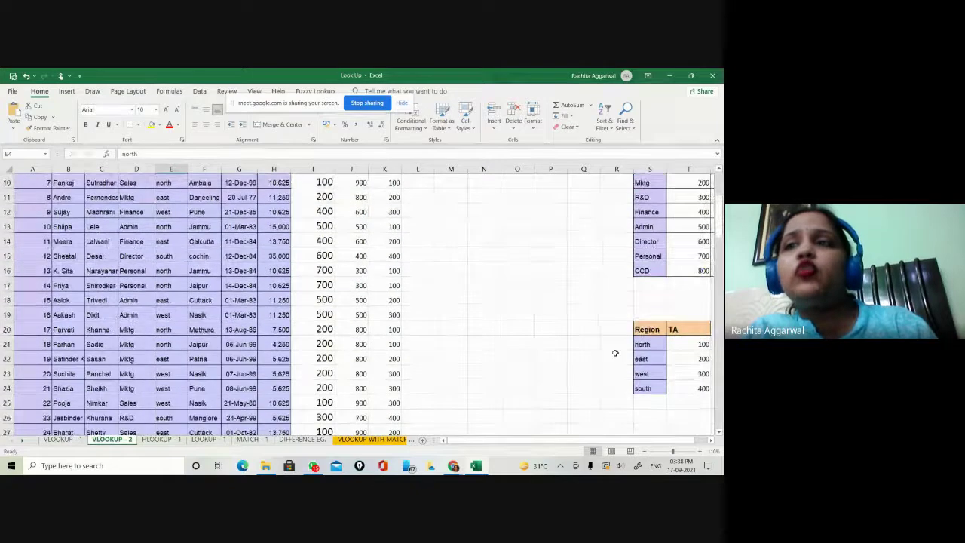
left_click(691, 344)
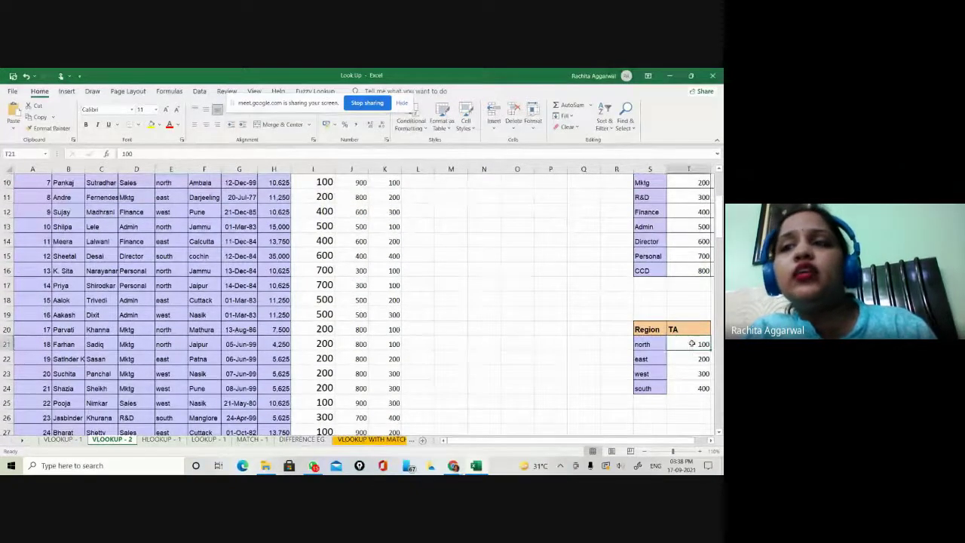
key("Down")
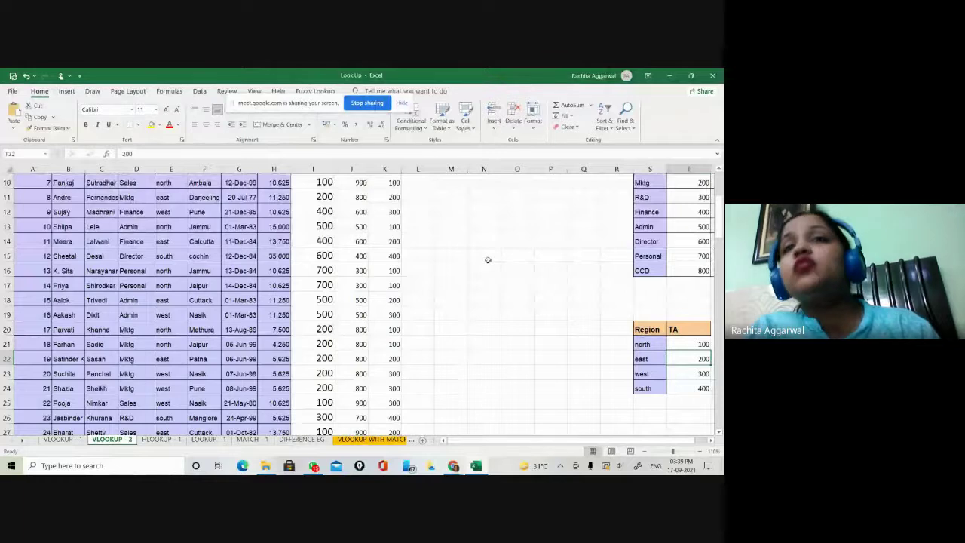
scroll(488, 260, "up", 3)
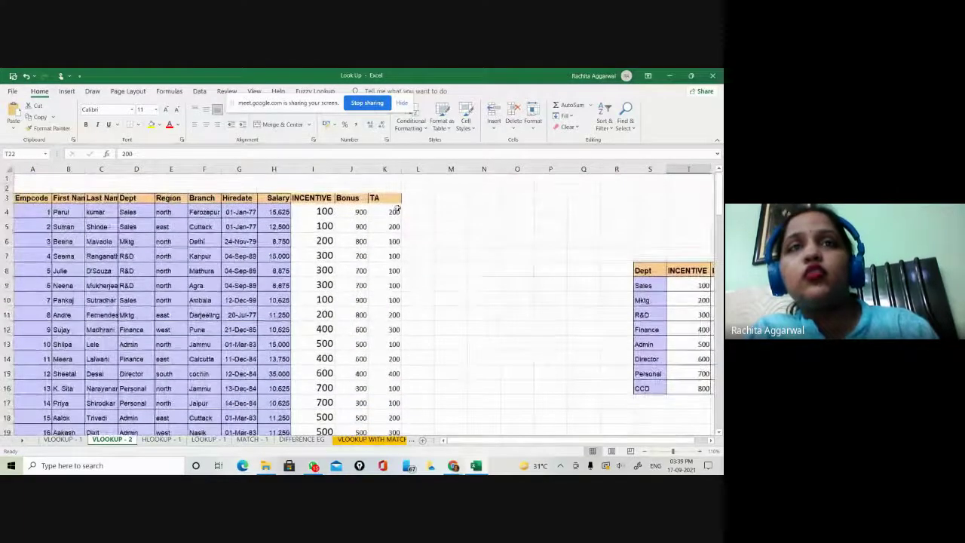
Step: Add 0 as the range_lookup argument in K4 for an exact match, making the formula =VLOOKUP(E4,$S$20:$T$24,2,0)
left_click(396, 211)
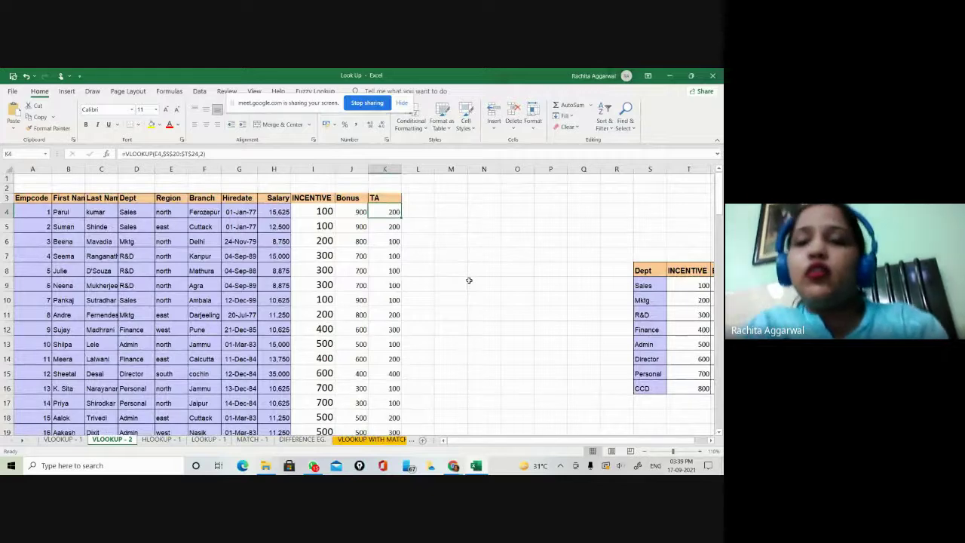
double_click(387, 211)
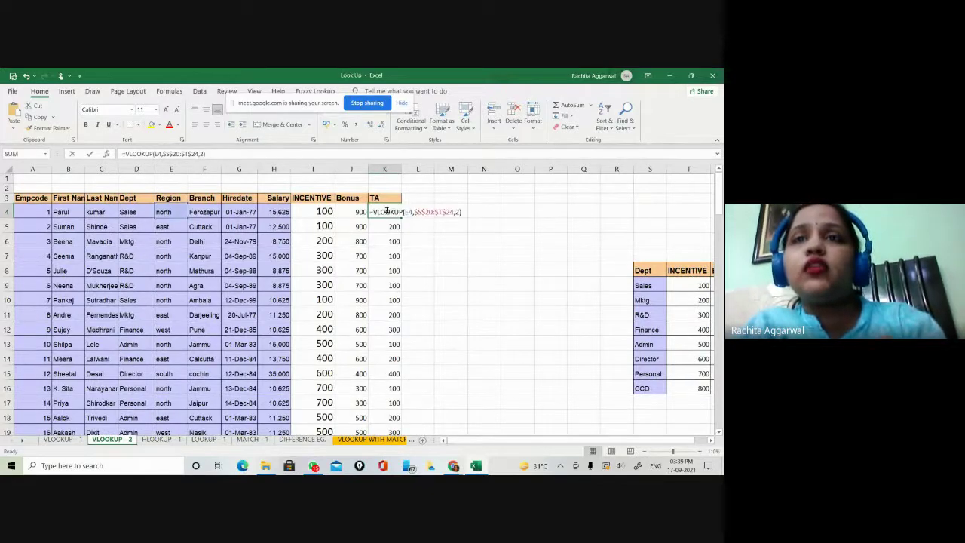
left_click(457, 212)
type(",0")
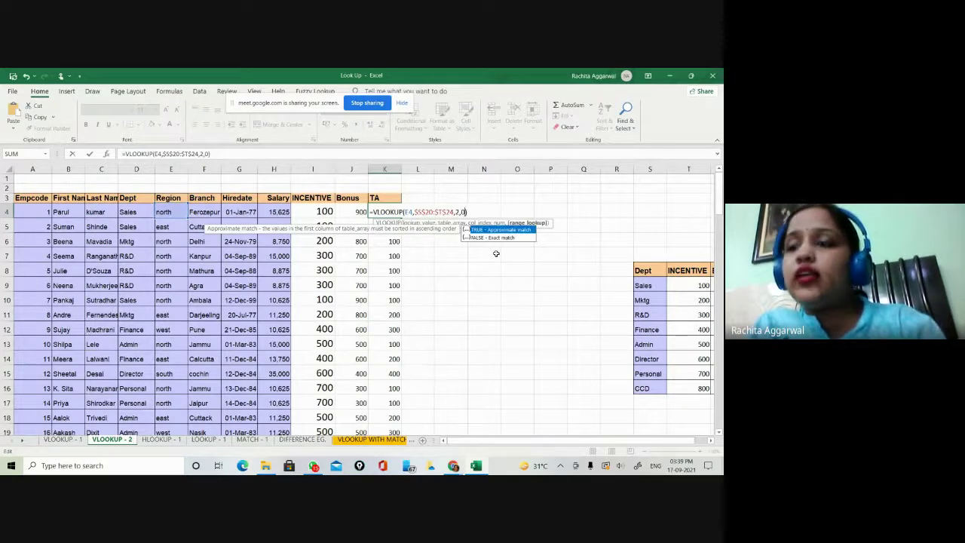
key("Return")
key("Up")
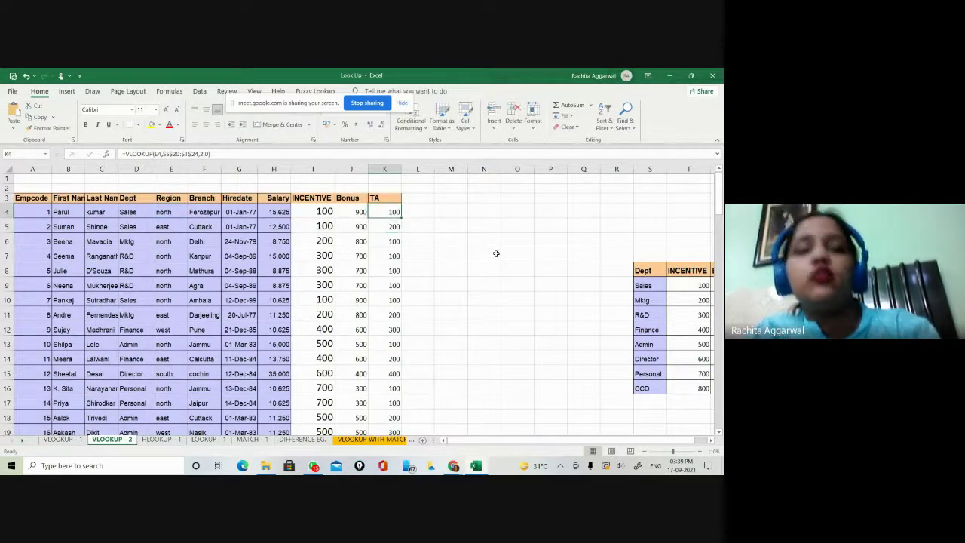
Step: Review the VLOOKUP - 1 sheet, and the I4 incentive formula, its Dept value and the Dept lookup table on VLOOKUP - 2
key("alt+Tab")
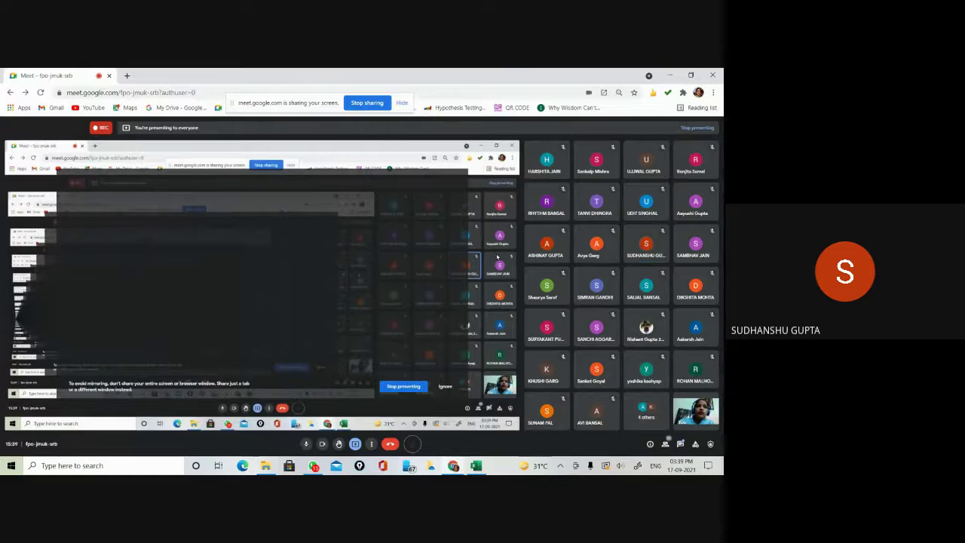
key("alt+Tab")
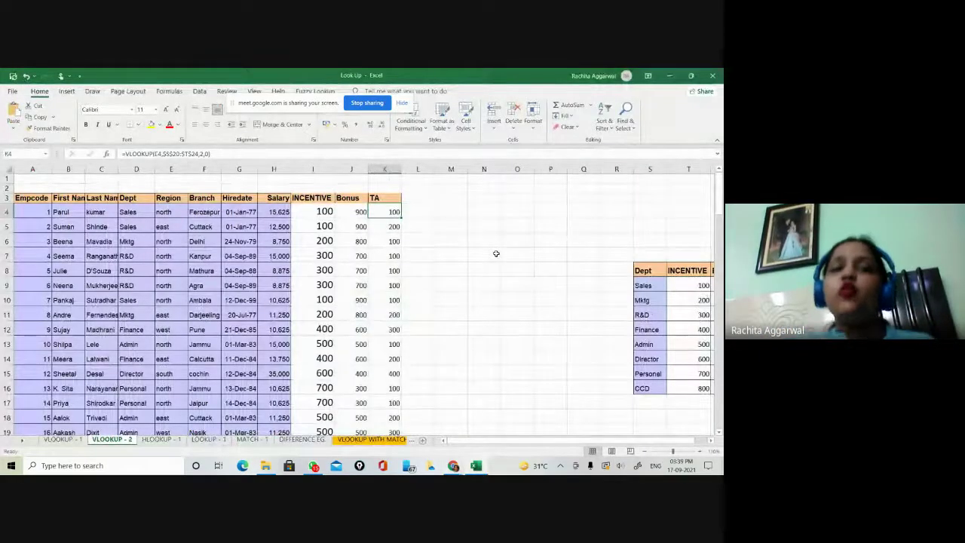
left_click(61, 439)
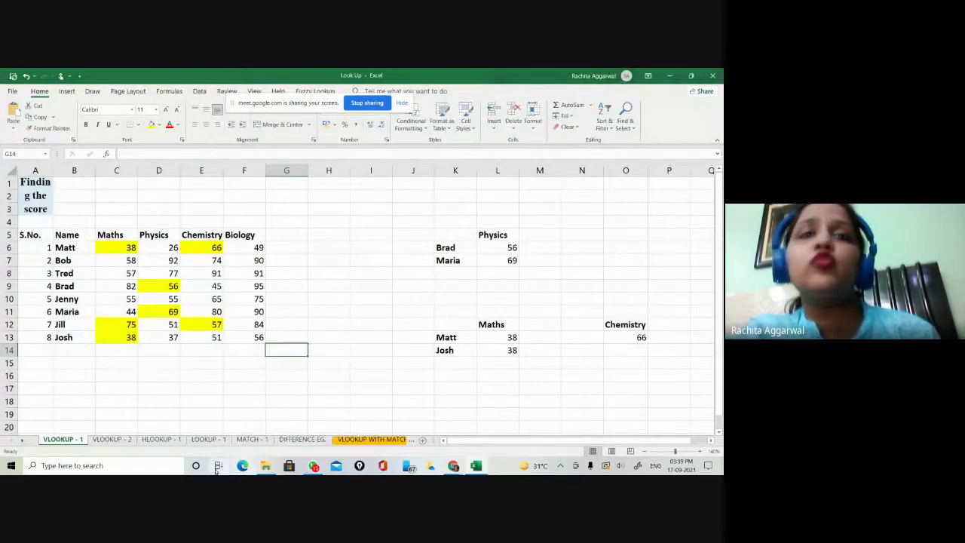
left_click(111, 439)
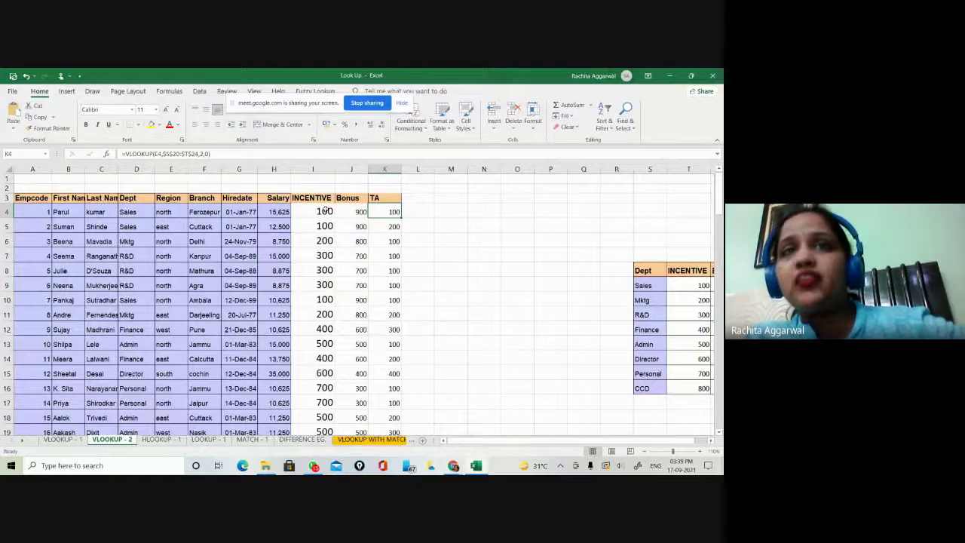
left_click(320, 212)
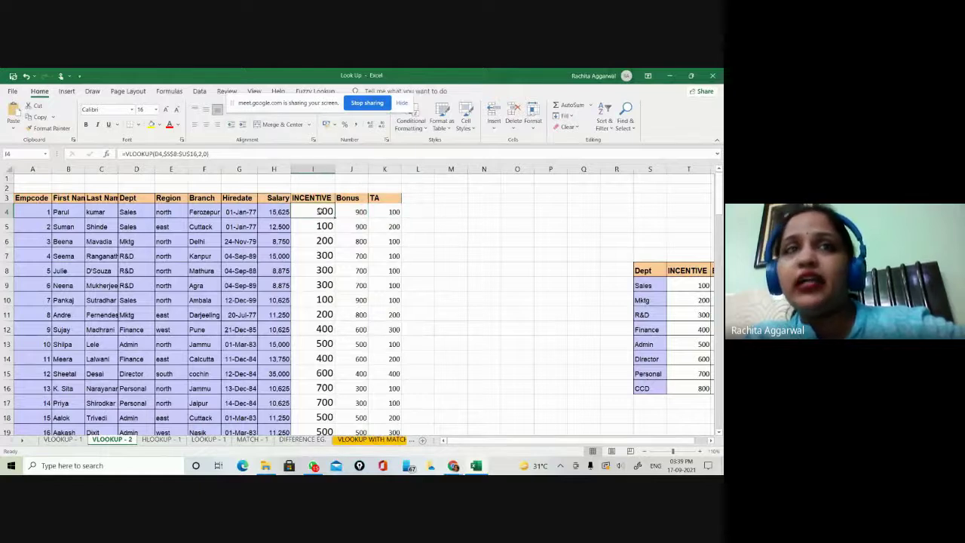
left_click(138, 211)
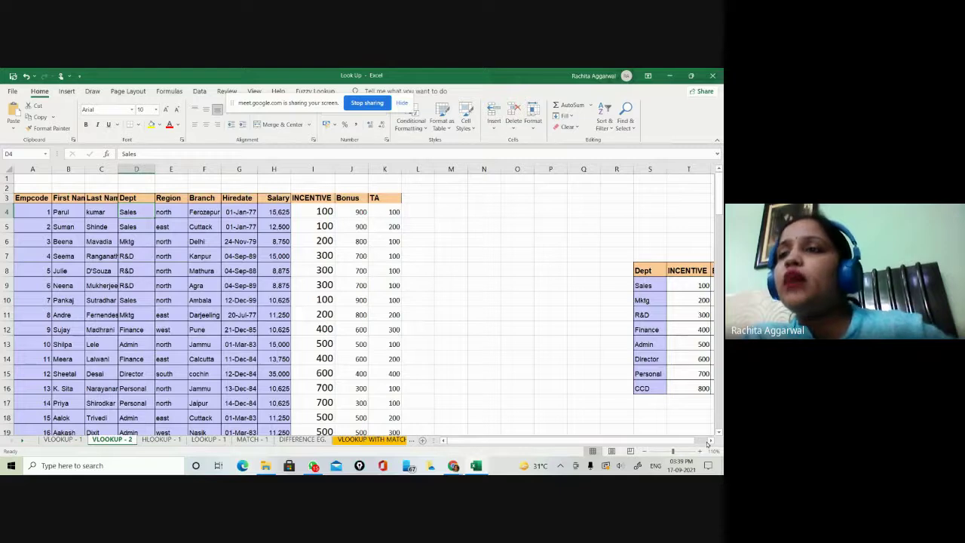
left_click(705, 440)
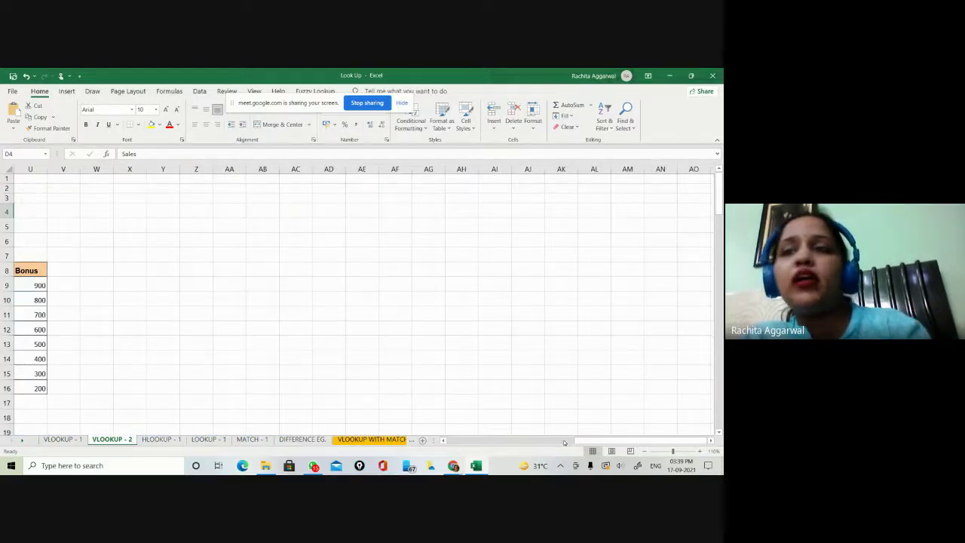
left_click_drag(579, 442, 454, 453)
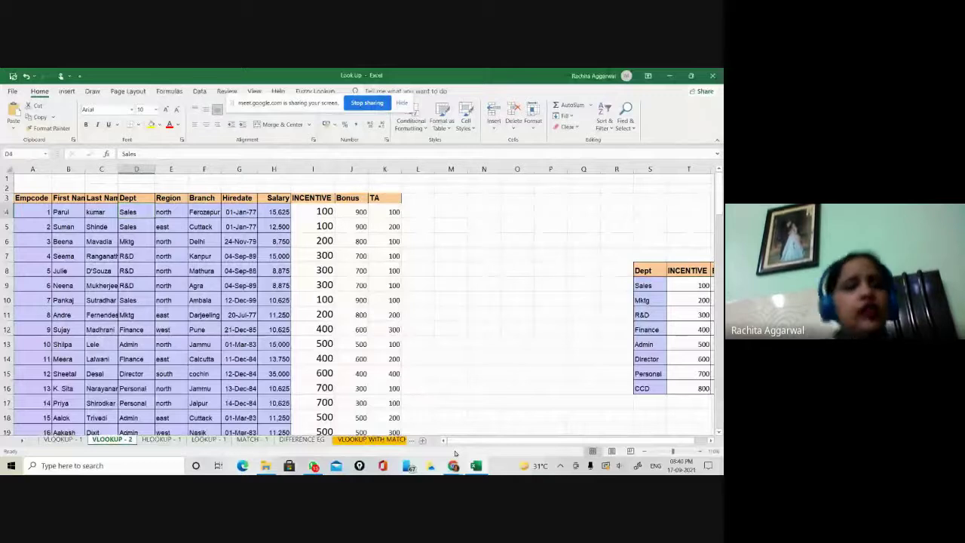
Step: Switch to the HLOOKUP - 1 worksheet
left_click(159, 441)
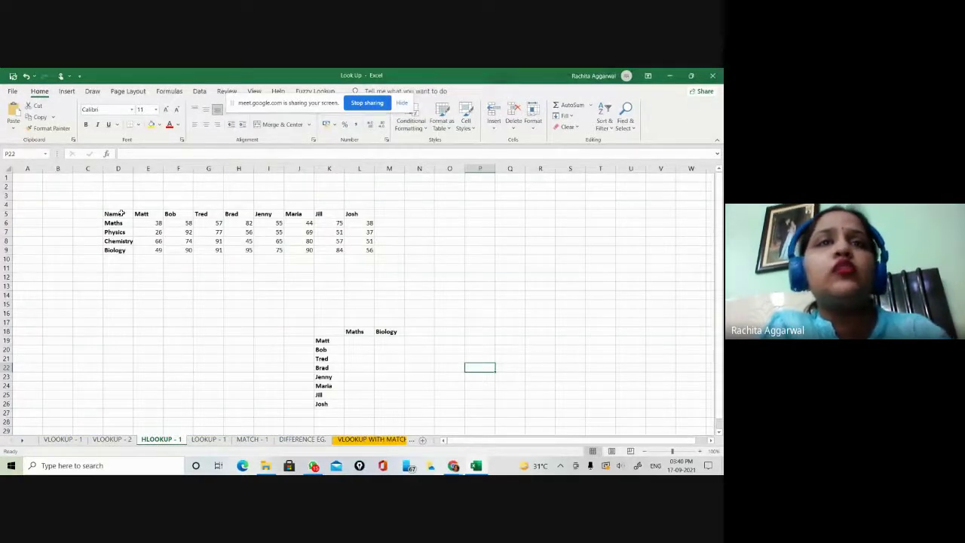
Step: Increase the font size of the marks table D5:L9 to 16
left_click_drag(121, 214, 368, 253)
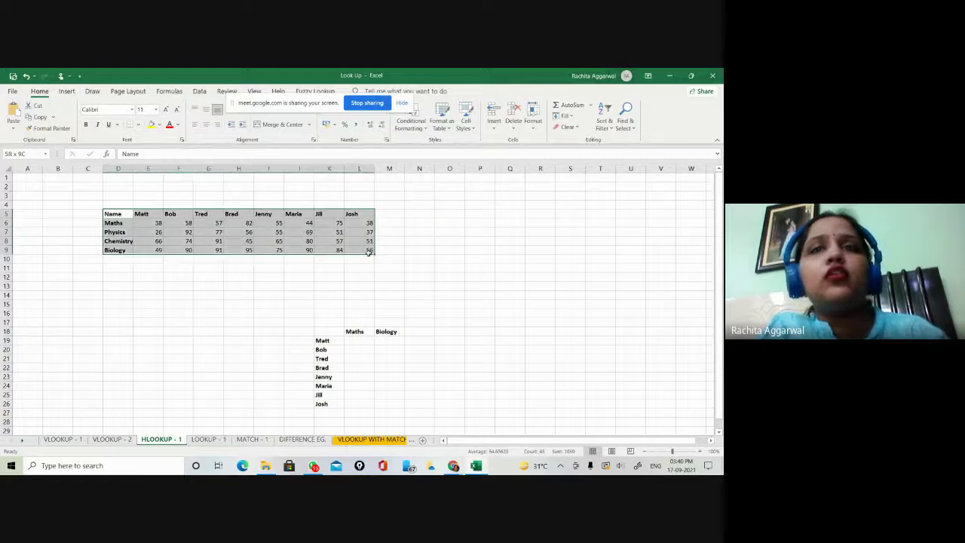
left_click(166, 110)
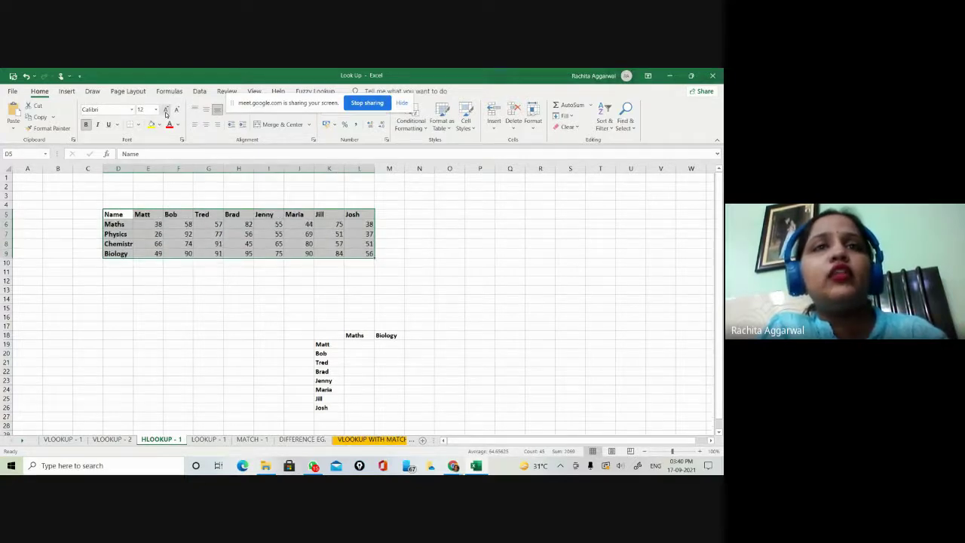
left_click(166, 110)
left_click(166, 111)
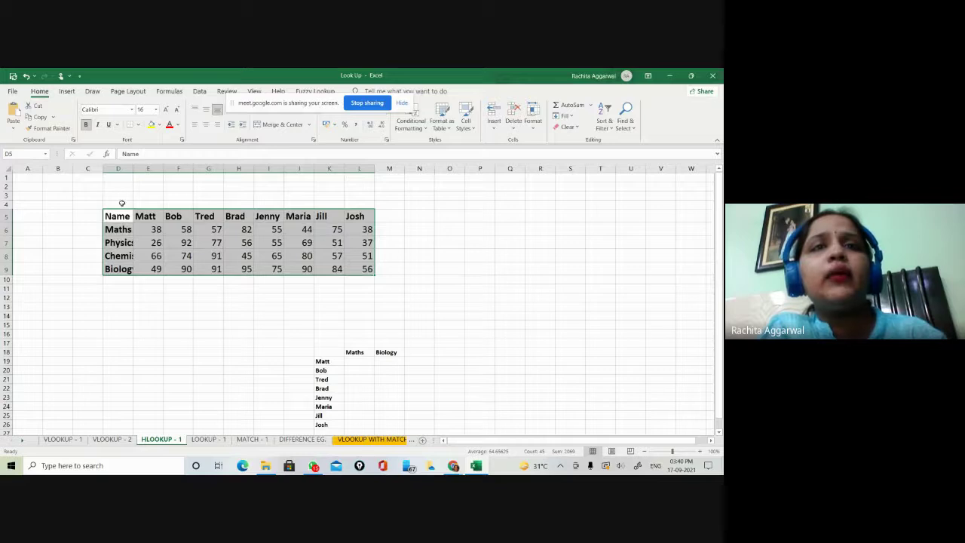
left_click(492, 271)
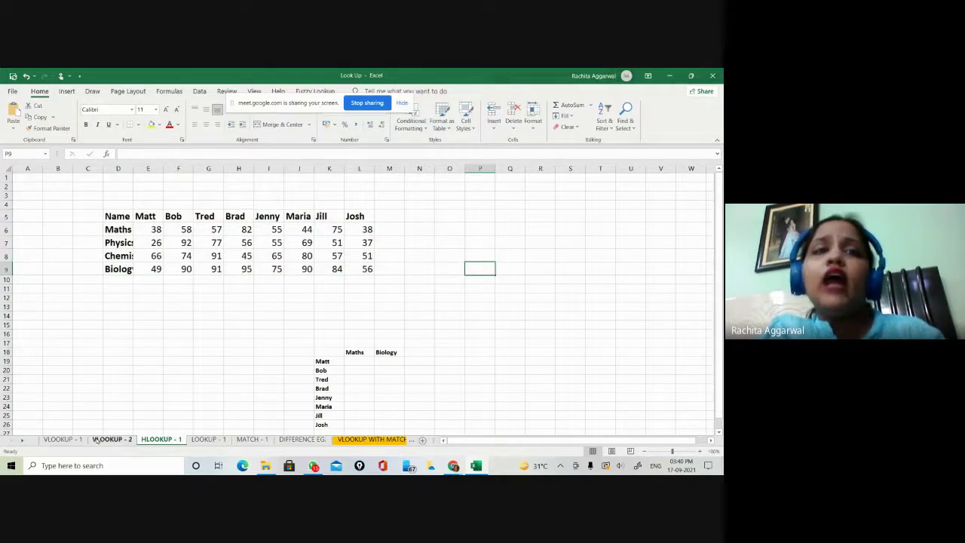
Step: Check the table layout on VLOOKUP - 1, return to HLOOKUP - 1 and autofit column D to its subject names
left_click(62, 440)
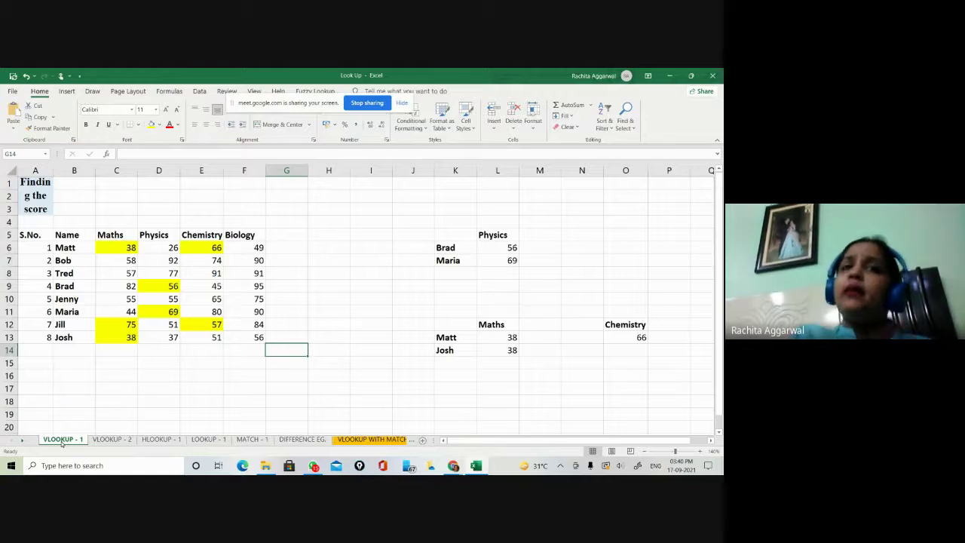
left_click(142, 441)
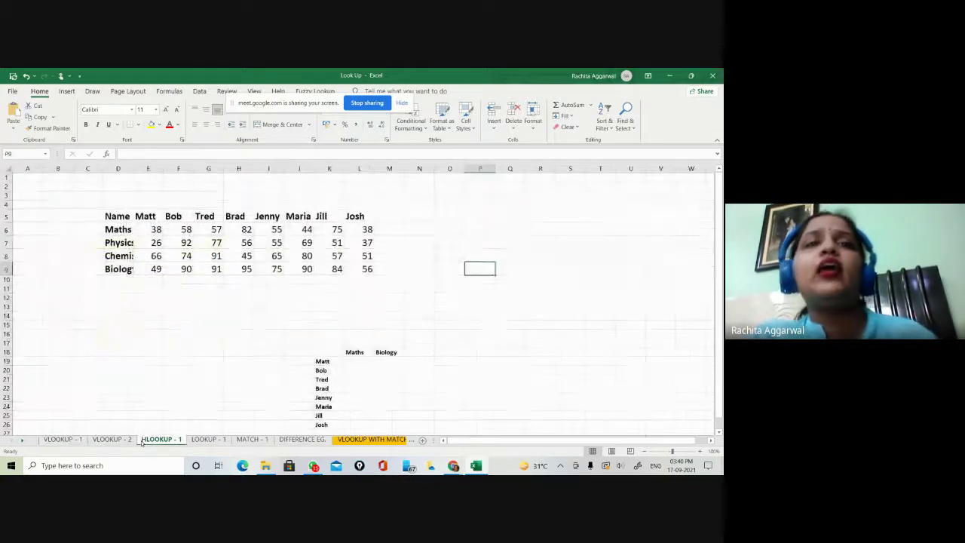
double_click(137, 168)
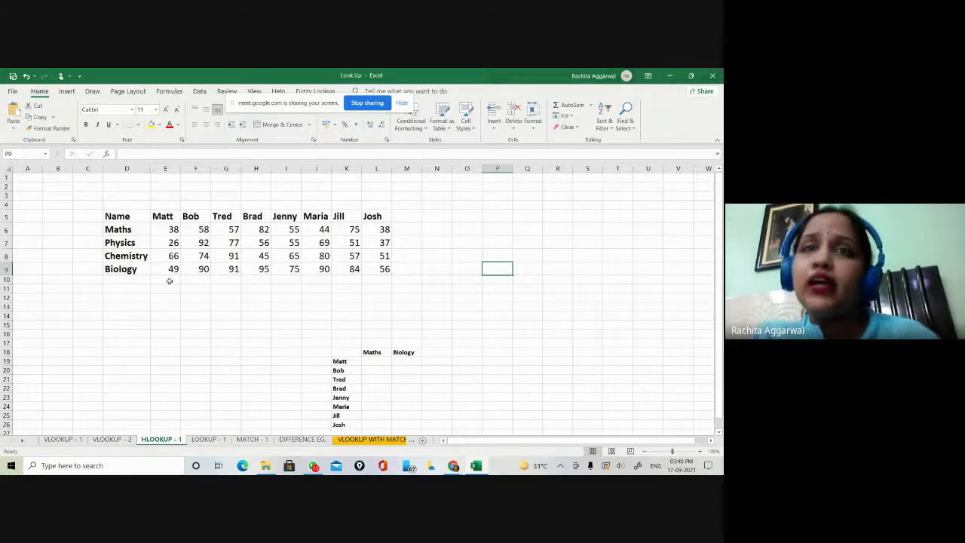
Step: Compare the subject labels in D5:D9 with the student list in K19:K26
left_click(298, 351)
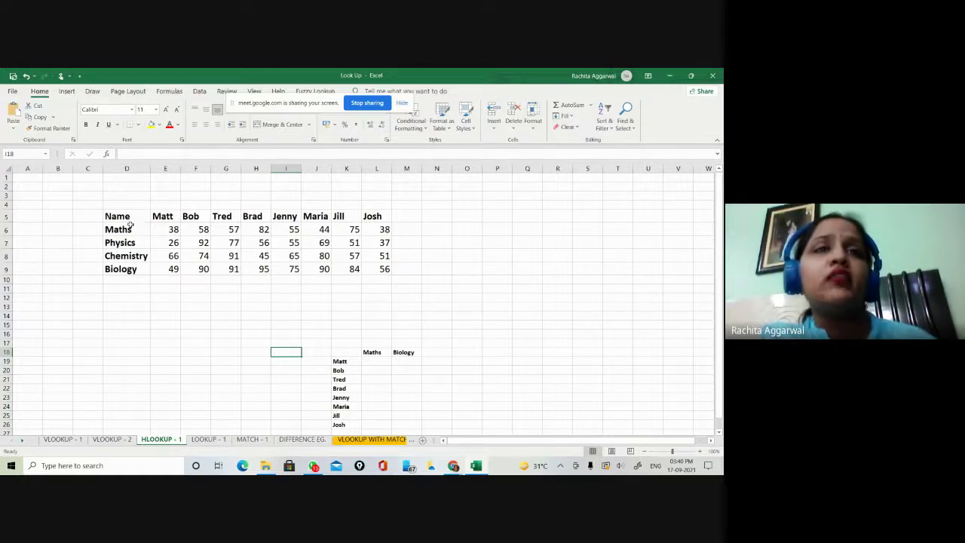
left_click_drag(131, 225, 136, 270)
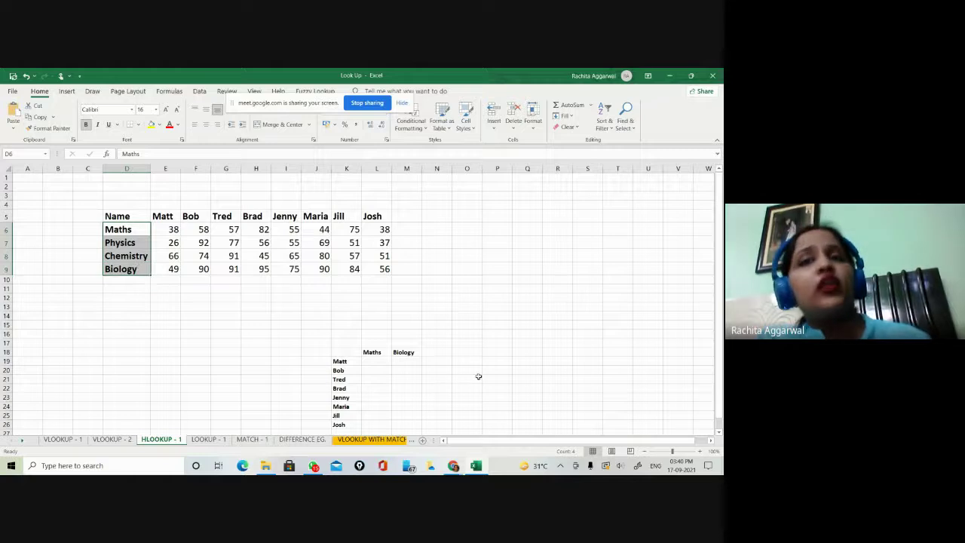
scroll(478, 376, "down", 2)
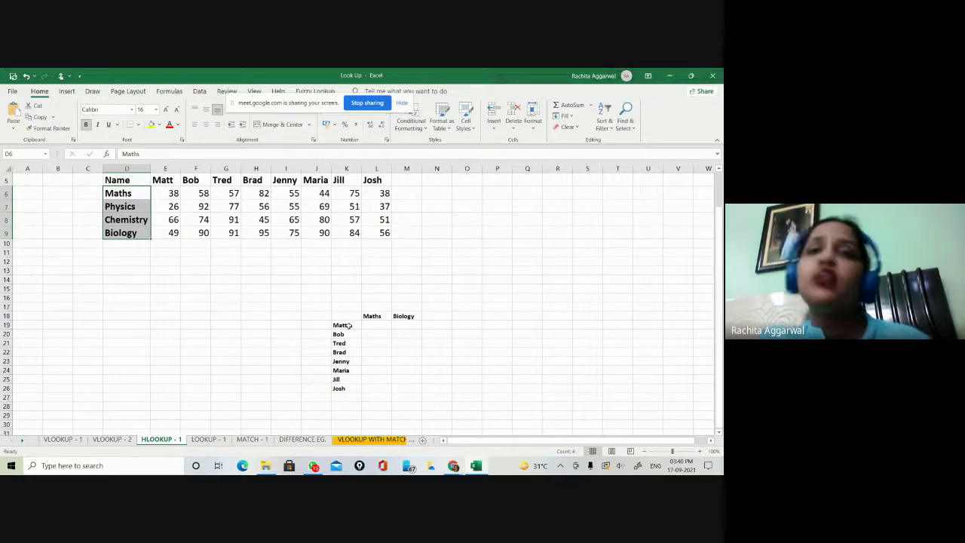
left_click(348, 325)
left_click_drag(349, 325, 350, 391)
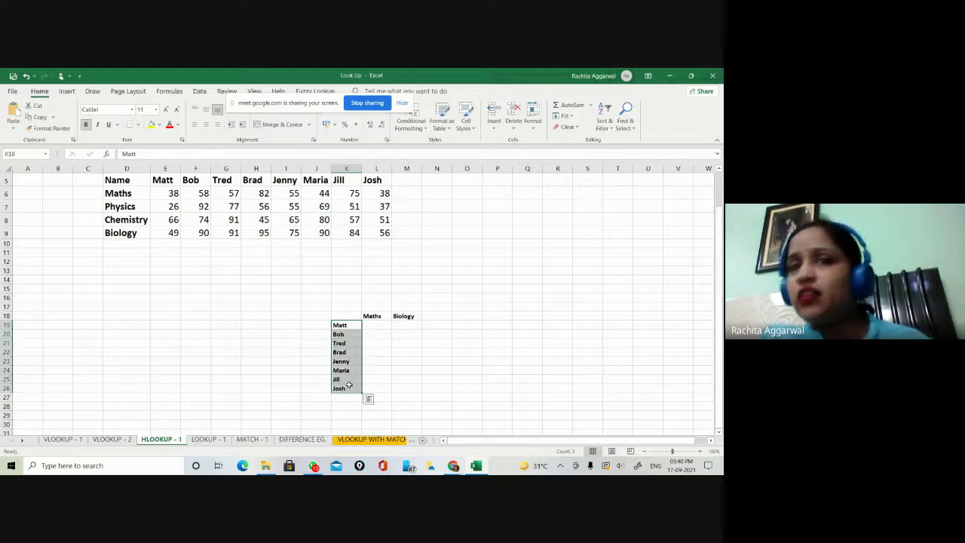
left_click(246, 361)
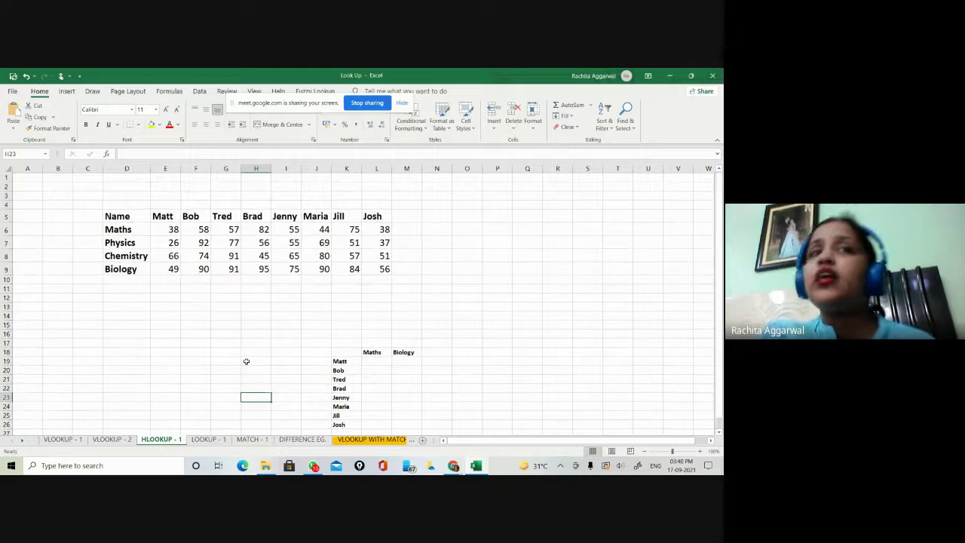
left_click_drag(129, 219, 136, 273)
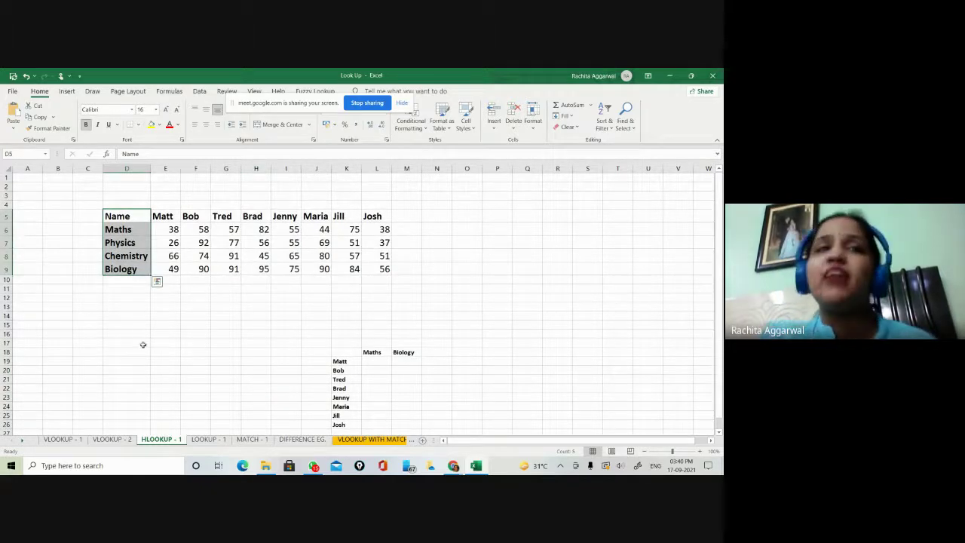
Step: Enter Maths in D17 and a student's name in E16 as a sample layout, both in bold
left_click(143, 344)
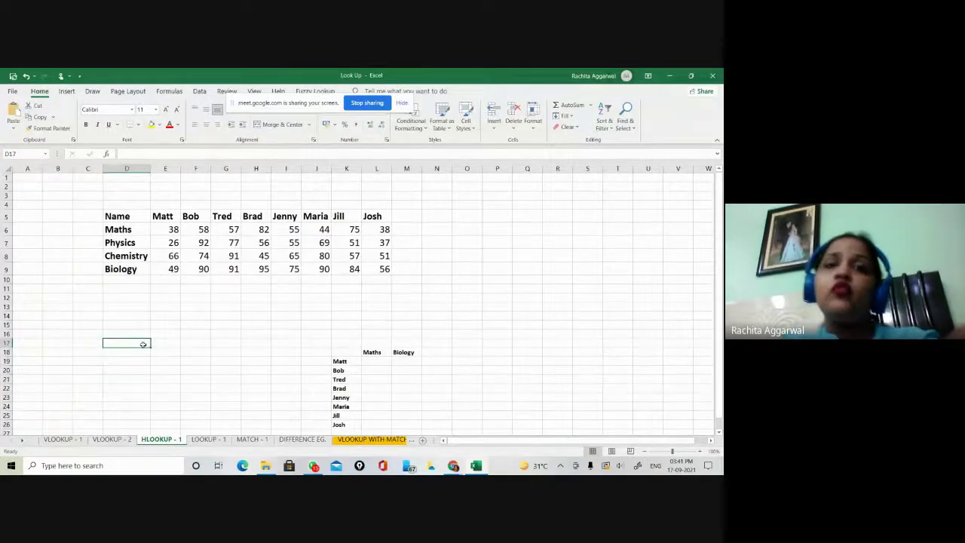
type("Maths")
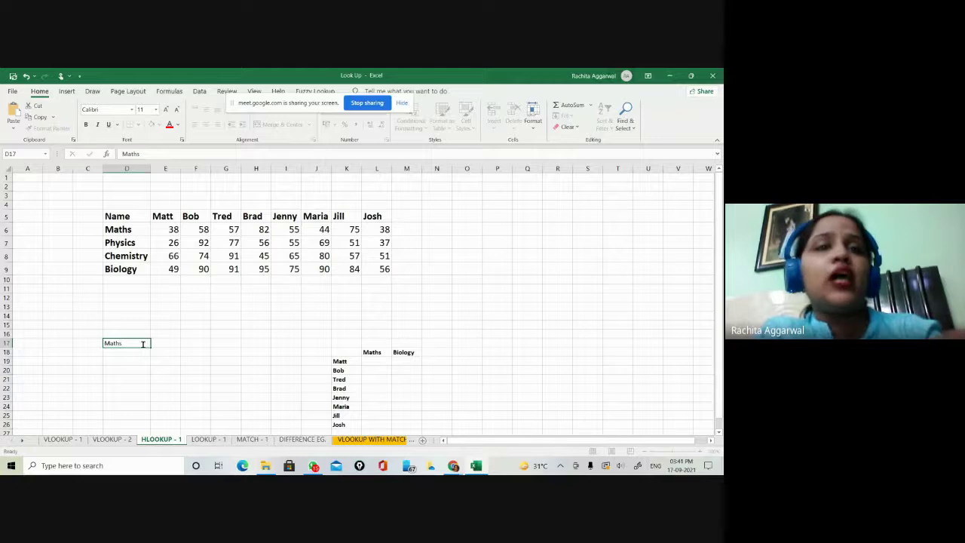
key("Tab")
key("Up")
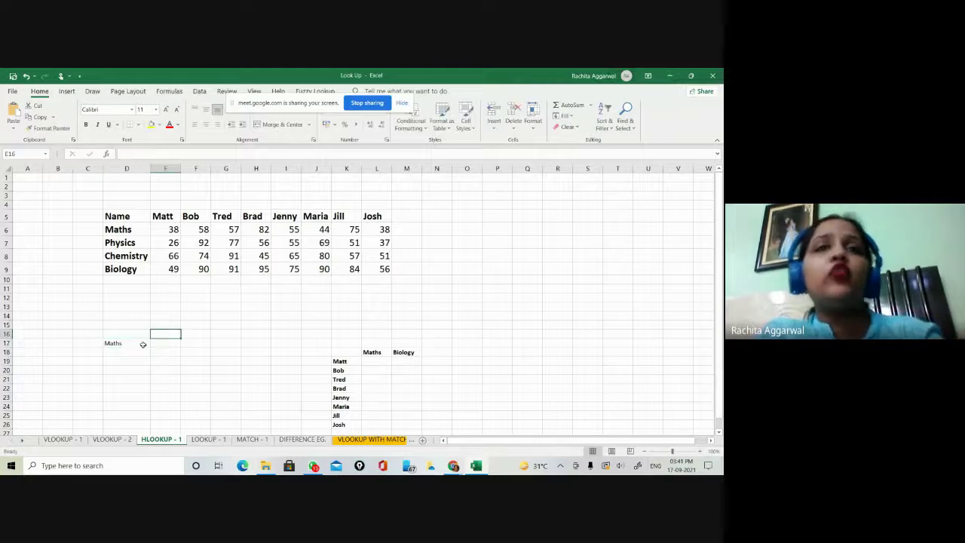
type("Jill")
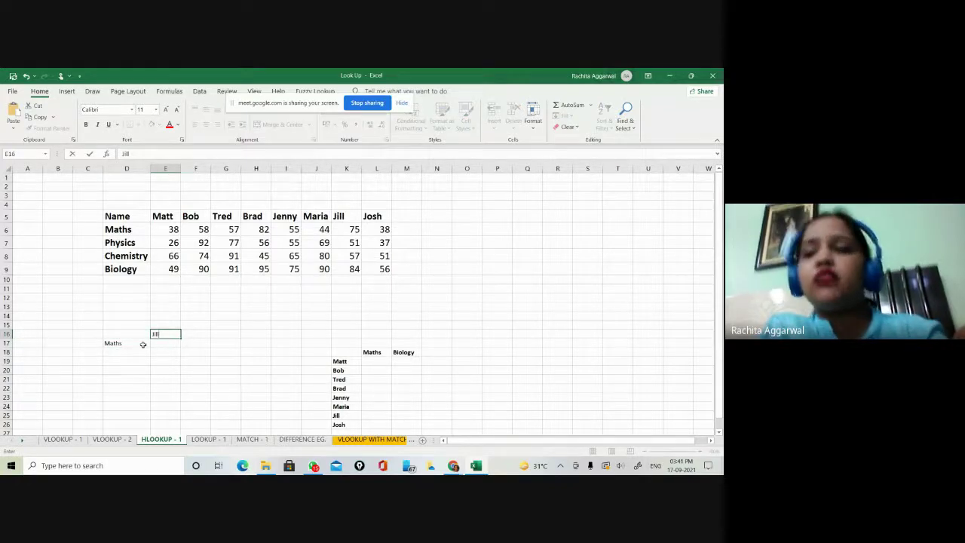
key("Return")
key("Up")
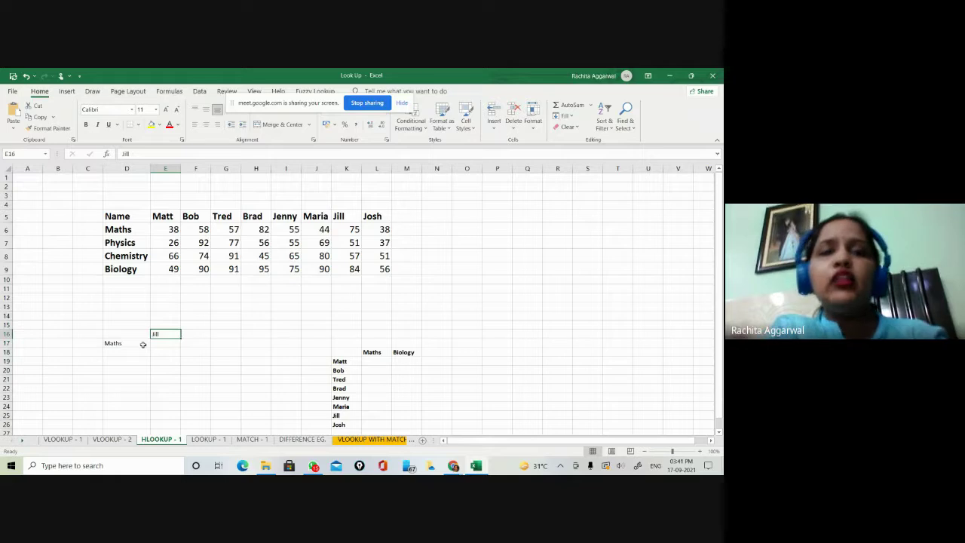
left_click(143, 344)
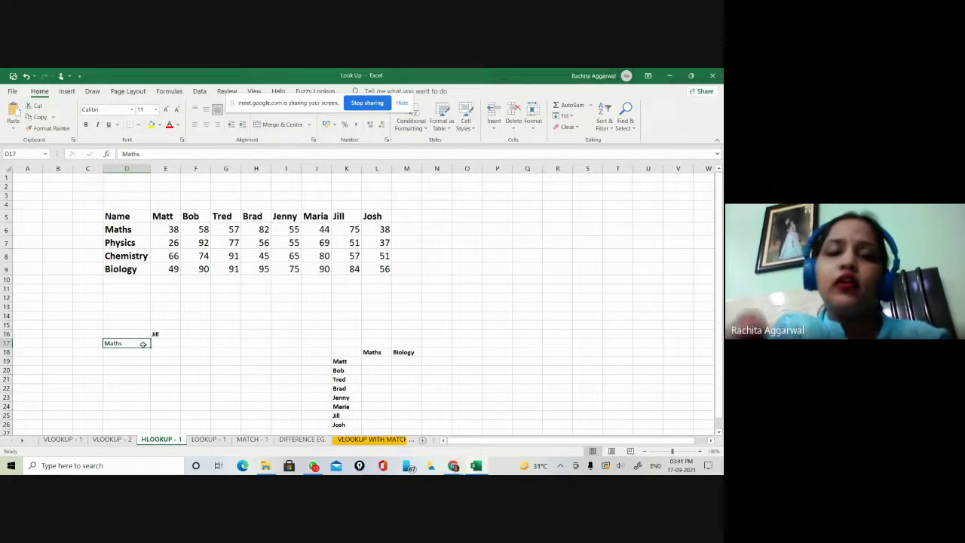
key("ctrl+b")
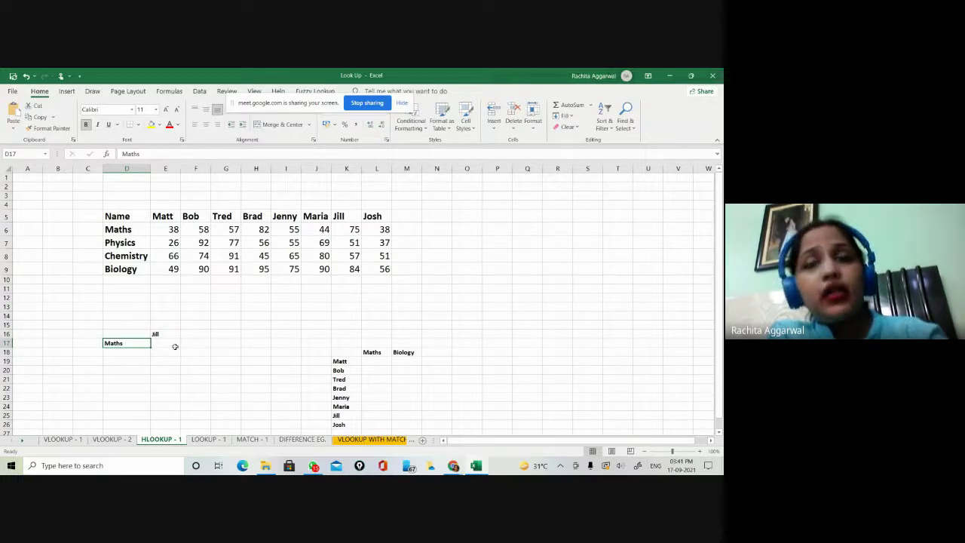
Step: Clear the sample student name from E16 and the Maths label from D17
scroll(446, 367, "down", 2)
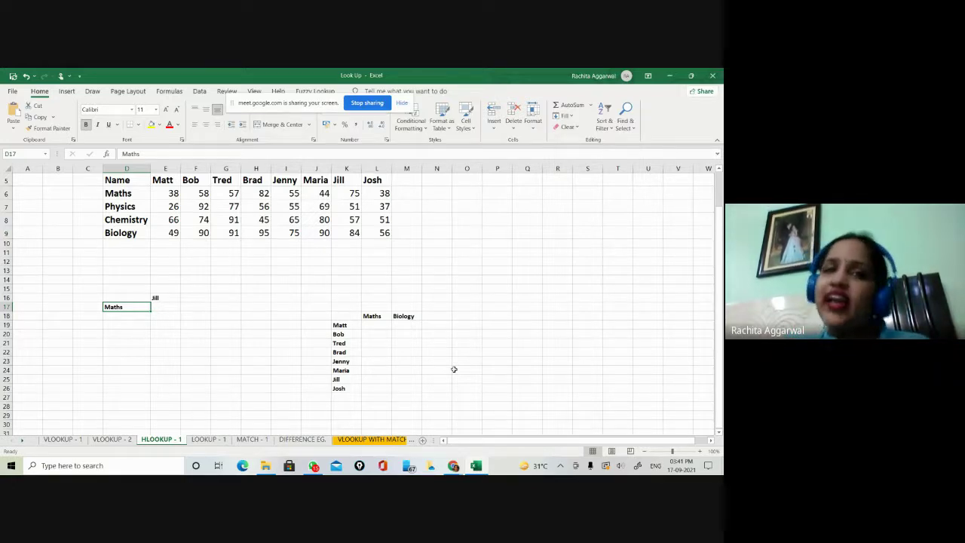
left_click(153, 297)
key("Down")
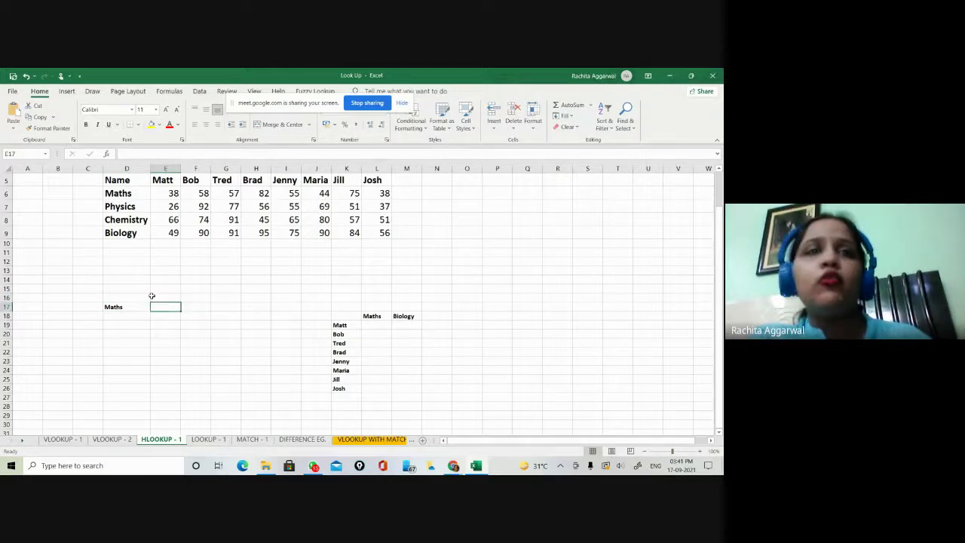
key("Left")
Step: Start an HLOOKUP formula in L19, the first student's Maths cell, with K19 as the lookup value
key("Right")
key("Right")
key("Right")
key("Right")
key("Right")
key("Right")
key("Right")
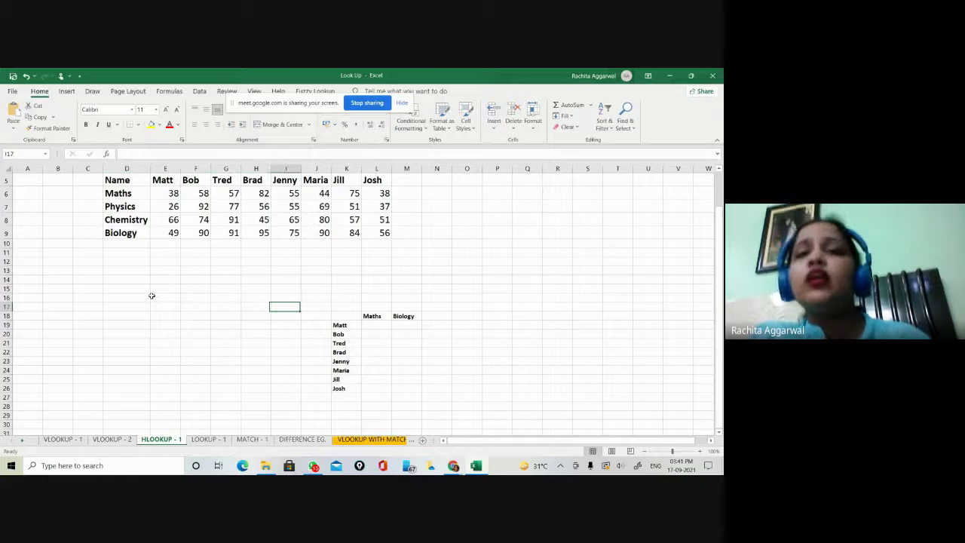
key("Right")
key("Down")
key("Down")
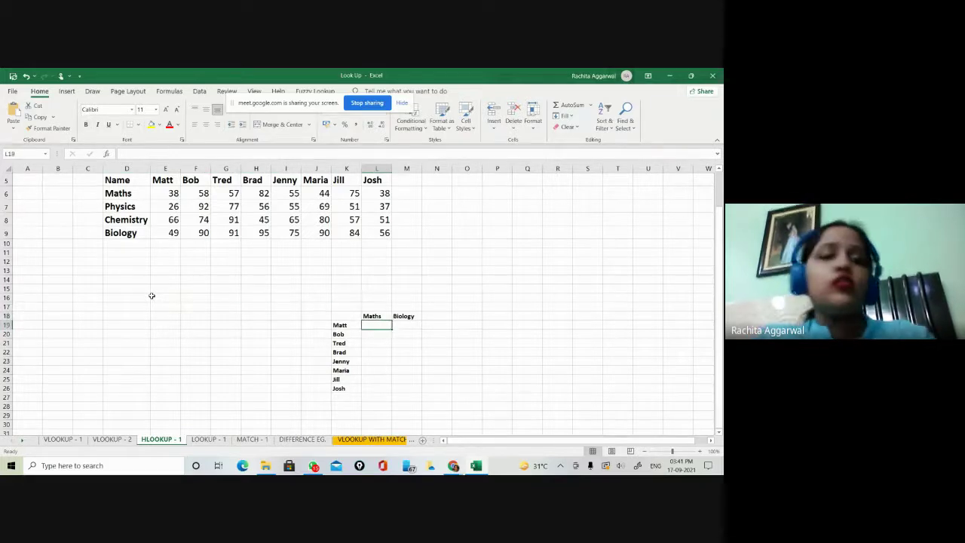
type("=")
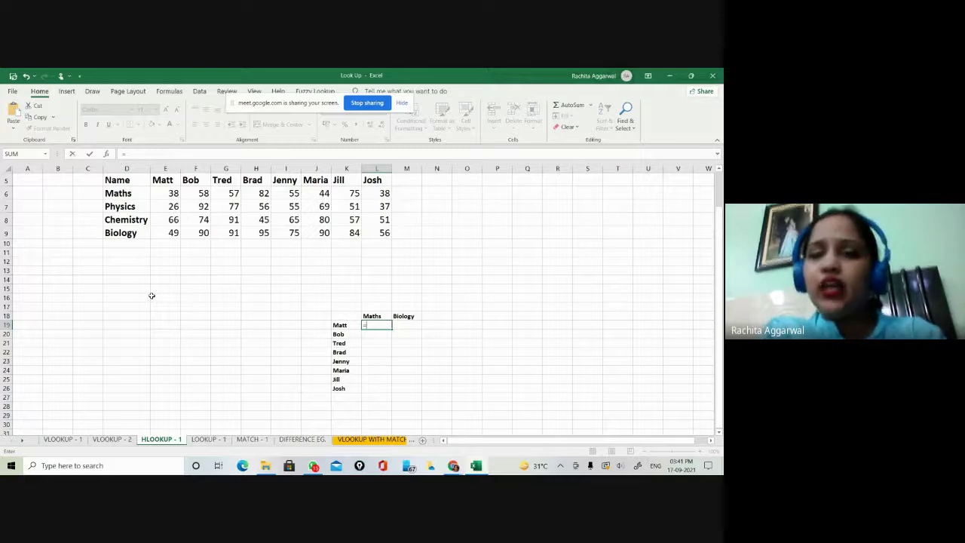
type("hl")
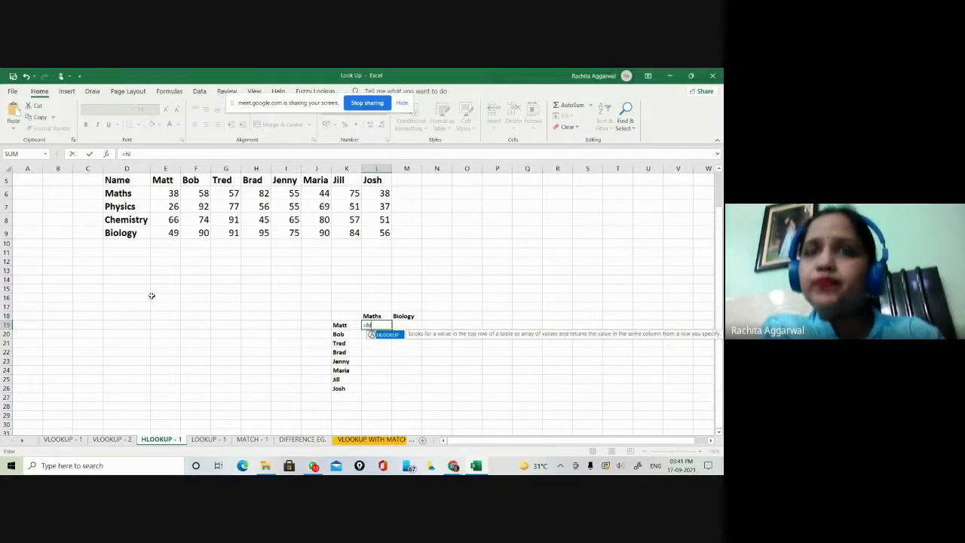
double_click(388, 336)
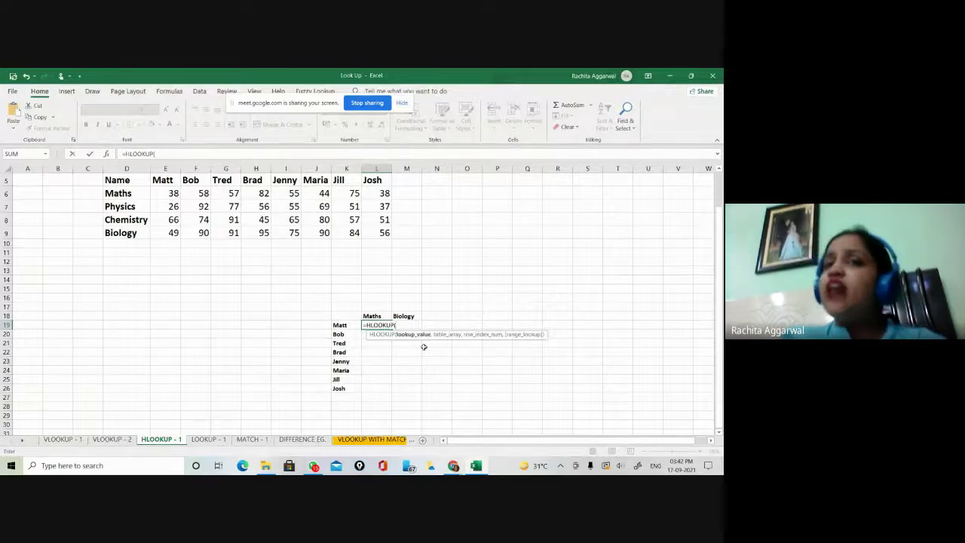
left_click(350, 325)
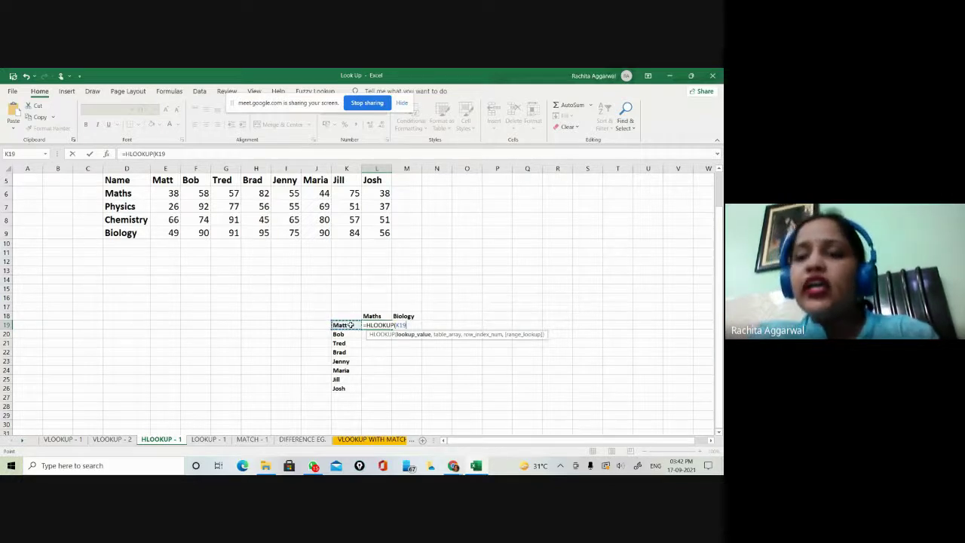
type(",")
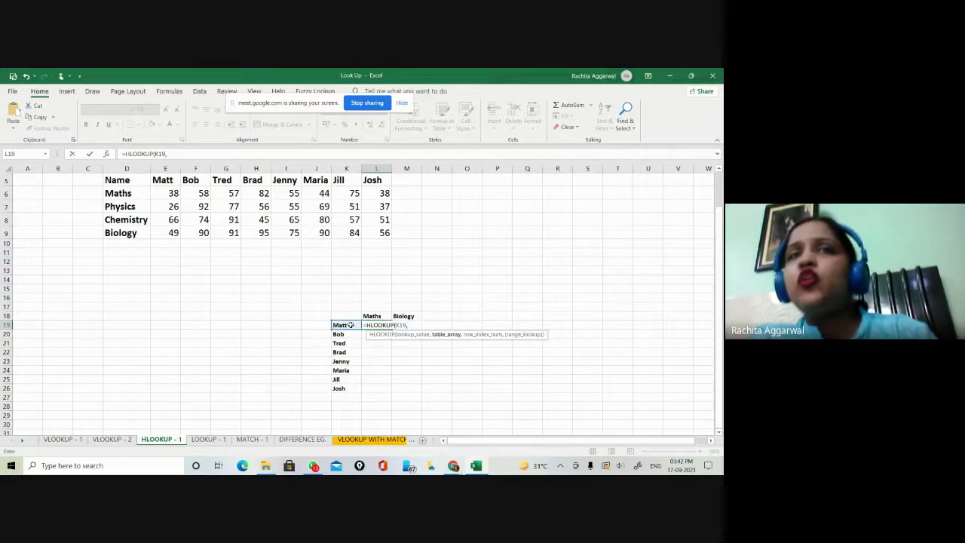
Step: Complete the HLOOKUP formula in L19 with the absolute table range $D$5:$L$9, row index 2 and 0 for an exact match
left_click(123, 182)
mouse_move(123, 181)
left_mouse_down()
mouse_move(239, 231)
mouse_move(411, 243)
mouse_move(368, 234)
left_mouse_up()
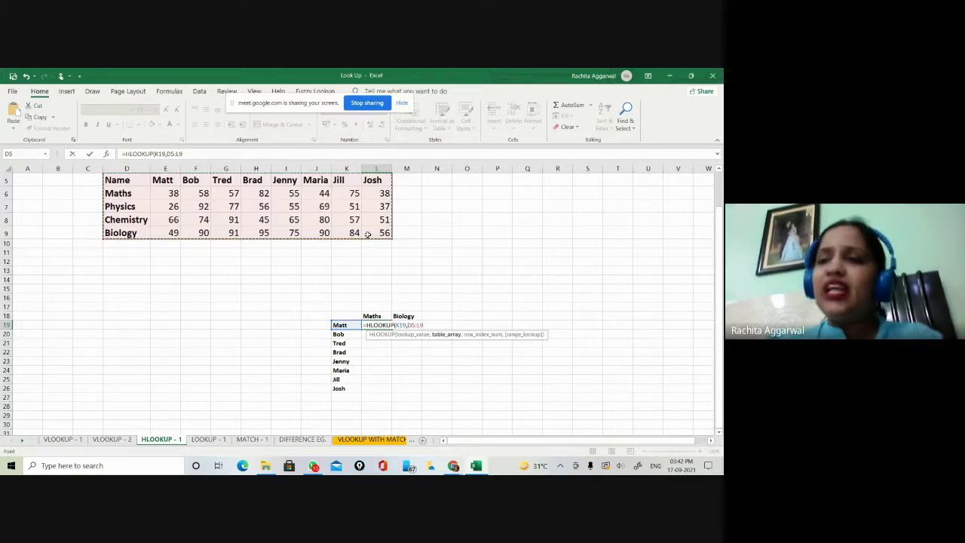
key("F4")
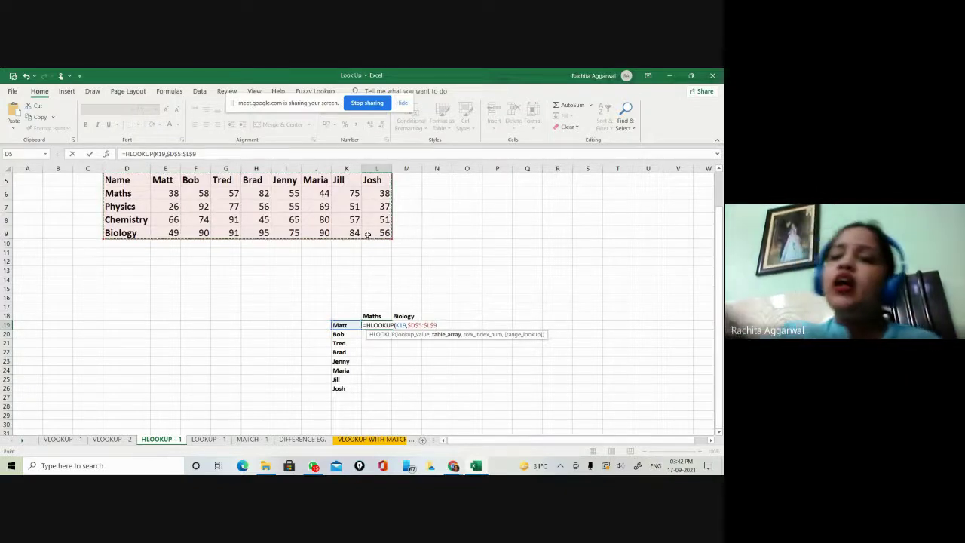
type(",")
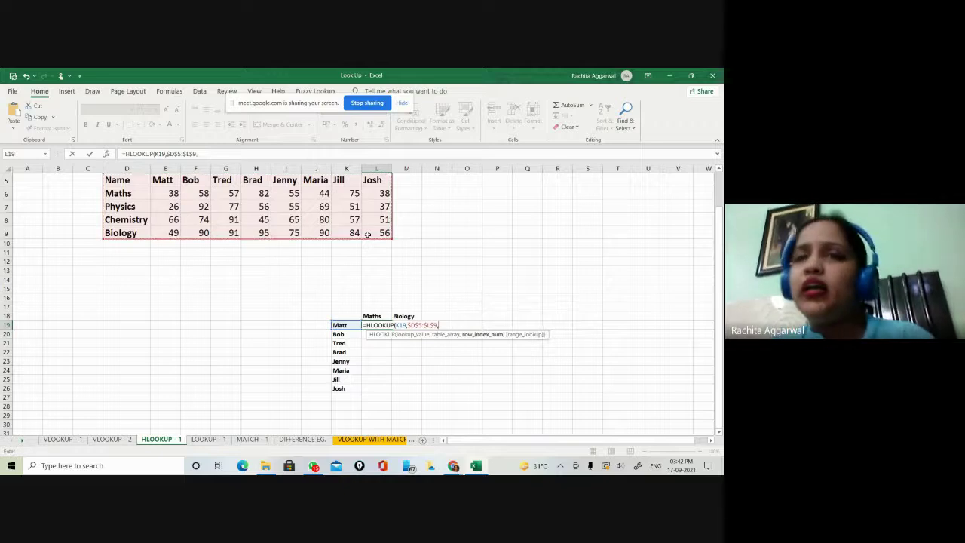
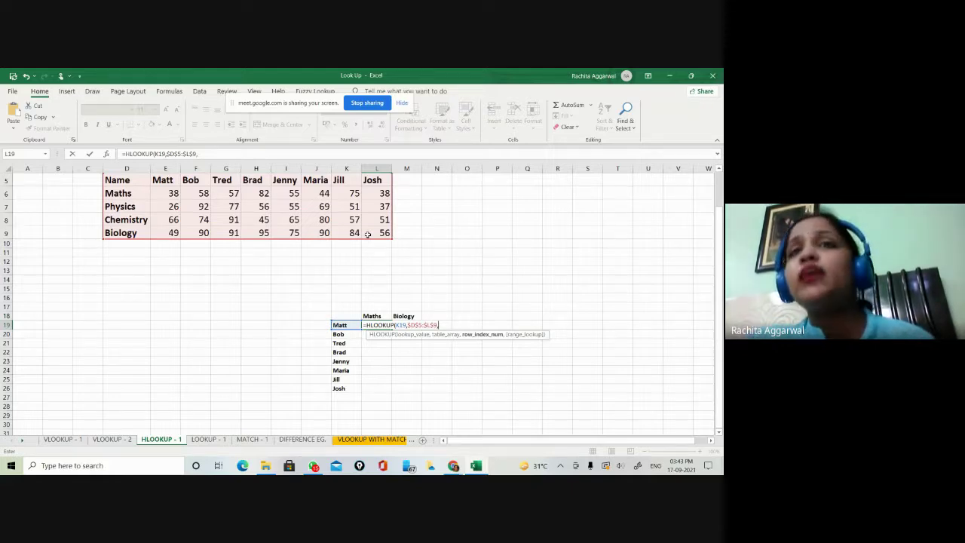
scroll(222, 282, "up", 1)
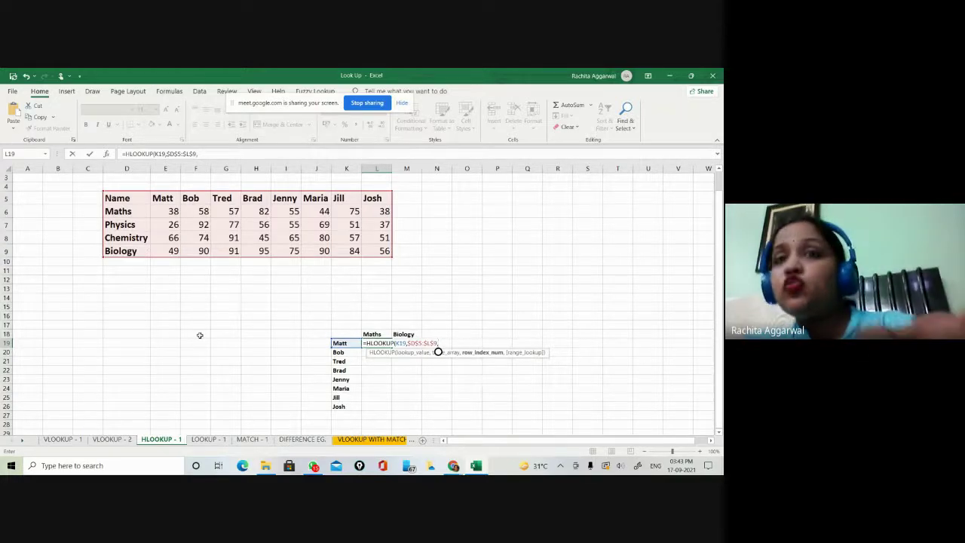
type("2")
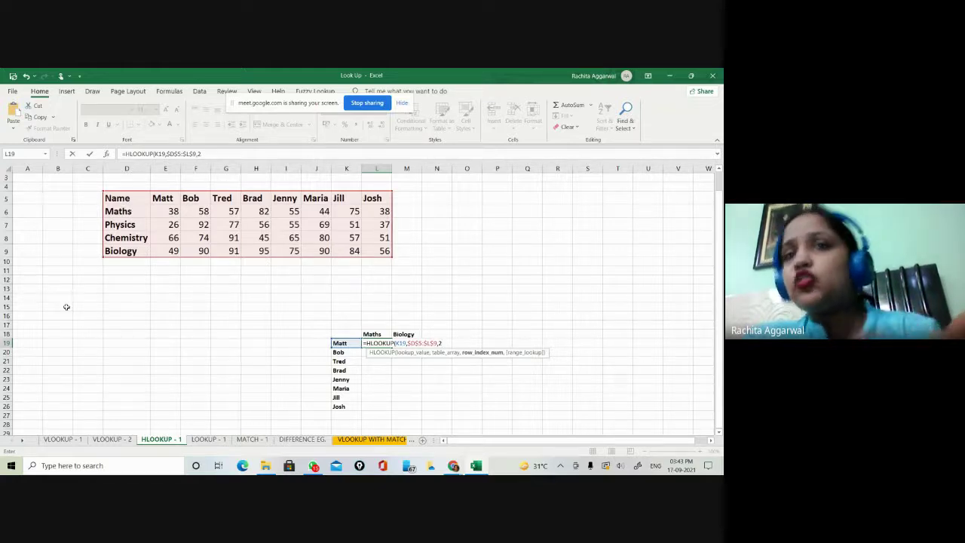
type(",")
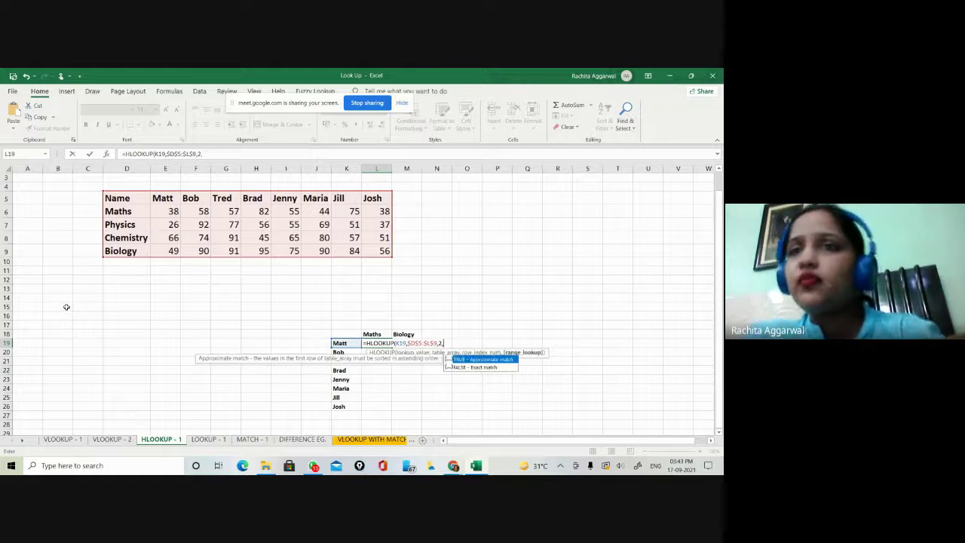
key("Down")
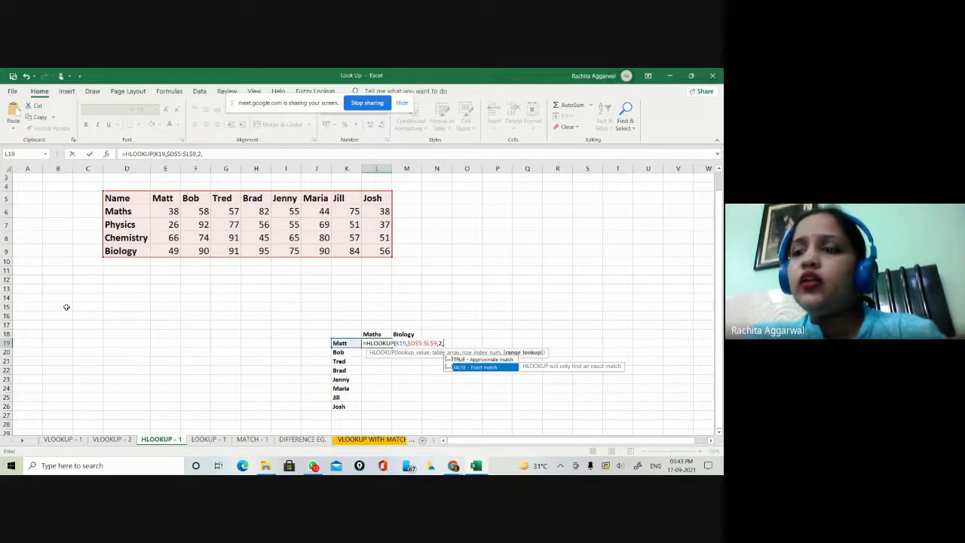
type("0")
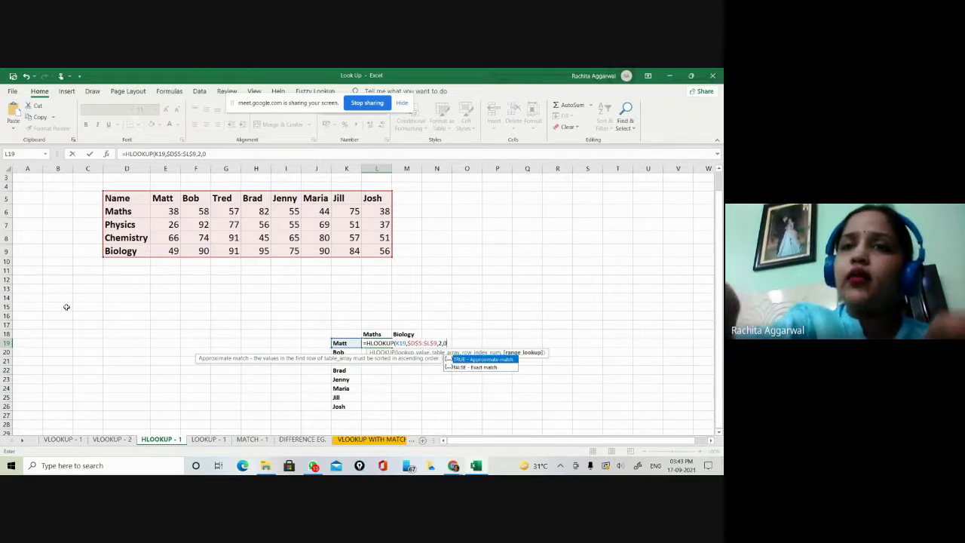
type(")")
key("Return")
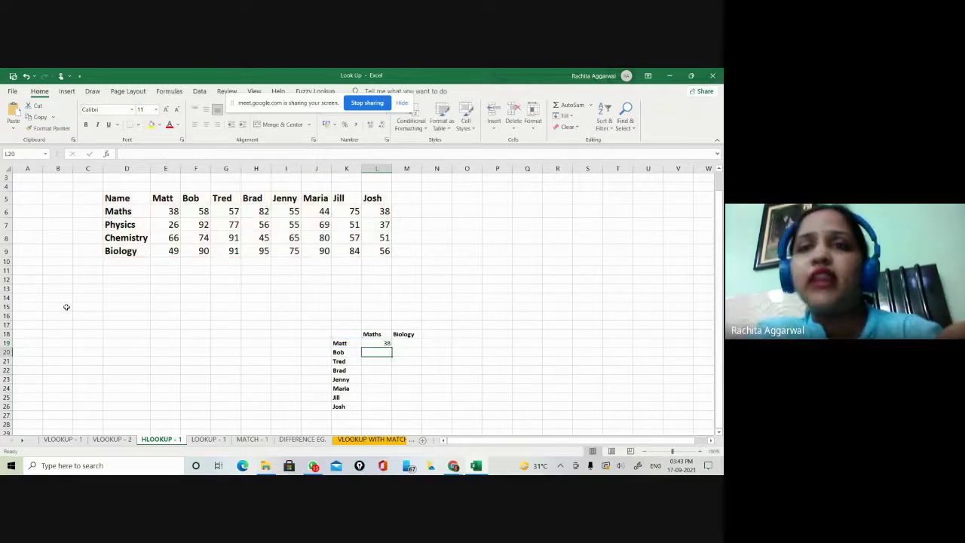
Step: Fill the Maths HLOOKUP formula from L19 down to L26 for all listed students
key("Up")
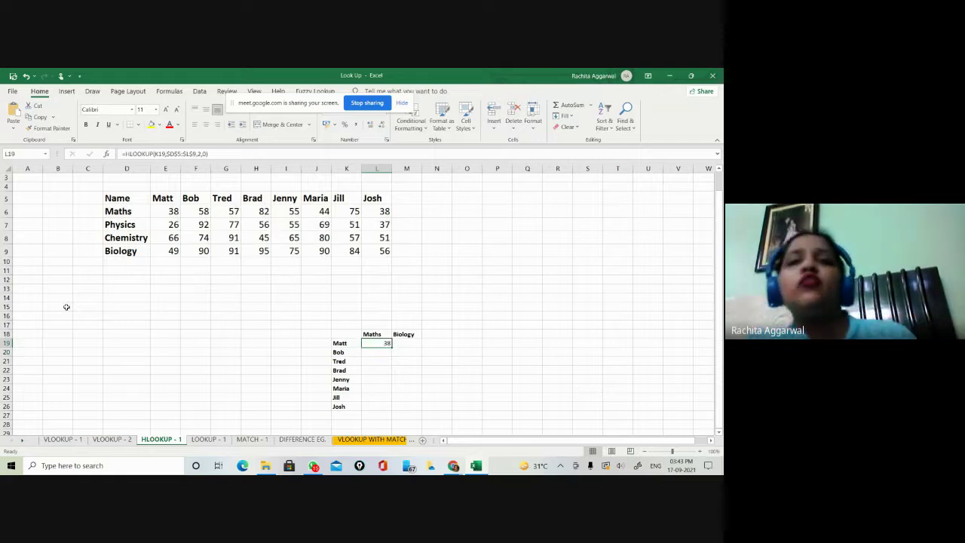
key("Left")
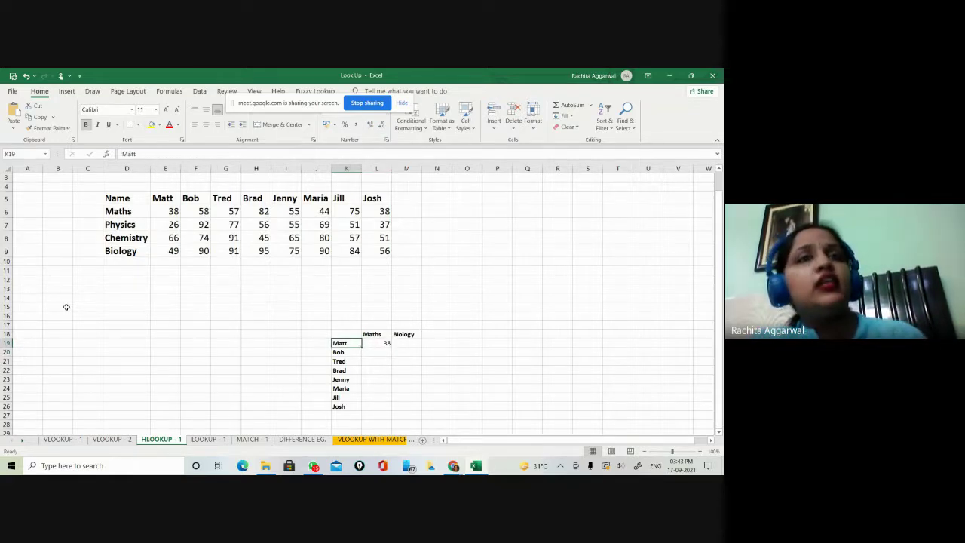
key("Right")
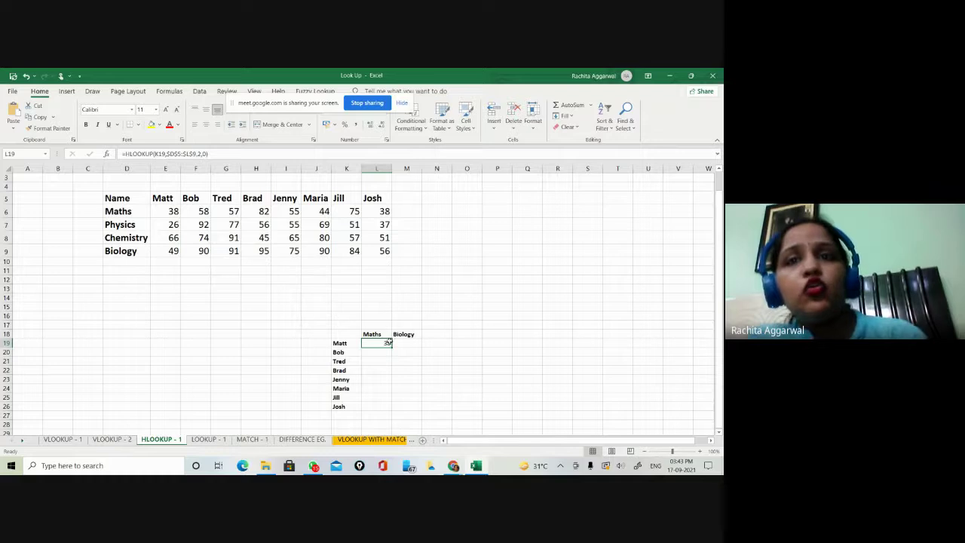
left_click_drag(392, 343, 396, 410)
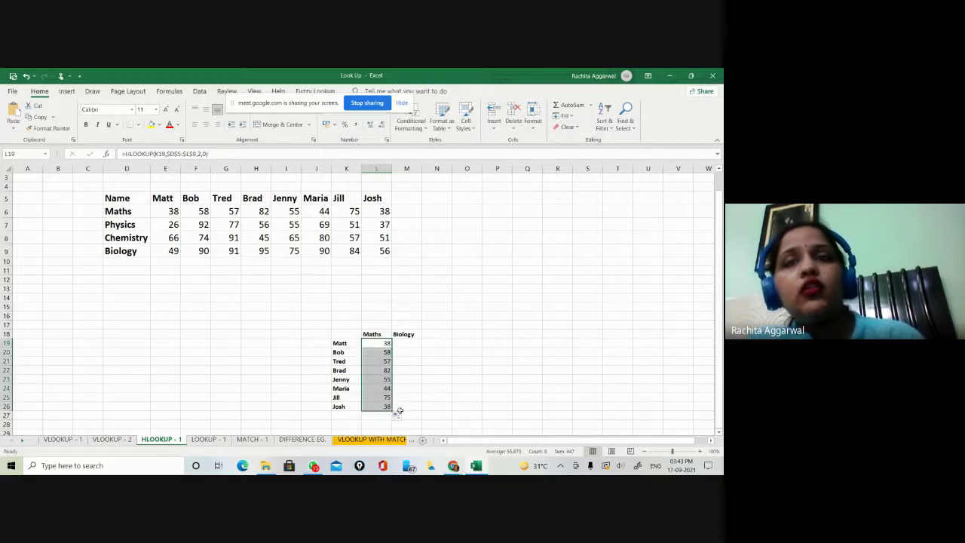
left_click(452, 403)
Step: Compare the looked-up Maths marks in L20 and L22 with the same students' marks in row 6 of the source table
left_click(351, 353)
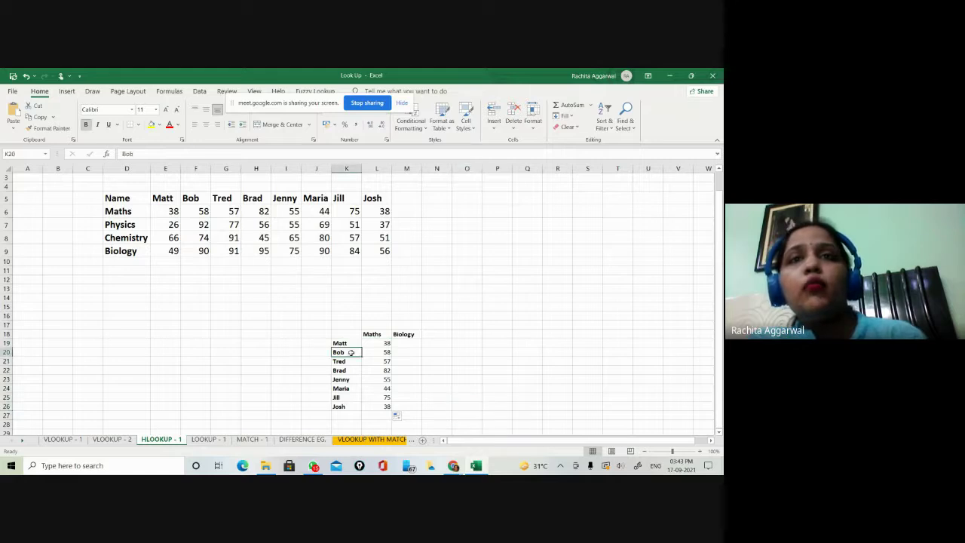
left_click(202, 209)
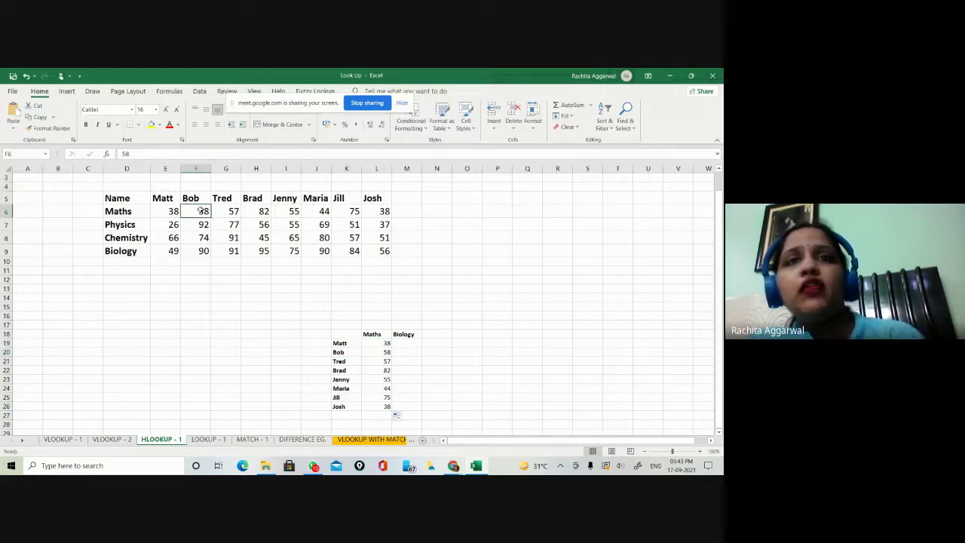
left_click(387, 352)
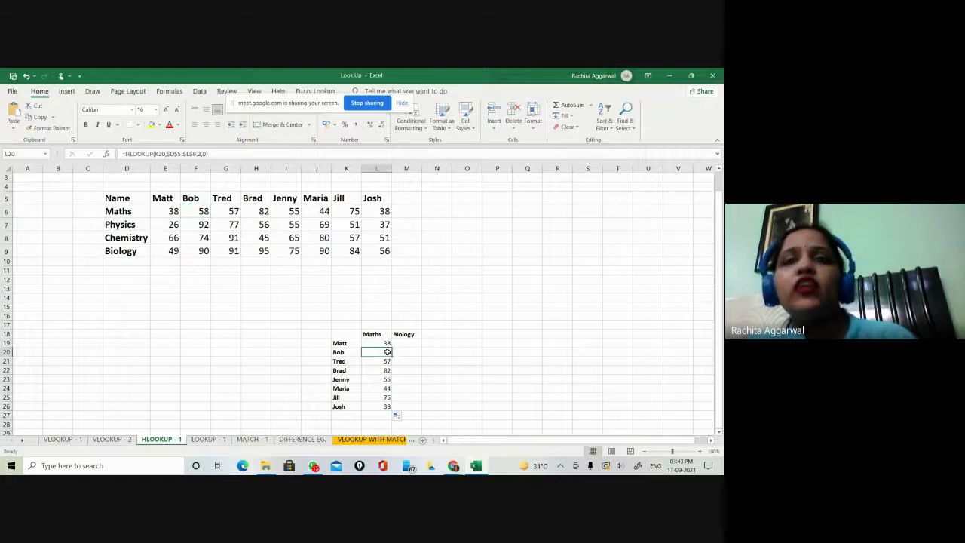
left_click(343, 371)
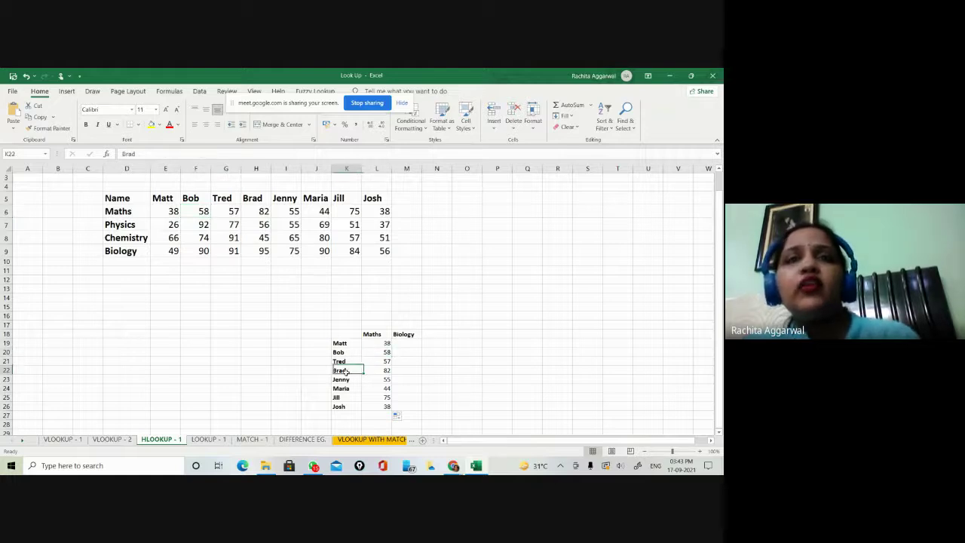
left_click(257, 199)
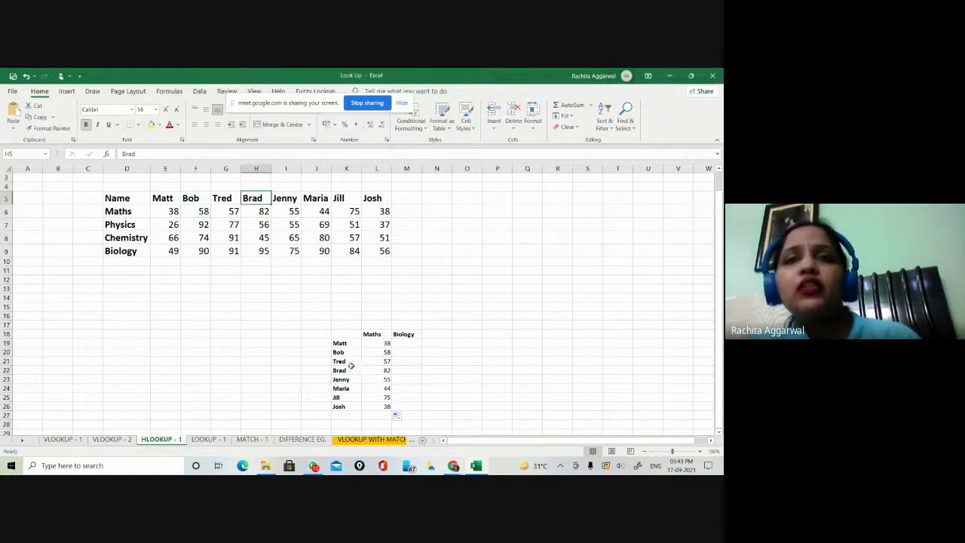
left_click(383, 370)
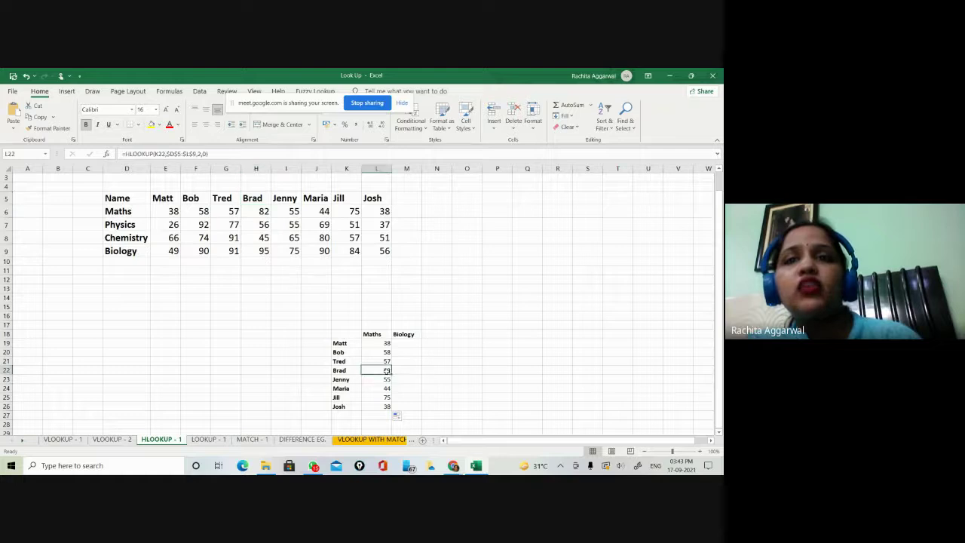
left_click(265, 212)
Step: Make the Maths marks in L19:L26 bold and increase their font size by one step
left_click_drag(373, 343, 380, 405)
key("ctrl+b")
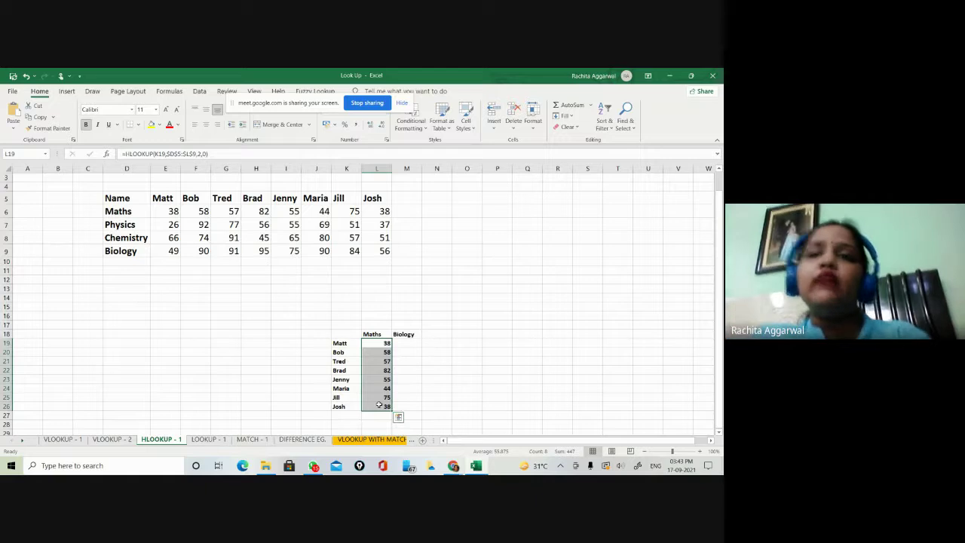
left_click(166, 109)
left_click(463, 381)
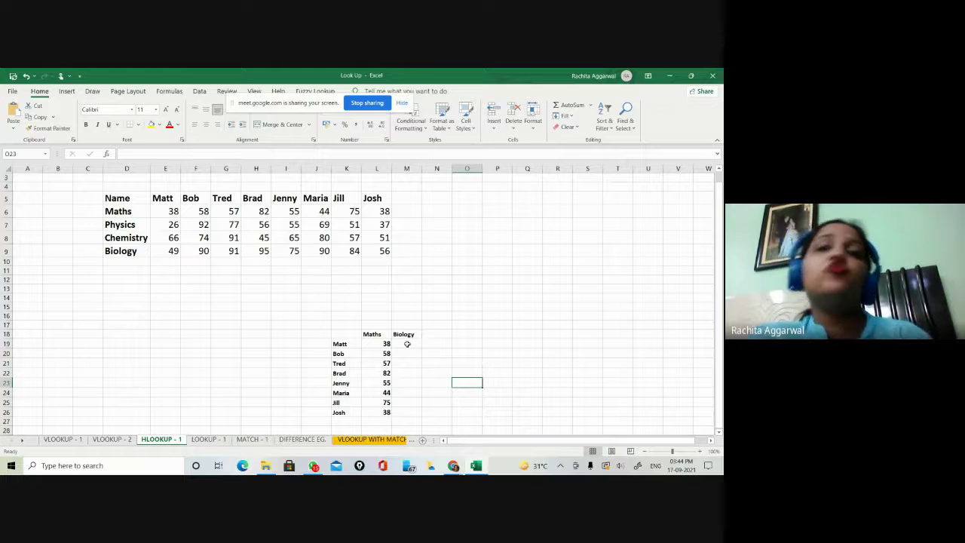
Step: Enter =HLOOKUP(K19,$D$5:$L$9,5,0) in M19 to retrieve the first student's Biology mark
left_click(407, 344)
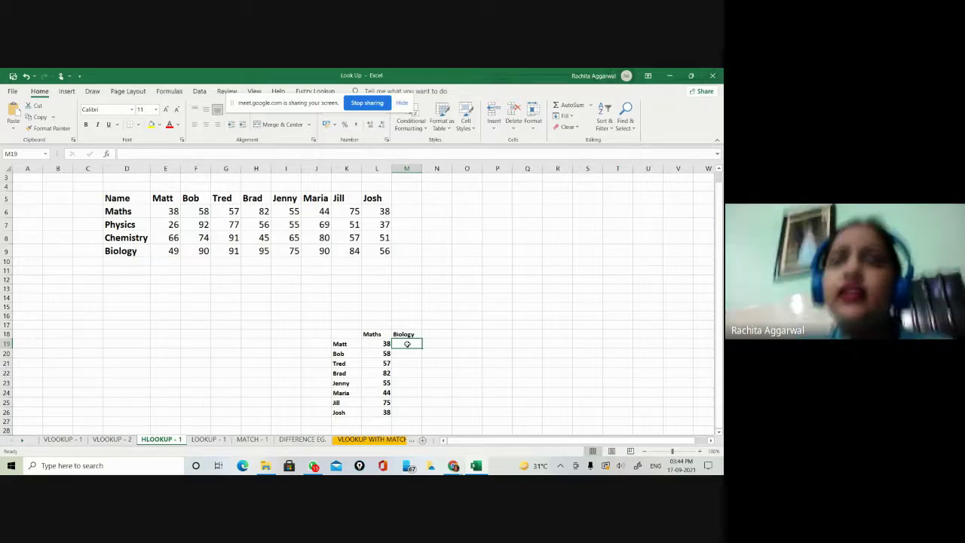
type("=")
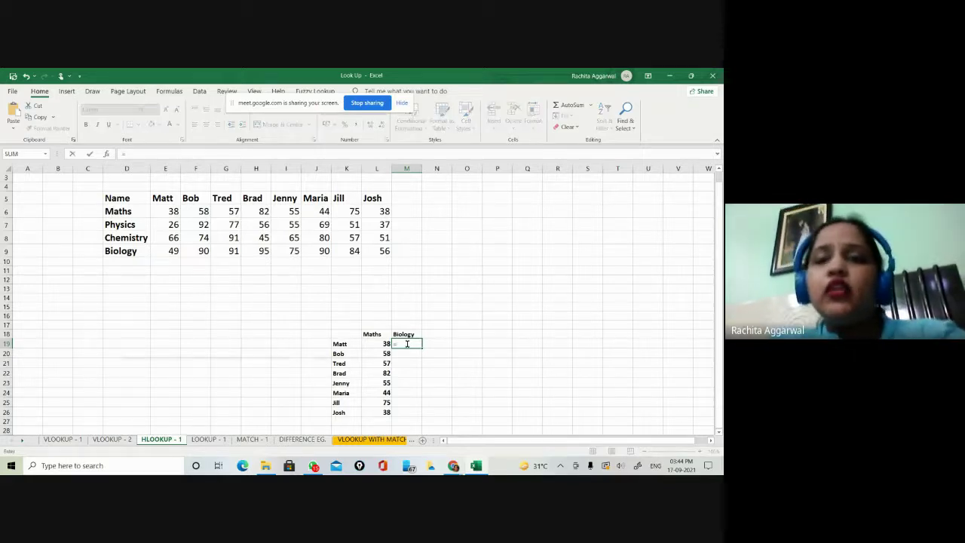
type("hl")
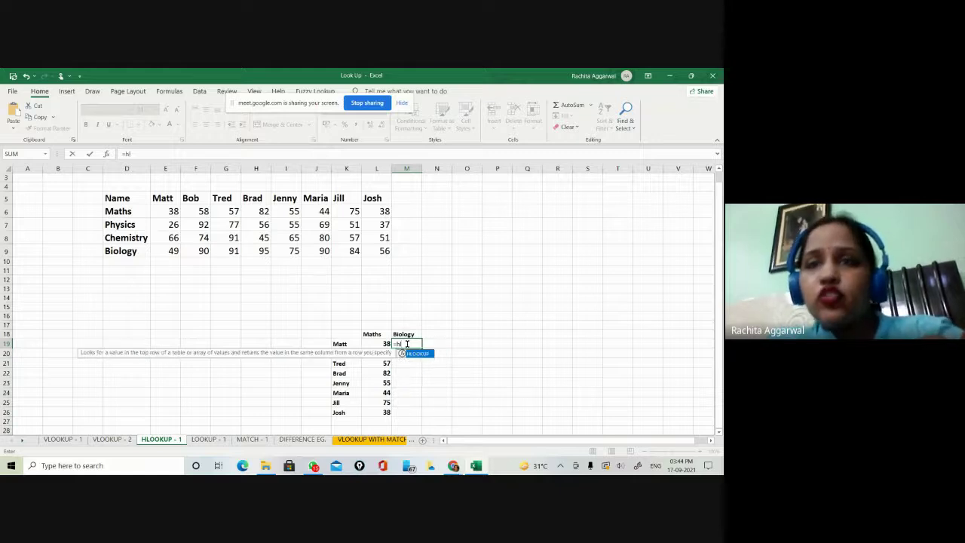
key("Tab")
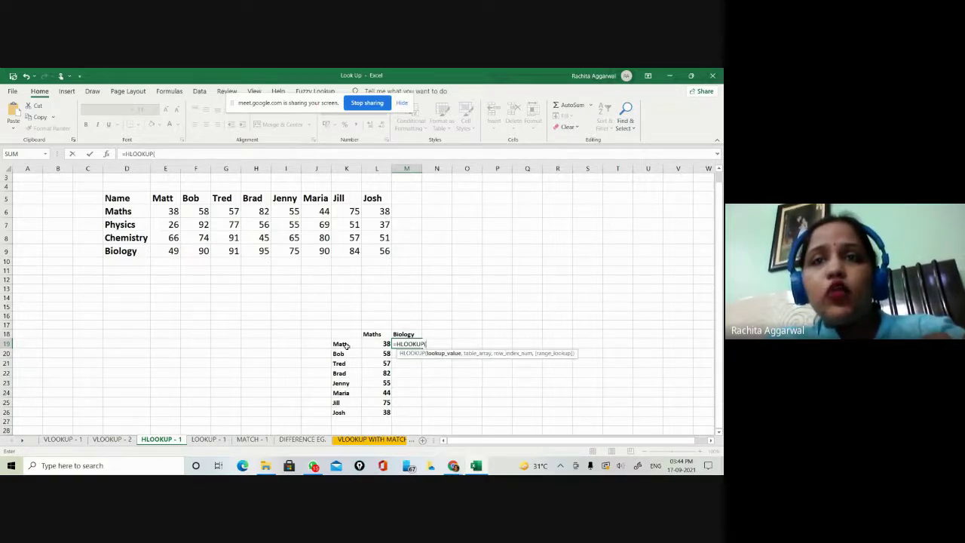
left_click(346, 345)
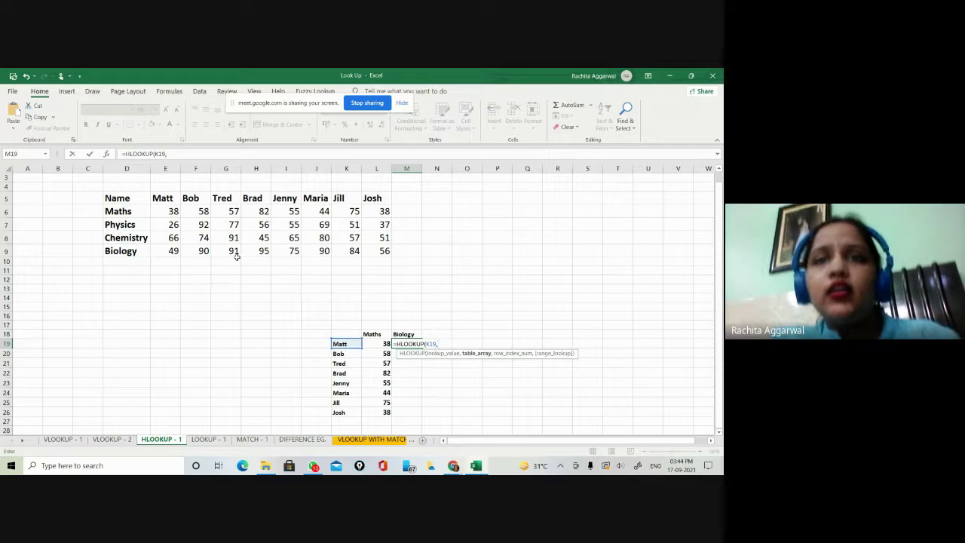
left_click_drag(125, 198, 369, 248)
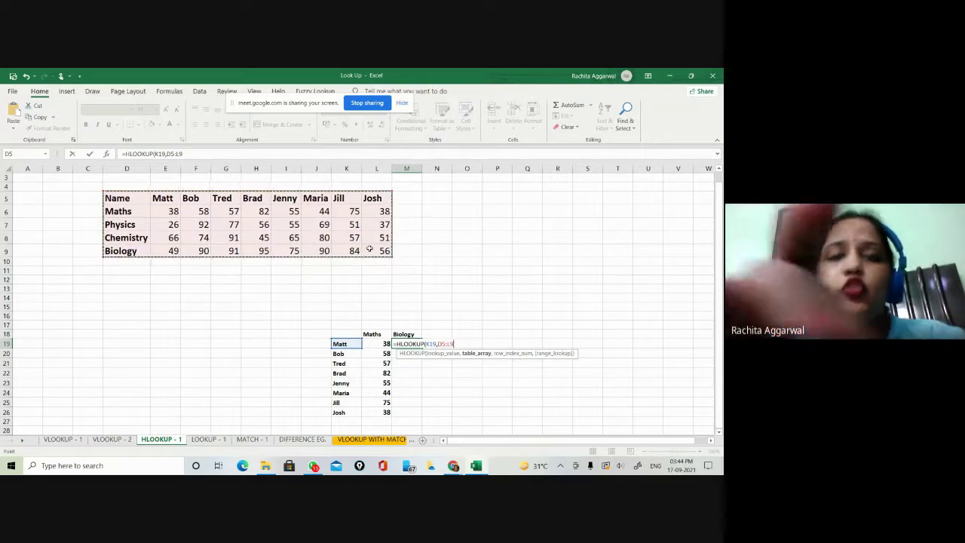
key("F4")
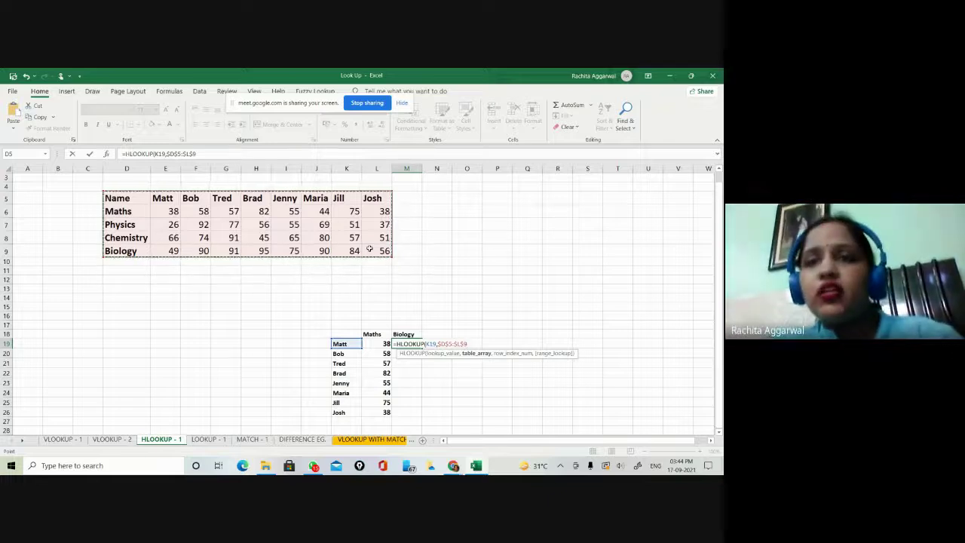
type(",")
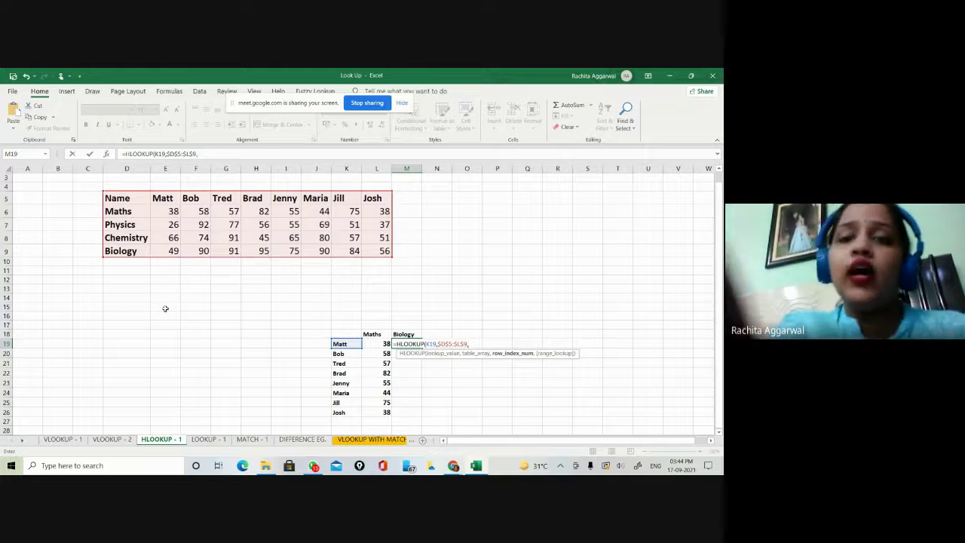
type("5,0")
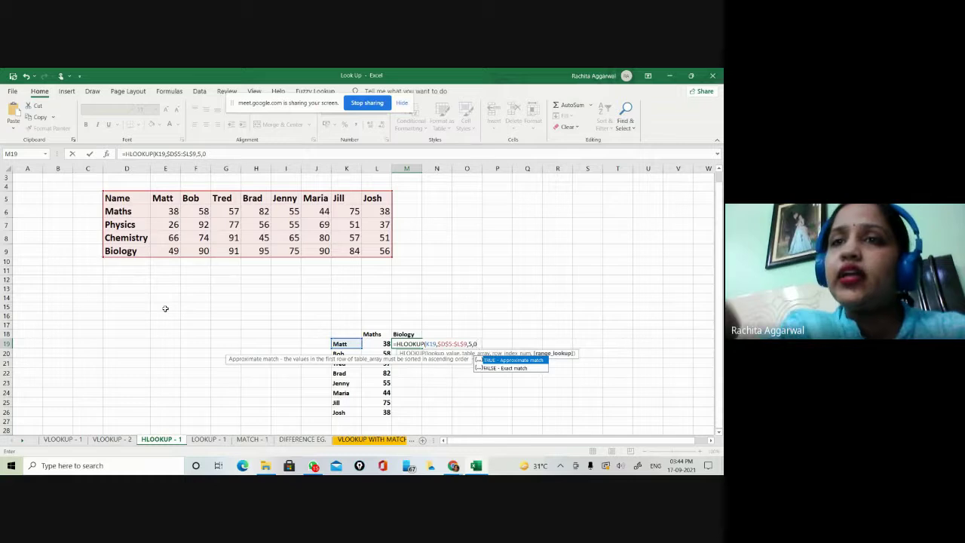
type(")")
key("Return")
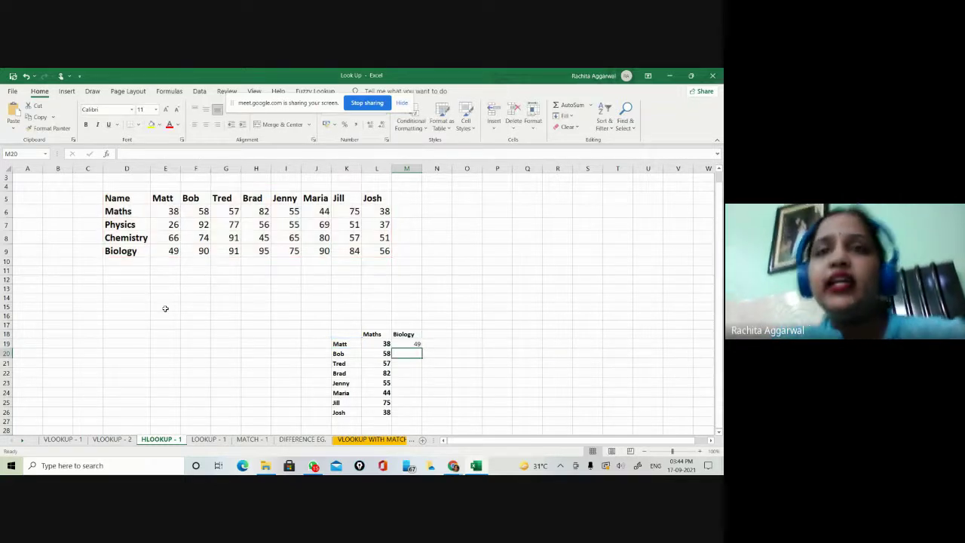
Step: Fill the Biology HLOOKUP formula from M19 down to M26 and make the marks bold
left_click(408, 343)
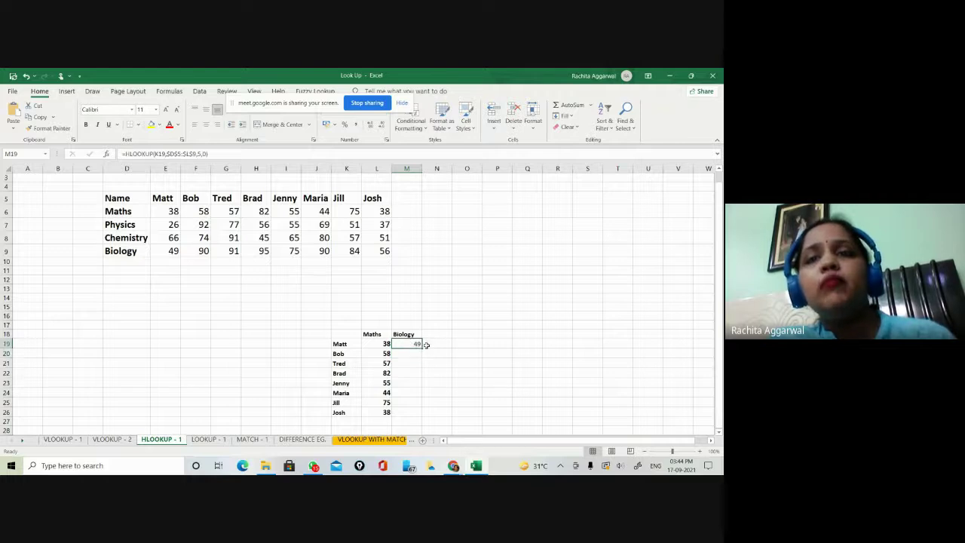
left_click_drag(421, 346, 415, 417)
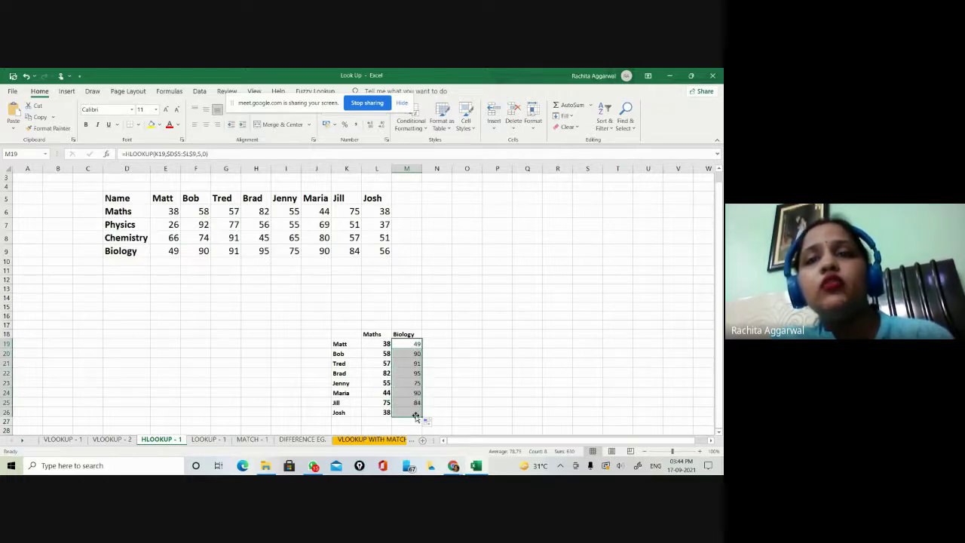
left_click(514, 383)
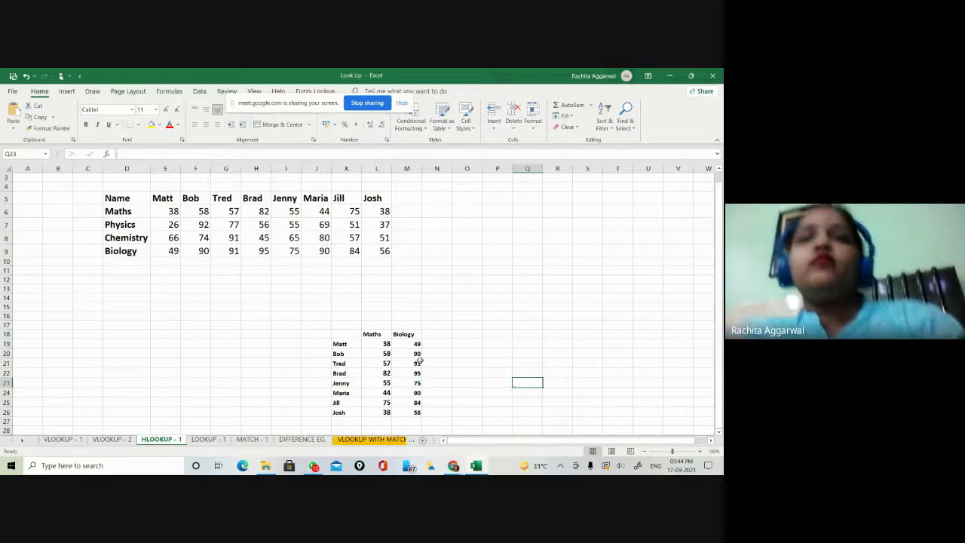
Step: Review the VLOOKUP - 1, HLOOKUP - 1 and DIFFERENCE EG. sheets against the table on LOOKUP - 1, finishing on LOOKUP - 1
left_click(463, 391)
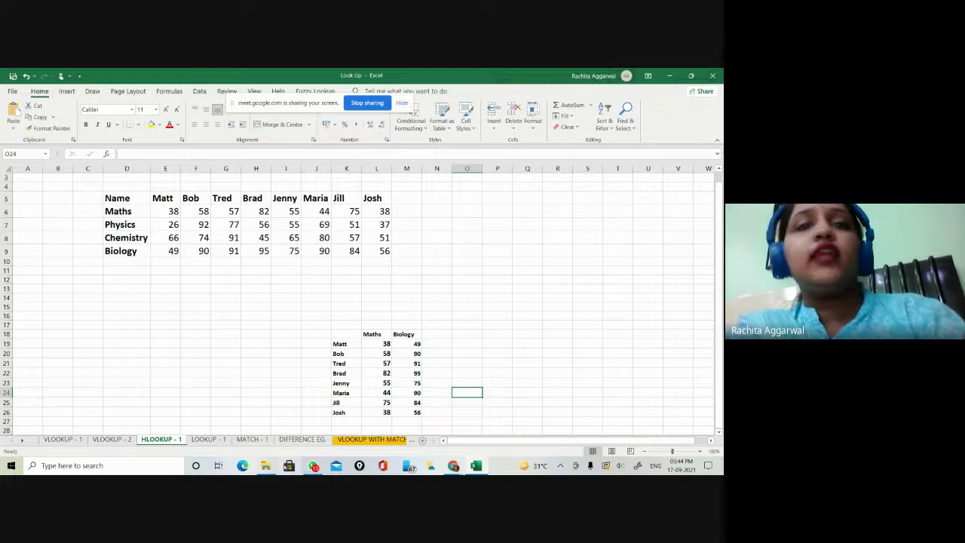
left_click(226, 442)
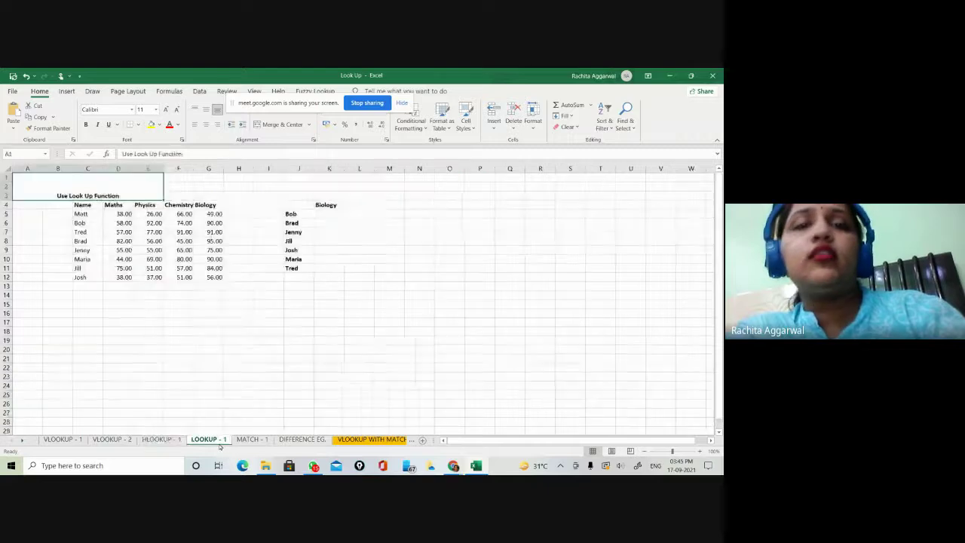
left_click(304, 374)
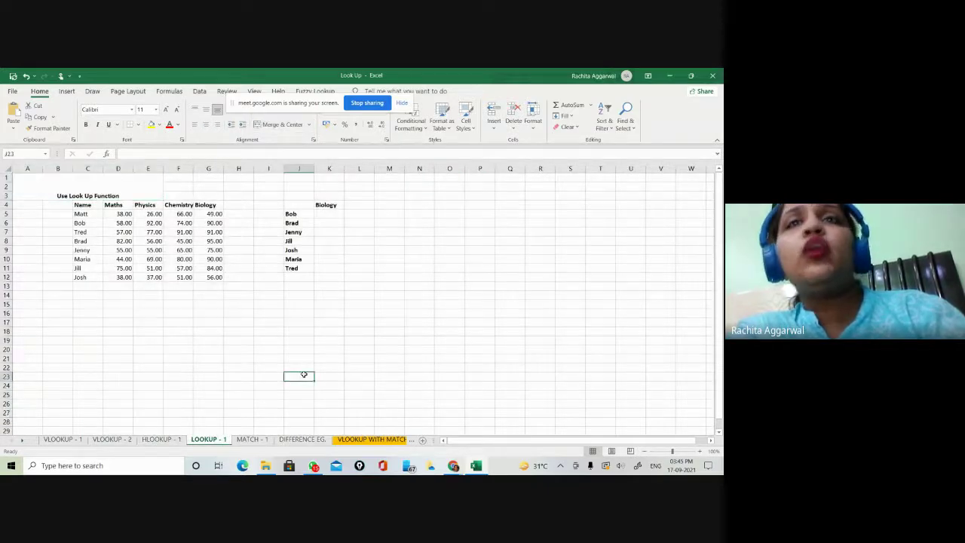
left_click(320, 214)
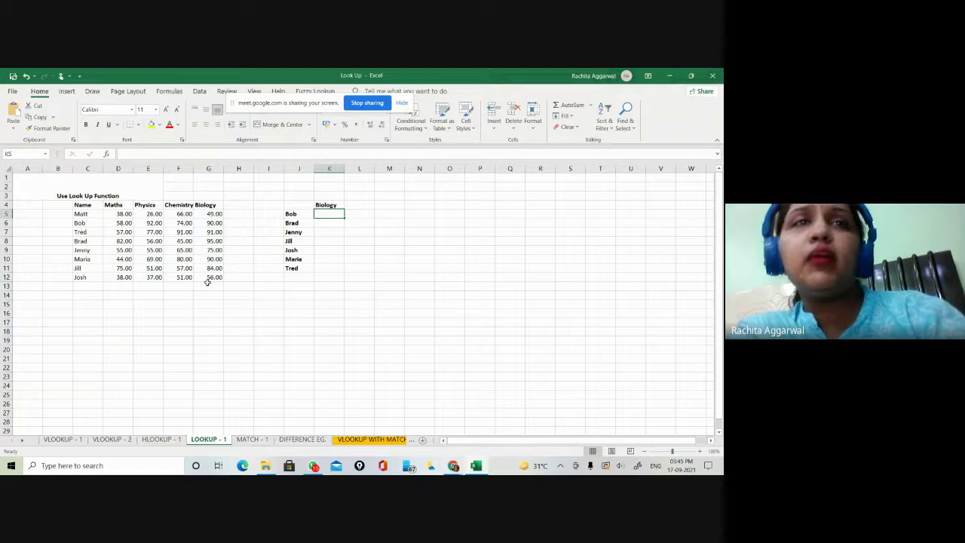
left_click(64, 439)
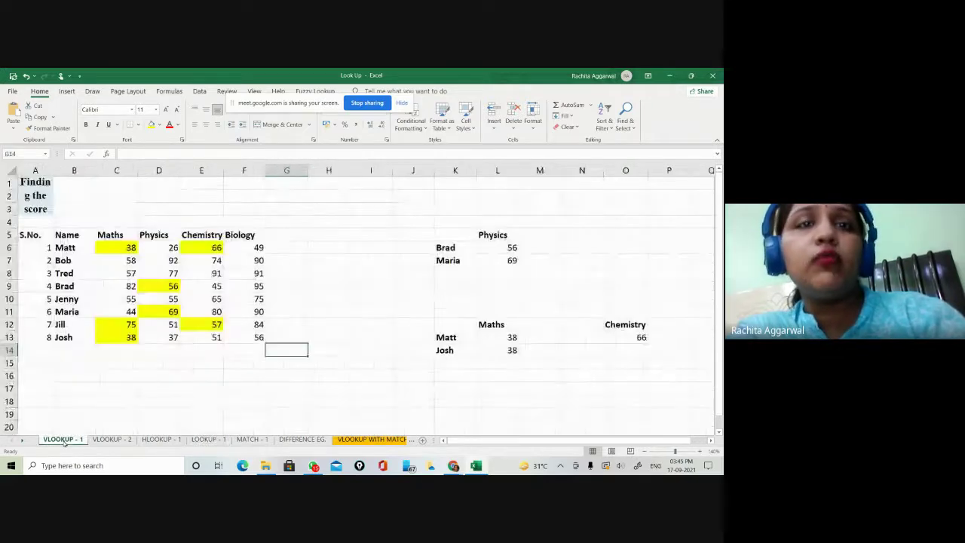
left_click(155, 439)
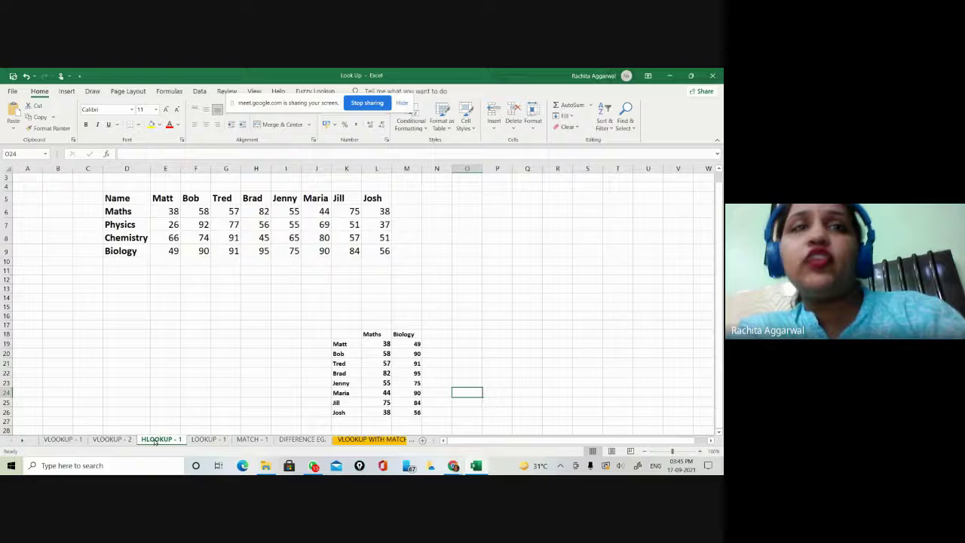
left_click(204, 445)
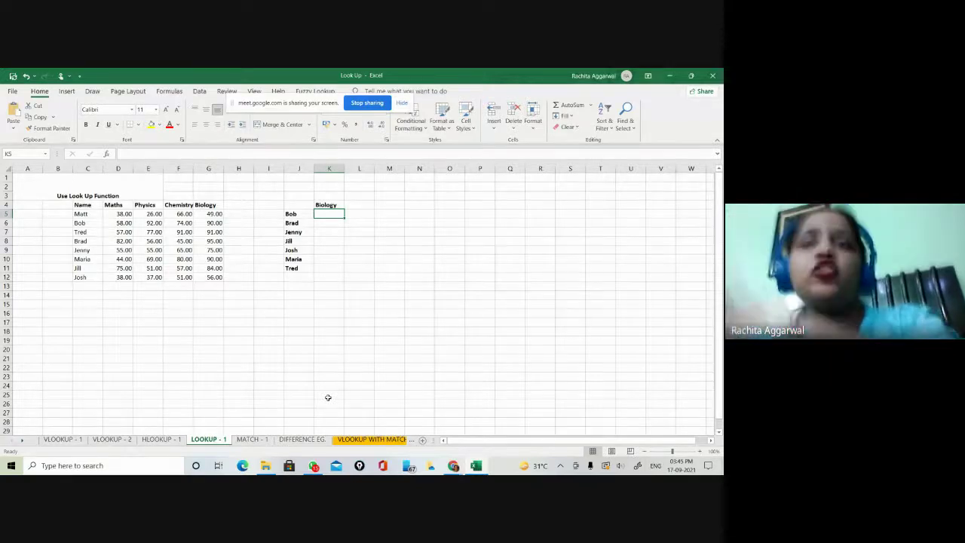
left_click(309, 440)
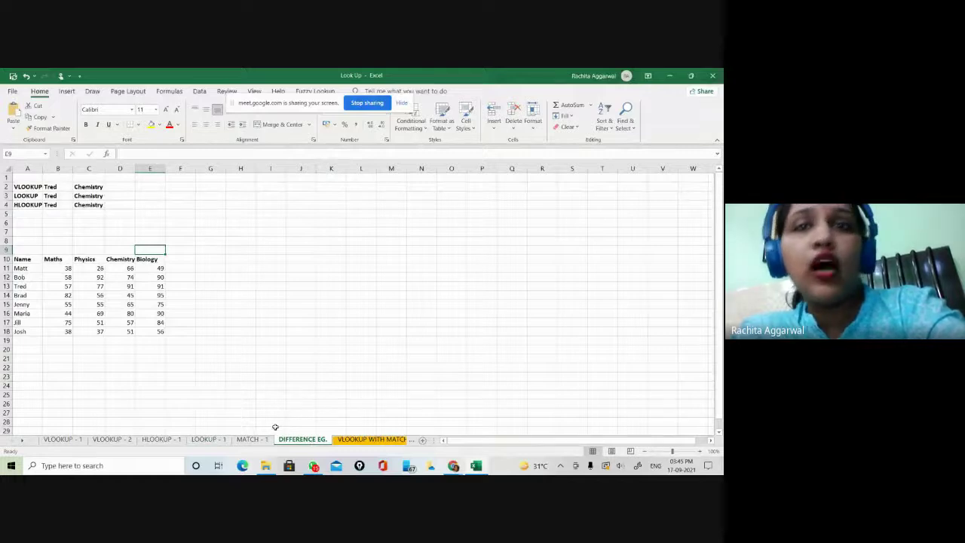
left_click(208, 439)
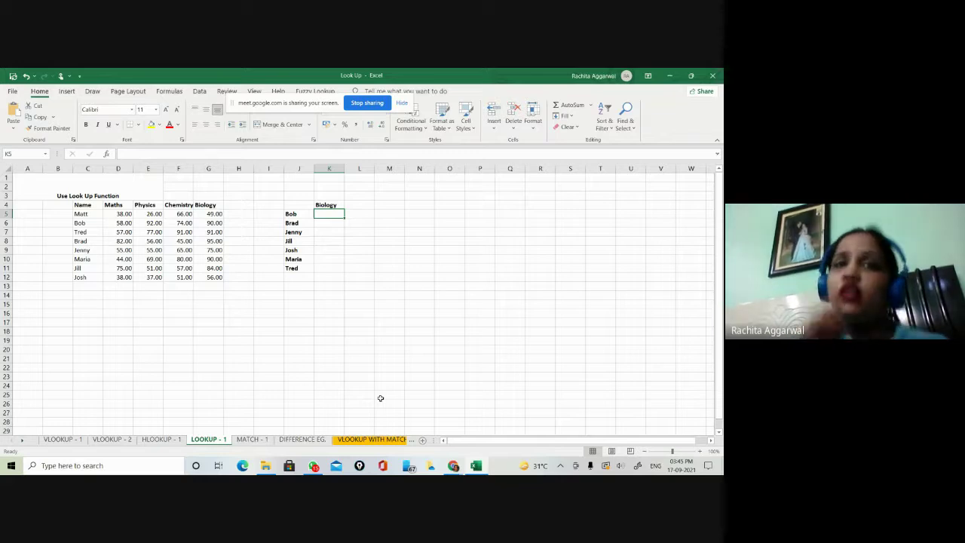
Step: Enter =LOOKUP(J5,$C$5:$C$12,$G$5:$G$12) in K5 to retrieve the first listed student's Biology mark
type("=")
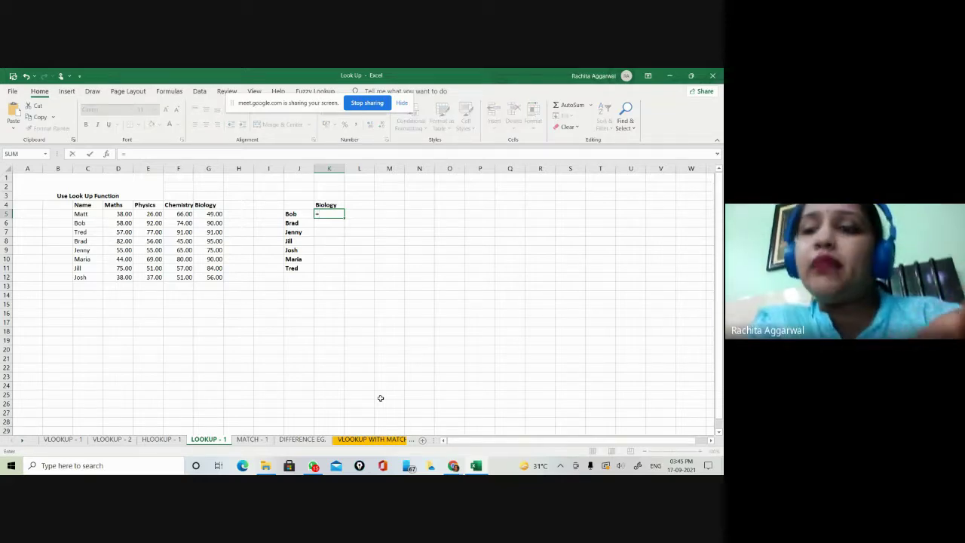
type("loo")
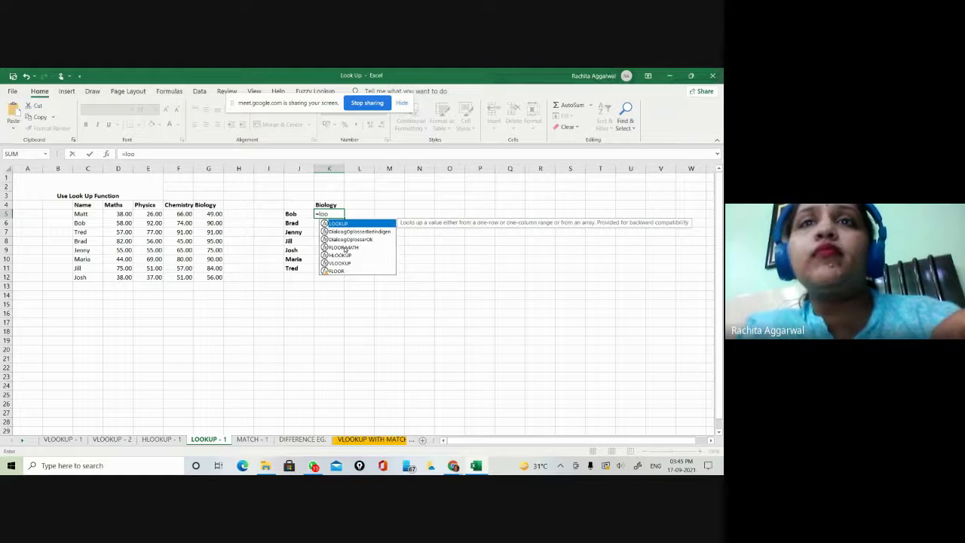
double_click(338, 224)
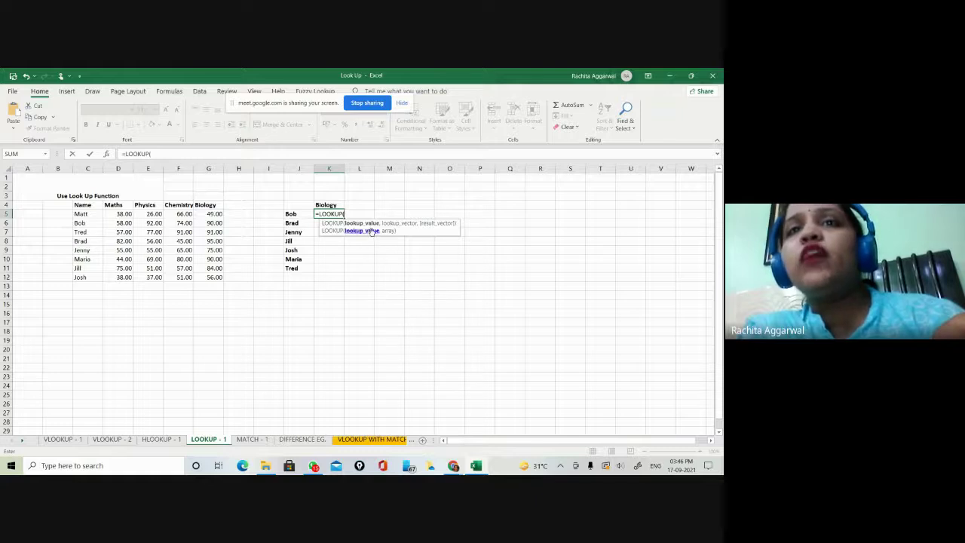
left_click(298, 215)
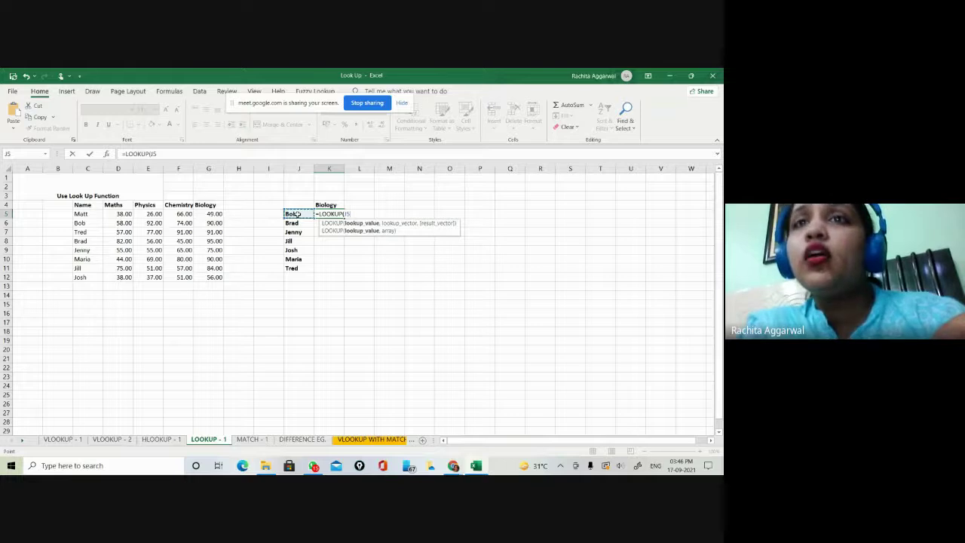
type(",")
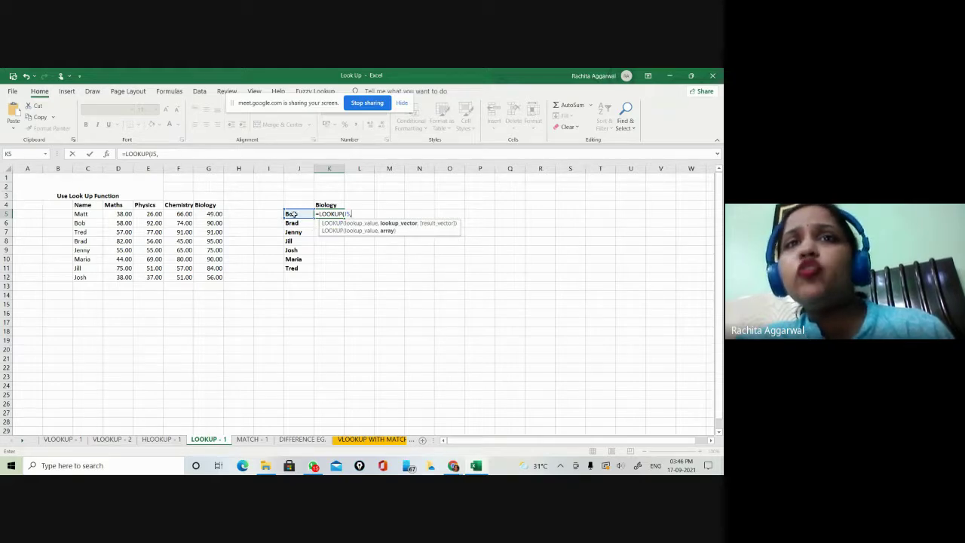
left_click(89, 205)
left_click_drag(89, 205, 92, 277)
left_click(89, 215)
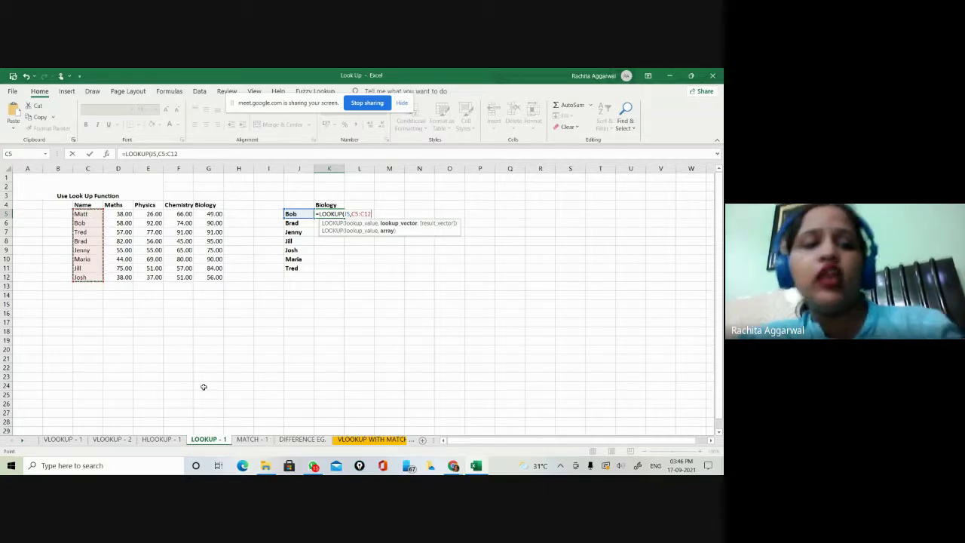
key("F4")
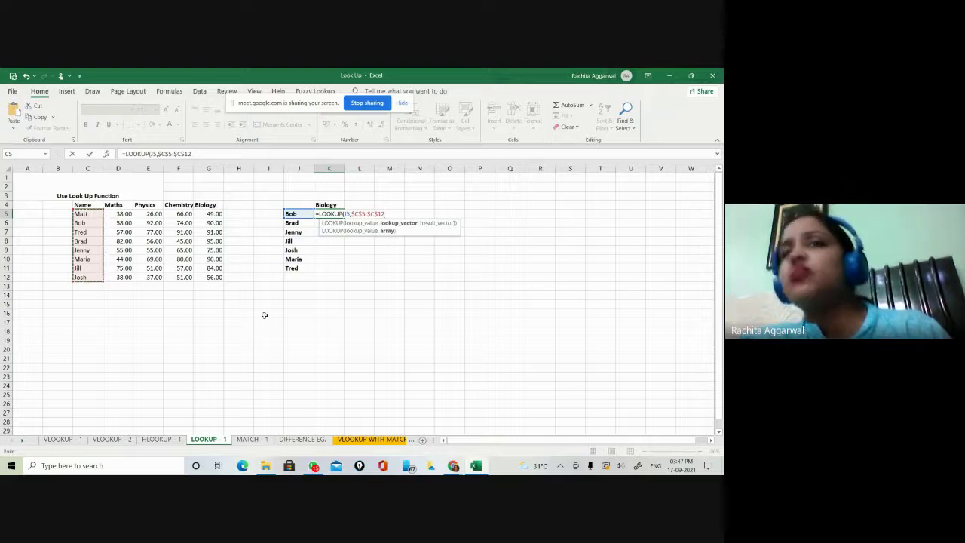
type(",")
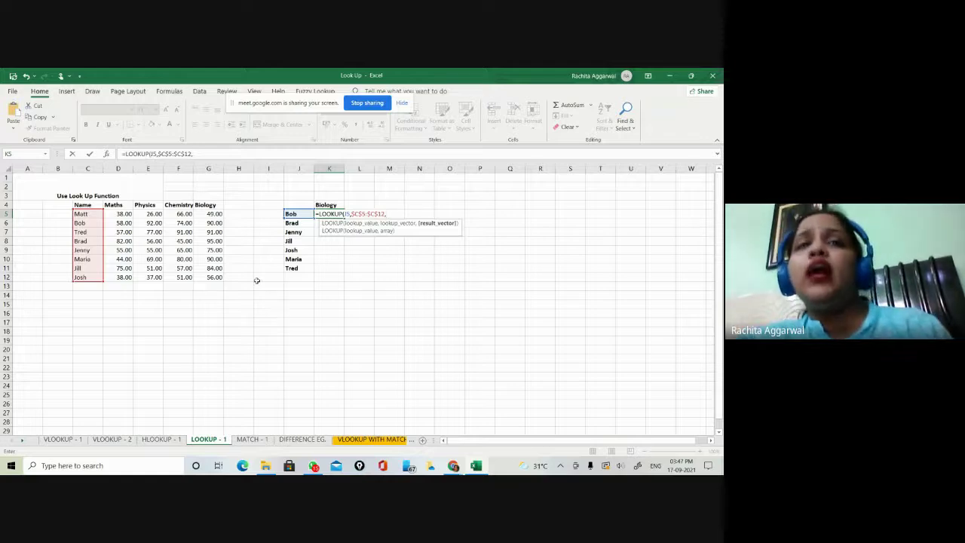
left_click_drag(214, 215, 214, 276)
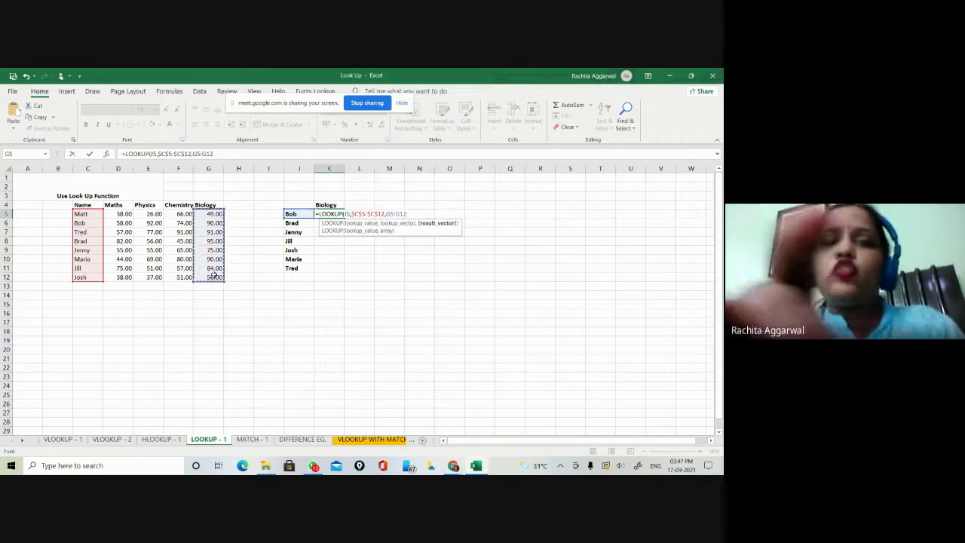
key("F4")
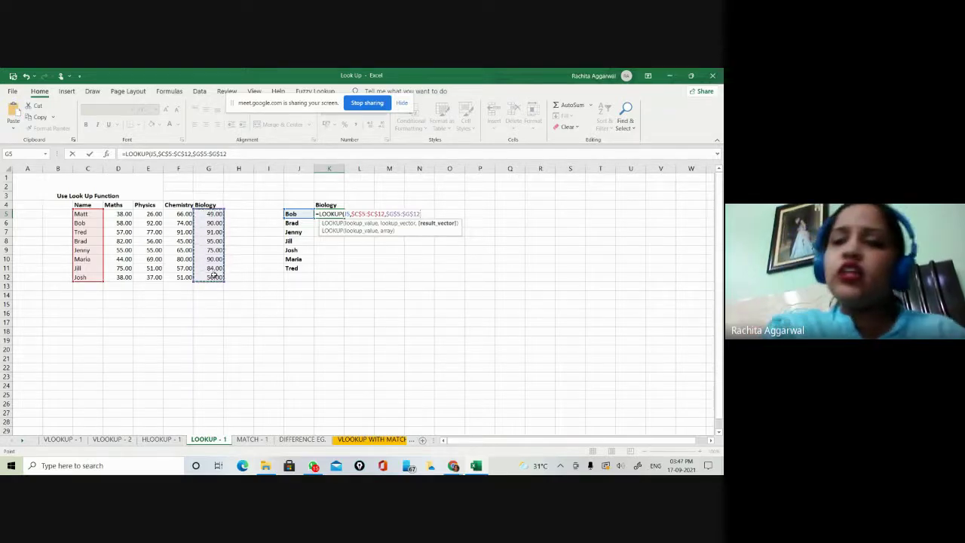
type(")")
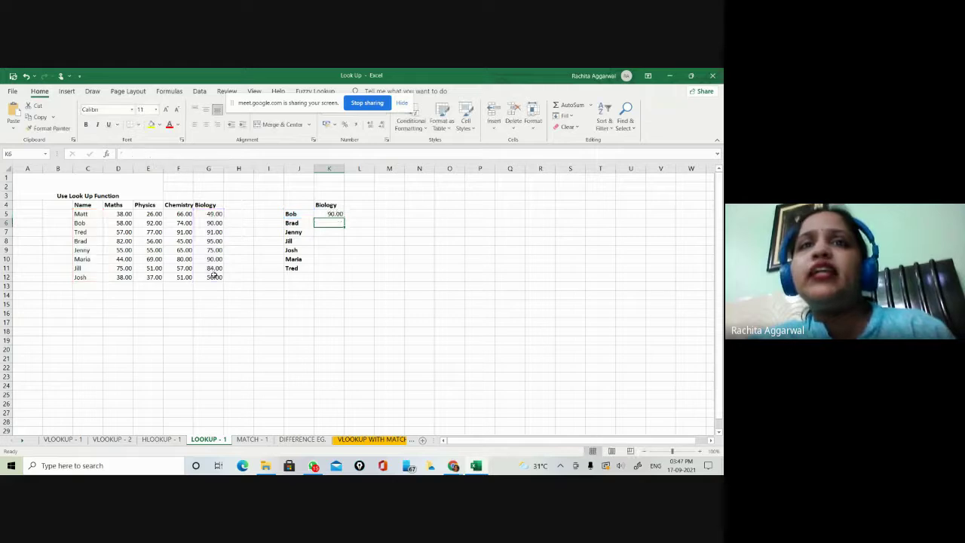
key("Up")
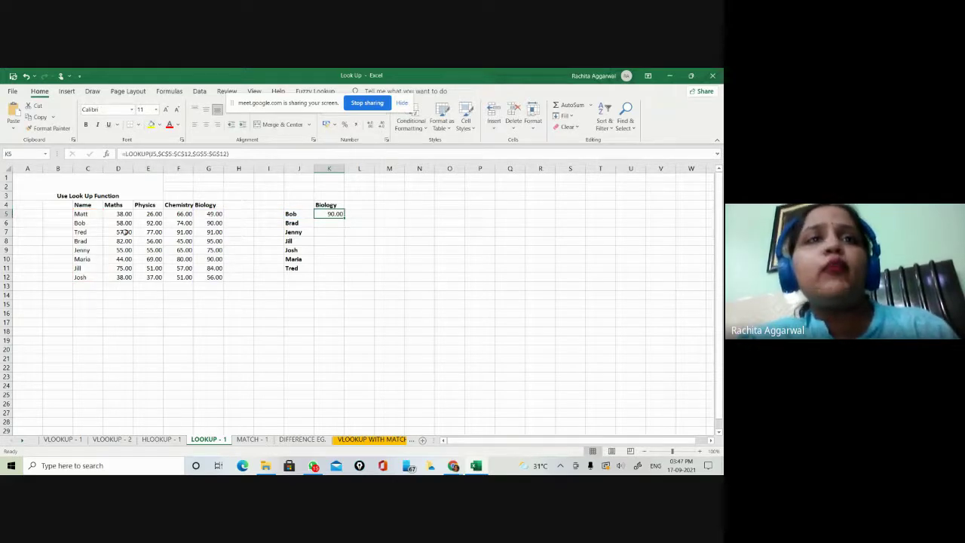
Step: Highlight the source Biology mark in G6 and the matching LOOKUP result in K5 with yellow fill
left_click(87, 223)
key("Right")
key("Right")
key("Right")
key("Right")
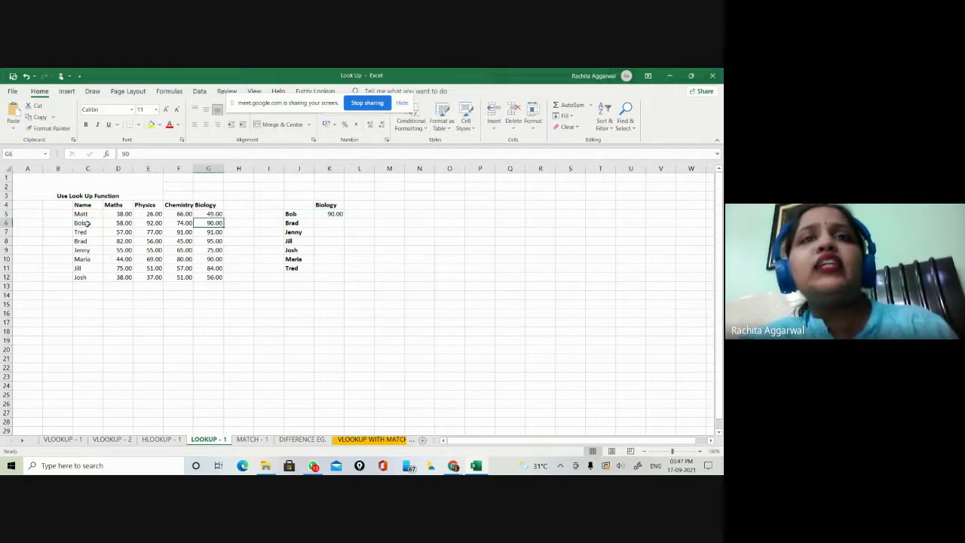
left_click(152, 127)
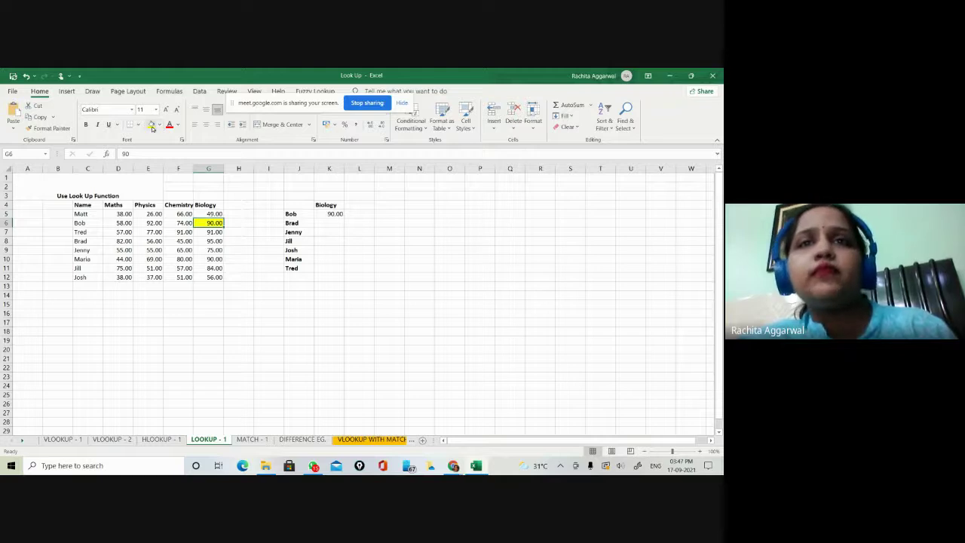
left_click(333, 214)
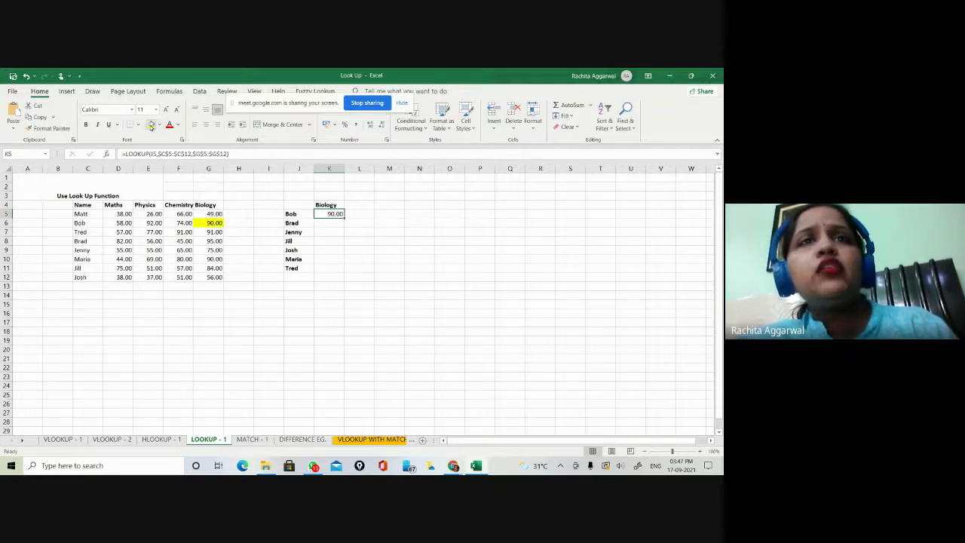
left_click(152, 125)
left_click(427, 349)
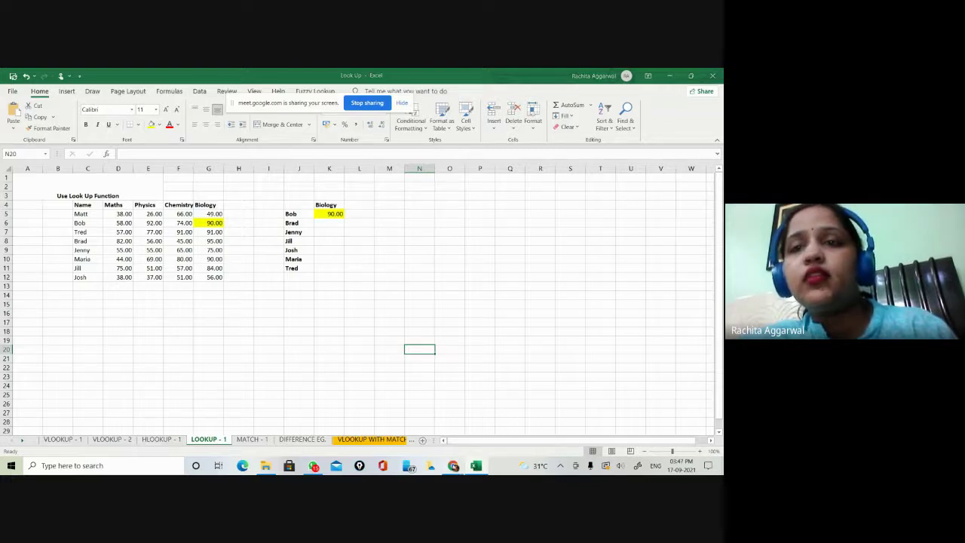
mouse_move(453, 465)
left_click(402, 428)
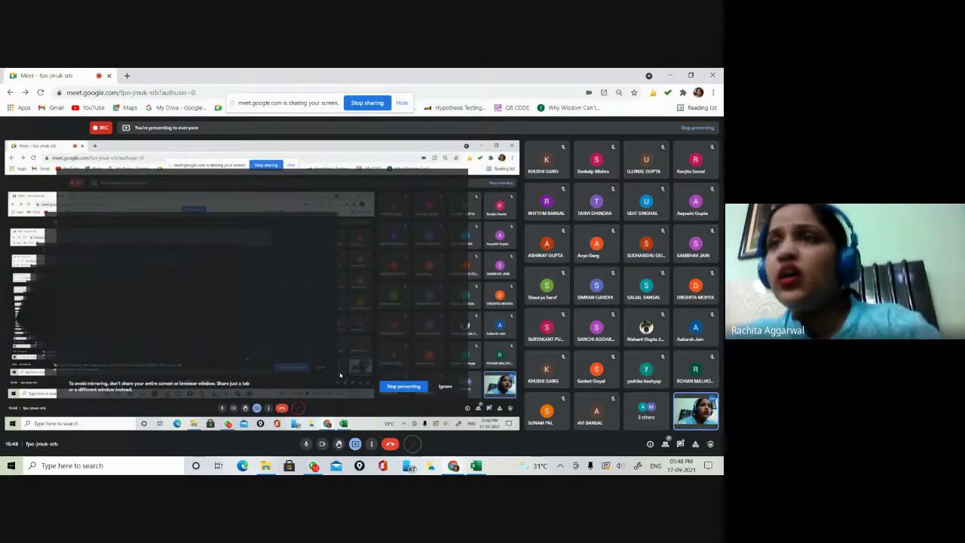
key("alt+Tab")
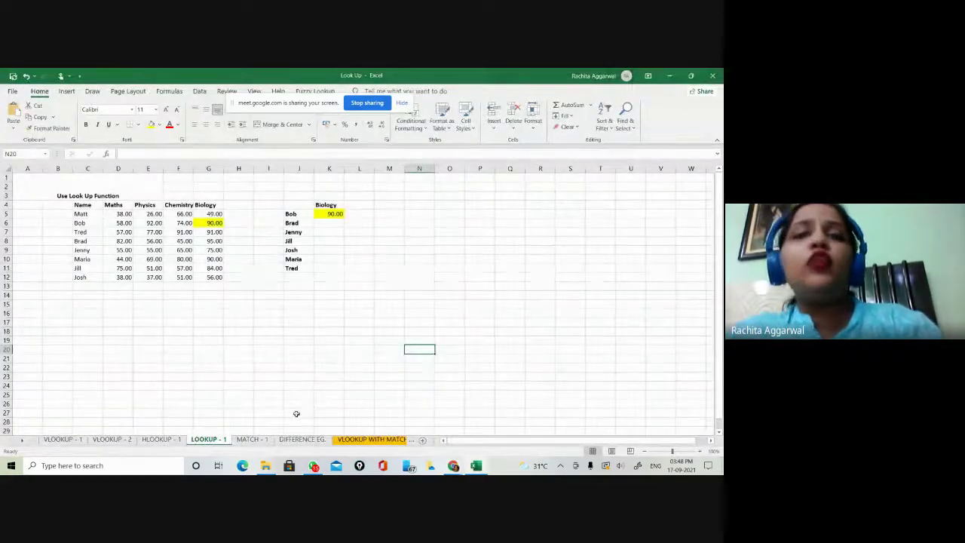
Step: On the DIFFERENCE EG. sheet, auto-fit the width of column A and review the lookup comparison rows in A2:C4
left_click(300, 439)
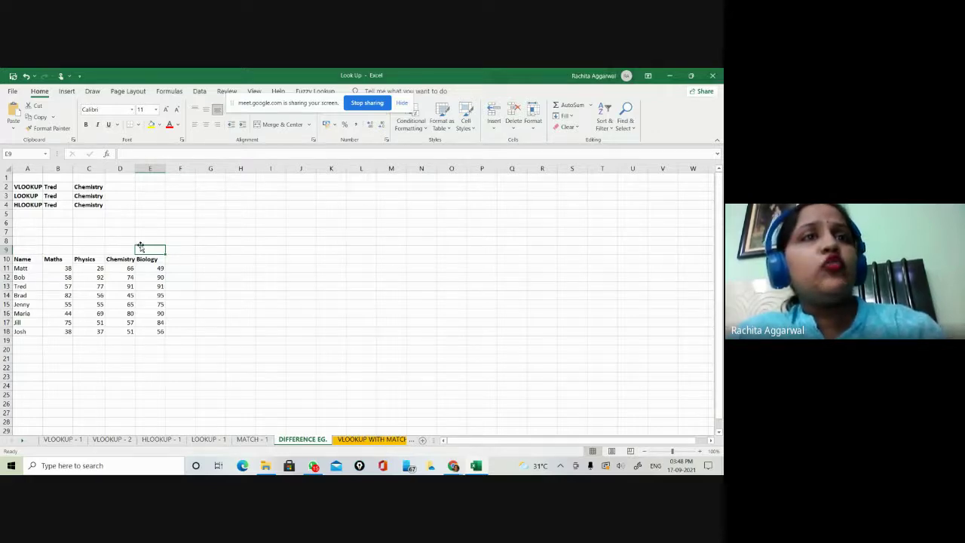
double_click(43, 171)
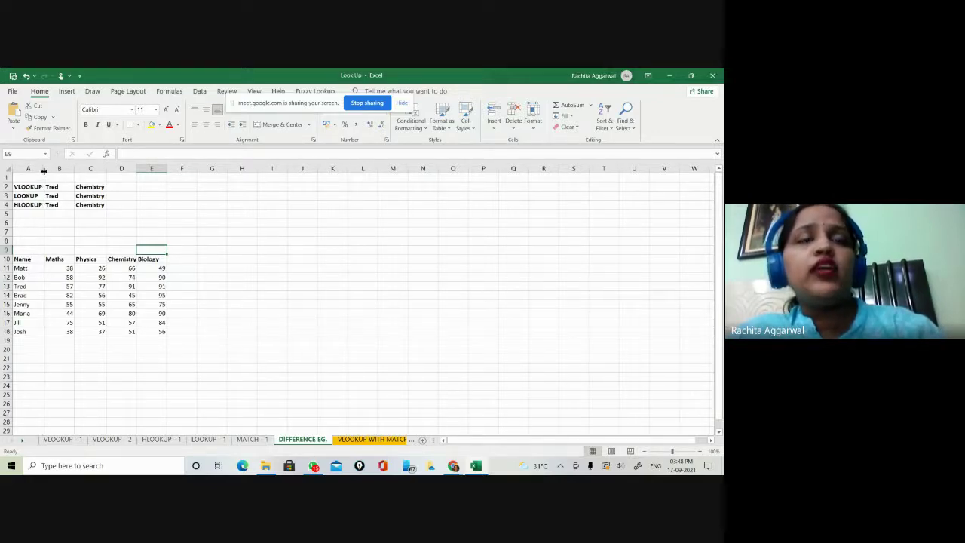
left_click_drag(63, 187, 101, 205)
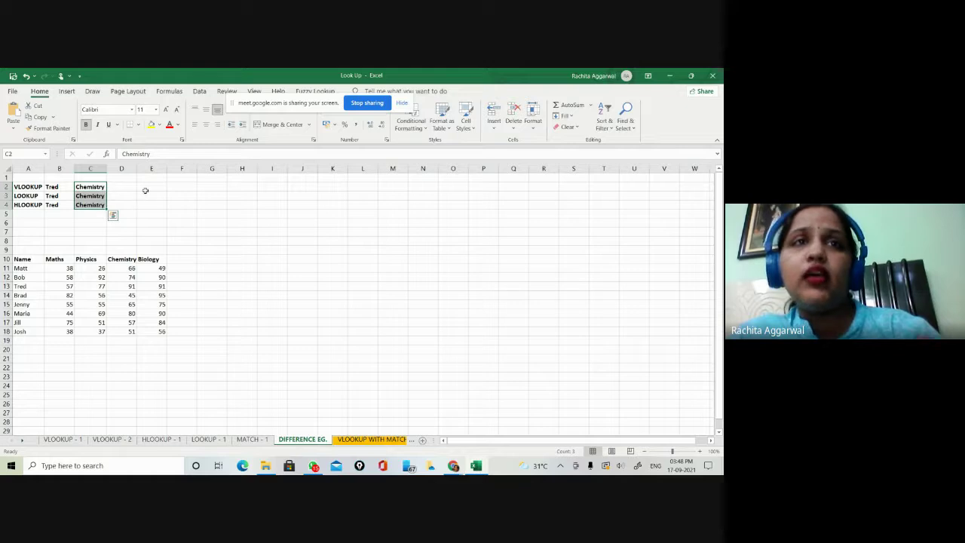
left_click(37, 186)
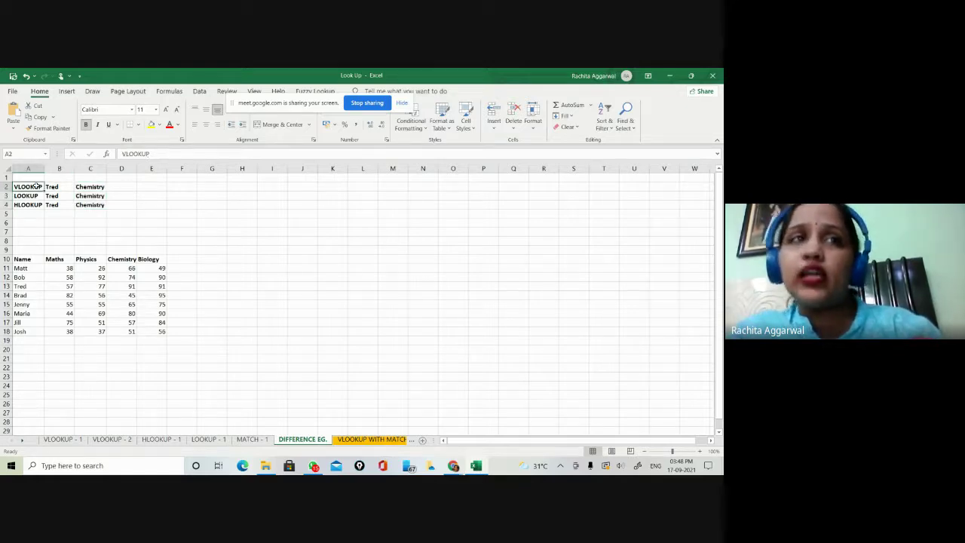
key("Down")
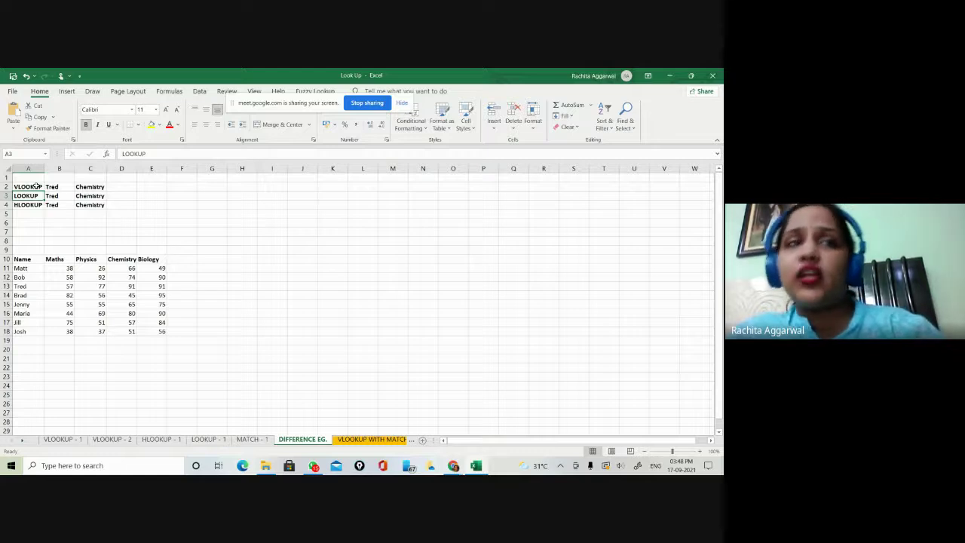
key("Down")
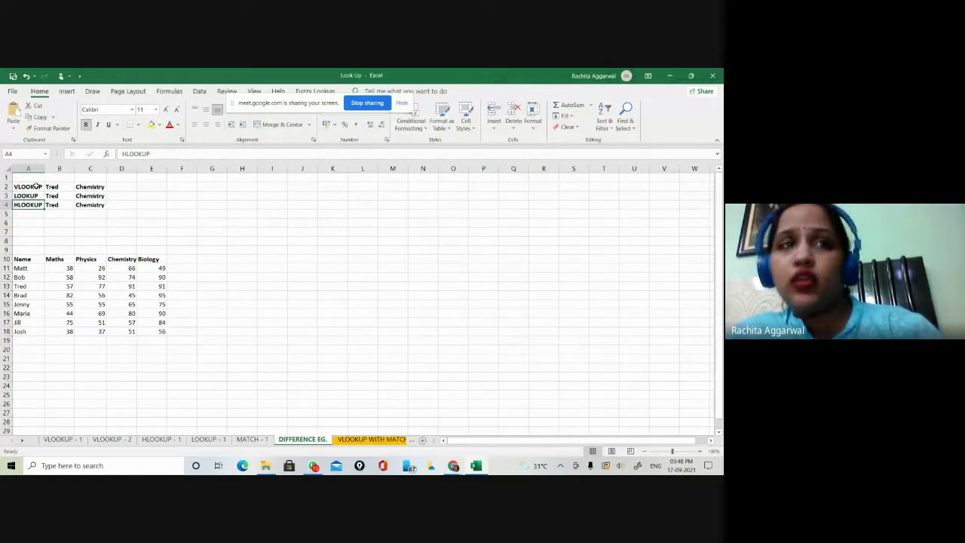
Step: Make the student names in A11:A18 of the marks table bold
left_click_drag(23, 268, 22, 328)
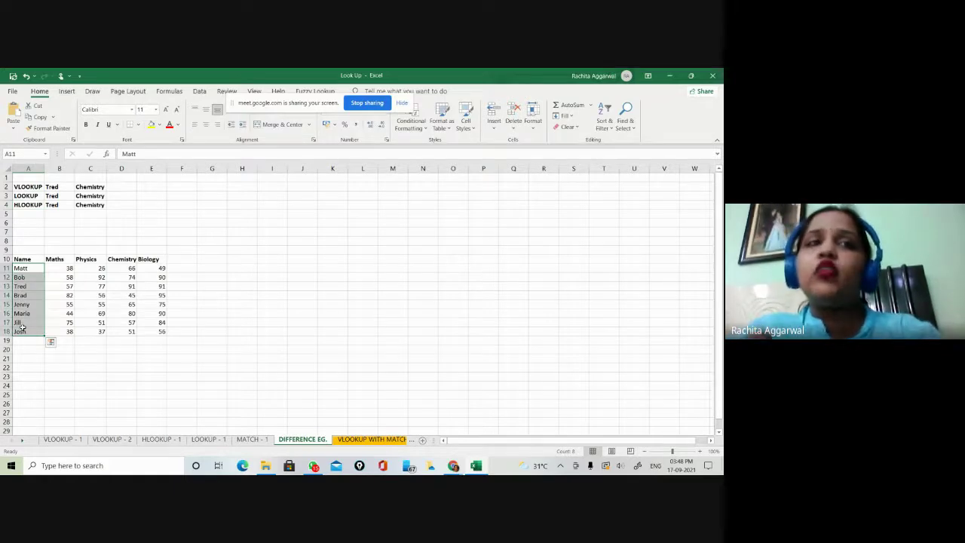
left_click(124, 402)
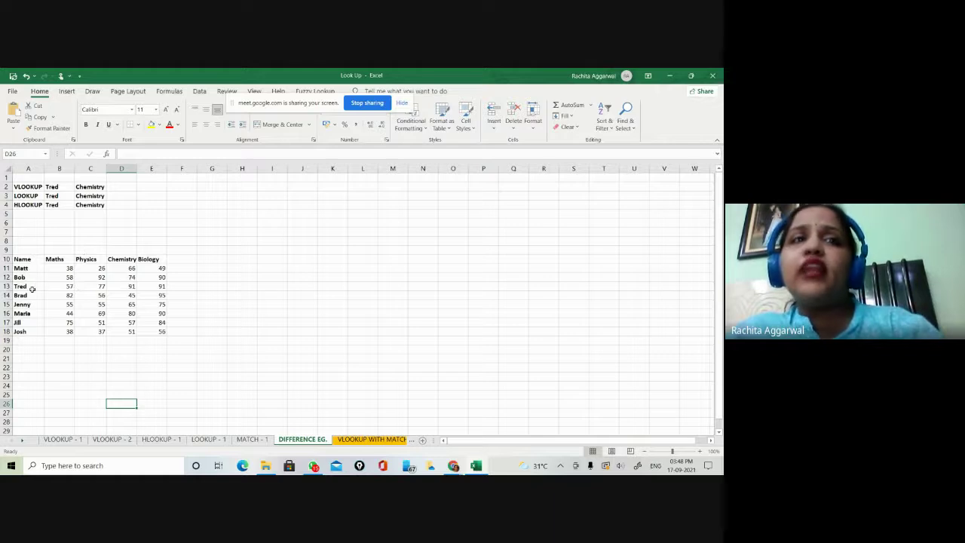
Step: Highlight the Chemistry mark in D13, the student name in A13 and the Chemistry header in D10 with yellow fill
left_click(32, 289)
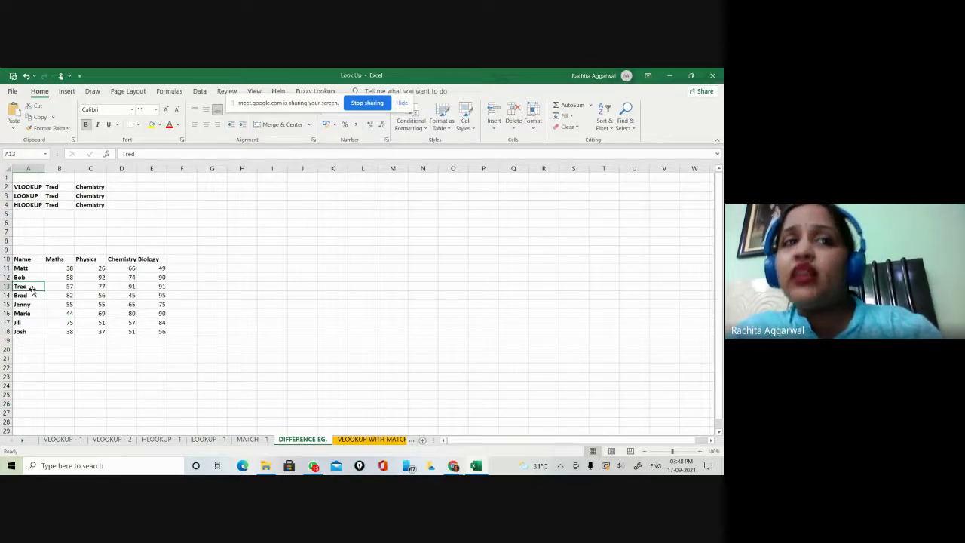
left_click(128, 287)
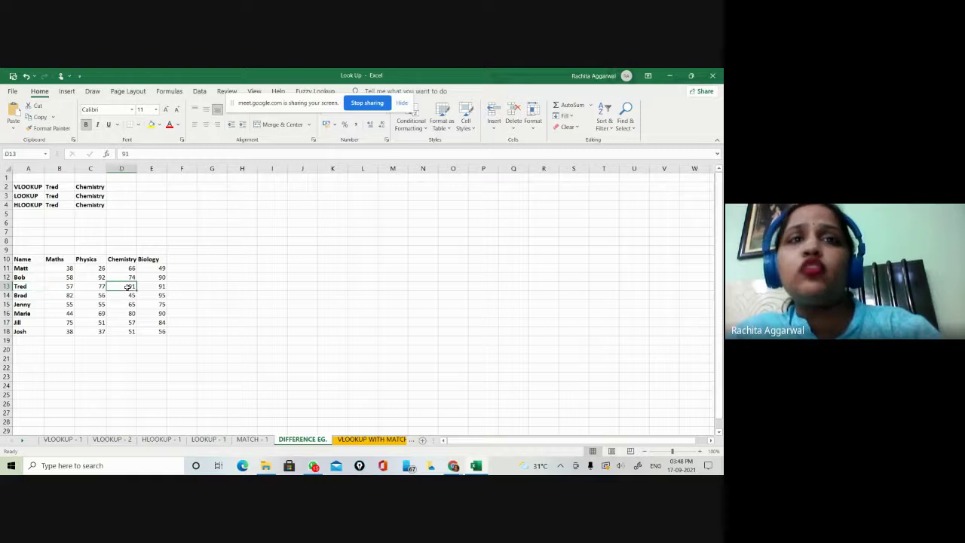
left_click(151, 125)
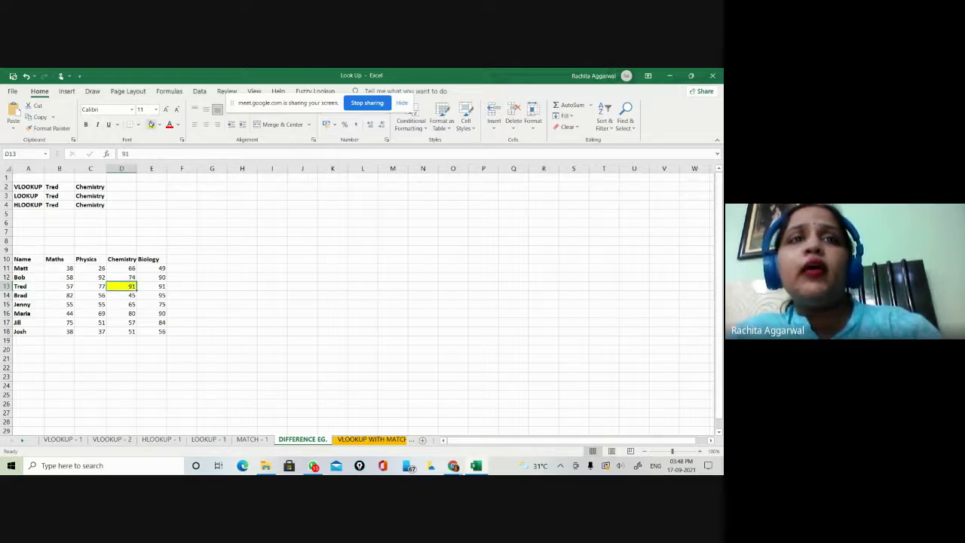
left_click(36, 288)
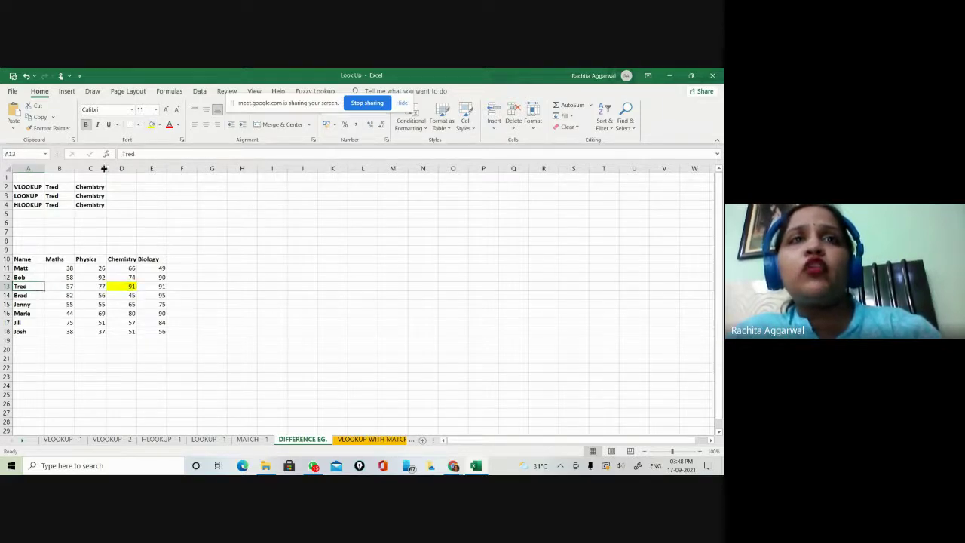
left_click(151, 124)
left_click(125, 260)
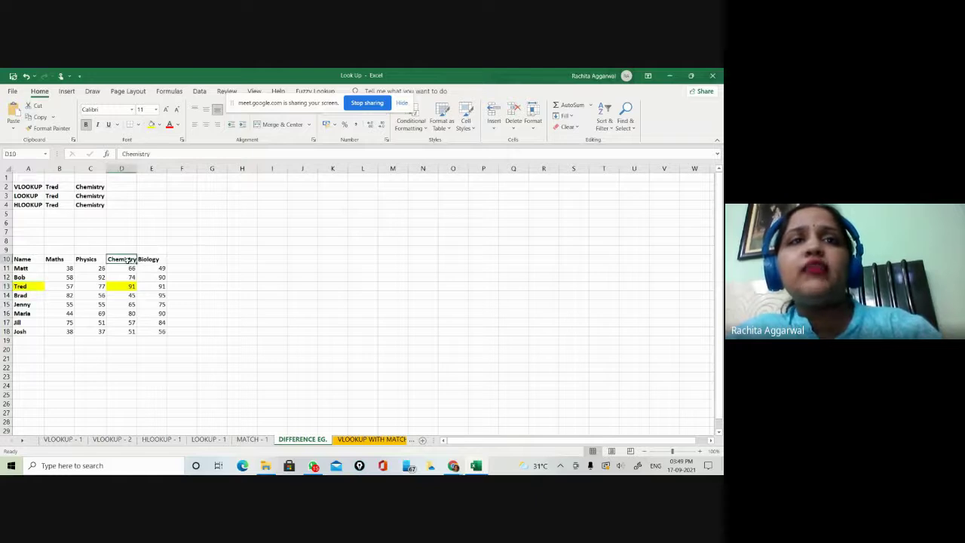
left_click(151, 125)
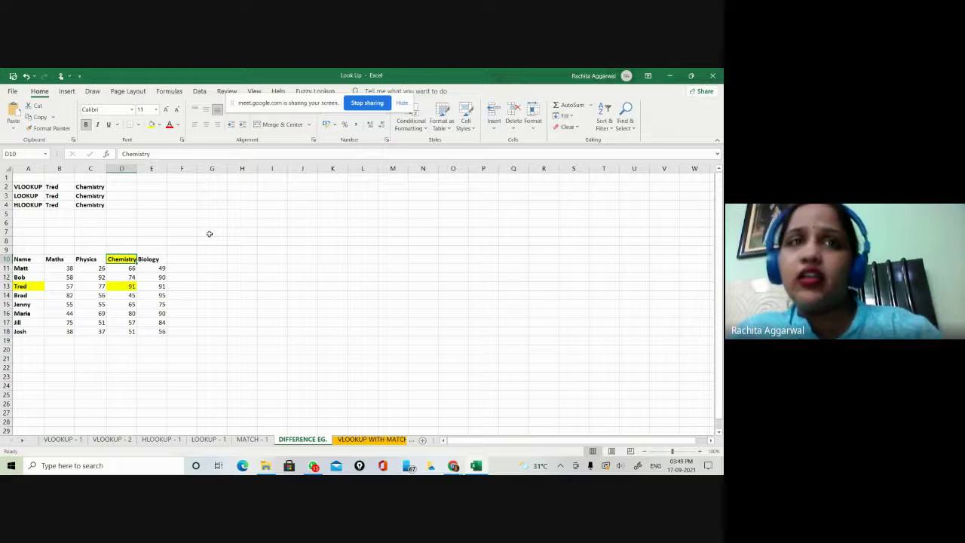
Step: Widen column D to make room for the lookup formulas in D2:D4
left_click_drag(141, 169, 181, 169)
left_click(148, 186)
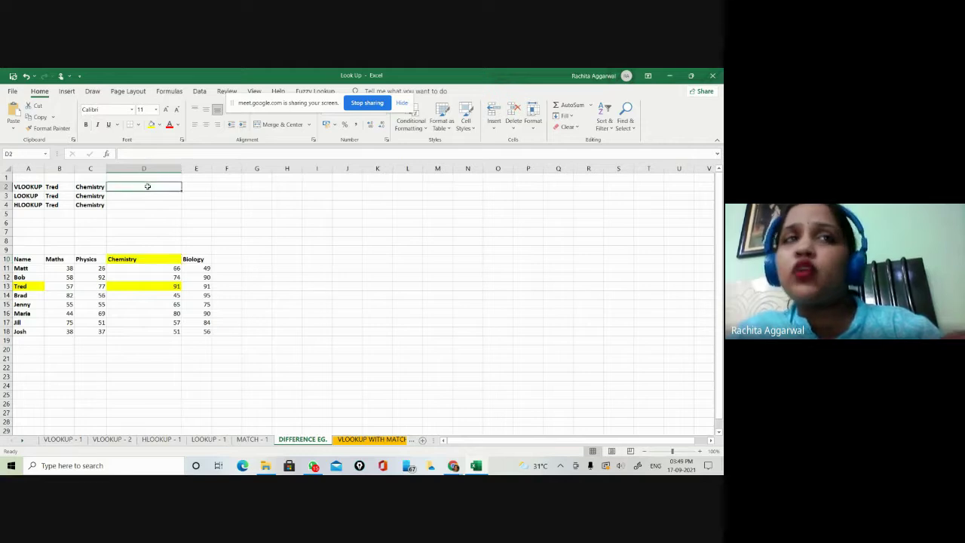
key("Down")
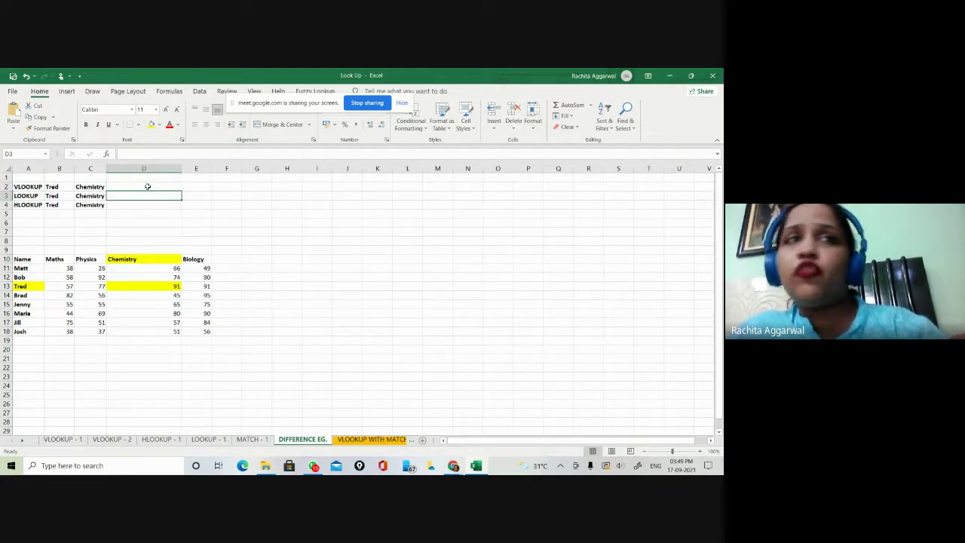
key("Down")
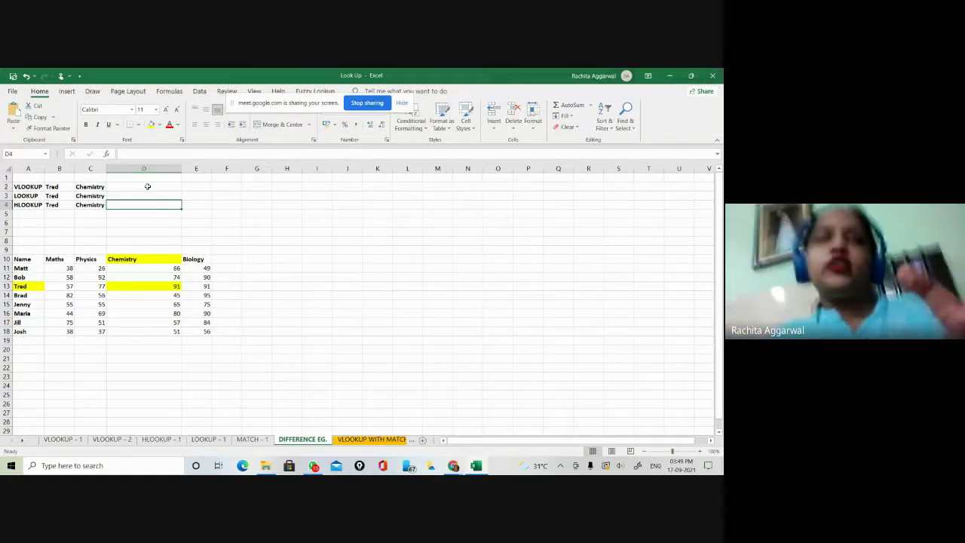
key("Up")
key("Up")
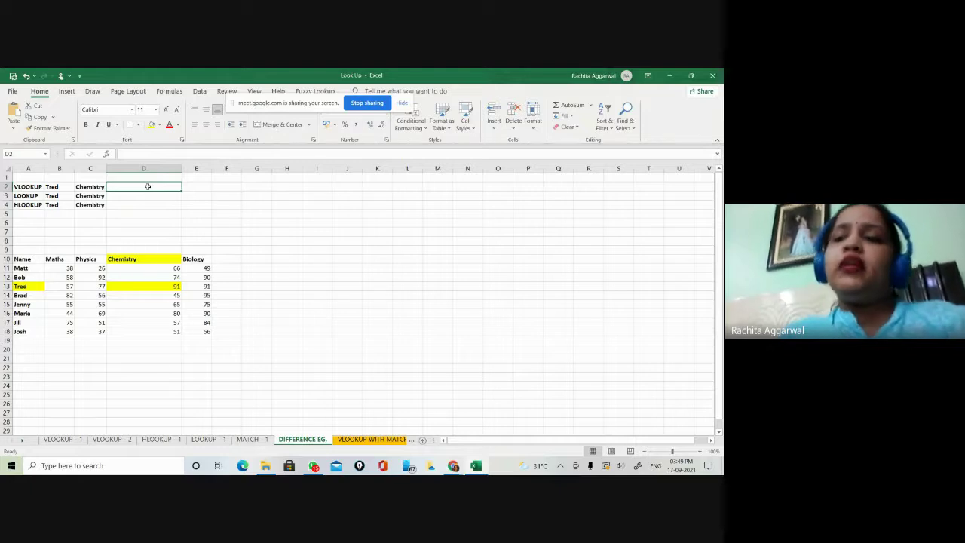
Step: Enter =VLOOKUP(B2,$A$10:$E$18,4,0) in D2 to retrieve the student's Chemistry mark, and make the result bold
type("=V")
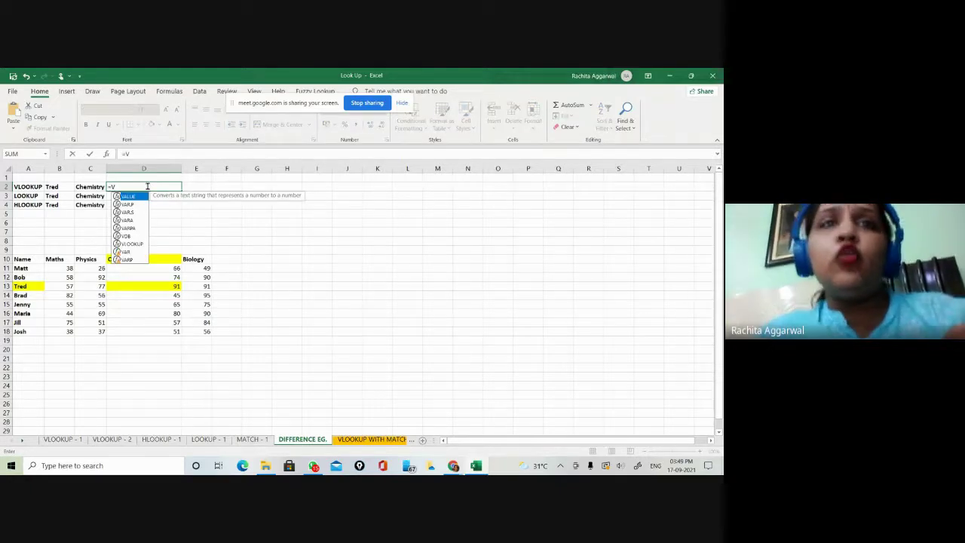
double_click(132, 243)
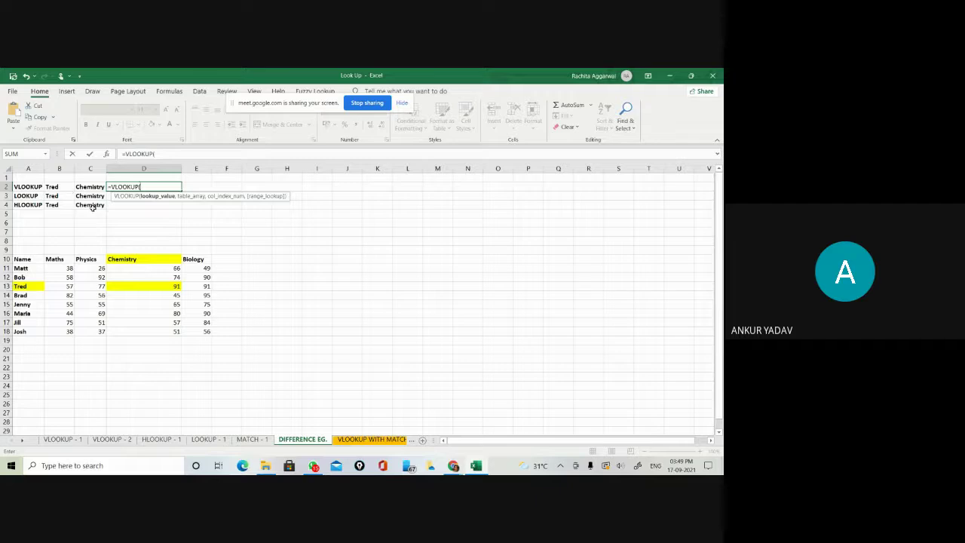
left_click(59, 187)
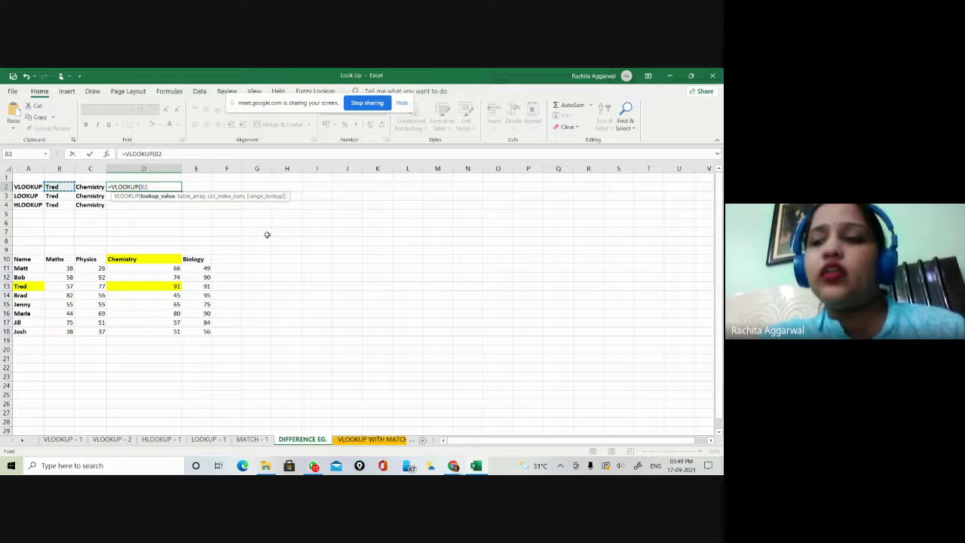
type(",")
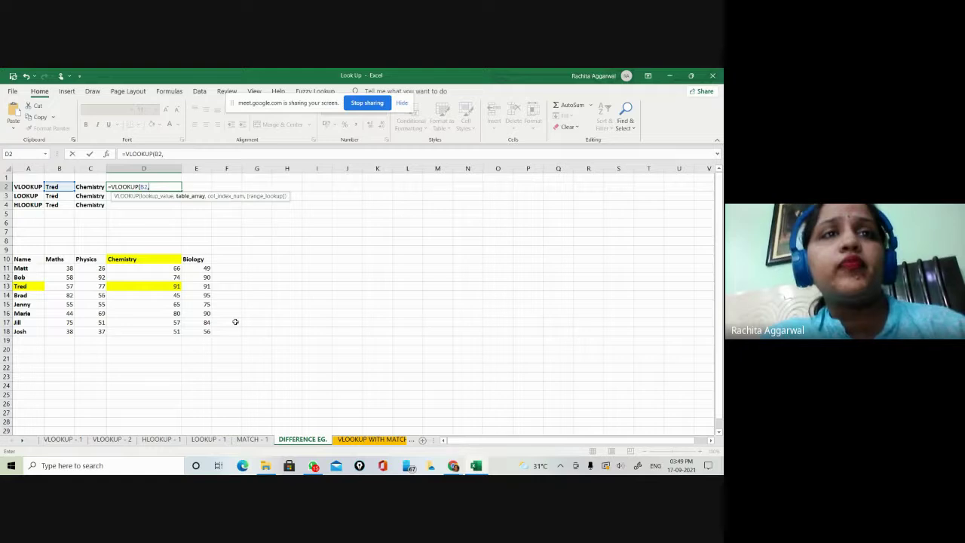
left_click_drag(29, 261, 196, 330)
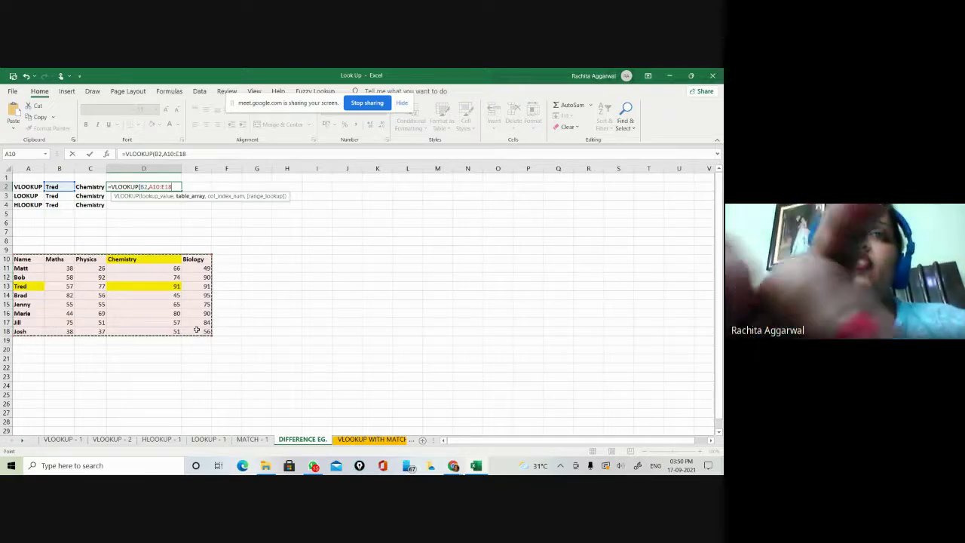
key("F4")
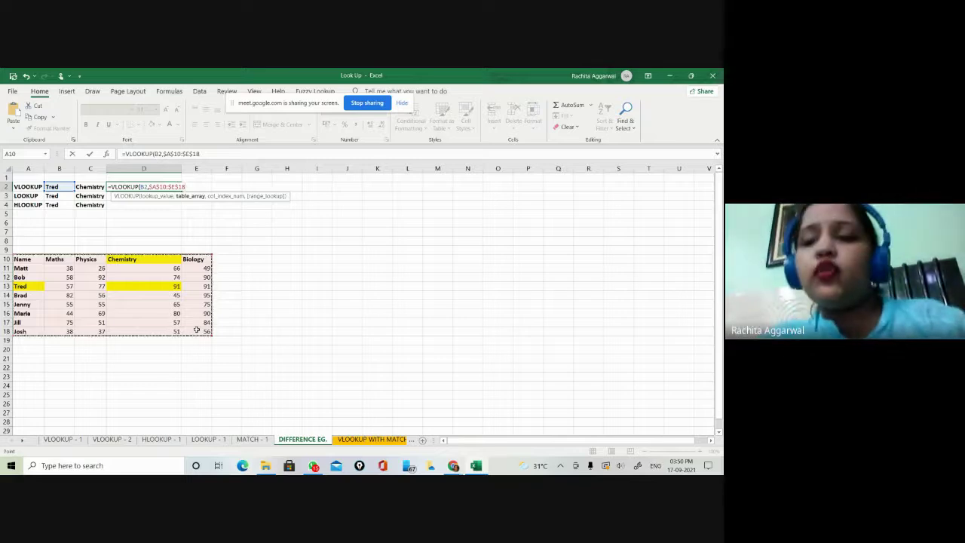
type(",")
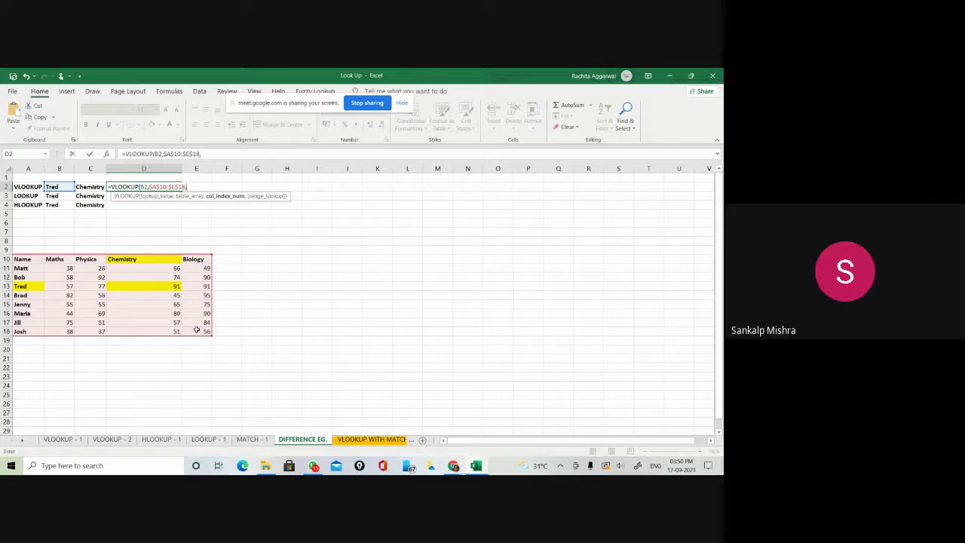
type("4")
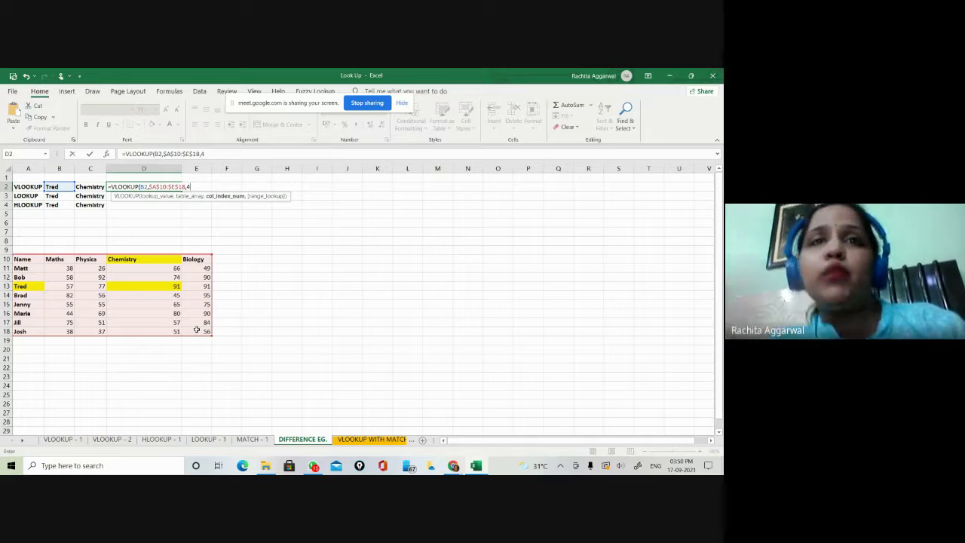
type(",")
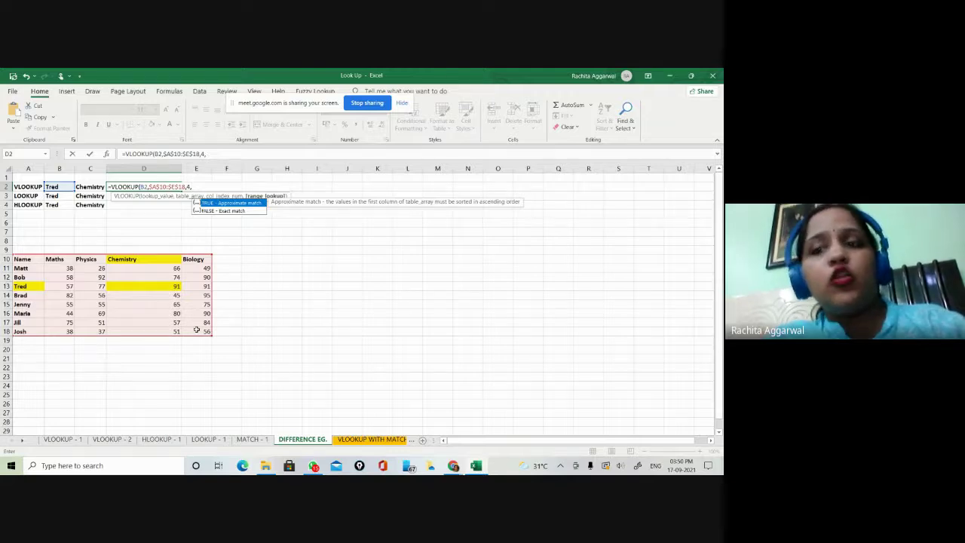
type("0")
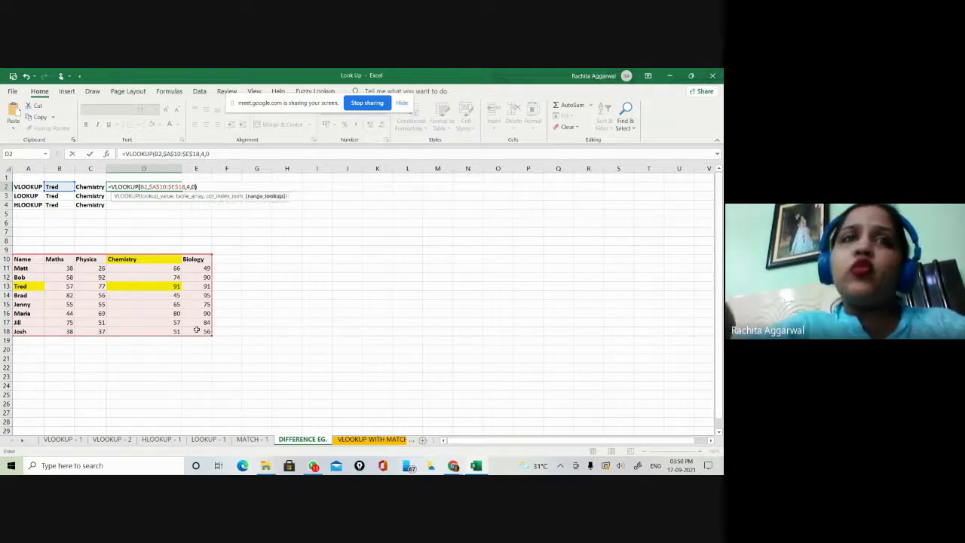
type(")")
key("Return")
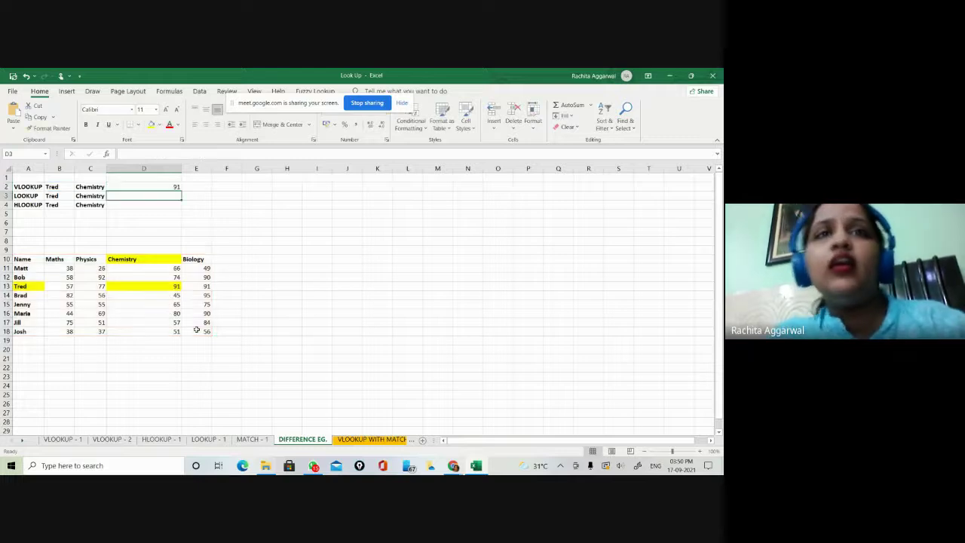
key("Up")
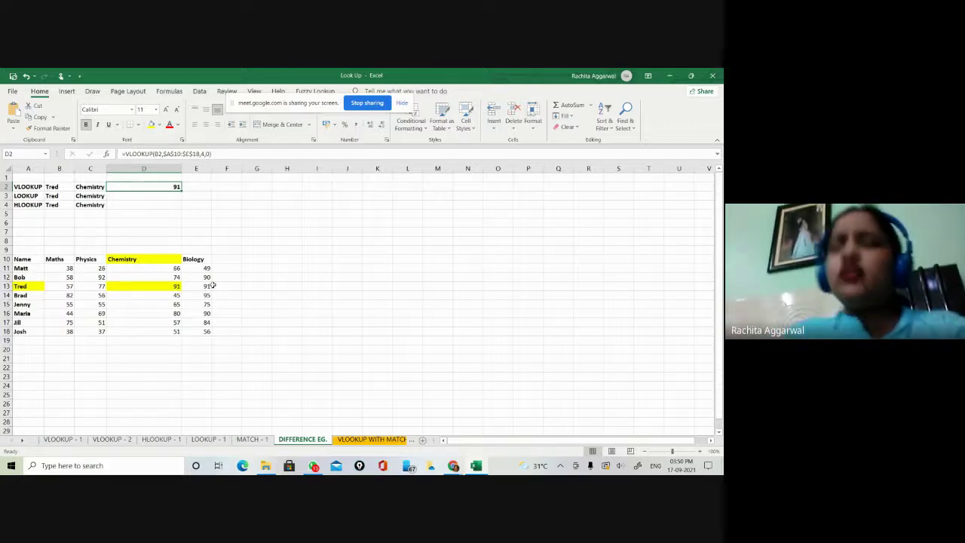
Step: Enter =LOOKUP(B3,$A$11:$A$18,$D$11:$D$18) in D3 to look up the same student's Chemistry mark
key("Down")
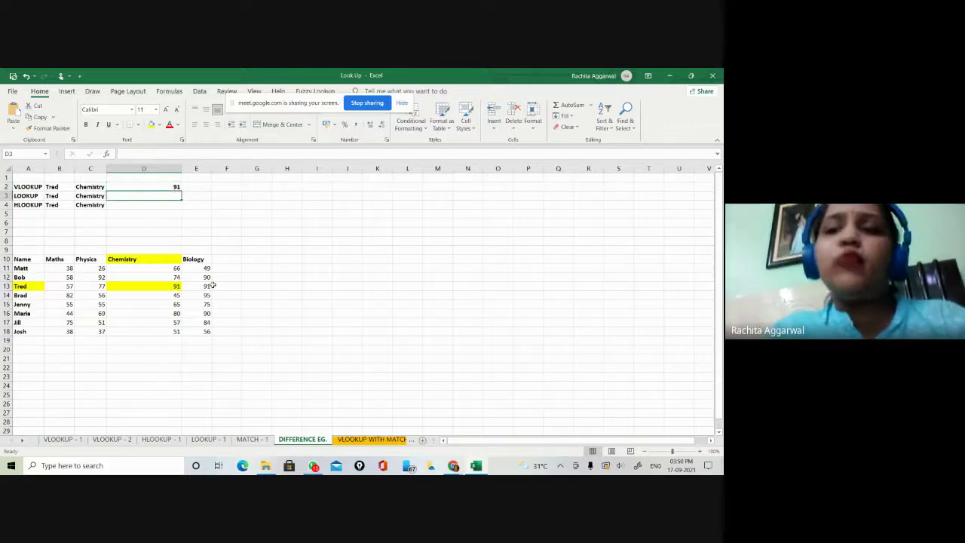
type("=")
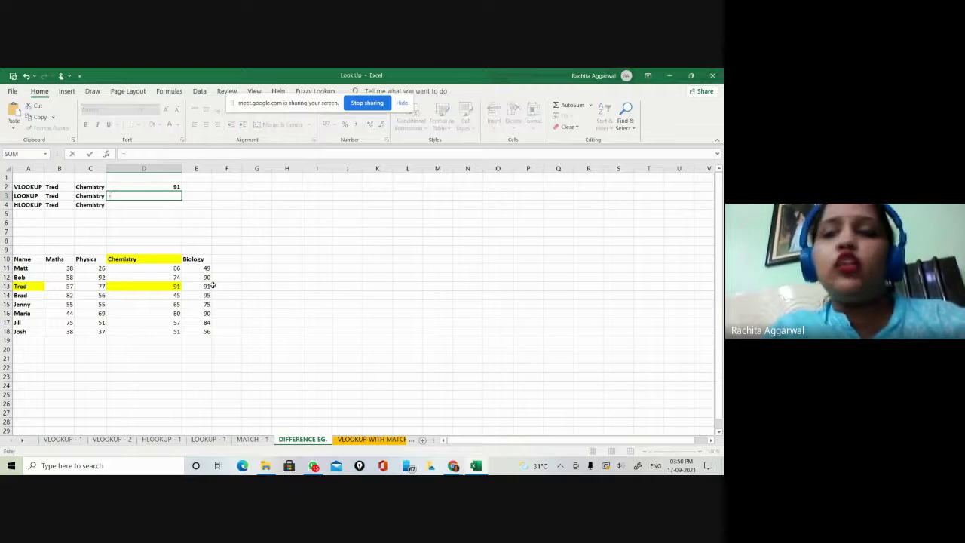
type("LO")
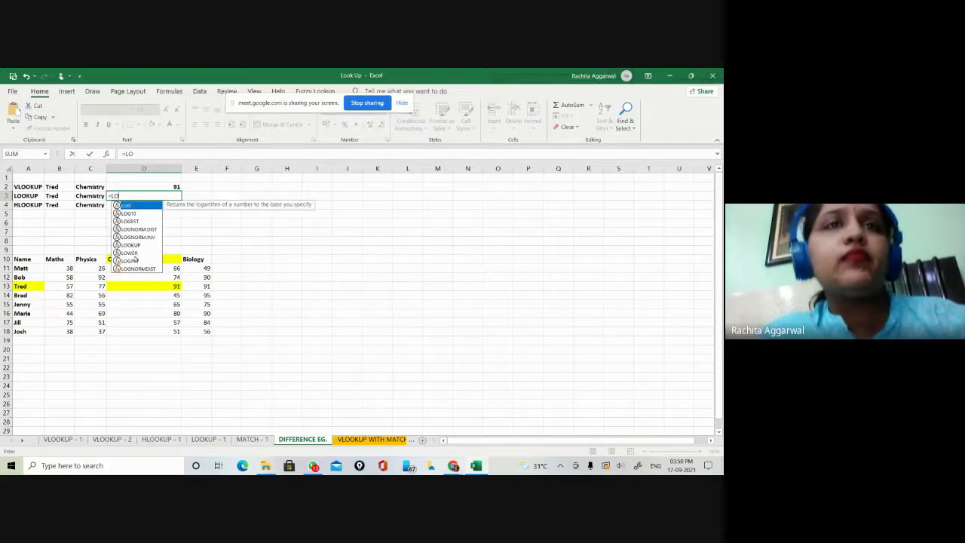
double_click(131, 245)
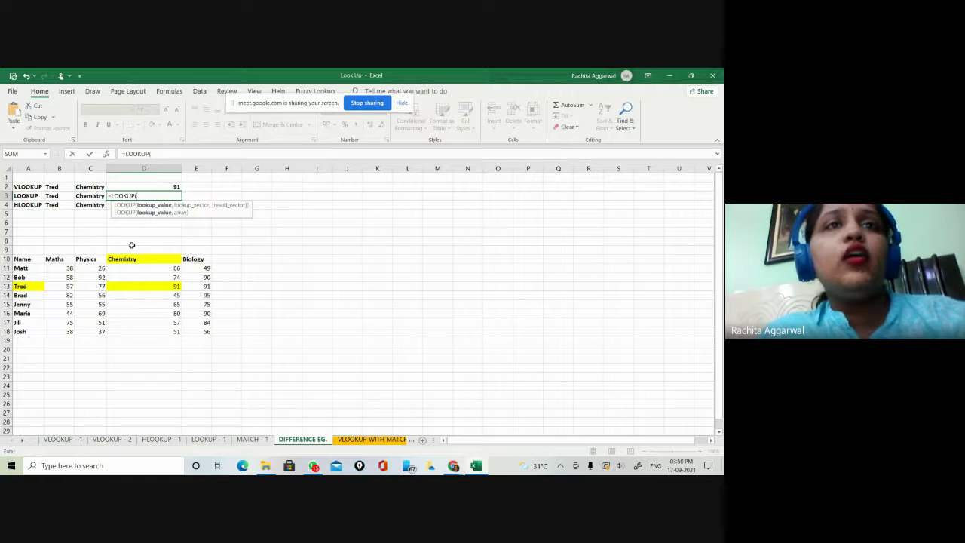
left_click(63, 197)
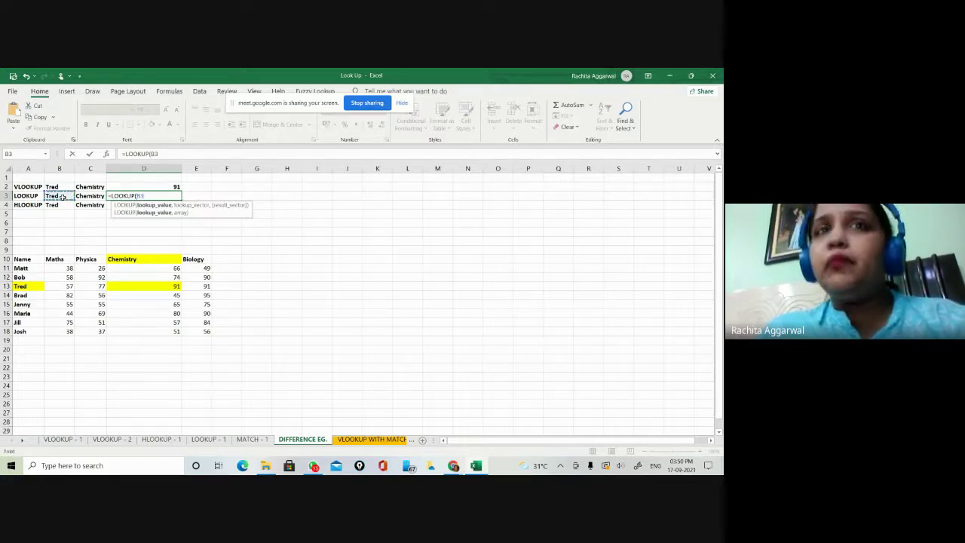
type(",")
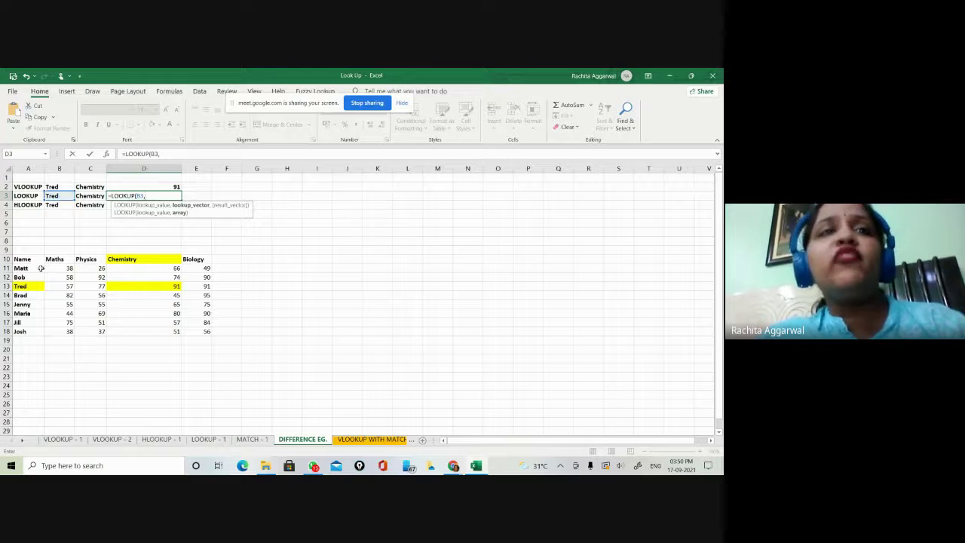
left_click_drag(34, 268, 32, 336)
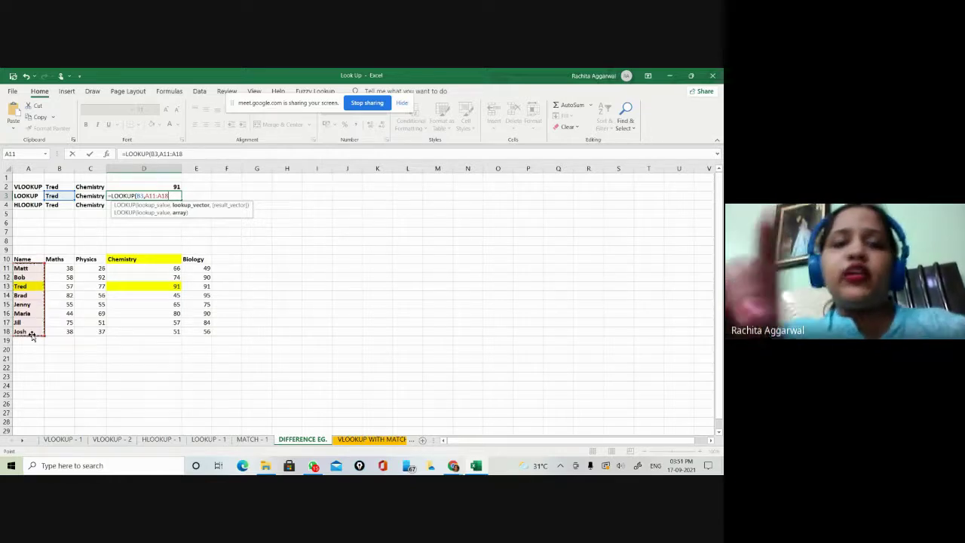
key("F4")
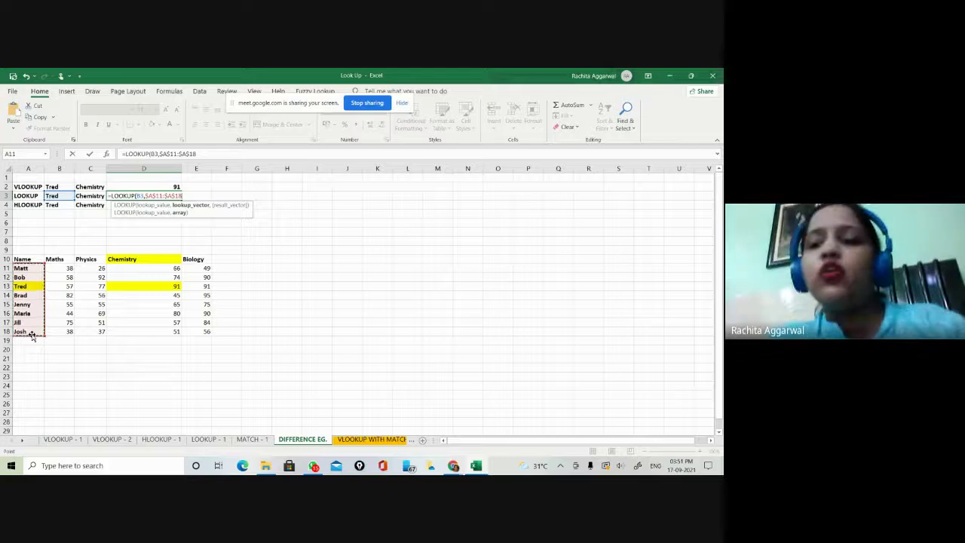
type(",")
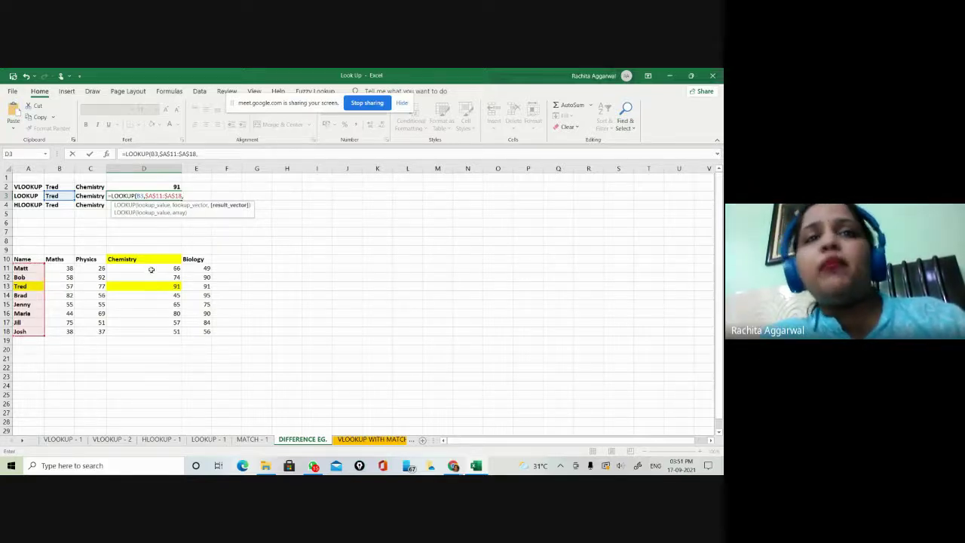
left_click_drag(151, 269, 149, 331)
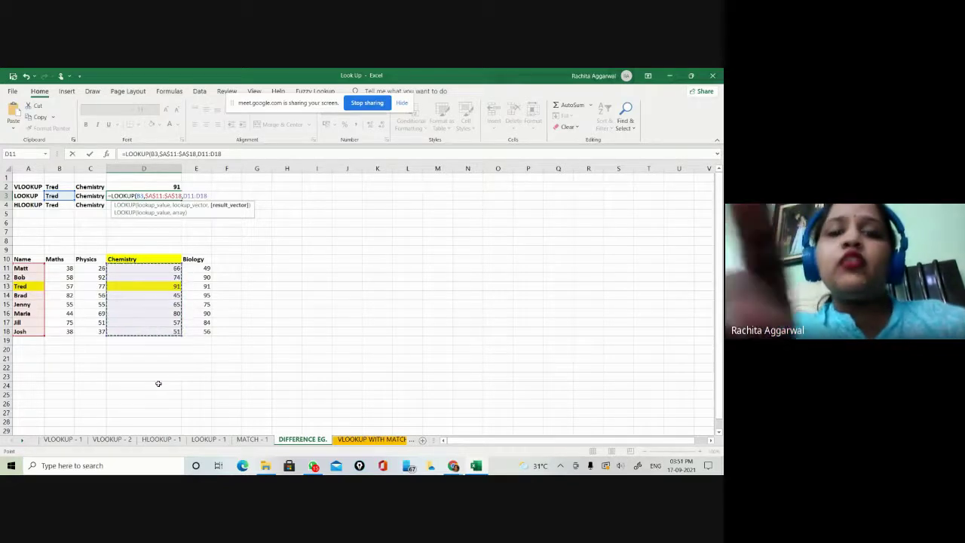
key("F4")
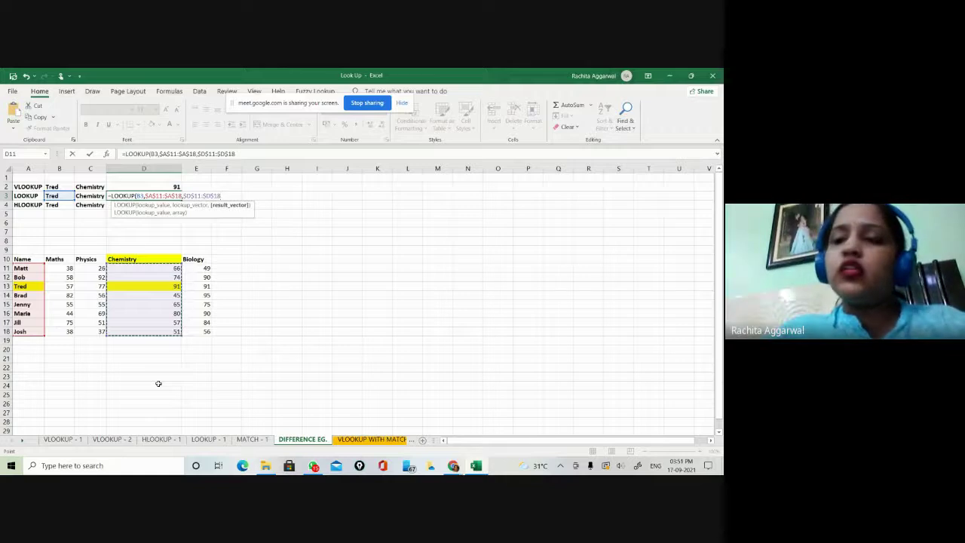
type(")")
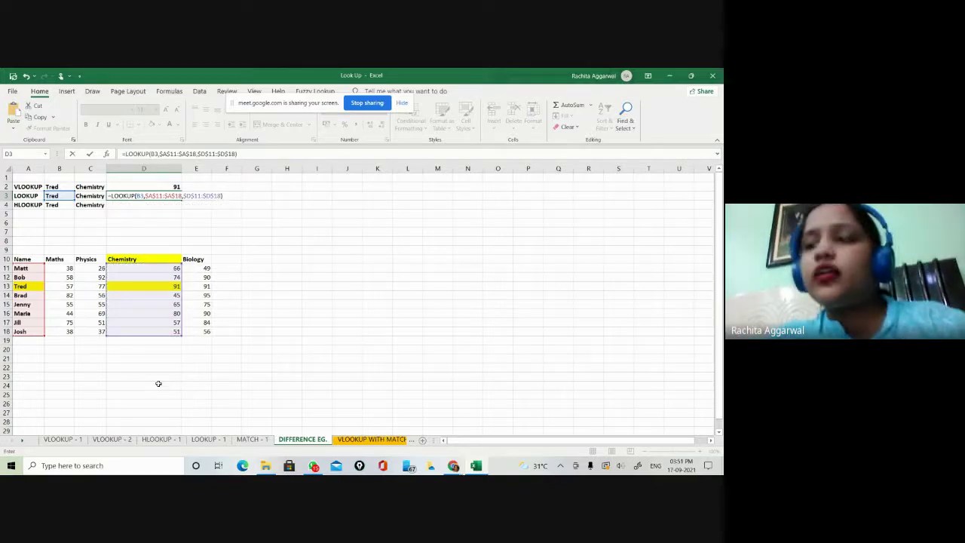
key("Return")
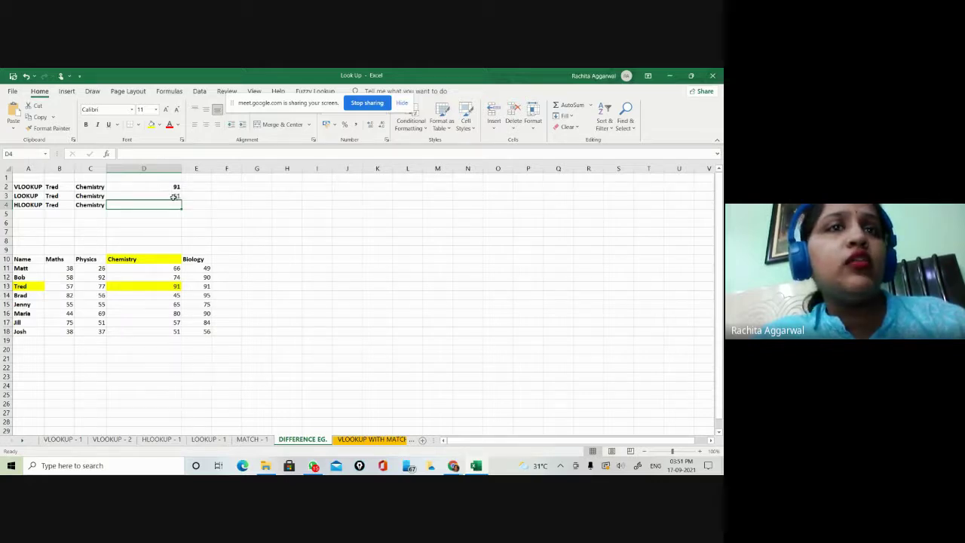
Step: Clear the LOOKUP formula from D3
left_click(175, 196)
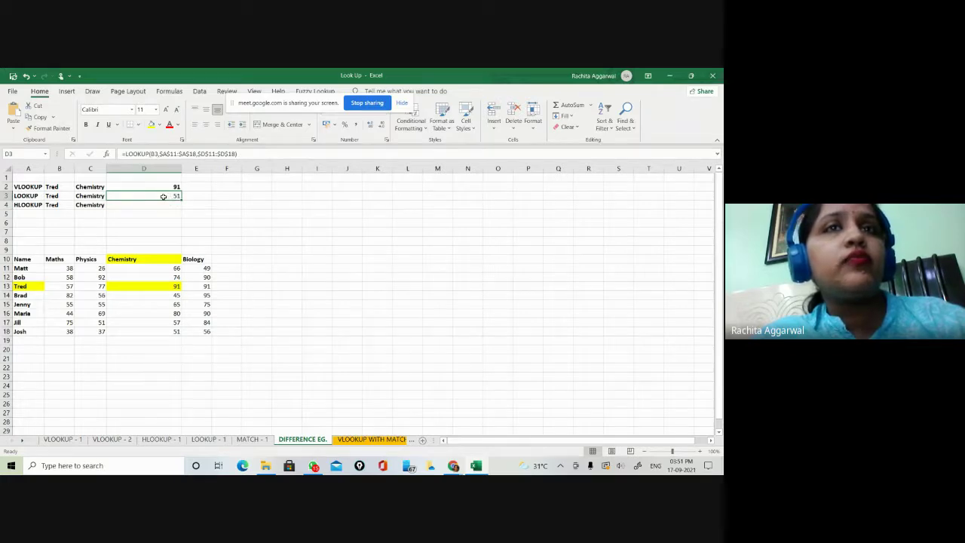
double_click(163, 196)
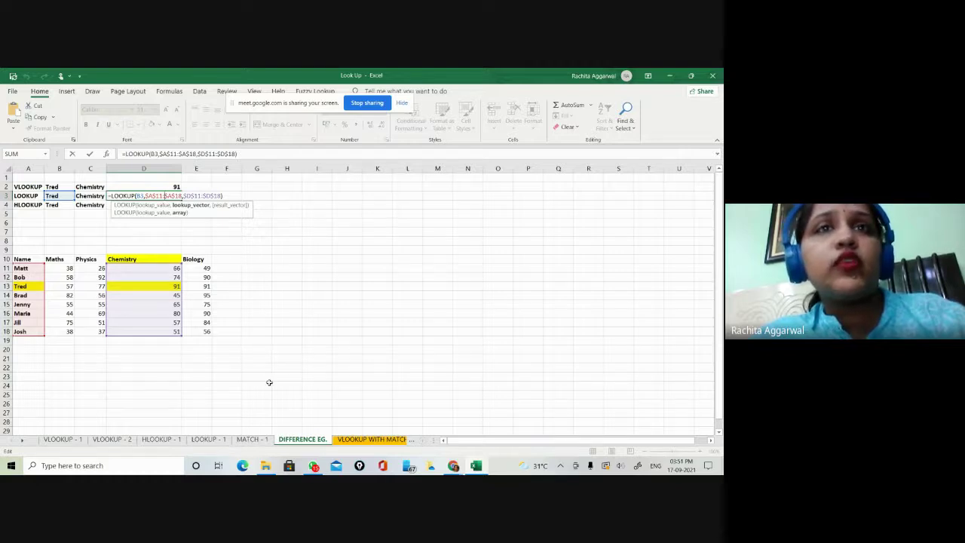
key("BackSpace")
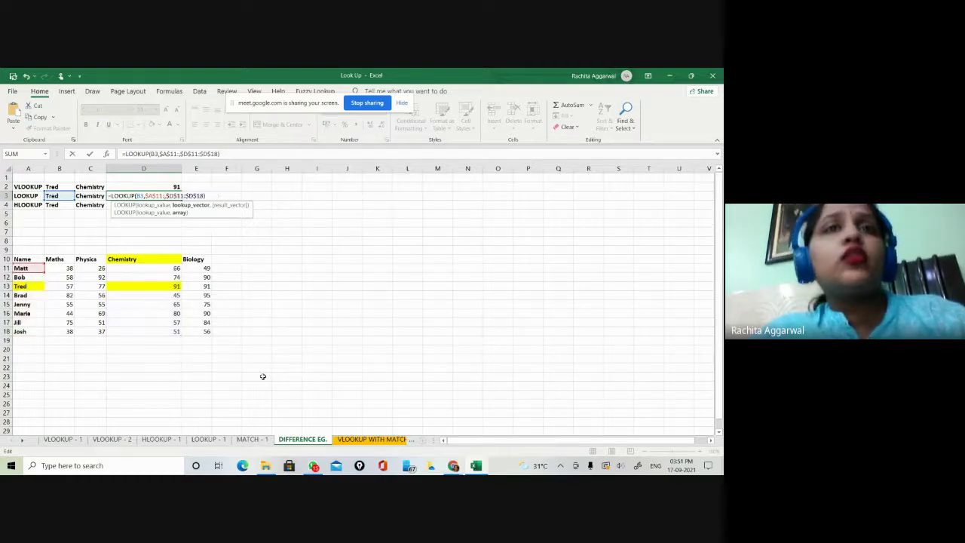
key("Delete")
key("Delete")
key("Delete")
key("Delete")
key("Delete")
key("Delete")
key("Delete")
key("Delete")
key("Delete")
key("Delete")
key("Delete")
key("Delete")
key("Delete")
key("BackSpace")
key("BackSpace")
key("BackSpace")
key("BackSpace")
key("BackSpace")
key("BackSpace")
key("BackSpace")
key("BackSpace")
key("BackSpace")
key("BackSpace")
key("BackSpace")
key("BackSpace")
key("BackSpace")
key("BackSpace")
key("BackSpace")
key("BackSpace")
key("BackSpace")
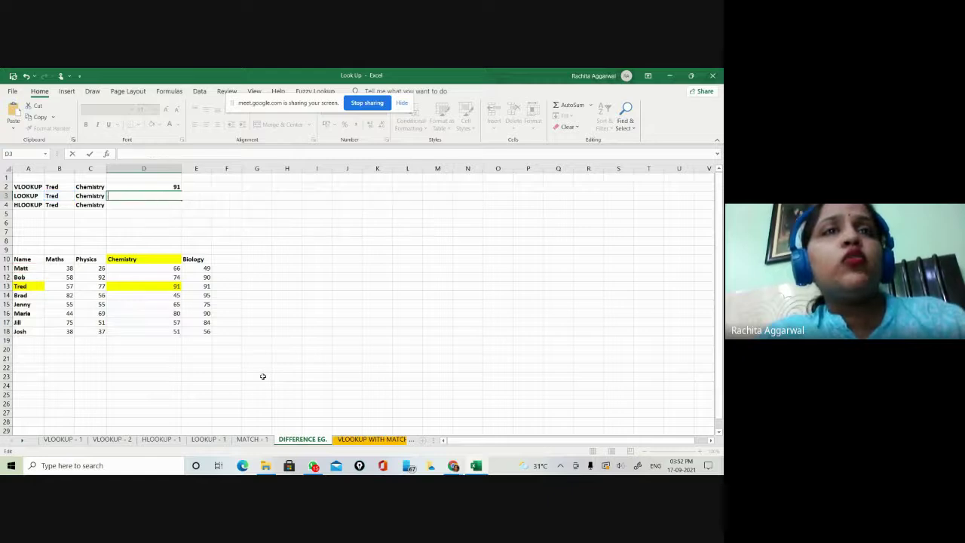
Step: Enter =HLOOKUP(C4,$A$10:$E$18,4,0) in D4 to retrieve the student's Chemistry mark, and make the result bold
left_click(169, 206)
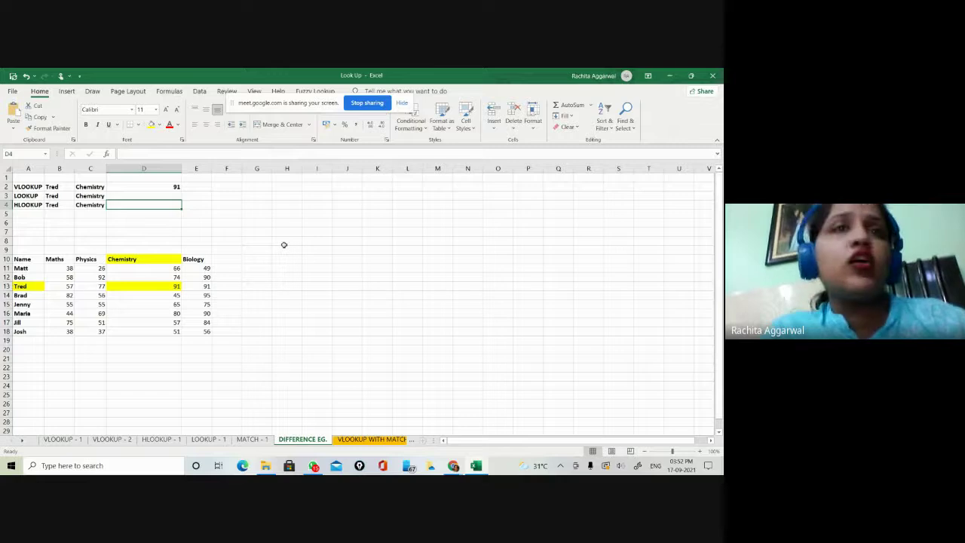
type("=HL")
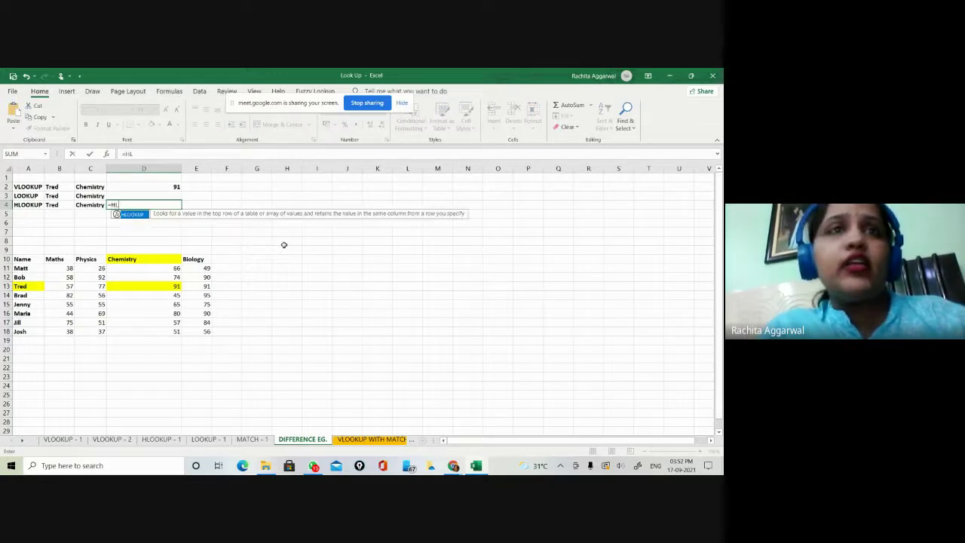
double_click(133, 215)
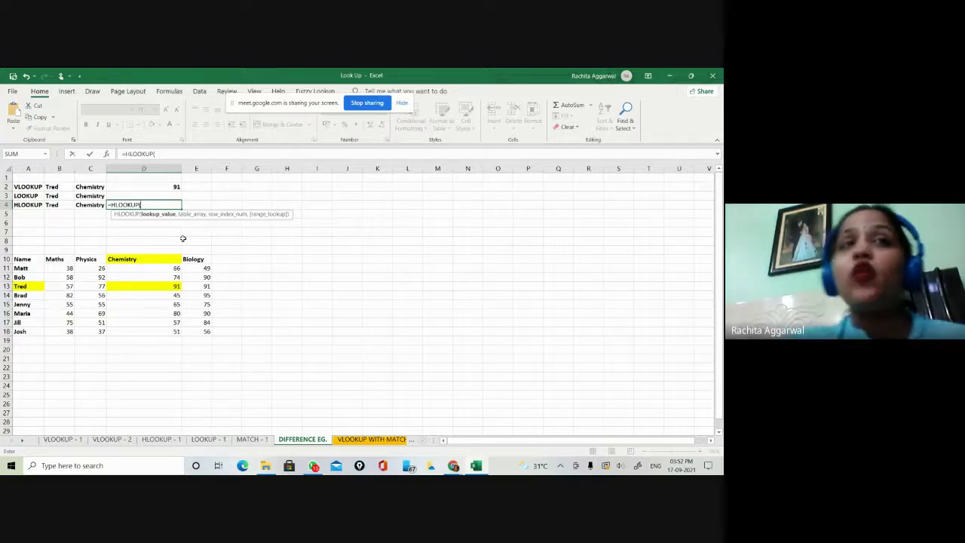
left_click(92, 204)
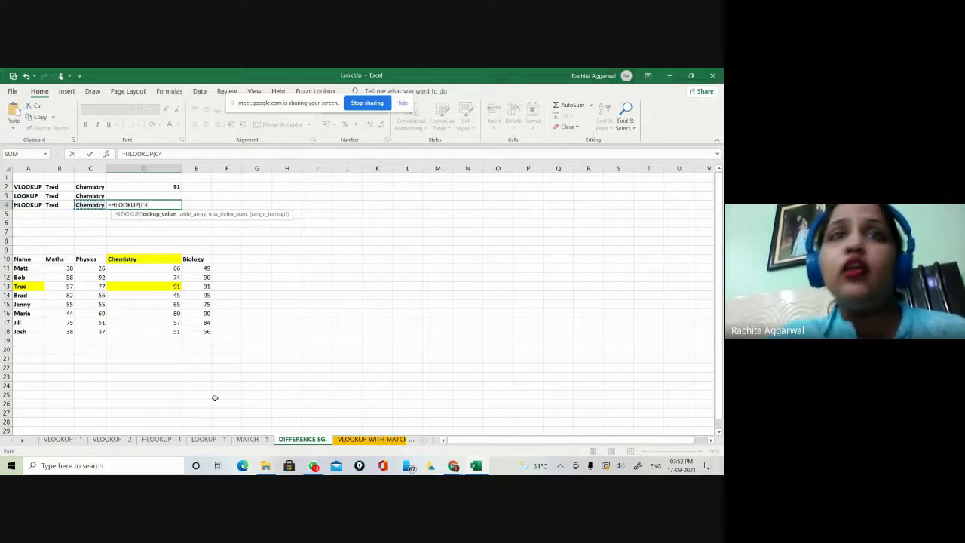
type(",")
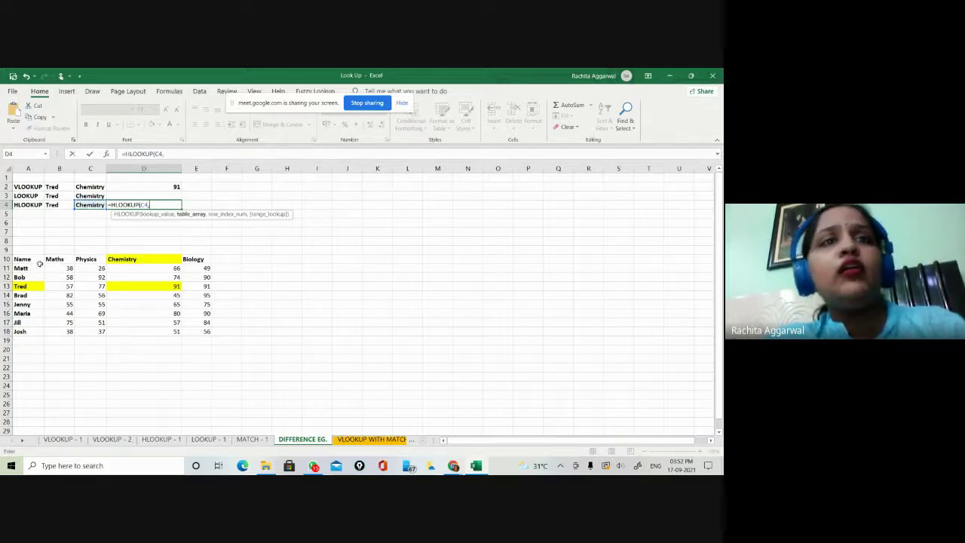
left_click_drag(27, 260, 198, 329)
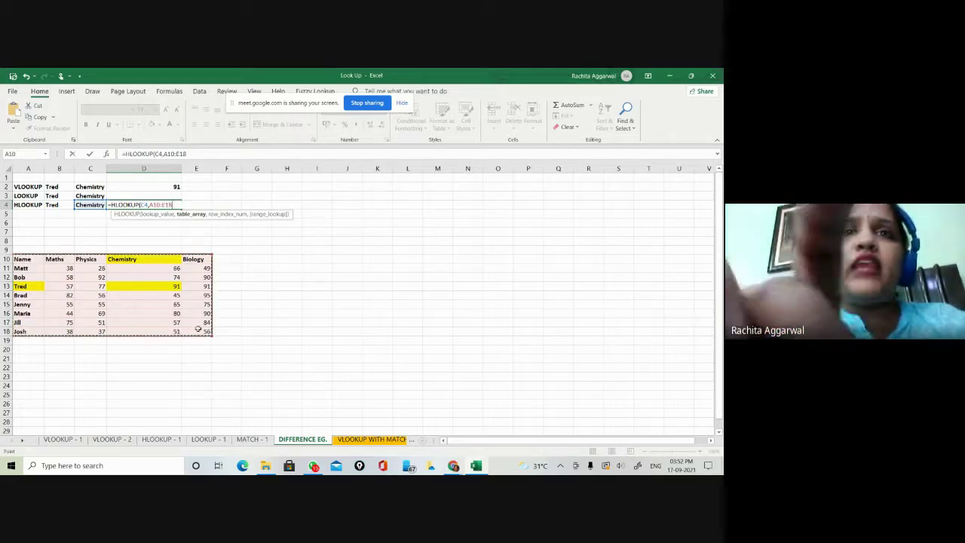
key("F4")
type(",")
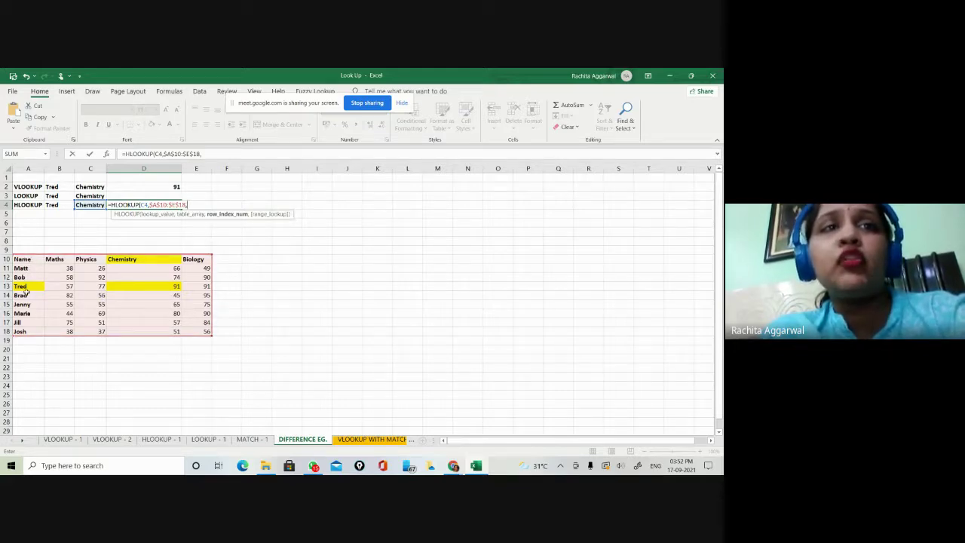
type("4")
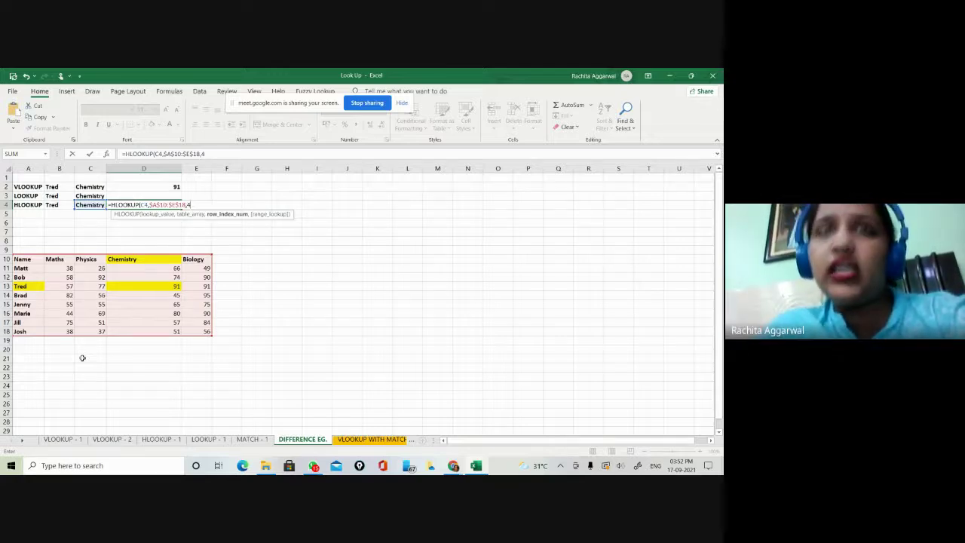
type(",")
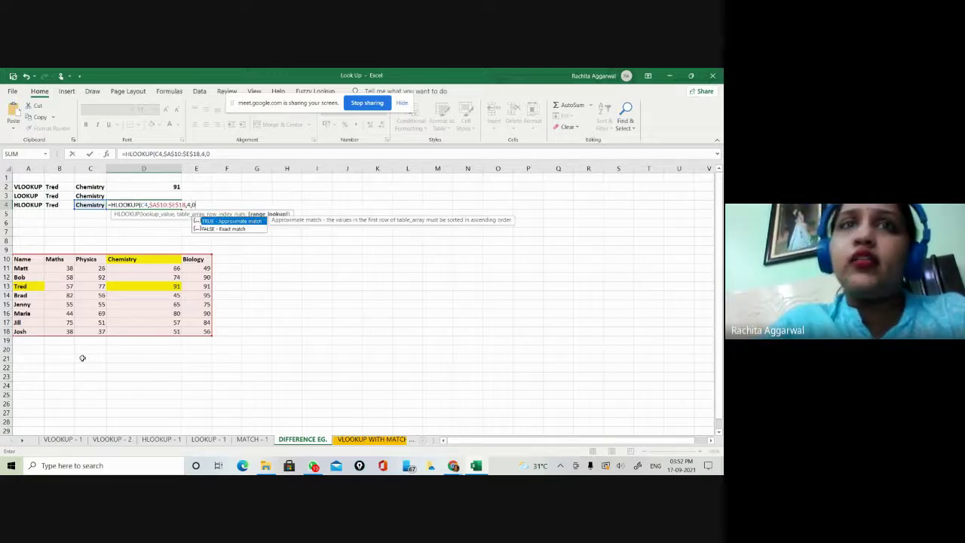
type("0)")
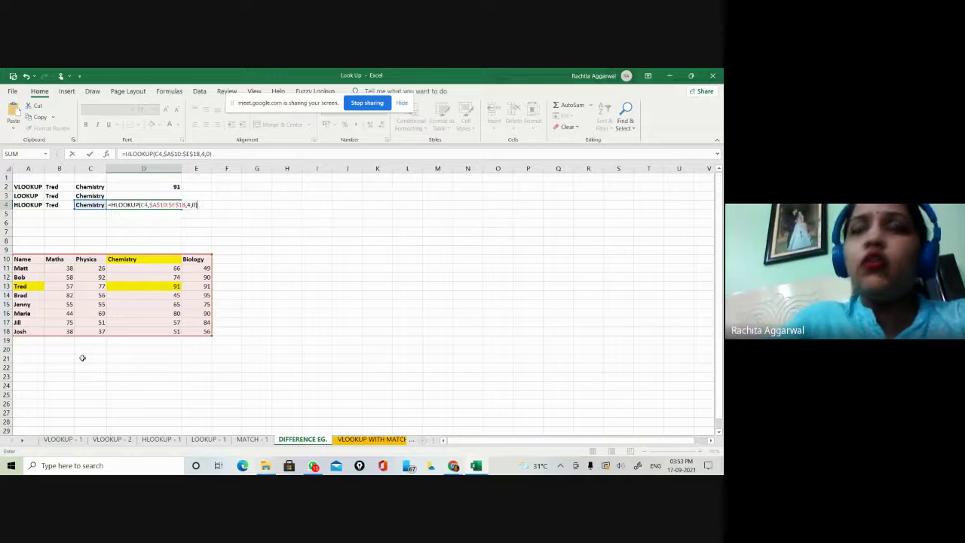
key("Return")
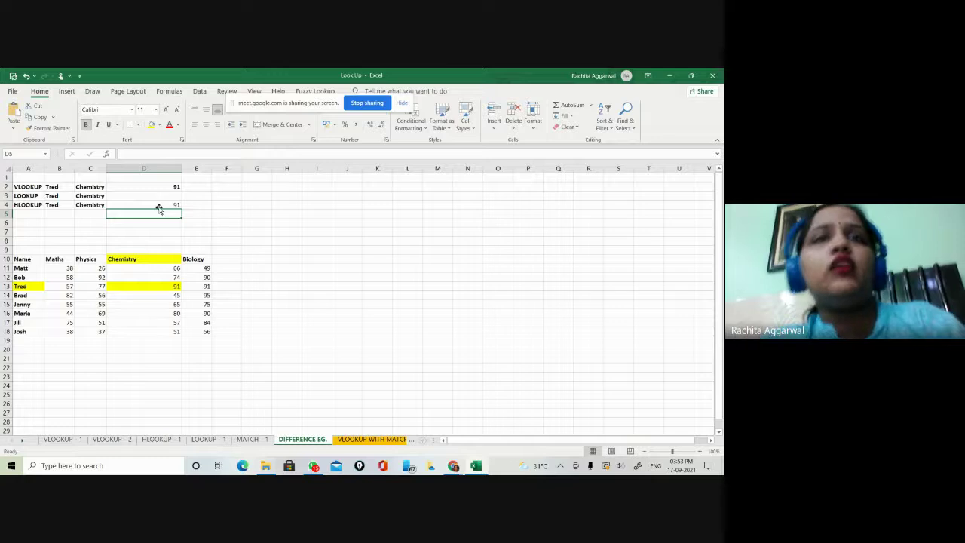
left_click(155, 203)
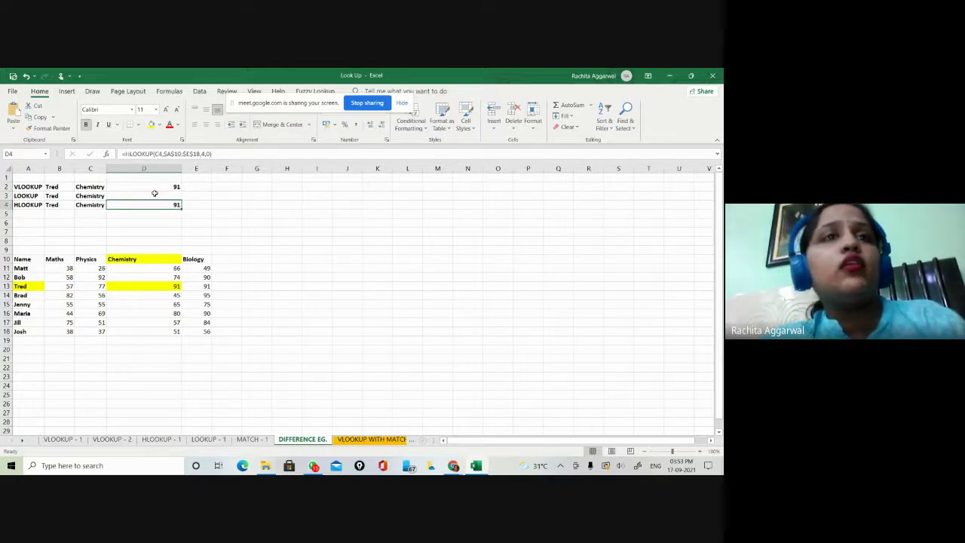
Step: Review the LOOKUP formula in K5 on the LOOKUP - 1 sheet and return to the DIFFERENCE EG. sheet
left_click(155, 195)
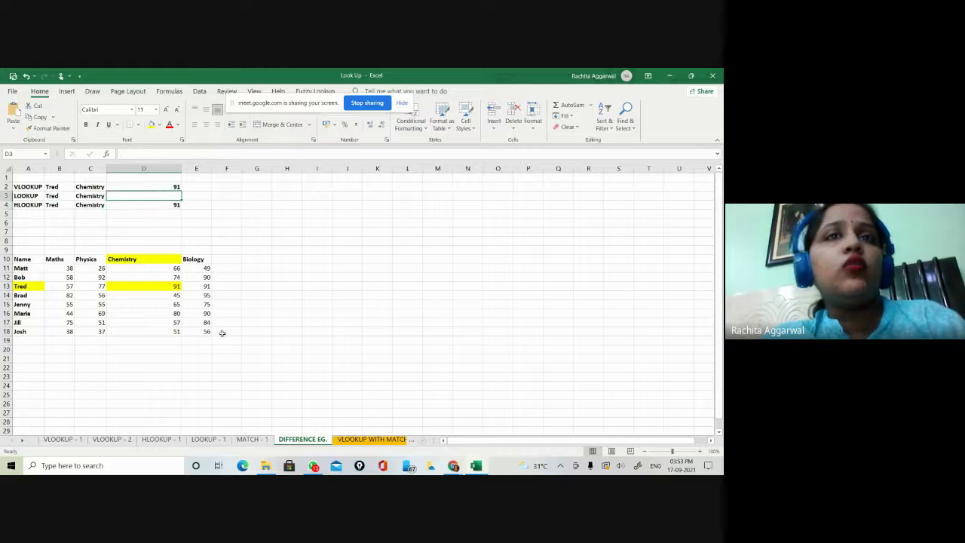
left_click(208, 439)
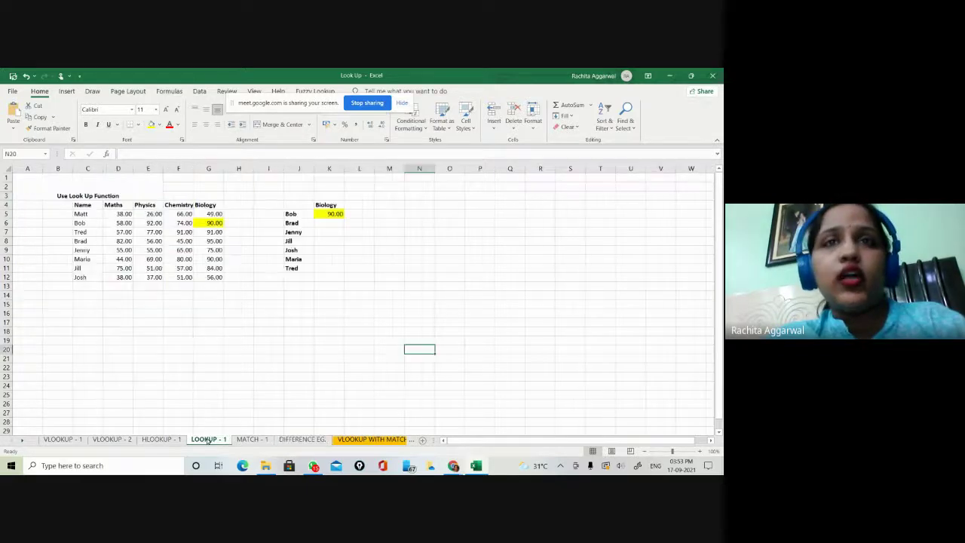
left_click(330, 214)
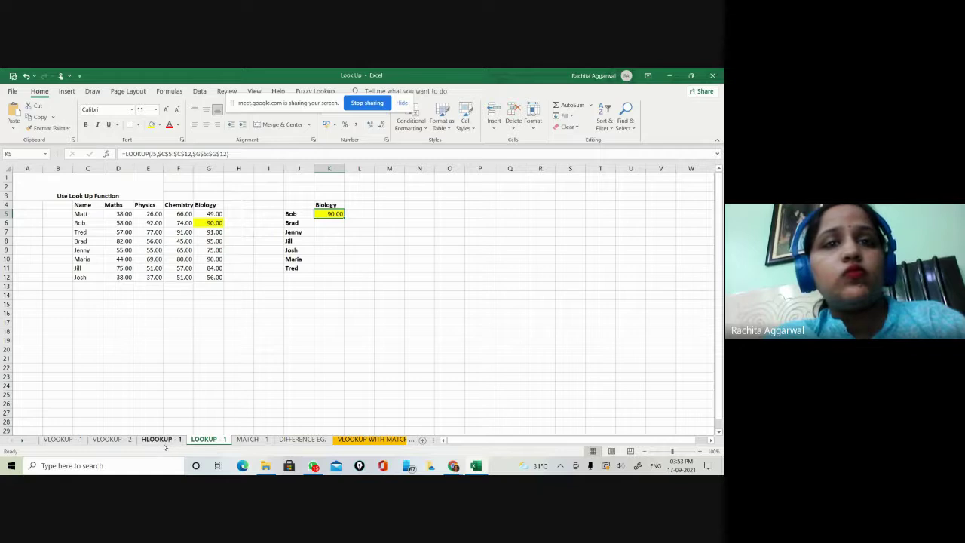
left_click(300, 440)
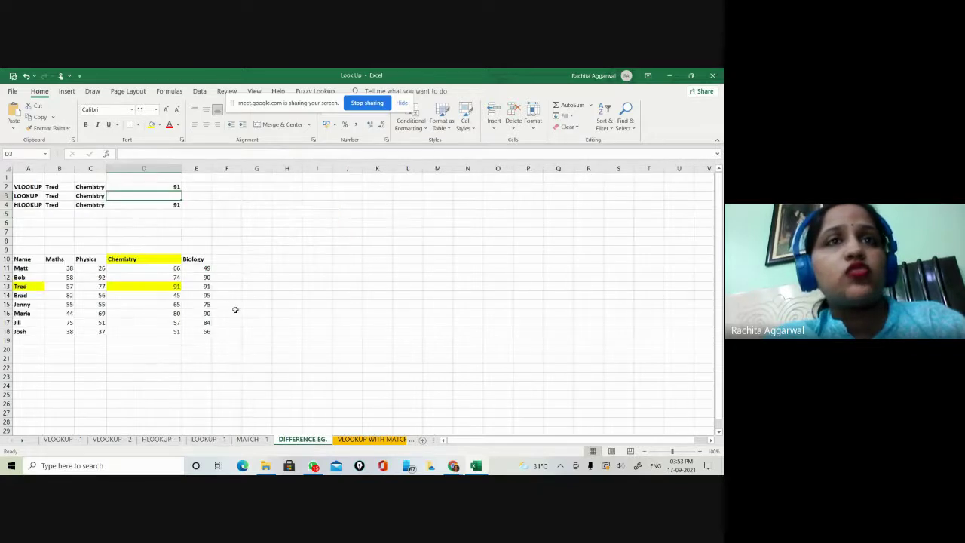
Step: Try to enter =LOOKUP(B3,$A$11:$A$18,$D$11:$D$18,0) in D3 to look up the student's Chemistry mark
type("=LOO")
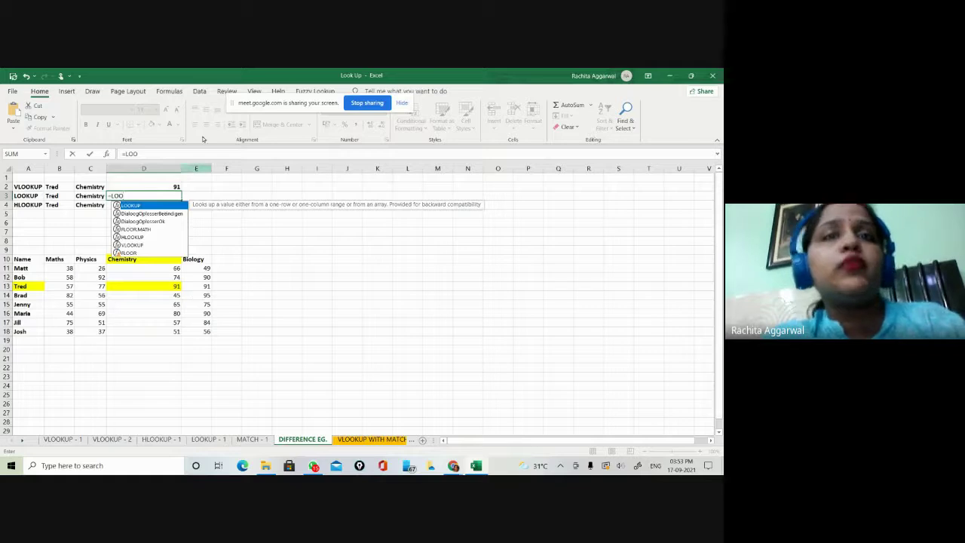
double_click(128, 206)
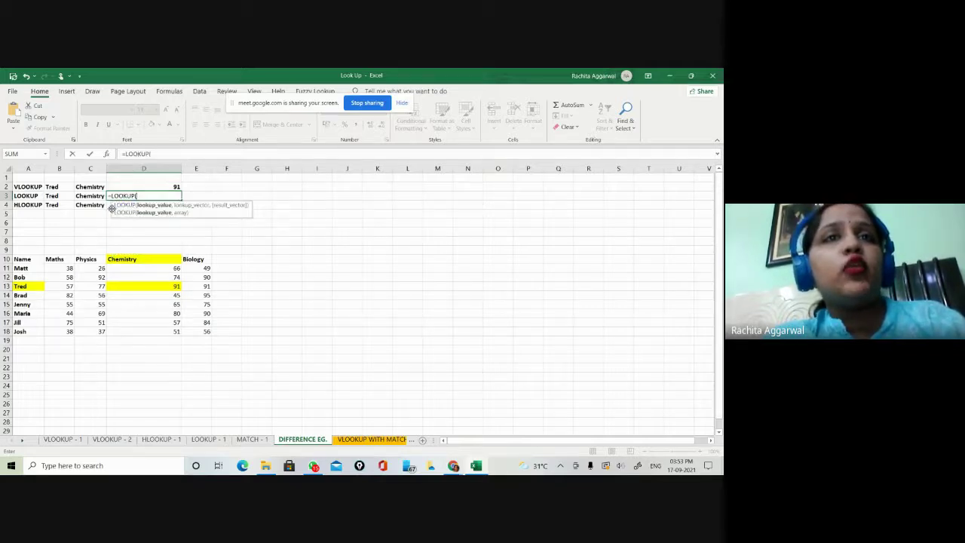
left_click(64, 196)
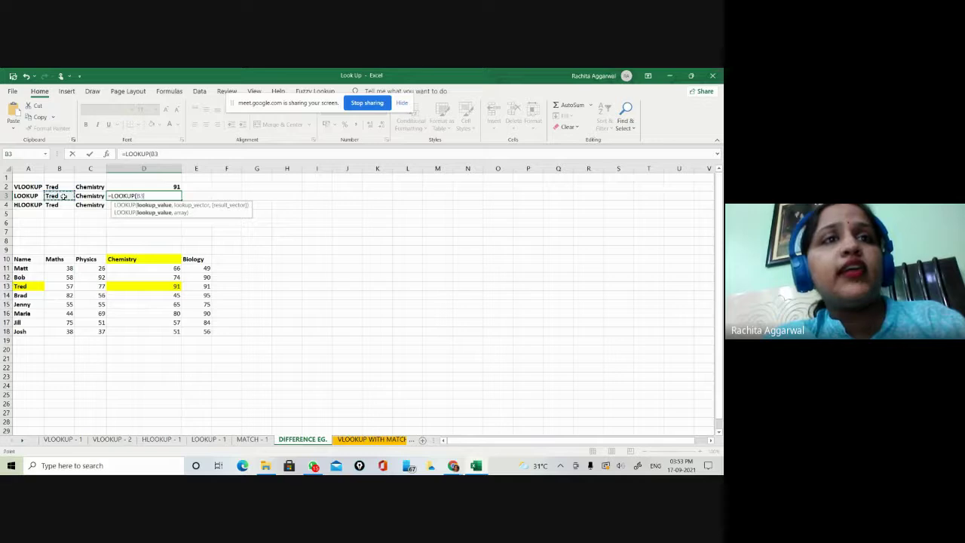
type(",")
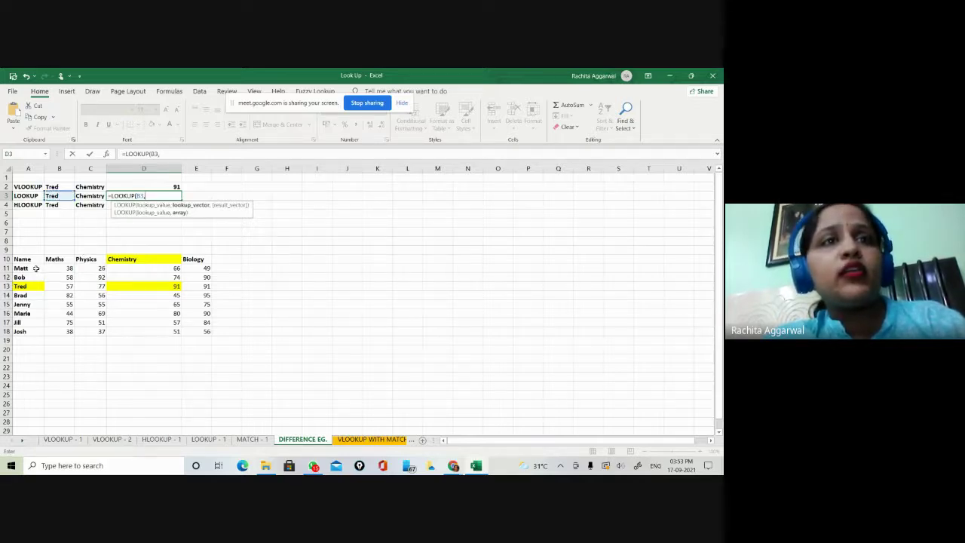
left_click_drag(35, 269, 29, 331)
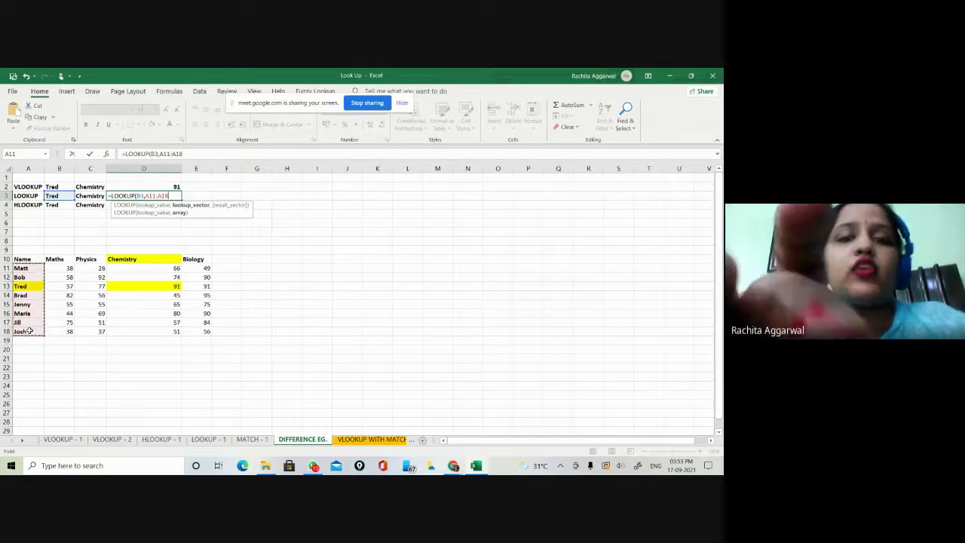
key("F4")
type(",")
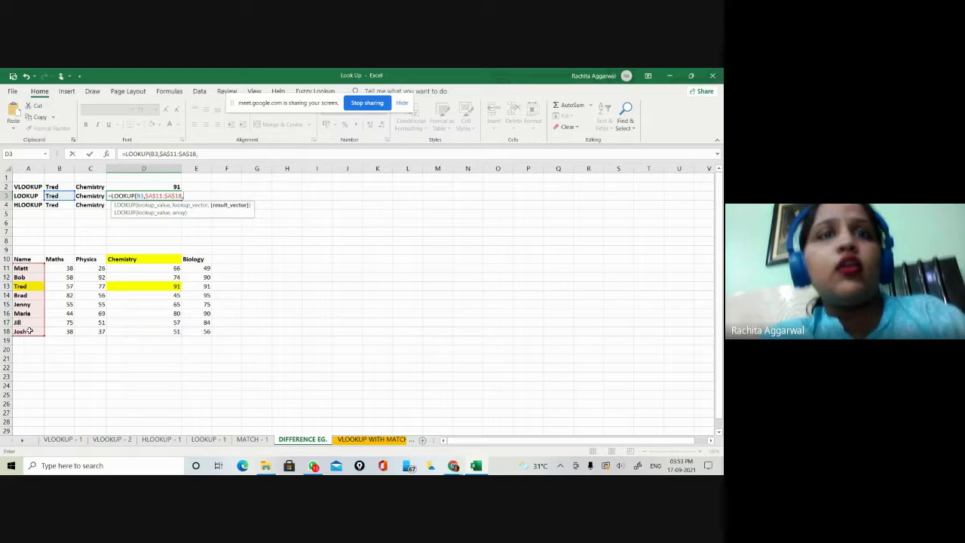
left_click_drag(145, 270, 149, 332)
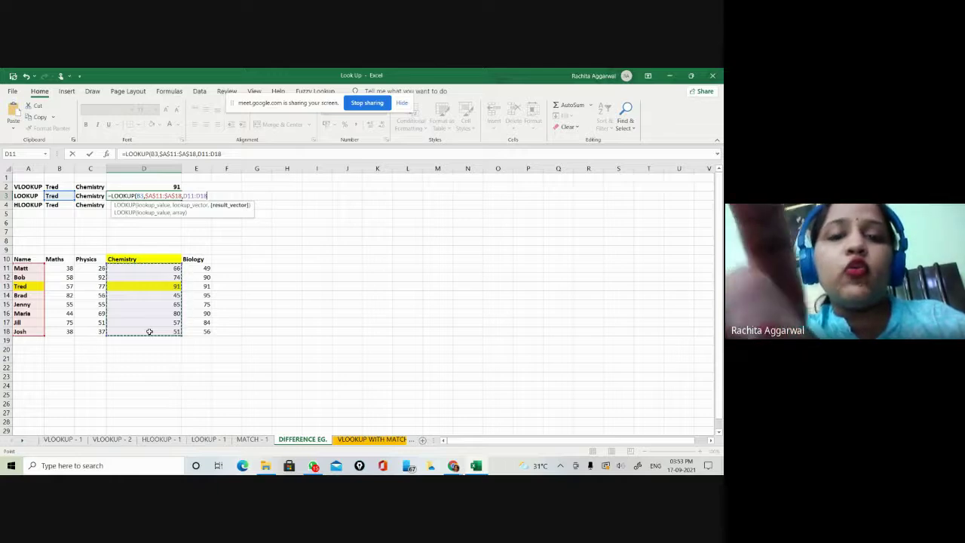
key("F4")
type(",")
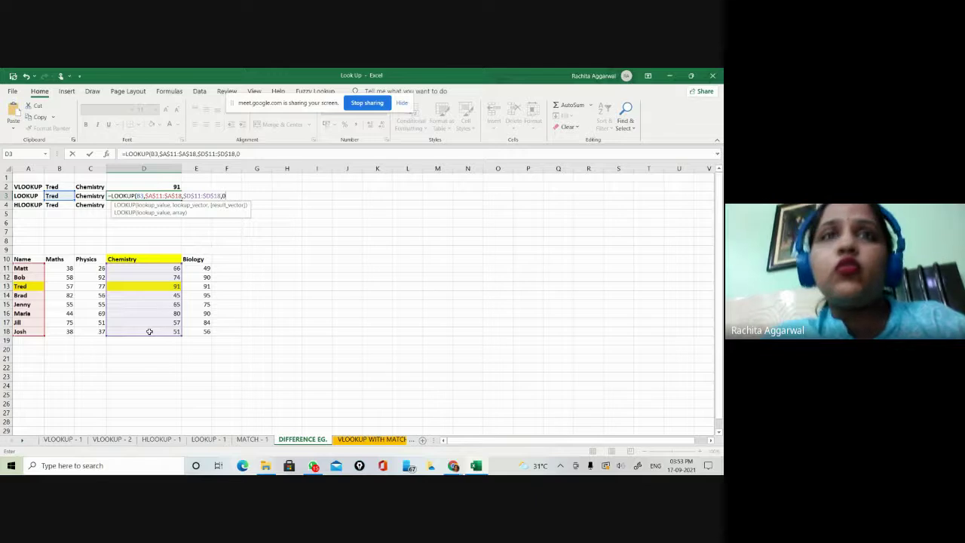
type("0)")
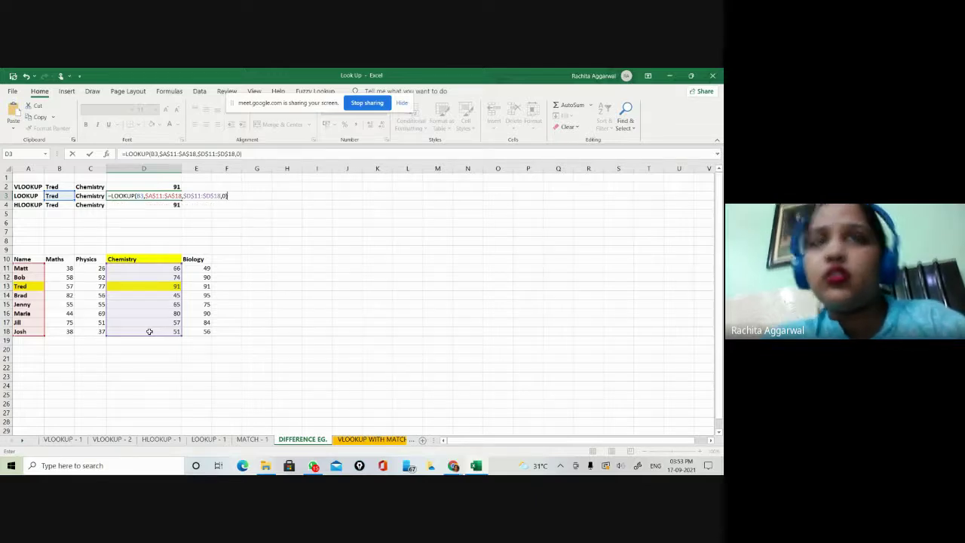
key("Return")
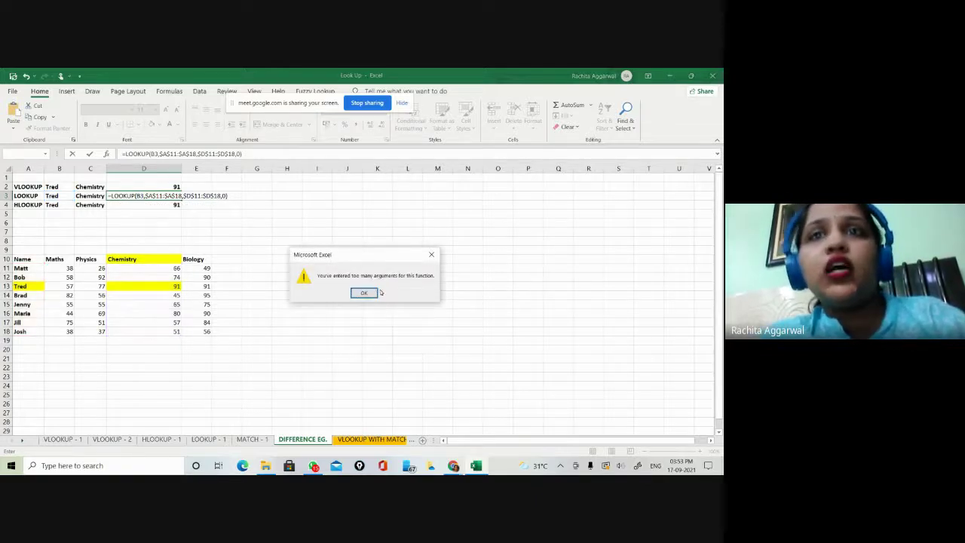
left_click(368, 294)
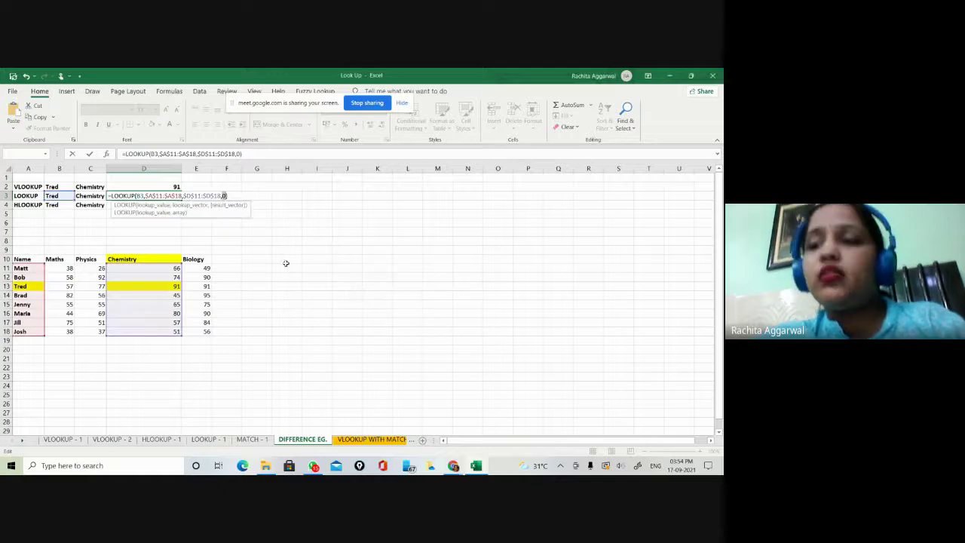
Step: Remove the fourth argument 0 from the LOOKUP formula in D3 and commit it
key("BackSpace")
key("BackSpace")
key("Return")
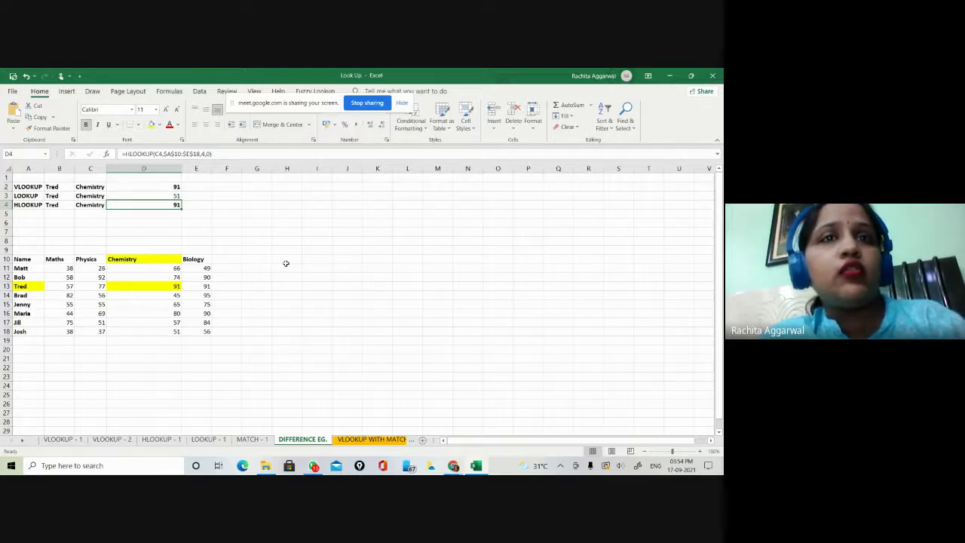
Step: Apply the General number format to the LOOKUP result in D3
key("Up")
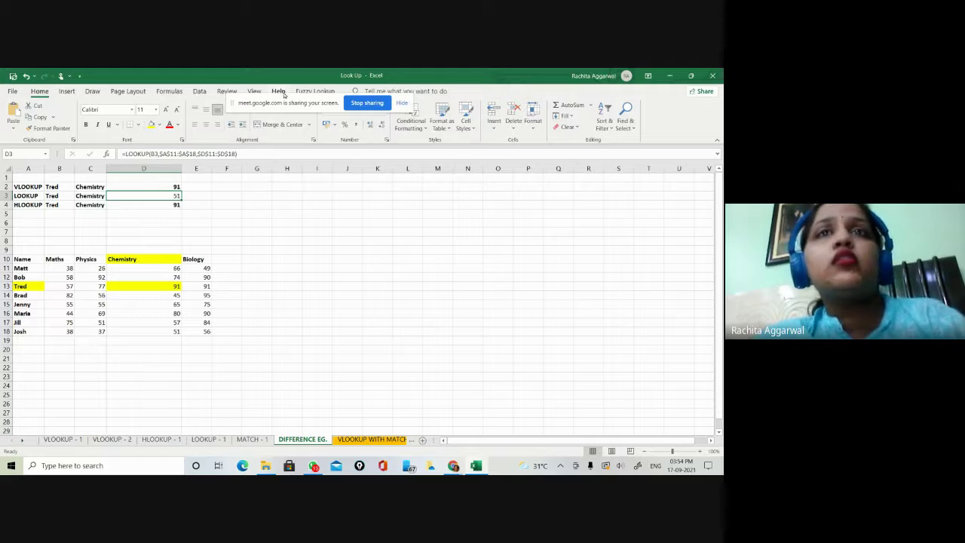
left_click_drag(284, 102, 435, 143)
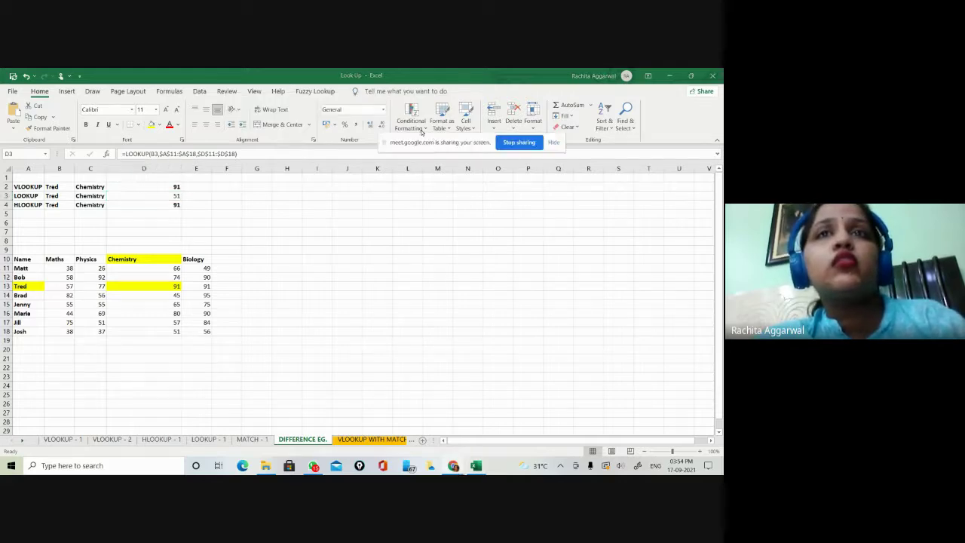
left_click(383, 110)
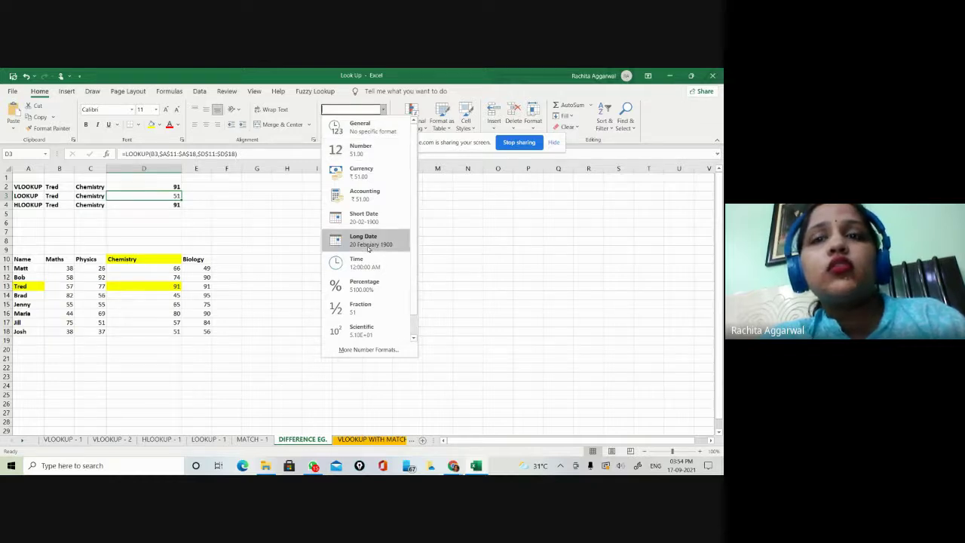
left_click(369, 136)
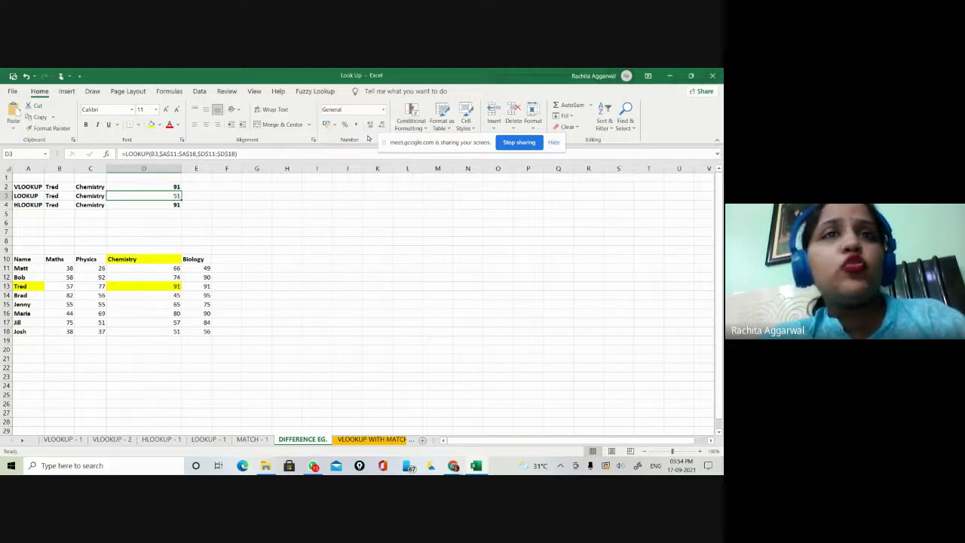
left_click(285, 275)
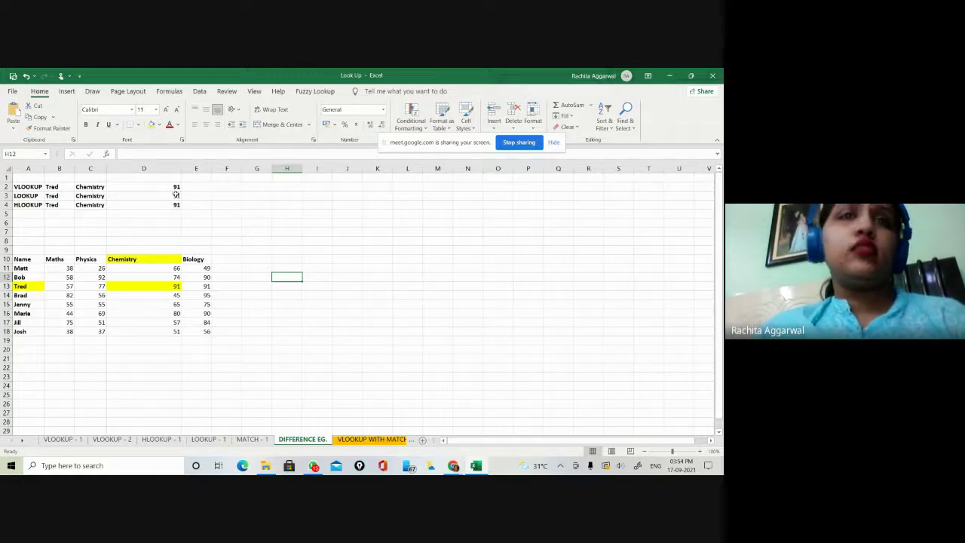
Step: Remove the yellow fill from the student's name in A13 and the Chemistry mark in D13
left_click(34, 288)
left_click(159, 125)
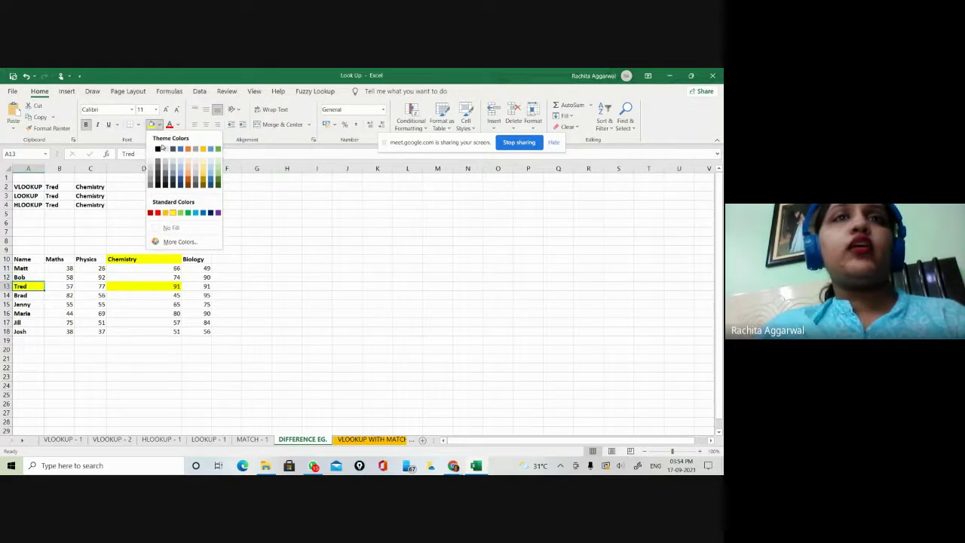
left_click(143, 203)
left_click(129, 289)
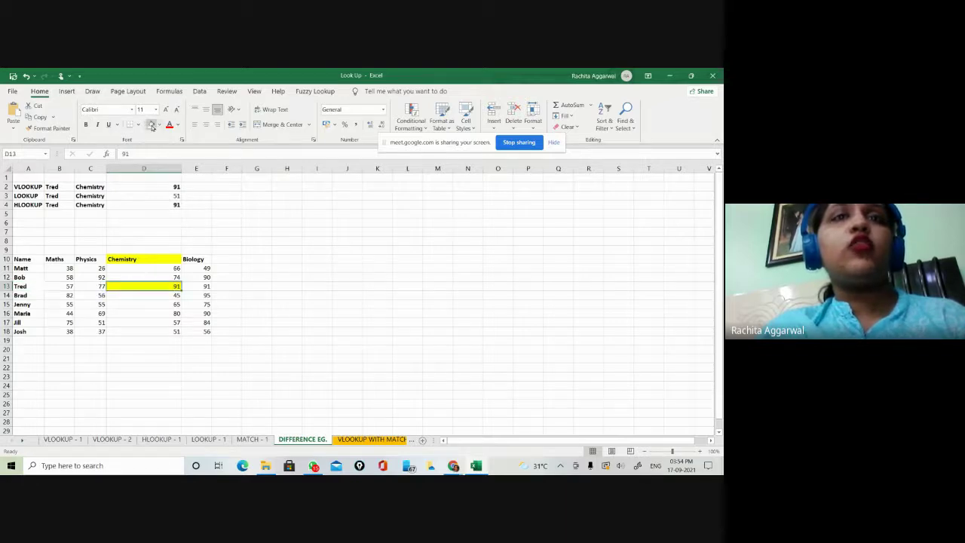
left_click(152, 125)
Step: Clear the VLOOKUP, LOOKUP and HLOOKUP labels from A2:A4
left_click(168, 196)
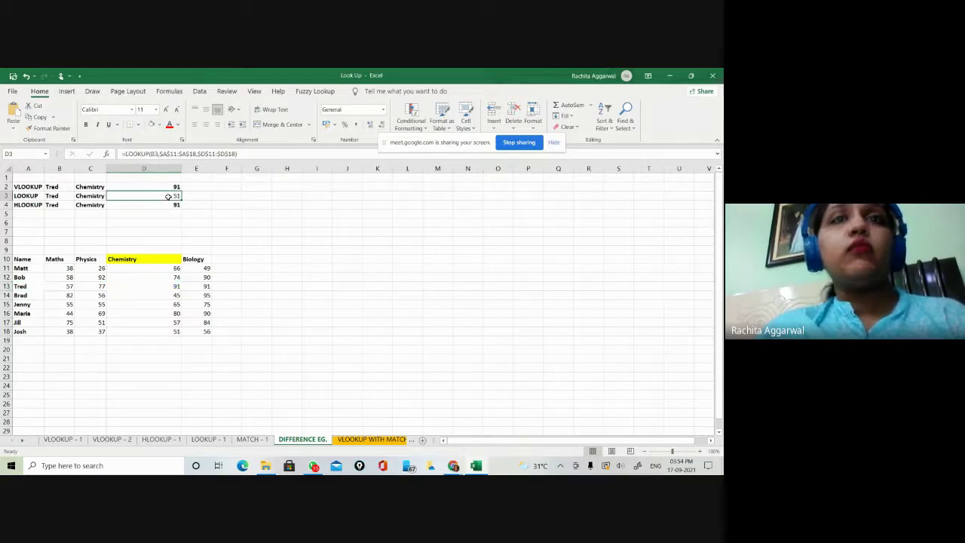
key("Down")
key("Up")
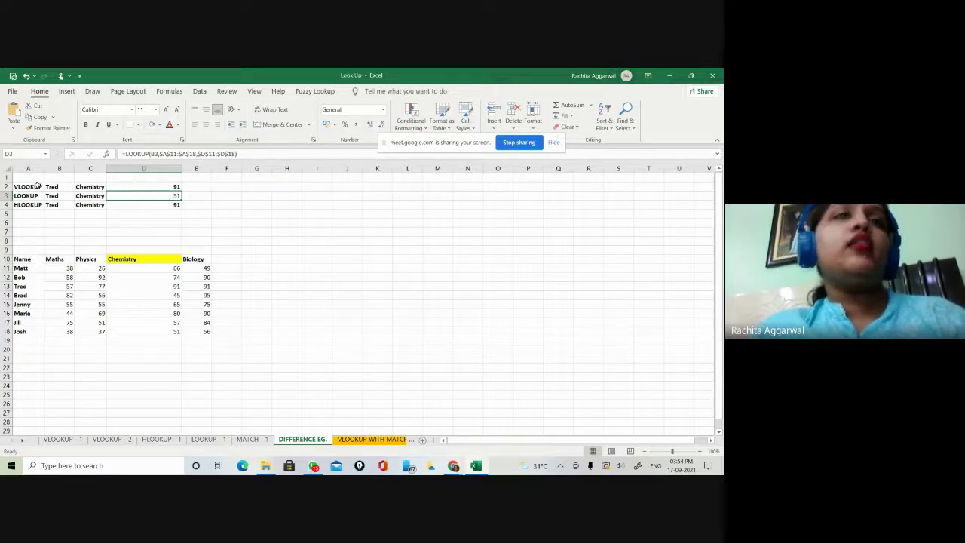
left_click_drag(37, 186, 34, 205)
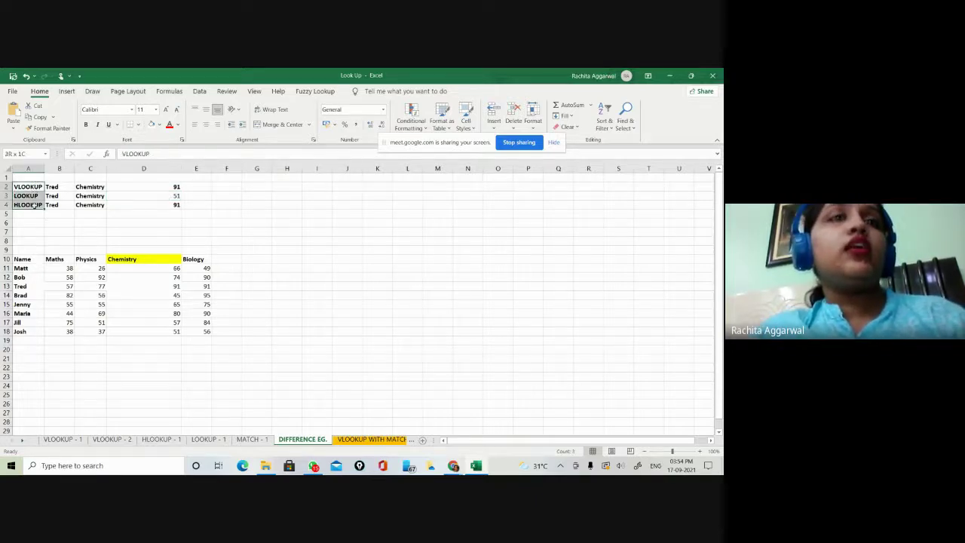
key("Delete")
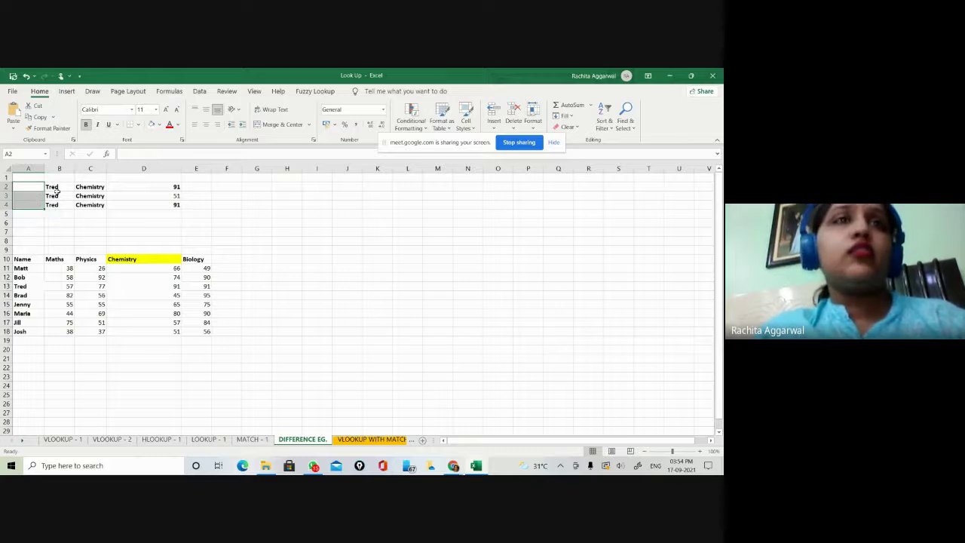
Step: Copy the student names from B2:B4 into A2:A4
left_click(58, 188)
left_click_drag(57, 187, 54, 205)
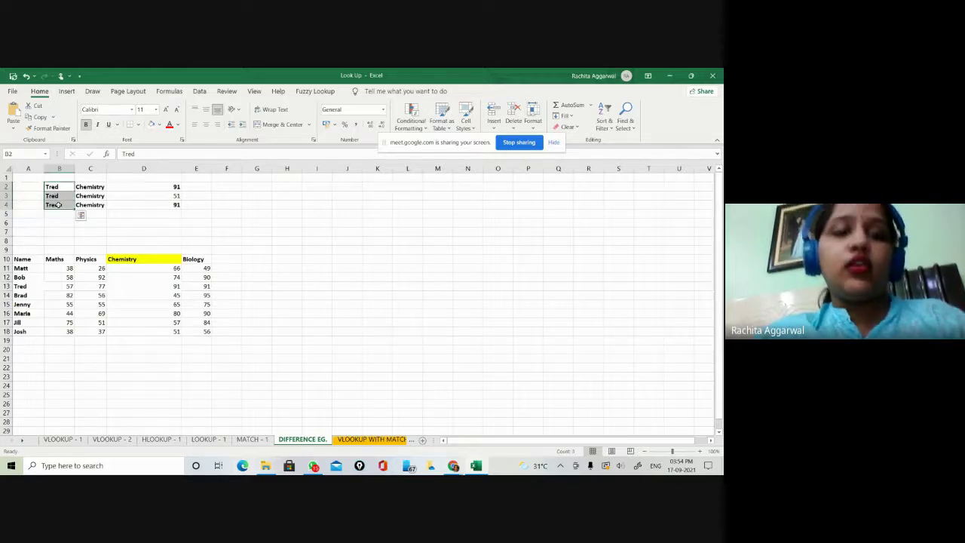
key("ctrl+c")
left_click(32, 186)
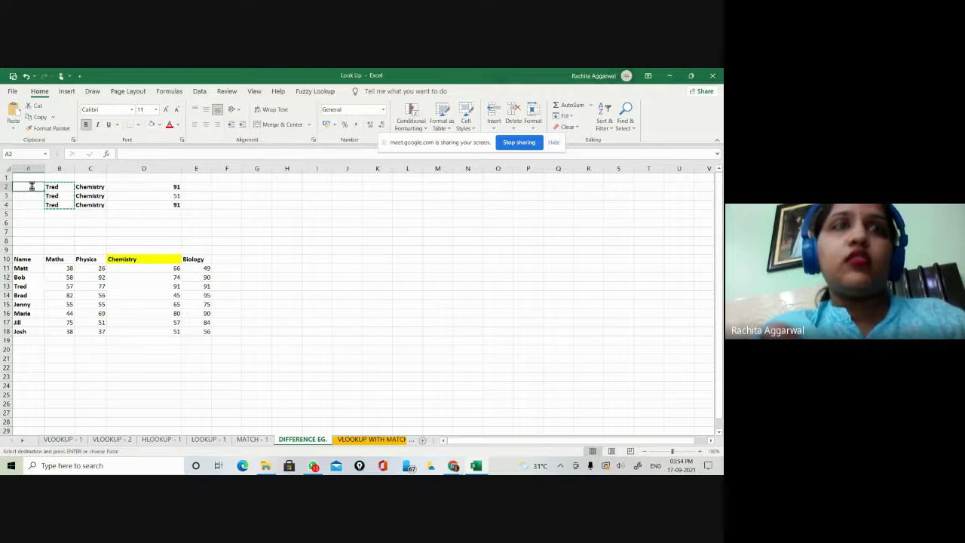
key("ctrl+v")
Step: Replace the formula in D3 with =LOOKUP(A3,A11:A18,D11:D18), using the copied name as the lookup value
left_click(127, 195)
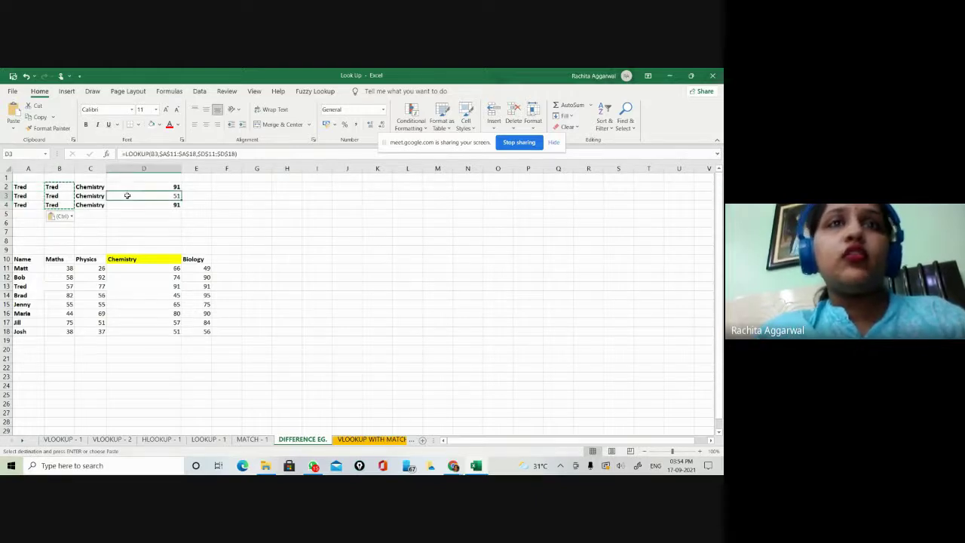
type("=LOO")
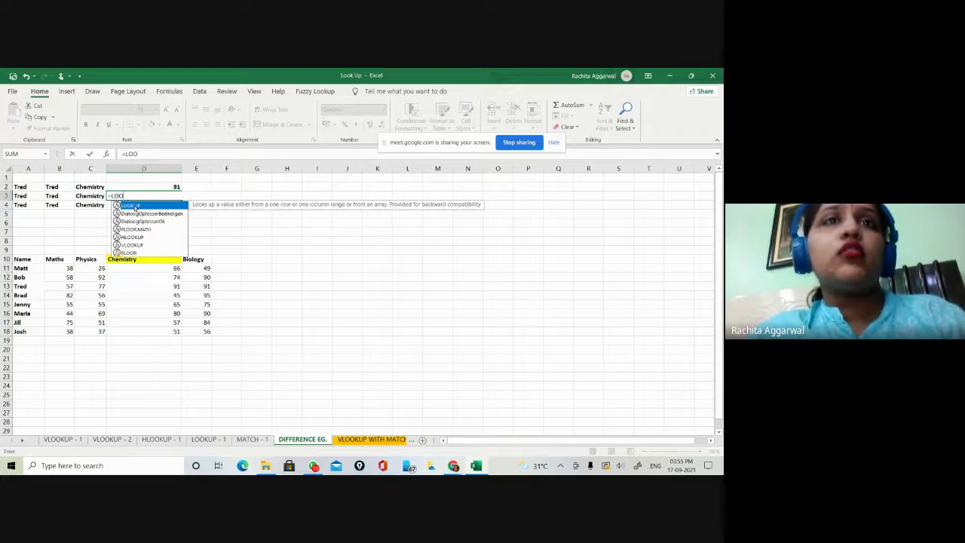
double_click(132, 206)
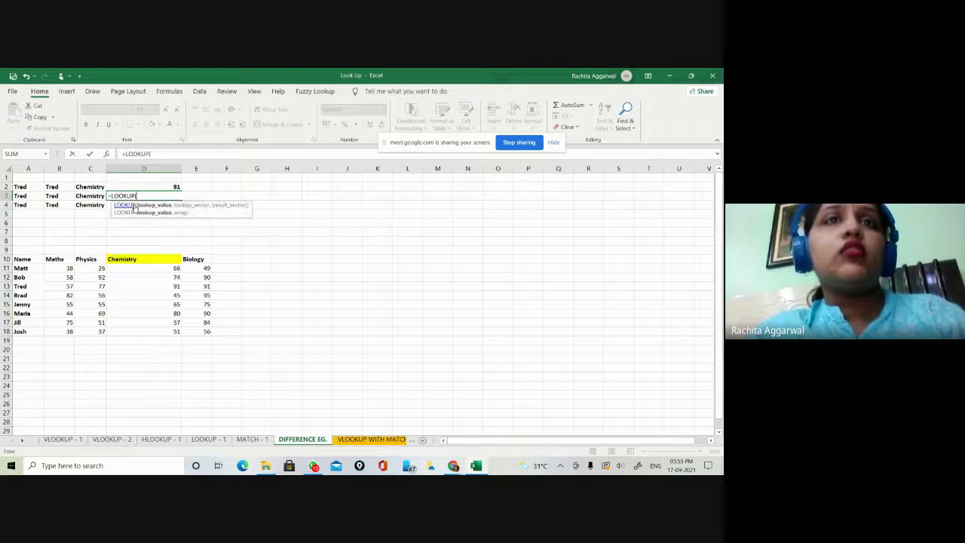
left_click(26, 196)
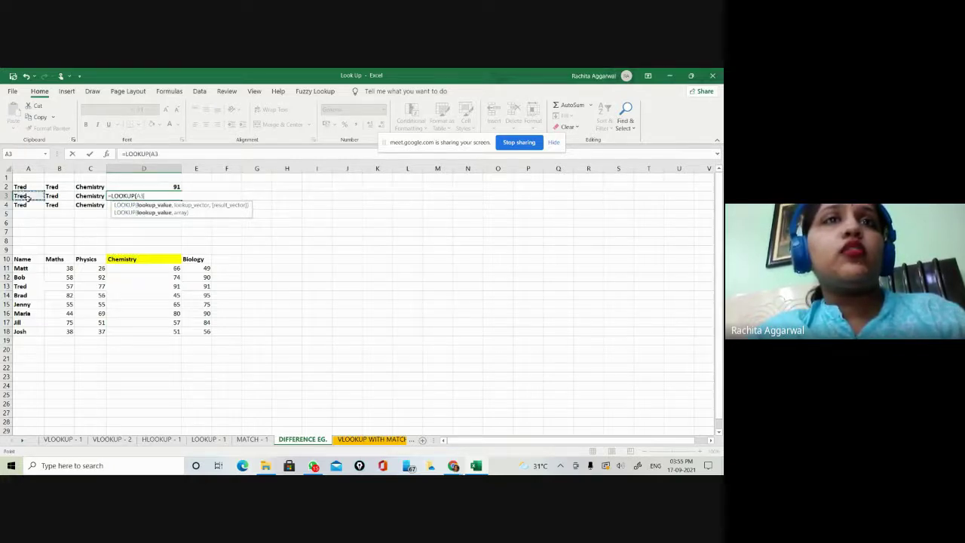
type(",")
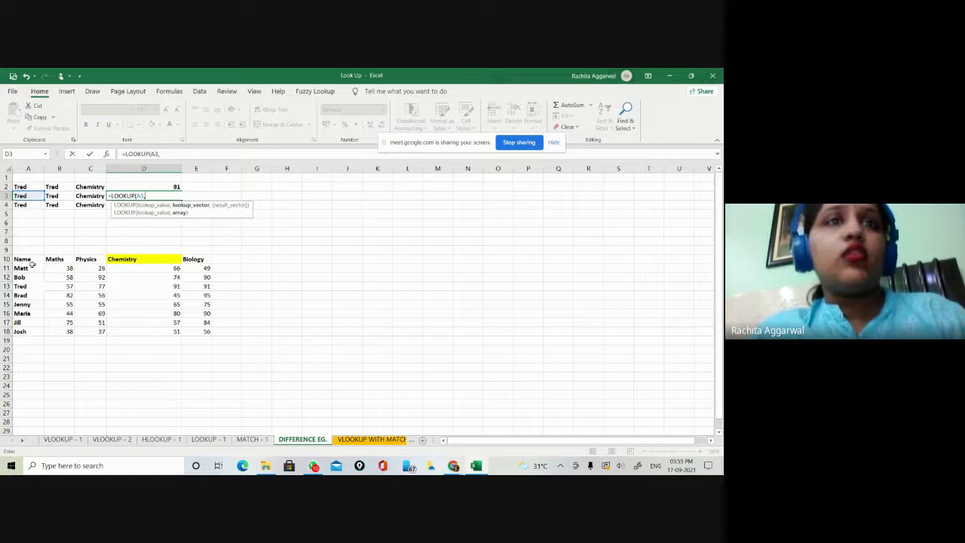
left_click_drag(30, 269, 33, 333)
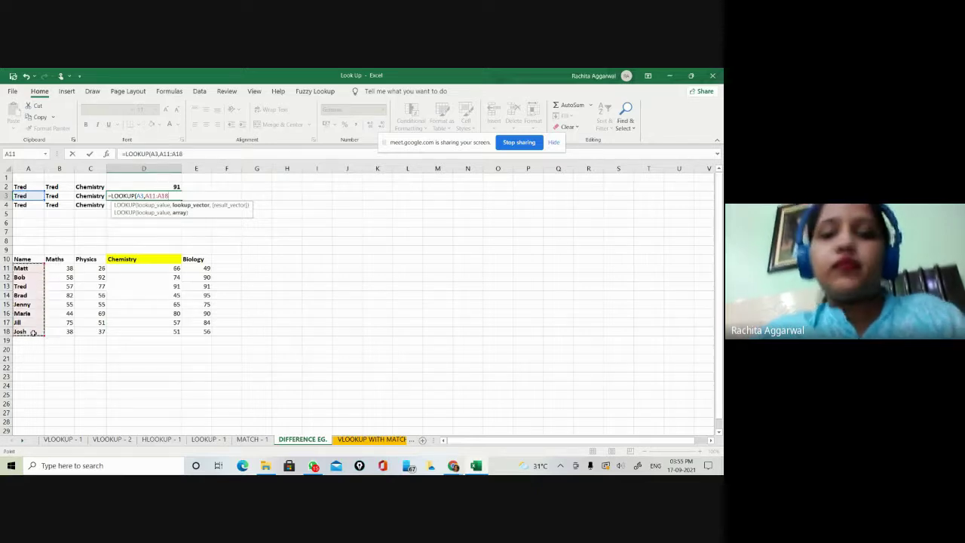
type(",")
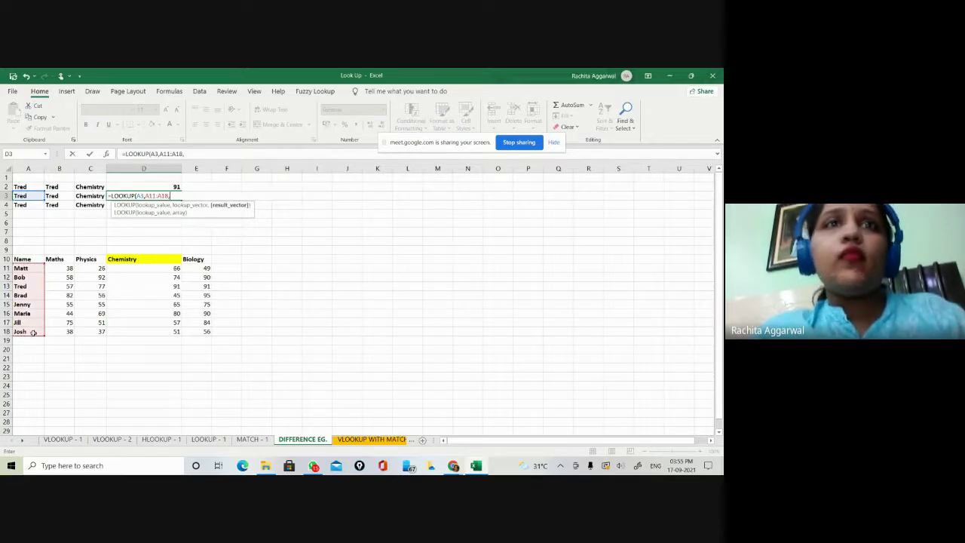
left_click(169, 268)
left_click_drag(169, 269, 169, 336)
key("Return")
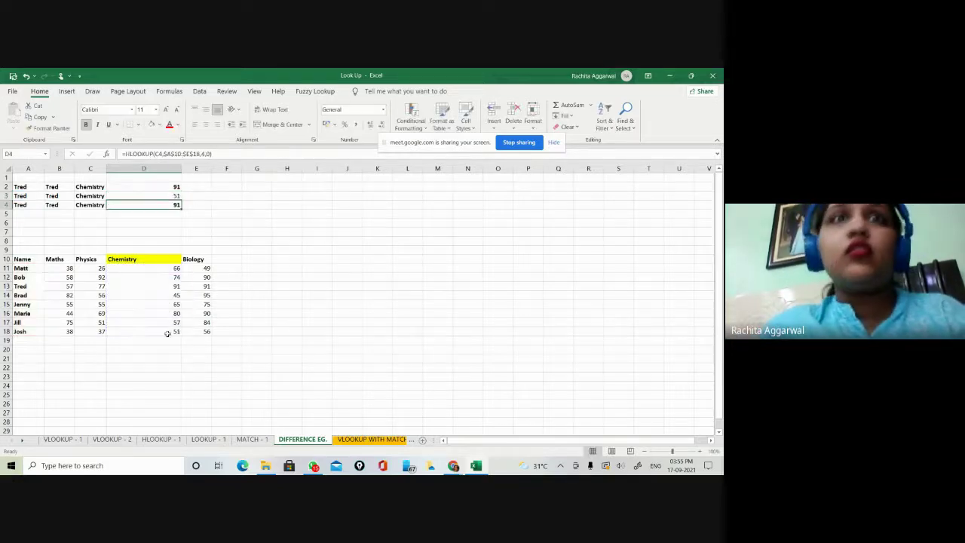
Step: Clear the LOOKUP formula from D3 and the copied student name from A3
key("Up")
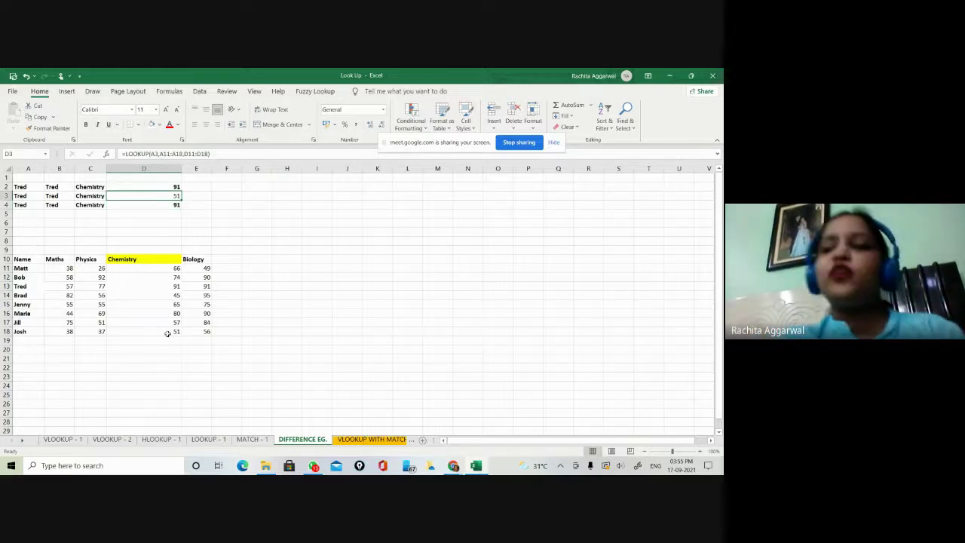
key("Delete")
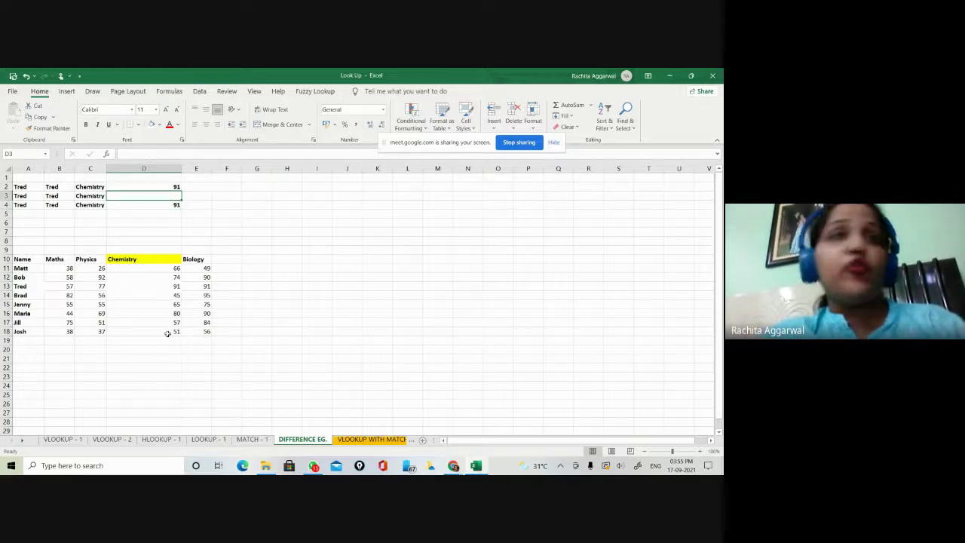
key("Left")
key("Left")
key("Left")
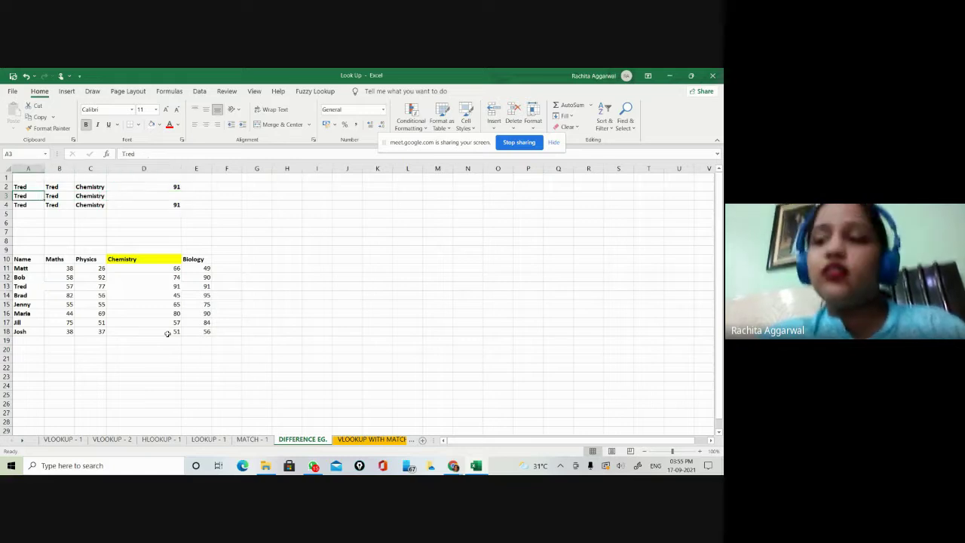
key("Delete")
key("Right")
key("Right")
key("Right")
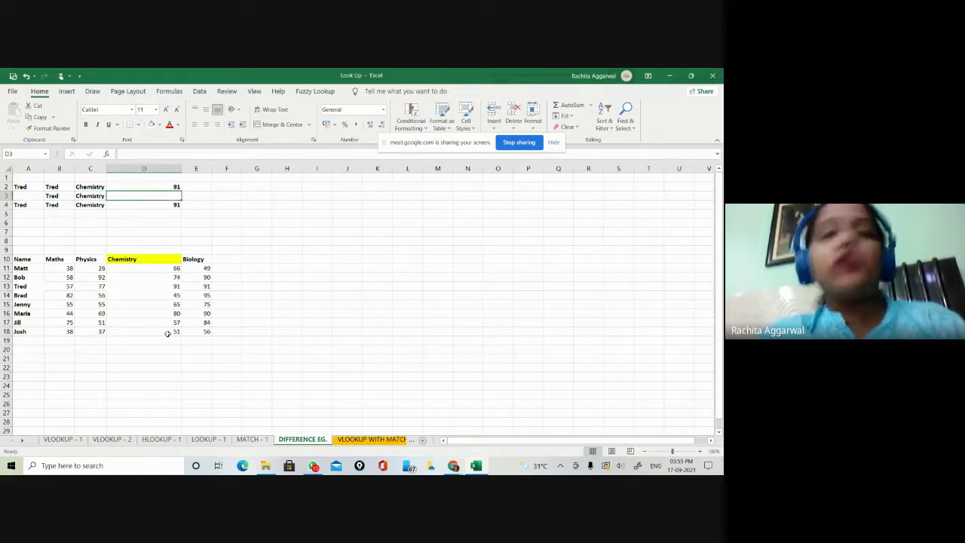
Step: Clear the copied student names from A2 and A4
key("Left")
key("Left")
key("Left")
key("Up")
key("Delete")
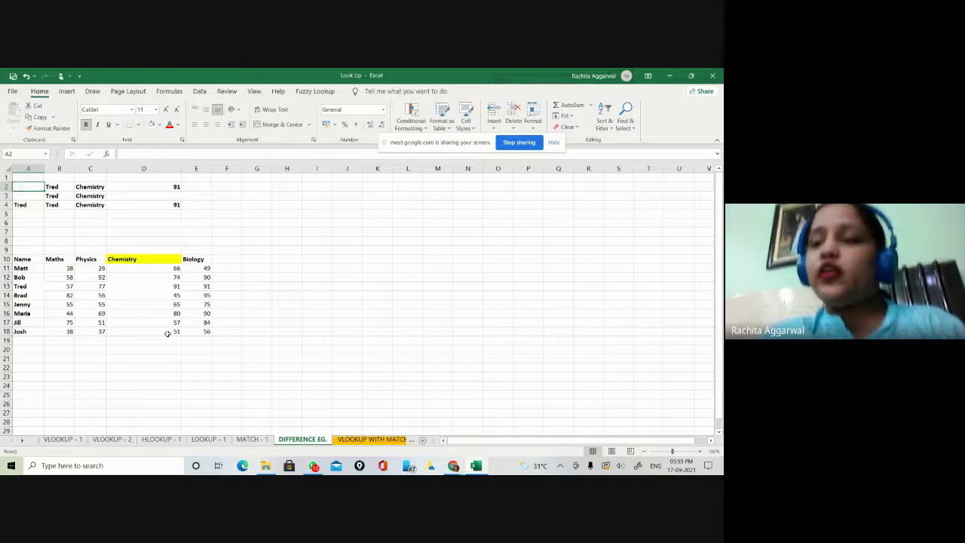
key("Down")
key("Down")
key("Delete")
key("Up")
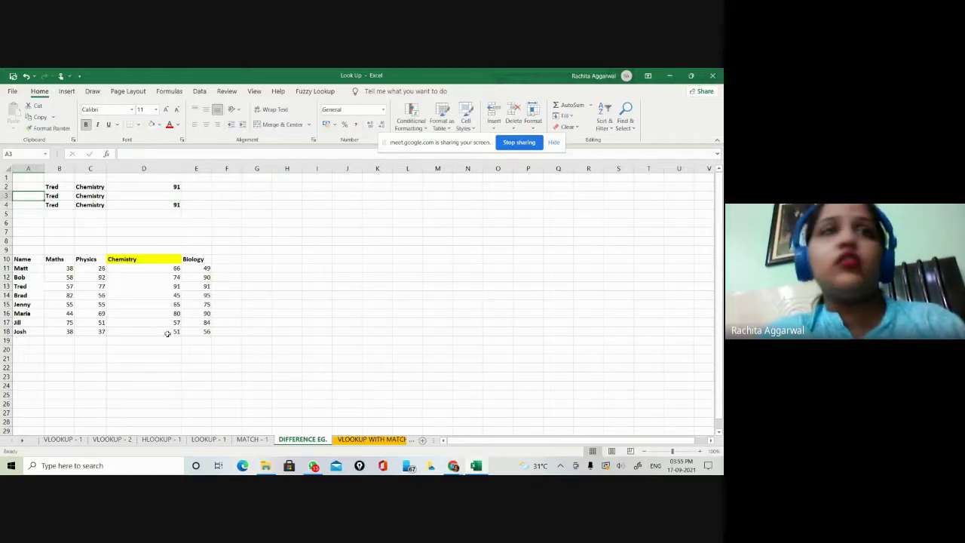
Step: Examine the VLOOKUP formula in D2 that retrieves the student's Chemistry mark
key("Up")
key("Right")
key("Right")
key("Right")
key("Right")
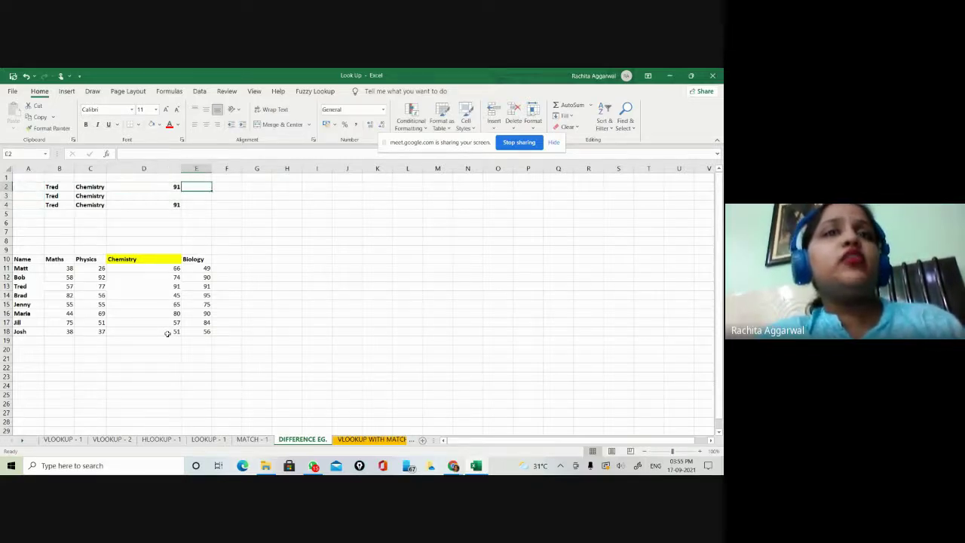
key("Left")
key("Down")
key("Down")
key("Up")
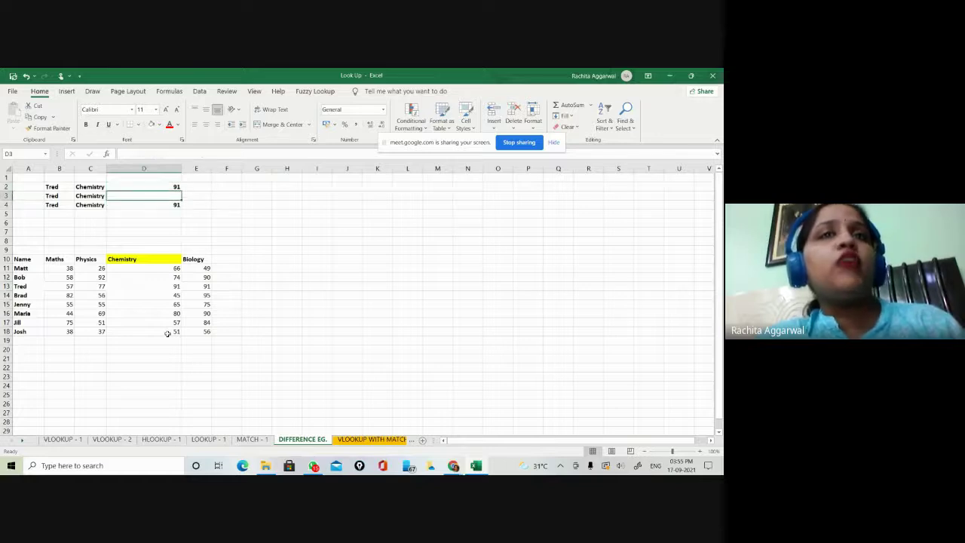
key("Up")
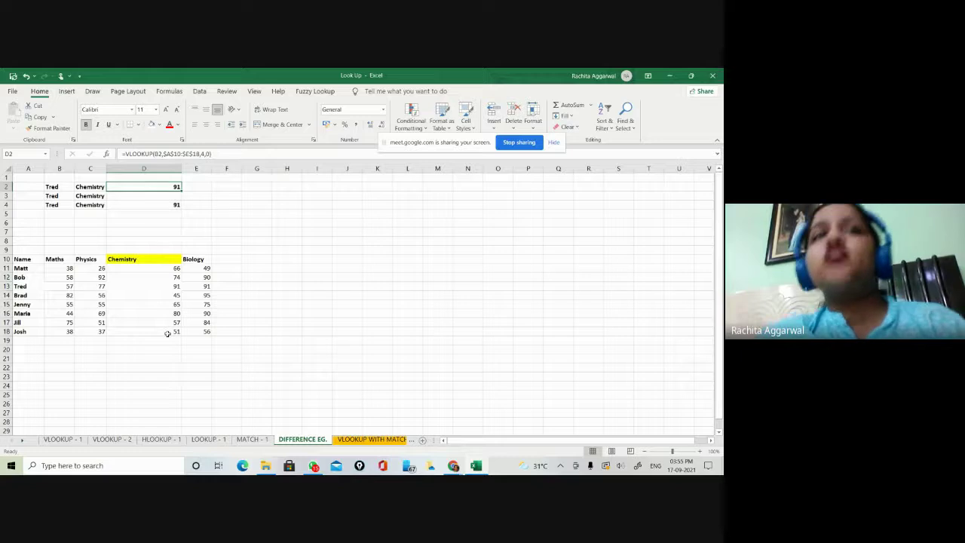
Step: Set the lookup name in B2 to the student in row 12 and compare the VLOOKUP result in D2 with D12
key("Left")
key("Left")
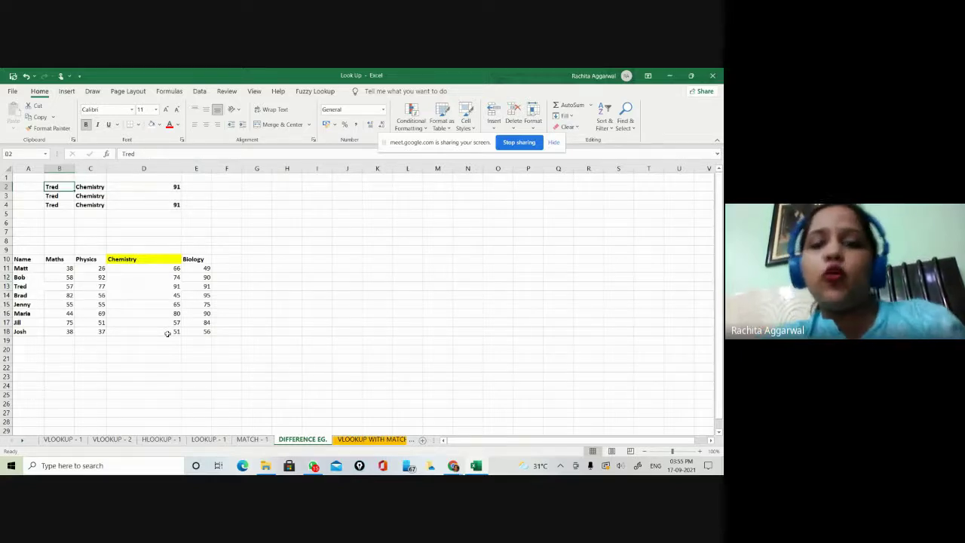
type("Bob")
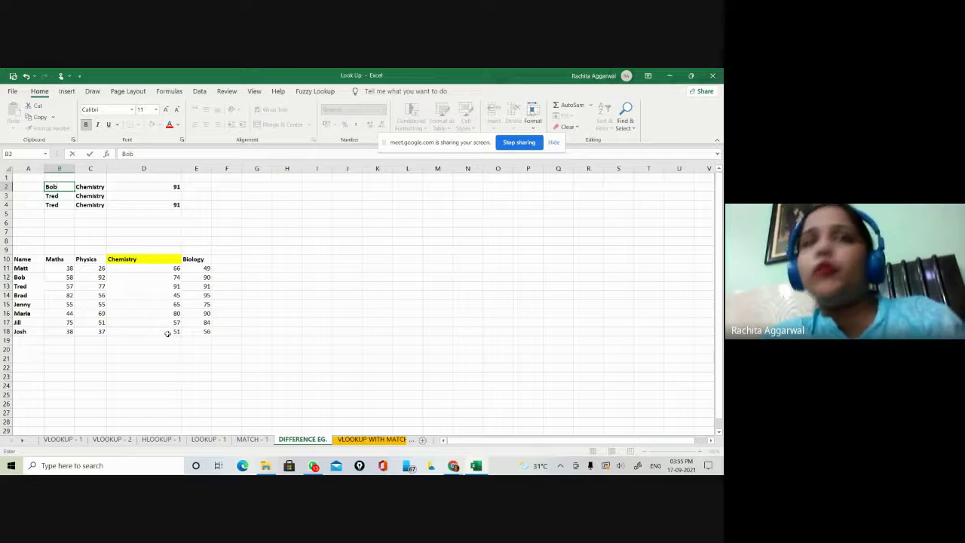
key("Return")
key("Right")
key("Right")
key("Up")
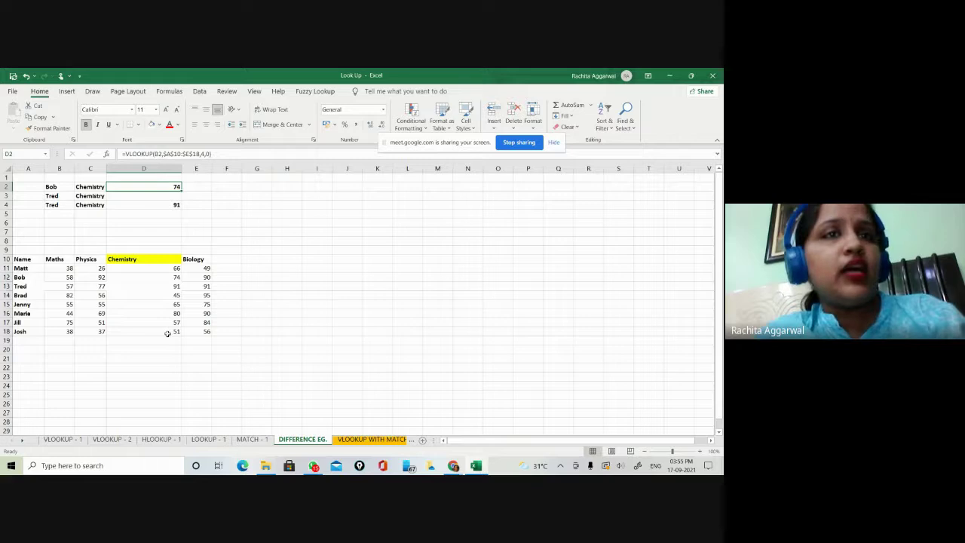
left_click(171, 276)
Step: Change the subject in C2 to Biology and check the VLOOKUP result in D2
left_click(81, 188)
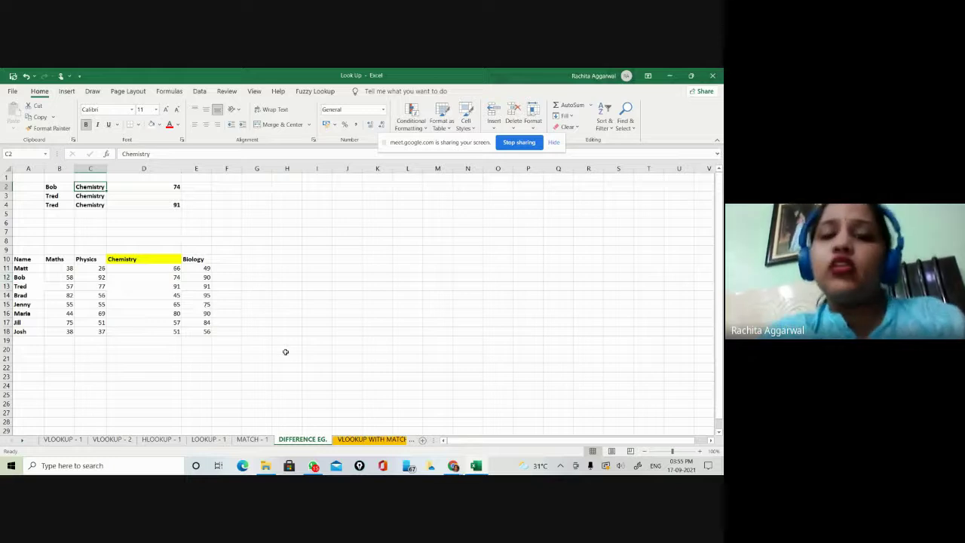
type("Biology")
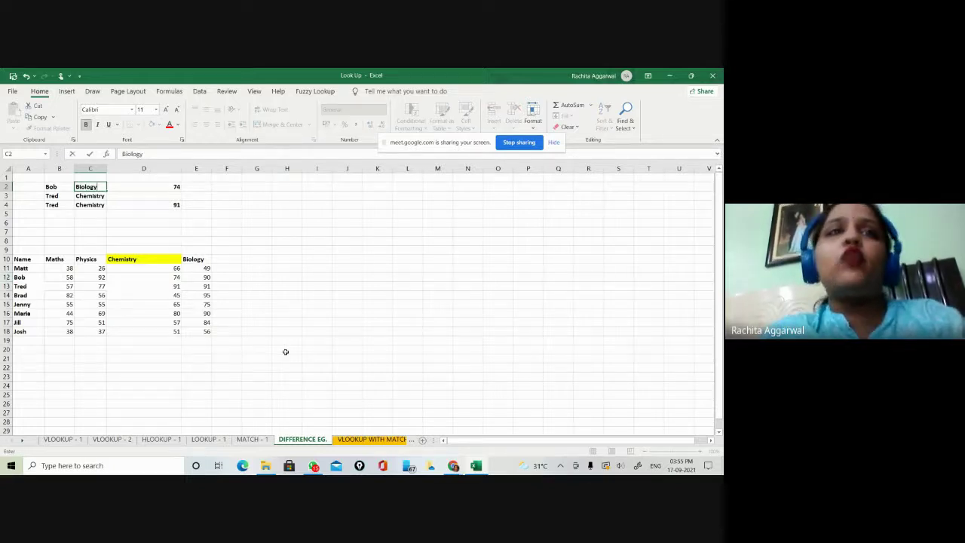
key("Return")
key("Up")
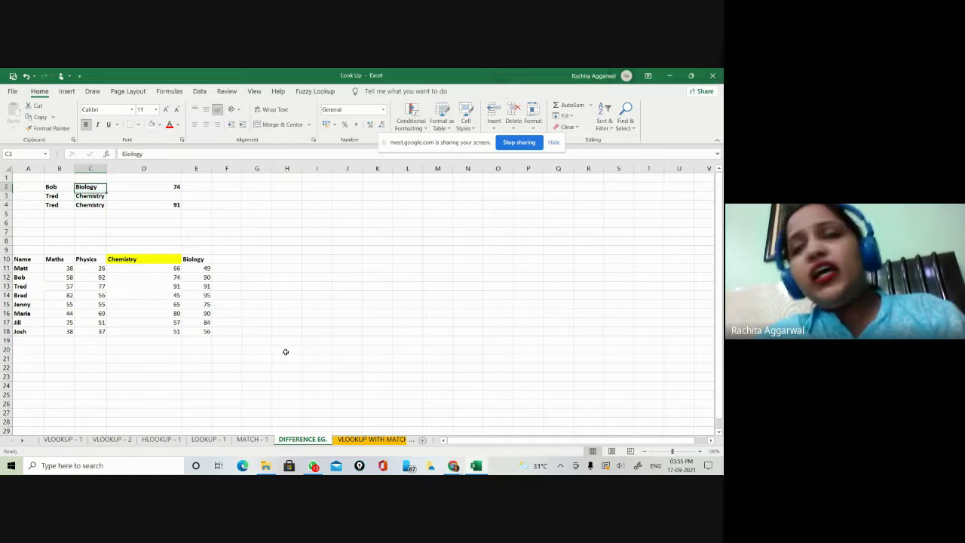
key("Right")
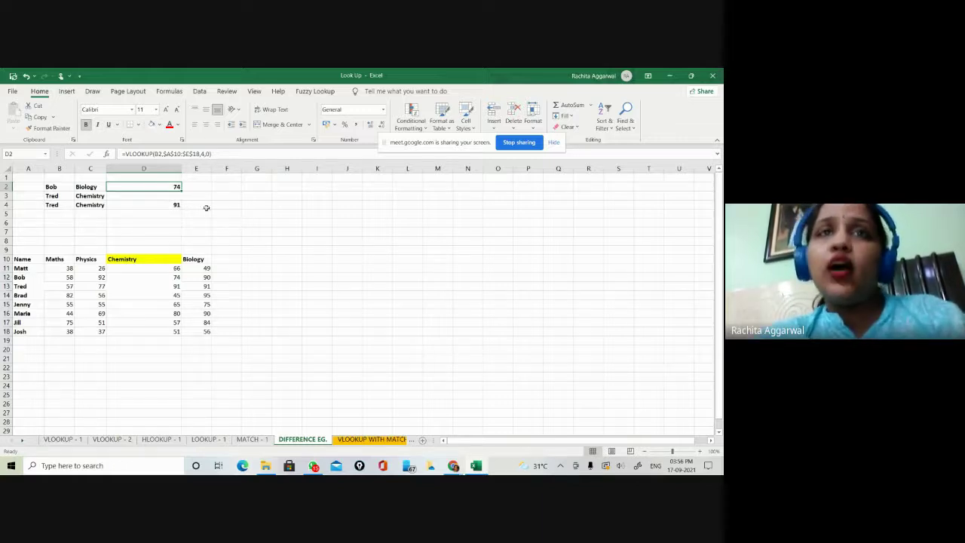
Step: Set the column index number of the VLOOKUP formula in D2 to 5
left_click(202, 153)
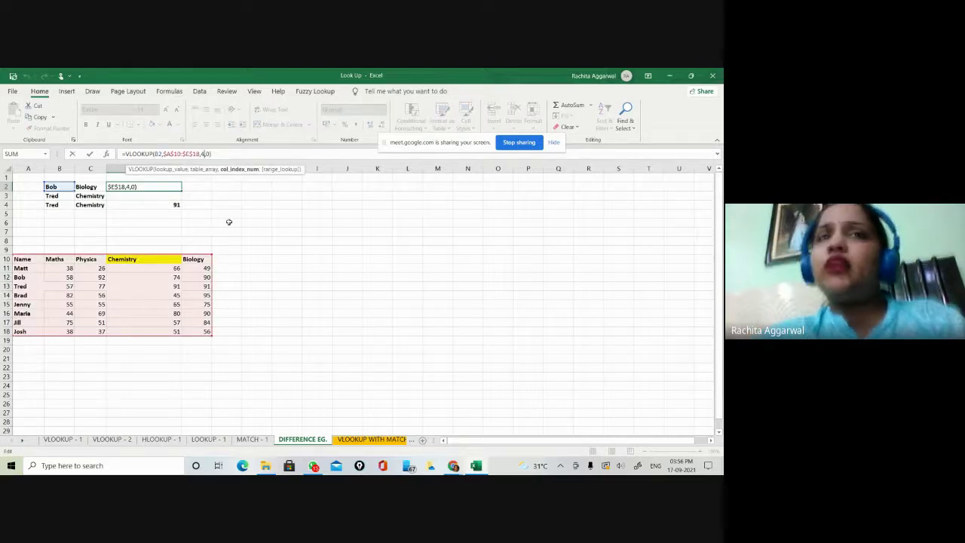
key("BackSpace")
type("5")
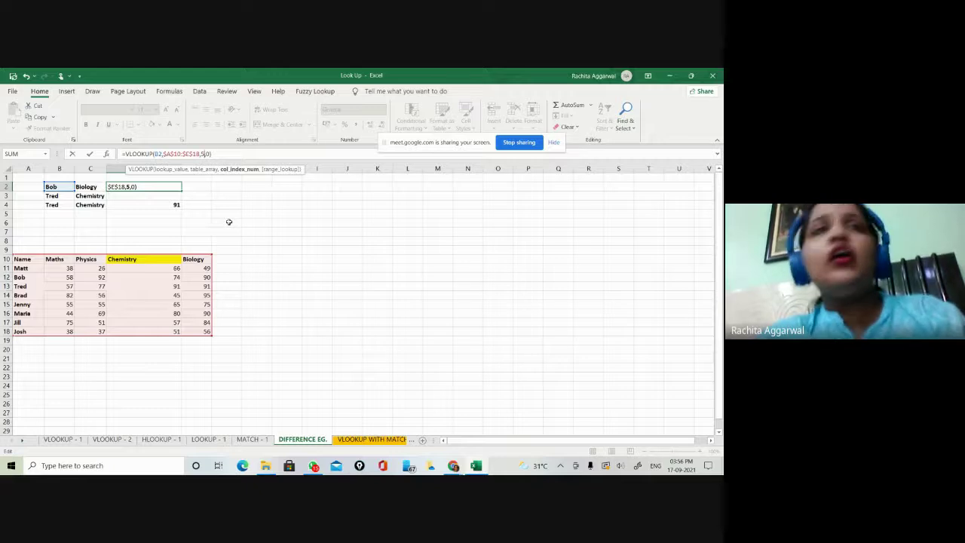
key("Return")
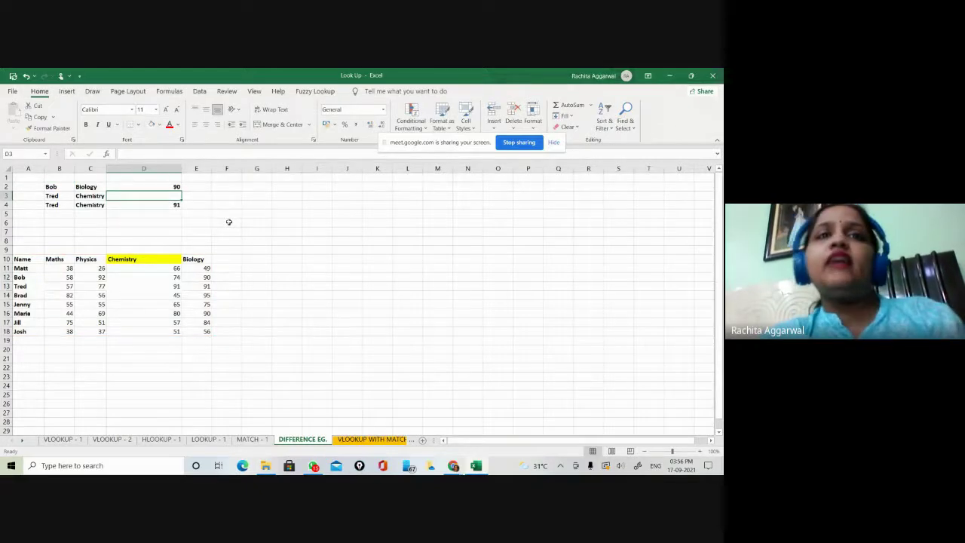
key("Up")
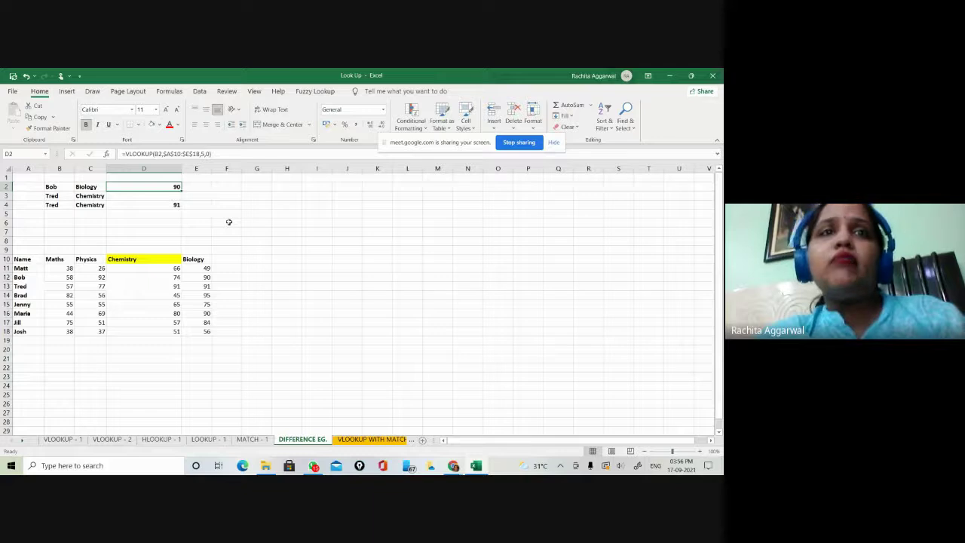
key("Left")
key("Right")
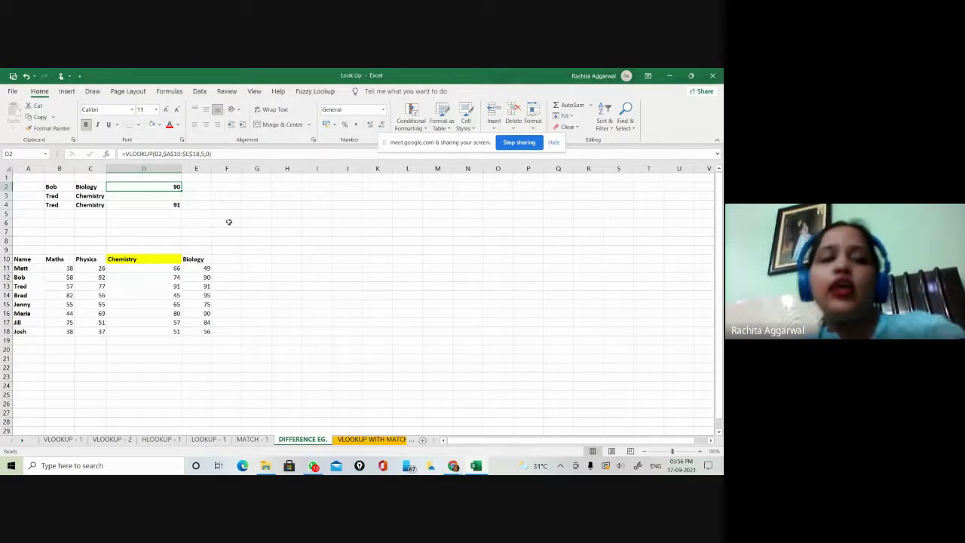
Step: Switch to the Google Meet window to check the call, and return to the Excel workbook
key("alt+Tab")
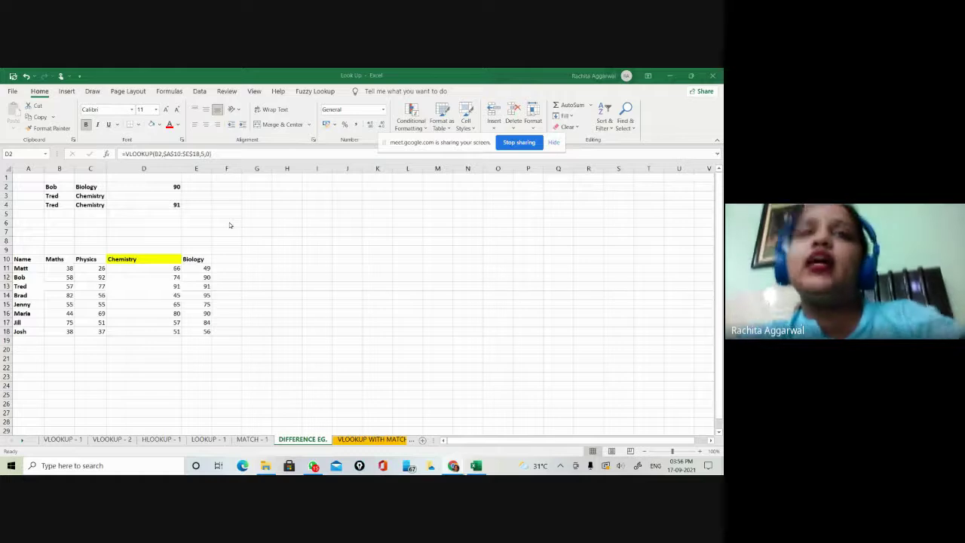
mouse_move(453, 466)
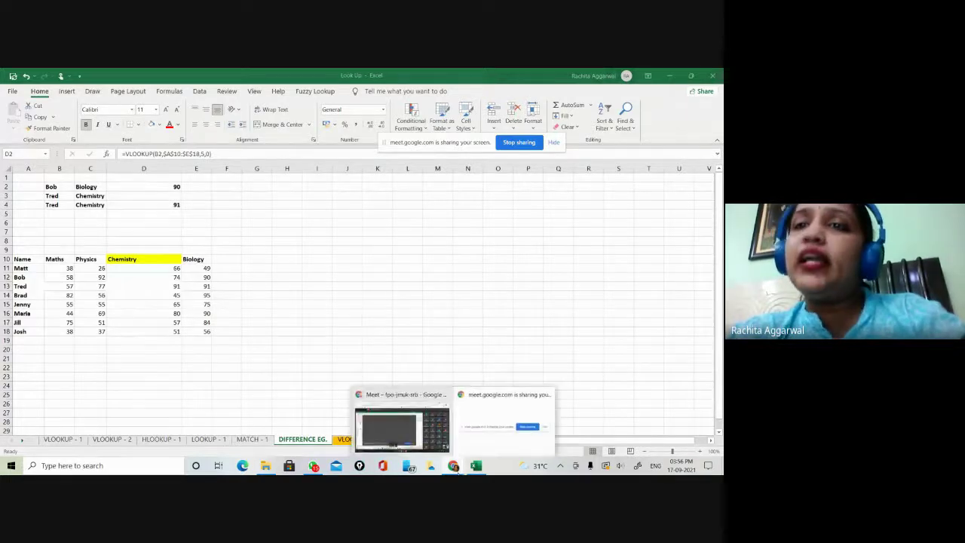
left_click(413, 436)
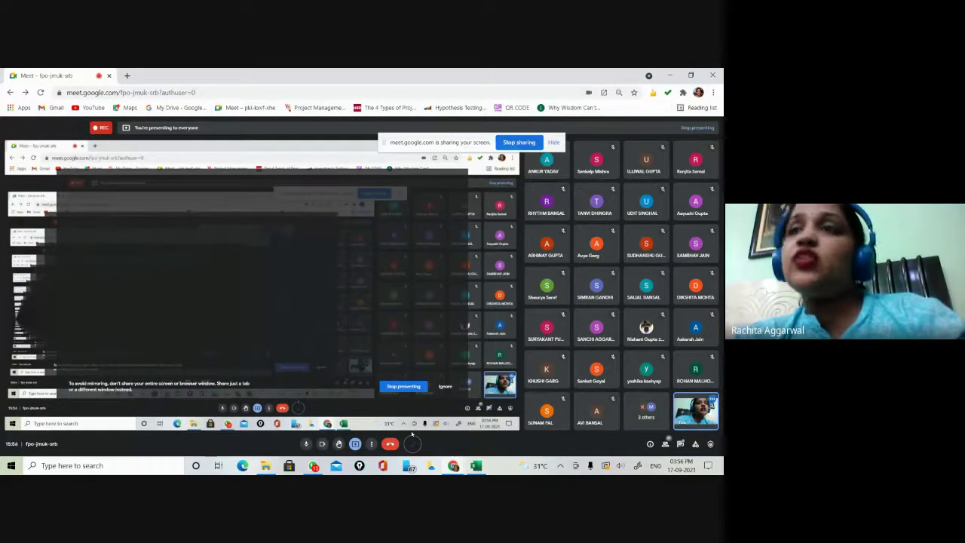
left_click(476, 465)
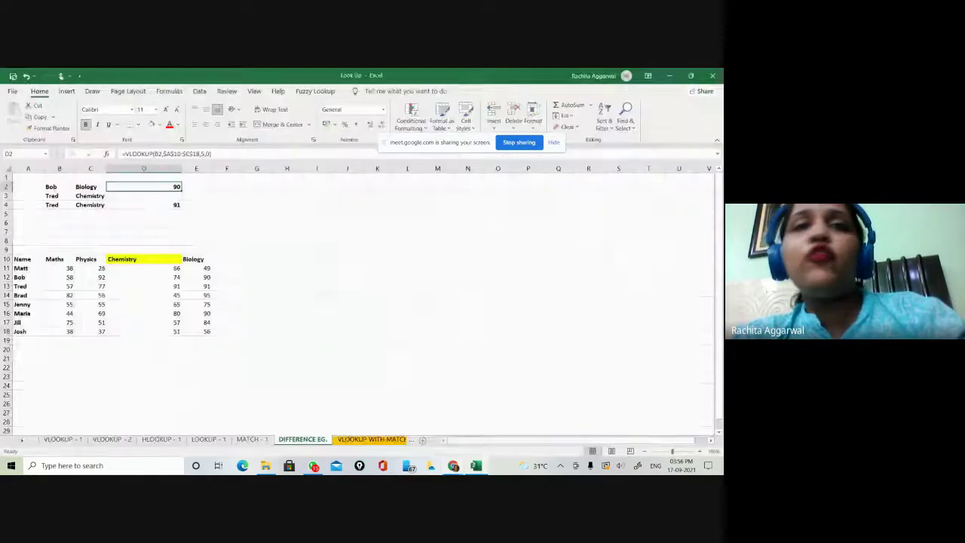
Step: On the LOOKUP - 1 sheet, fill the LOOKUP formula from K5 down to K11 and inspect the formula in K6
left_click(209, 439)
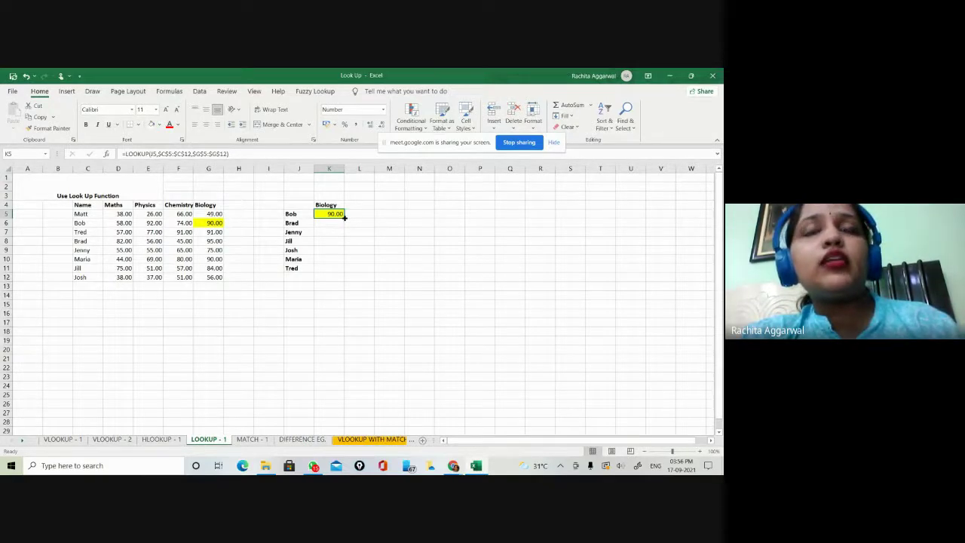
left_click_drag(345, 217, 340, 268)
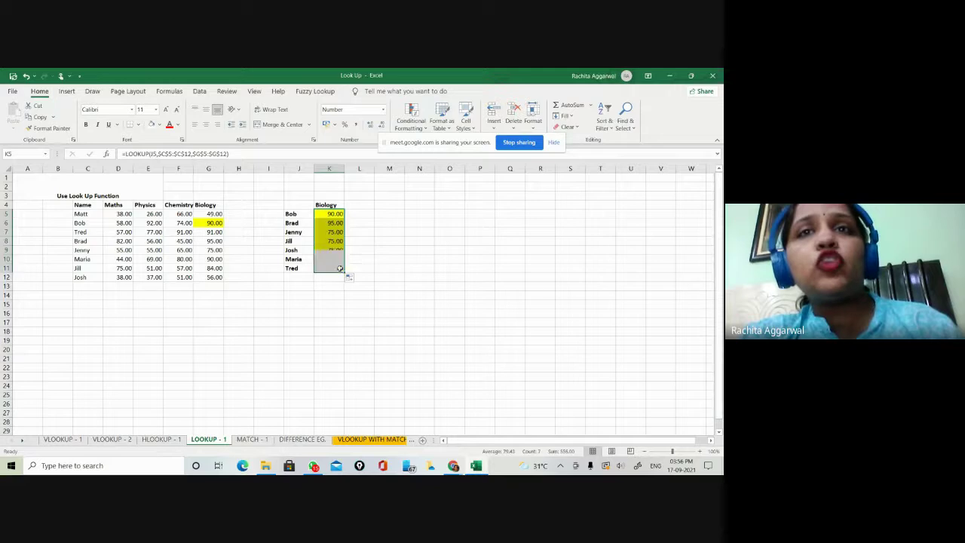
left_click(408, 288)
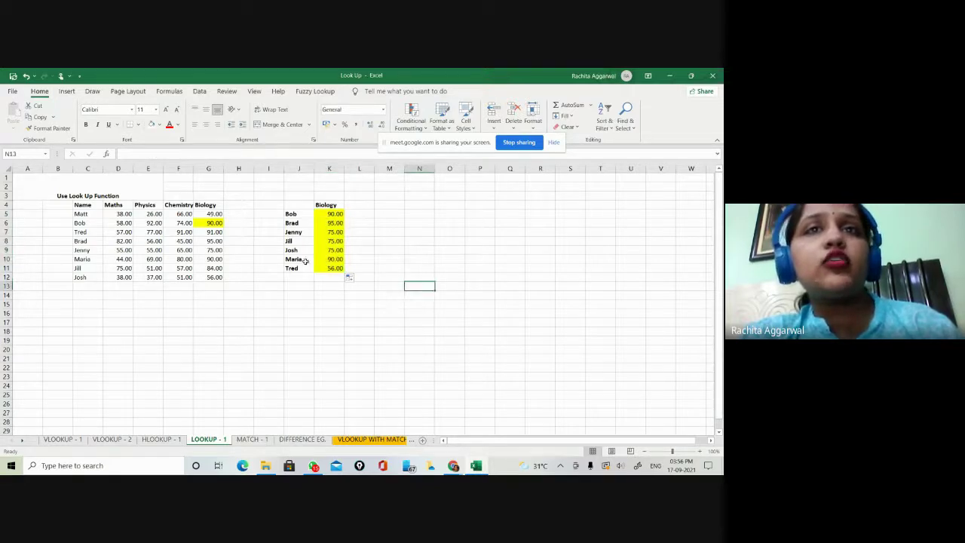
left_click(212, 242)
left_click(391, 311)
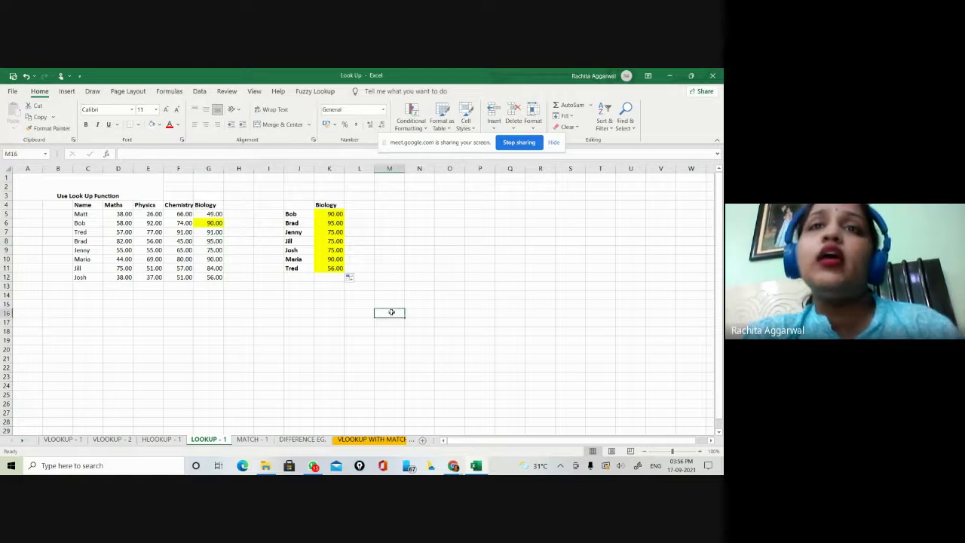
double_click(328, 224)
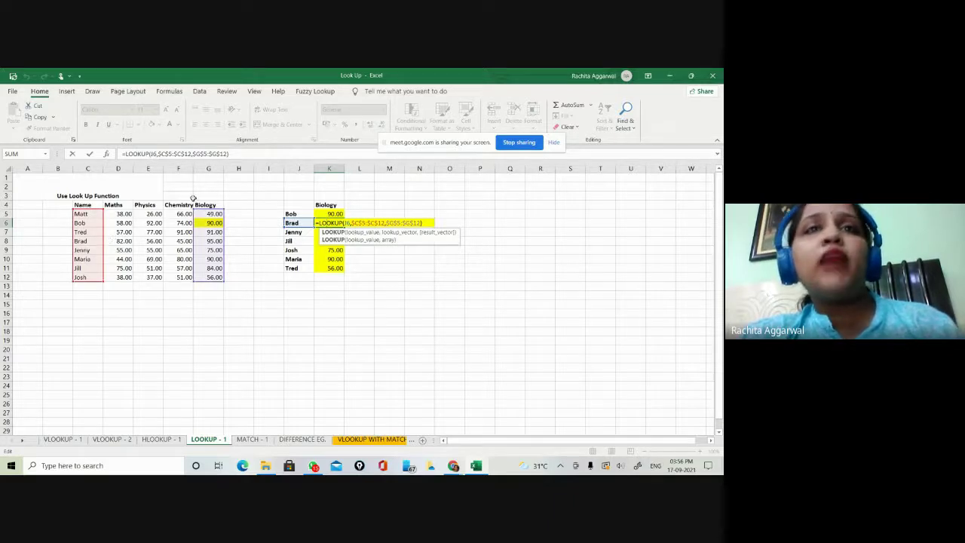
left_click(446, 302)
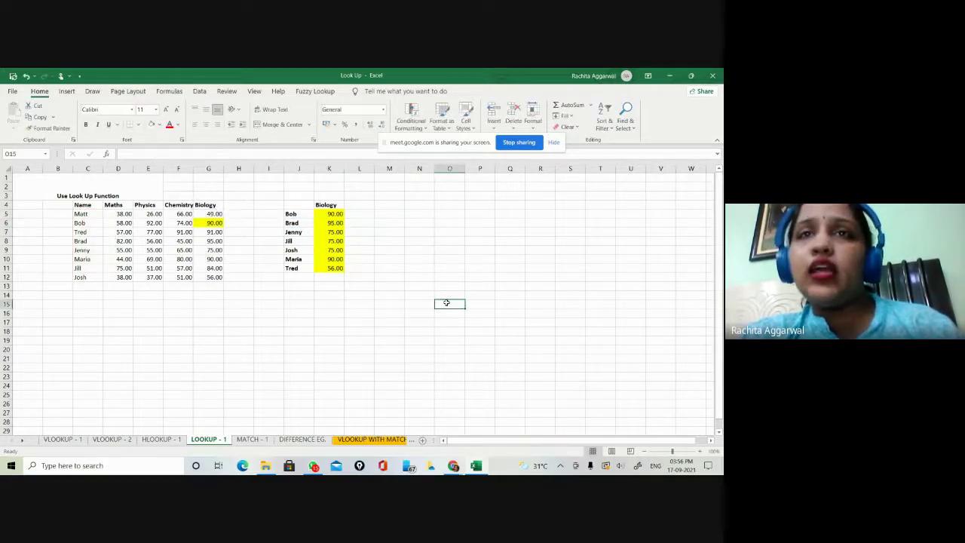
Step: Change the result column's subject heading in K4 to Maths
left_click(333, 206)
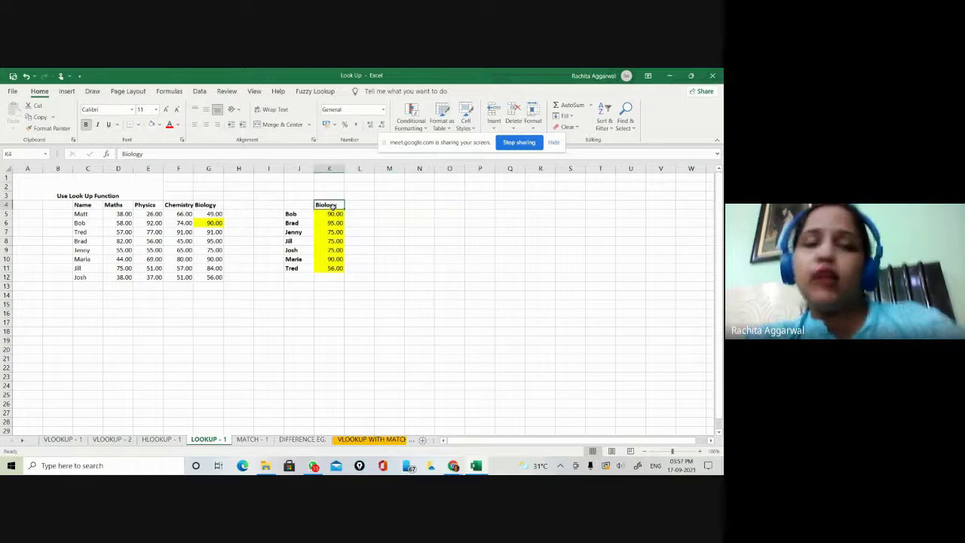
type("M")
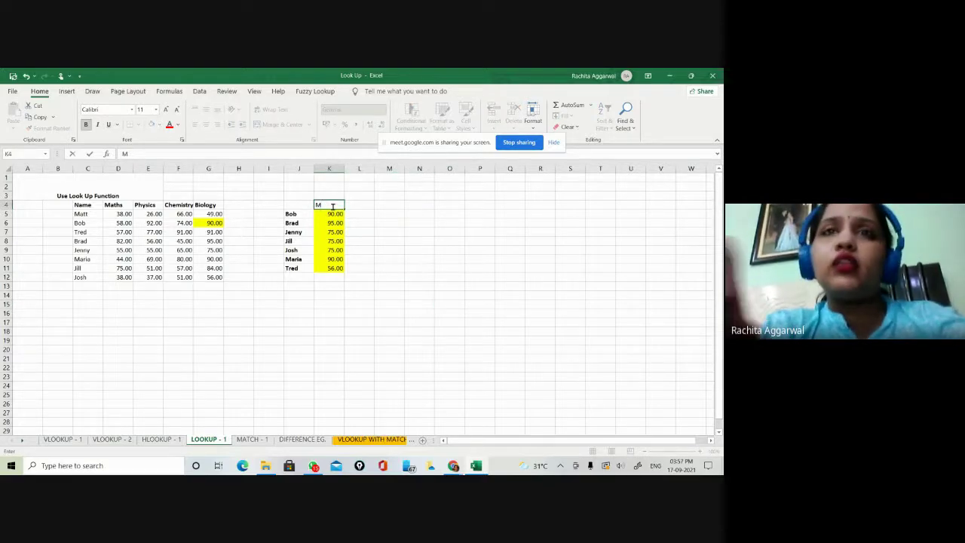
type("aths")
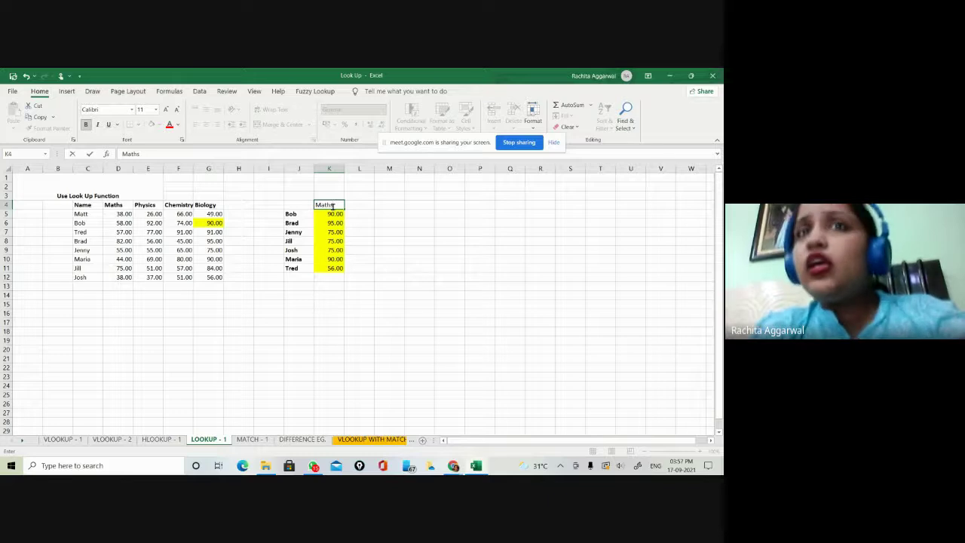
key("Return")
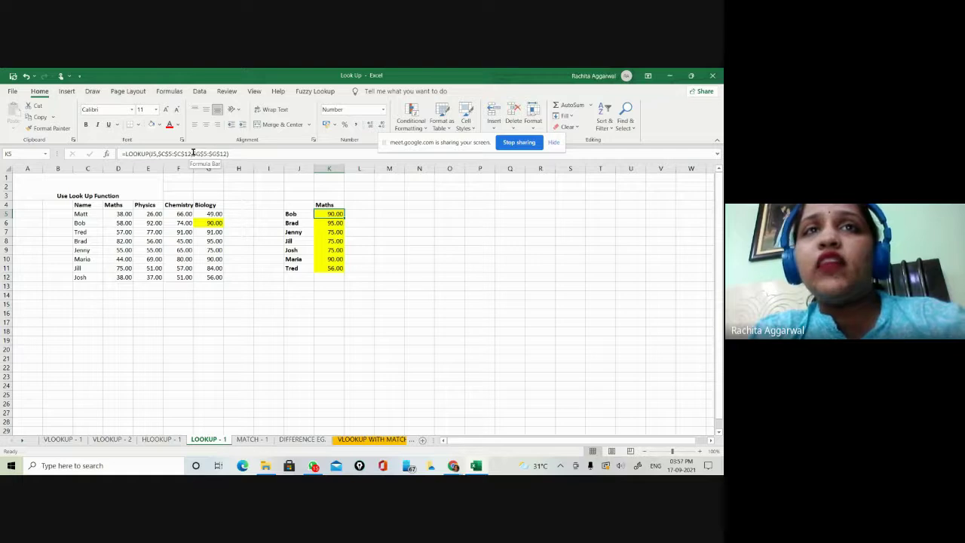
Step: Replace the result vector of the LOOKUP formula in K5 with the absolute Maths range $D$5:$D$12
left_click_drag(193, 153, 229, 153)
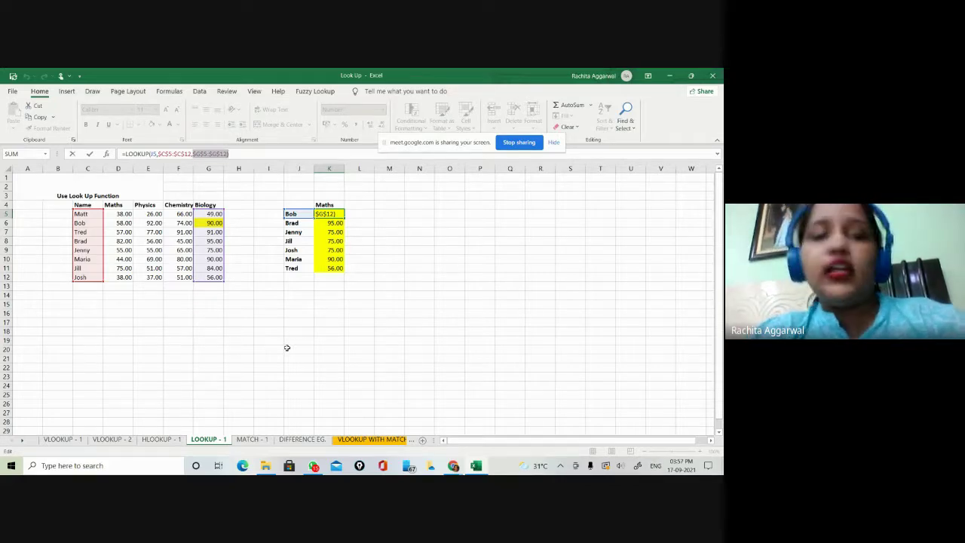
key("Right")
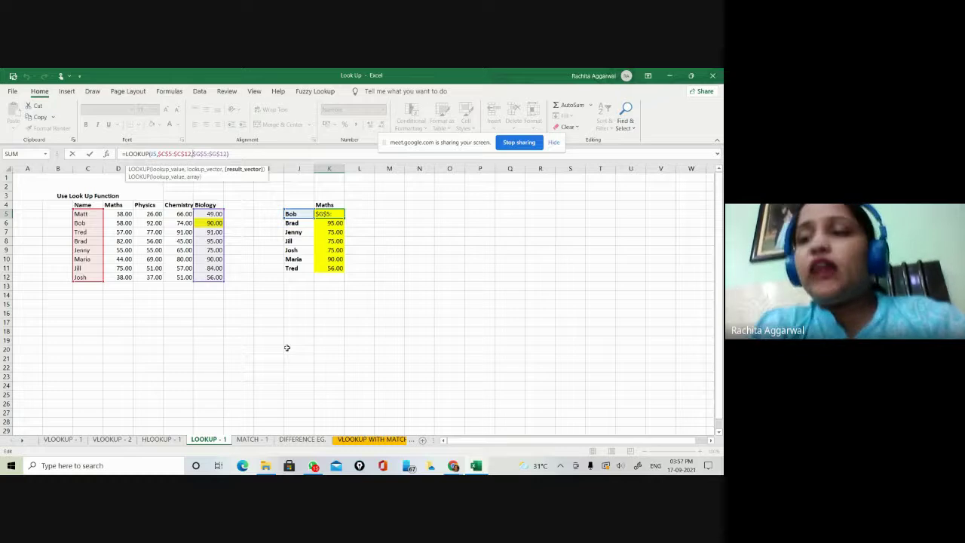
key("BackSpace")
key("BackSpace")
key("BackSpace")
key("BackSpace")
key("BackSpace")
key("BackSpace")
key("BackSpace")
key("BackSpace")
key("BackSpace")
key("BackSpace")
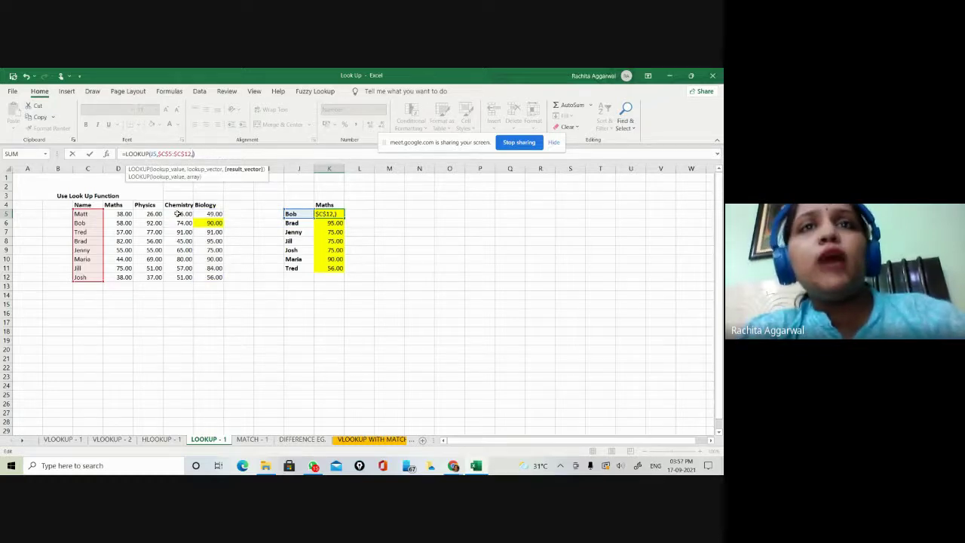
left_click_drag(126, 215, 127, 278)
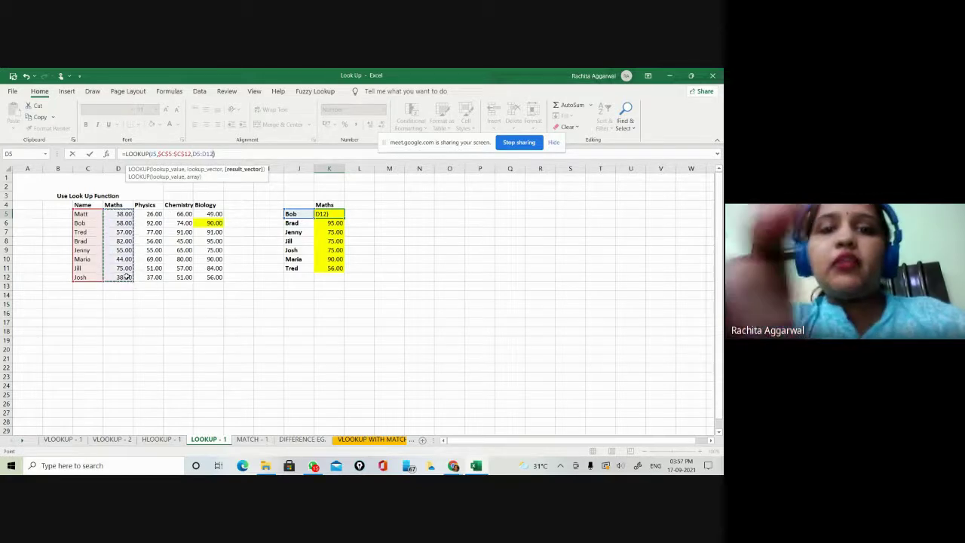
key("F4")
key("Return")
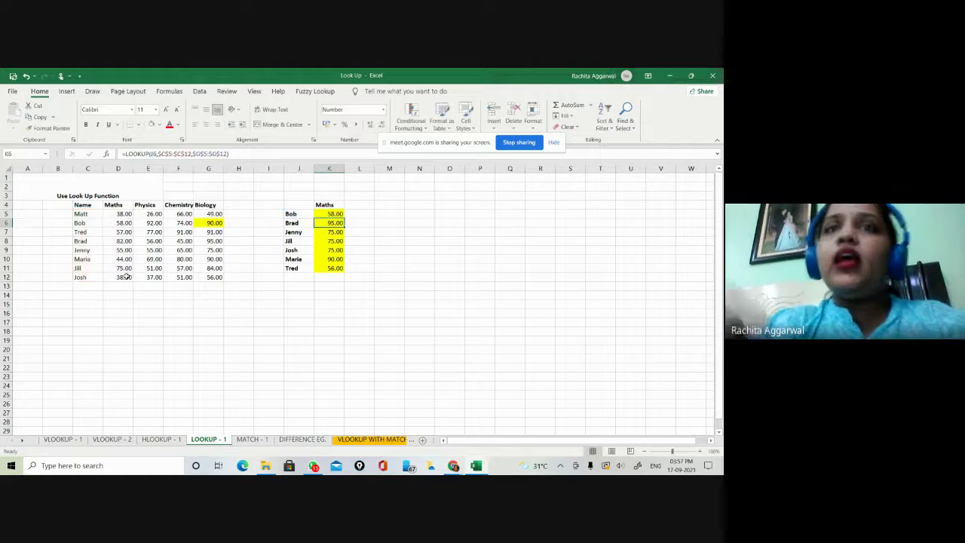
Step: Examine the LOOKUP formula and result in K5 against the marks in the Maths column
key("Up")
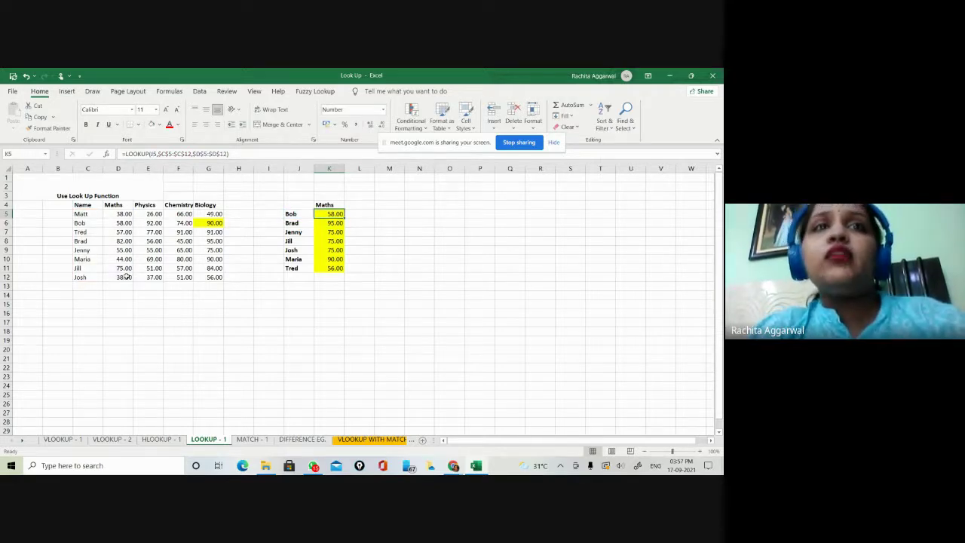
key("Left")
key("Right")
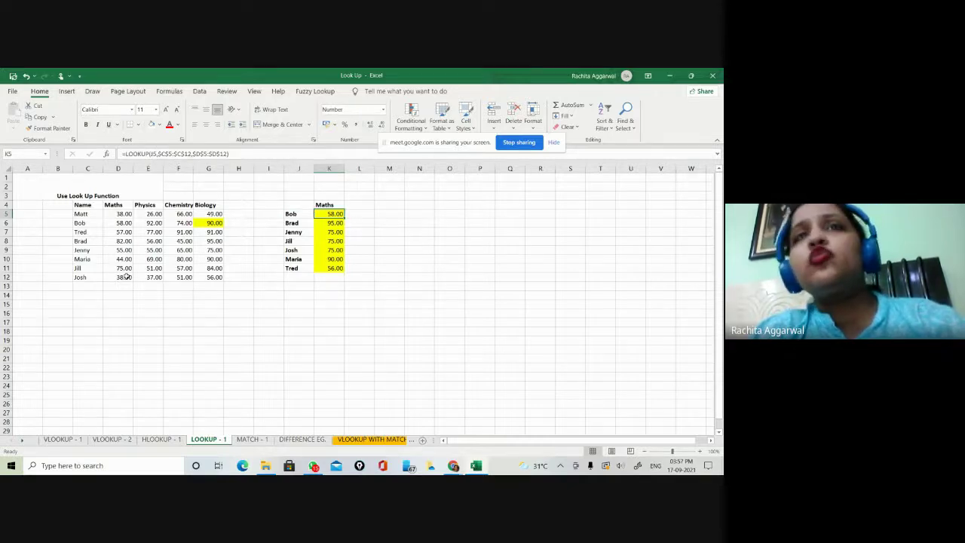
key("Left")
key("Left")
key("Left")
key("Left")
key("Left")
key("Left")
key("Left")
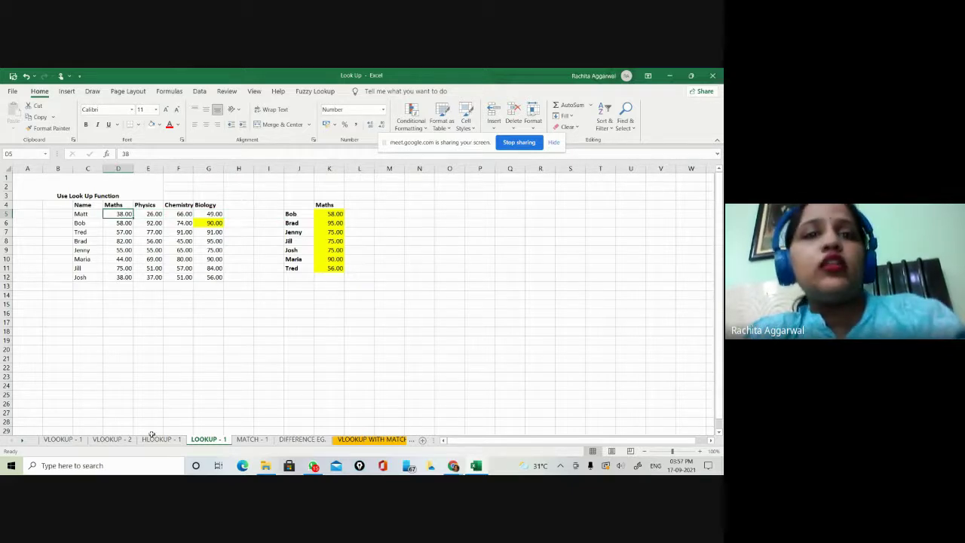
Step: On the DIFFERENCE EG. sheet, apply the Number format to the marks in B11:E18
left_click(300, 439)
left_click_drag(60, 268, 189, 333)
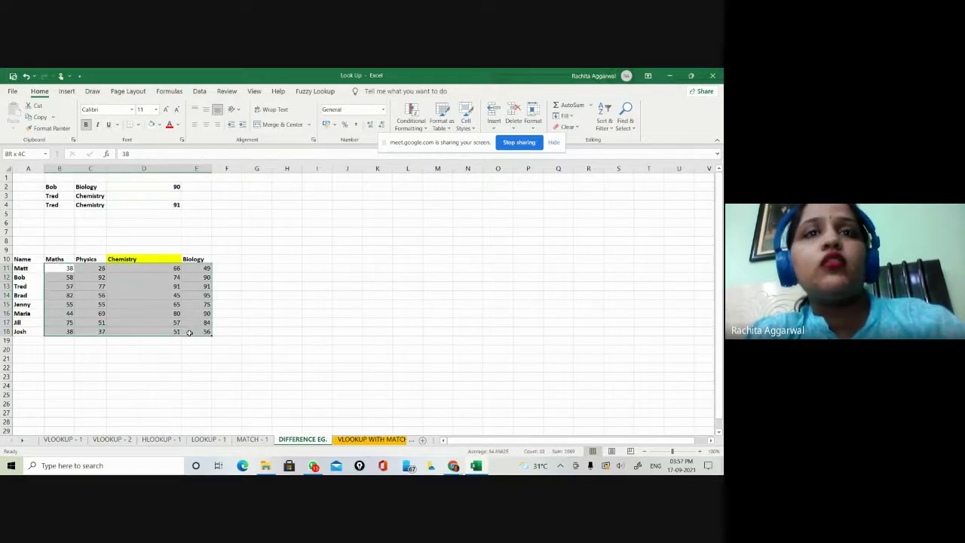
left_click(383, 110)
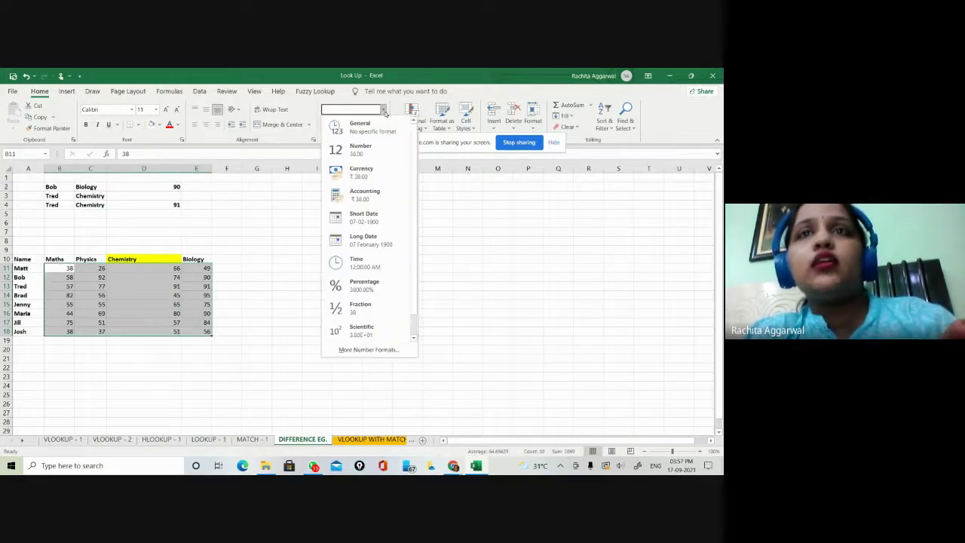
left_click(362, 149)
left_click_drag(315, 271, 252, 194)
left_click(345, 248)
Step: Apply the Number format to cell D3 on the DIFFERENCE EG. sheet
left_click(173, 197)
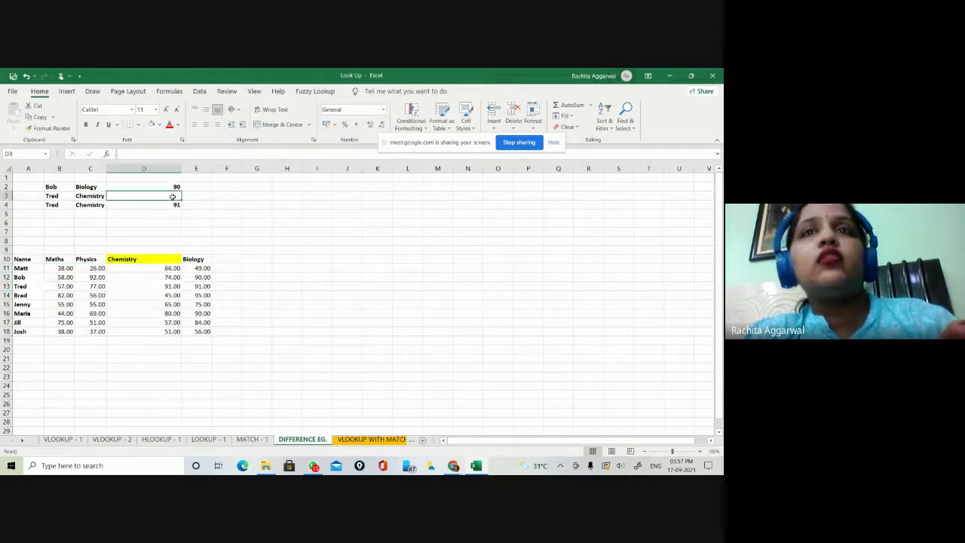
left_click(383, 110)
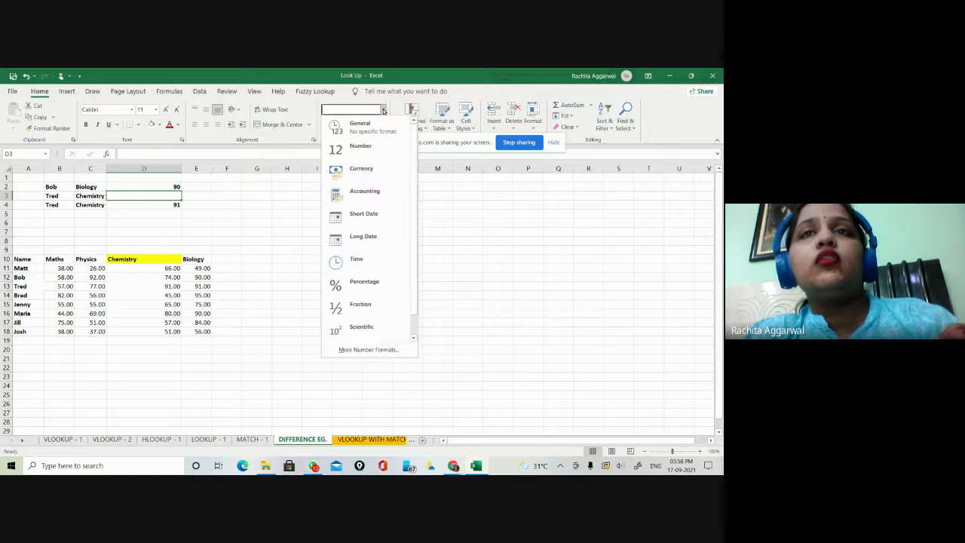
left_click(367, 146)
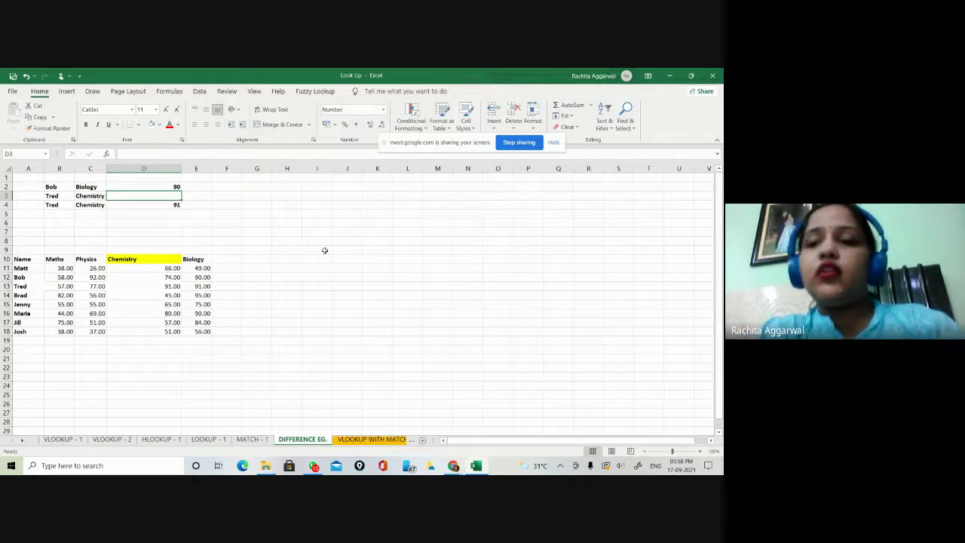
Step: Try a LOOKUP formula in D3 that finds B3 in $A$11:$A$18 and returns the Chemistry mark from $D$11:$D$18
type("=LOO")
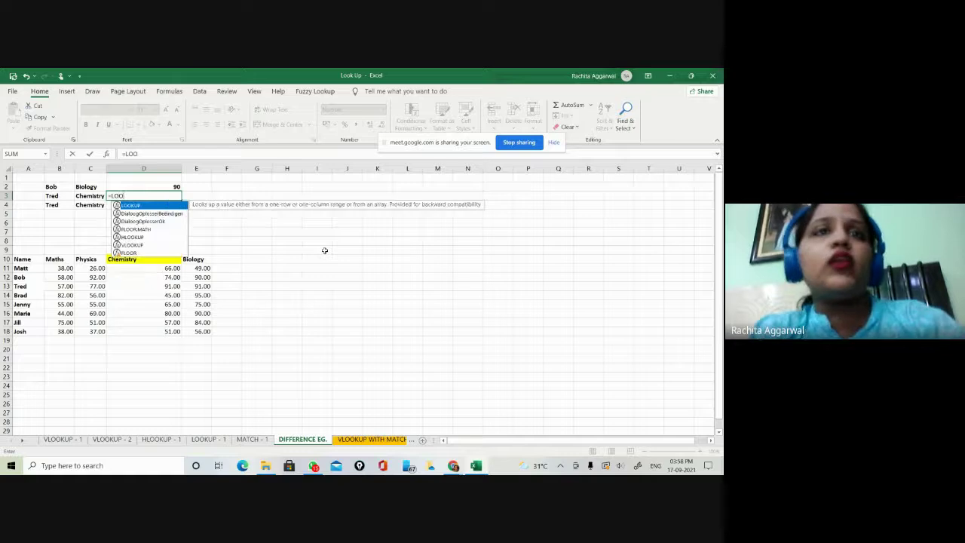
double_click(130, 206)
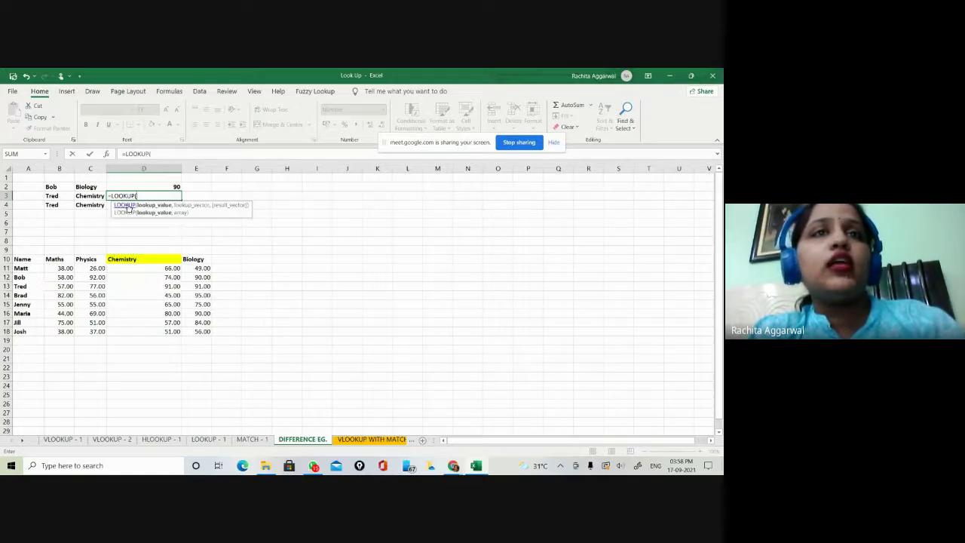
left_click(60, 195)
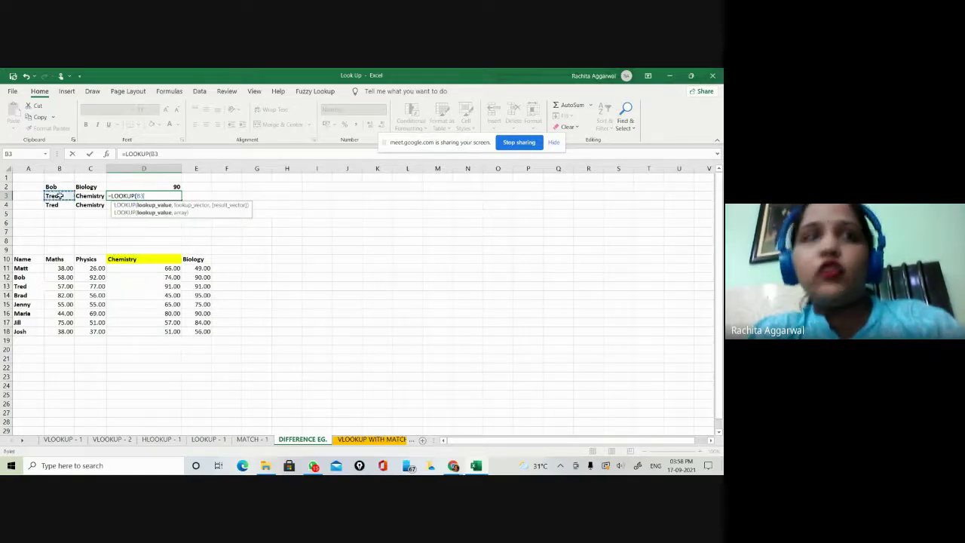
type(",")
left_click(26, 268)
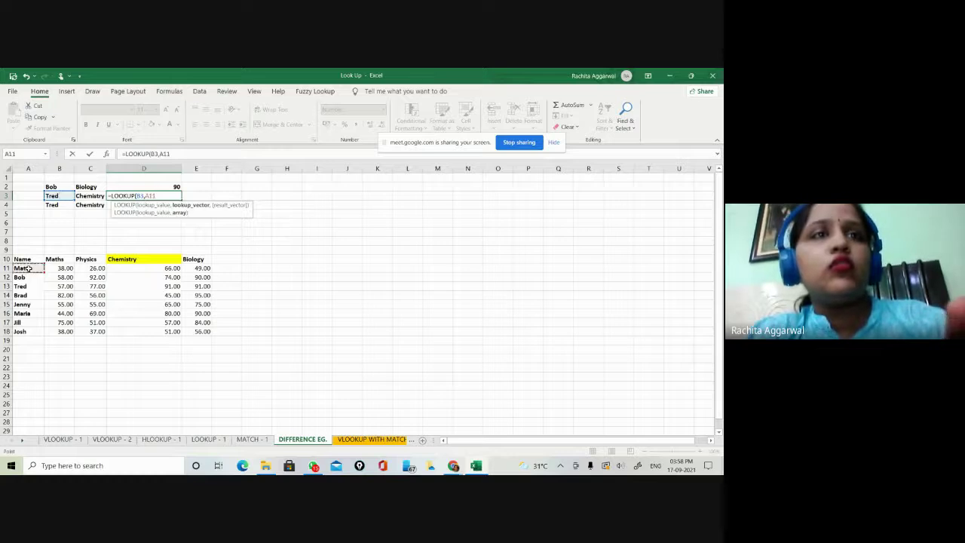
left_click_drag(26, 268, 23, 333)
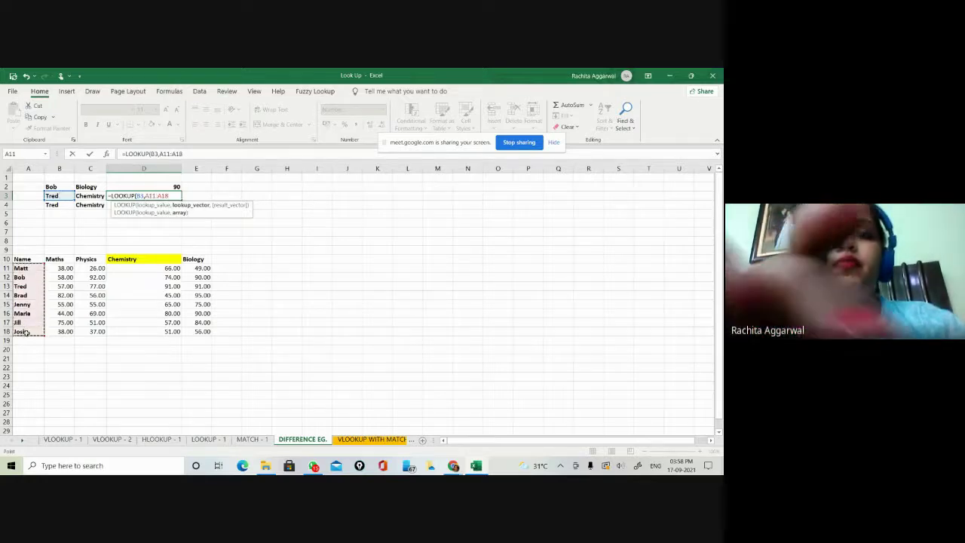
key("F4")
type(",")
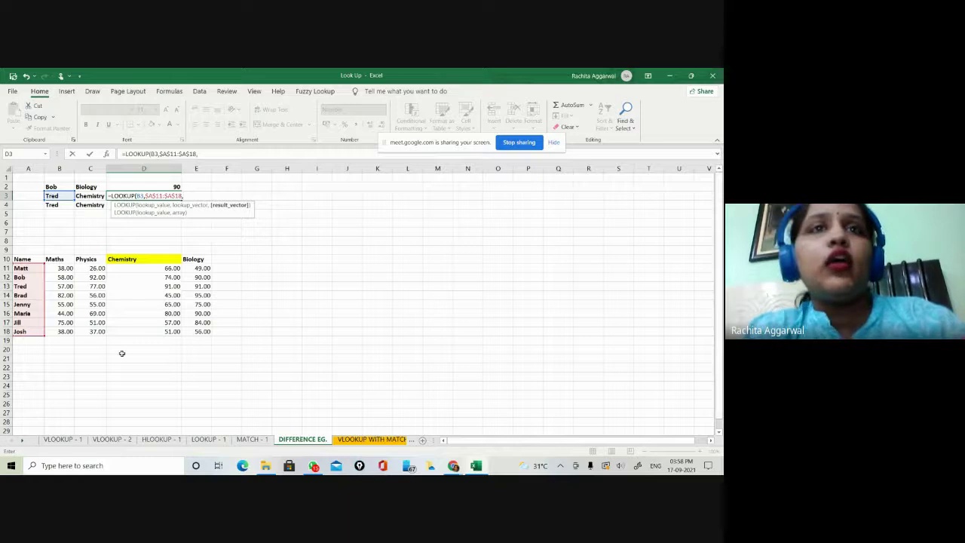
left_click_drag(157, 268, 156, 330)
key("F4")
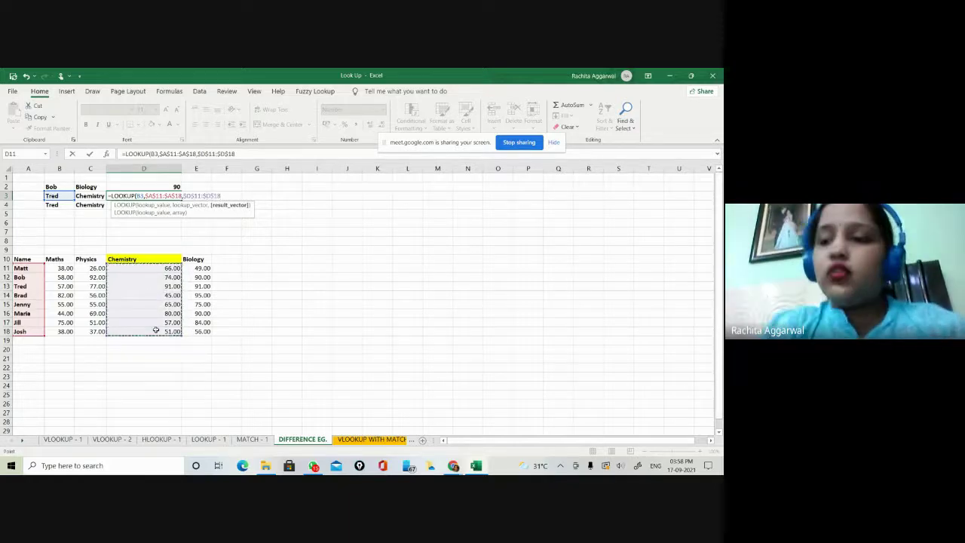
type(")")
key("Return")
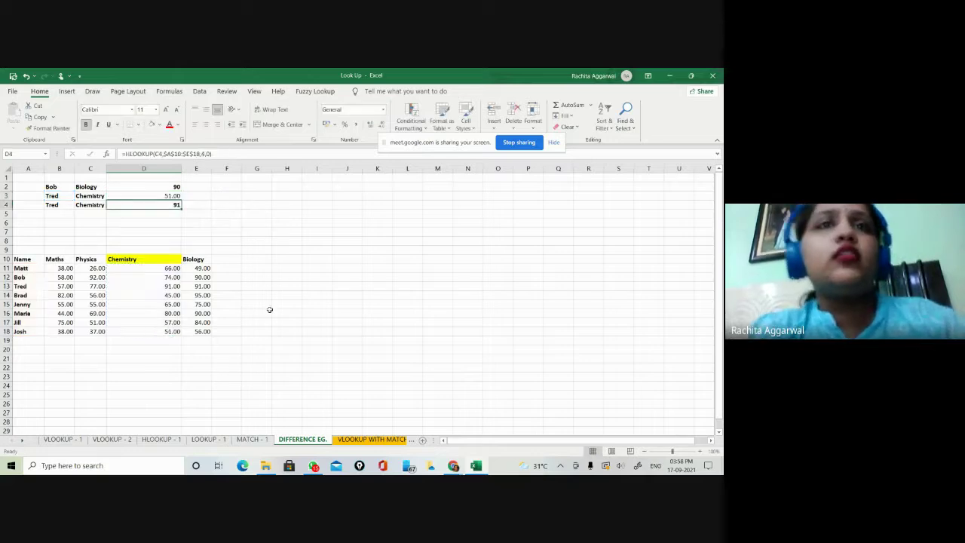
Step: Clear the LOOKUP formula from D3
left_click(168, 196)
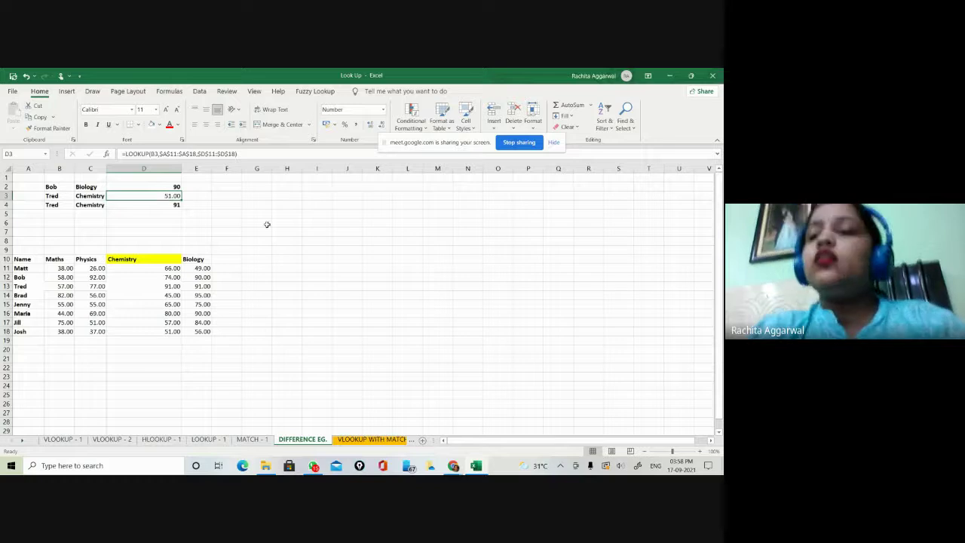
key("Delete")
left_click(409, 284)
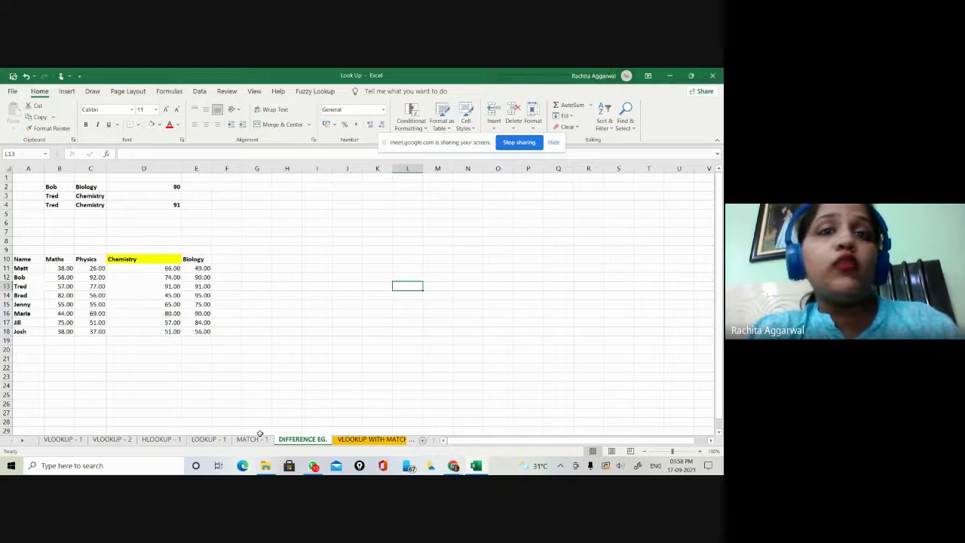
Step: Review the VLOOKUP - 1, VLOOKUP - 2, HLOOKUP - 1 and LOOKUP - 1 example sheets, and return to DIFFERENCE EG
left_click(64, 439)
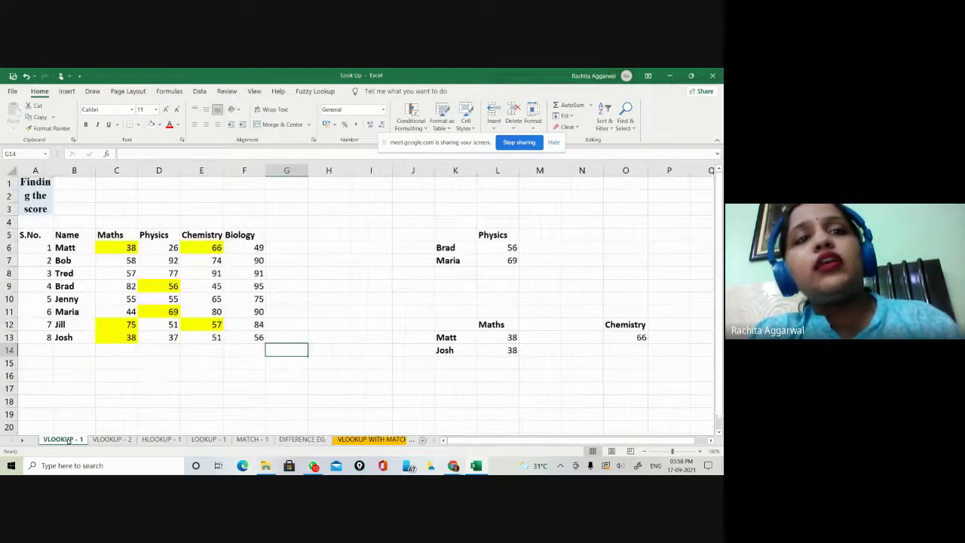
left_click(110, 439)
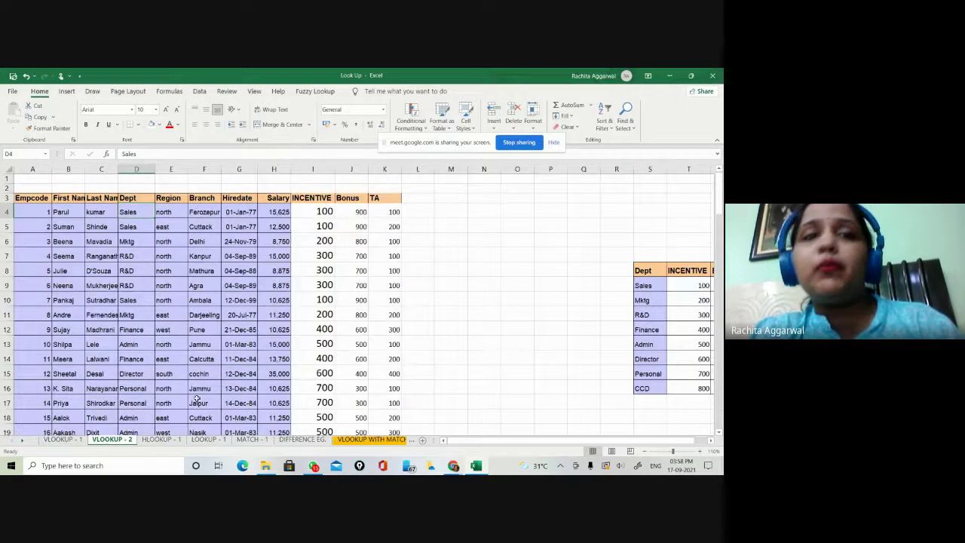
left_click(153, 440)
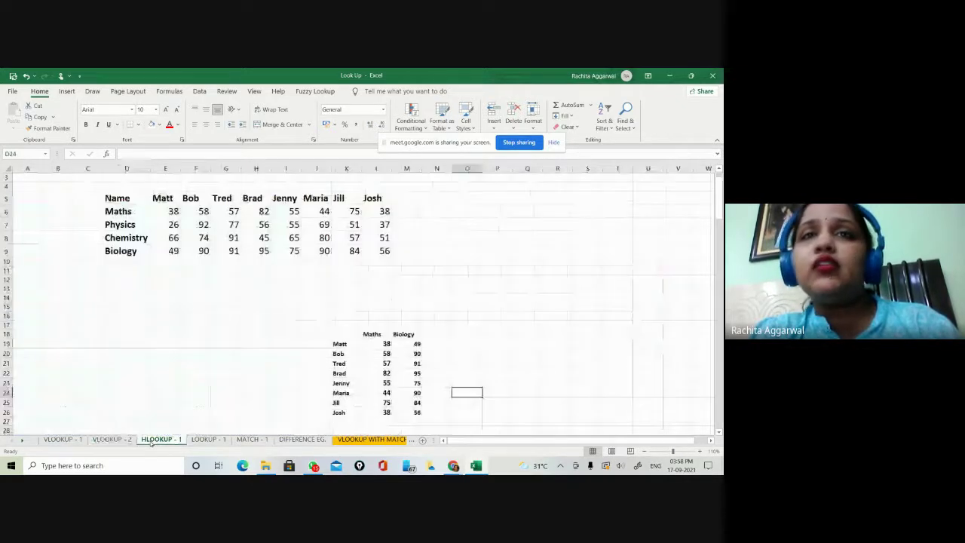
left_click(209, 439)
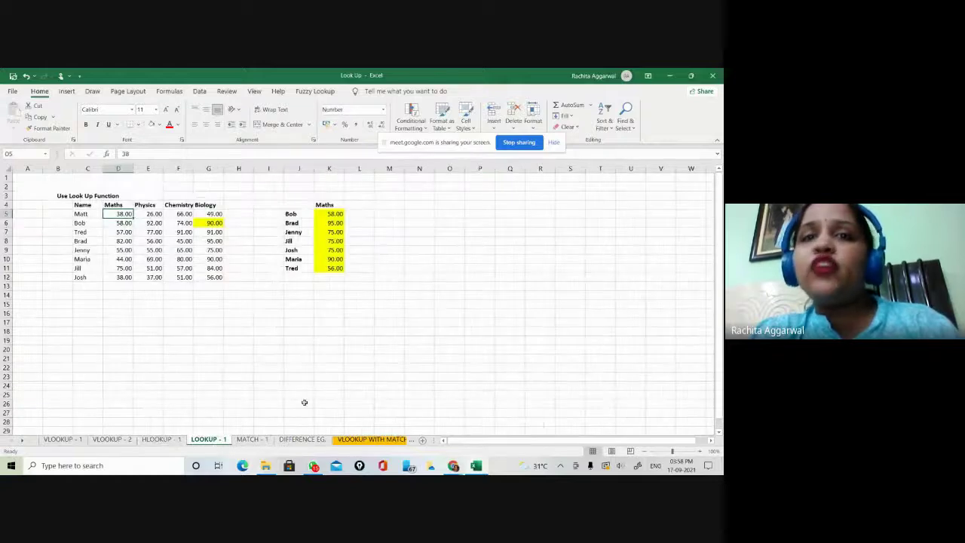
left_click(293, 440)
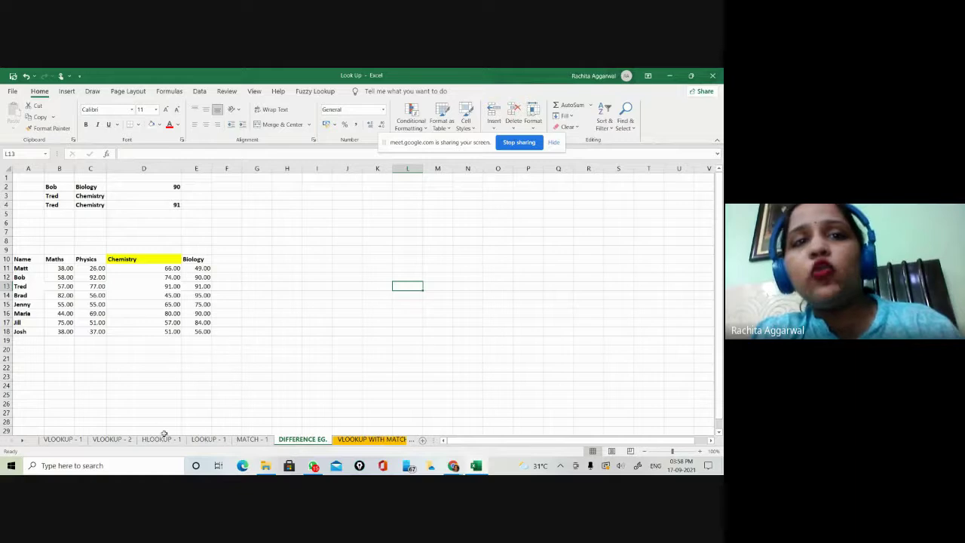
Step: On the LOOKUP - 1 sheet, widen column K and add a Chemistry heading in L4, fitting column L to it
left_click(208, 439)
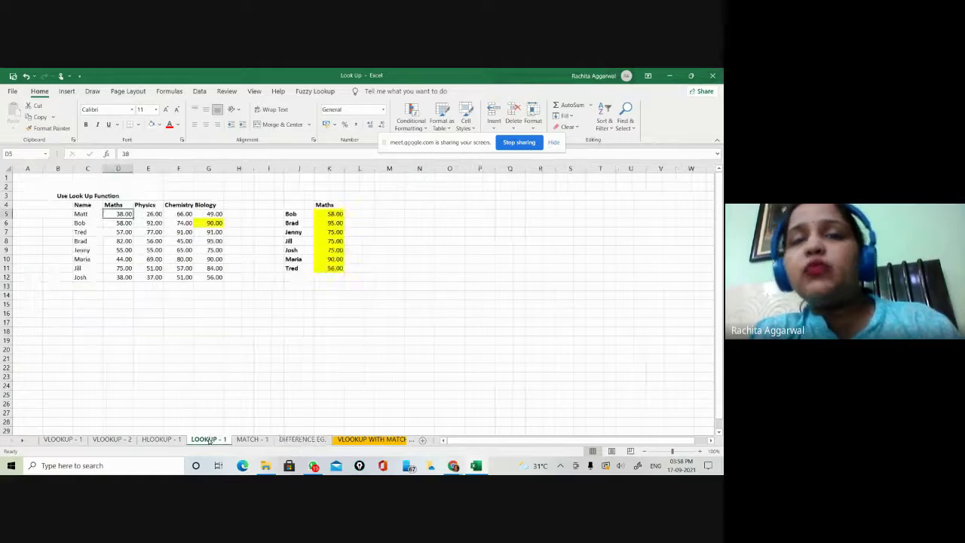
left_click(375, 347)
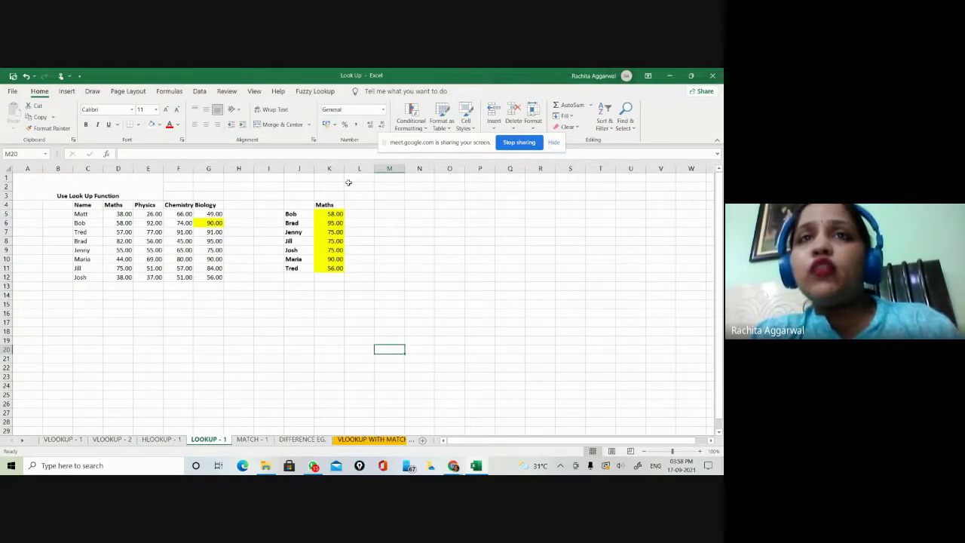
left_click_drag(344, 168, 359, 168)
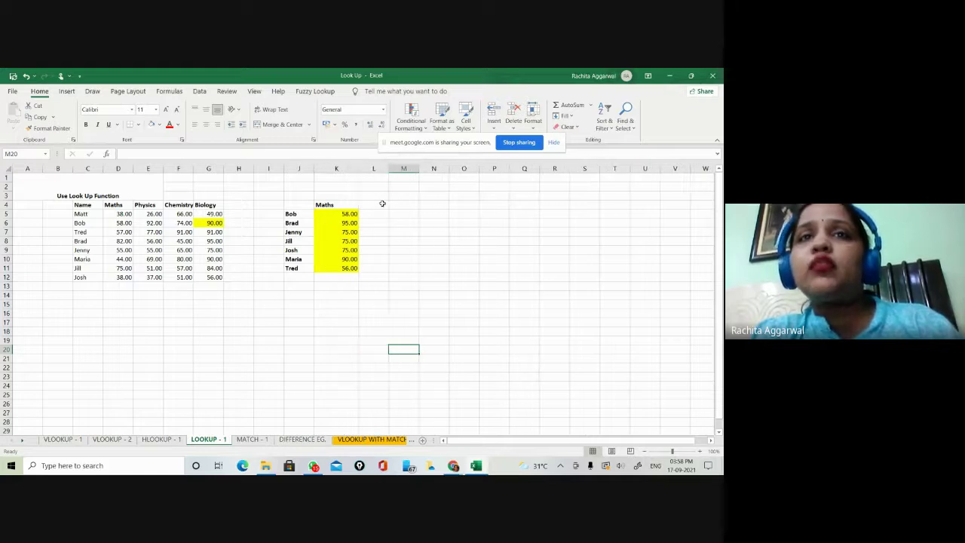
left_click(383, 203)
type("Chemistry")
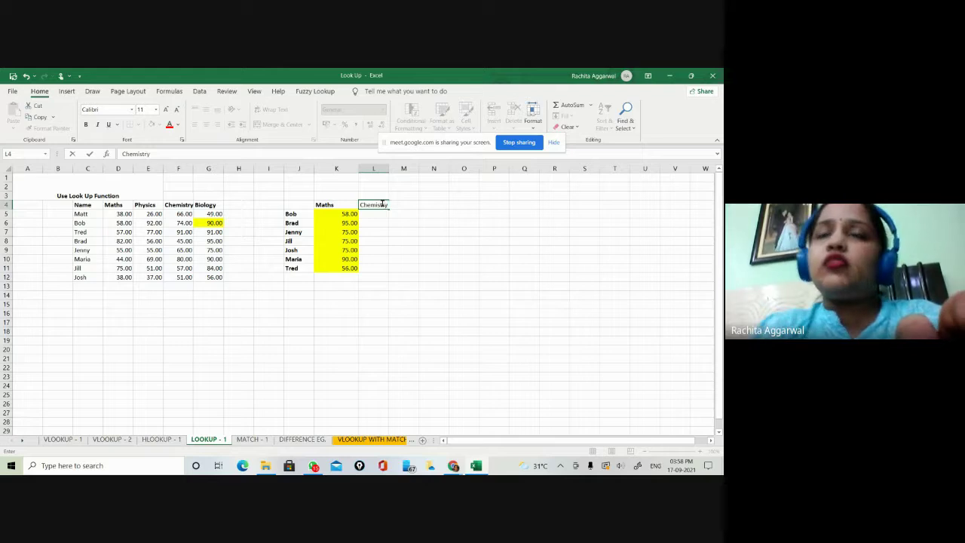
key("Return")
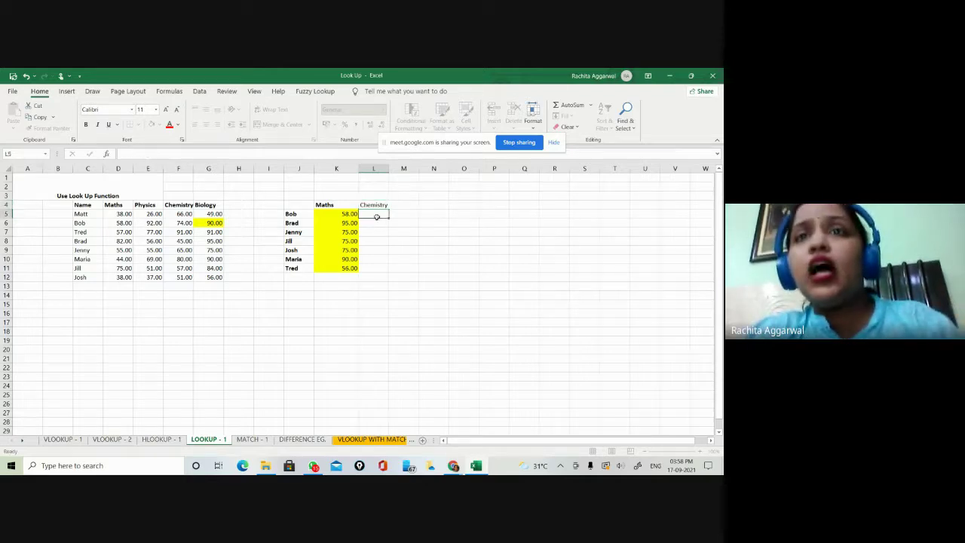
left_click_drag(389, 168, 390, 168)
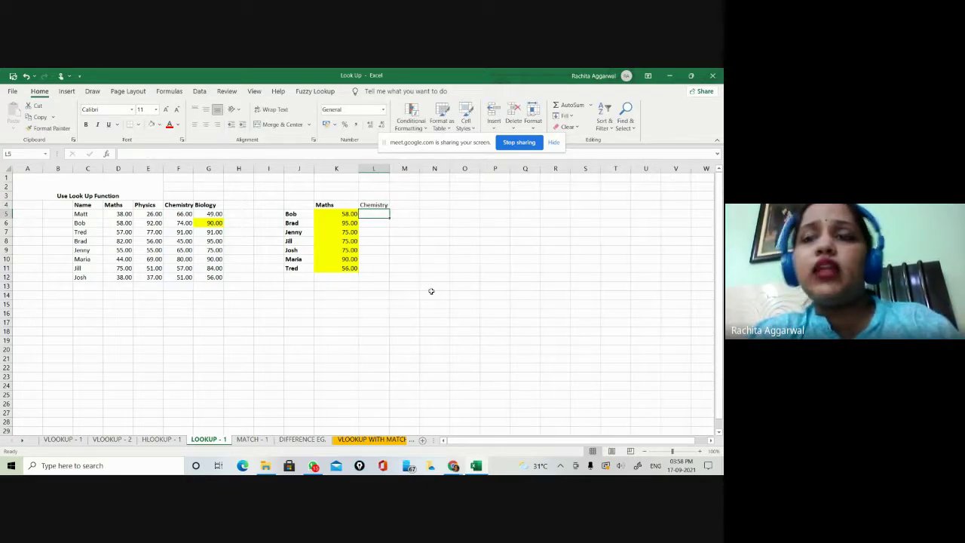
Step: Enter a LOOKUP formula in L5 that finds J5 in $C$5:$C$12 and returns the Chemistry mark from $F$5:$F$12, and check its result
type("=l")
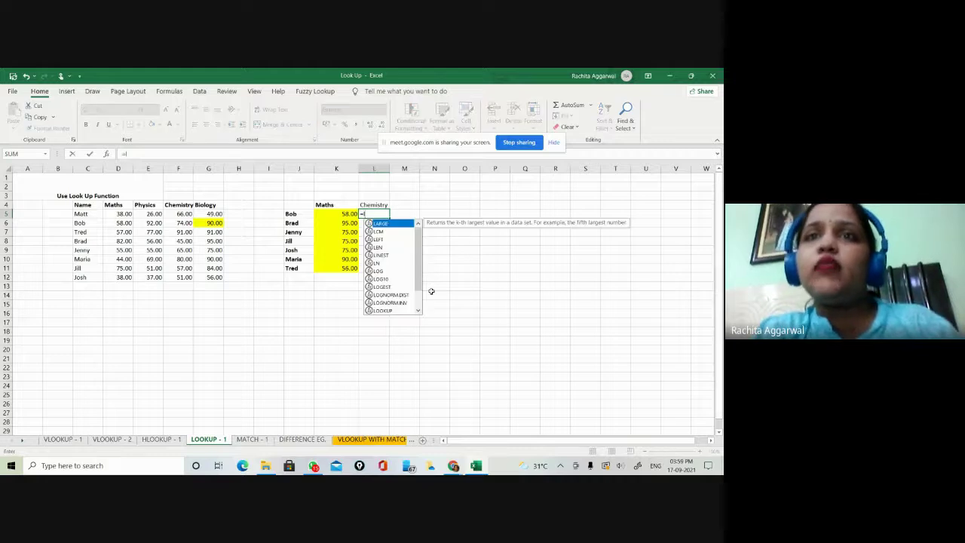
type("oo")
double_click(386, 224)
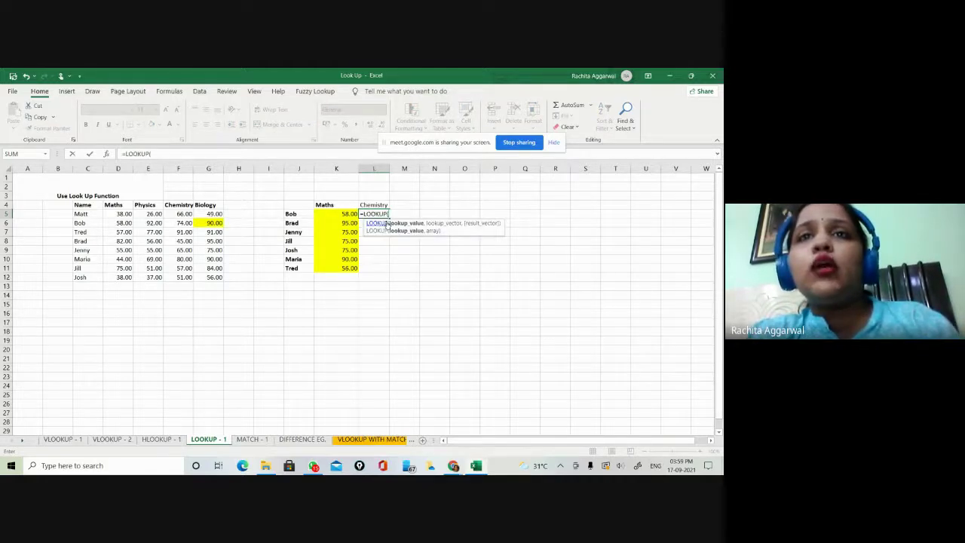
left_click(300, 214)
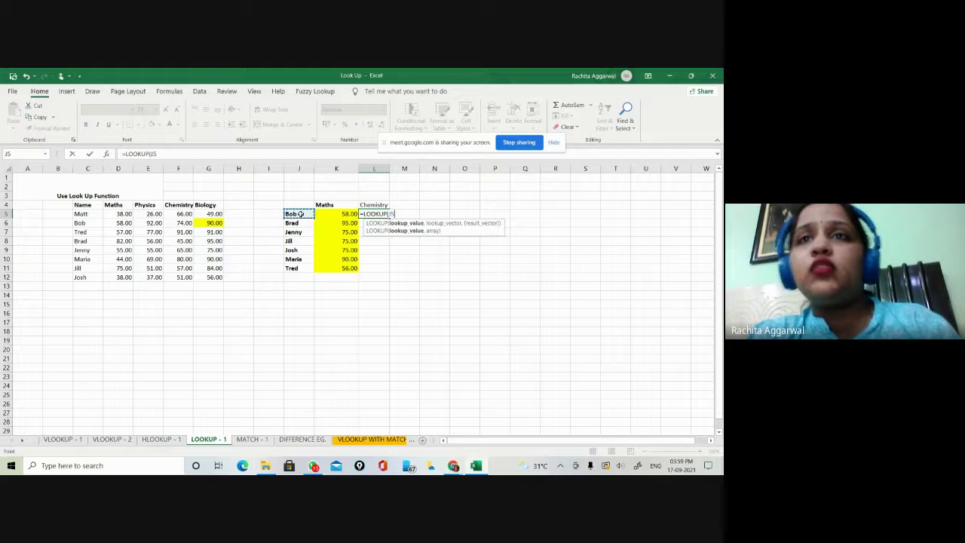
type(",")
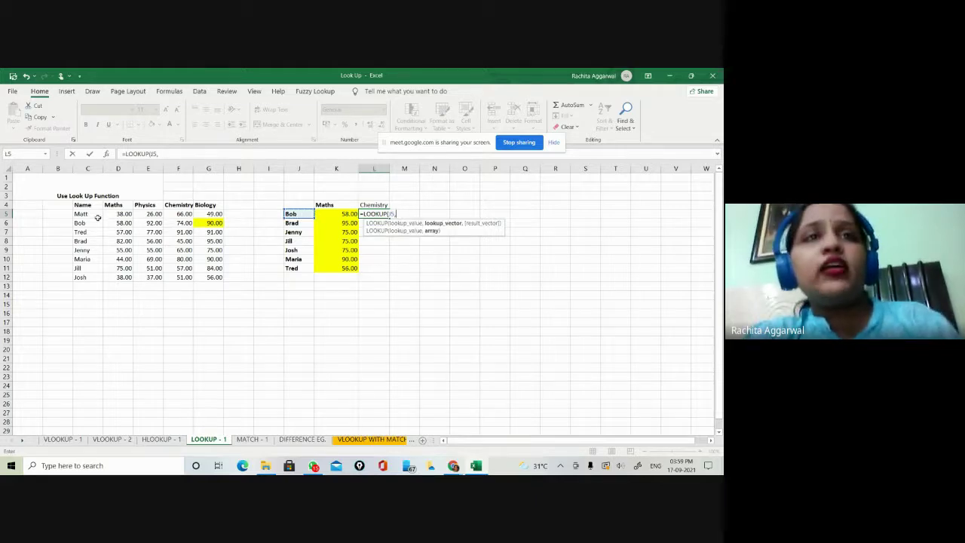
left_click_drag(89, 214, 93, 278)
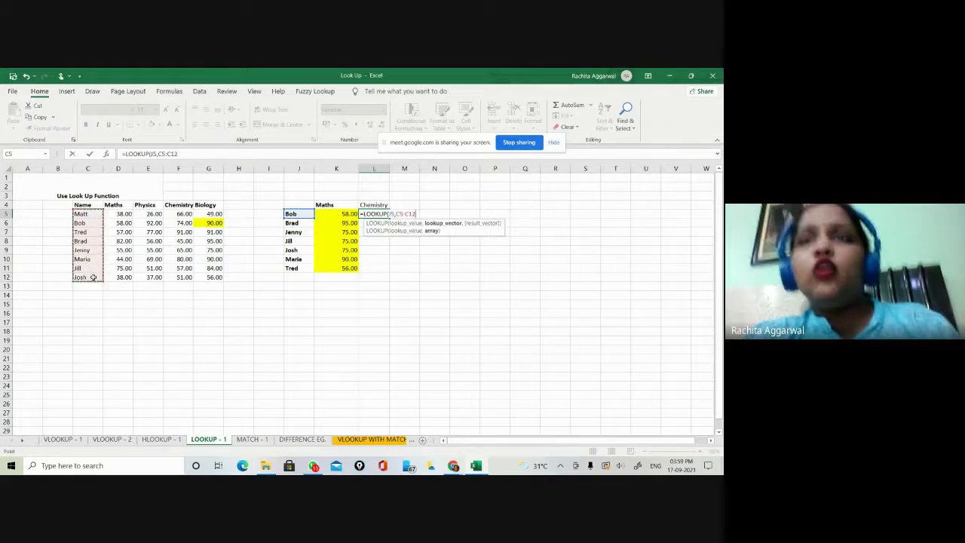
key("F4")
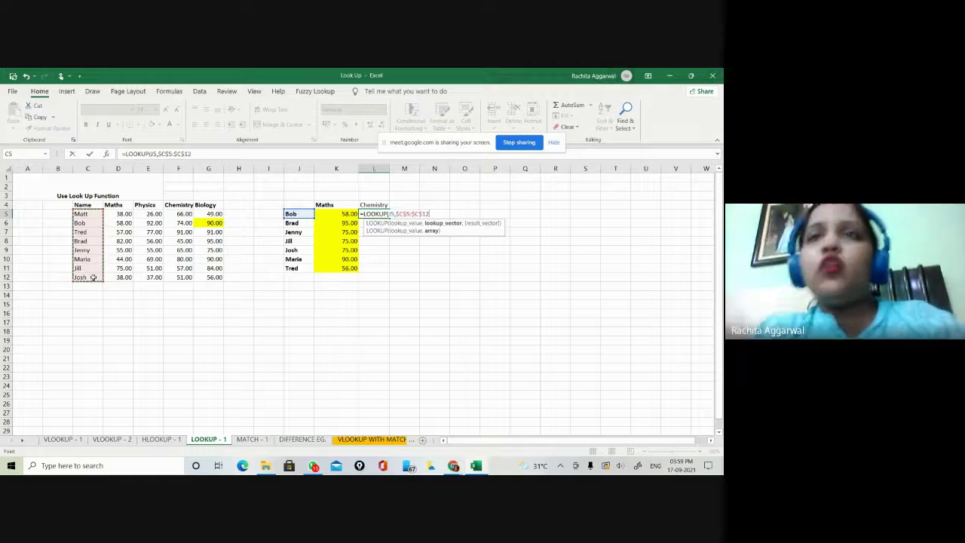
type(",")
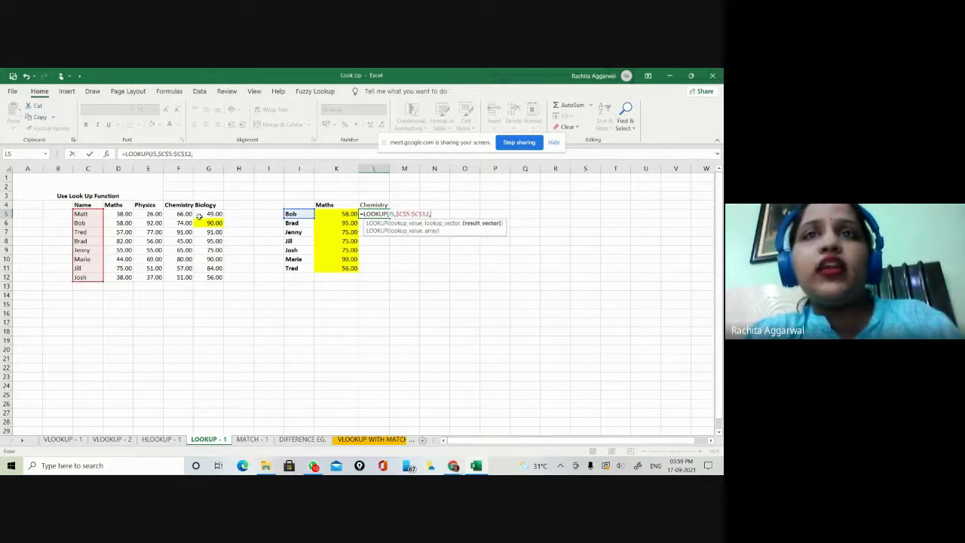
left_click_drag(185, 213, 184, 277)
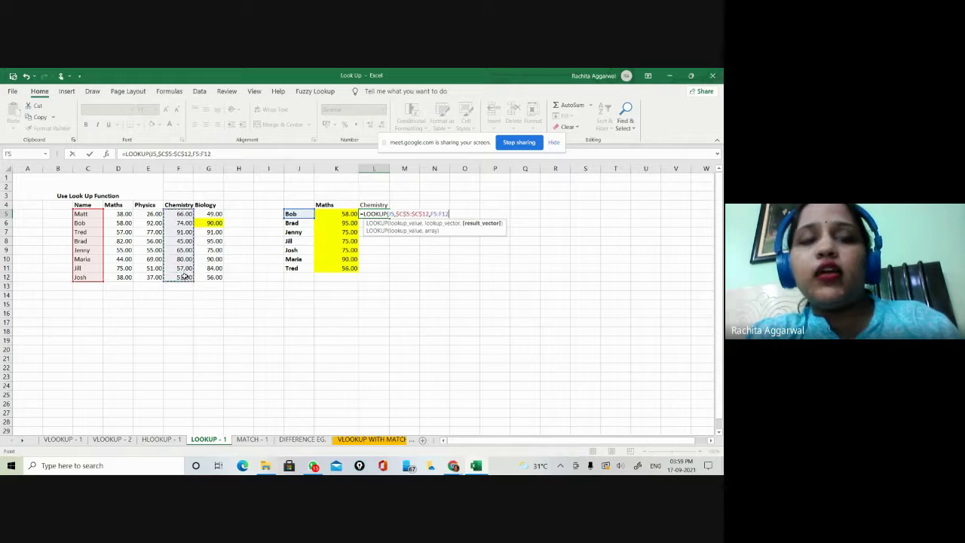
key("F4")
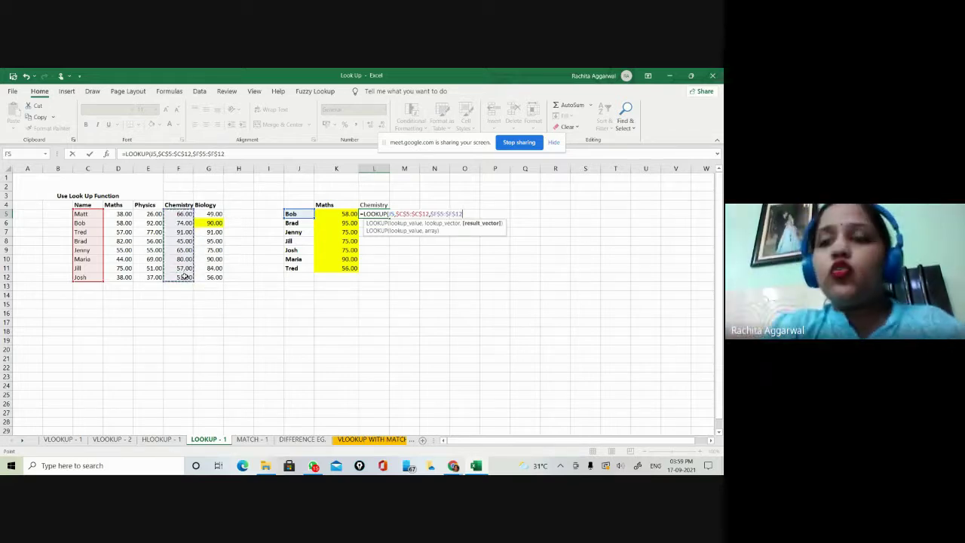
type(")")
key("Return")
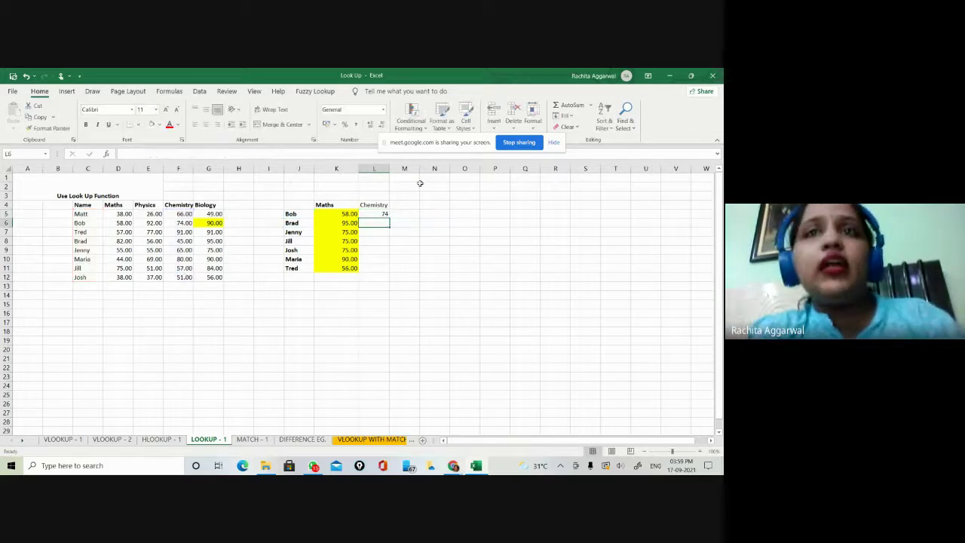
left_click(179, 222)
left_click(368, 213)
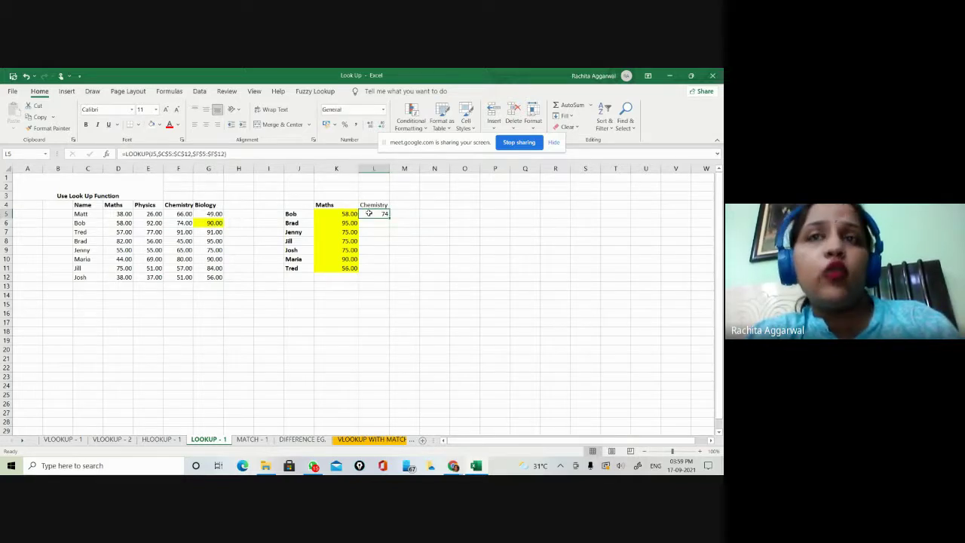
Step: Fill the Chemistry LOOKUP formula down from L5 through L11
double_click(389, 217)
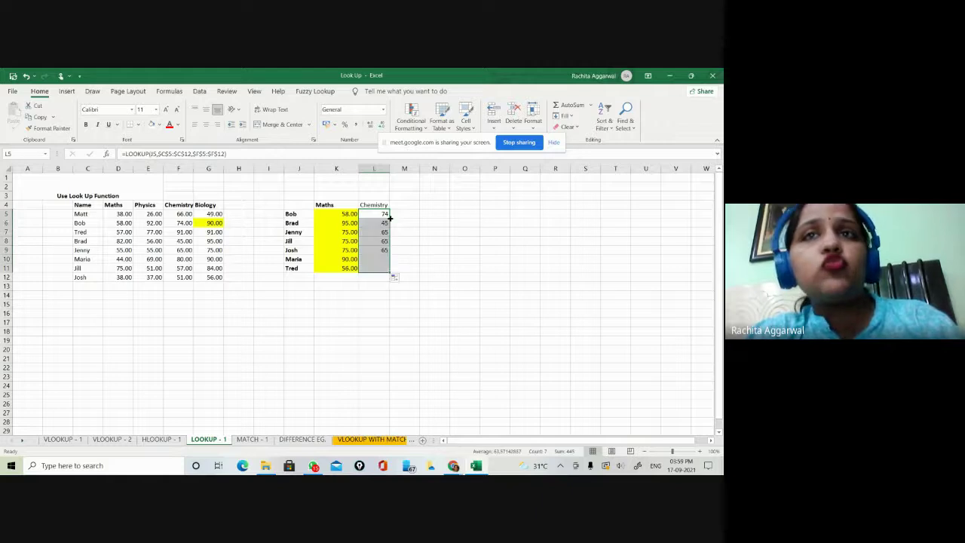
left_click(432, 310)
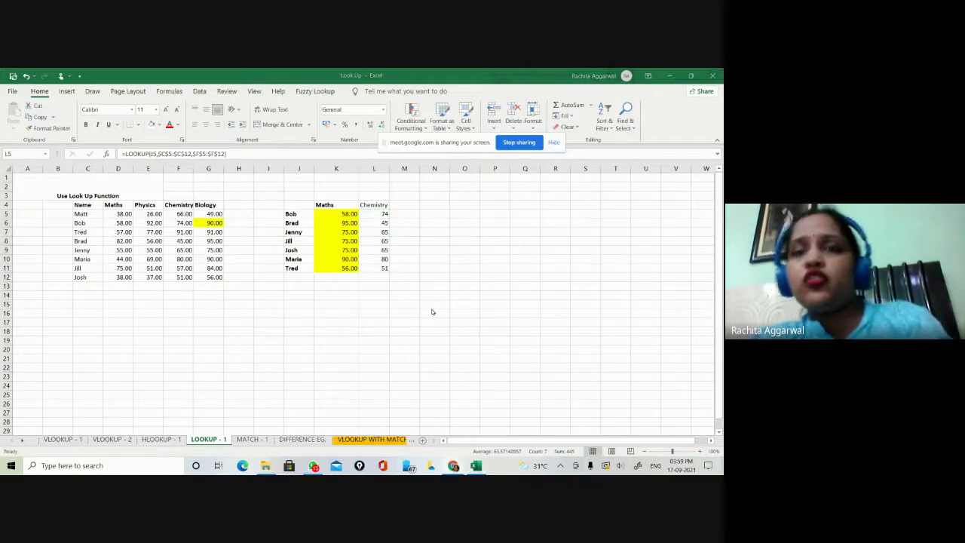
Step: Switch to the Google Meet call to check on the participants, and return to the Excel workbook
mouse_move(453, 466)
left_click(433, 445)
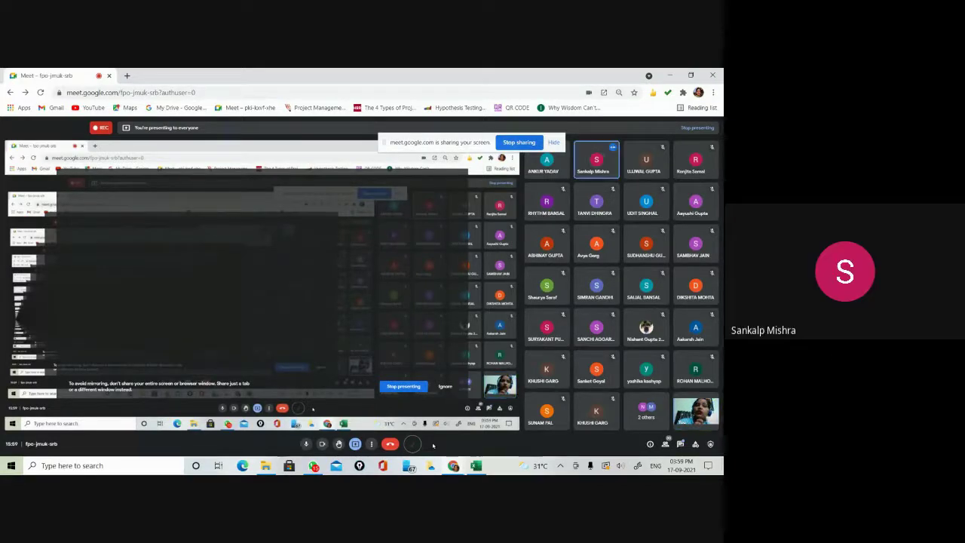
left_click(475, 465)
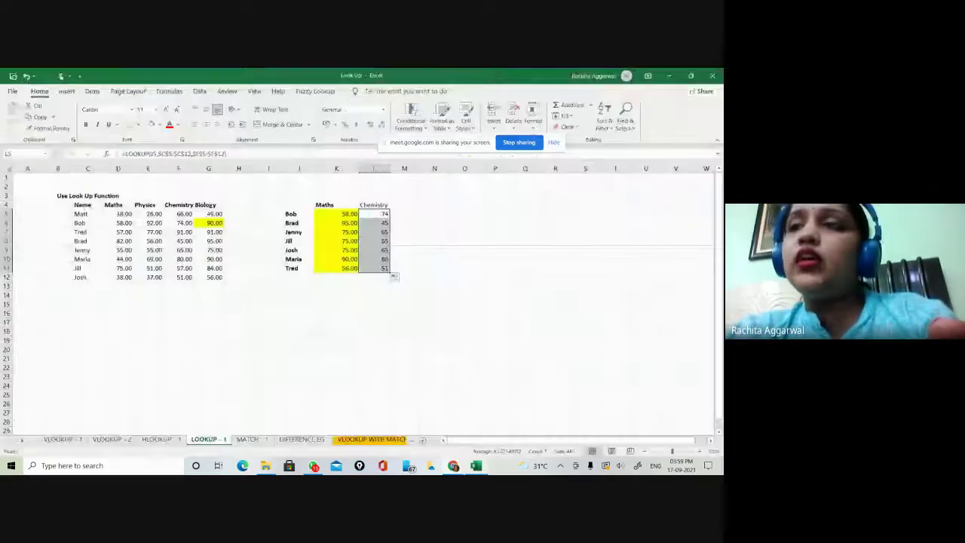
Step: Open the MATCH - 1 sheet, check the Google Meet call, and return to the sheet in Excel
left_click(249, 439)
left_click(407, 324)
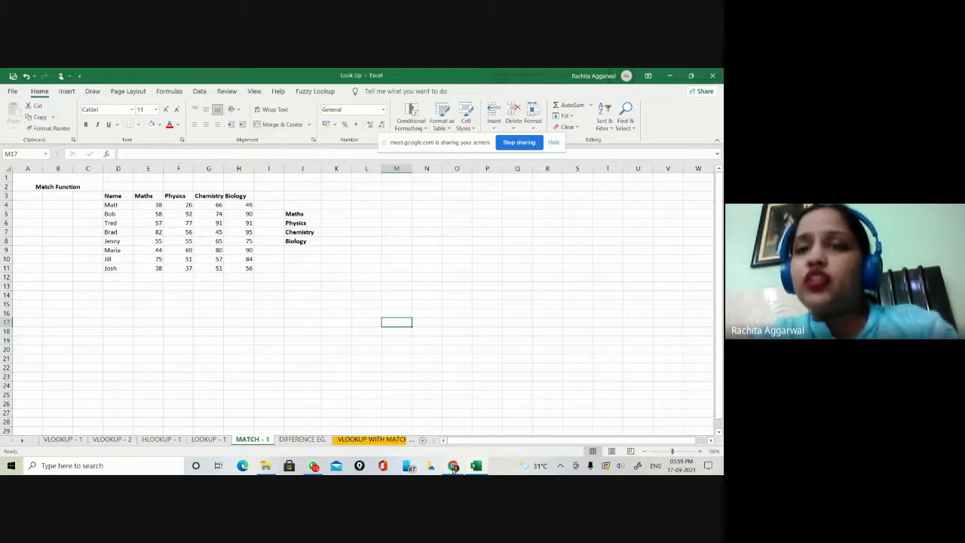
mouse_move(452, 468)
left_click(412, 433)
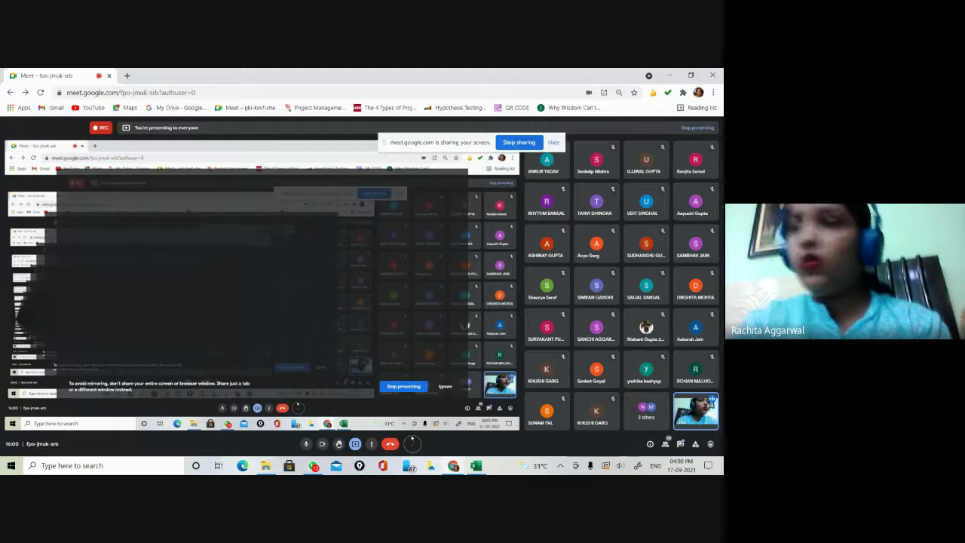
left_click(476, 466)
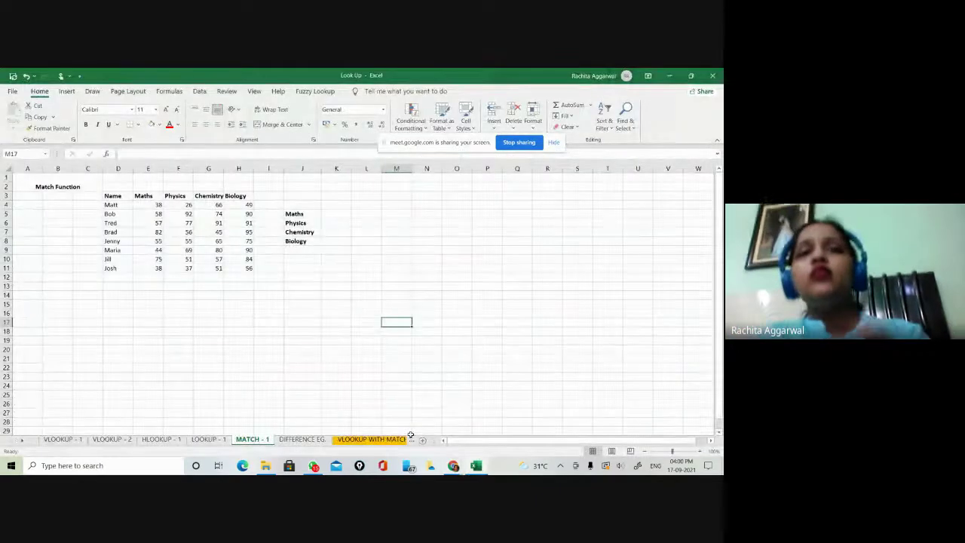
Step: Go through the subject names in J5:J8 beside the marks table
left_click(339, 214)
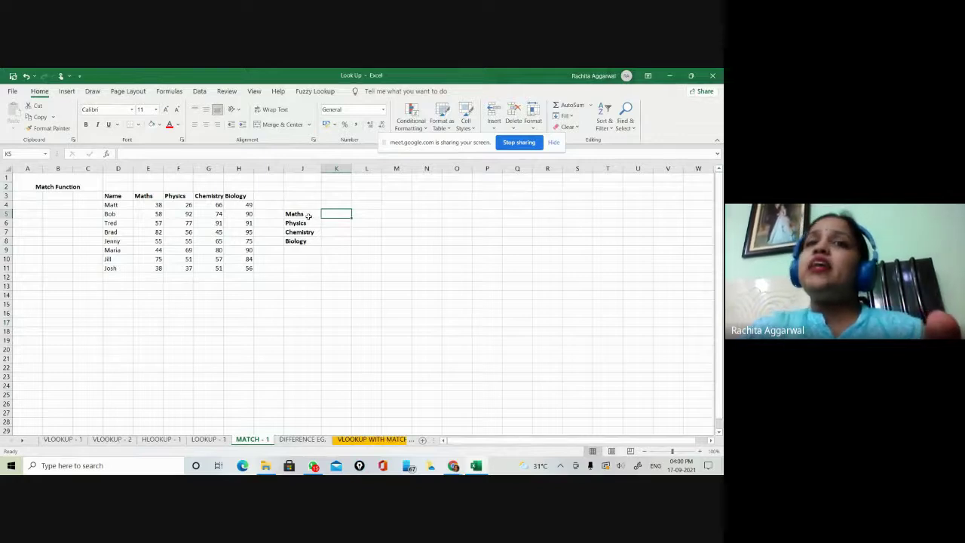
left_click(309, 217)
key("Down")
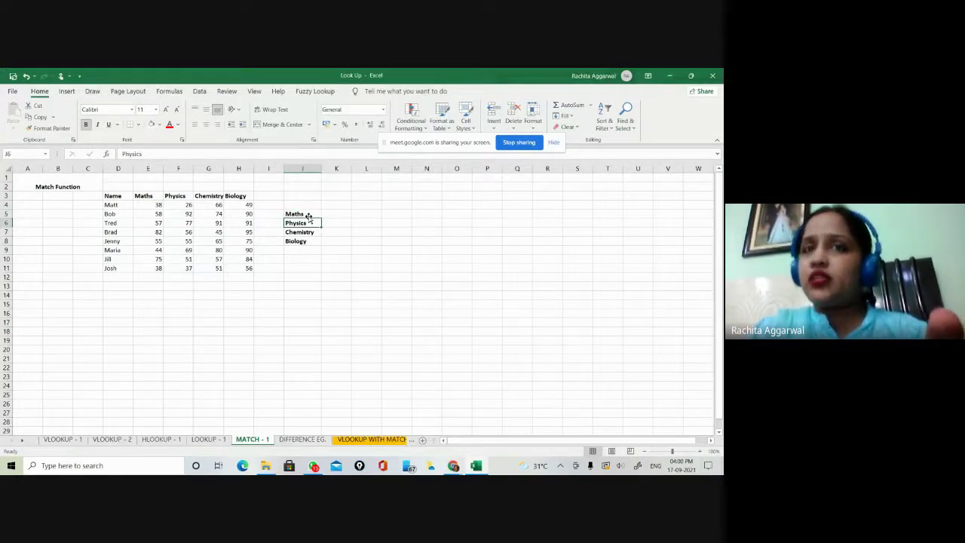
key("Down")
key("Down")
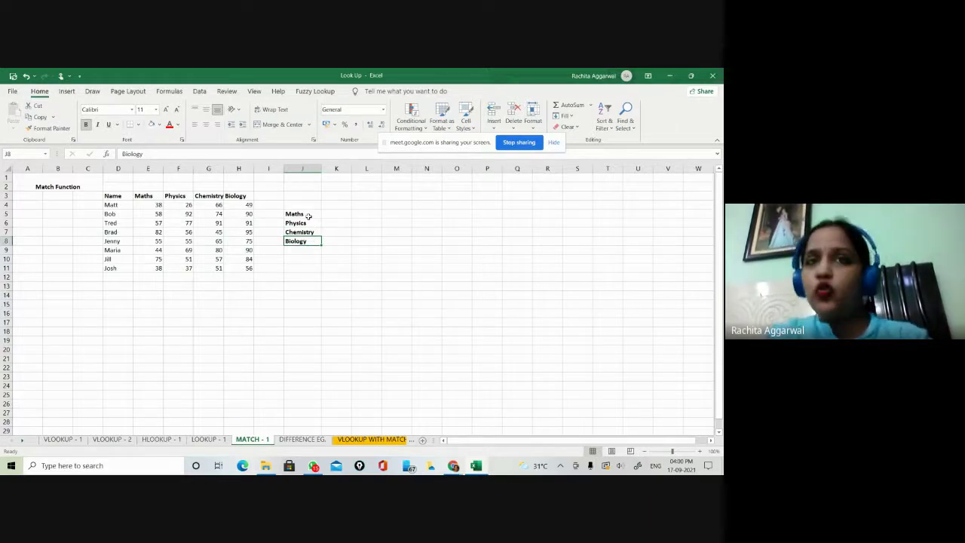
key("Up")
key("Up")
key("Up")
Step: Enter a MATCH formula in K5 that finds J5 in the header row $D$3:$H$3 with match type 0
key("Right")
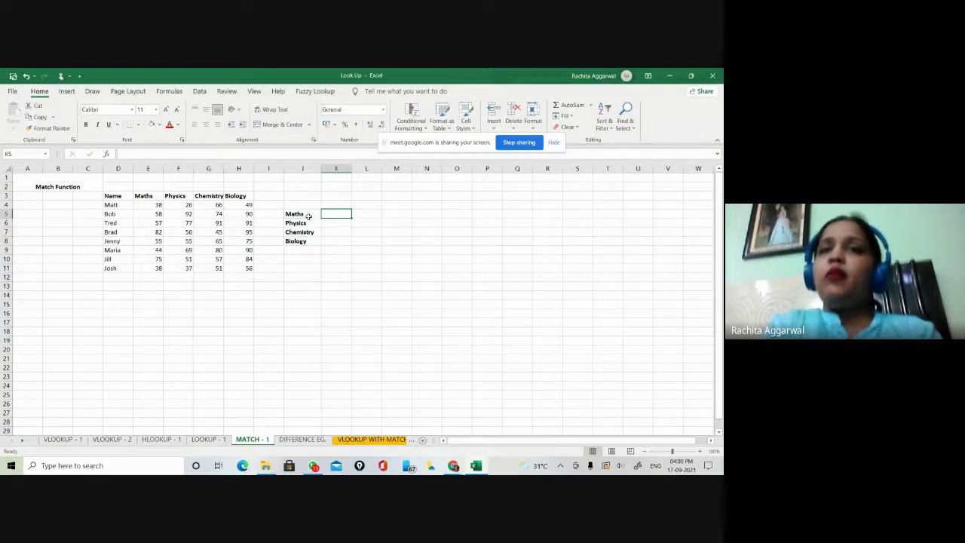
type("=ma")
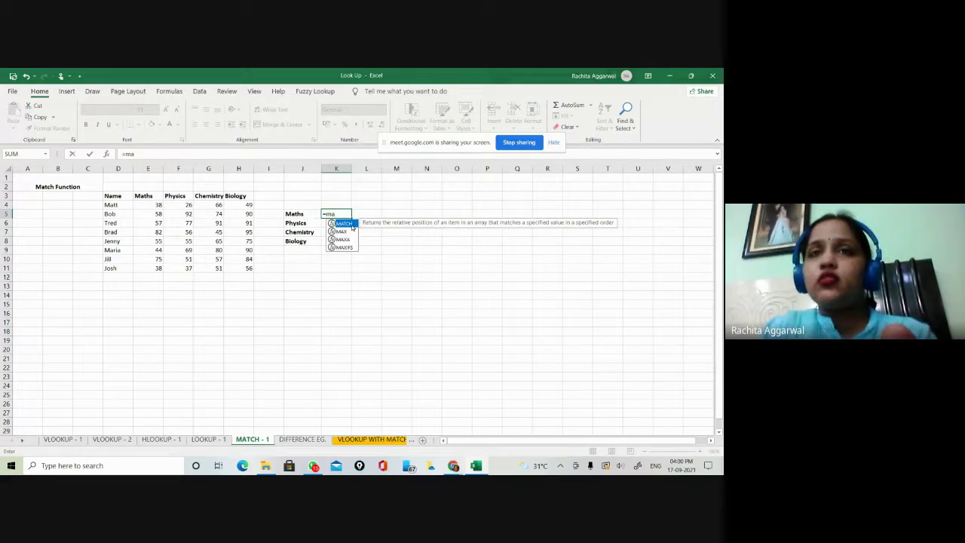
double_click(351, 226)
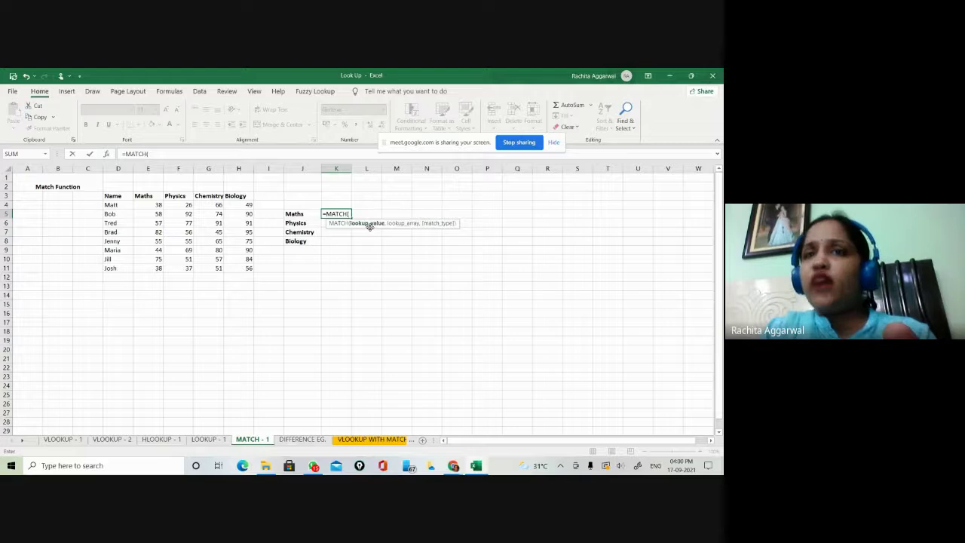
left_click(306, 214)
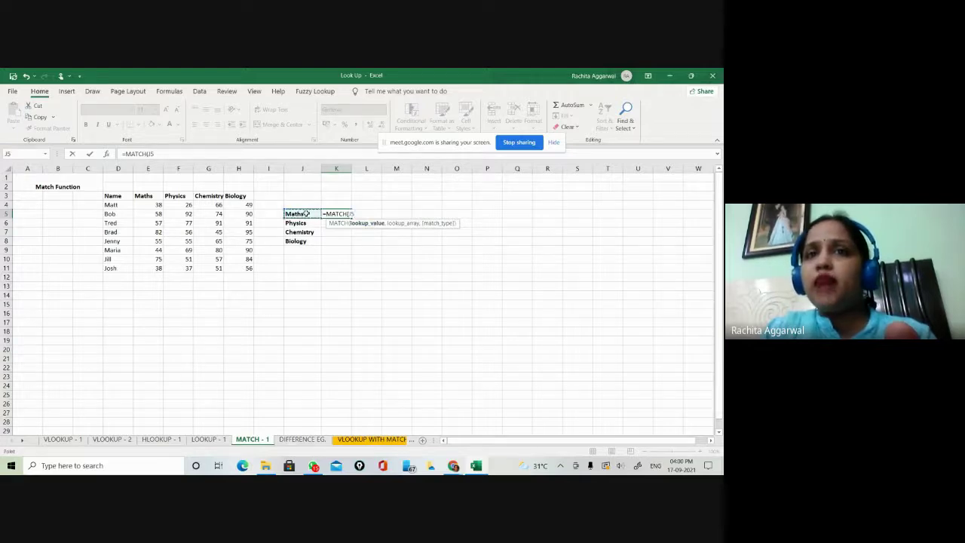
type(",")
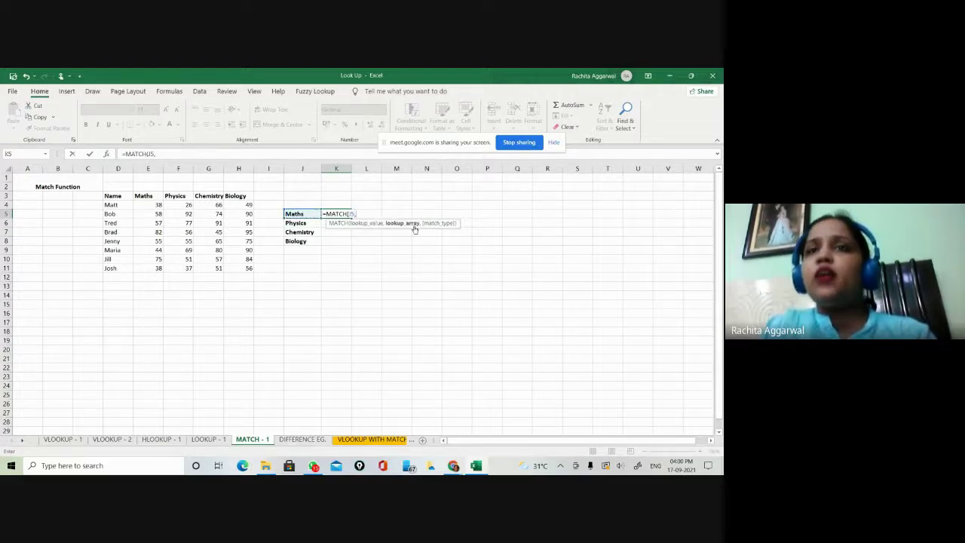
left_click_drag(115, 193, 246, 197)
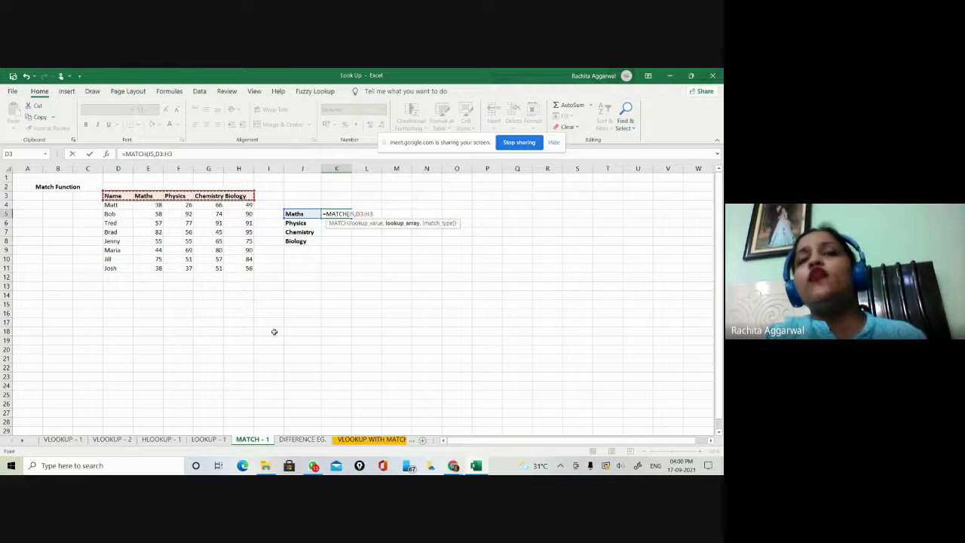
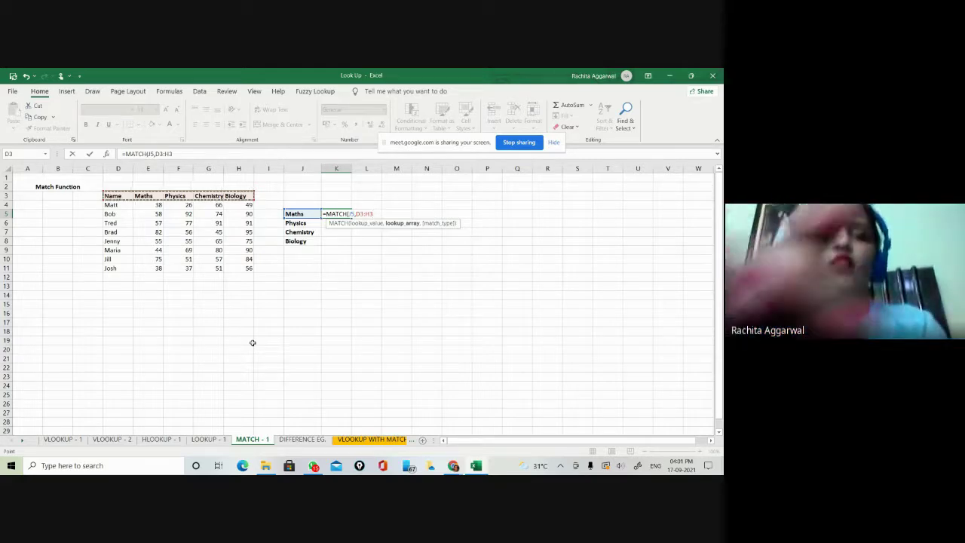
key("F4")
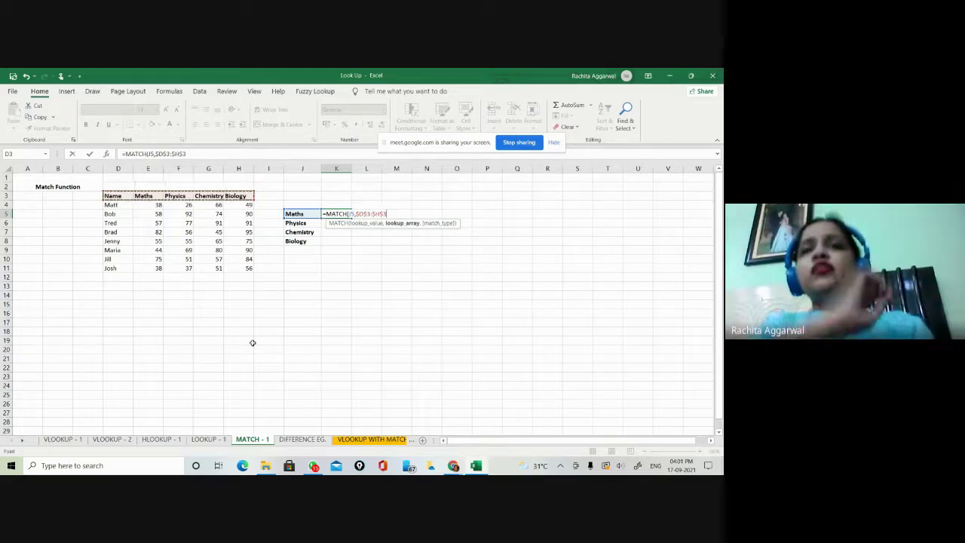
type(",")
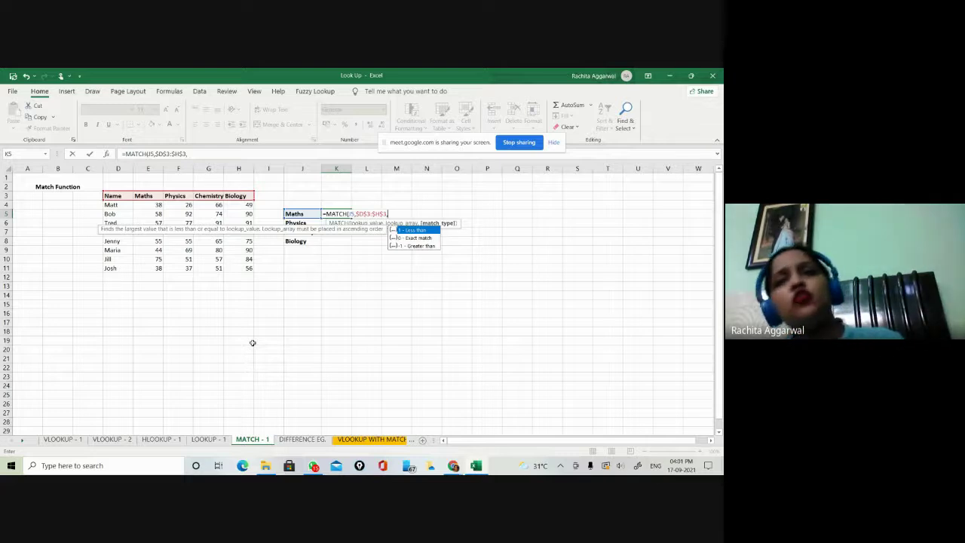
type("0")
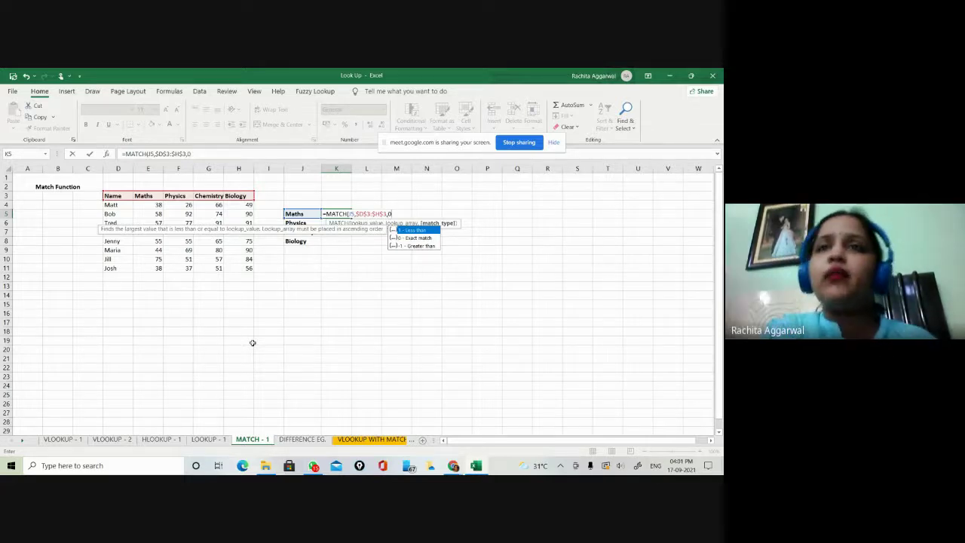
type(")")
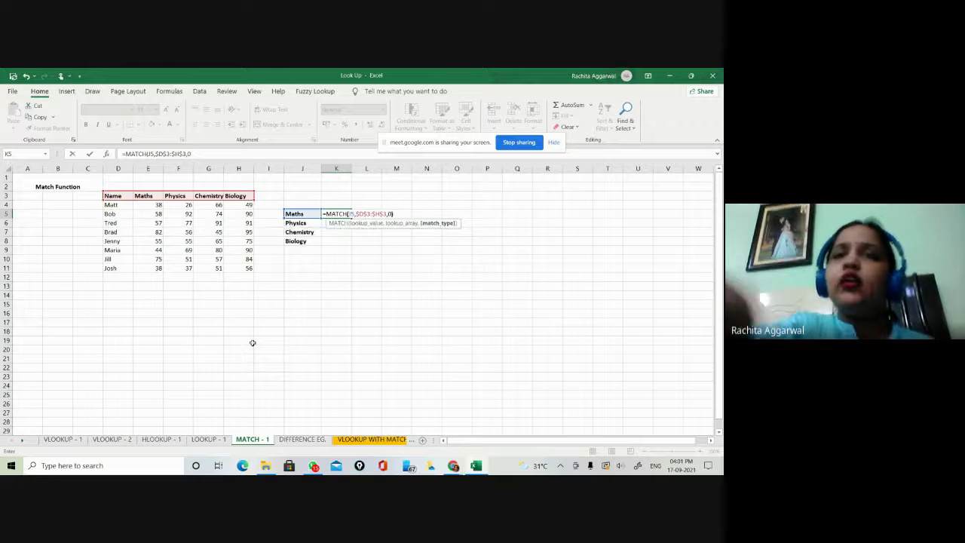
key("ctrl+Return")
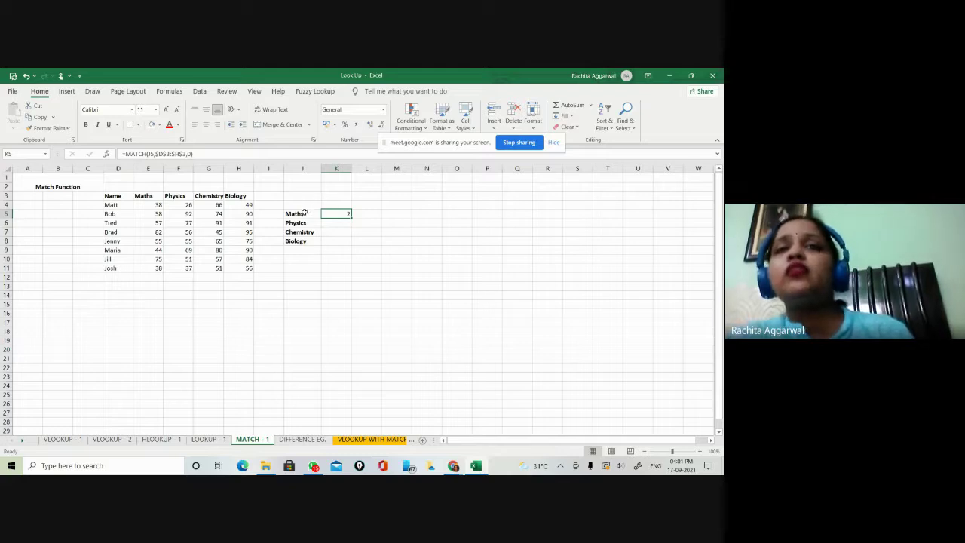
Step: Fill the MATCH formula down from K5 to K8 and check the copied formulas for Physics, Chemistry and Biology
left_click_drag(110, 195, 239, 268)
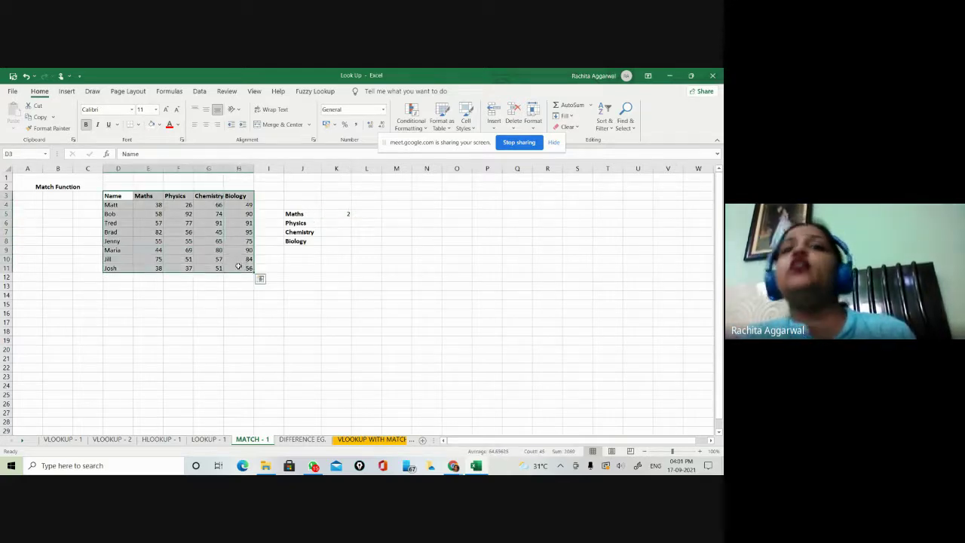
left_click(290, 293)
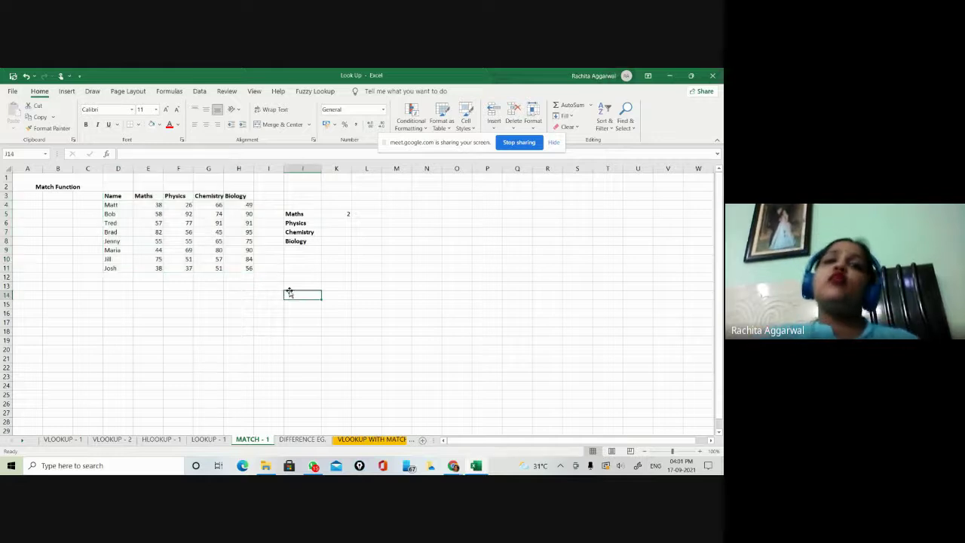
left_click(336, 214)
left_click_drag(350, 218, 353, 248)
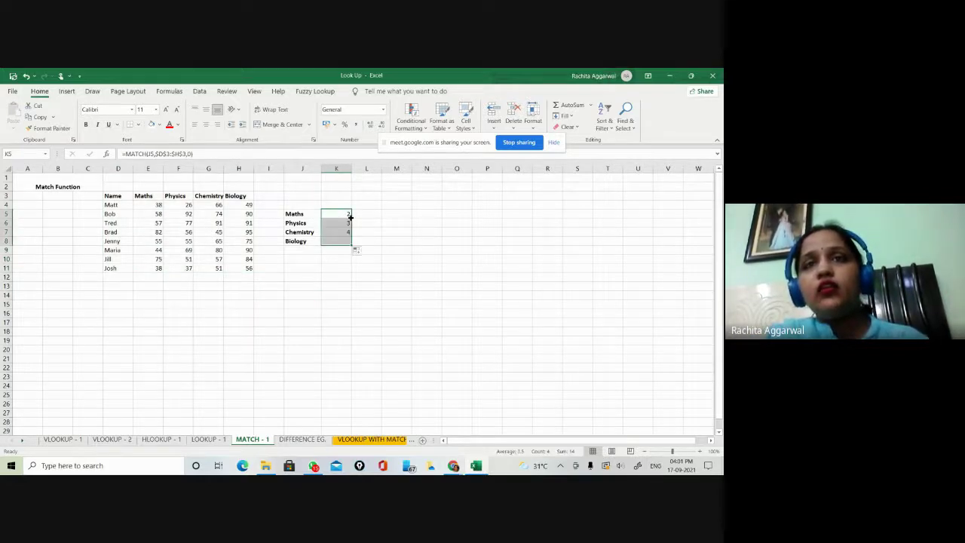
left_click(398, 251)
left_click(343, 224)
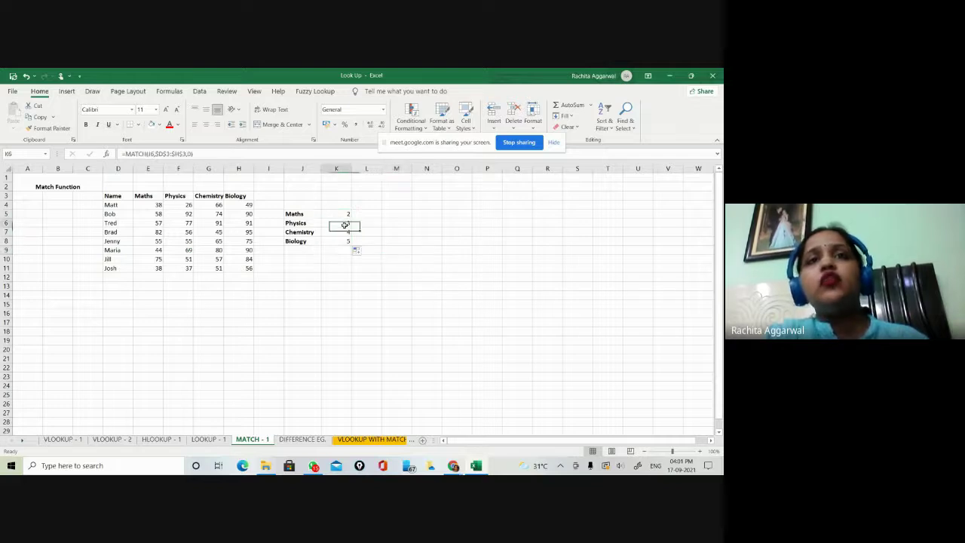
left_click(345, 232)
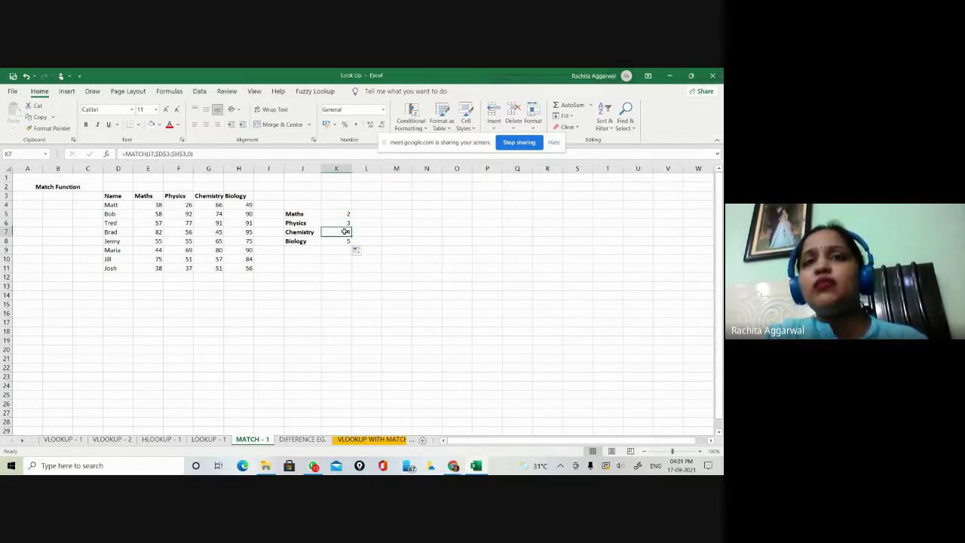
left_click(340, 241)
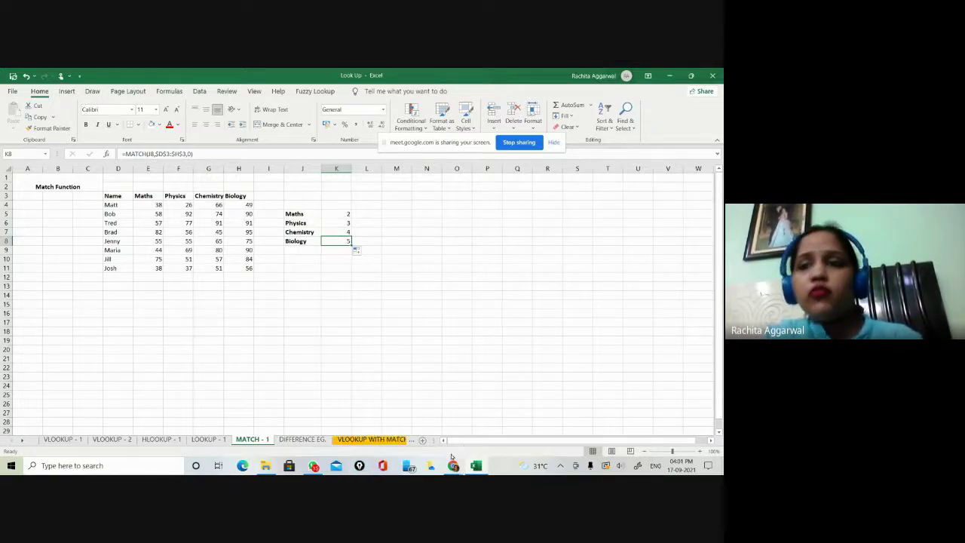
Step: Switch to the Google Meet call, read the in-call messages and close them, and return to the Excel workbook
mouse_move(454, 466)
left_click(433, 415)
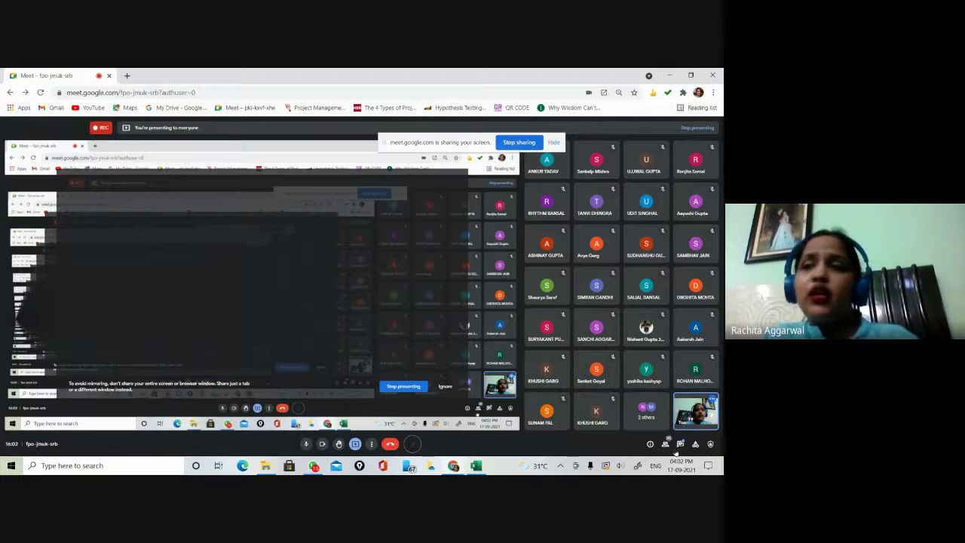
left_click(680, 444)
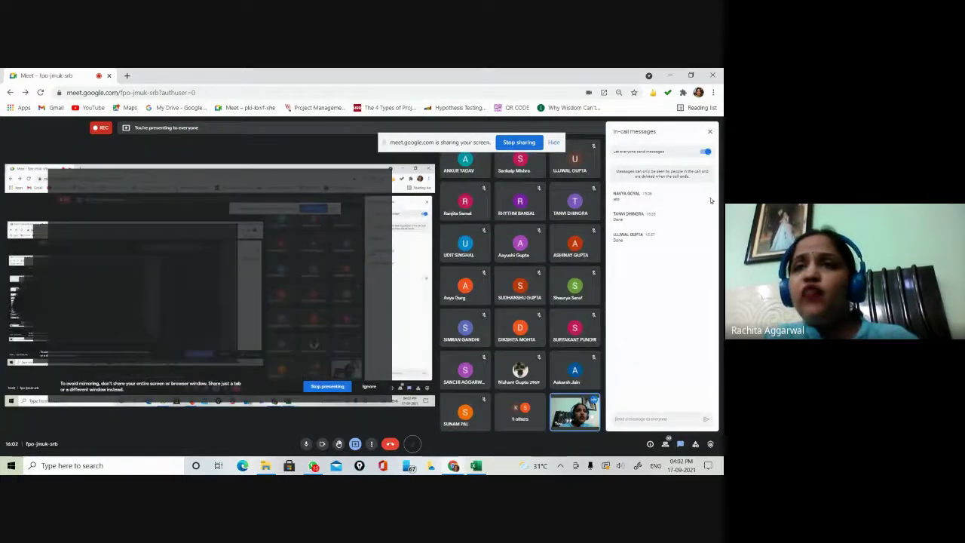
left_click(711, 131)
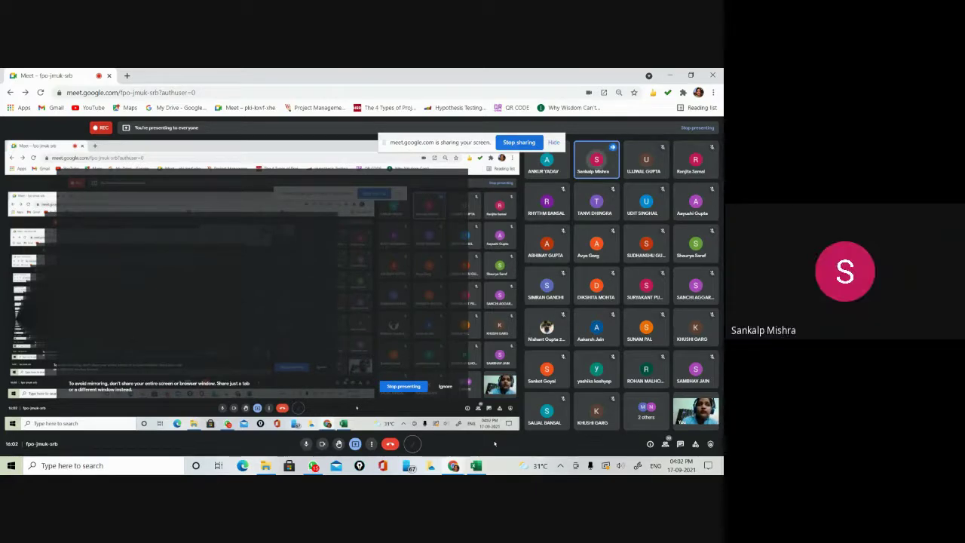
left_click(475, 465)
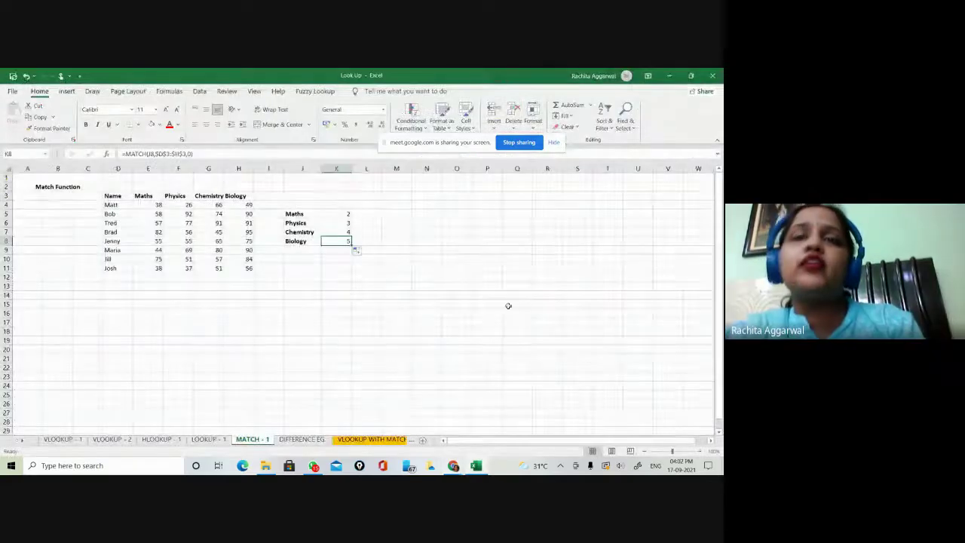
Step: Start a second MATCH formula in L5 with J5 as the lookup value
left_click(368, 215)
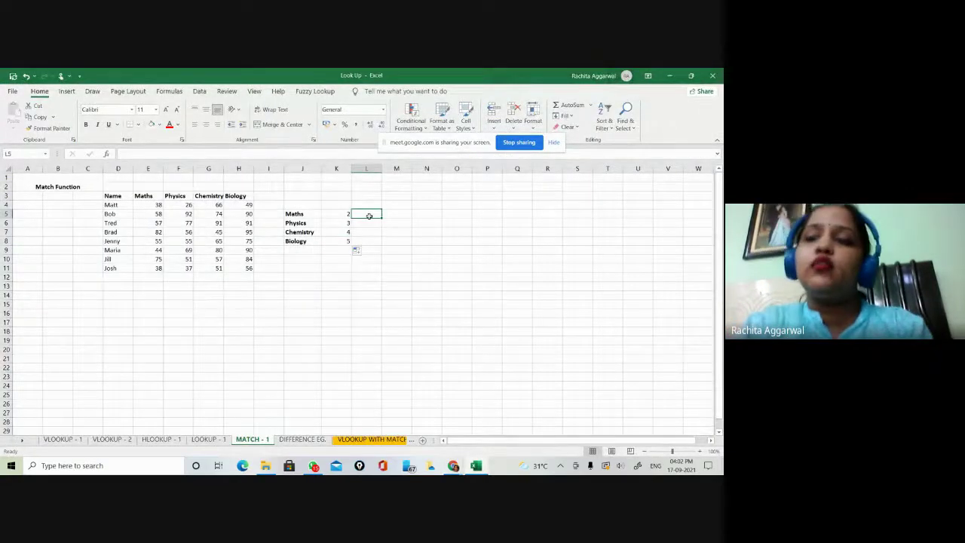
type("=ma")
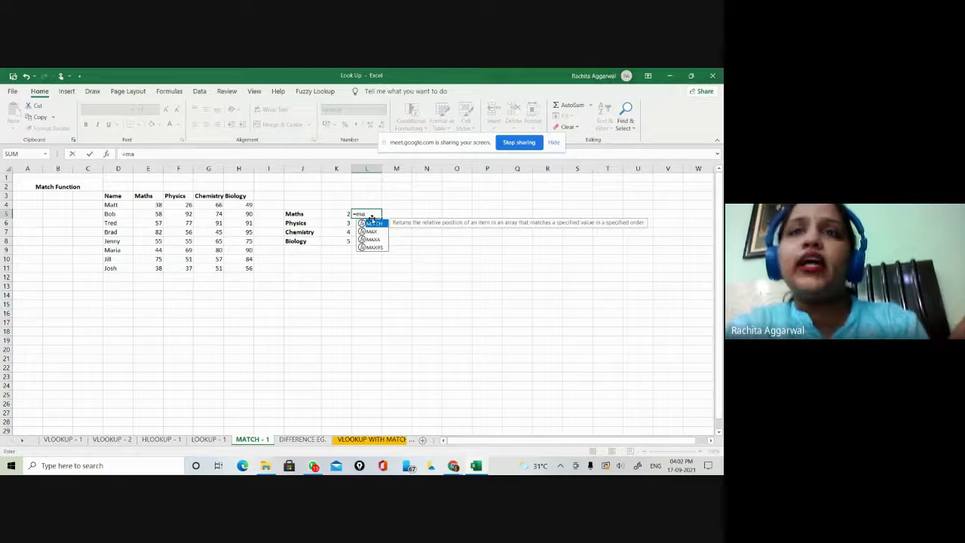
key("Tab")
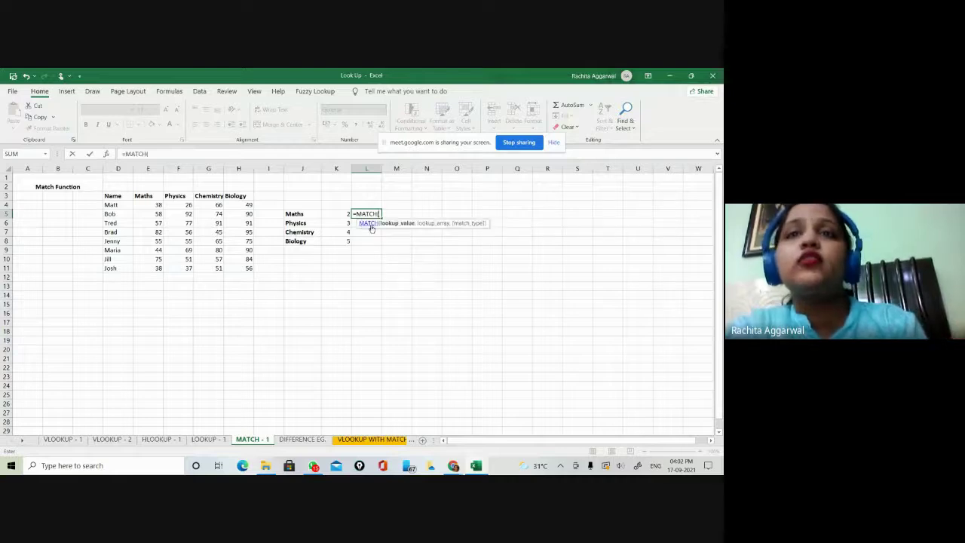
left_click(294, 214)
type(",")
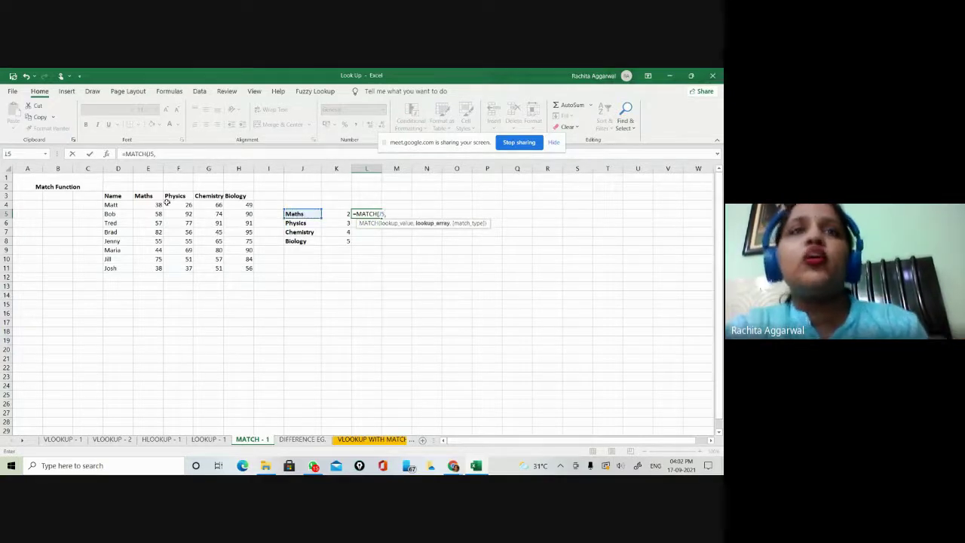
Step: Try an exact-match MATCH formula in L5 that looks up J5 in the whole table $D$3:$H$11, and clear the cell
left_click_drag(124, 198, 226, 265)
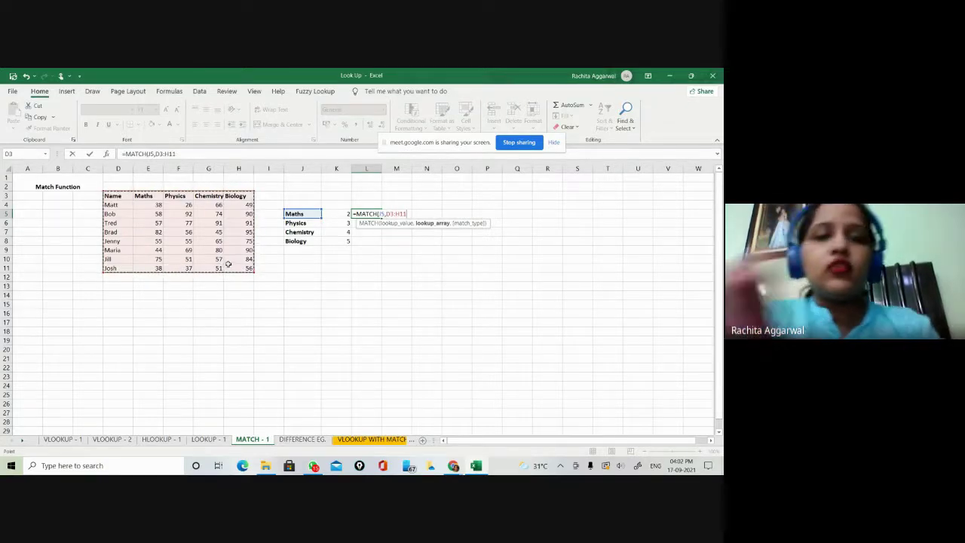
key("F4")
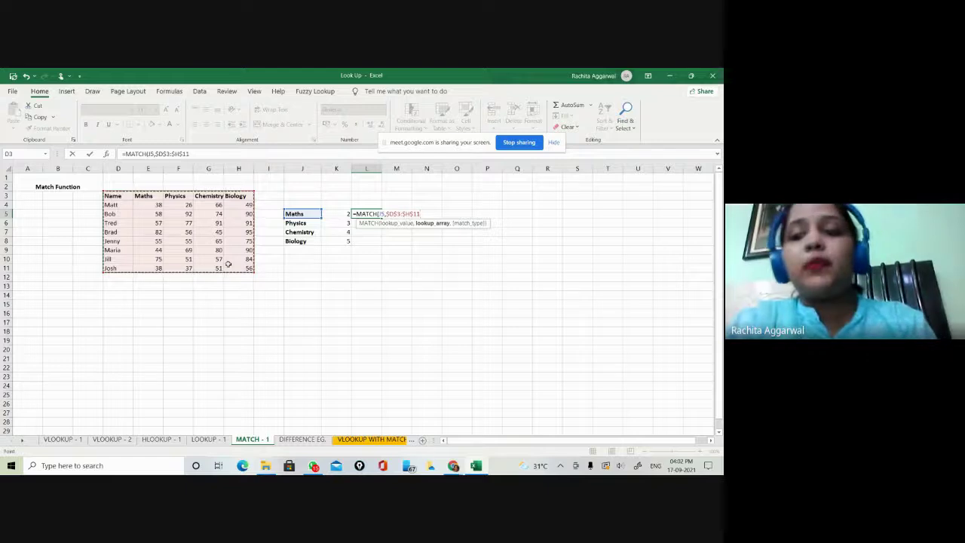
type(",0")
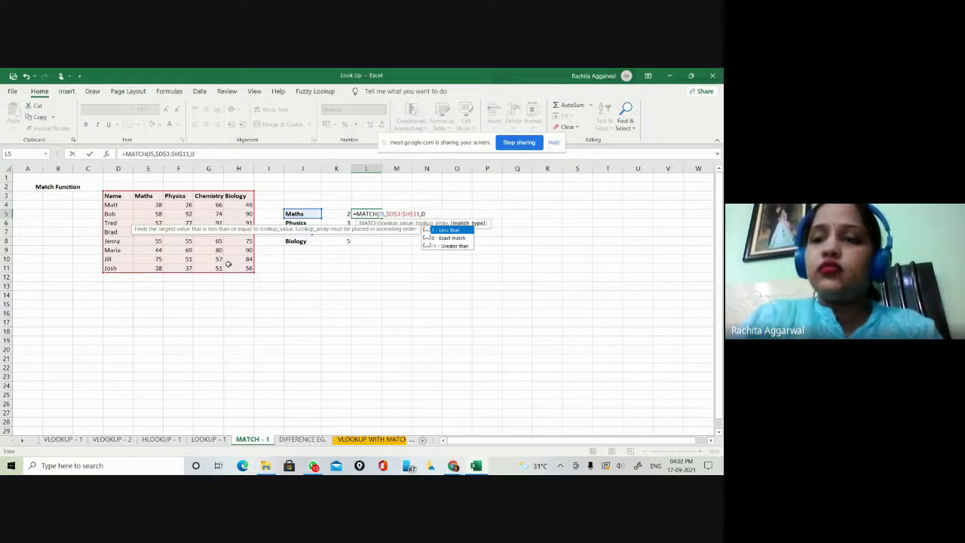
type(")")
key("Return")
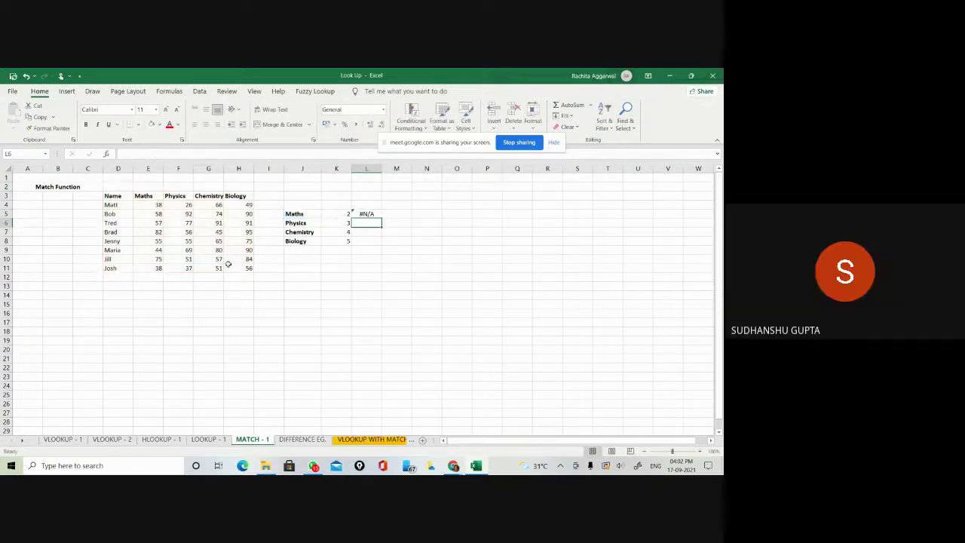
key("Up")
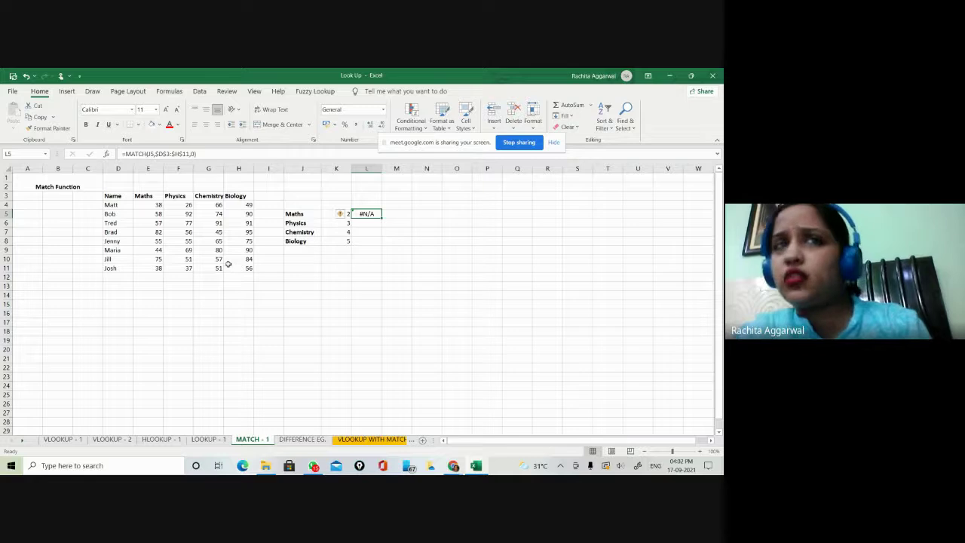
key("Delete")
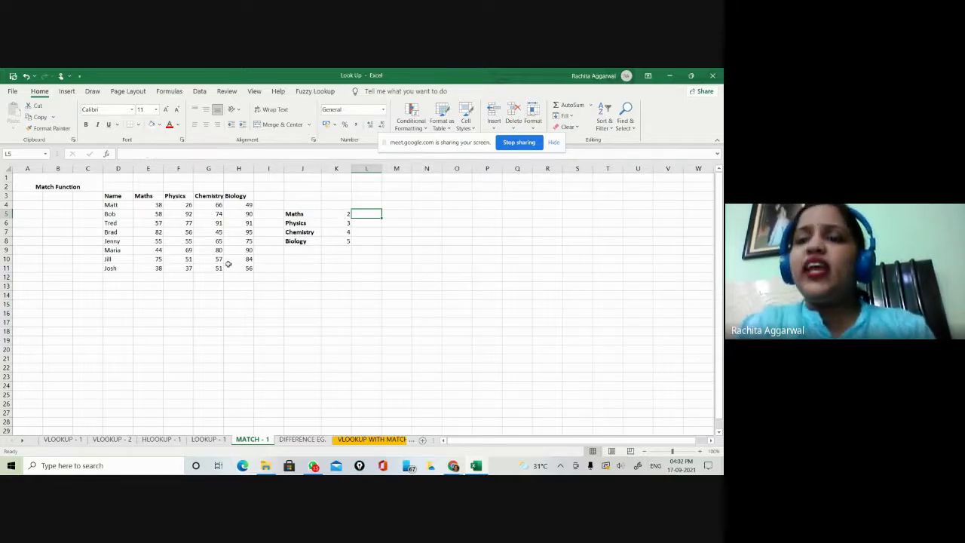
Step: Select the marks table's header row D3:H3, from Name to Biology, to show a single-row lookup array
left_click(117, 196)
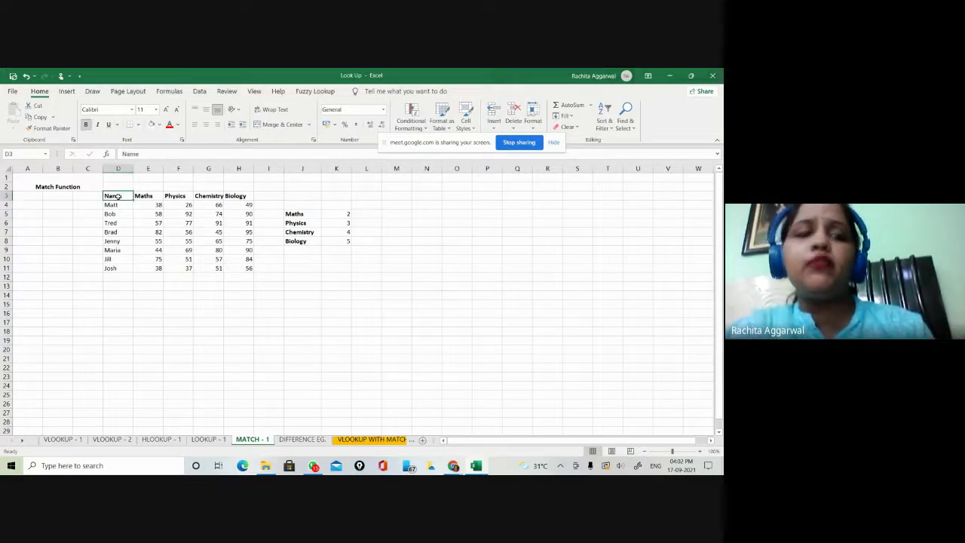
key("shift+Right")
key("shift+Right")
key("shift+Right")
key("shift+Right")
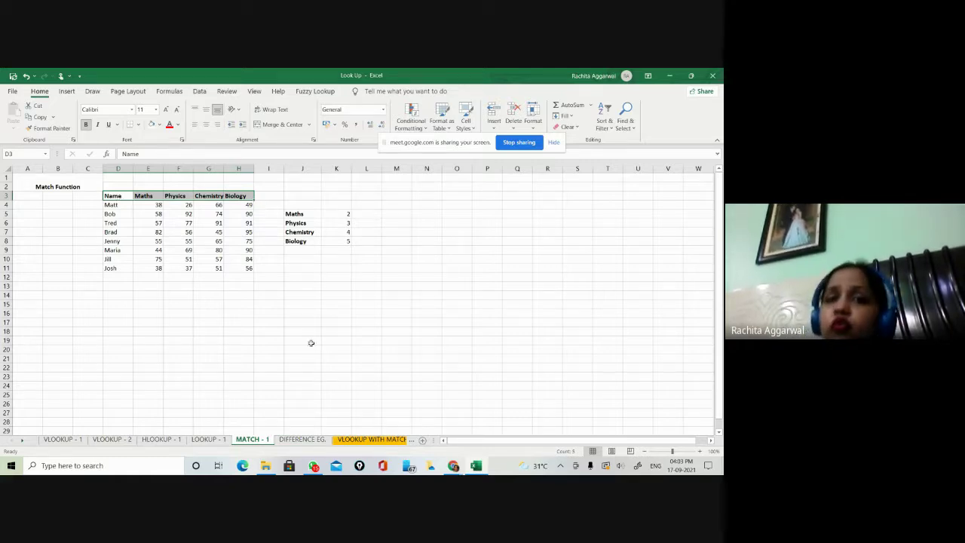
Step: On the VLOOKUP WITH MATCH sheet, bold the Pizza Type, Size and Price headers and widen column H
left_click(357, 441)
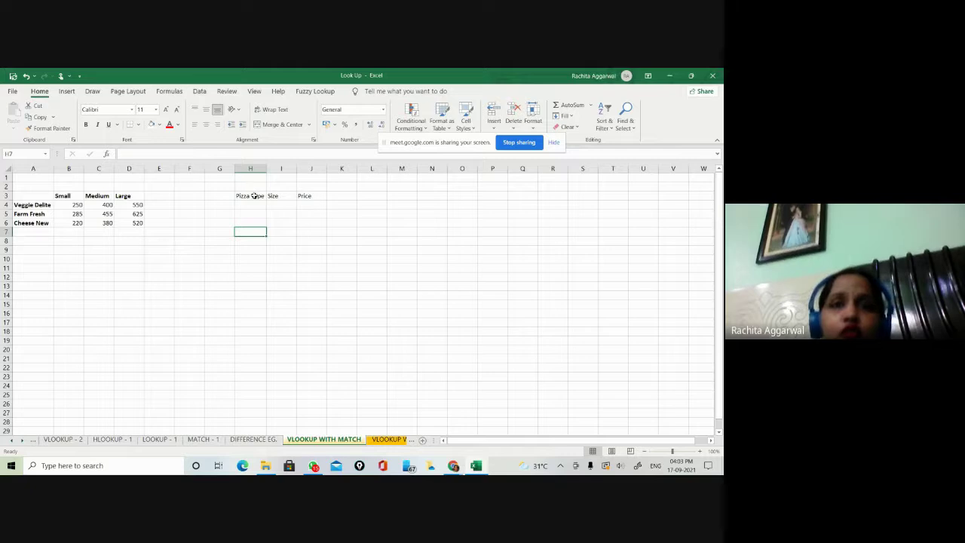
left_click_drag(254, 196, 300, 195)
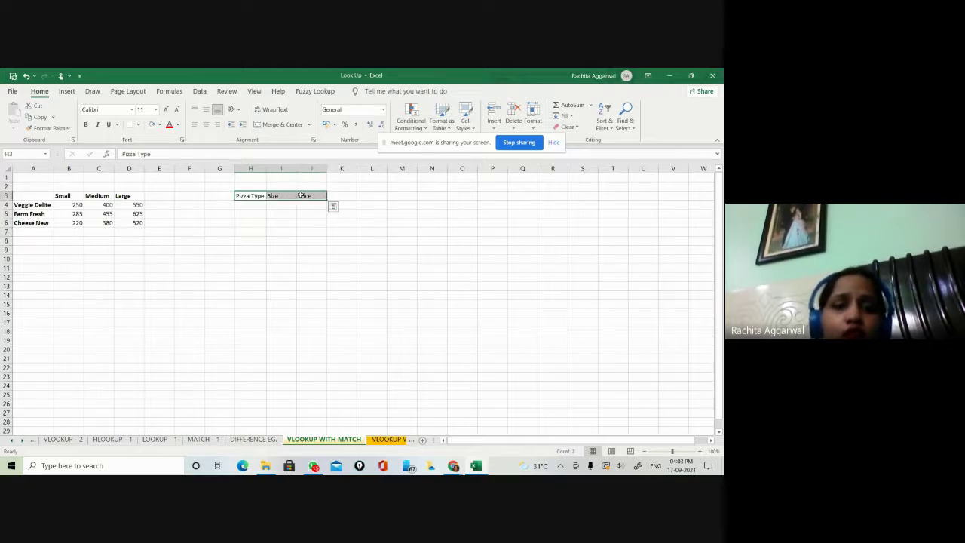
key("ctrl+b")
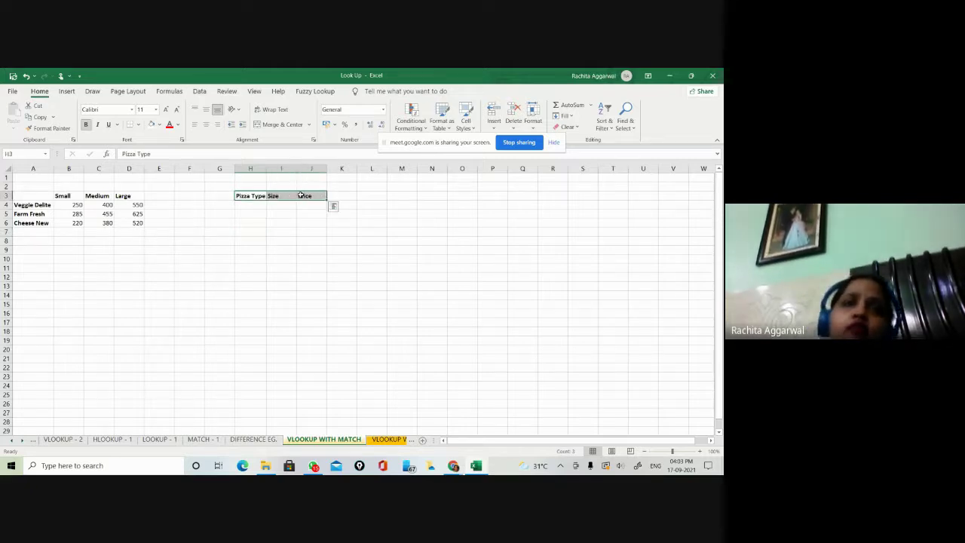
left_click(280, 292)
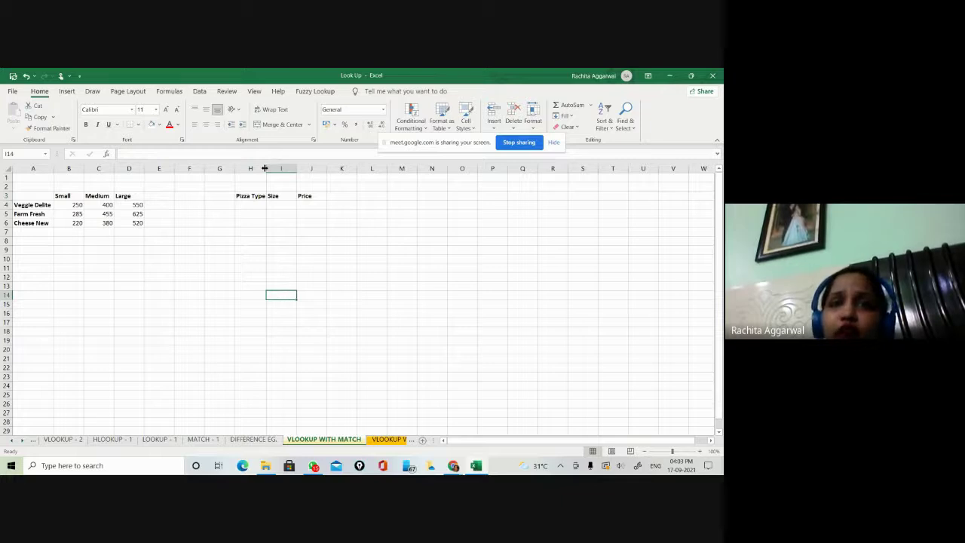
left_click_drag(265, 169, 277, 168)
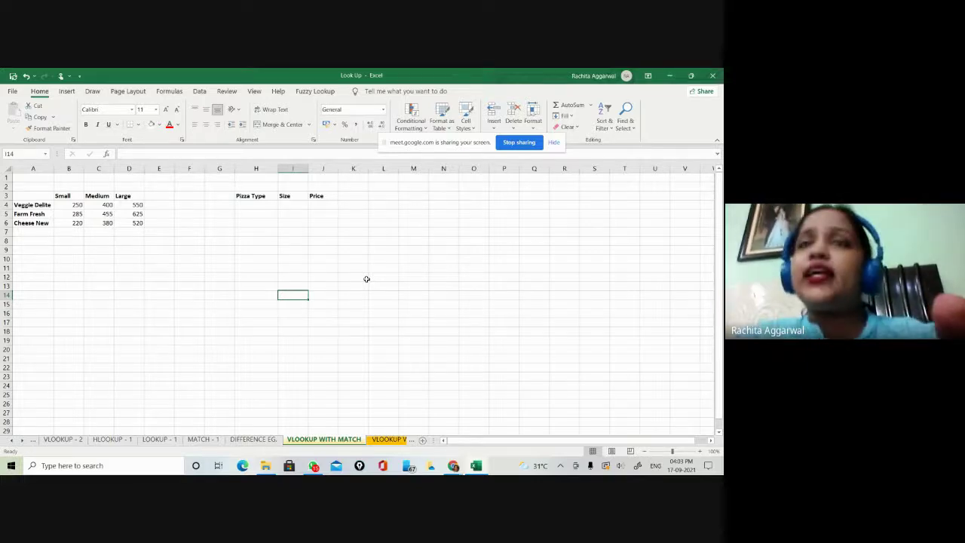
Step: Examine the pizza price table A3:D6, going through the size headers and the prices for each pizza type
left_click(261, 204)
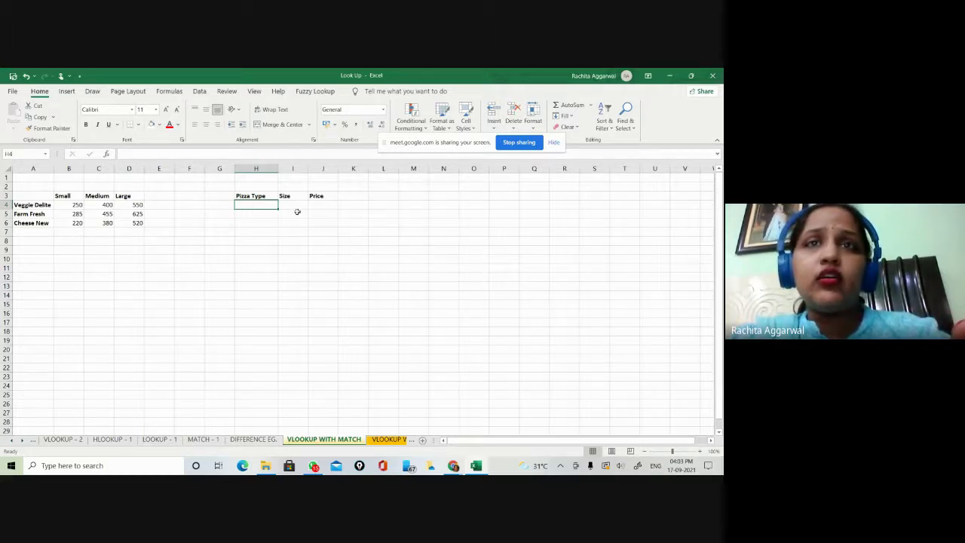
left_click_drag(38, 195, 129, 229)
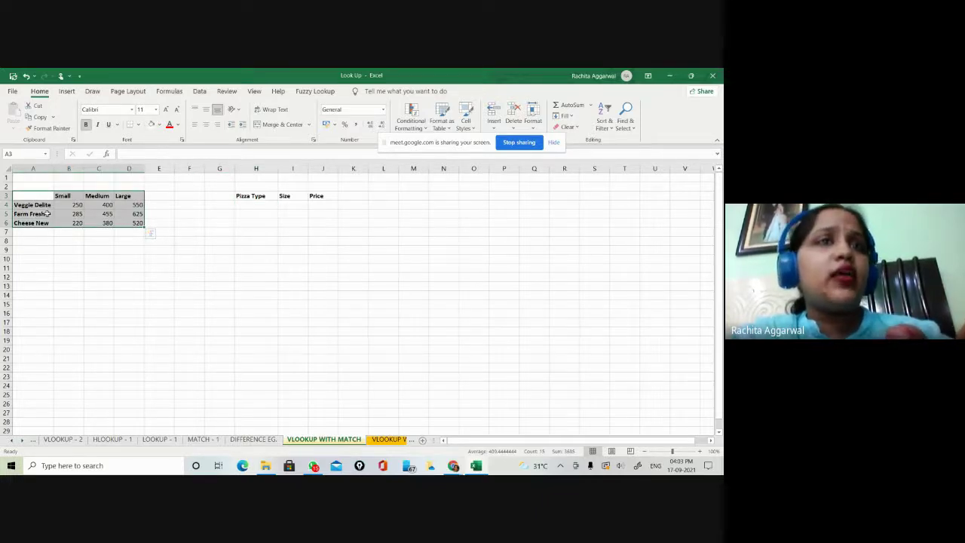
left_click(87, 304)
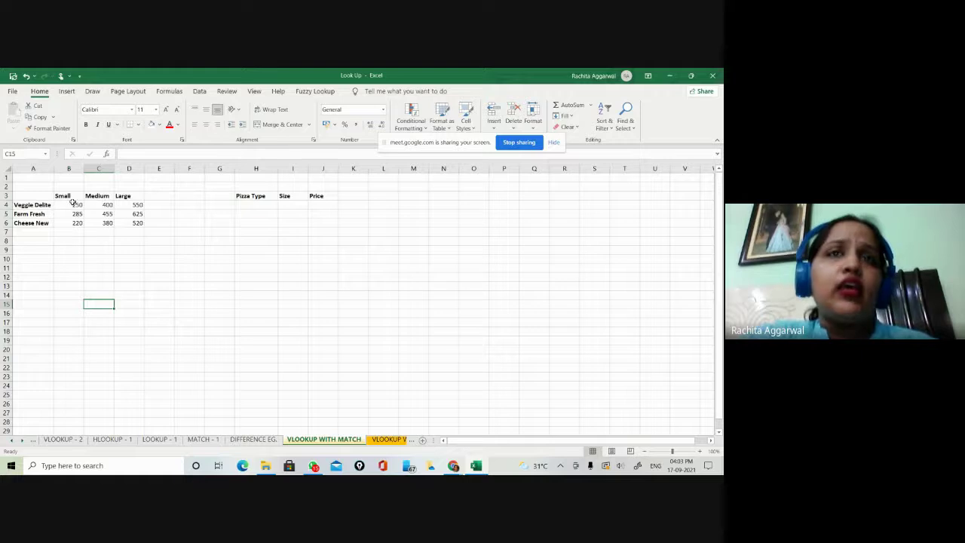
left_click(74, 198)
key("Right")
key("Right")
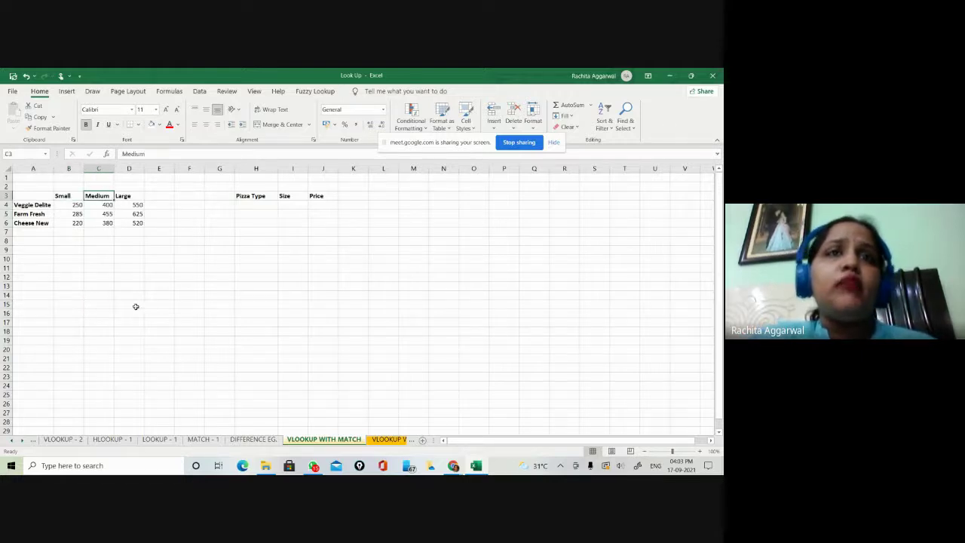
key("Left")
key("Left")
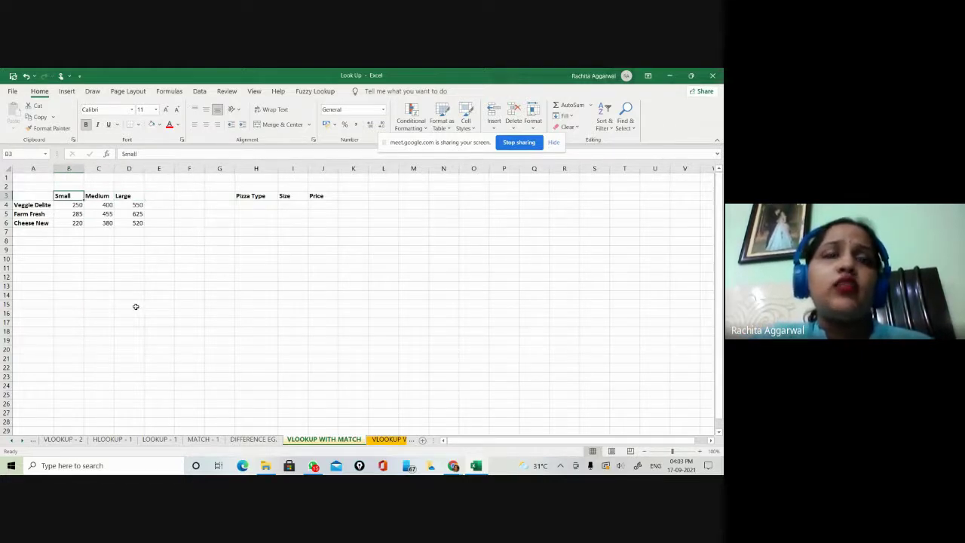
key("Down")
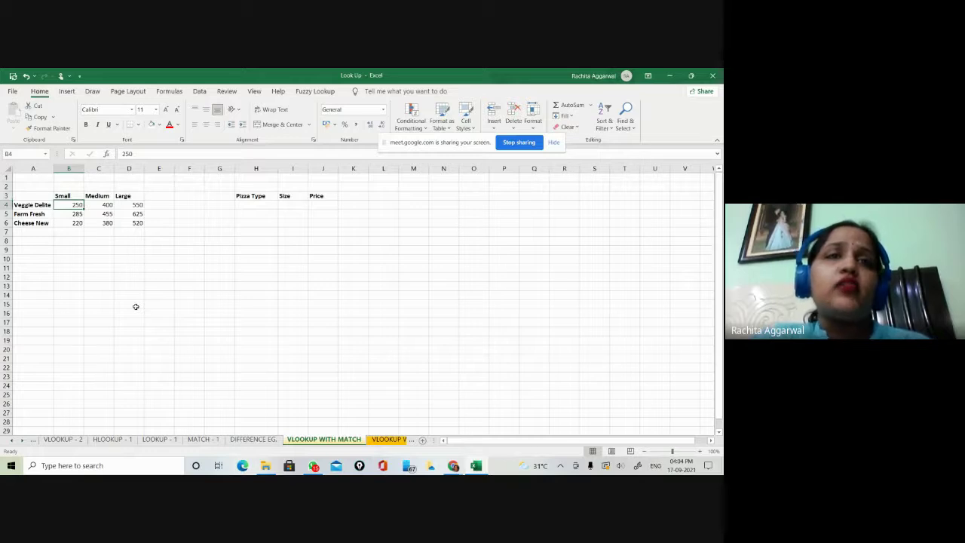
key("Right")
key("Right")
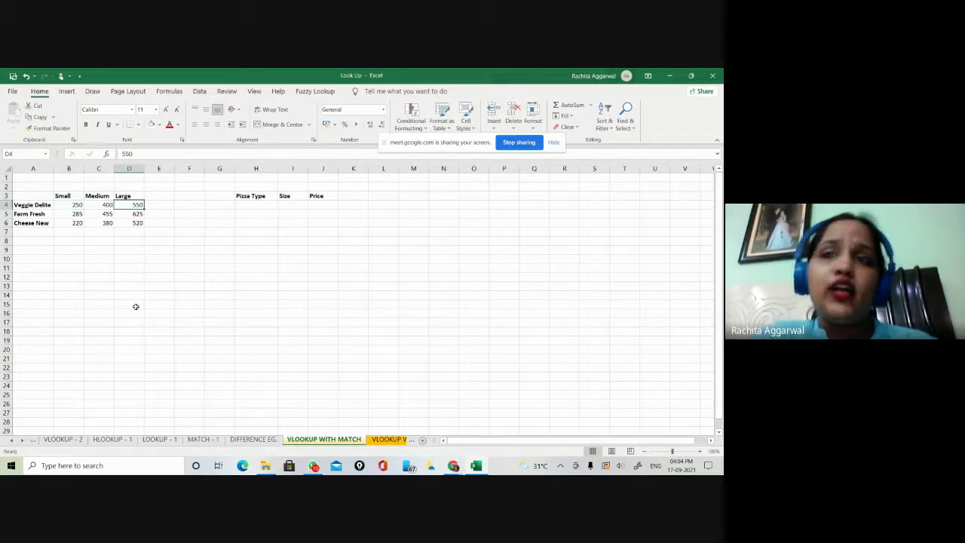
key("Down")
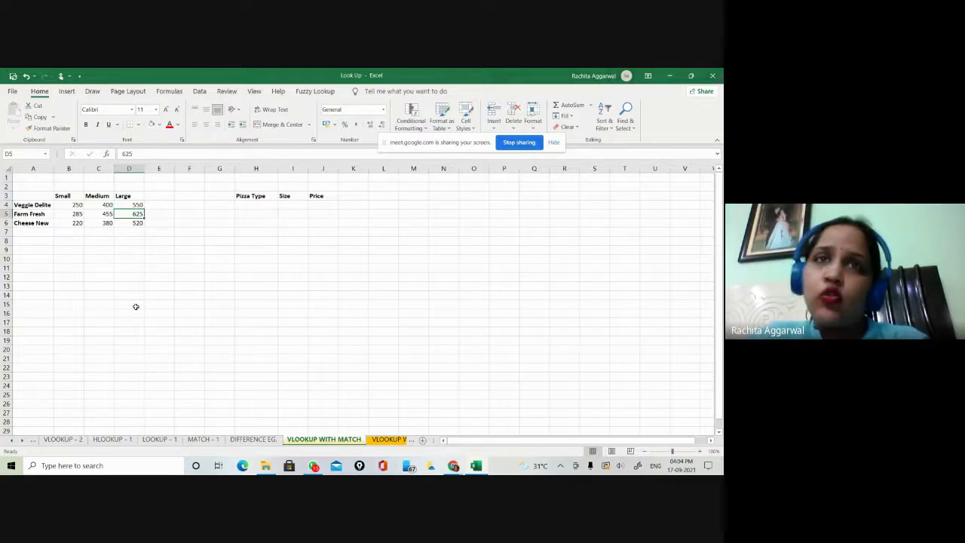
key("Right")
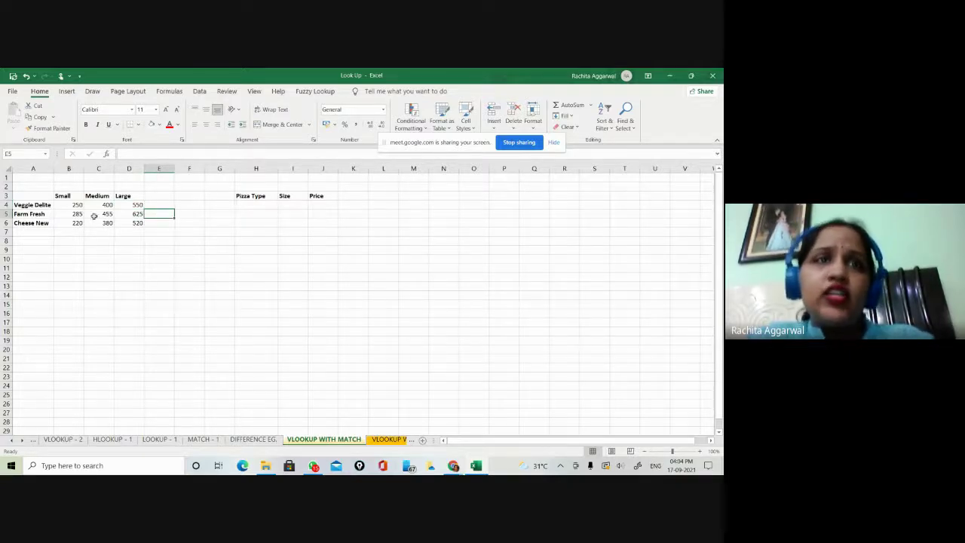
Step: Copy the three pizza names in A4:A6 into the Pizza Type column, starting at H4
left_click_drag(43, 208, 42, 223)
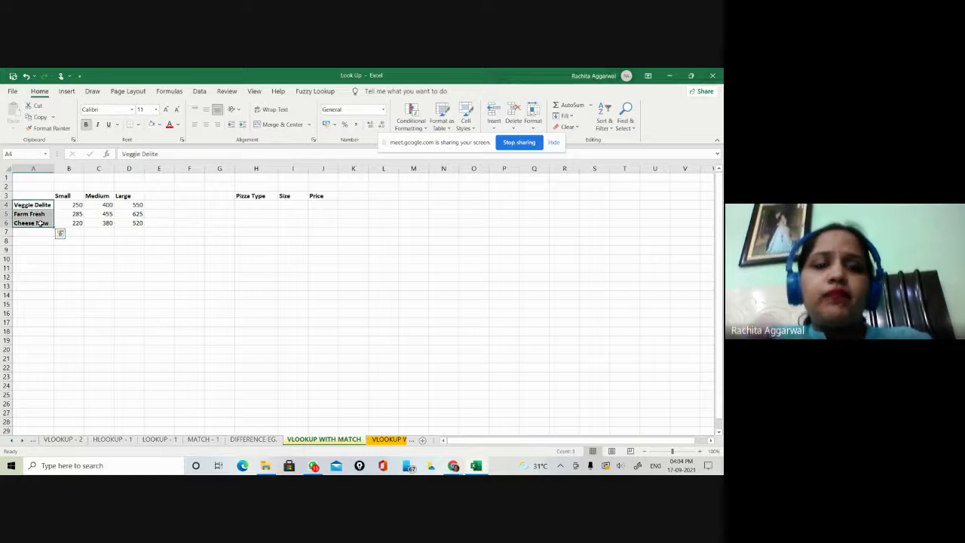
key("ctrl+c")
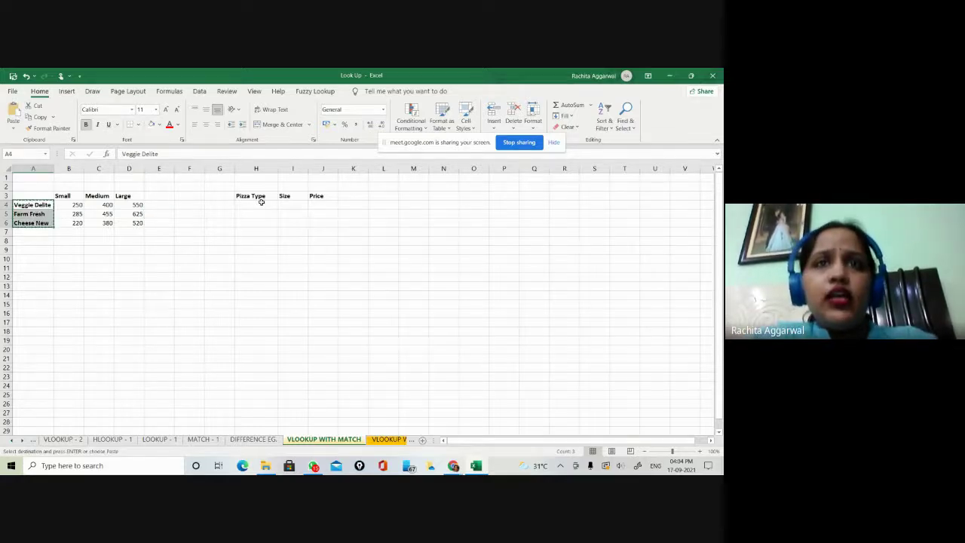
left_click(261, 202)
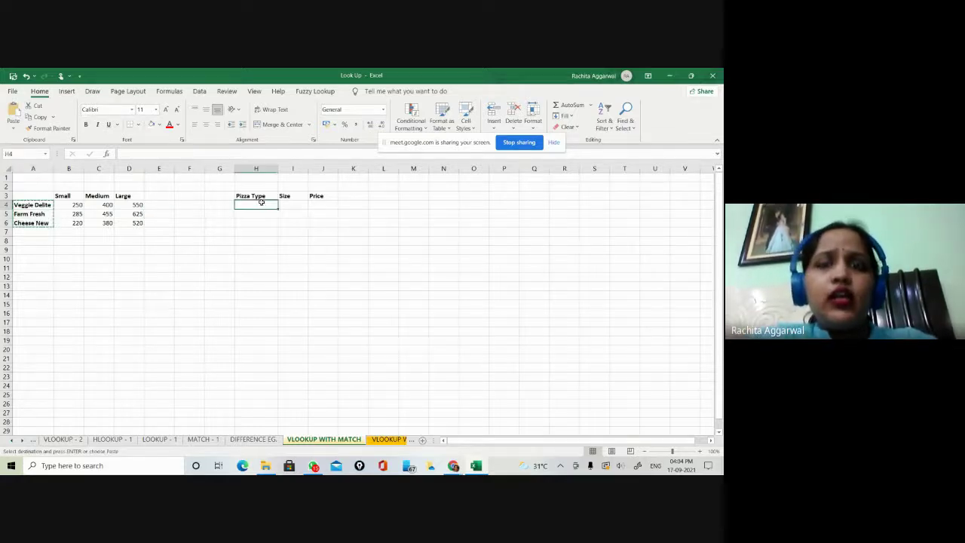
left_click(354, 248)
Step: Enter Small as the size for Veggie Delite in I4
left_click(293, 205)
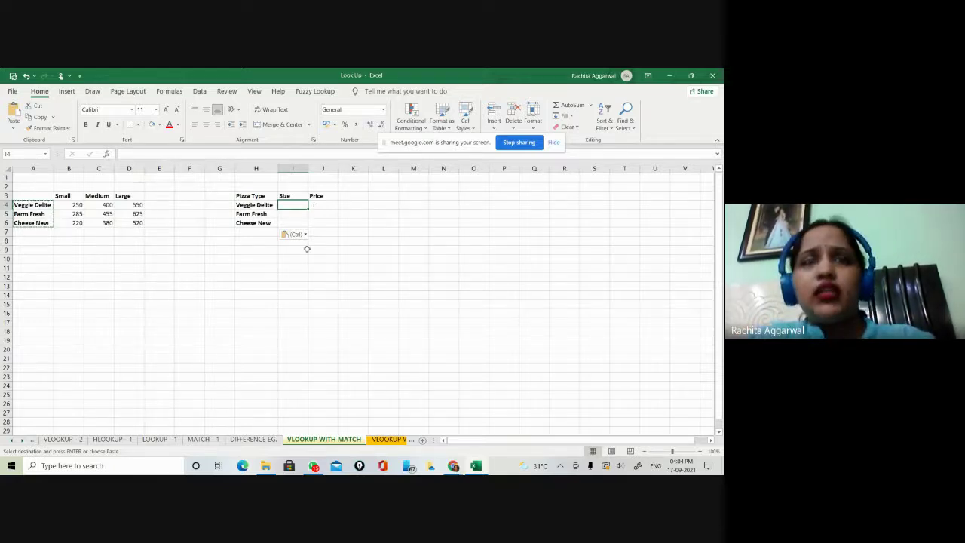
type("Small")
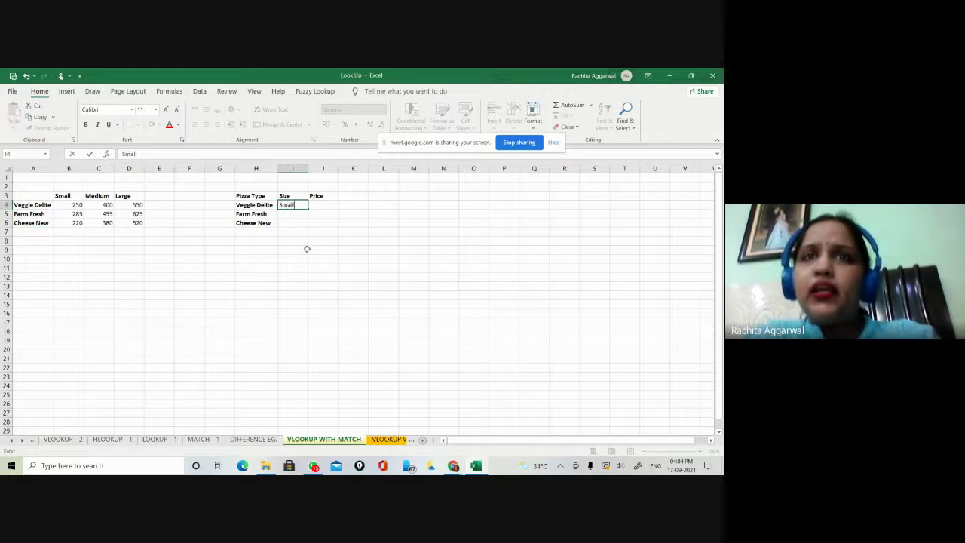
key("Tab")
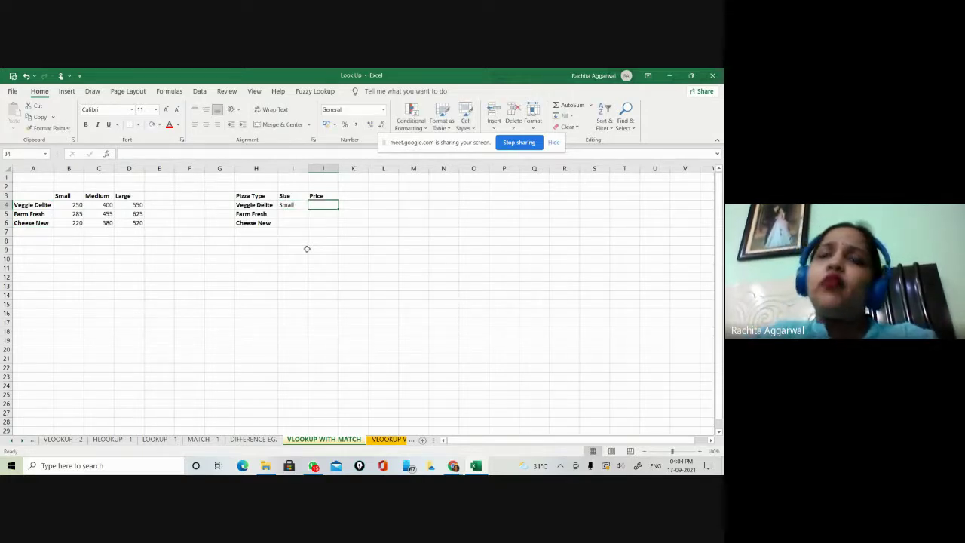
Step: Start a VLOOKUP formula in J4, the Price cell for Veggie Delite
type("=")
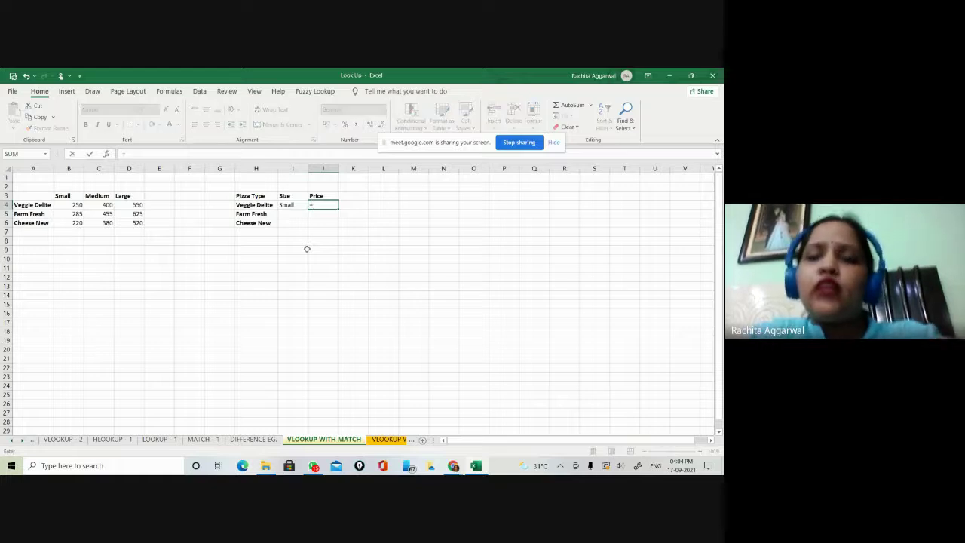
type("vl")
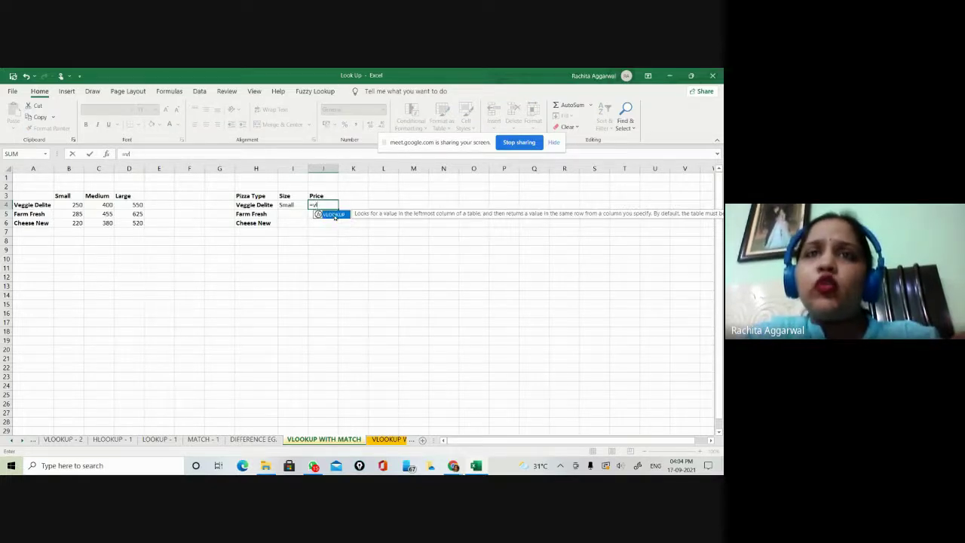
double_click(334, 215)
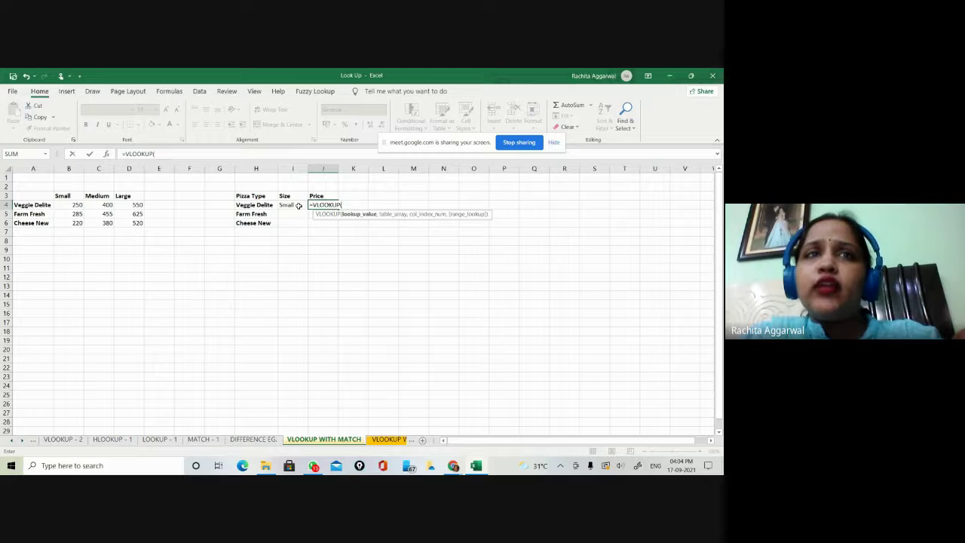
left_click(299, 206)
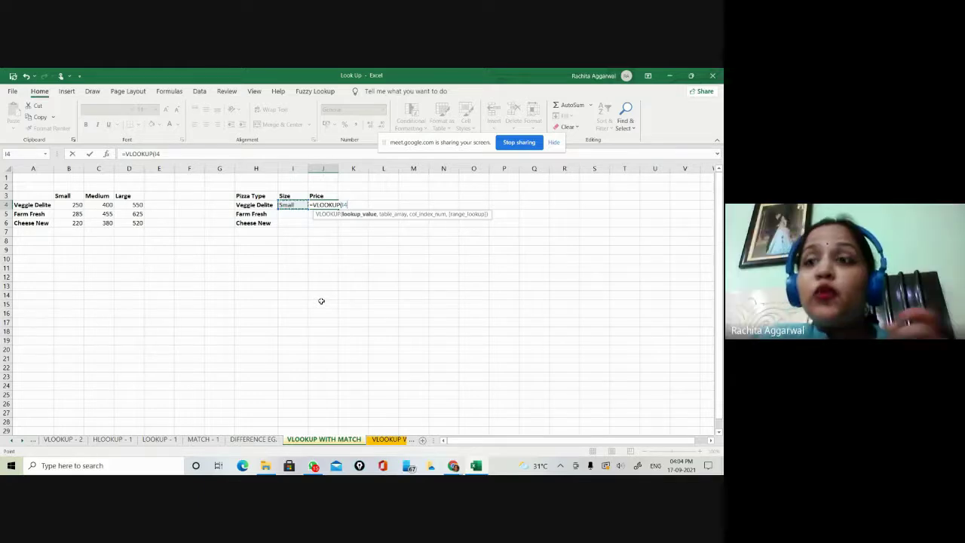
key("BackSpace")
key("BackSpace")
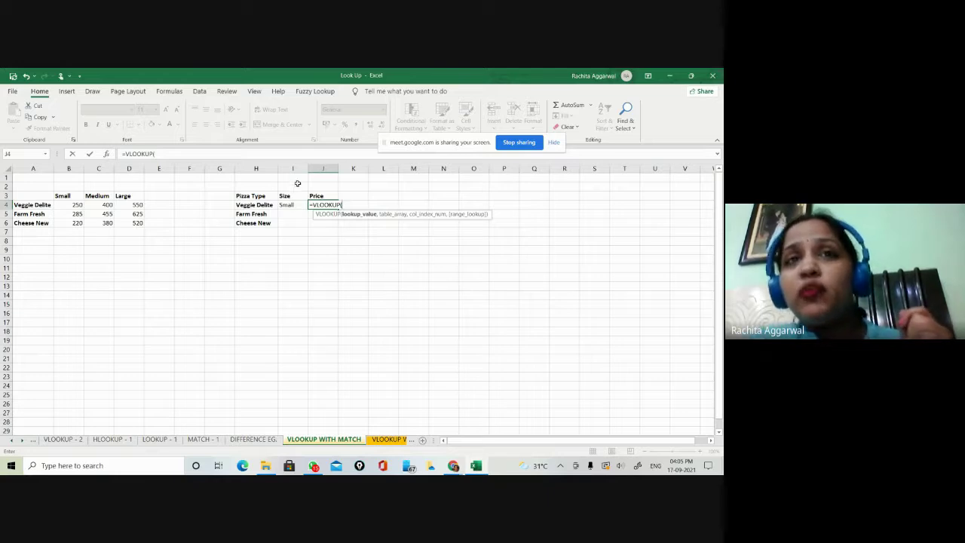
Step: Complete the VLOOKUP in J4 with H4 as lookup value, absolute range $A$3:$D$6, column index 2 and exact match 0
left_click(269, 205)
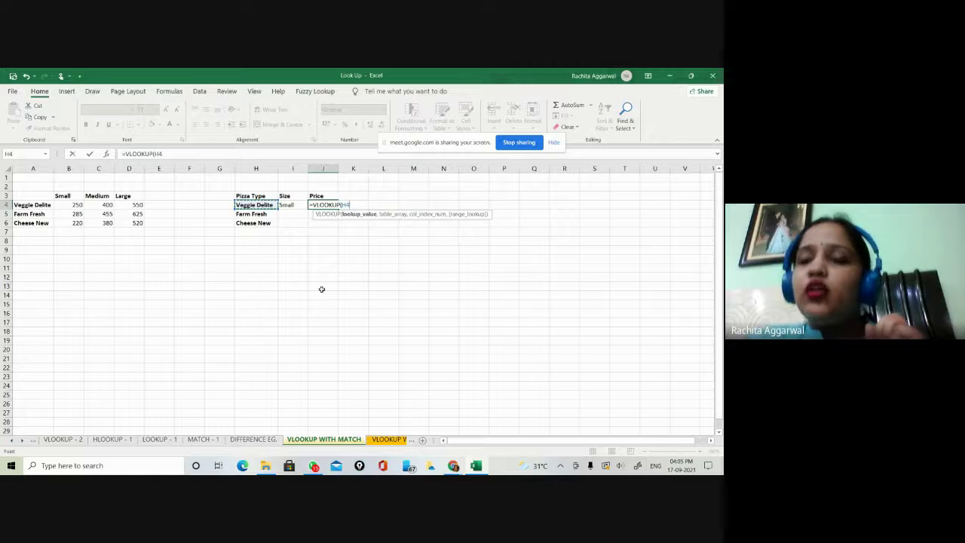
type(",")
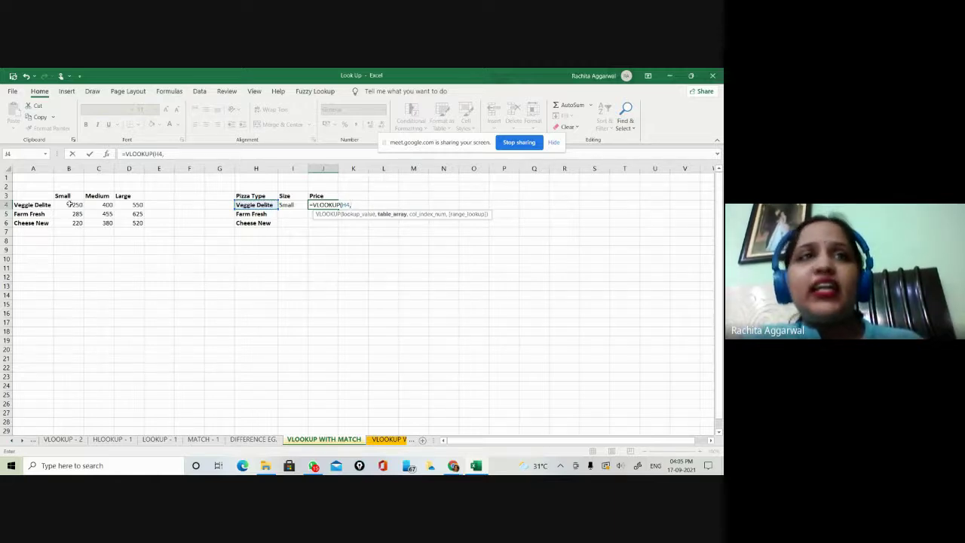
left_click_drag(38, 198, 130, 223)
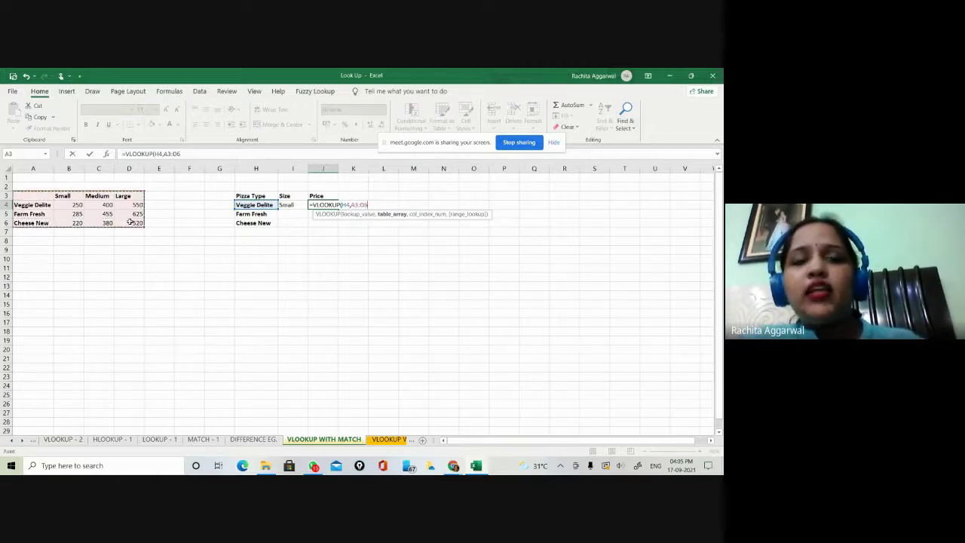
key("F4")
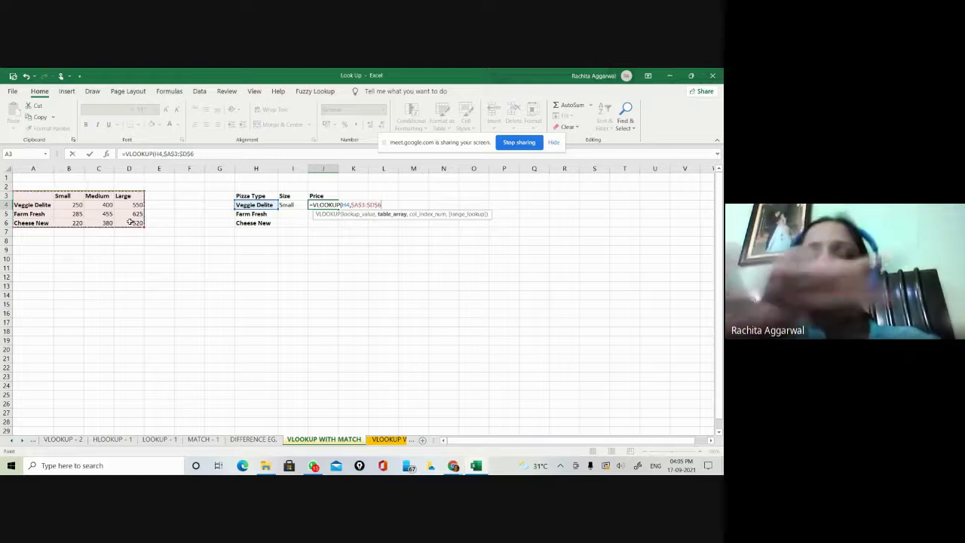
type(",")
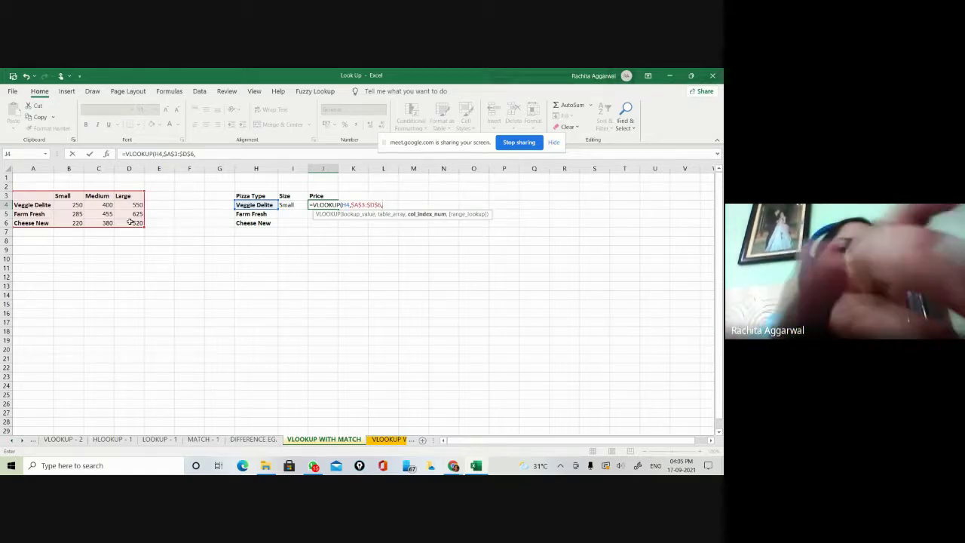
type("2")
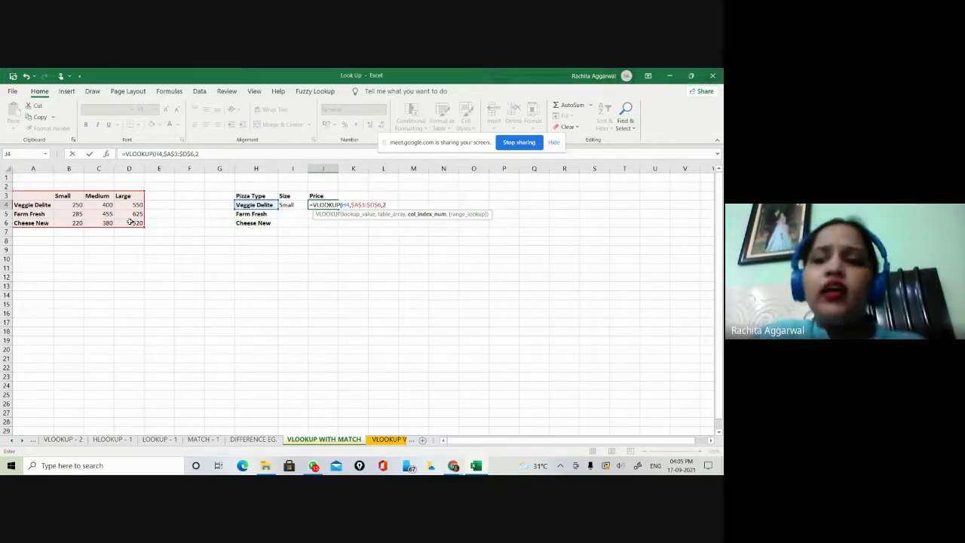
type(",0")
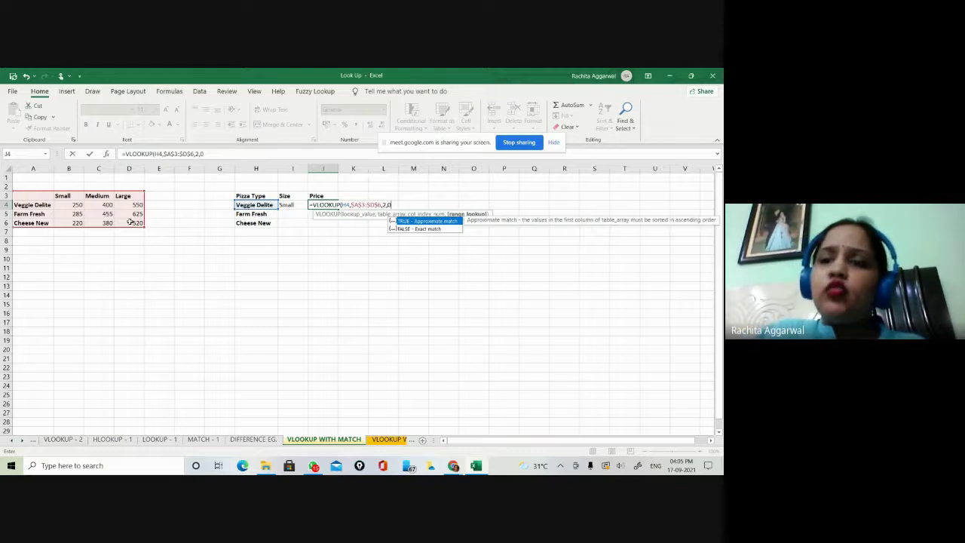
type(")")
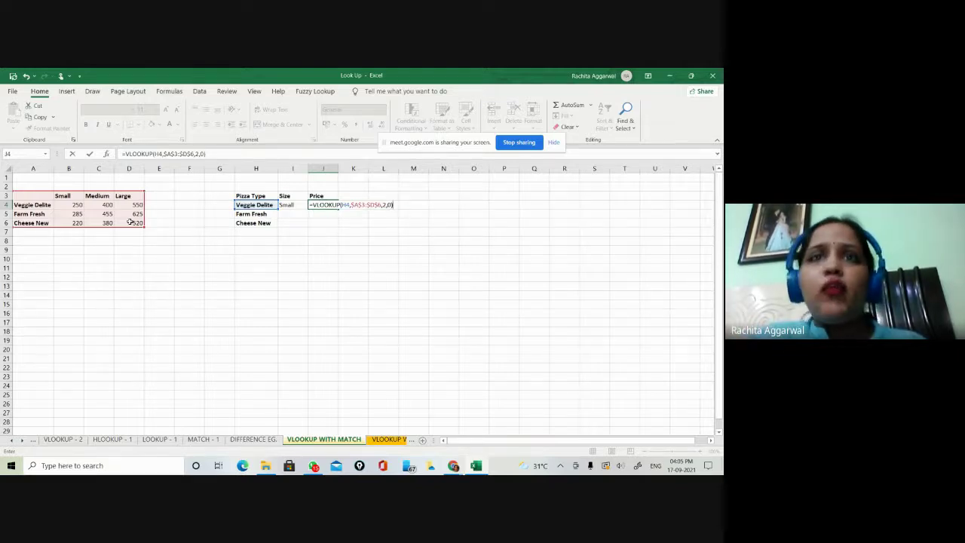
key("Return")
key("Up")
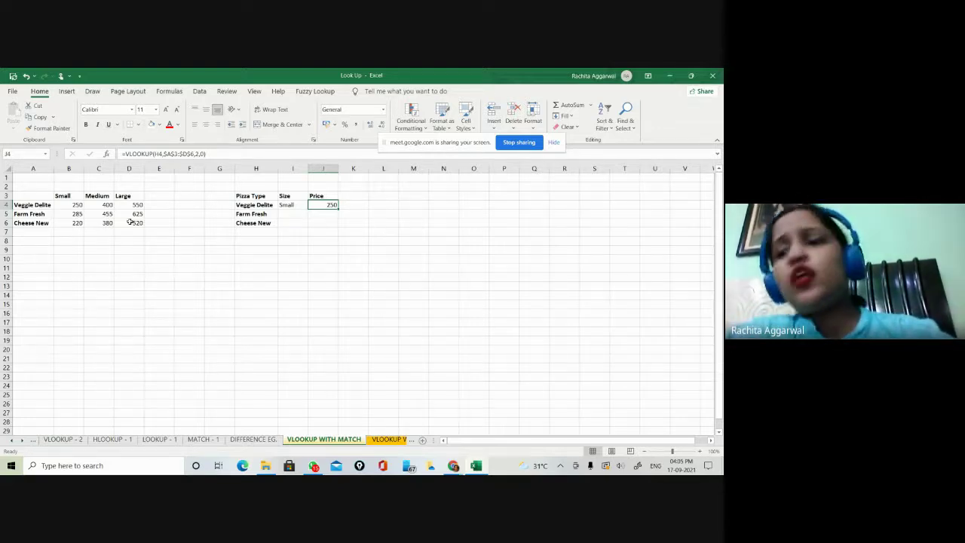
Step: Change the size for Veggie Delite in I4 to Medium
key("Left")
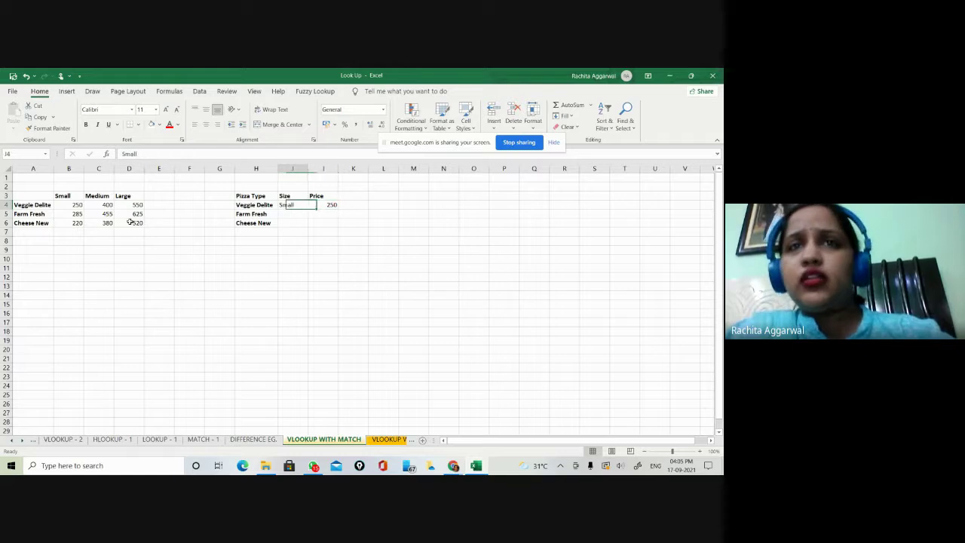
left_click(159, 124)
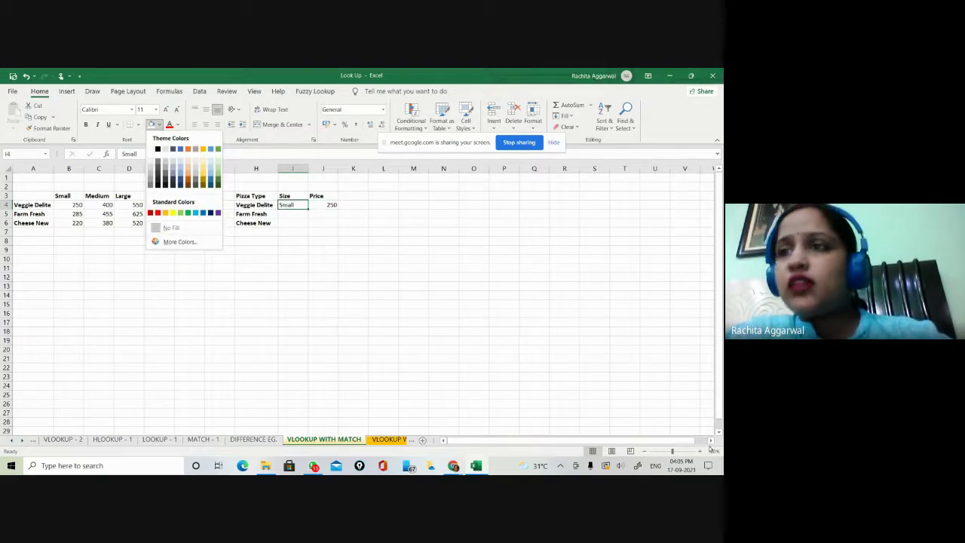
left_click(700, 452)
left_click(700, 451)
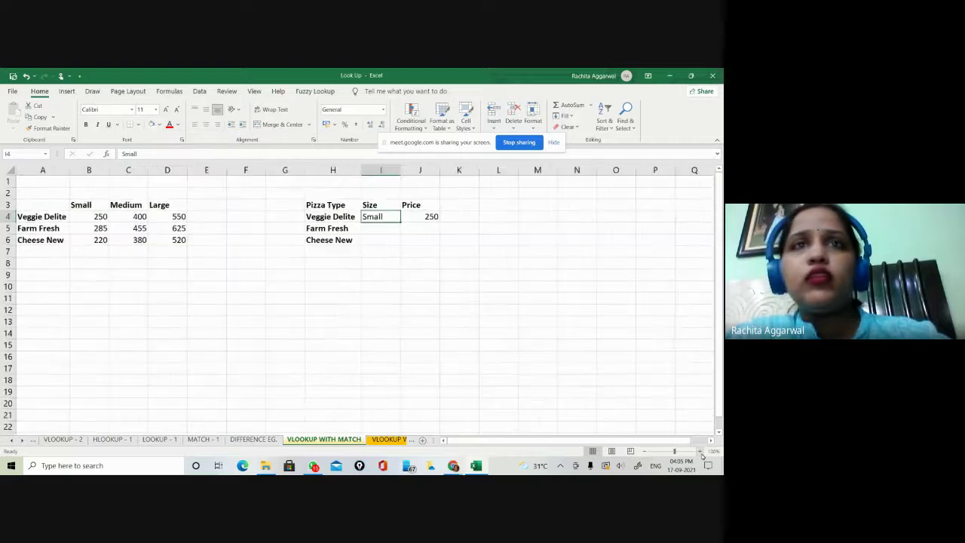
left_click(701, 452)
left_click(701, 452)
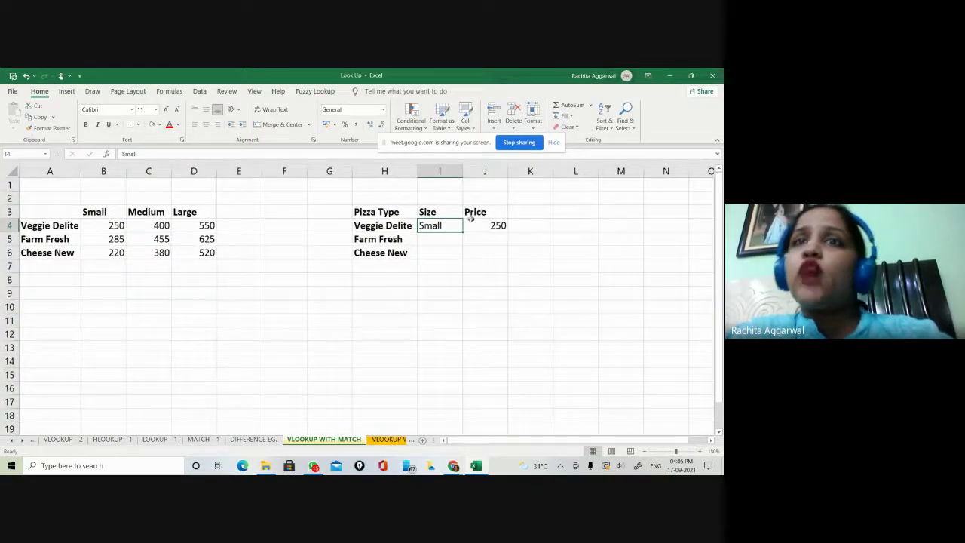
left_click(471, 277)
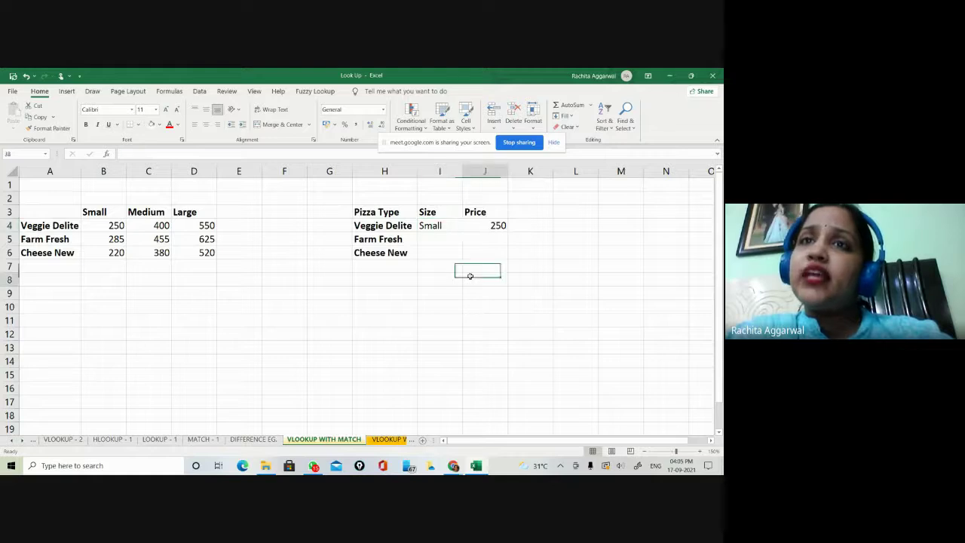
left_click(435, 229)
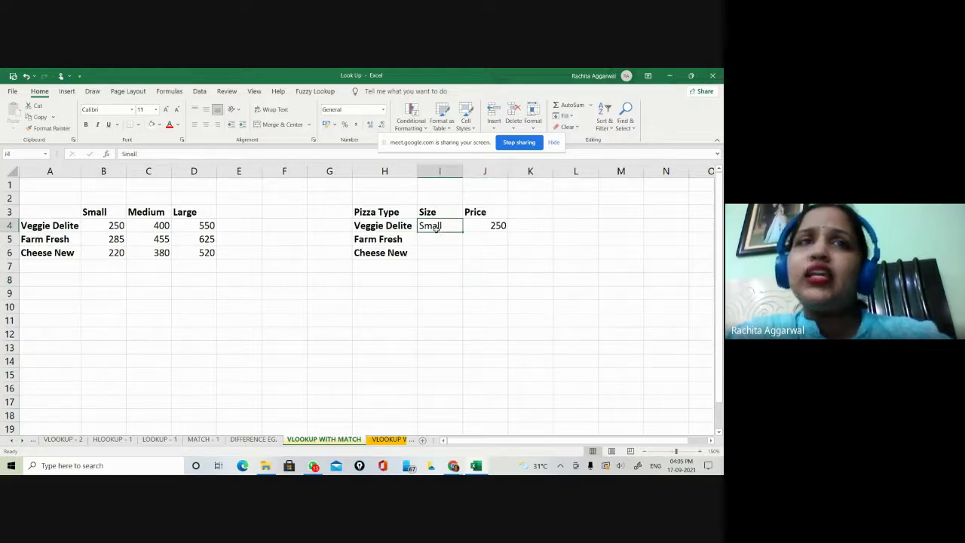
type("Medium")
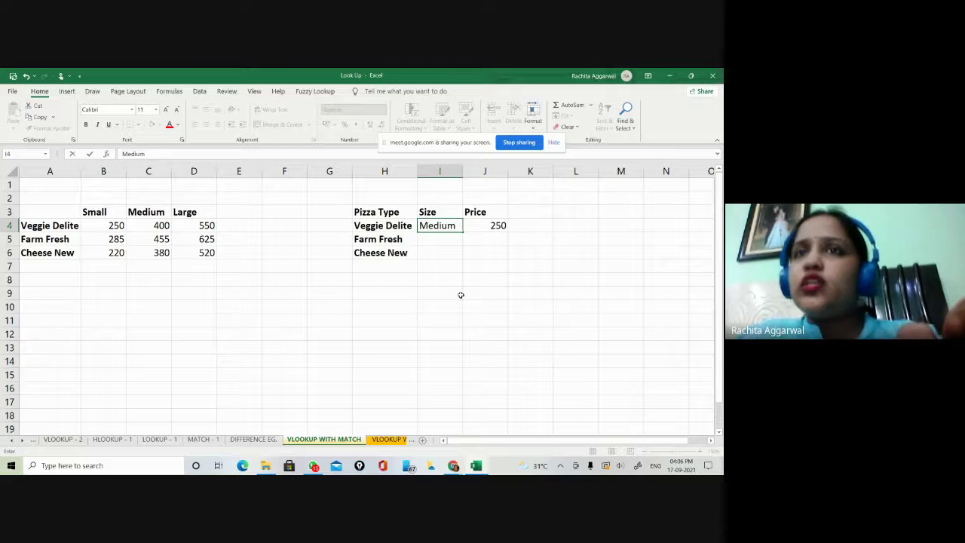
key("Return")
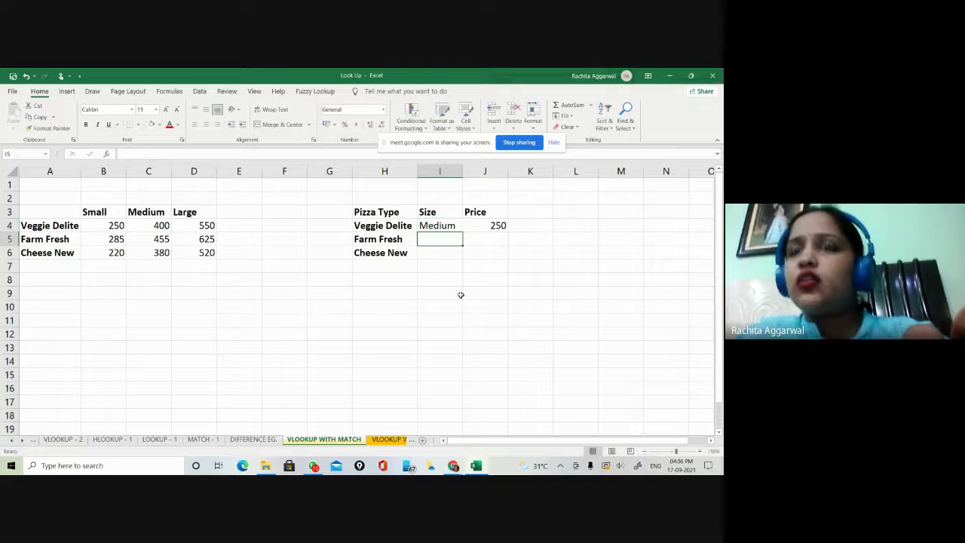
Step: Compare the Veggie Delite size with its price formula, and clear both the price in J4 and the size in I4
key("Up")
key("Right")
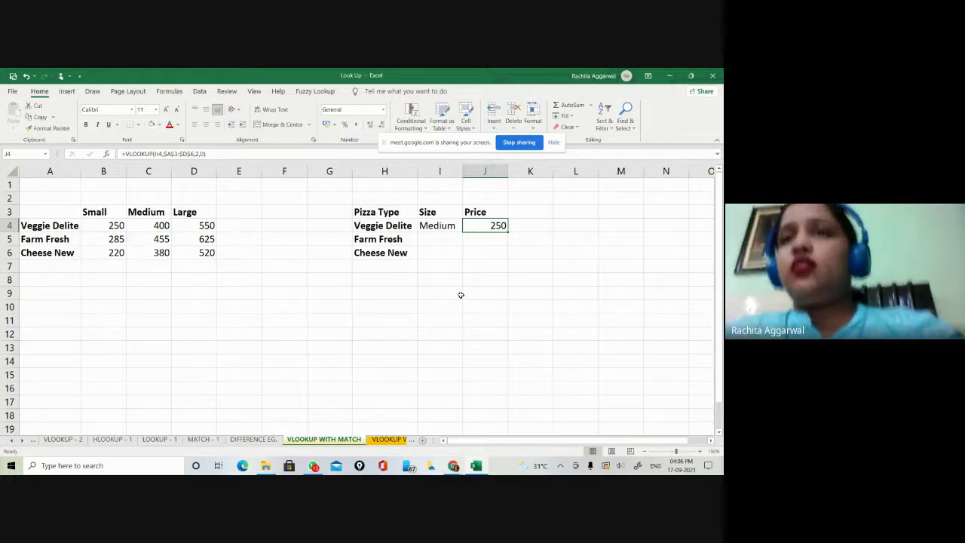
key("Left")
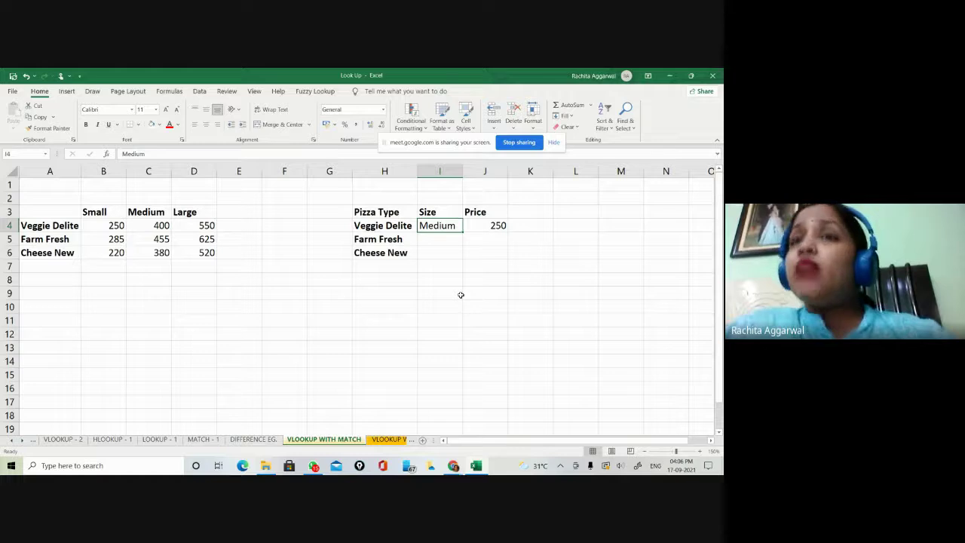
key("Right")
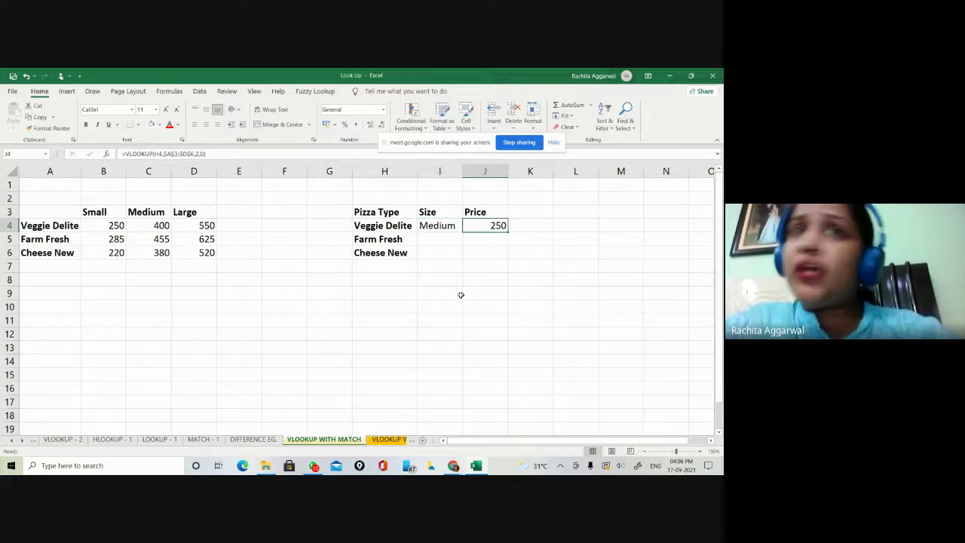
key("Left")
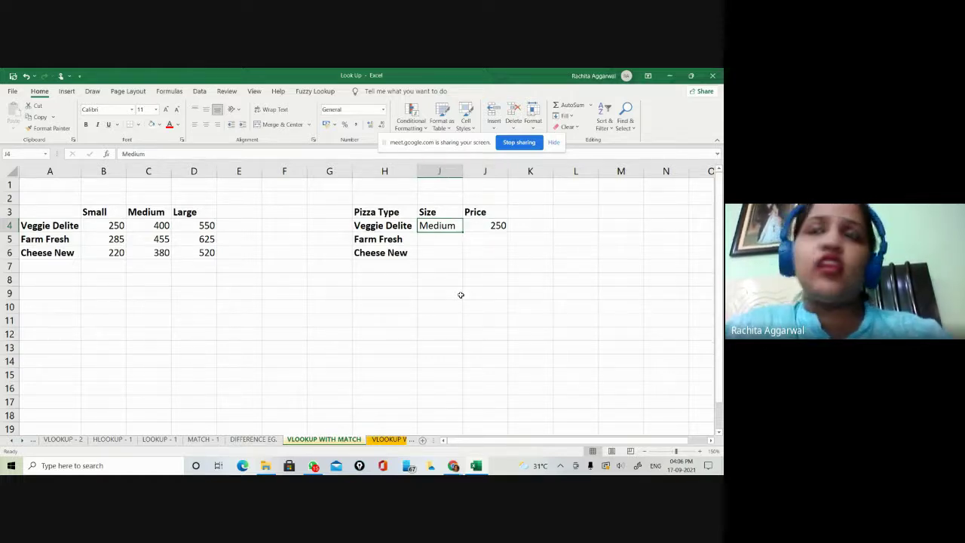
key("Right")
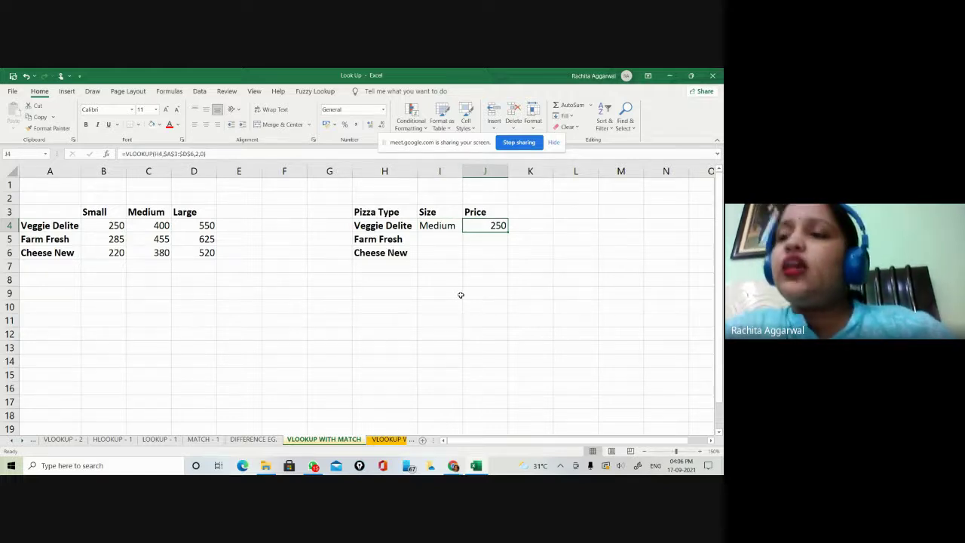
key("BackSpace")
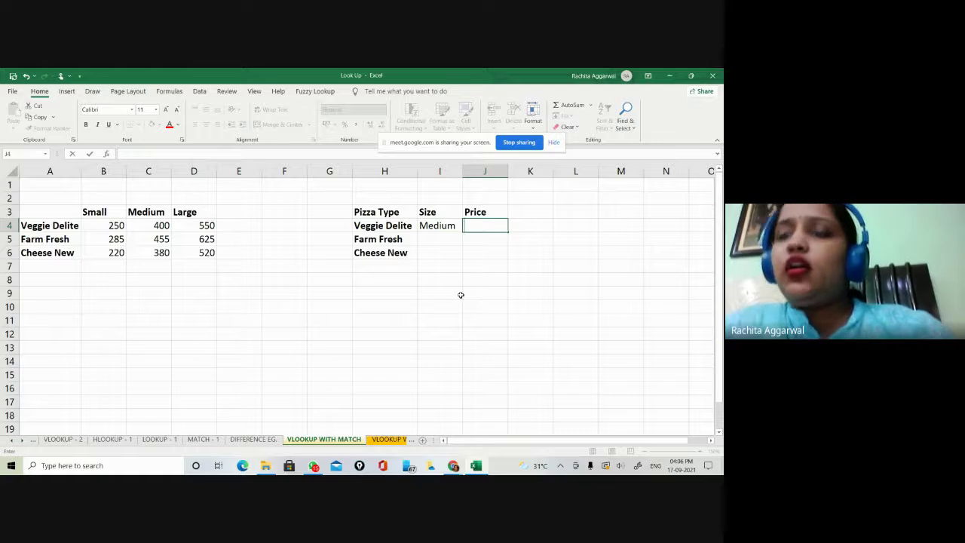
left_click(441, 228)
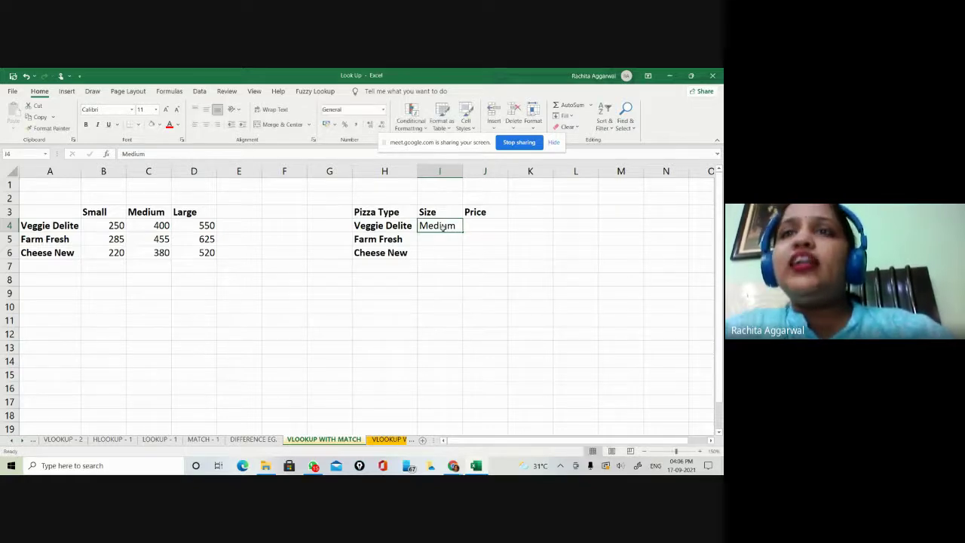
key("Delete")
left_click(491, 276)
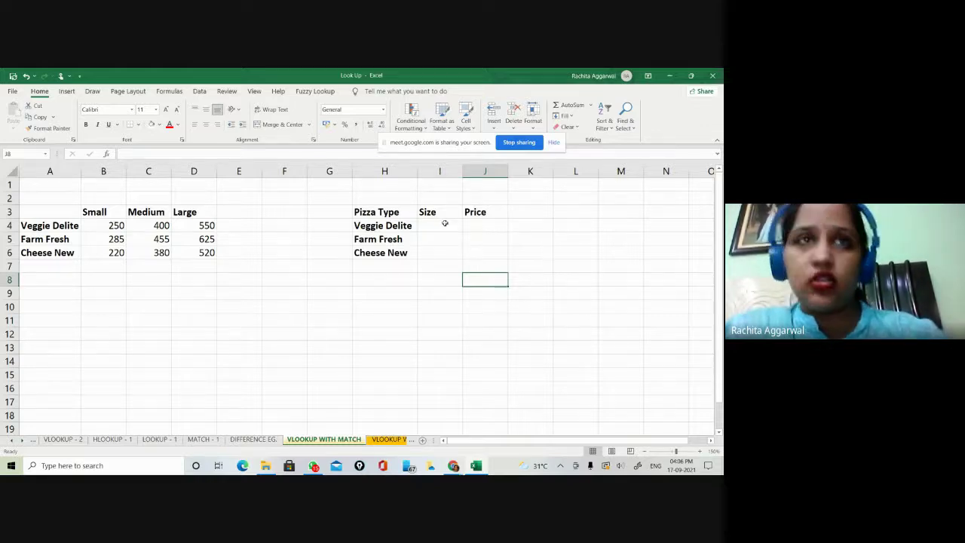
Step: Start a VLOOKUP in J4 for Veggie Delite with H4 as lookup value and absolute table range $A$3:$D$6
left_click(474, 228)
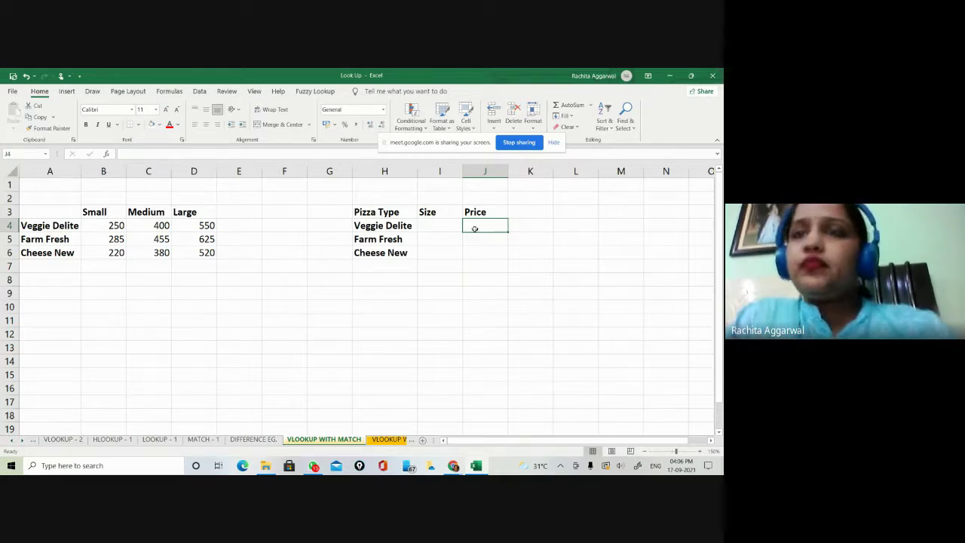
type("=")
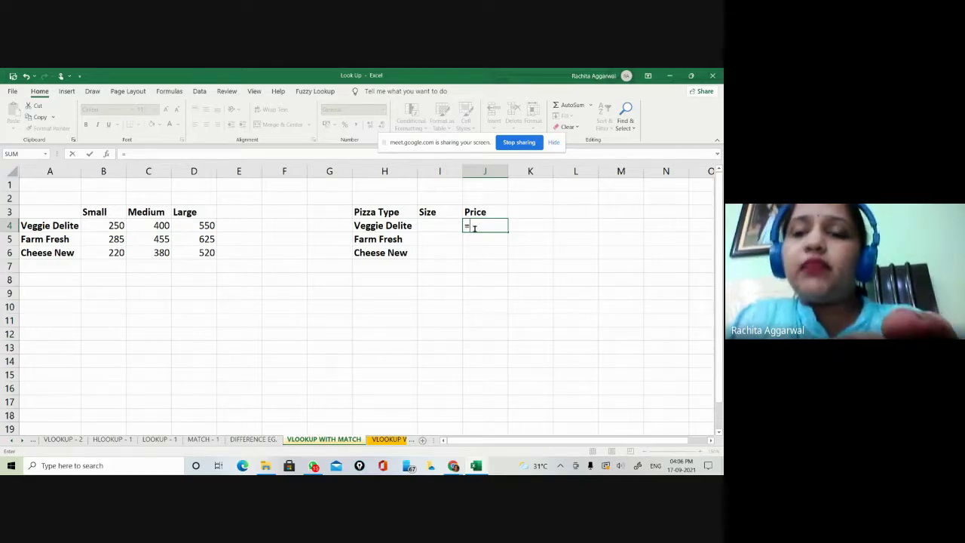
type("VL")
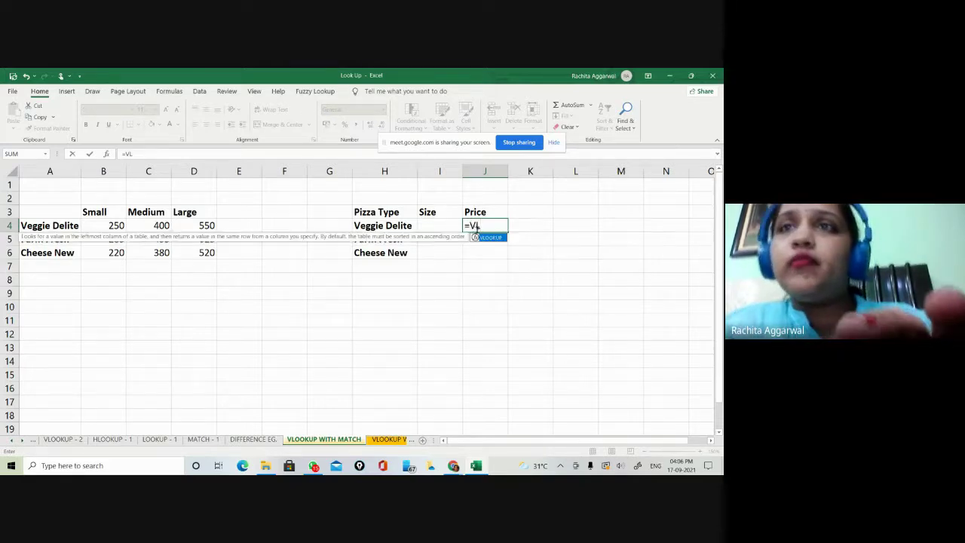
double_click(486, 238)
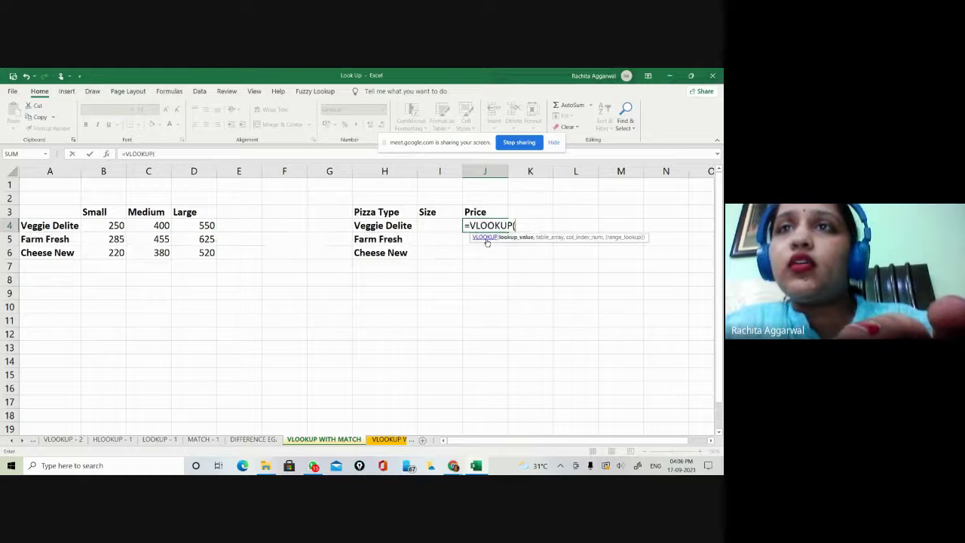
left_click(401, 228)
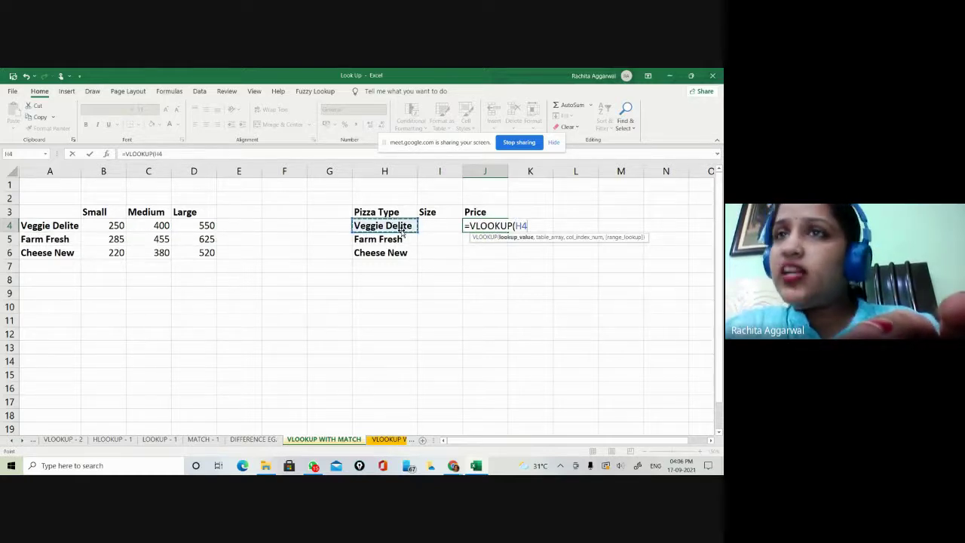
type(",,")
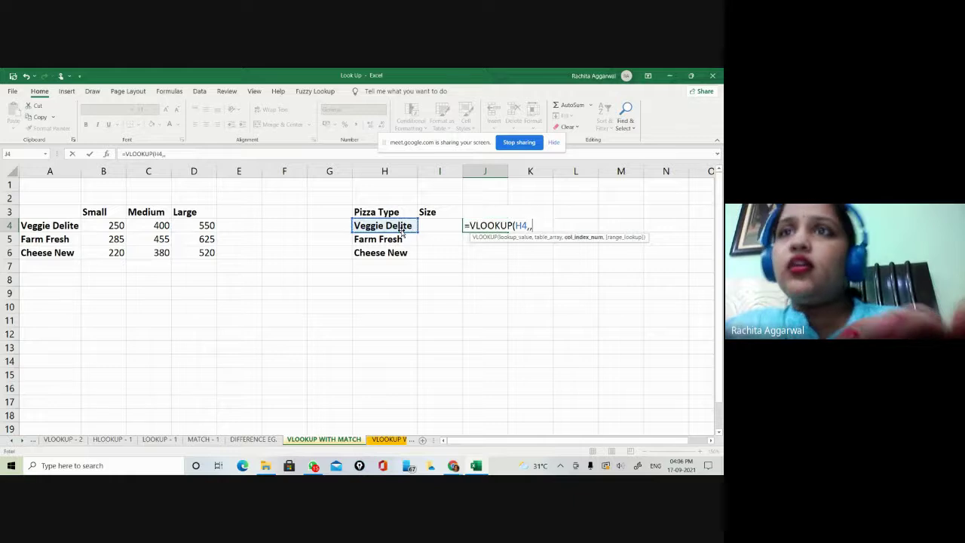
left_click_drag(54, 211, 181, 254)
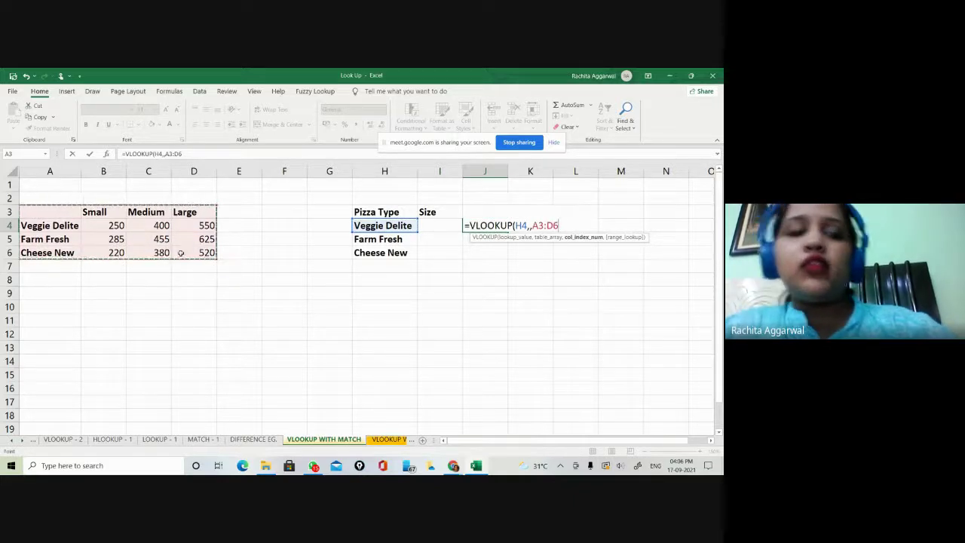
key("F4")
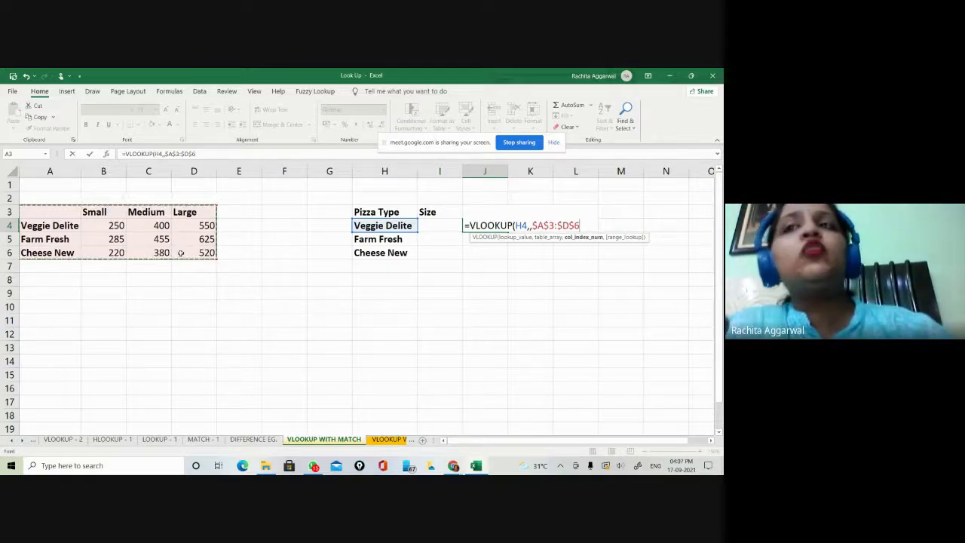
type(",")
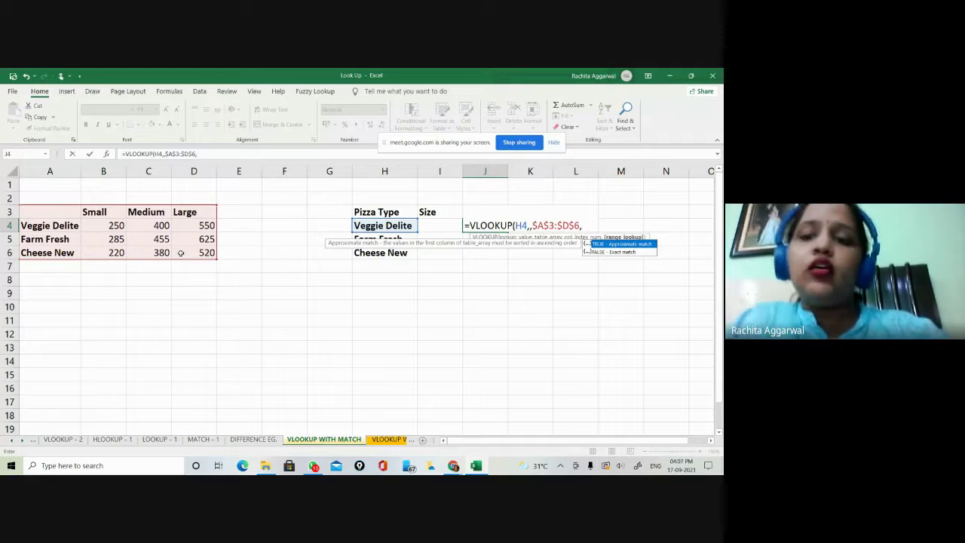
type("M")
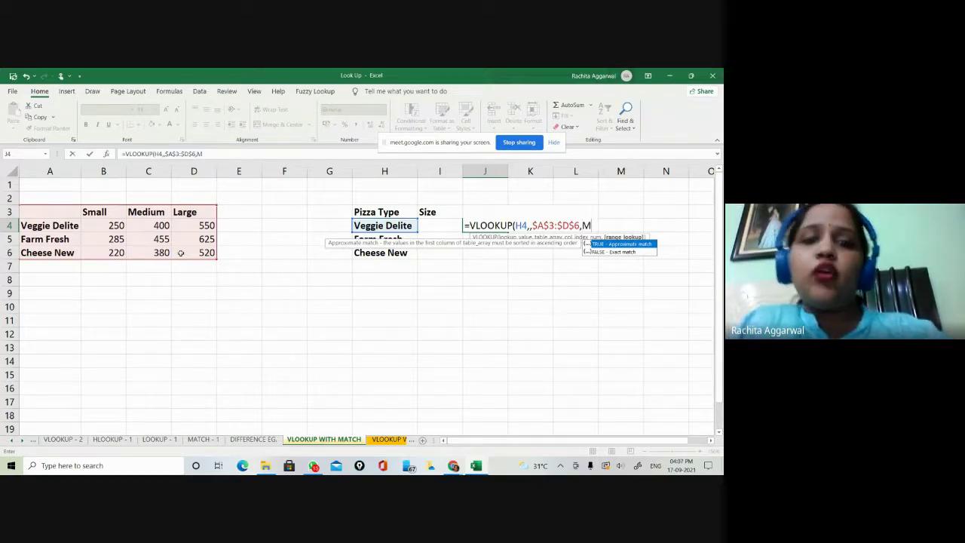
type("AT")
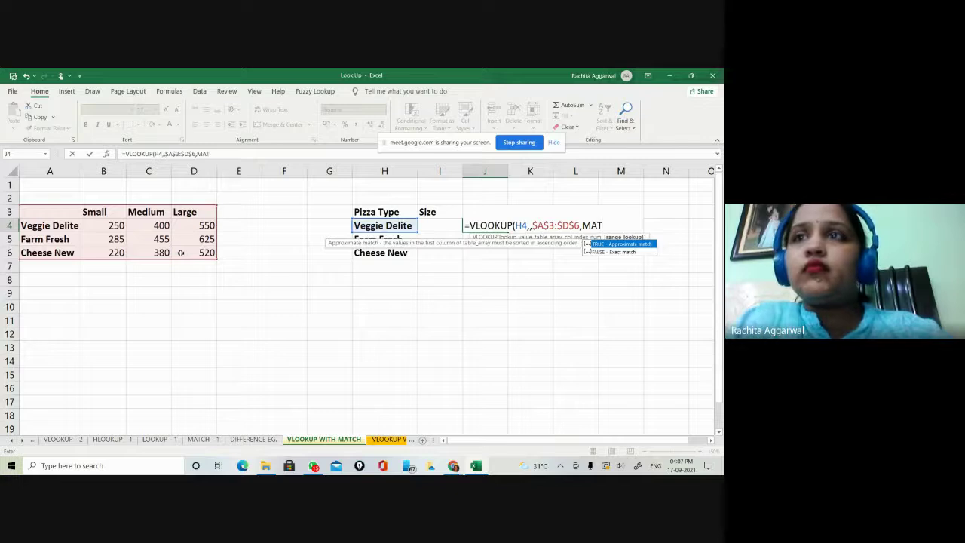
key("BackSpace")
key("BackSpace")
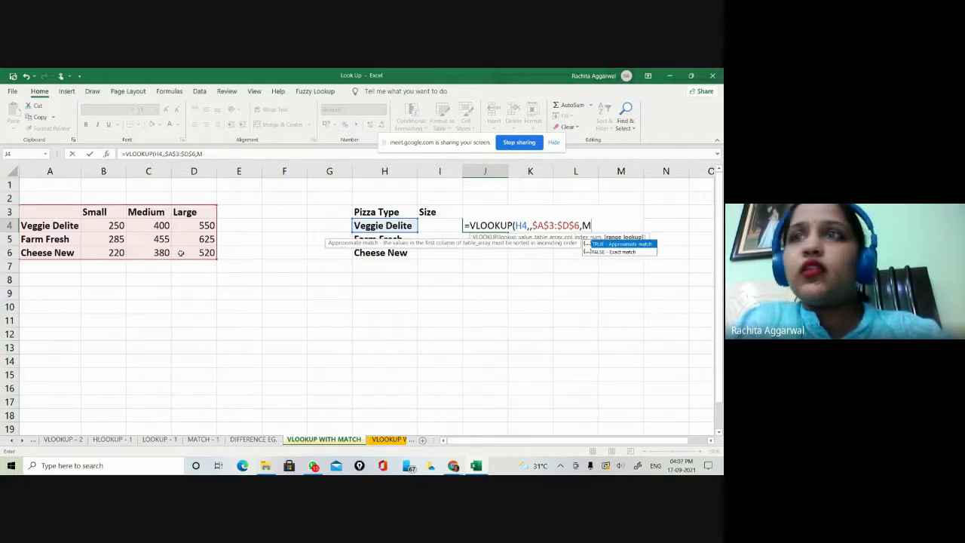
key("BackSpace")
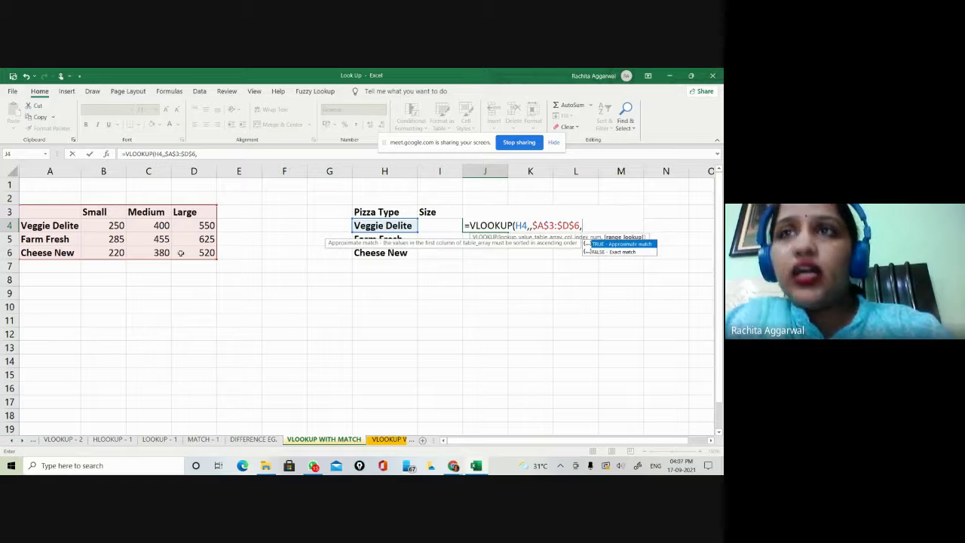
Step: Nest MATCH(I4,$A$3:$D$3,0) as the column index in the J4 formula and close the VLOOKUP with exact match 0
type("match")
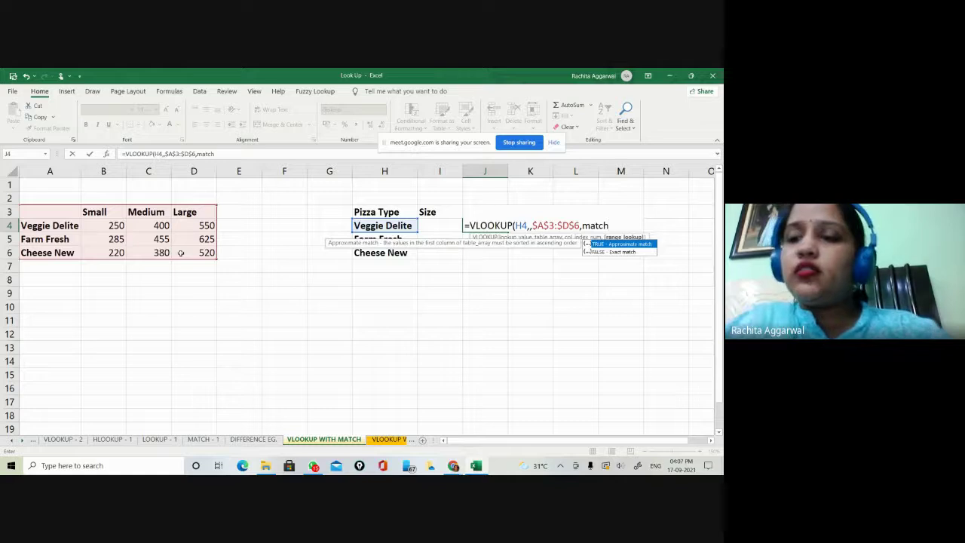
type("(")
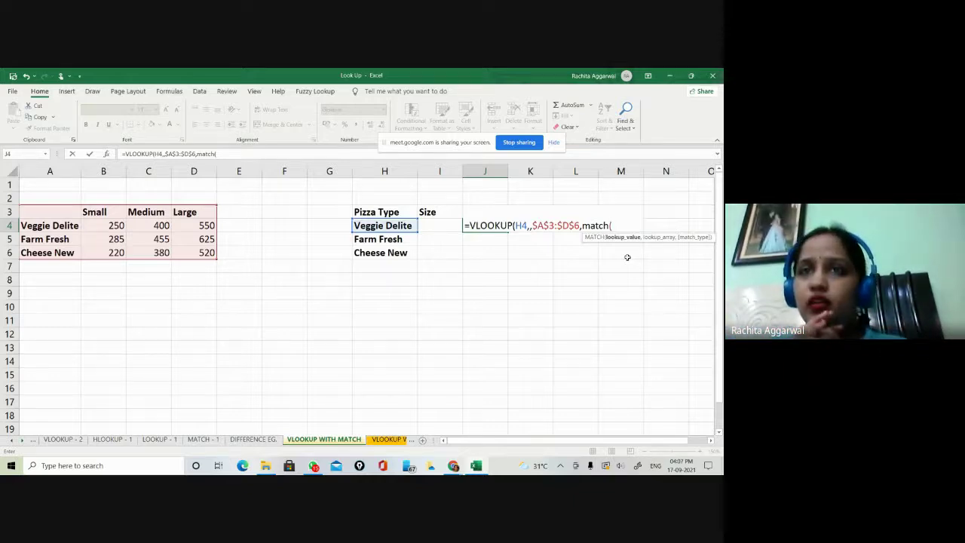
left_click(451, 227)
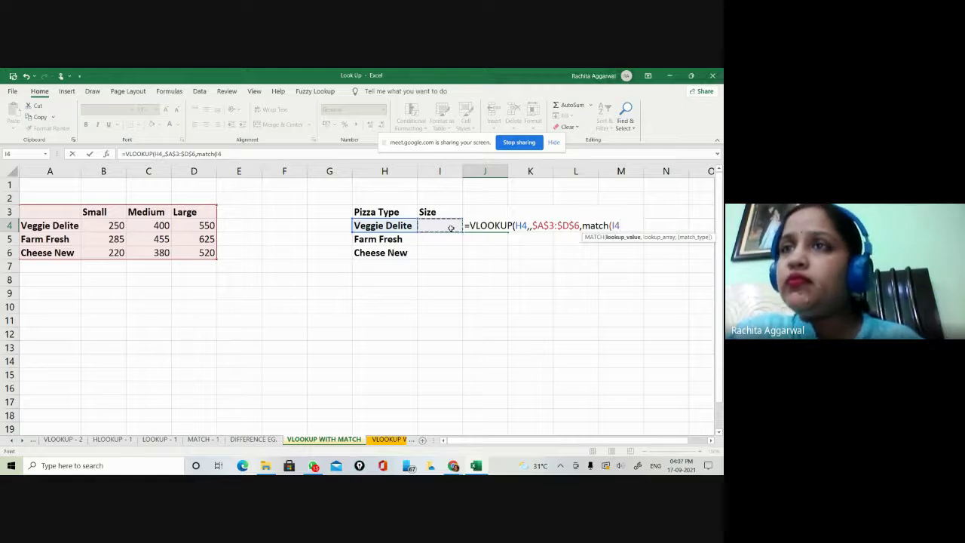
type(",")
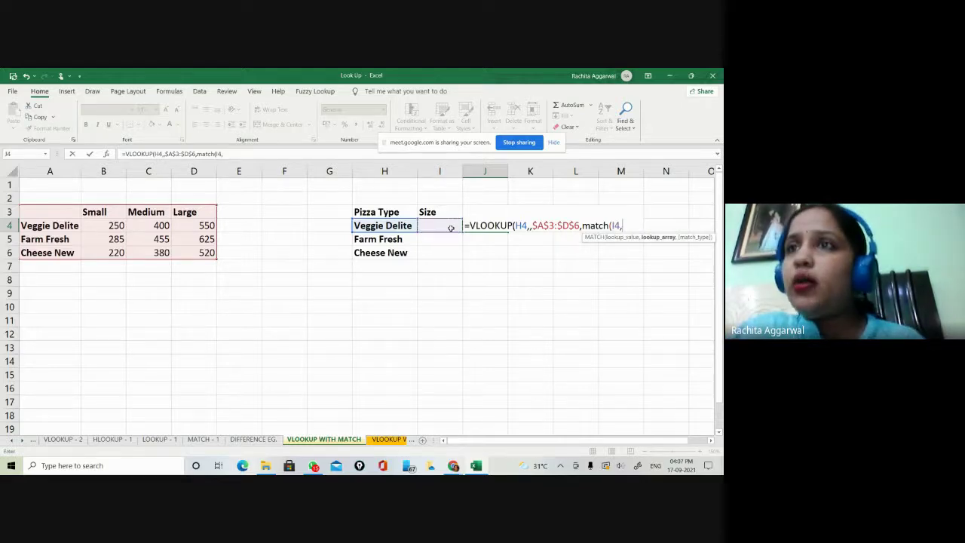
left_click_drag(55, 211, 186, 214)
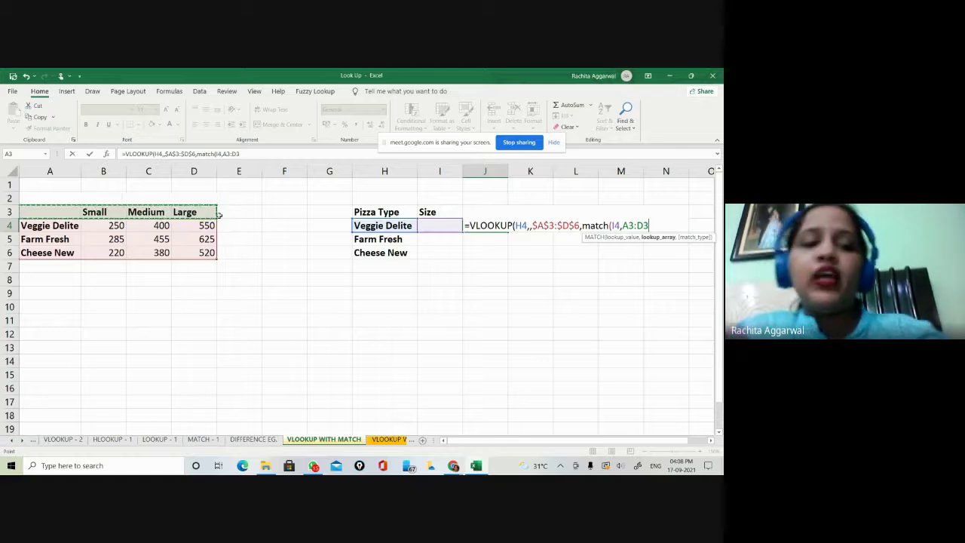
key("F4")
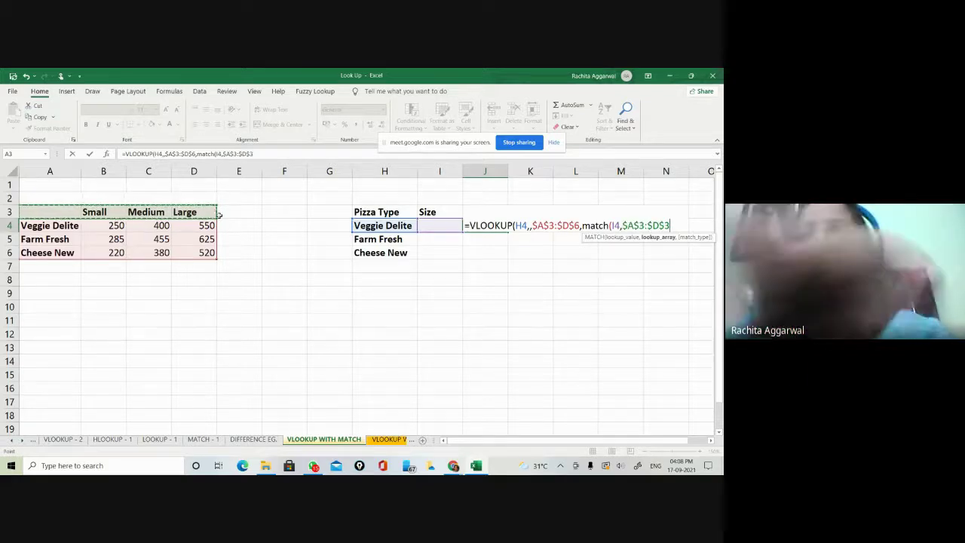
type(",")
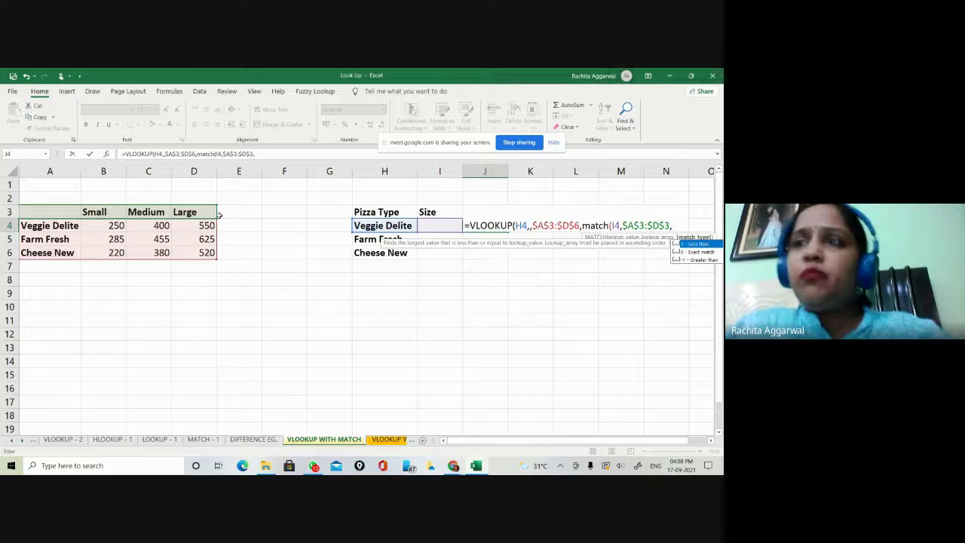
type("0")
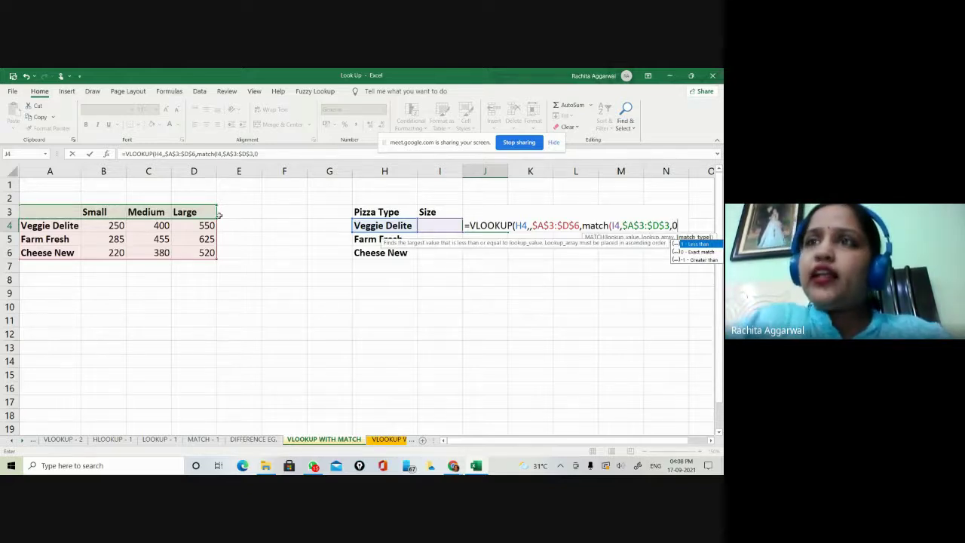
type("),")
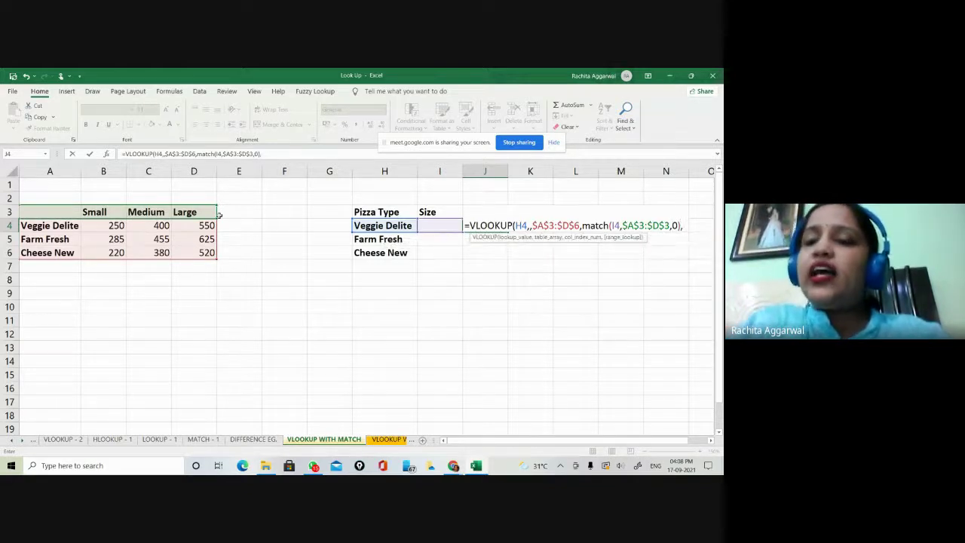
type("0")
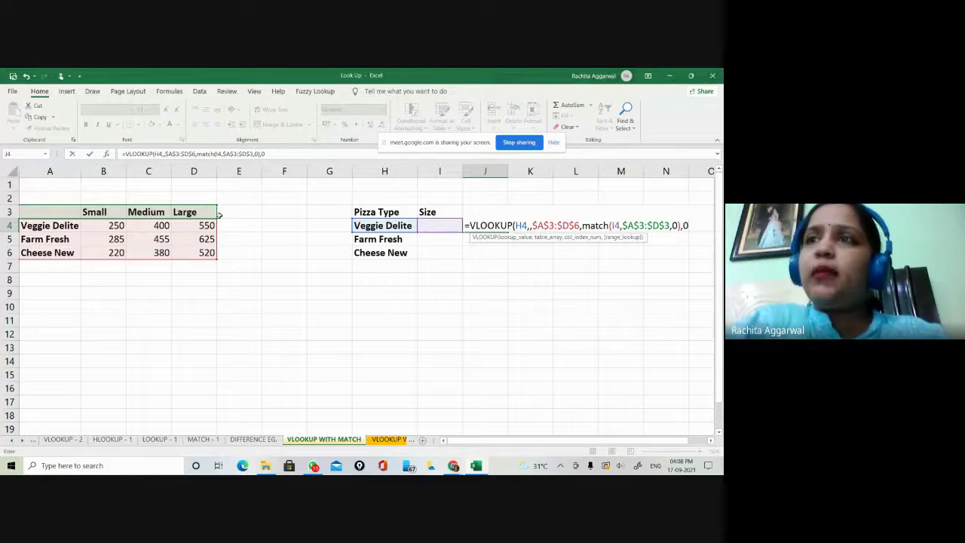
type(")")
key("Return")
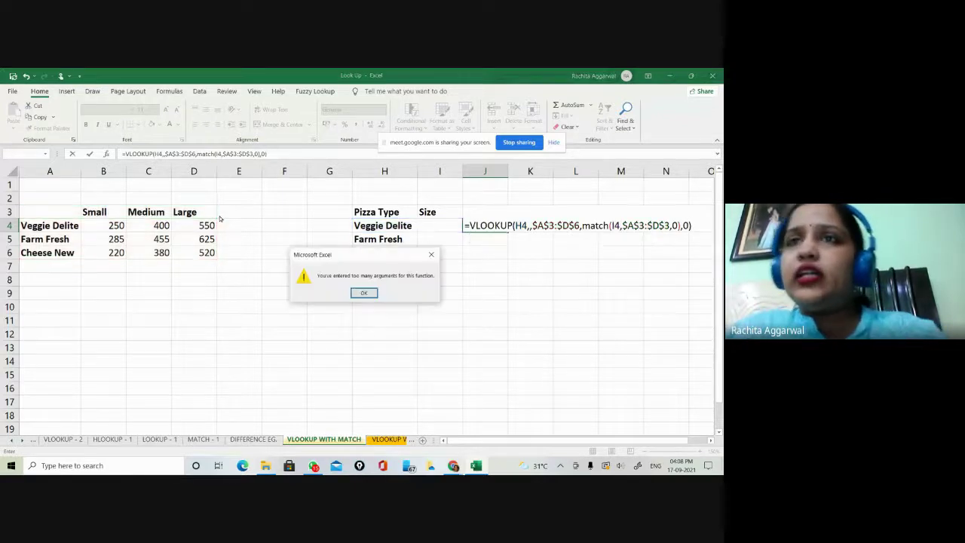
Step: Remove the extra comma after H4 in the J4 price formula and enter it
left_click(364, 292)
key("Right")
key("Right")
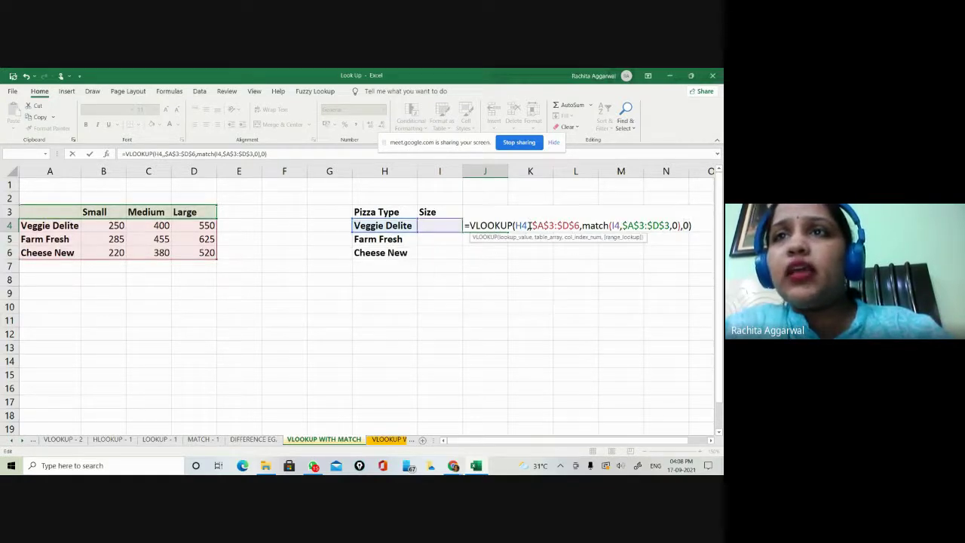
key("BackSpace")
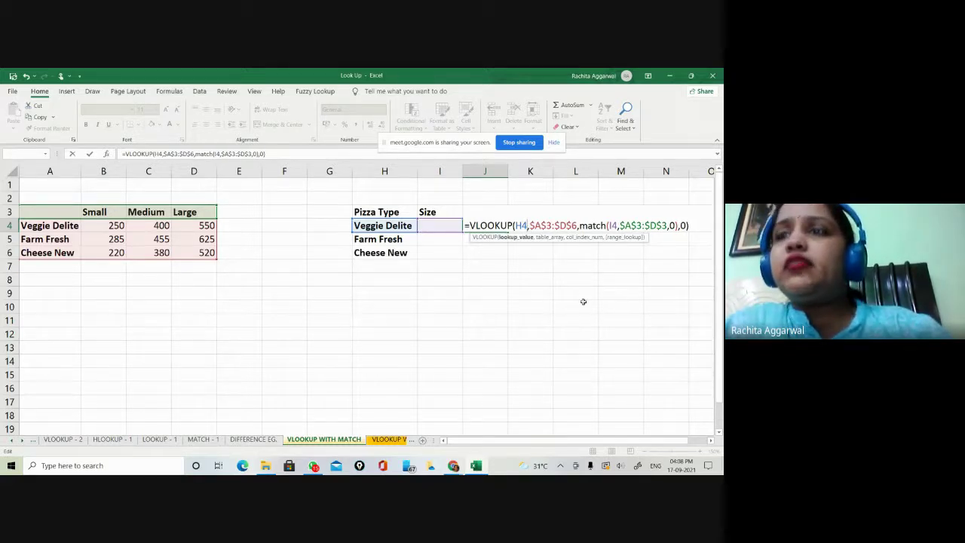
key("Return")
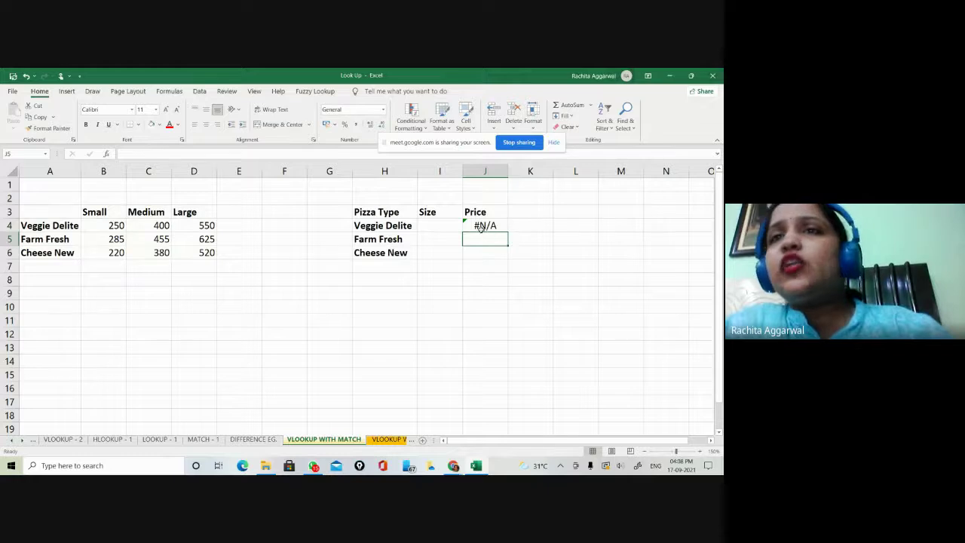
Step: Enter Small as the Veggie Delite size in I4
left_click(438, 228)
type("Small")
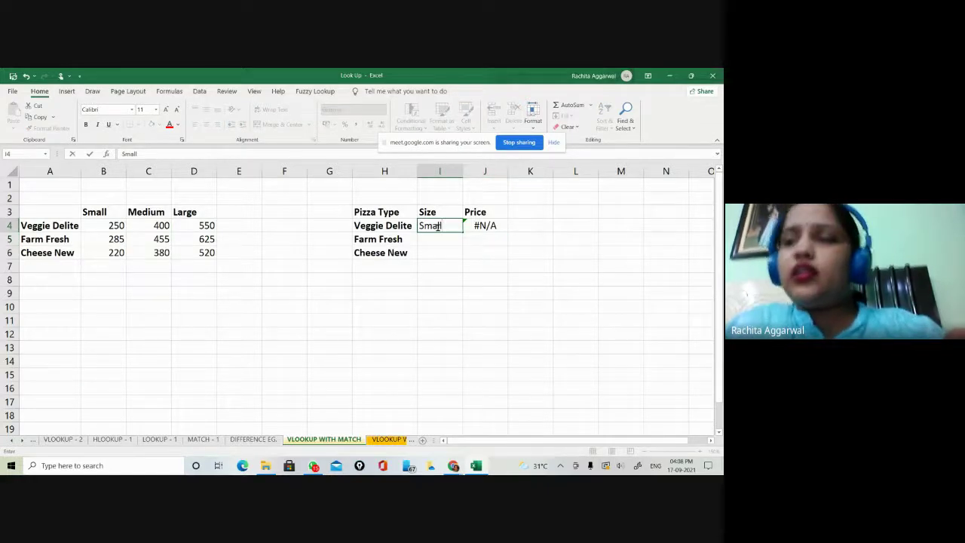
key("Return")
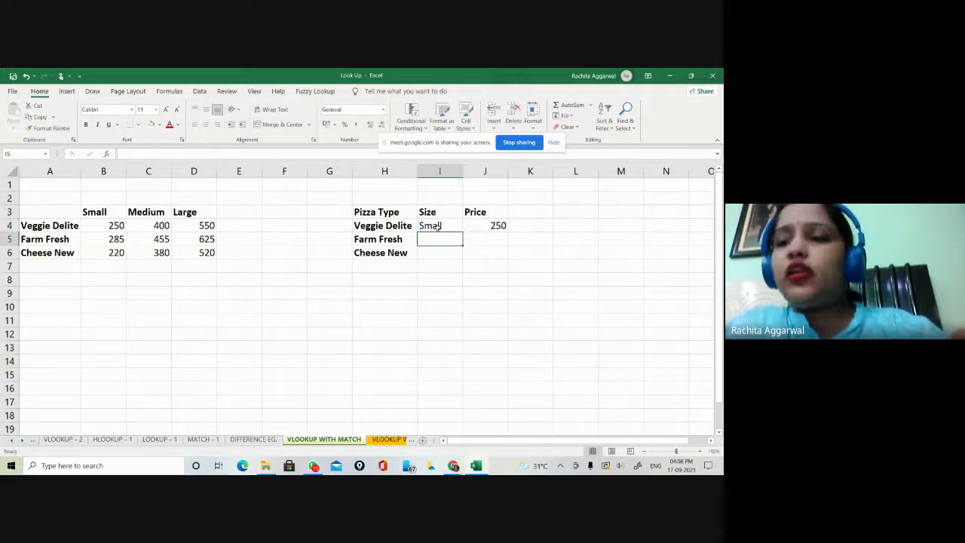
Step: Change the Veggie Delite size in I4 to Large and check the price formula in J4
left_click(437, 227)
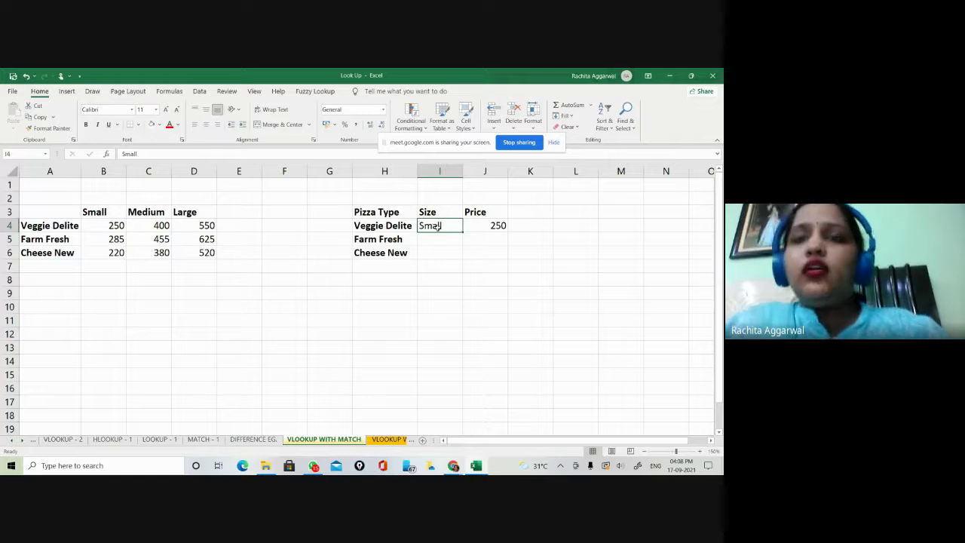
type("Large")
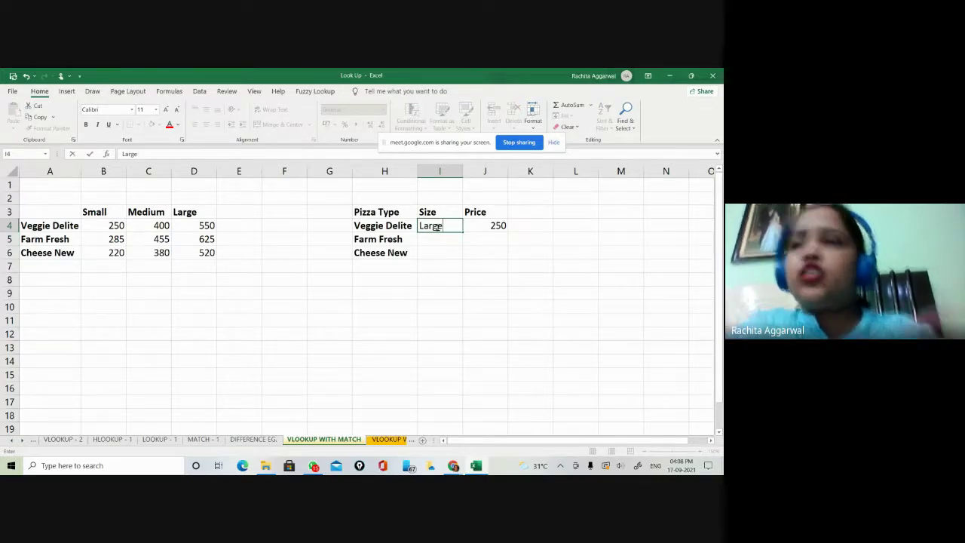
key("Return")
key("Up")
key("Right")
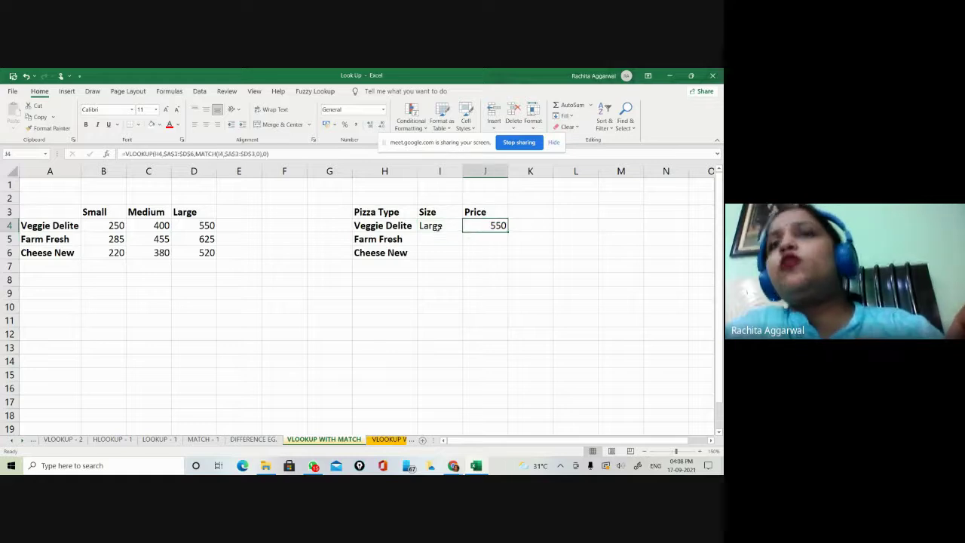
key("Left")
key("Right")
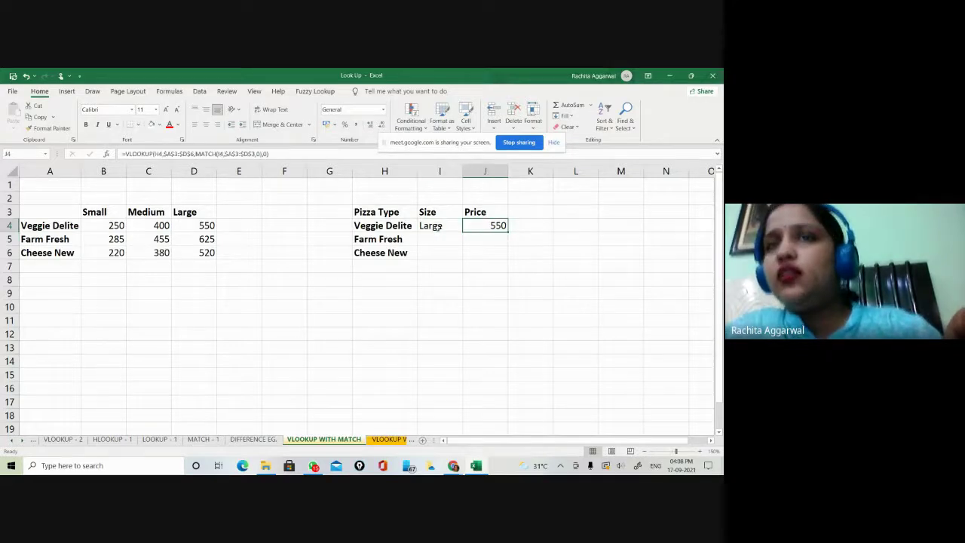
key("Left")
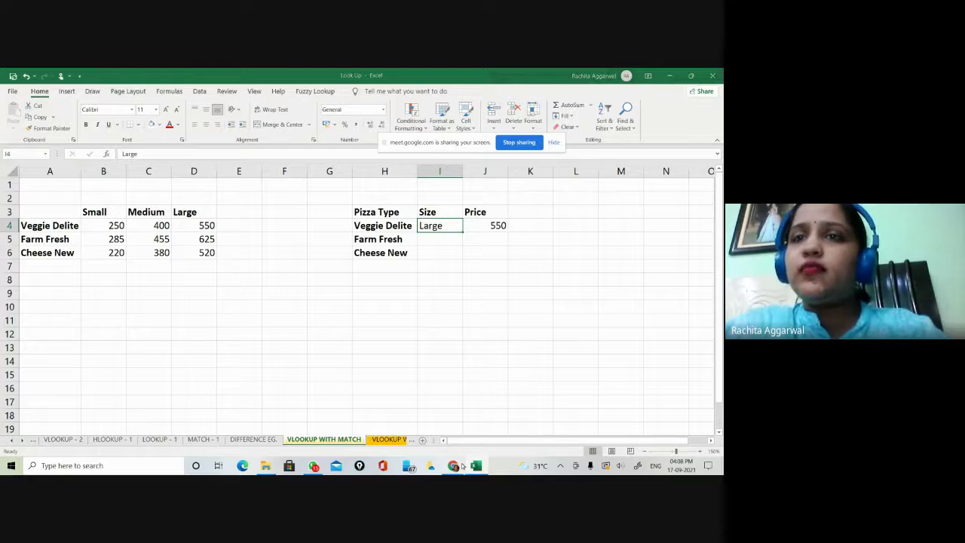
Step: Switch to the Google Meet call in Chrome
mouse_move(463, 465)
left_click(401, 423)
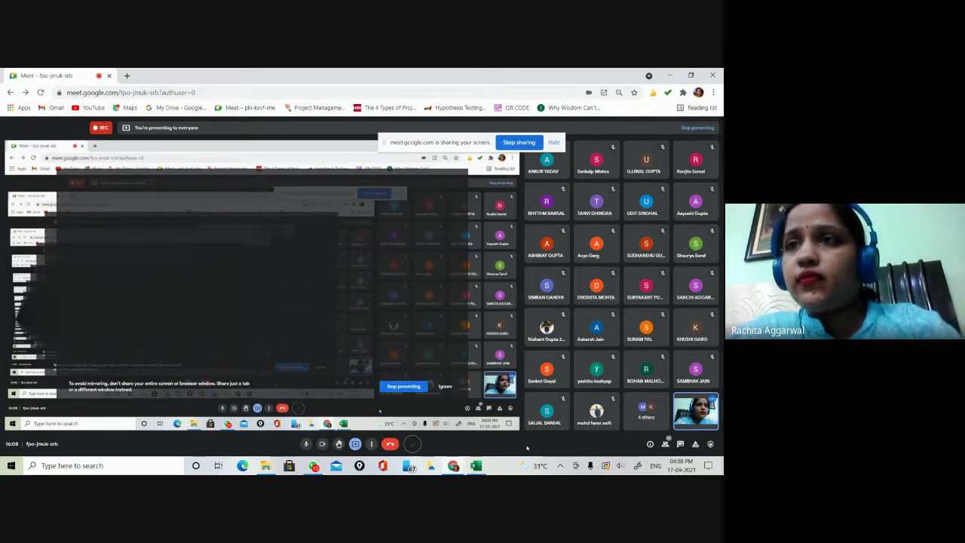
Step: Switch back to the Excel workbook and enter the sizes Medium for Farm Fresh in I5 and Small for Cheese New in I6
key("alt+Tab")
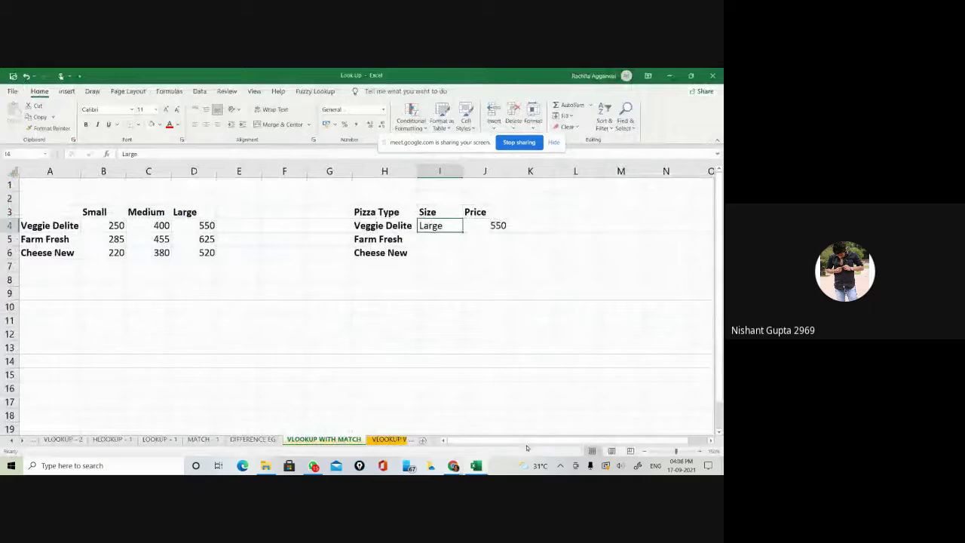
left_click(455, 240)
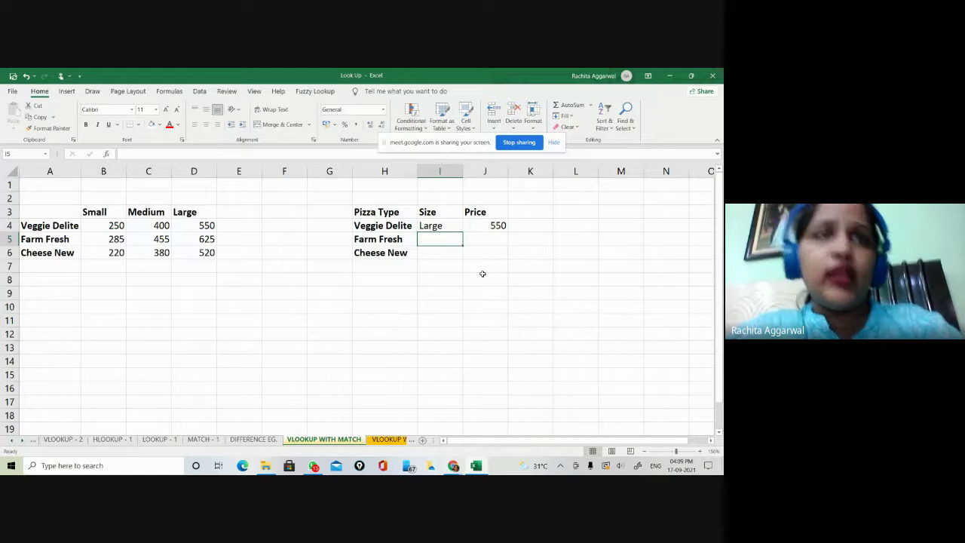
type("Medium")
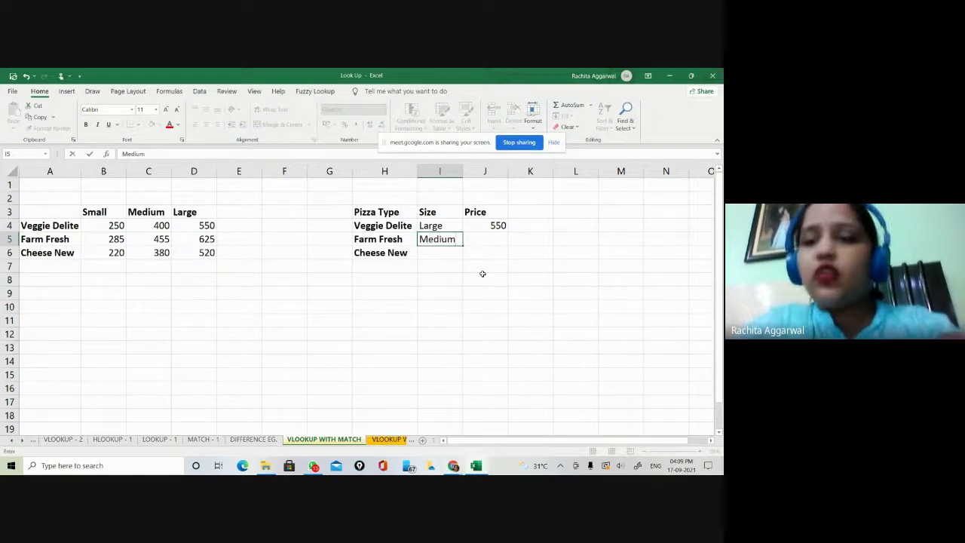
key("Return")
type("Small")
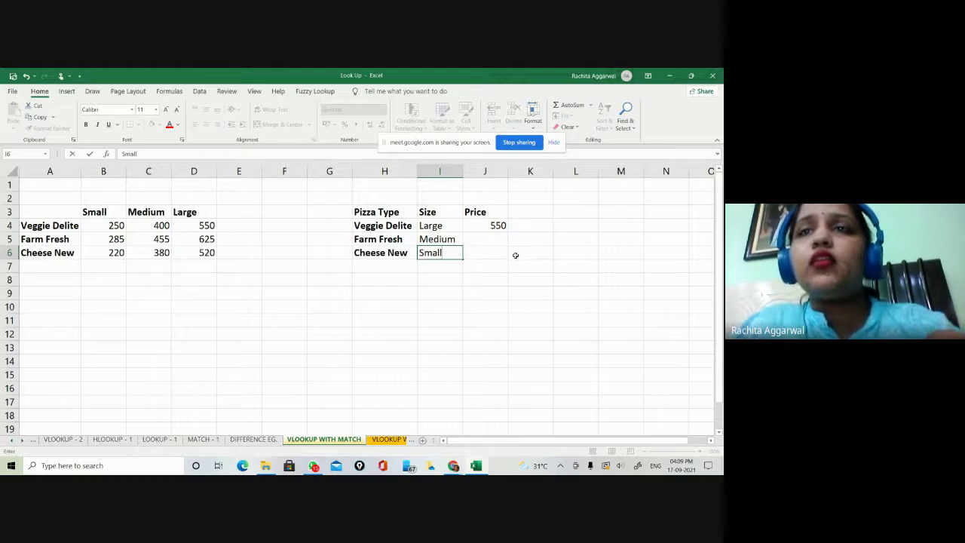
left_click(514, 253)
Step: Start a VLOOKUP formula in J5 with H5 as the lookup value and the absolute range $A$3:$D$6 as the table array
left_click(494, 240)
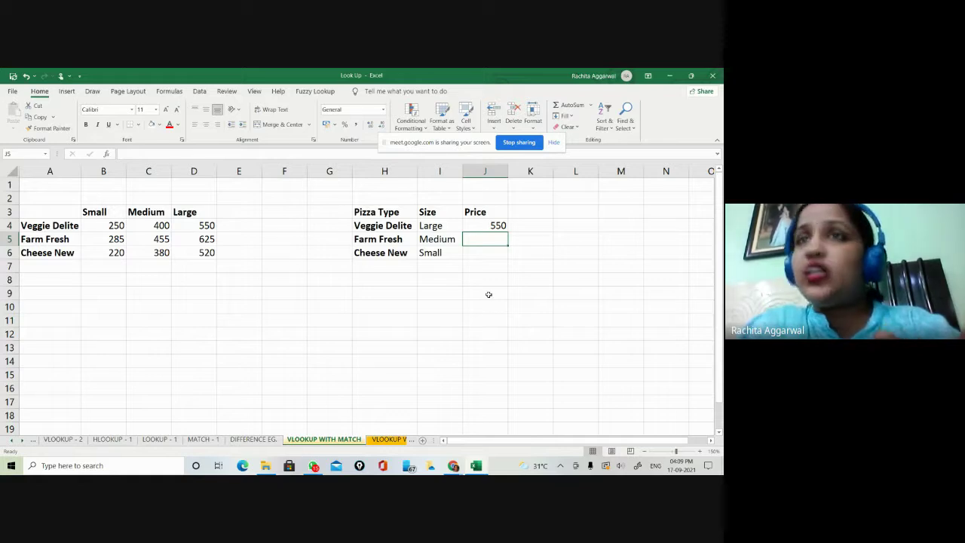
left_click(211, 443)
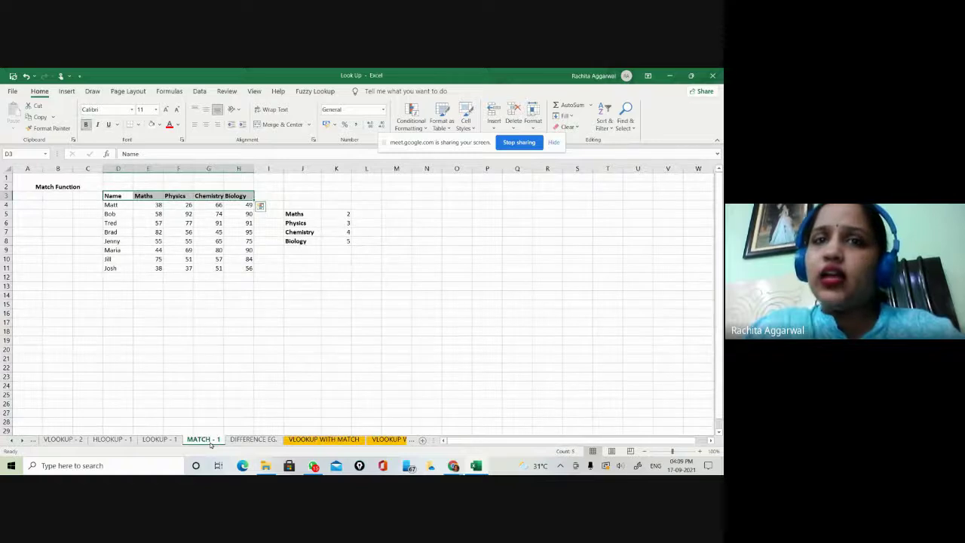
left_click(323, 440)
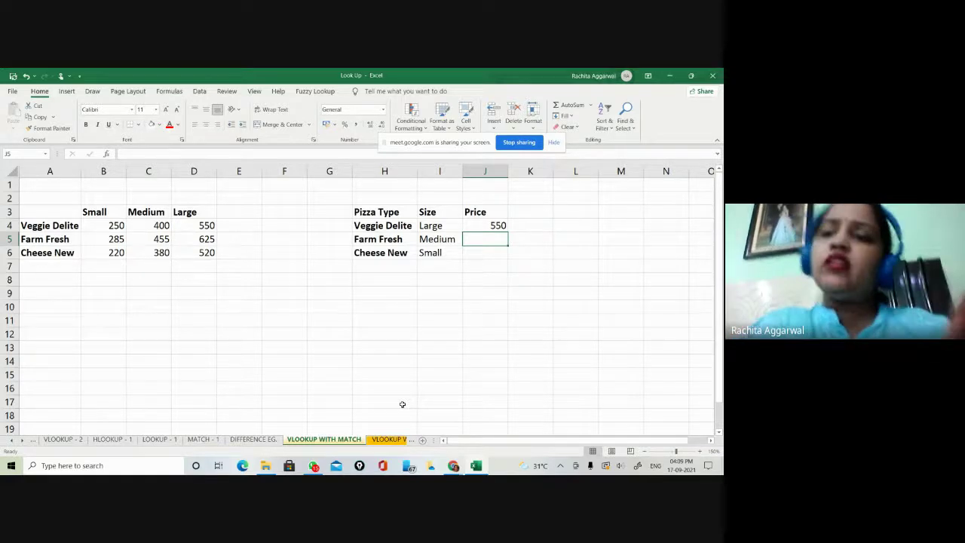
type("=")
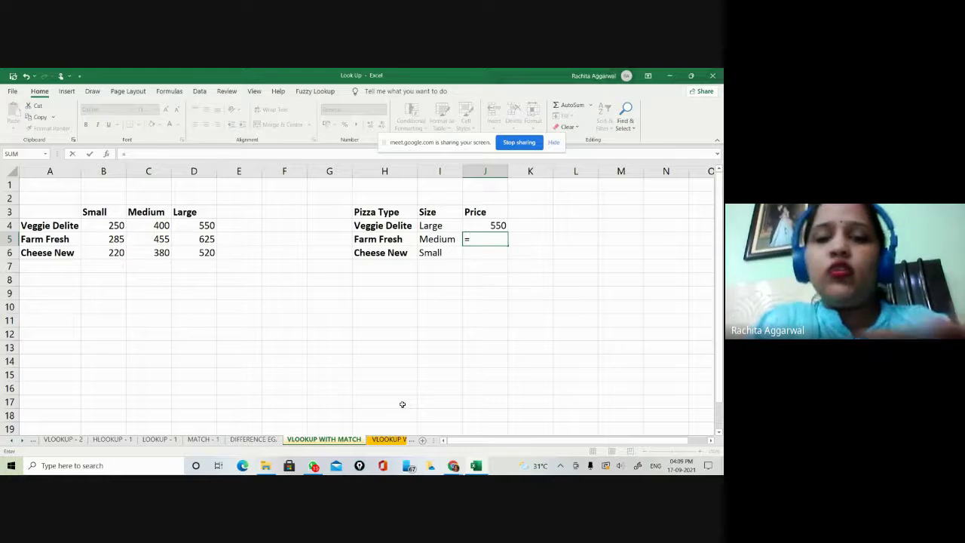
type("vl")
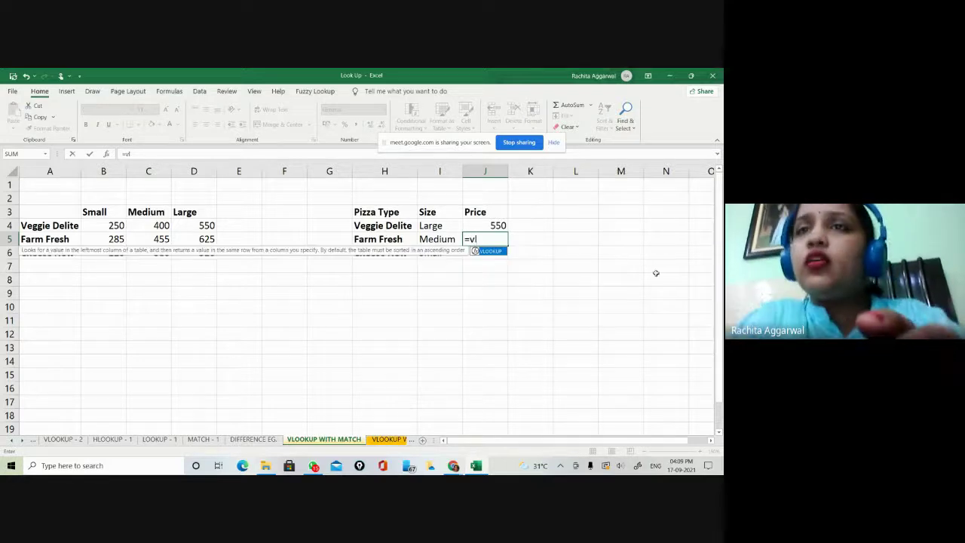
double_click(500, 252)
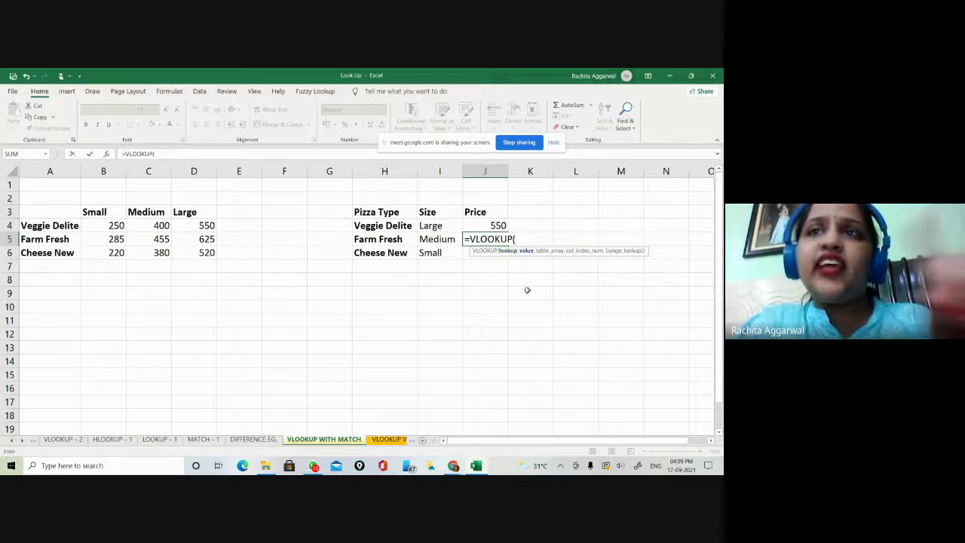
left_click(392, 240)
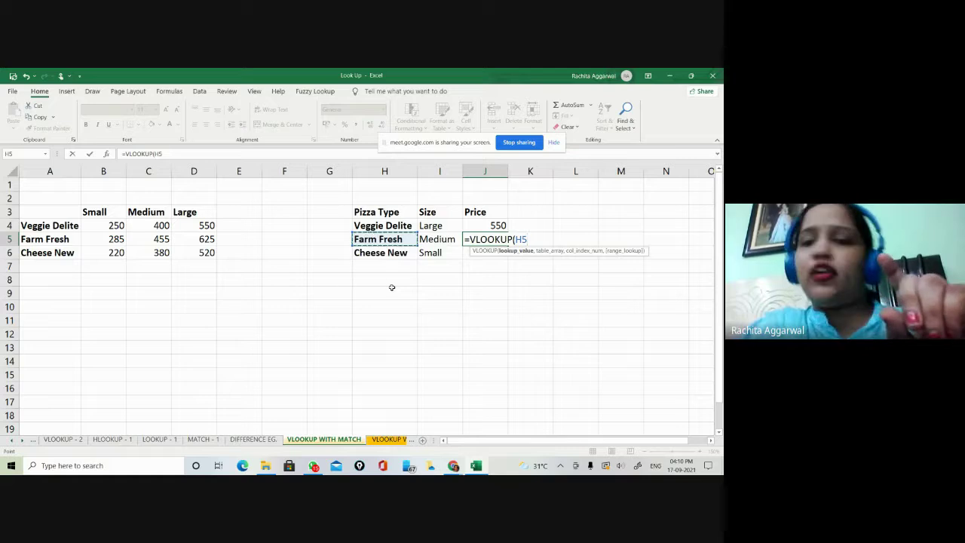
type(",")
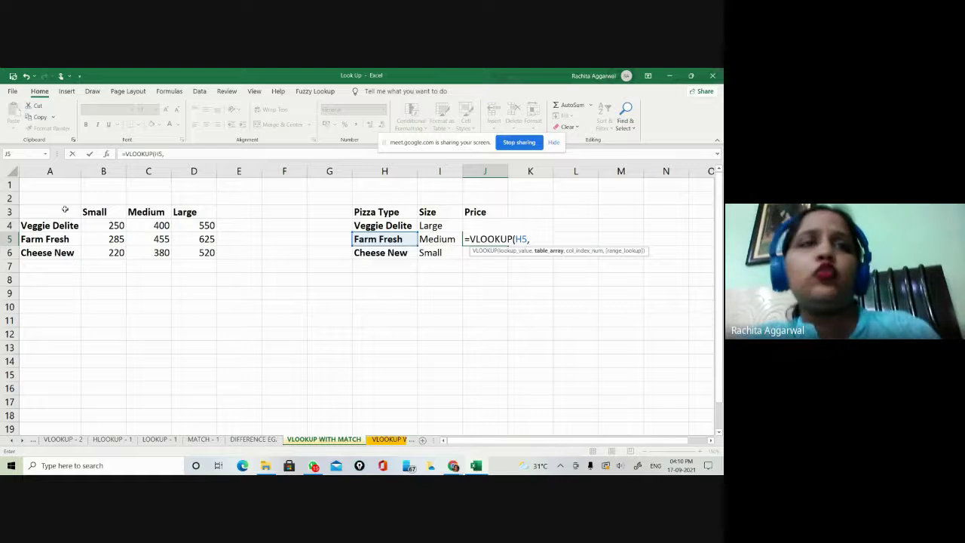
left_click_drag(60, 211, 182, 251)
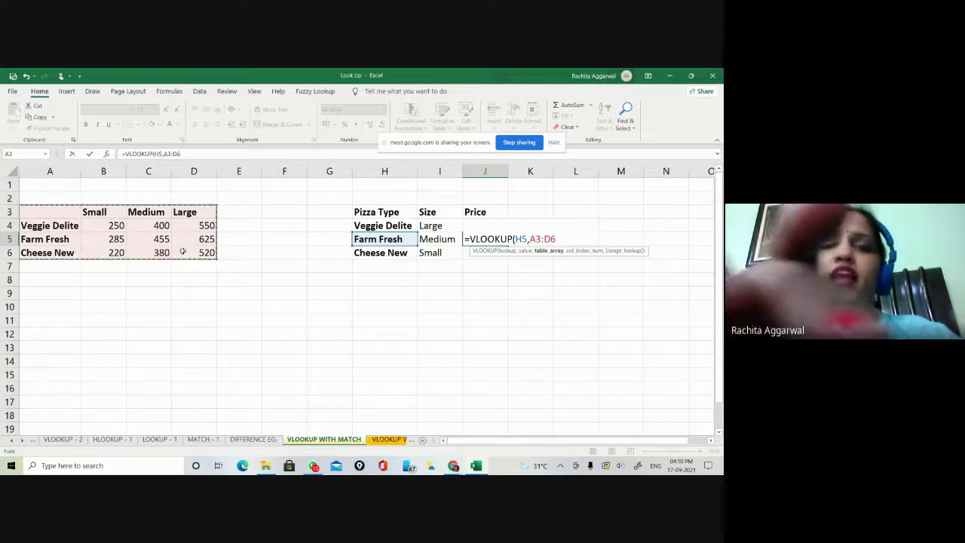
key("F4")
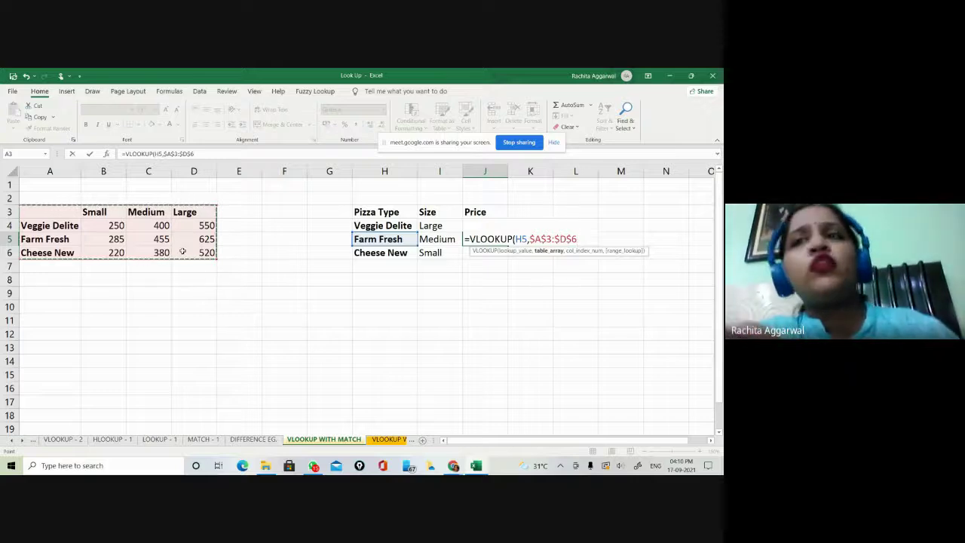
Step: Nest MATCH(I5,$A$3:$D$3,0) as the column index argument of the J5 VLOOKUP formula
type(",")
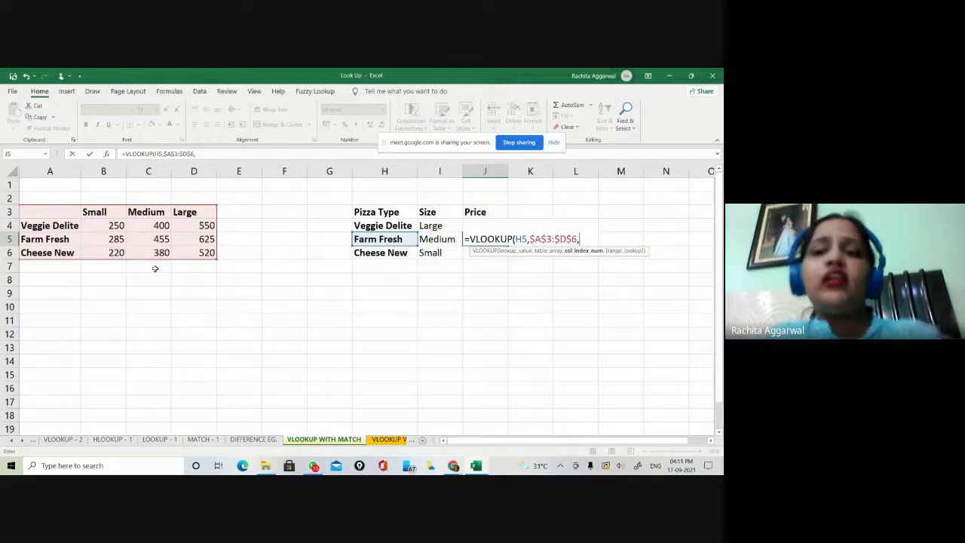
type("mat")
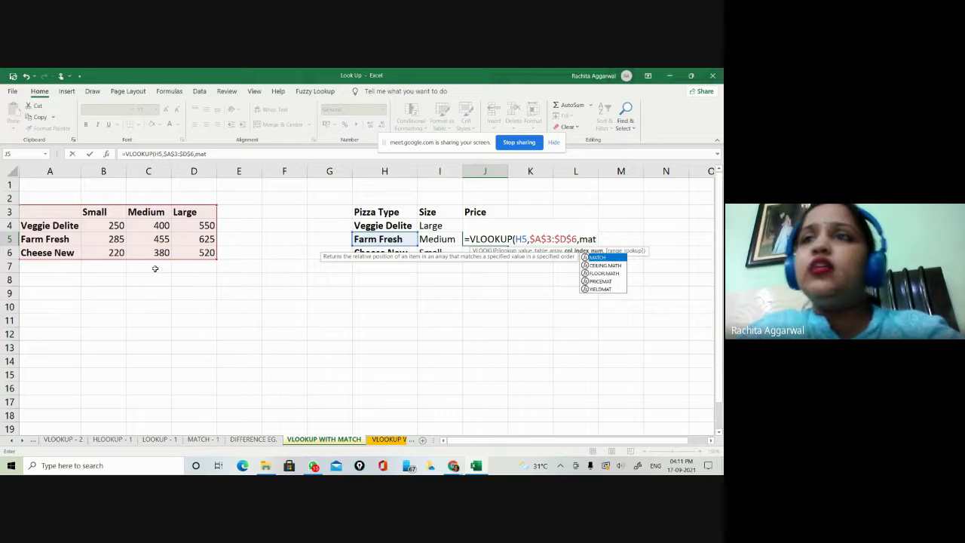
double_click(599, 258)
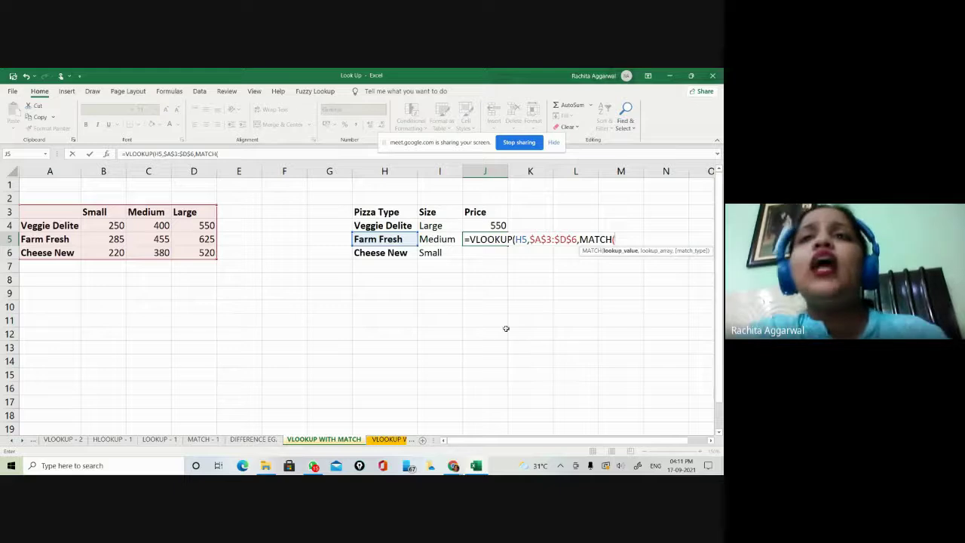
left_click(438, 236)
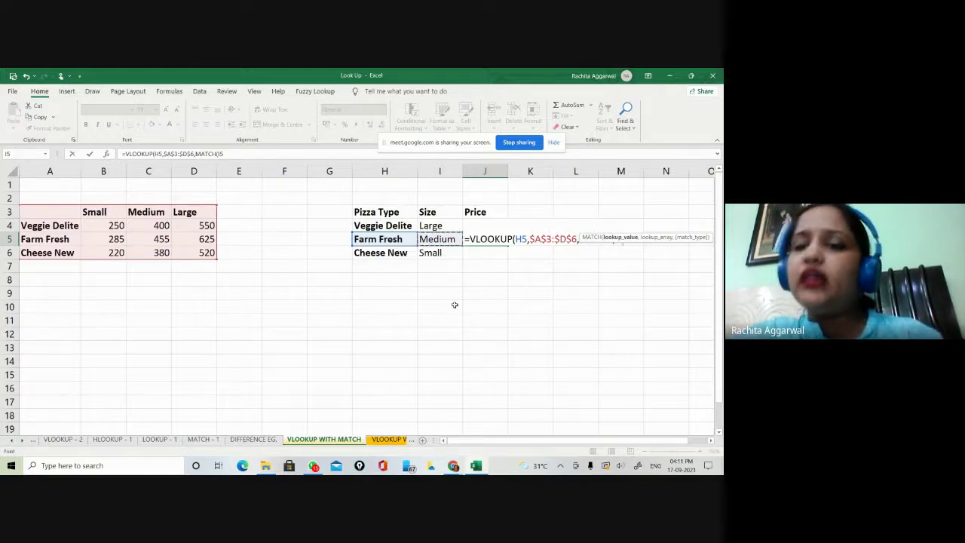
type(",")
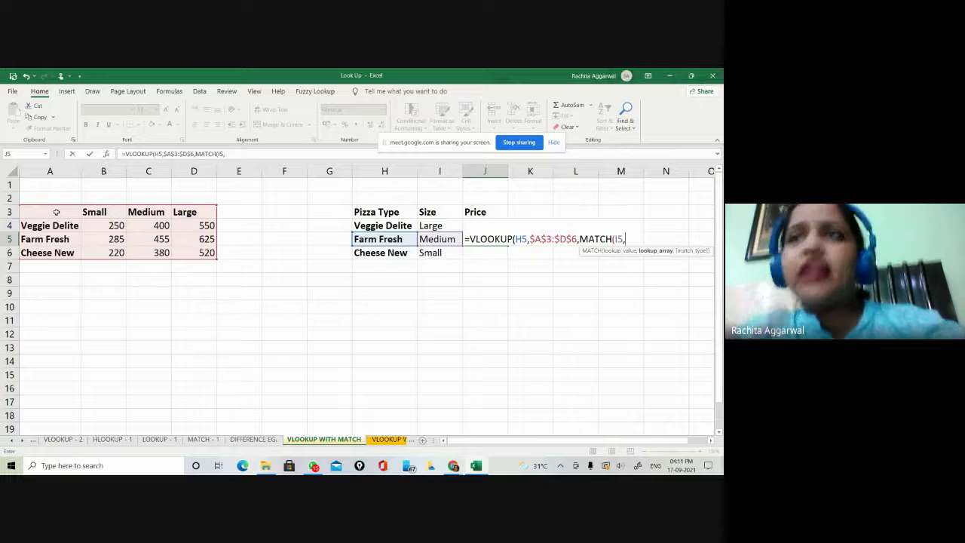
left_click_drag(55, 212, 186, 213)
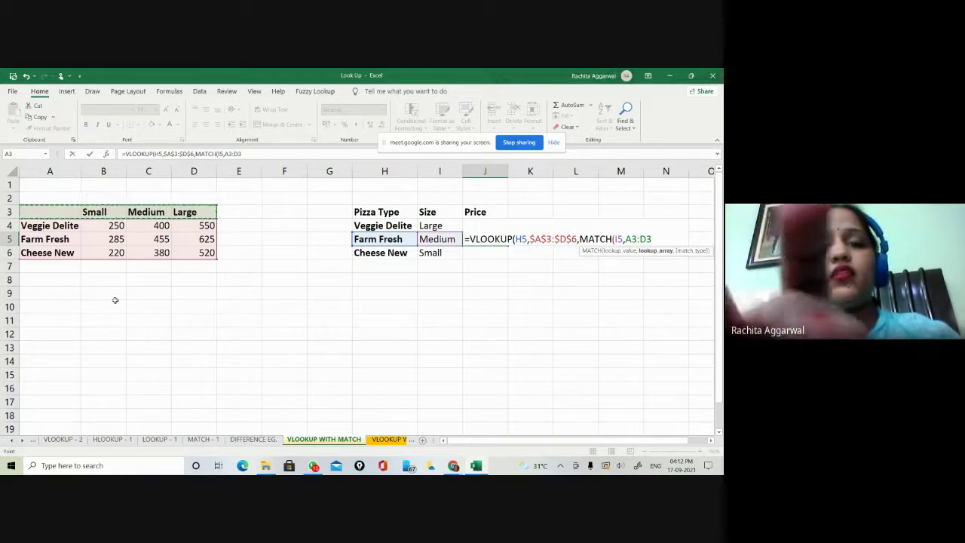
key("F4")
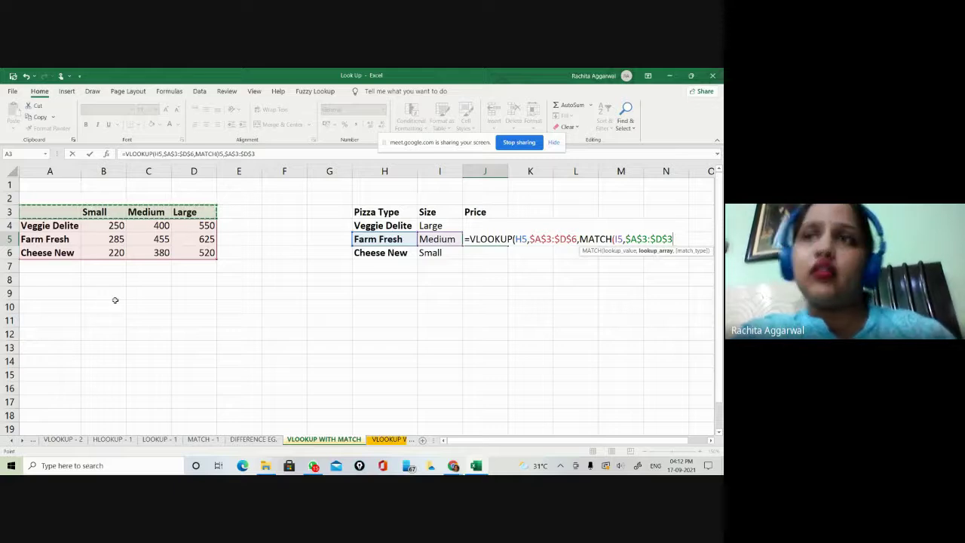
type(",")
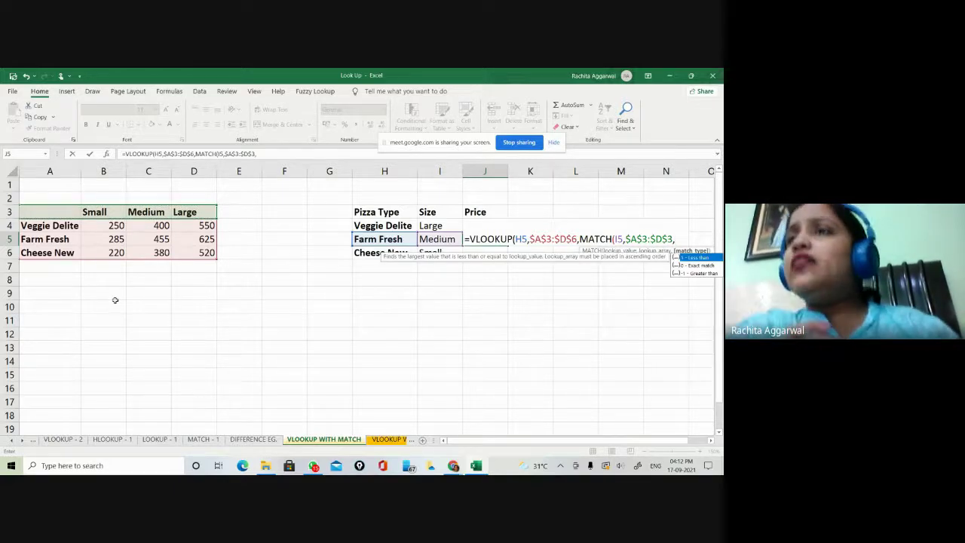
type("0")
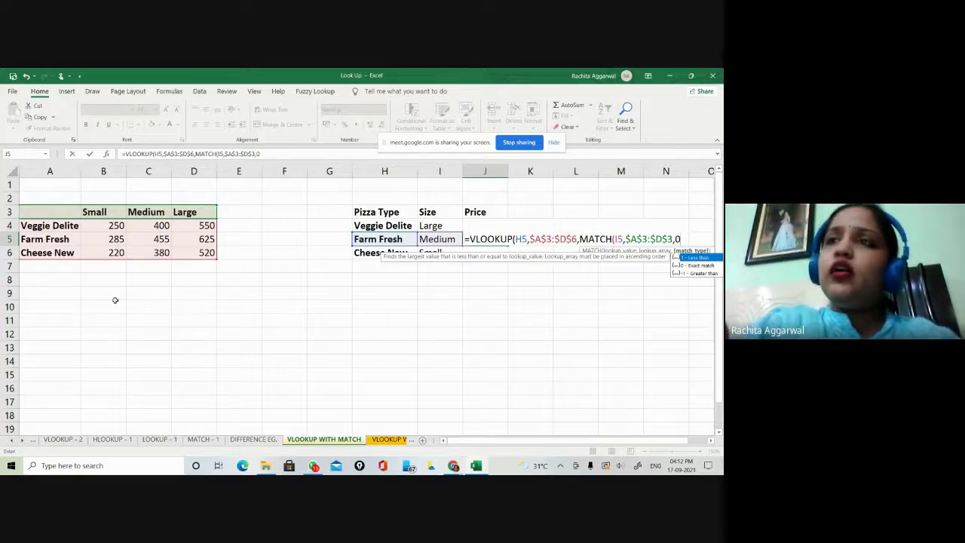
type(")")
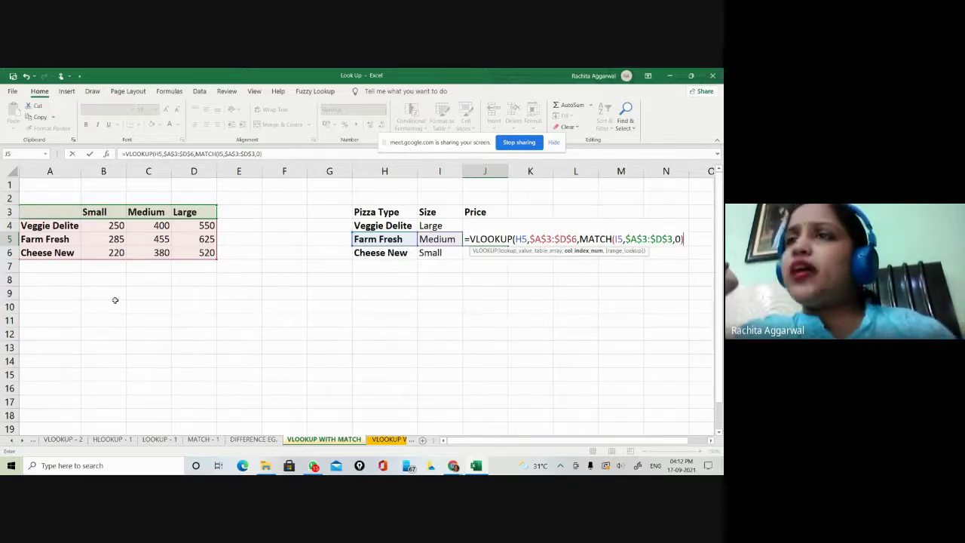
Step: Complete the J5 VLOOKUP with 0 as the range lookup argument, enter it and reselect the cell to check it
type(",")
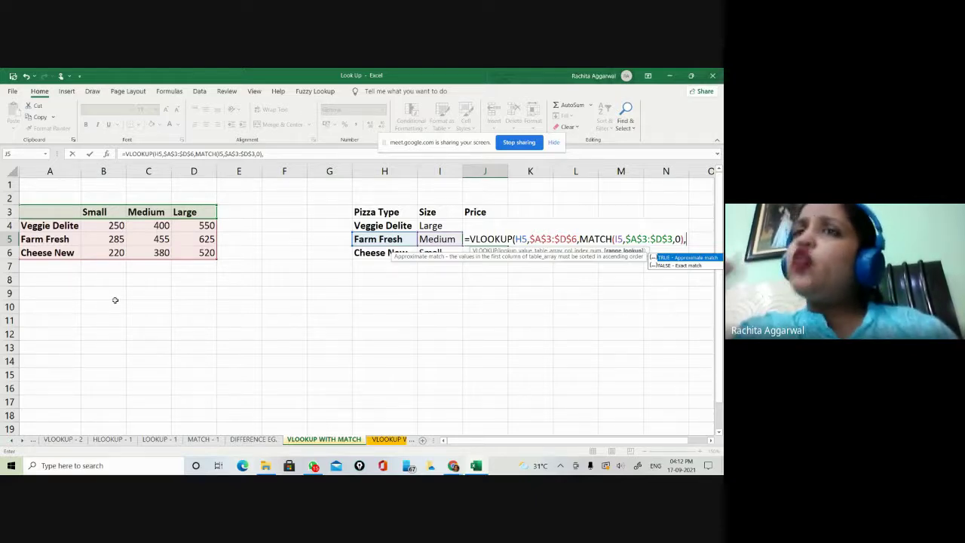
type("0")
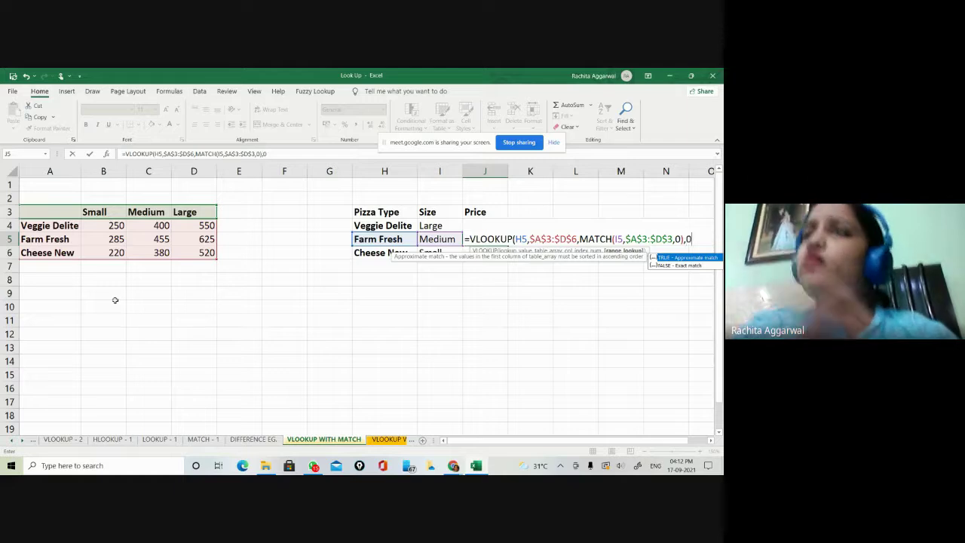
type(")")
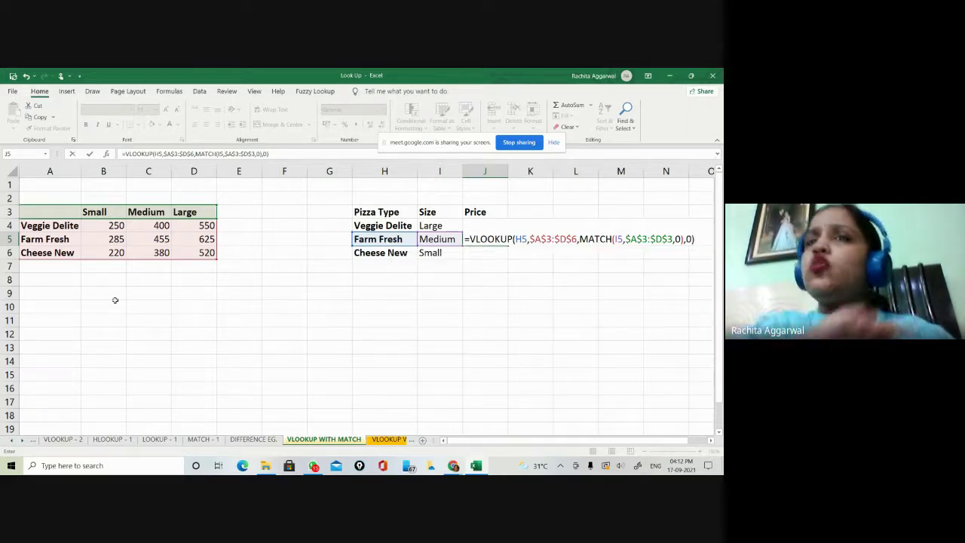
key("Return")
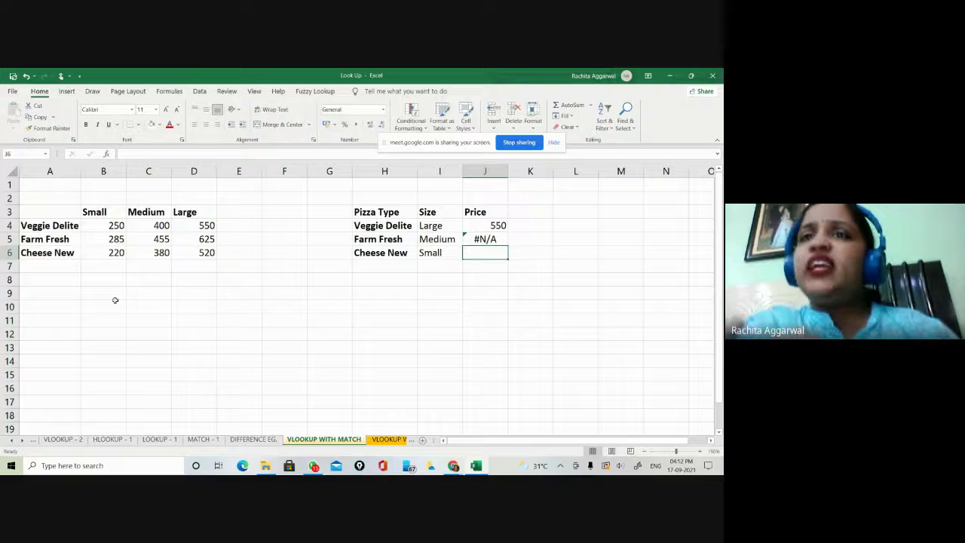
key("Up")
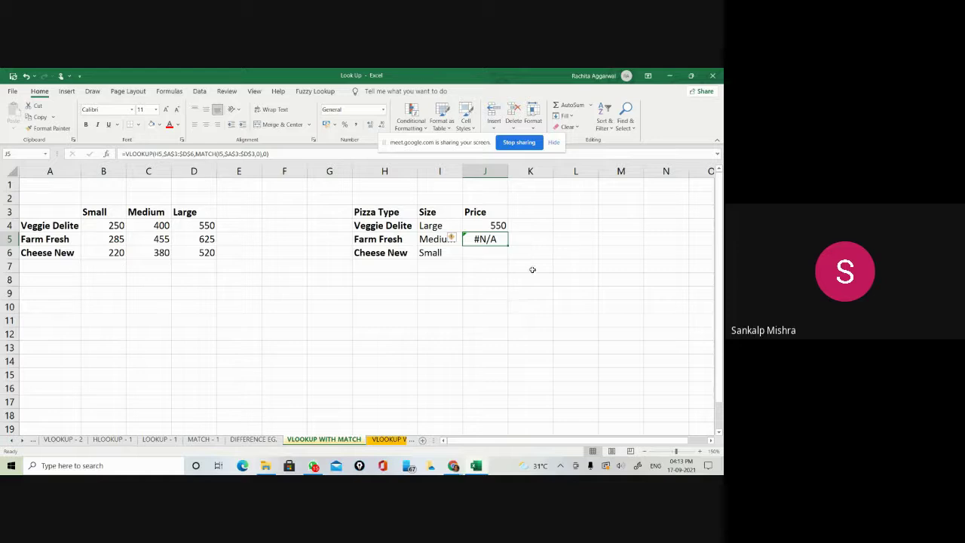
Step: Change the Veggie Delite size in I4 to Medium and inspect the price cells in the source table
left_click(447, 229)
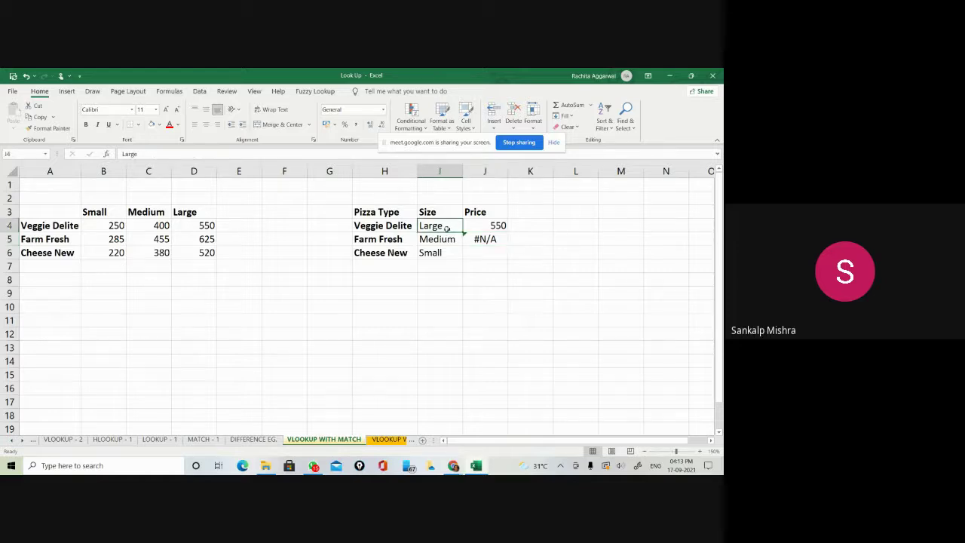
type("Medium")
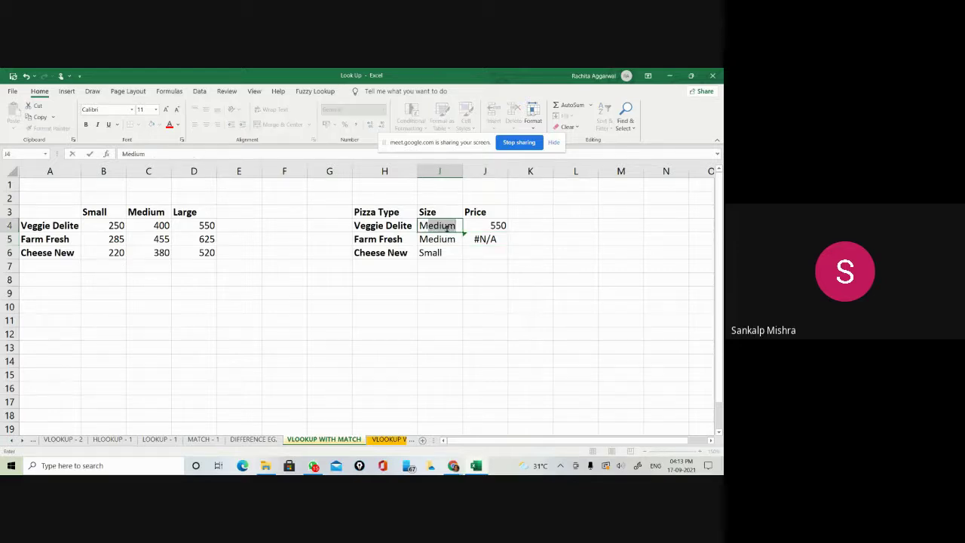
key("Return")
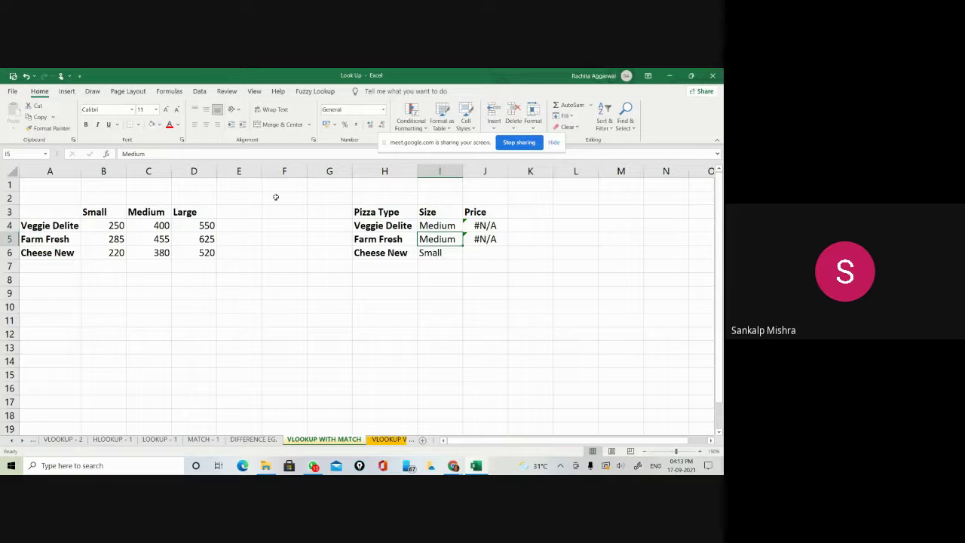
left_click(155, 225)
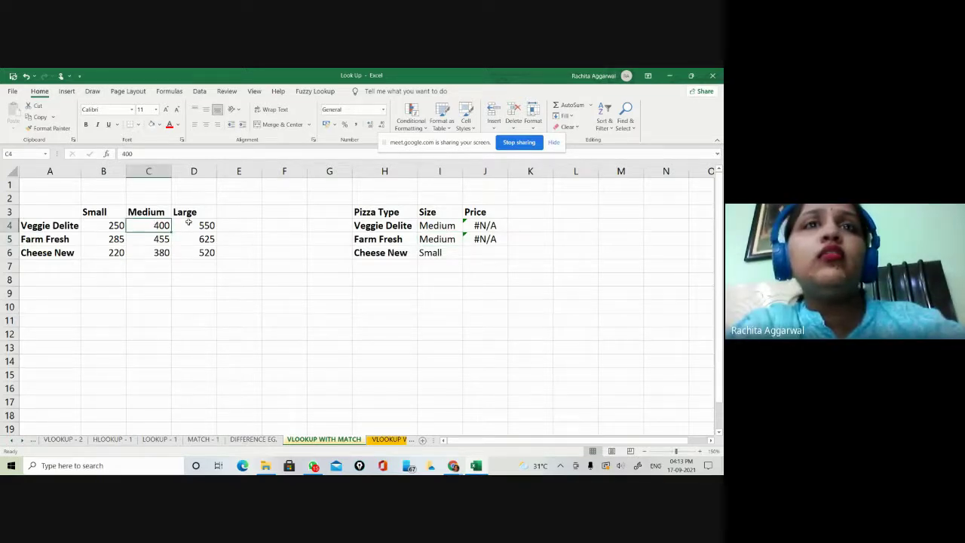
left_click(193, 223)
left_click(161, 225)
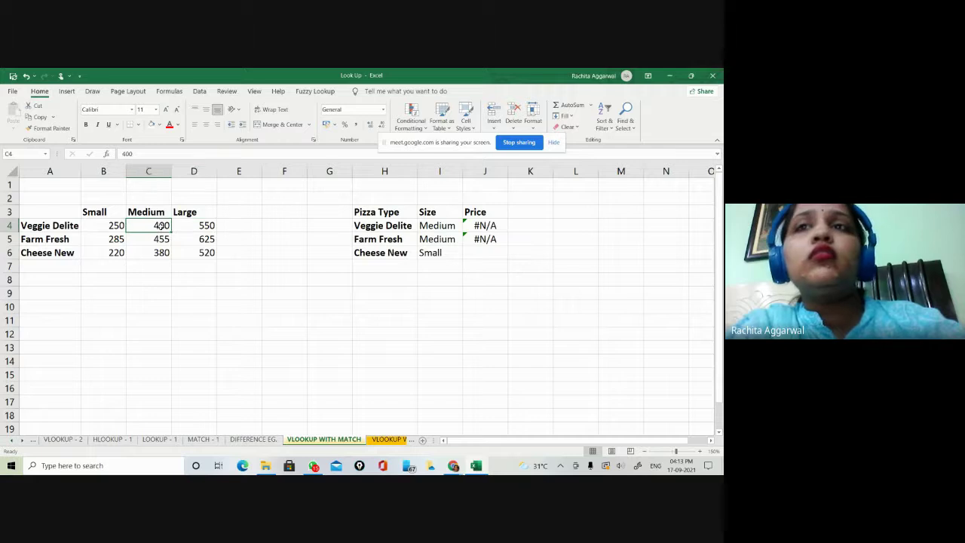
left_click(113, 226)
left_click_drag(113, 226, 115, 252)
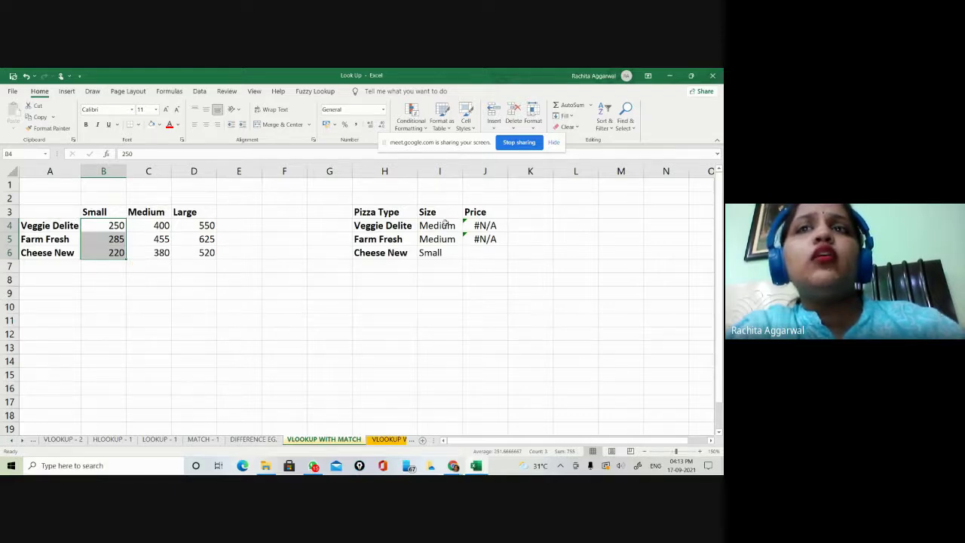
Step: Set the Veggie Delite size in I4 and the Farm Fresh size in I5 to Small to test the price lookup
left_click(439, 225)
type("Small")
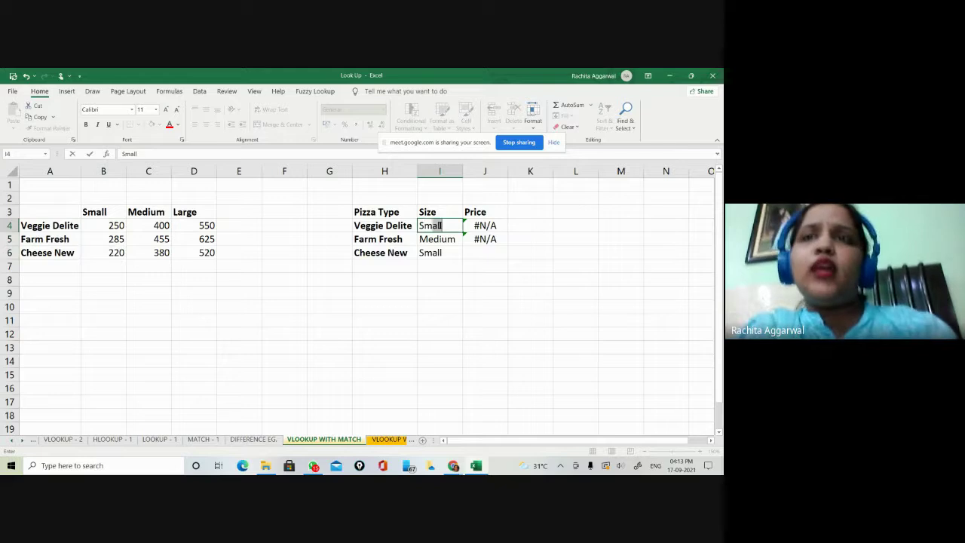
key("Return")
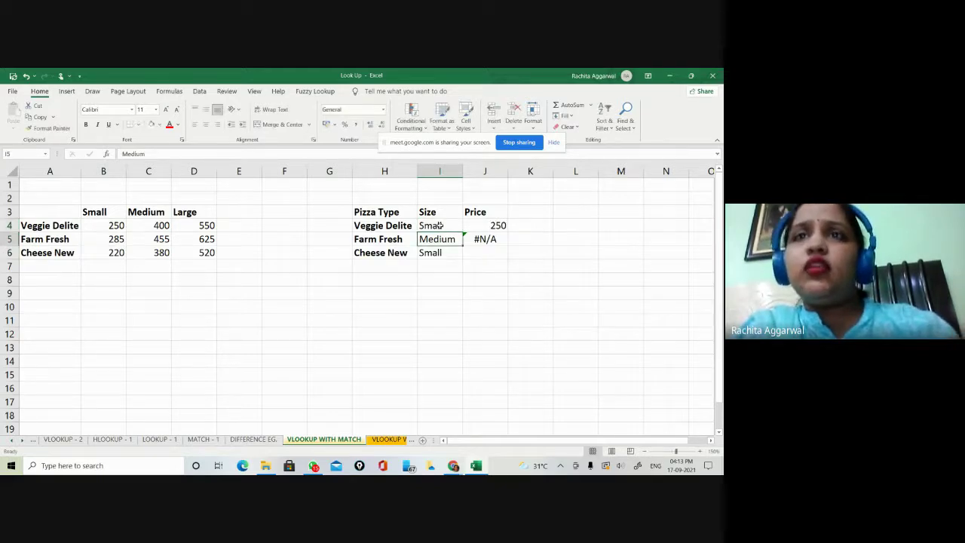
type("Small")
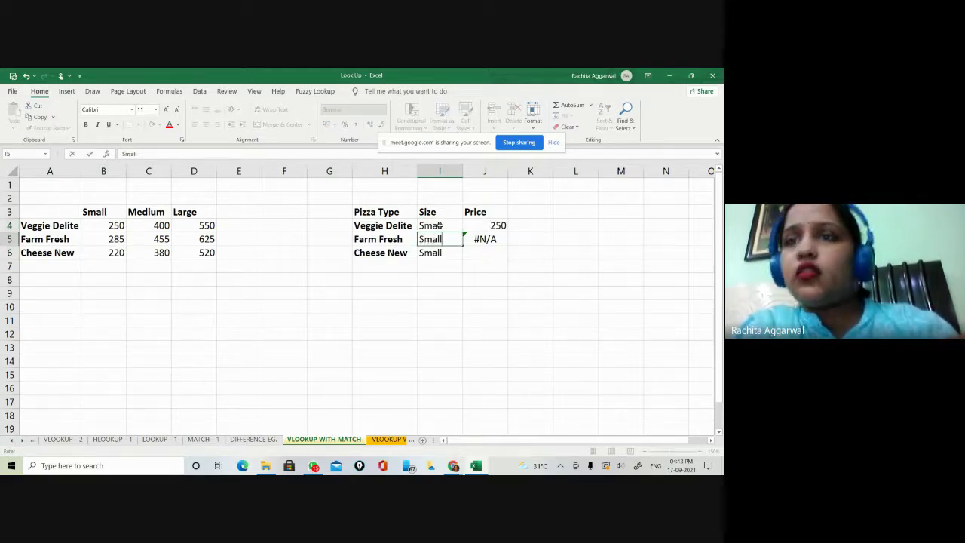
key("Return")
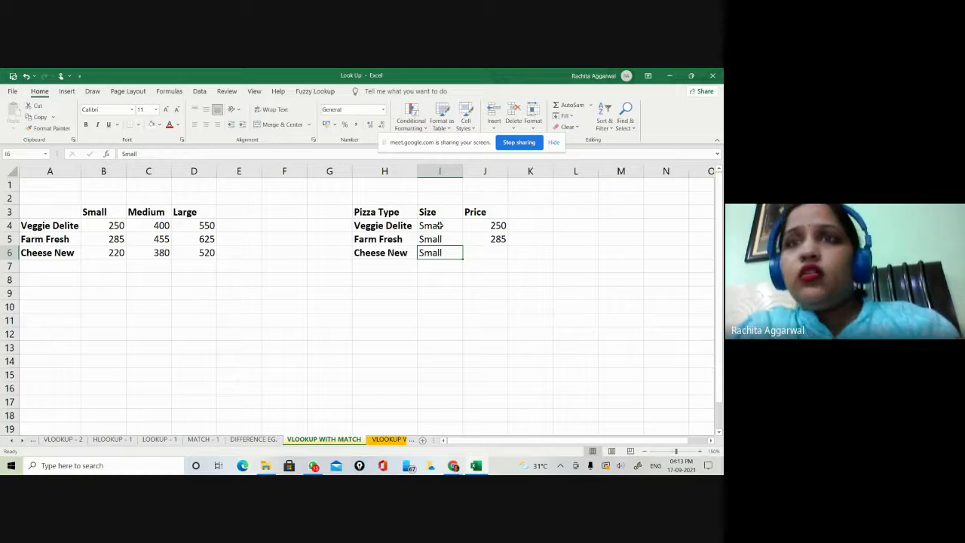
Step: Set the Farm Fresh size in I5 and the Veggie Delite size in I4 to Large to test the price lookup
key("Up")
type("La")
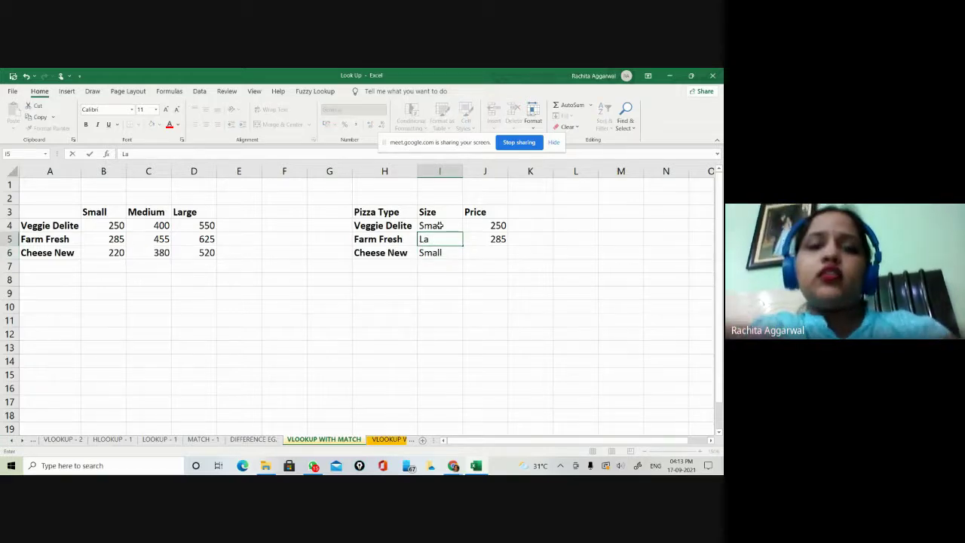
type("rge")
key("Return")
key("Up")
key("Up")
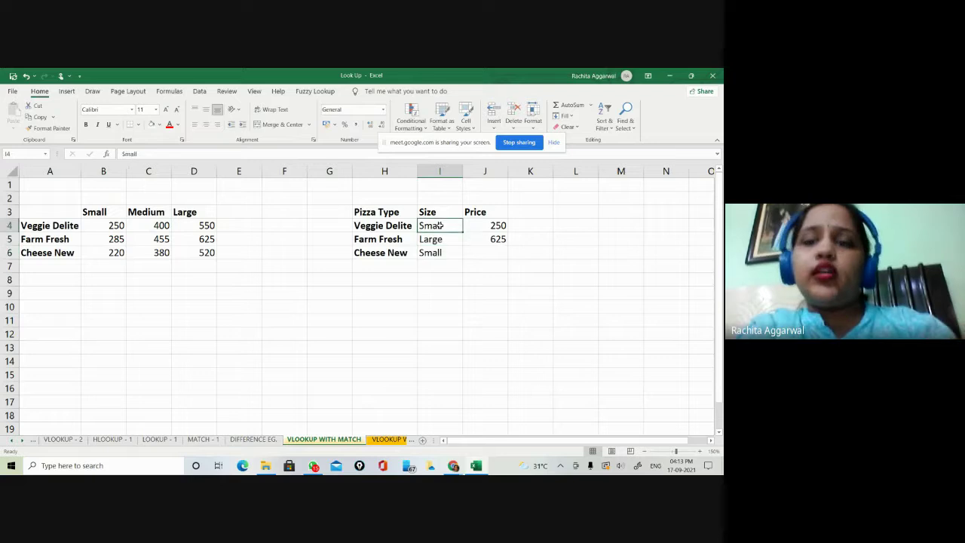
type("Large")
key("Return")
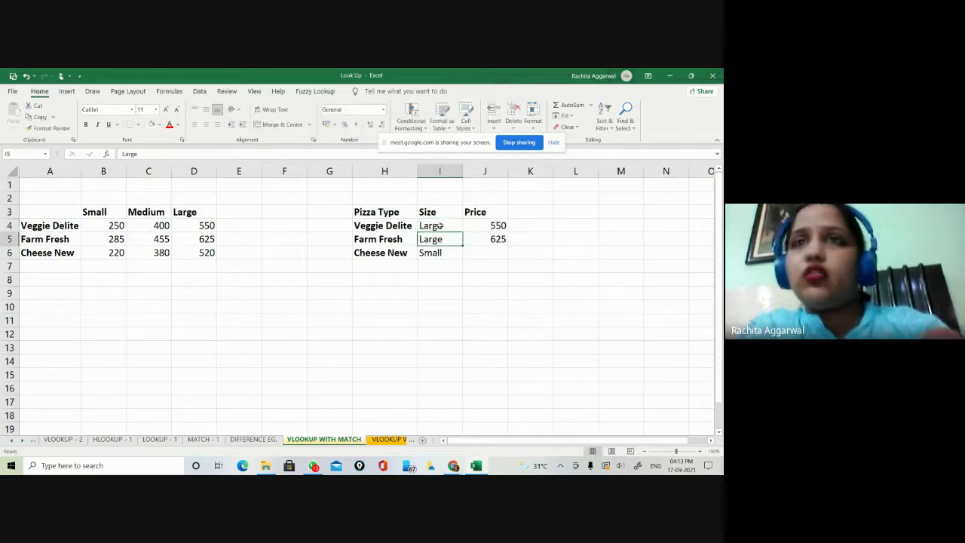
Step: Check the size headers of the source table and correct the Medium header text in C3 so it matches the size entries
left_click(164, 212)
left_click(98, 212)
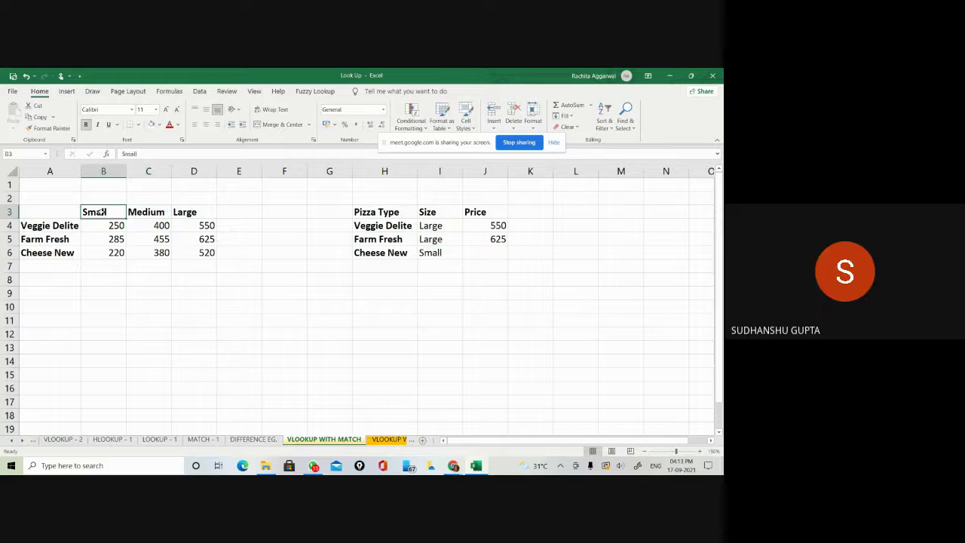
key("alt+Tab")
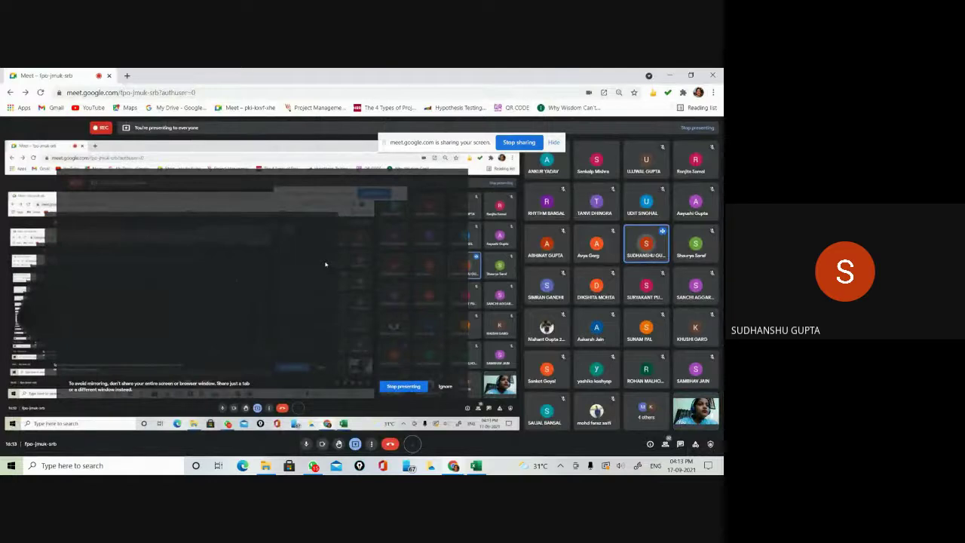
key("alt+Tab")
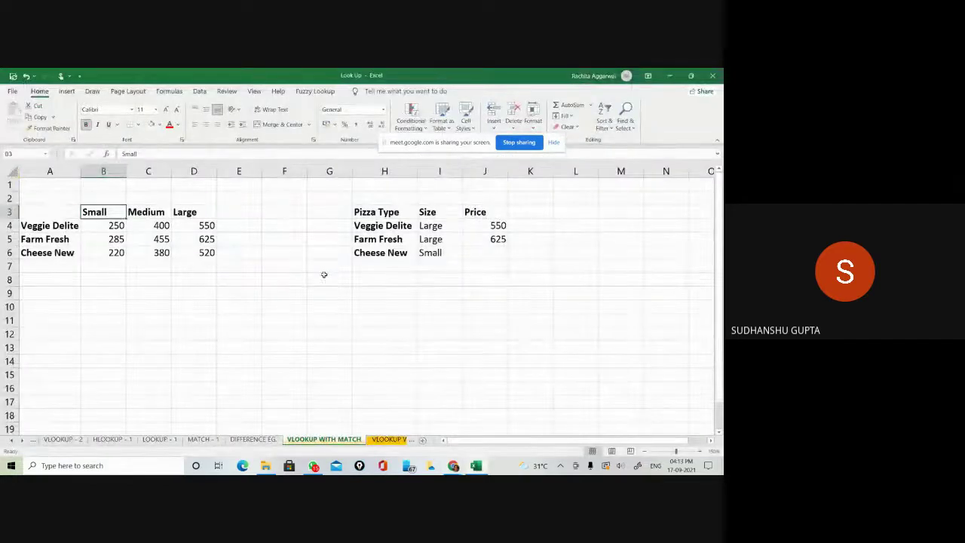
left_click(155, 212)
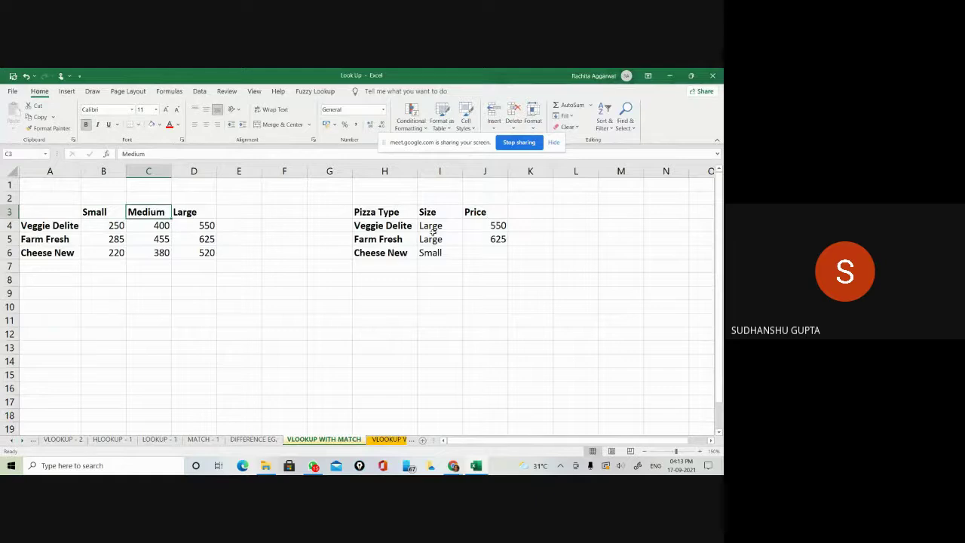
double_click(165, 211)
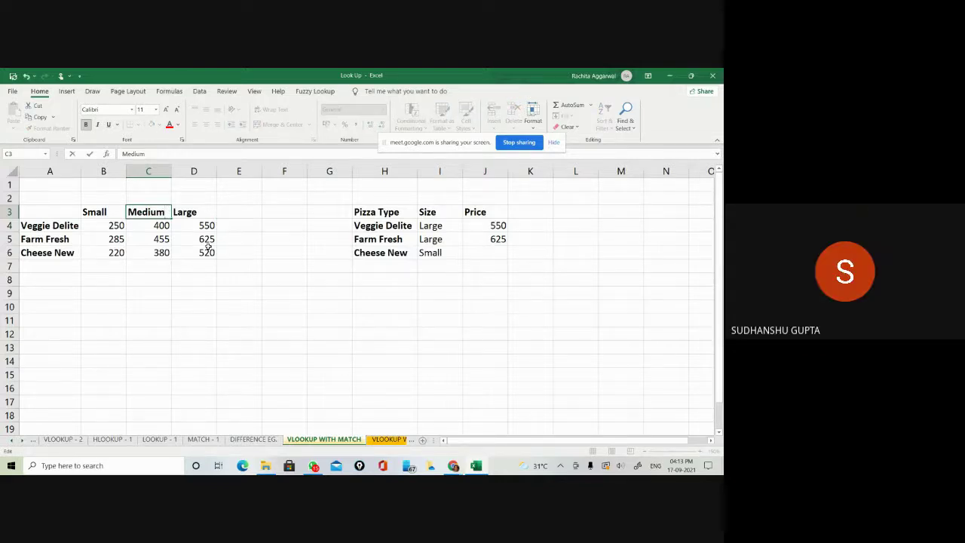
left_click(312, 324)
Step: Retest the lookup by setting the Farm Fresh size in I5 and the Veggie Delite size in I4 to Medium
left_click(439, 240)
type("Medium")
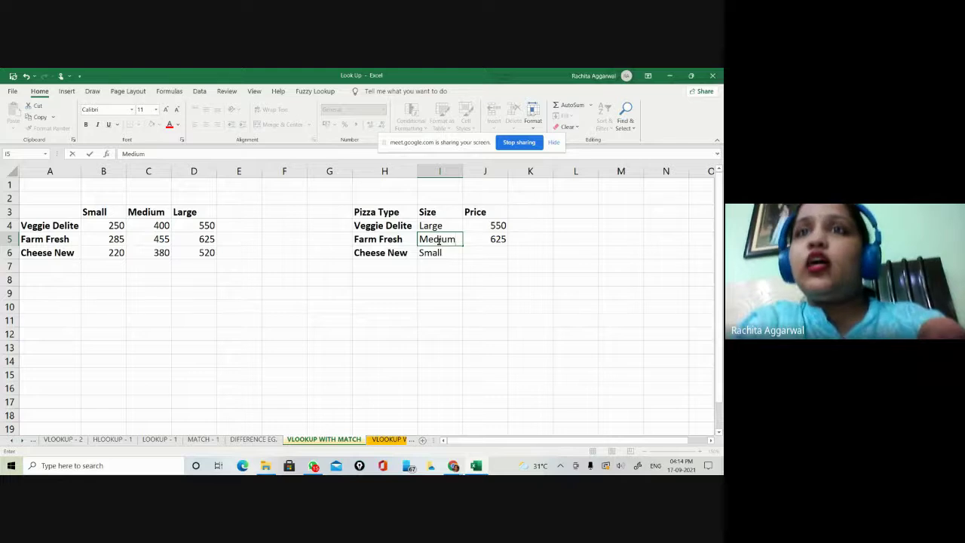
key("Return")
key("Up")
key("Up")
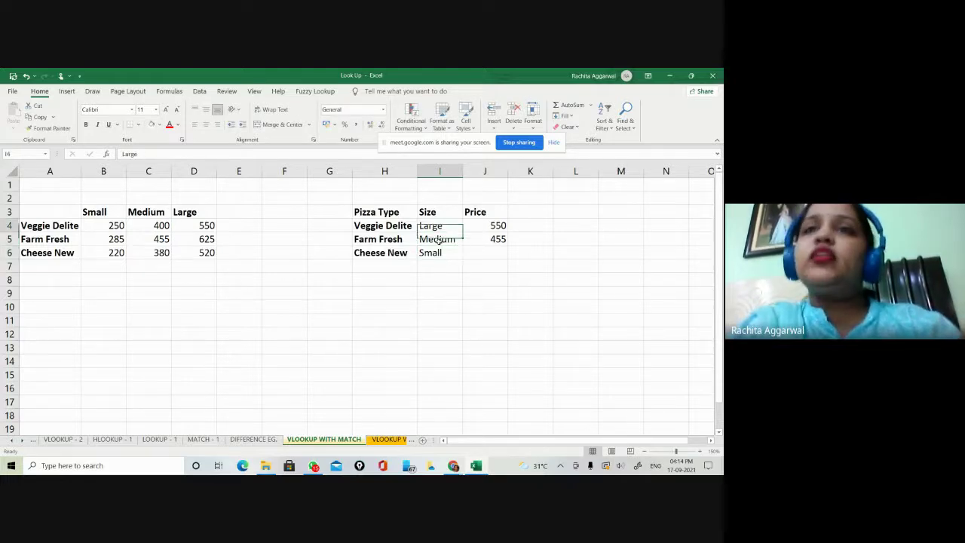
type("Medo")
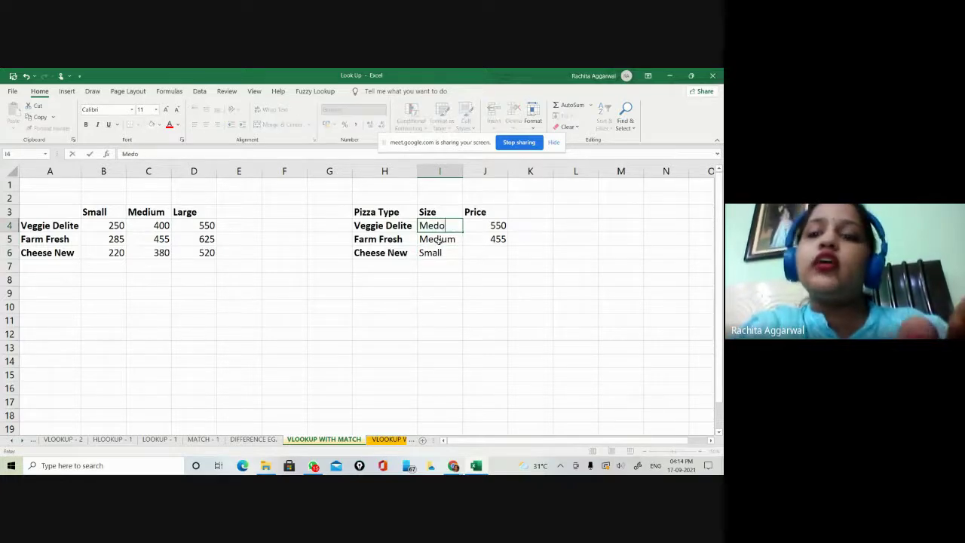
key("BackSpace")
type("ium")
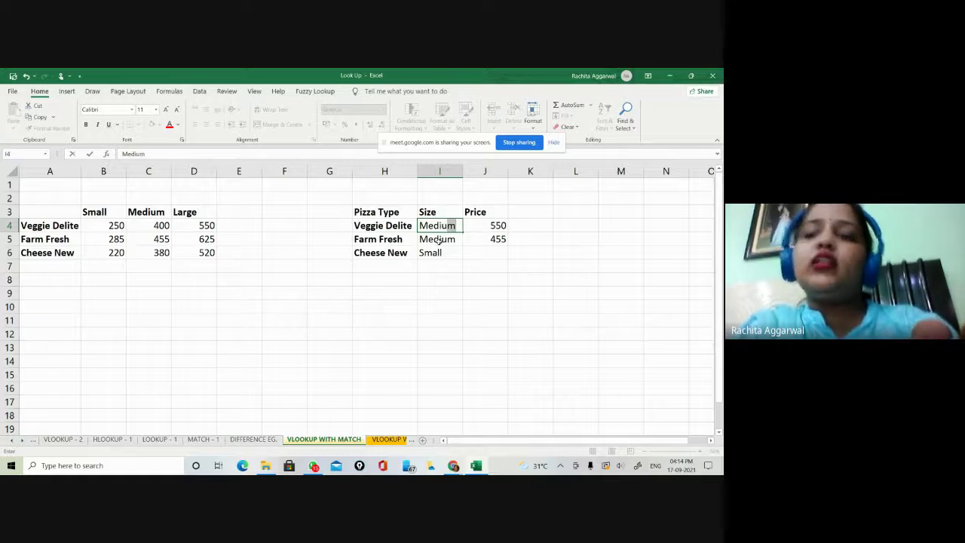
key("Return")
key("Up")
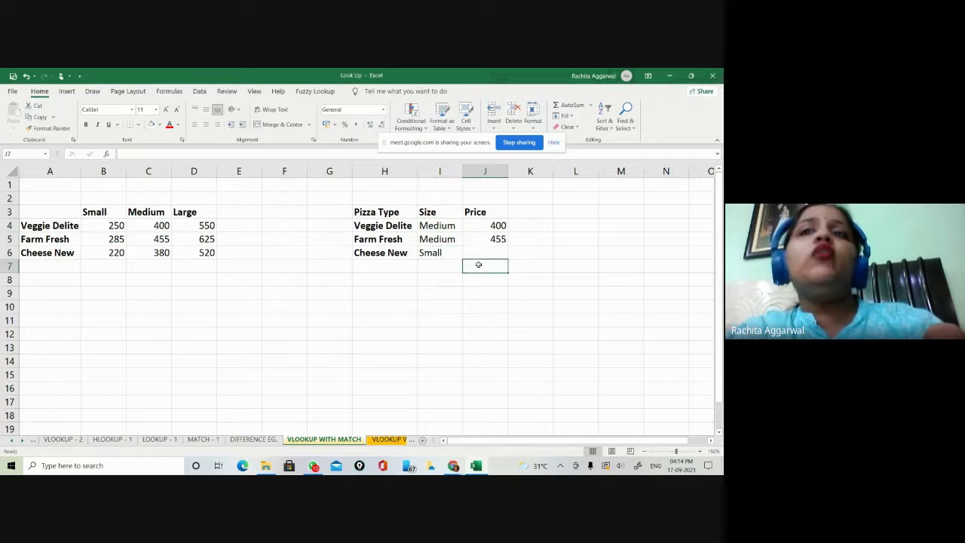
Step: Change the Farm Fresh size in I5 to Large and check its price cell J5
left_click(439, 240)
type("L")
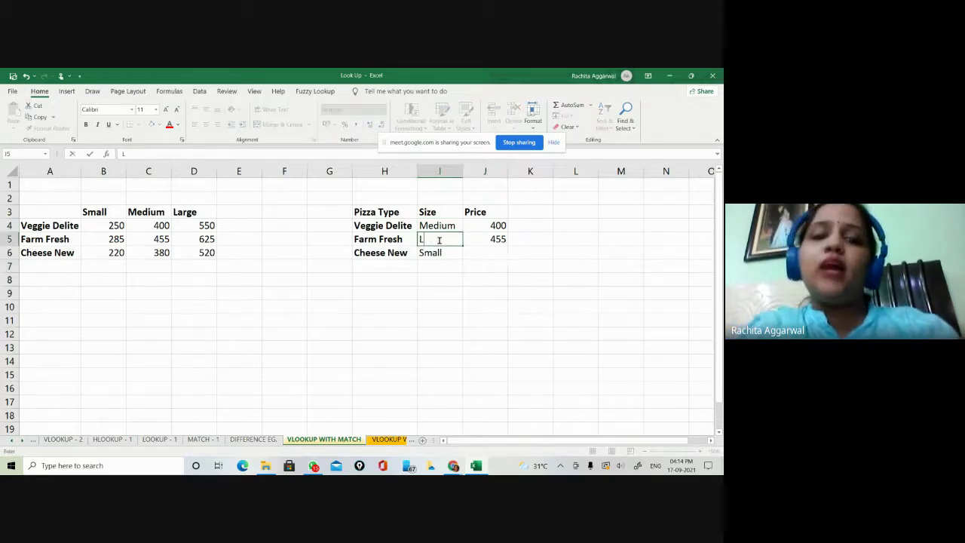
type("arge")
key("Return")
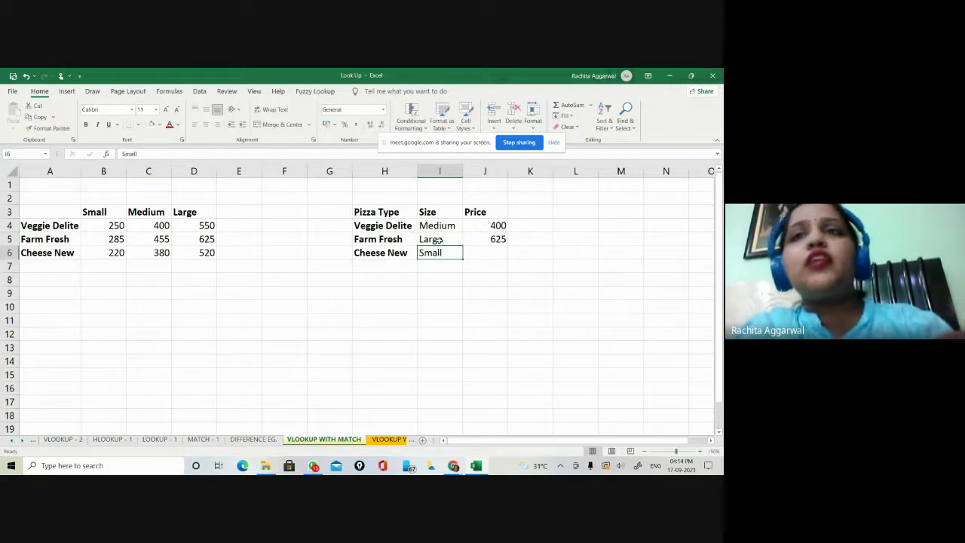
left_click(500, 239)
Step: Start a VLOOKUP formula in J6 with H6 as the lookup value and the absolute range $A$3:$D$6 as the table array
left_click(486, 250)
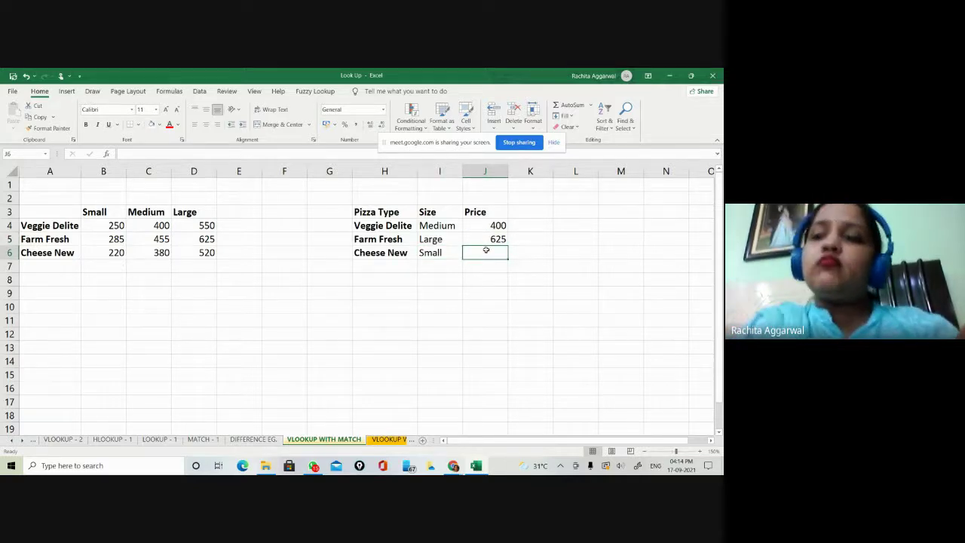
type("=")
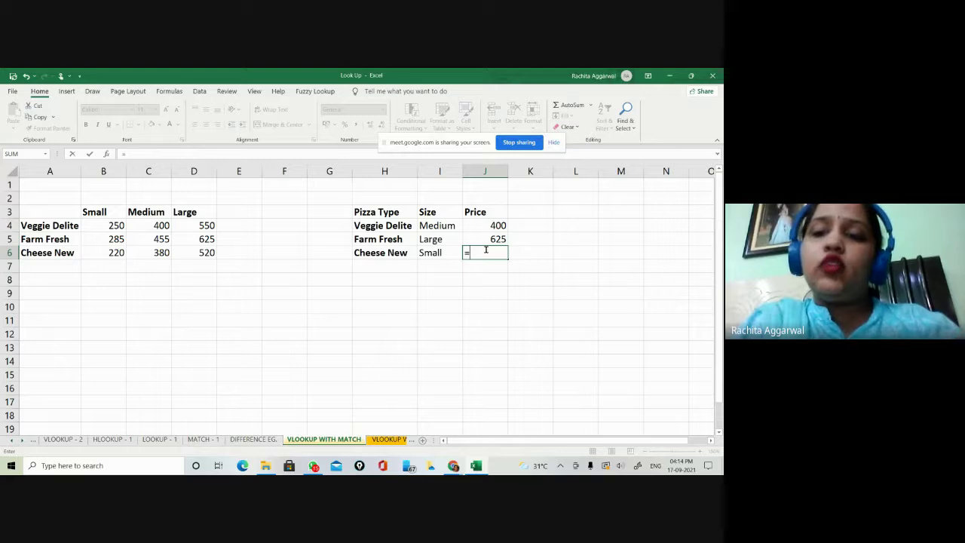
type("vl")
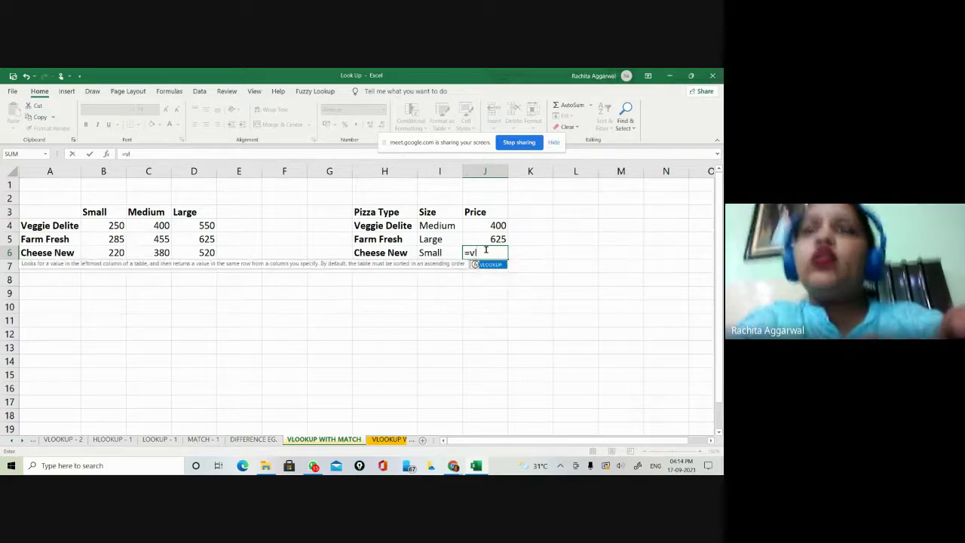
double_click(486, 265)
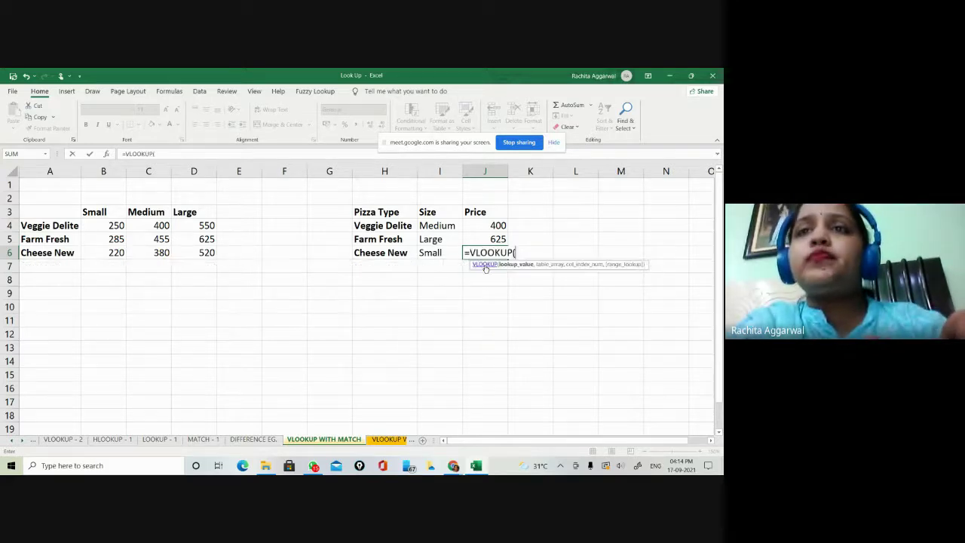
left_click(394, 254)
type(",")
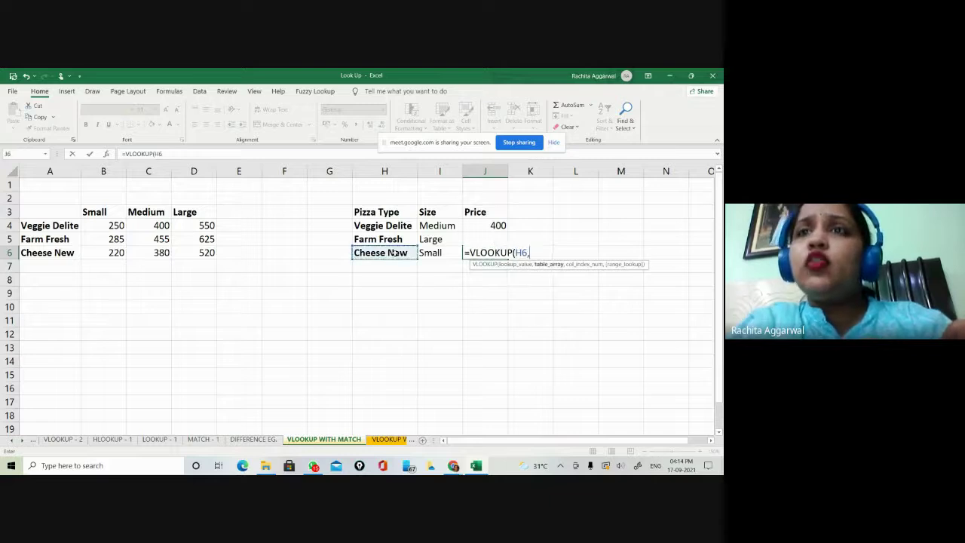
left_click_drag(50, 210, 191, 251)
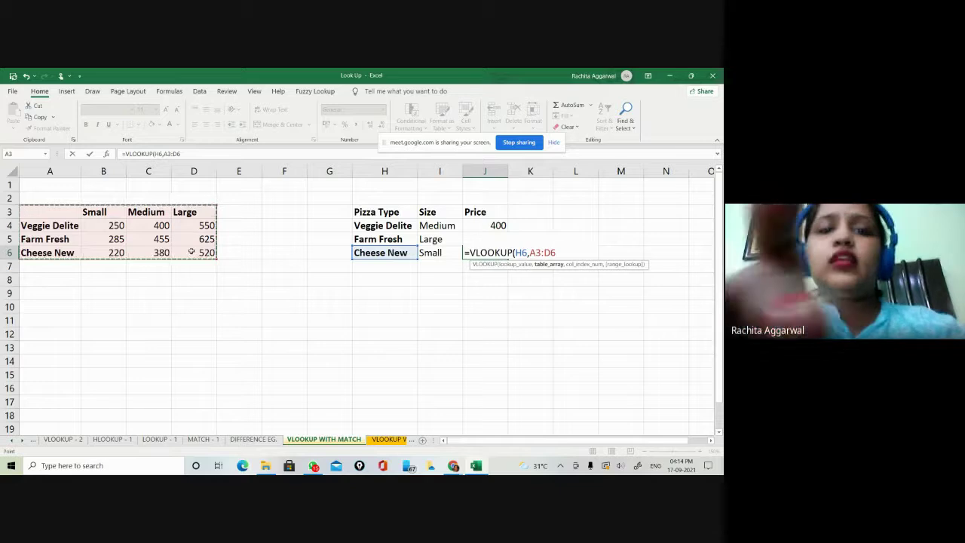
key("F4")
type(",")
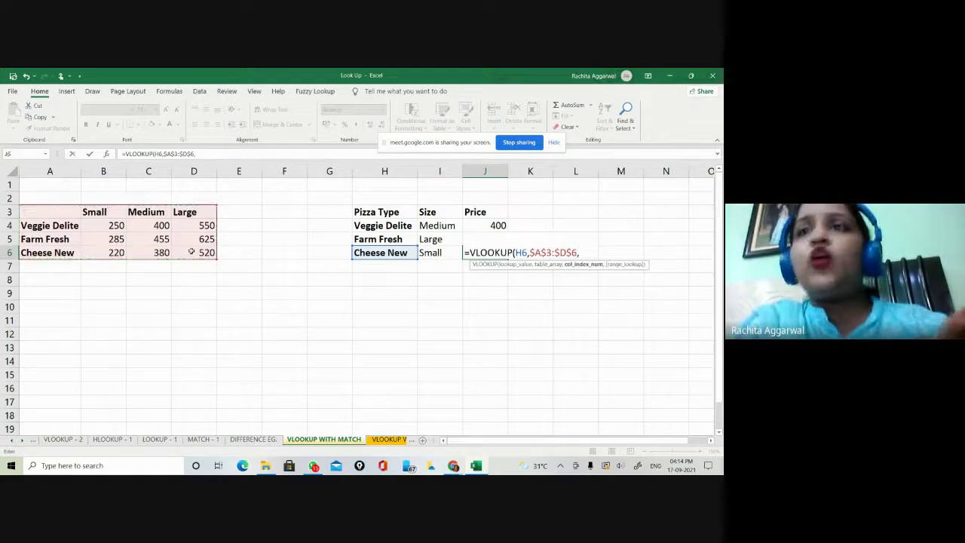
Step: Complete the J6 VLOOKUP with MATCH(I6,$A$3:$D$3,0) as the column index and 0 as the range lookup
type("ma")
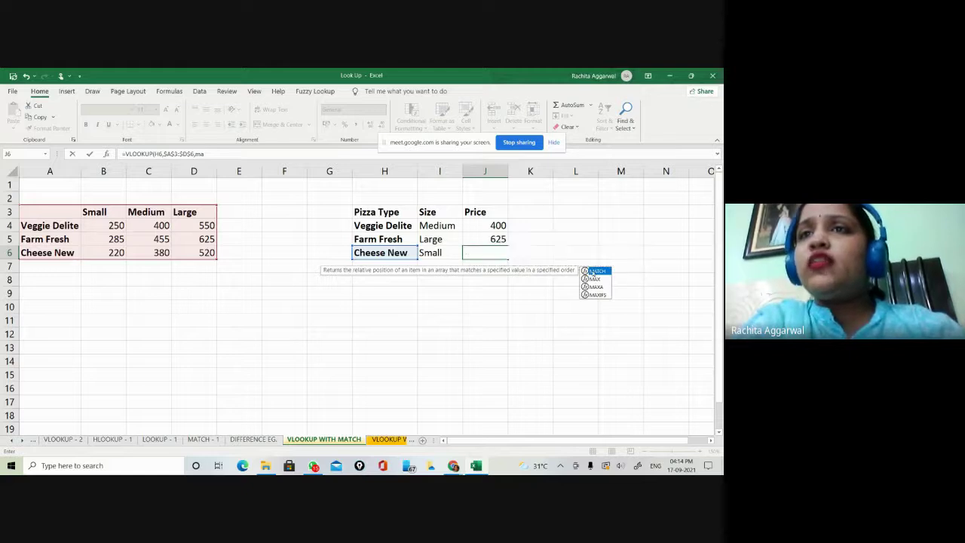
double_click(593, 271)
left_click(451, 256)
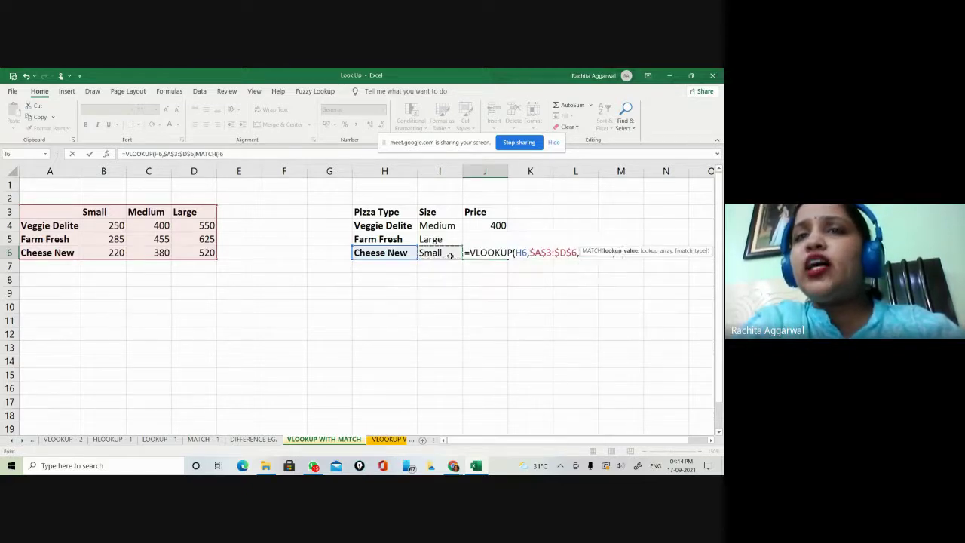
type(",")
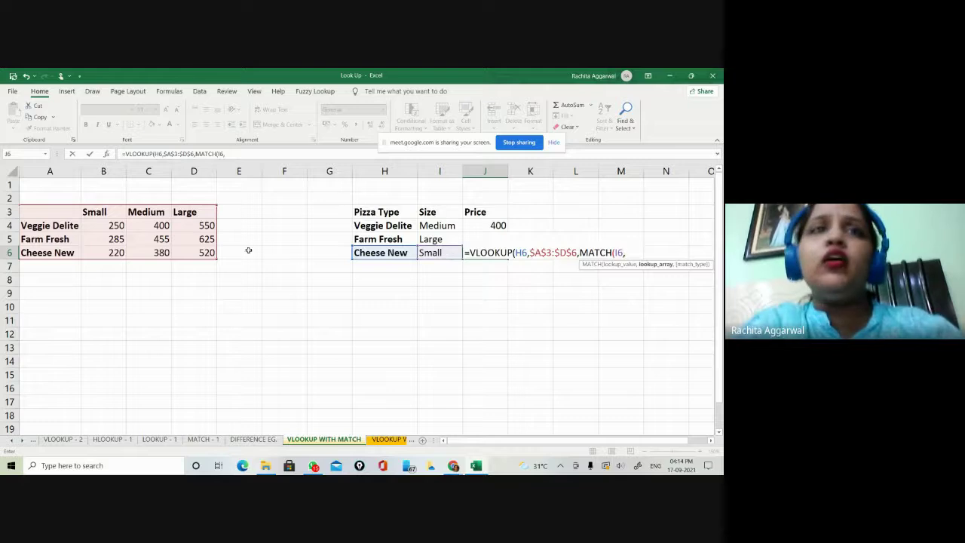
left_click_drag(53, 211, 187, 215)
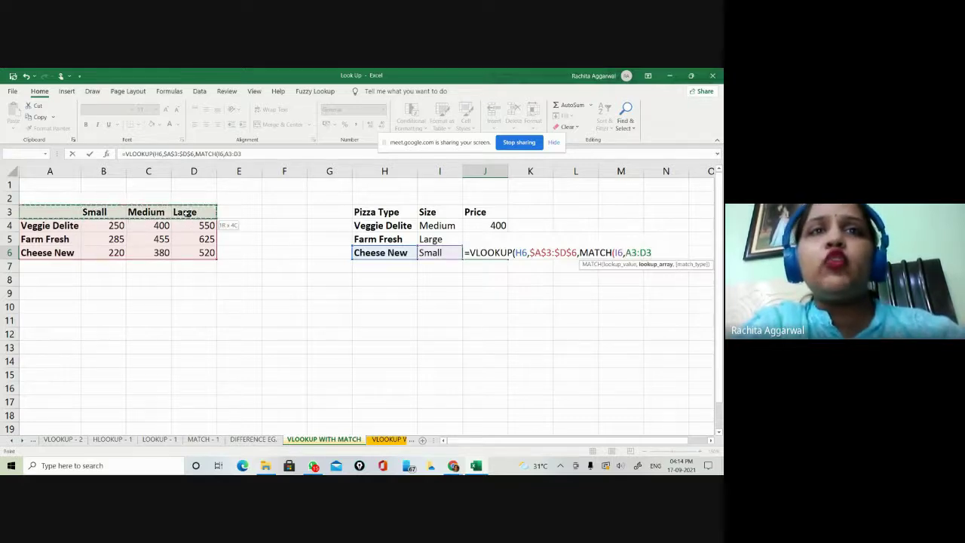
key("F4")
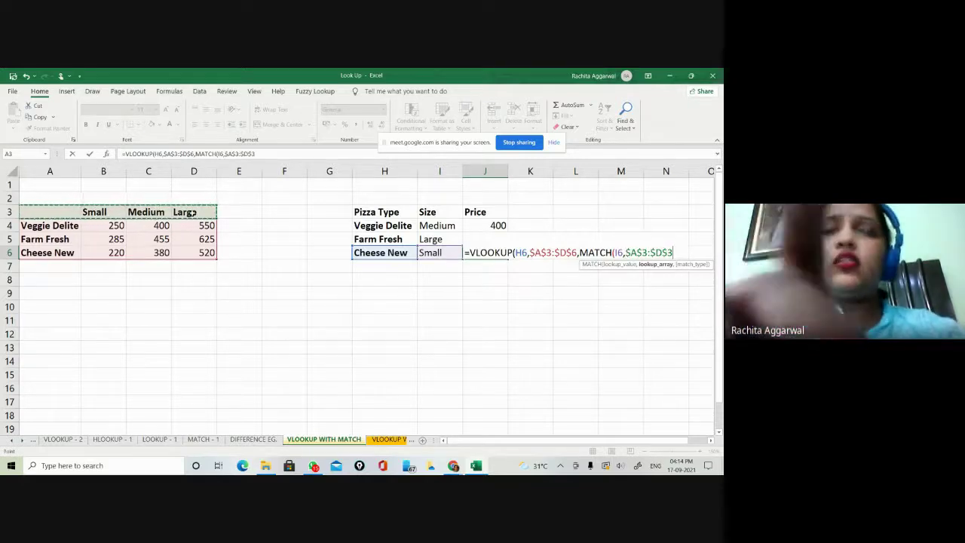
type(",")
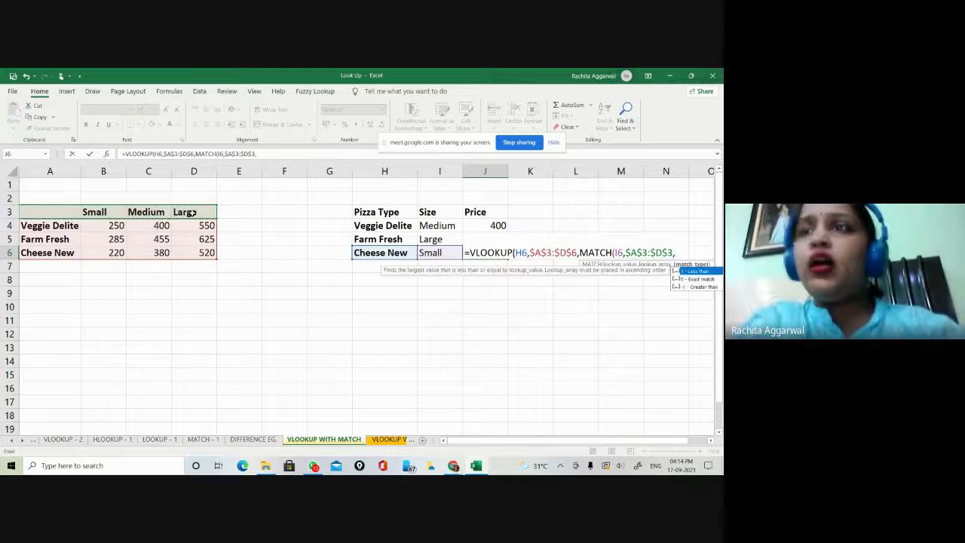
type("0)")
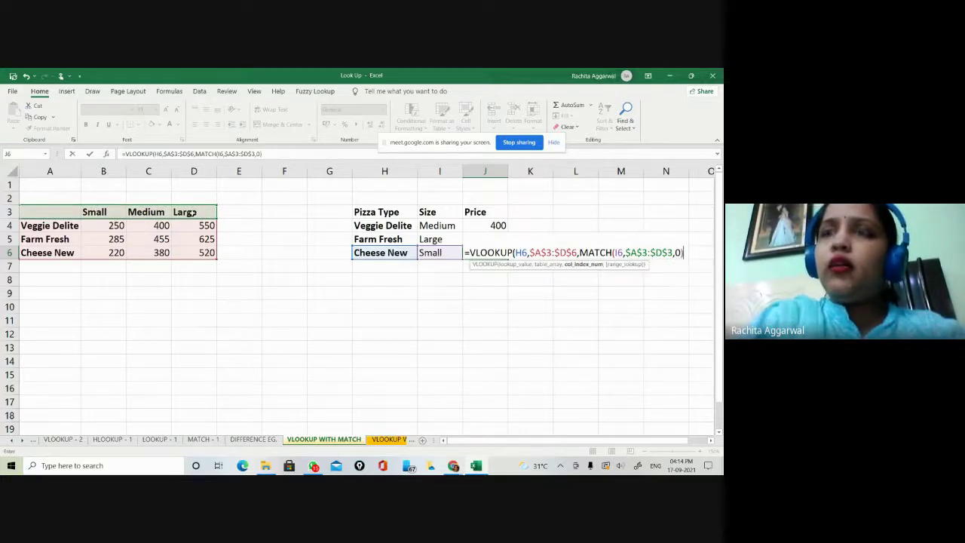
type(",")
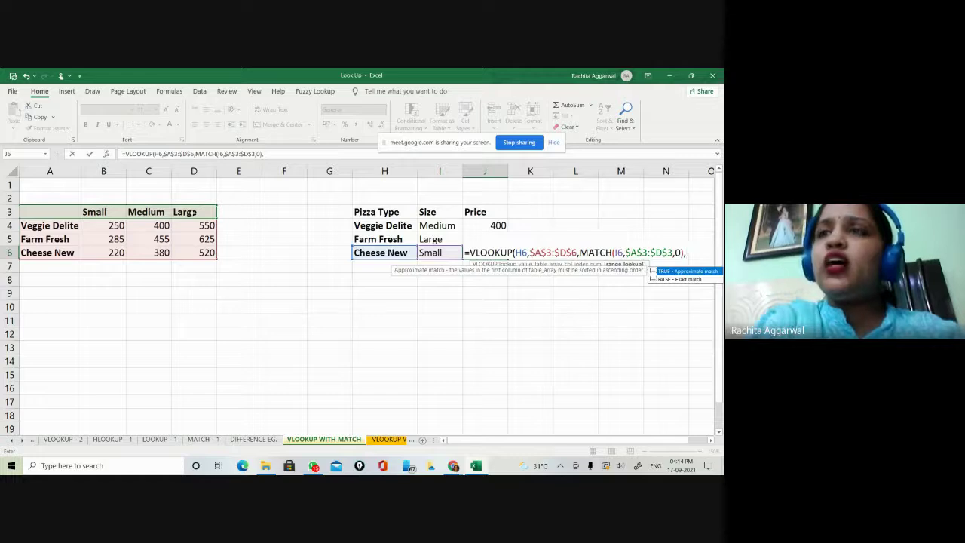
type("0)")
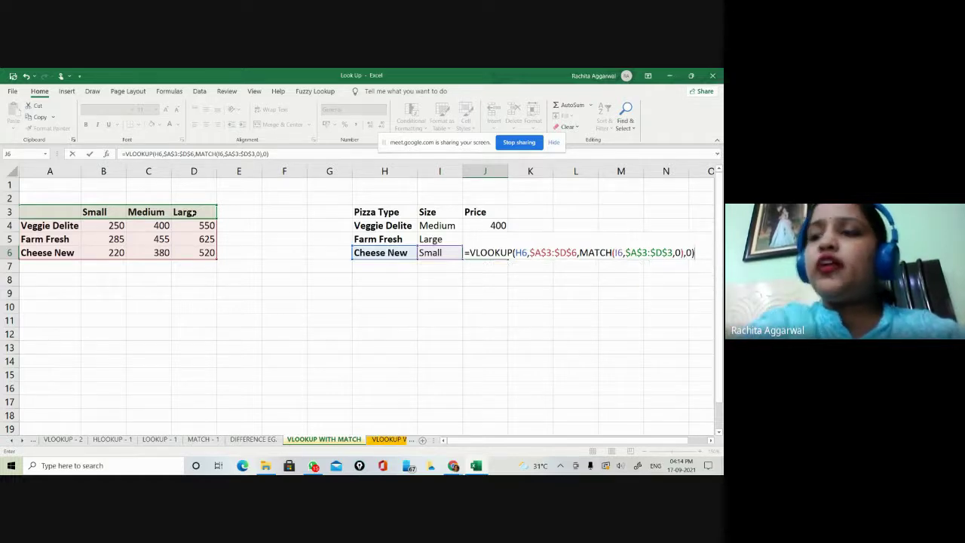
key("Return")
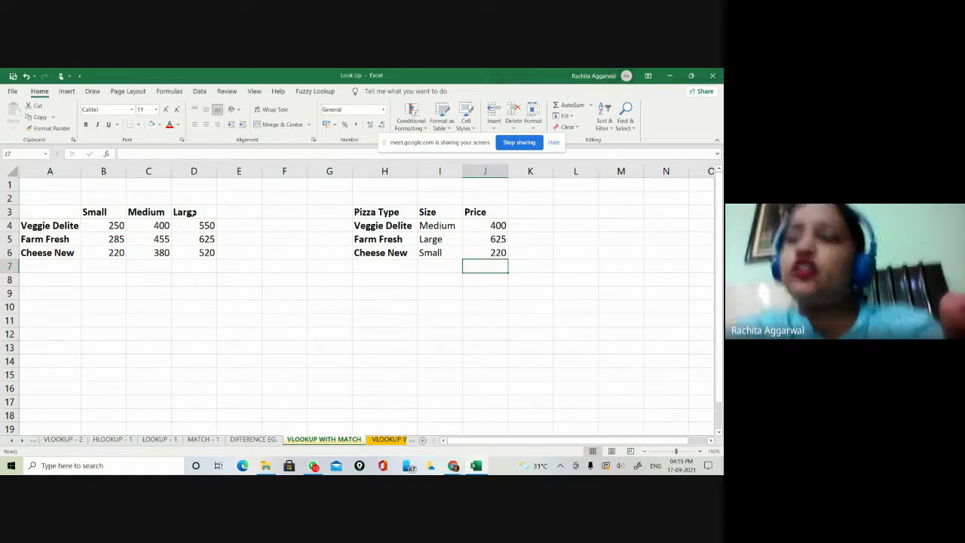
Step: Review the pizza types in column H and the matching price formulas in column J for rows 4 to 6
key("Up")
key("Up")
key("Up")
key("Left")
key("Left")
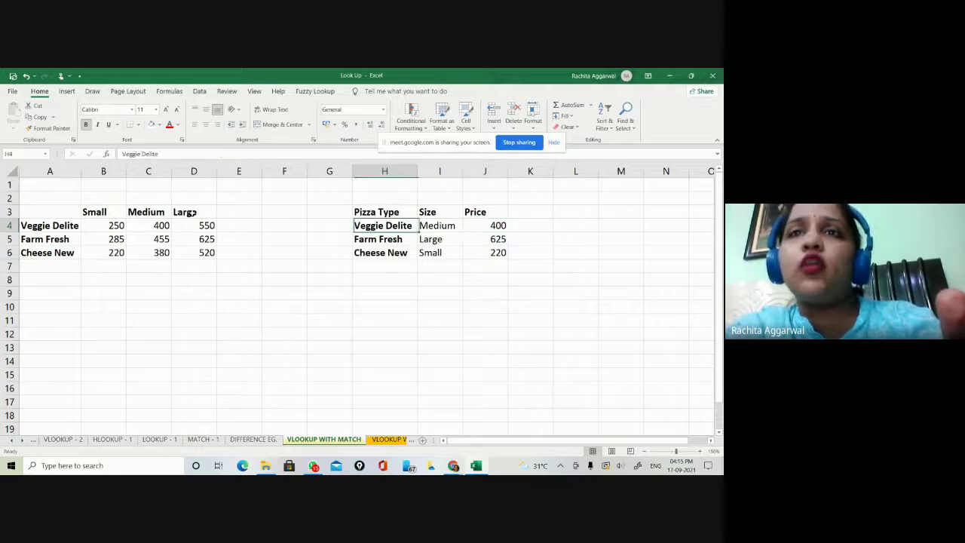
key("Down")
key("Down")
key("Up")
key("Up")
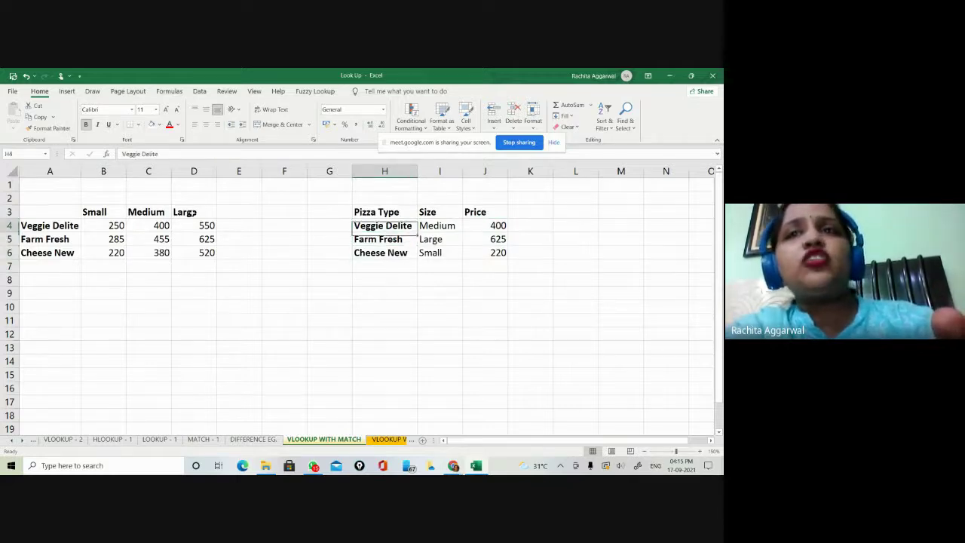
key("Right")
key("Right")
key("Down")
key("Down")
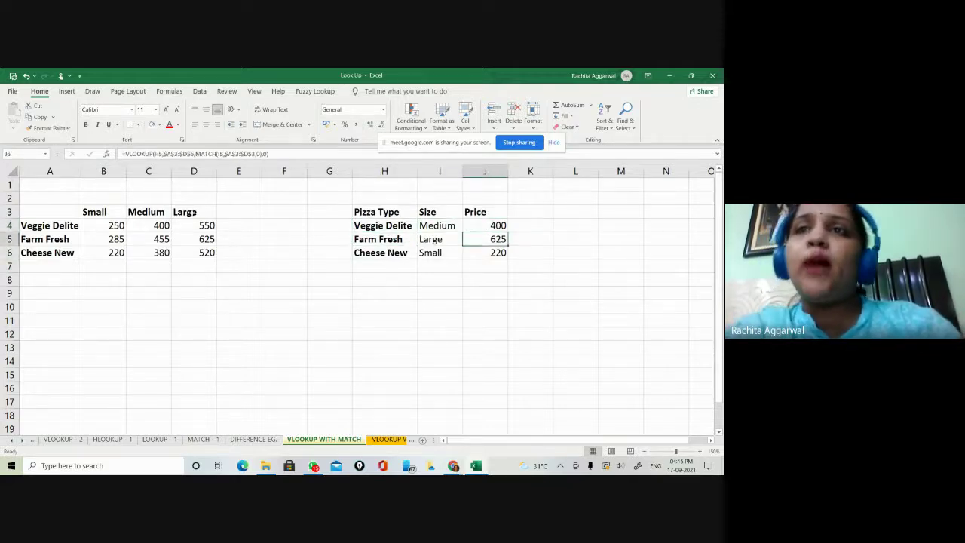
Step: Test the price lookup by changing the pizza type in H4 to Cheese New
key("Up")
key("Up")
key("Left")
key("Left")
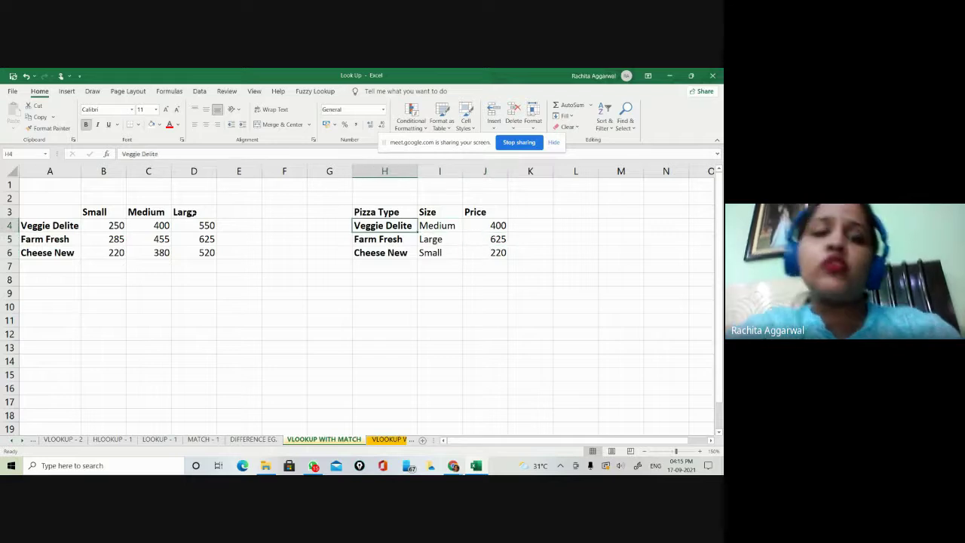
type("Cheese")
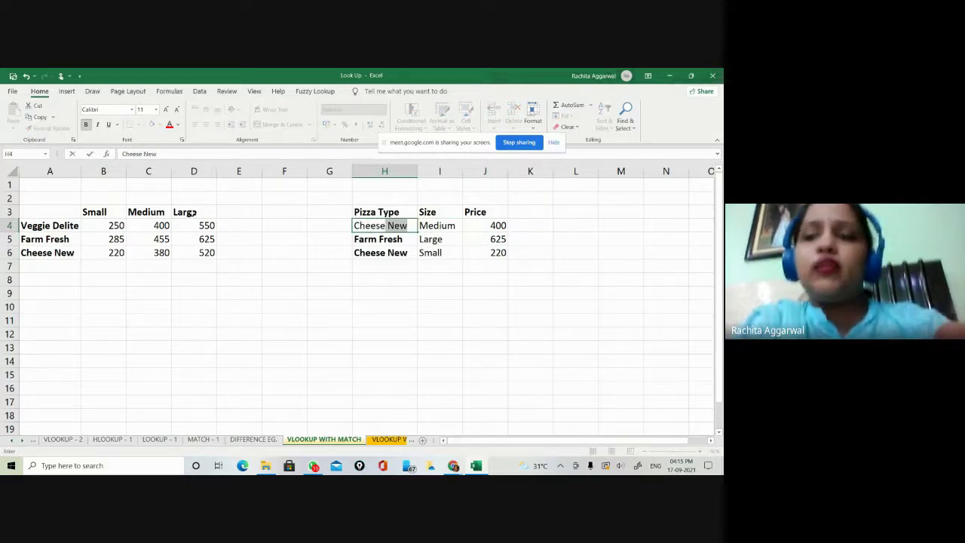
key("Return")
key("Up")
key("Right")
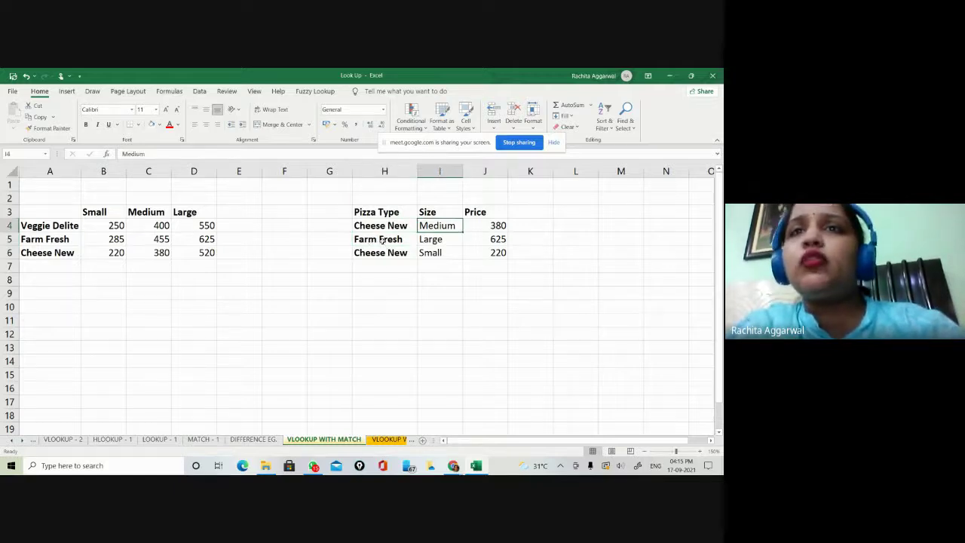
Step: Clear the lookup rows in H5:J6 and set the remaining entry to Farm Fresh in H4 with size Small in I4
left_click_drag(382, 239, 496, 257)
key("Delete")
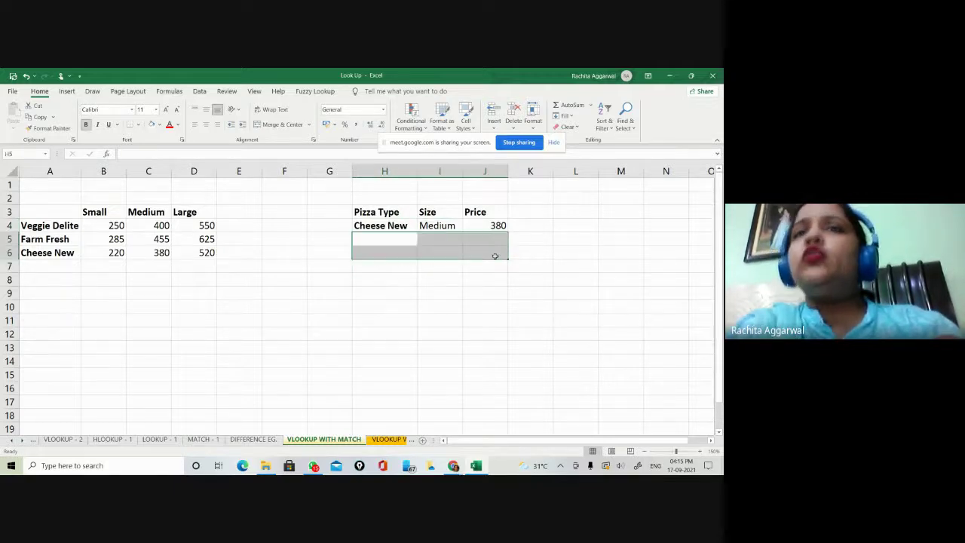
left_click(406, 225)
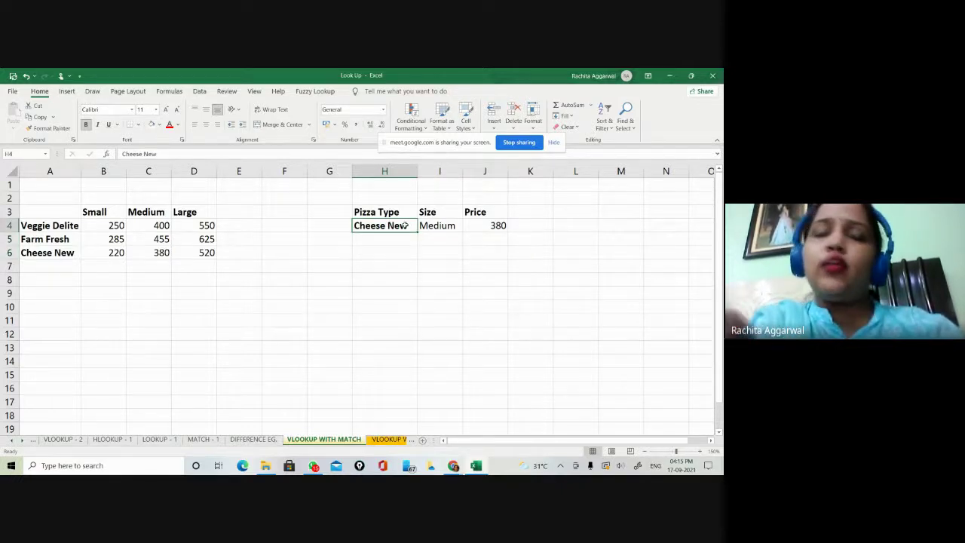
type("Farm Fresh")
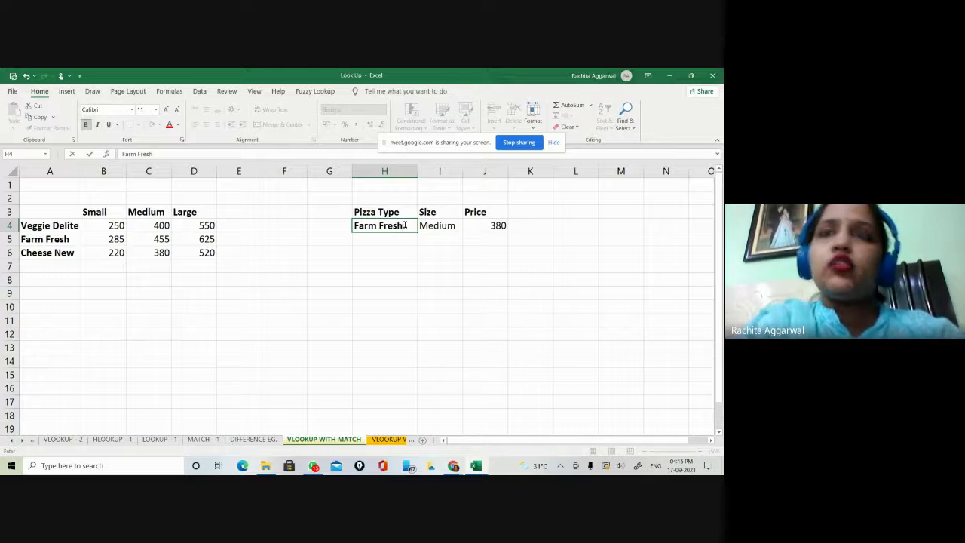
key("Tab")
type("Sma")
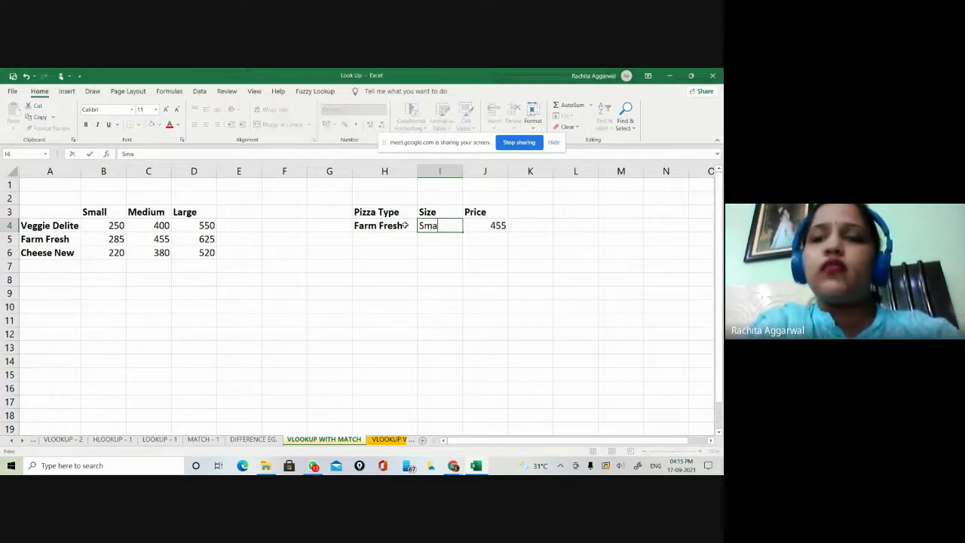
key("Return")
key("Up")
key("Right")
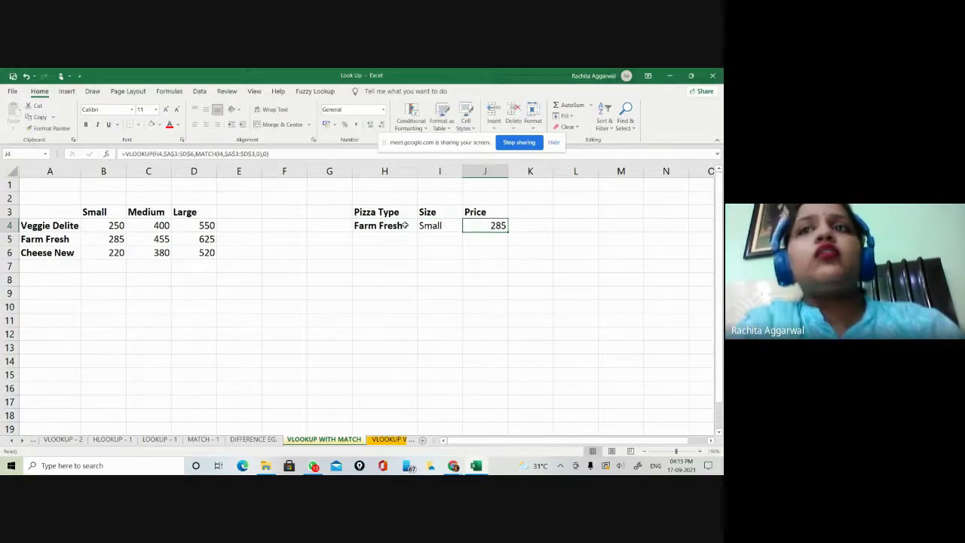
Step: Compare the Small price of Farm Fresh in source cell B5 with the lookup entry in H4:J4
left_click(106, 236)
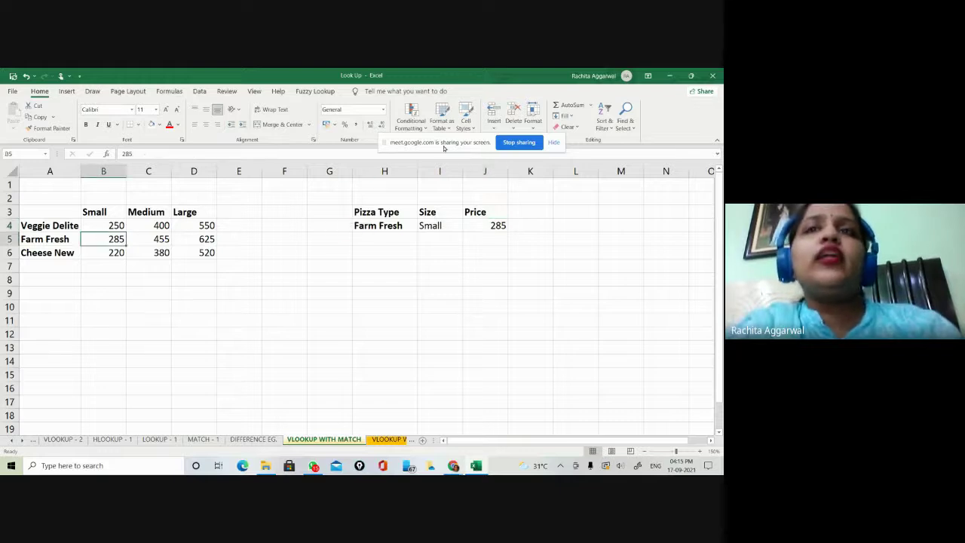
left_click(397, 225)
key("Right")
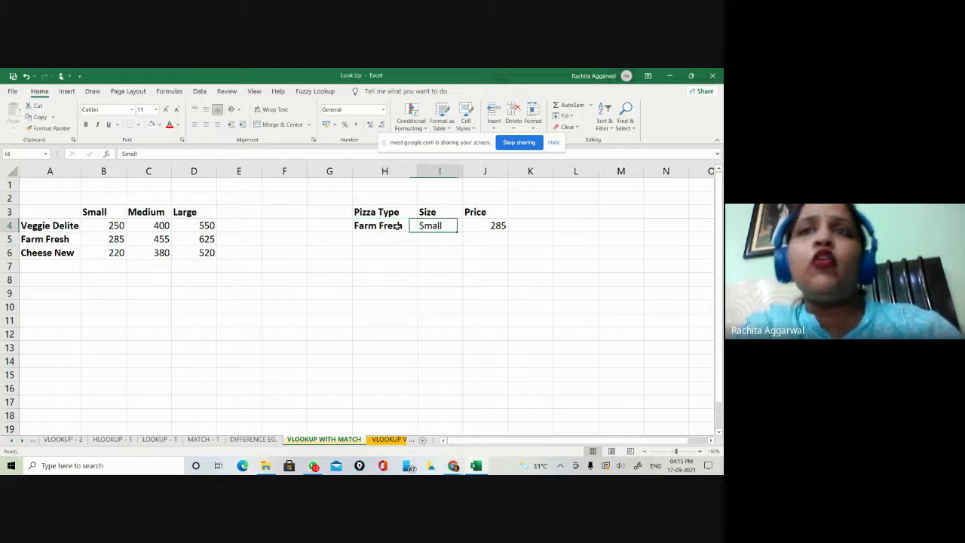
key("Right")
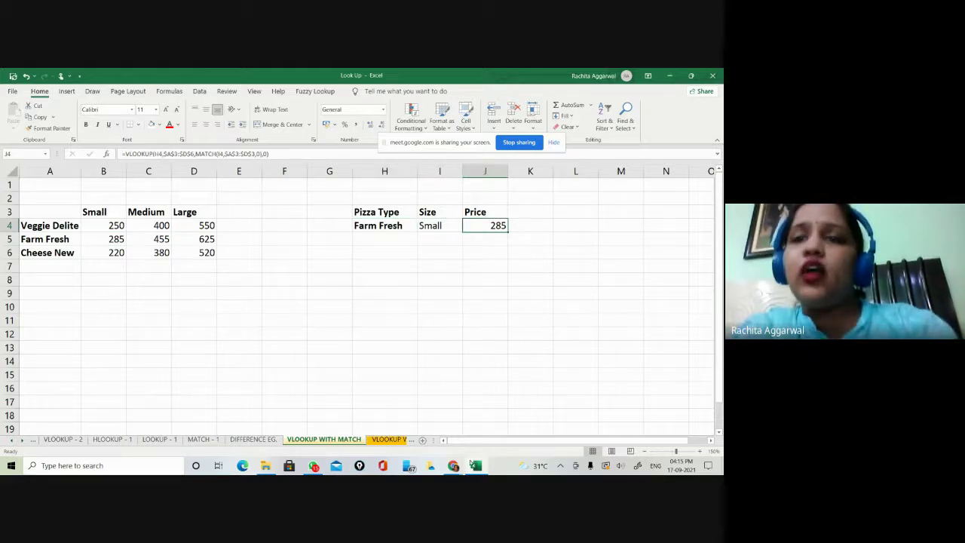
mouse_move(455, 465)
left_click(430, 422)
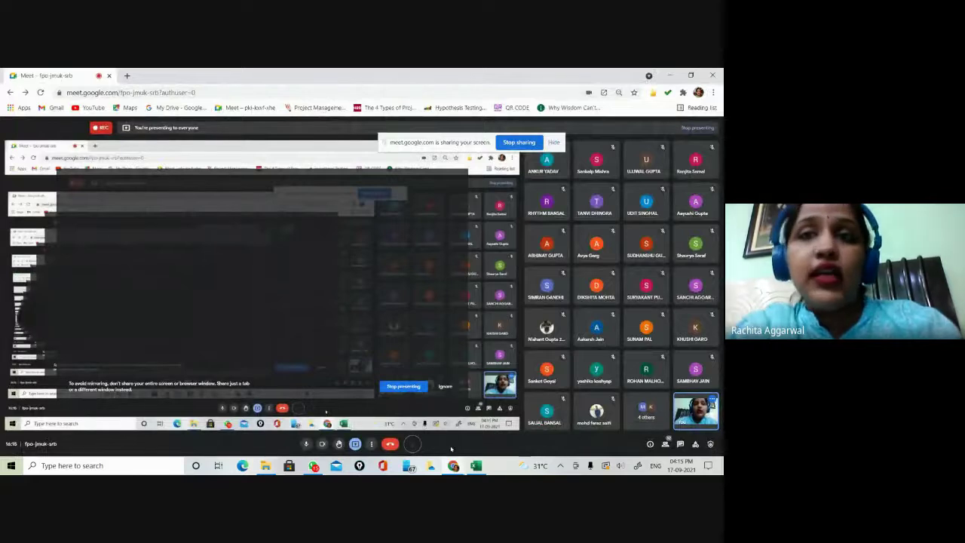
key("alt+Tab")
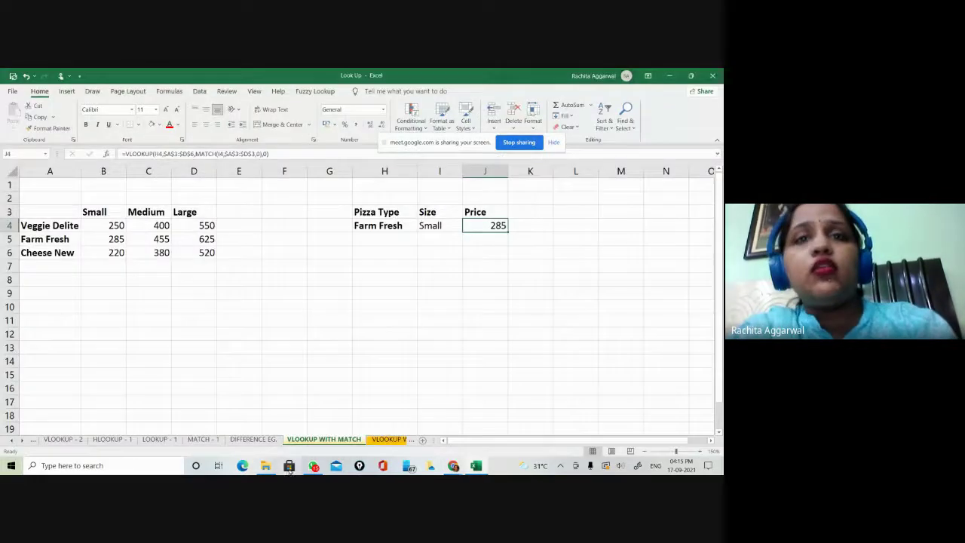
Step: Open the VLOOKUP - 2 sheet and examine the lookup formulas of the first employee's INCENTIVE, Bonus and TA cells
left_click(55, 440)
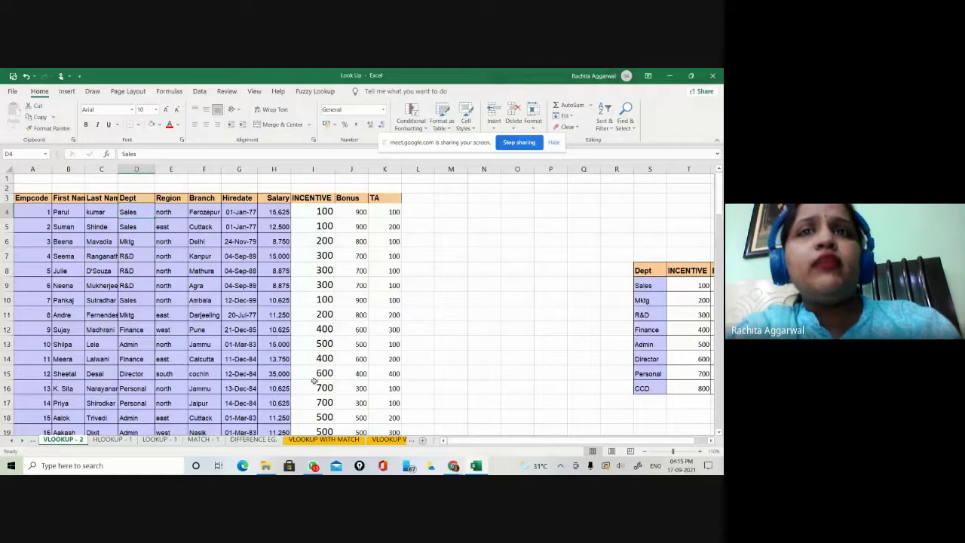
left_click(472, 335)
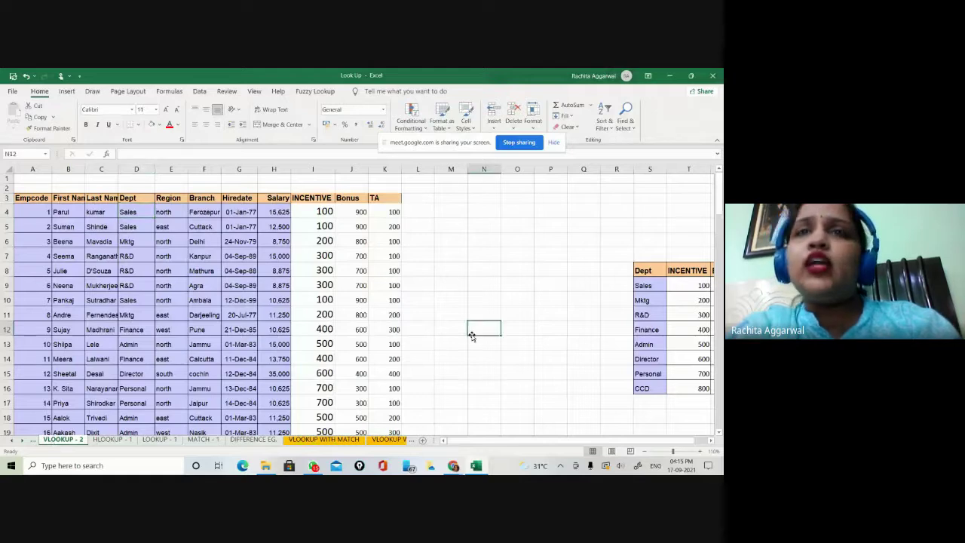
left_click(318, 211)
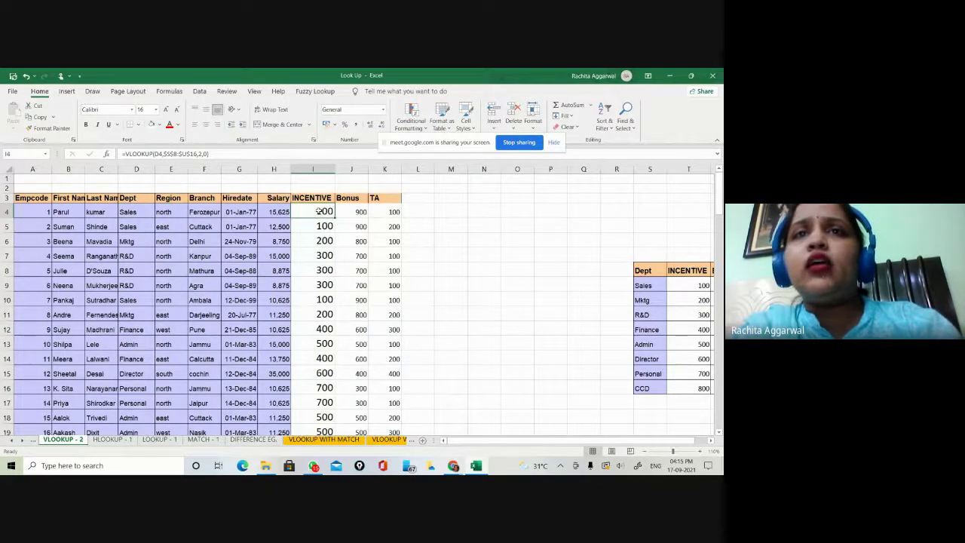
key("Right")
key("Right")
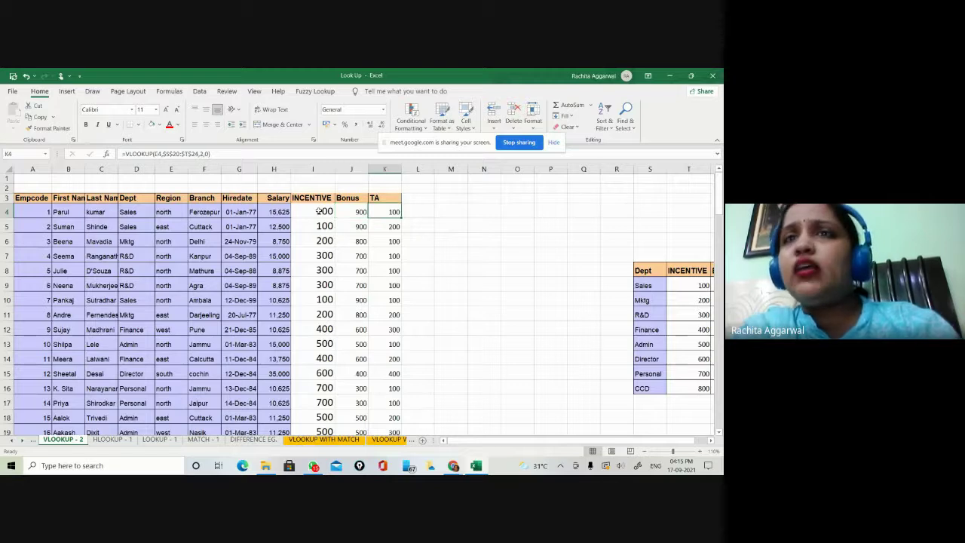
key("Left")
key("Left")
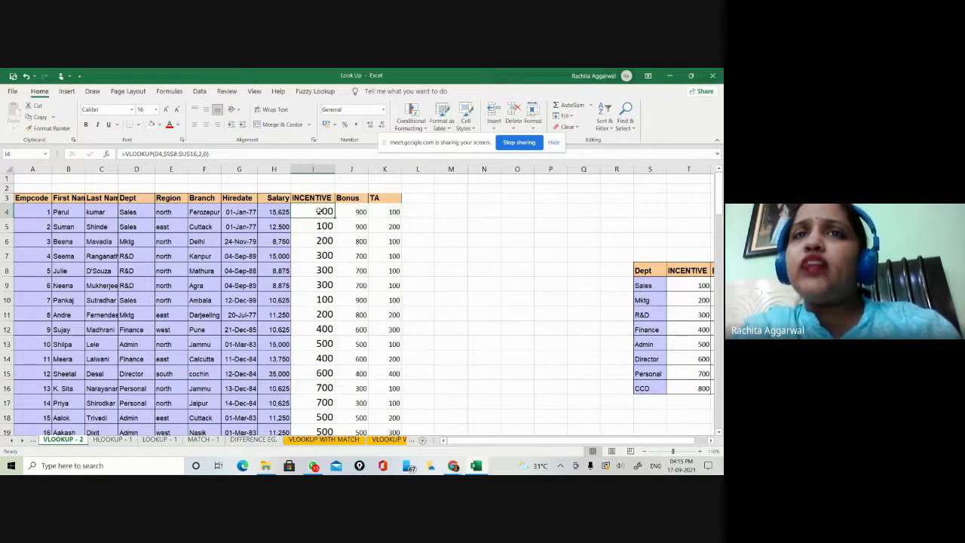
key("Right")
key("Right")
key("Left")
key("Left")
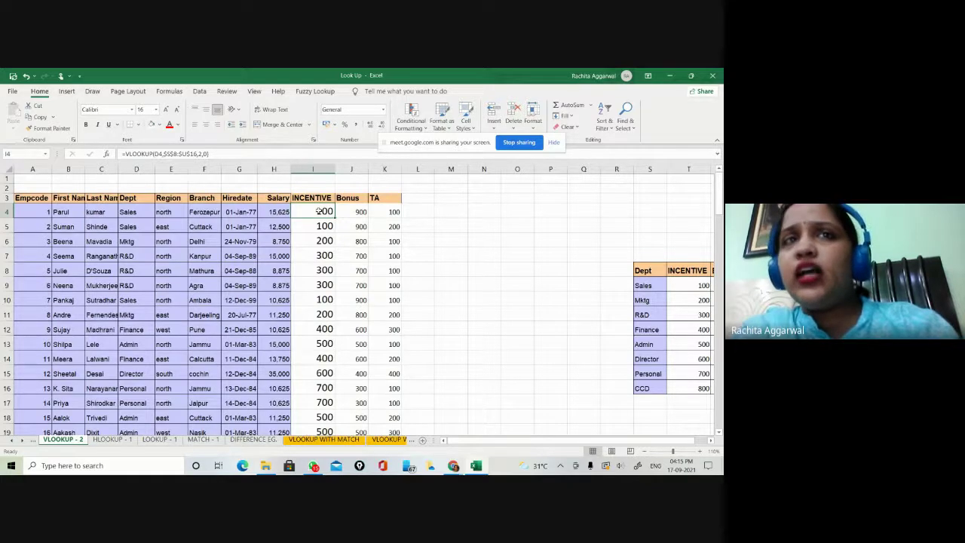
key("alt+Tab")
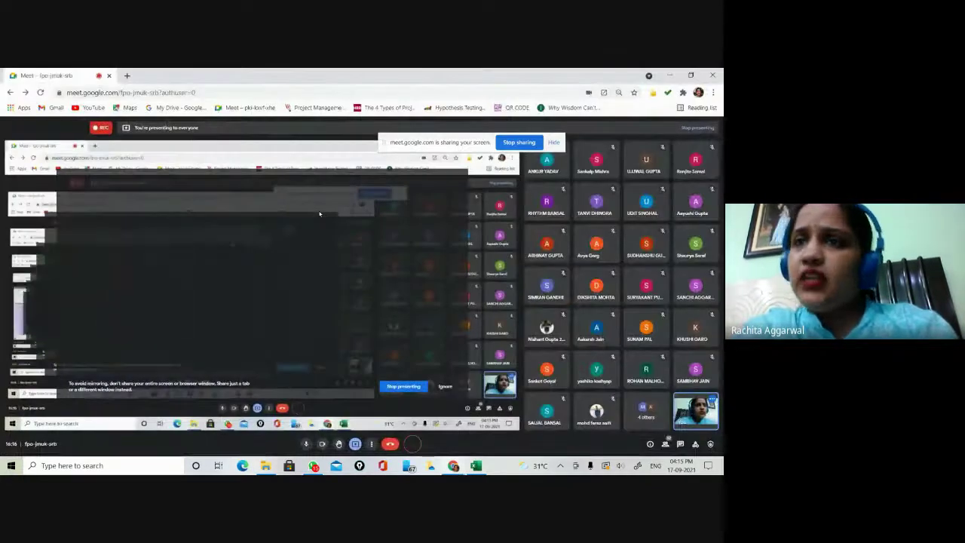
left_click(476, 466)
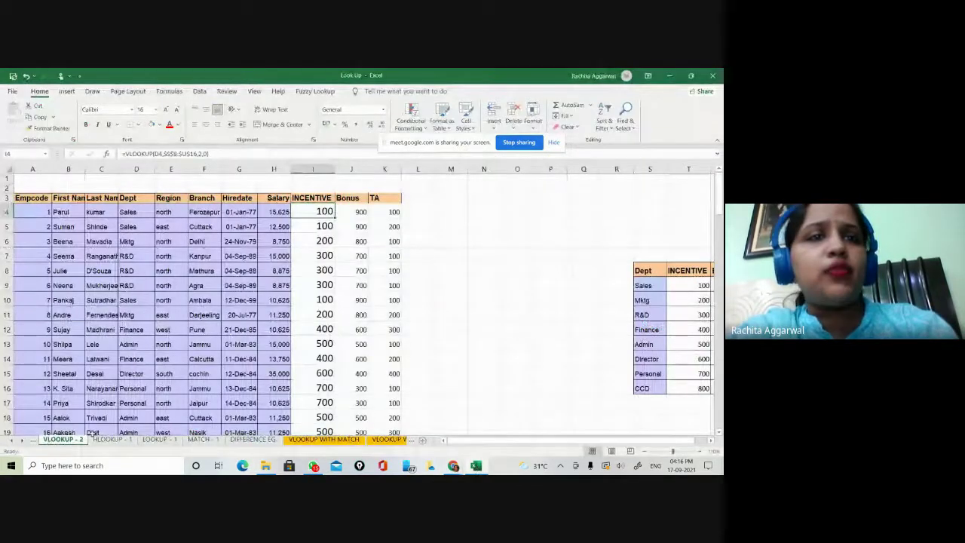
Step: Open the VLOOKUP WITH MATCH - 2 sheet and read the challenge note beside the Empcode table
left_click(27, 445)
left_click(27, 445)
left_click(27, 445)
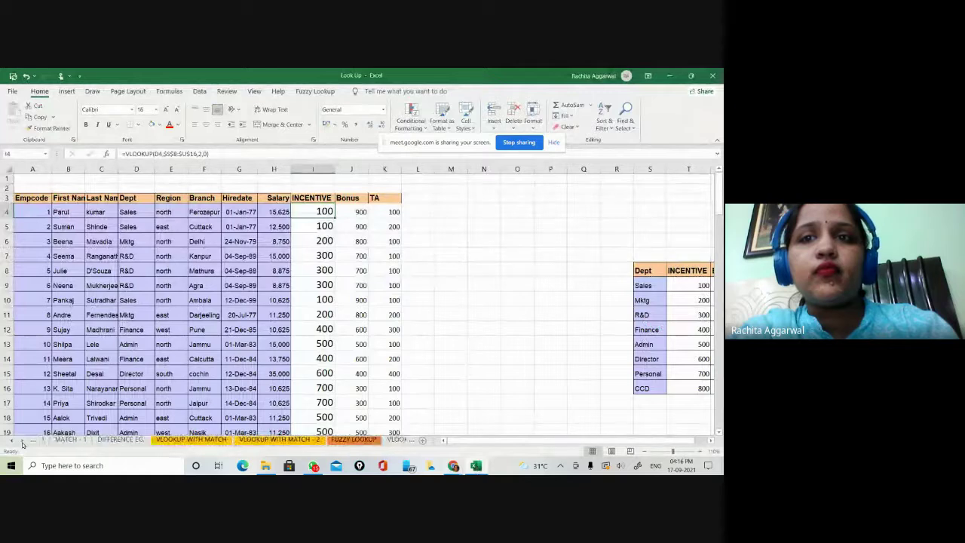
left_click(28, 445)
left_click(23, 444)
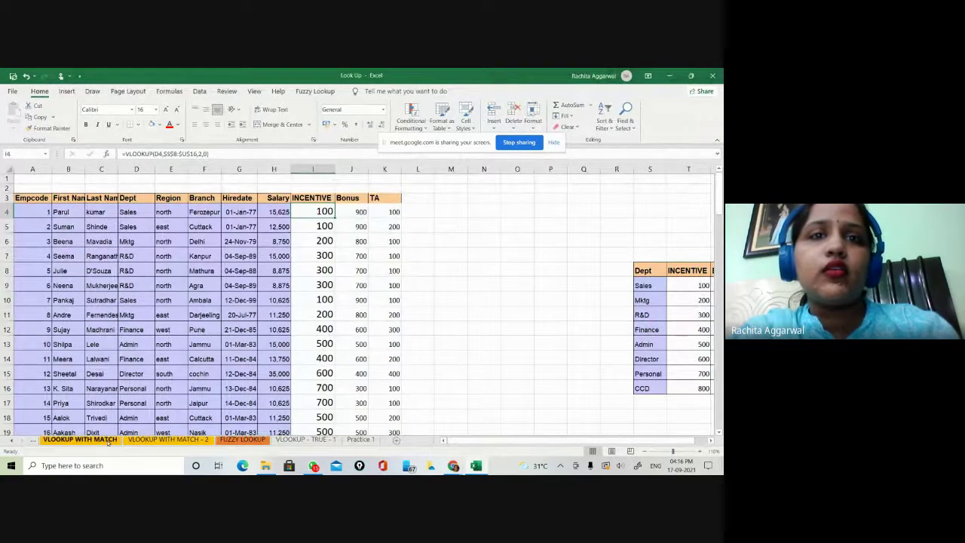
left_click(130, 441)
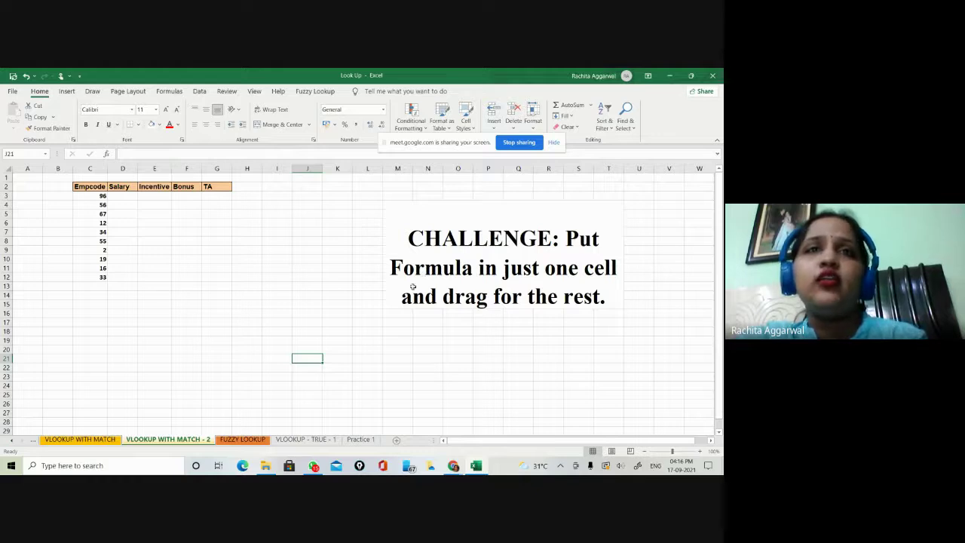
left_click(525, 258)
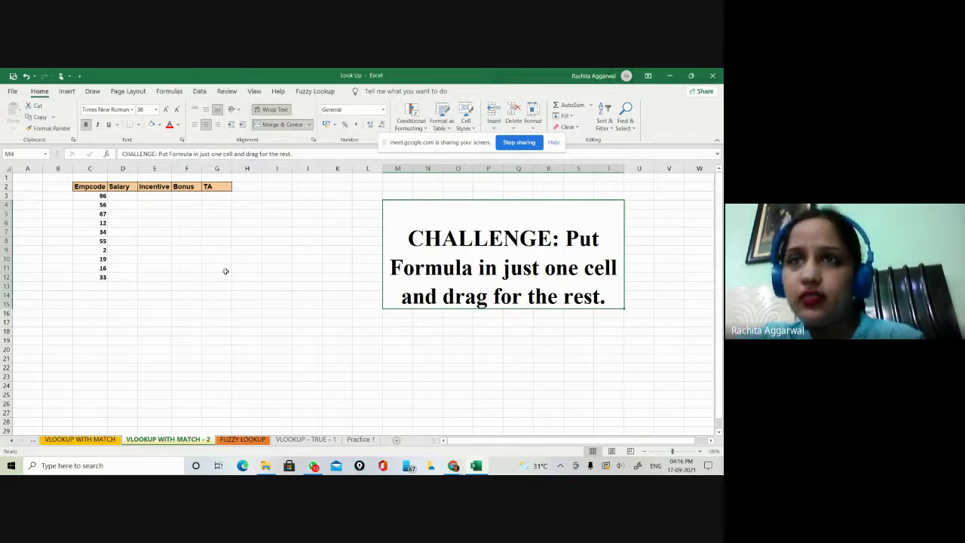
Step: Return to the VLOOKUP - 2 sheet to view the employee table that serves as the lookup source
left_click(15, 440)
left_click(15, 440)
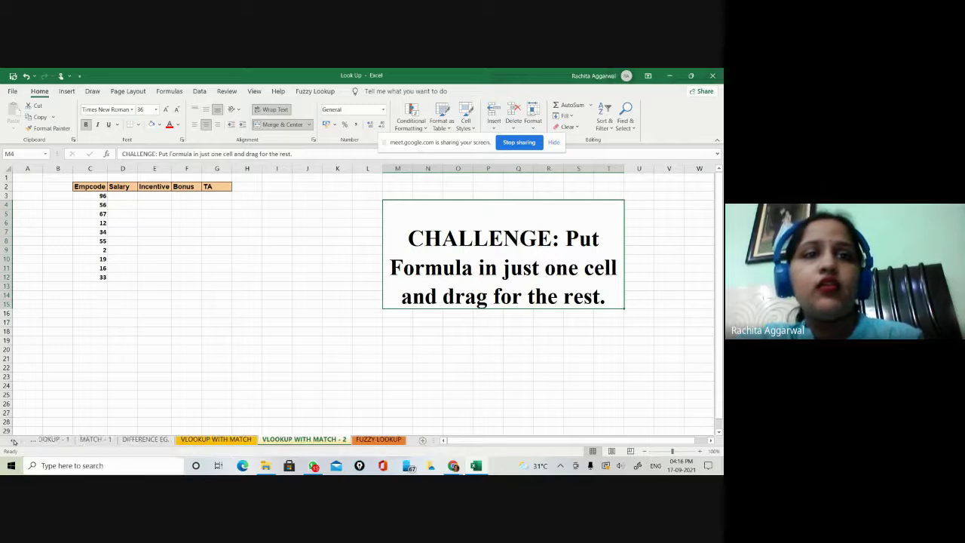
left_click(15, 440)
left_click(12, 442)
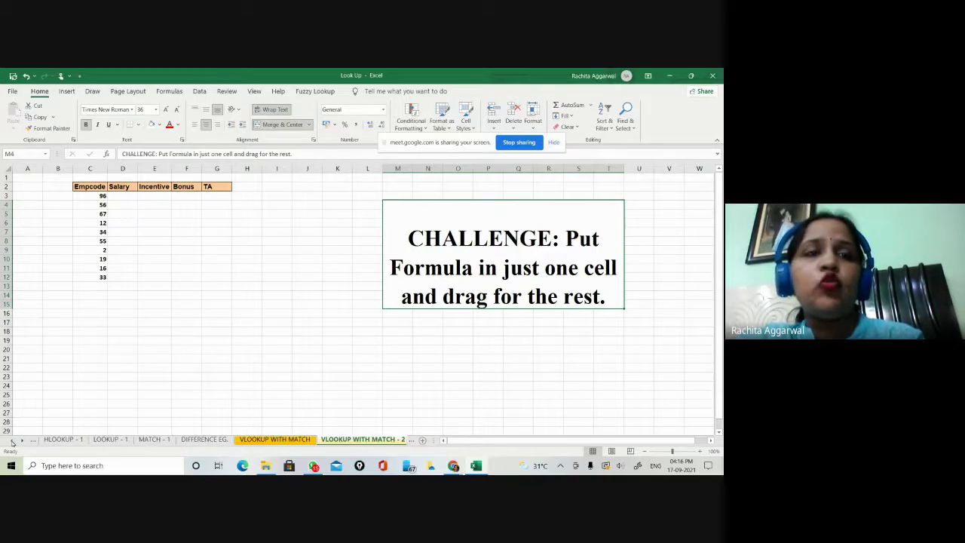
left_click(12, 442)
left_click(12, 441)
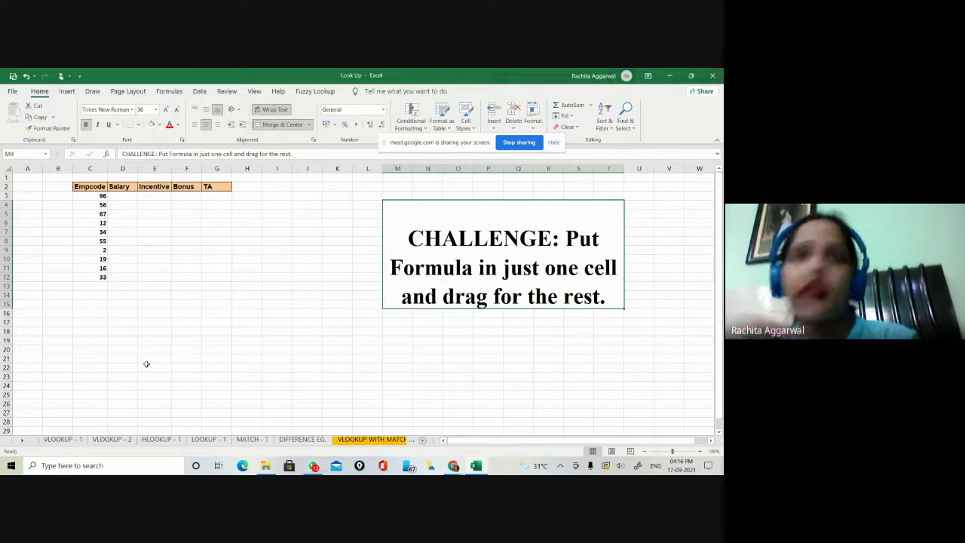
left_click(112, 440)
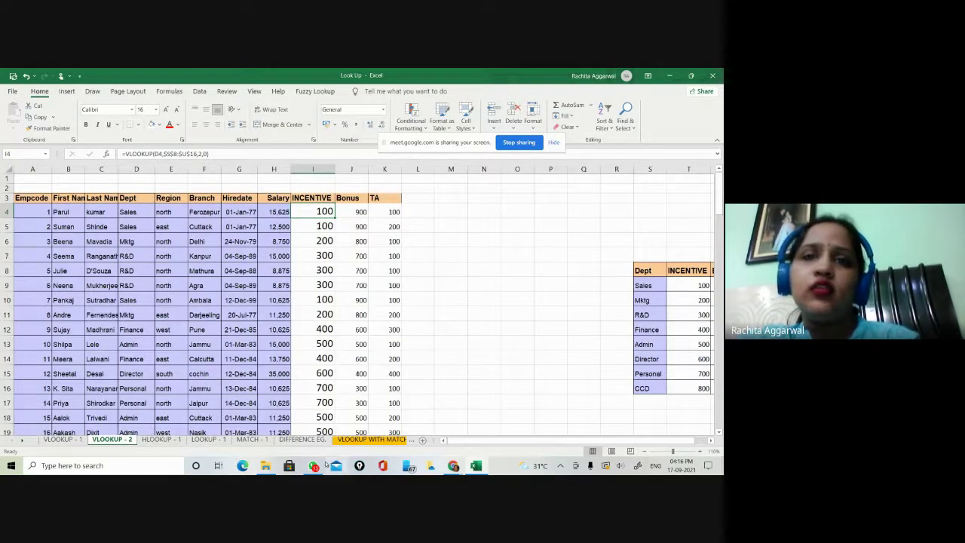
Step: Switch back to the VLOOKUP WITH MATCH - 2 sheet to view the challenge table's headings
left_click(23, 443)
left_click(22, 443)
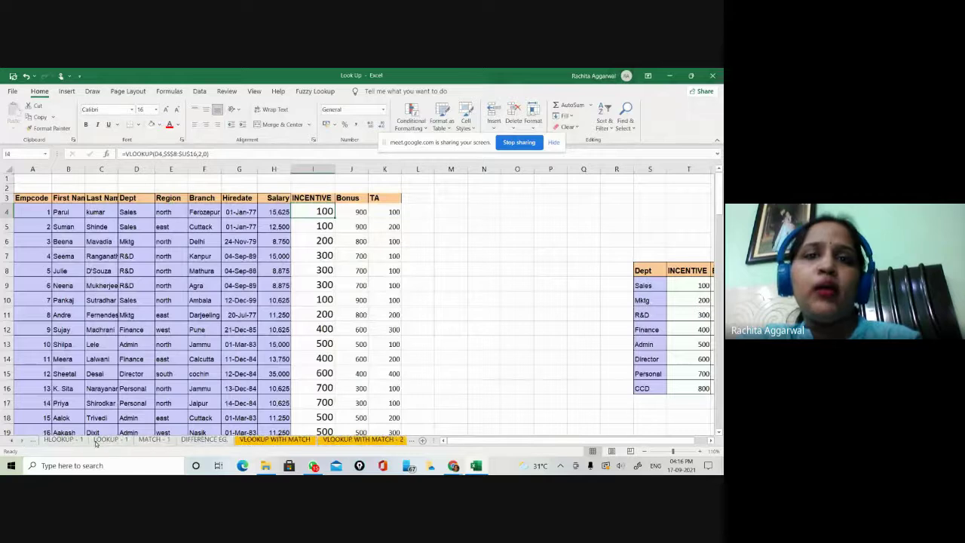
left_click(370, 440)
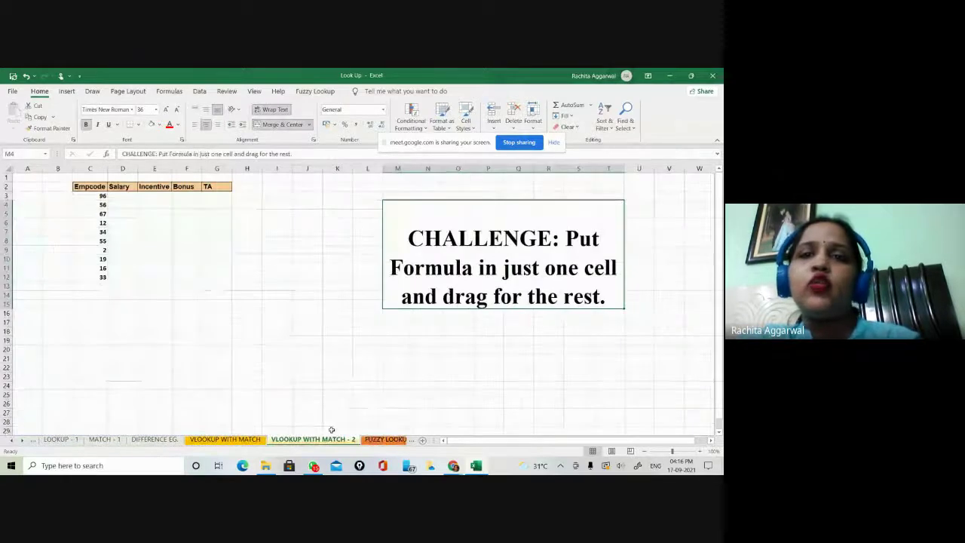
scroll(47, 443, "up", 3)
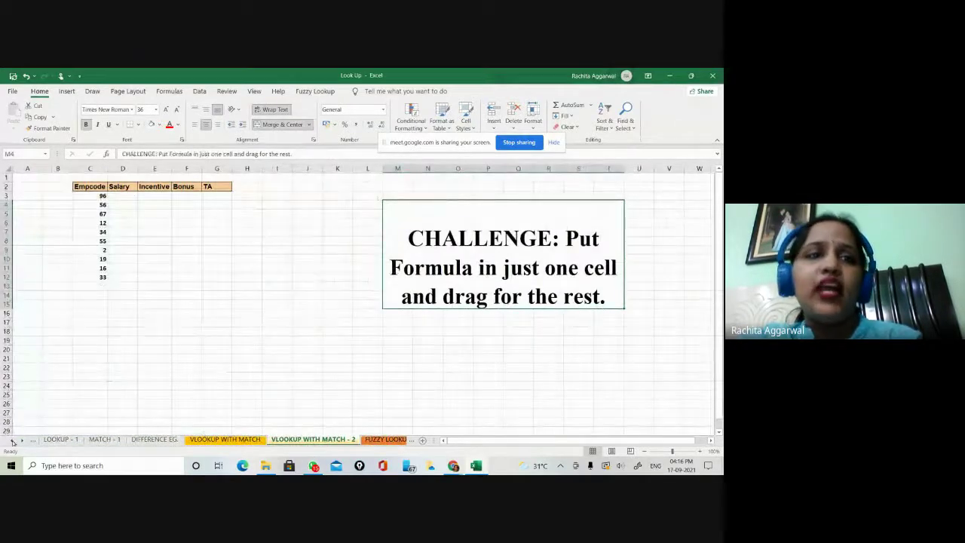
Step: Open the VLOOKUP - 2 sheet and look through the employee codes in the Empcode column
left_click(108, 439)
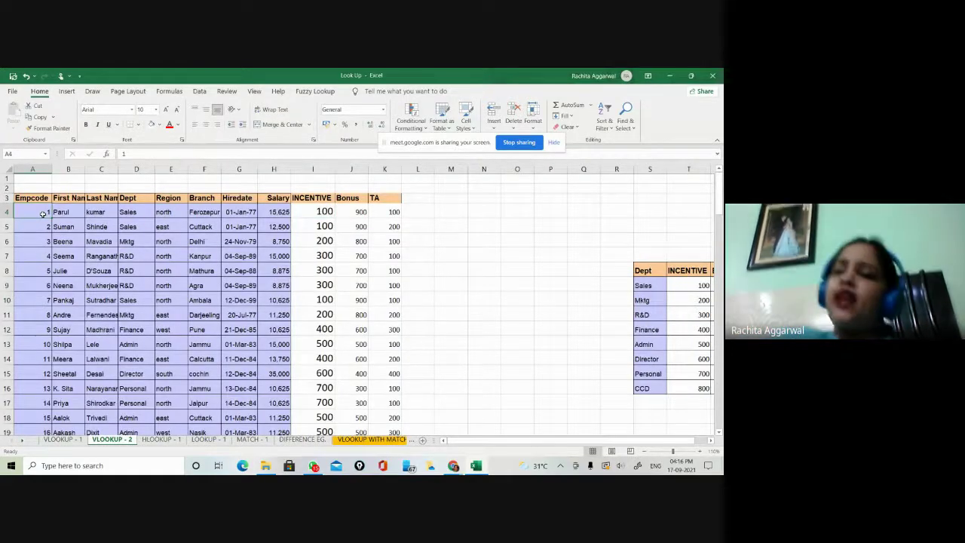
key("Down")
key("Down")
key("Down")
key("Down")
key("Down")
key("Down")
key("Down")
key("Down")
key("Down")
key("Down")
key("Down")
key("Down")
key("Down")
key("Down")
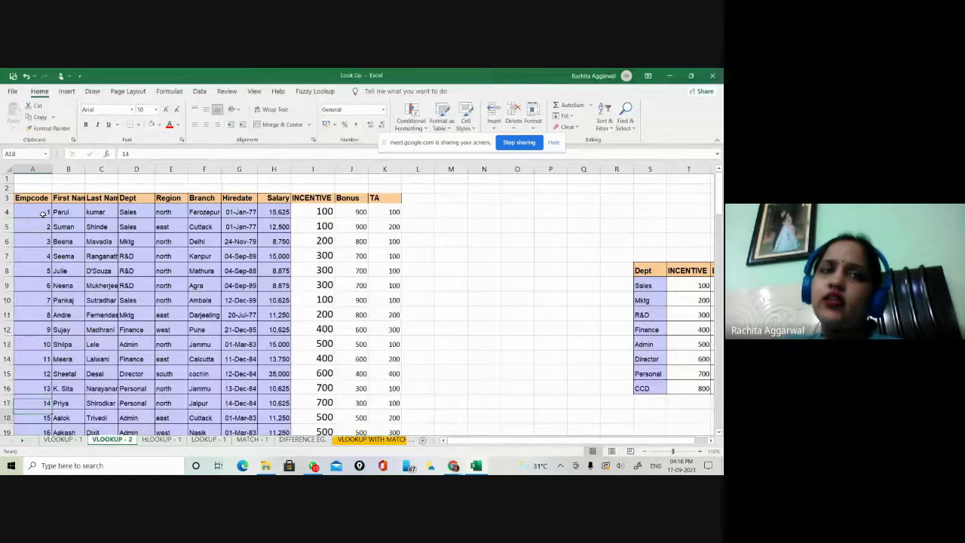
key("Up")
key("Up")
key("Up")
key("Up")
key("Up")
key("Up")
key("Up")
key("Up")
key("Up")
key("Up")
key("Up")
key("Up")
key("Up")
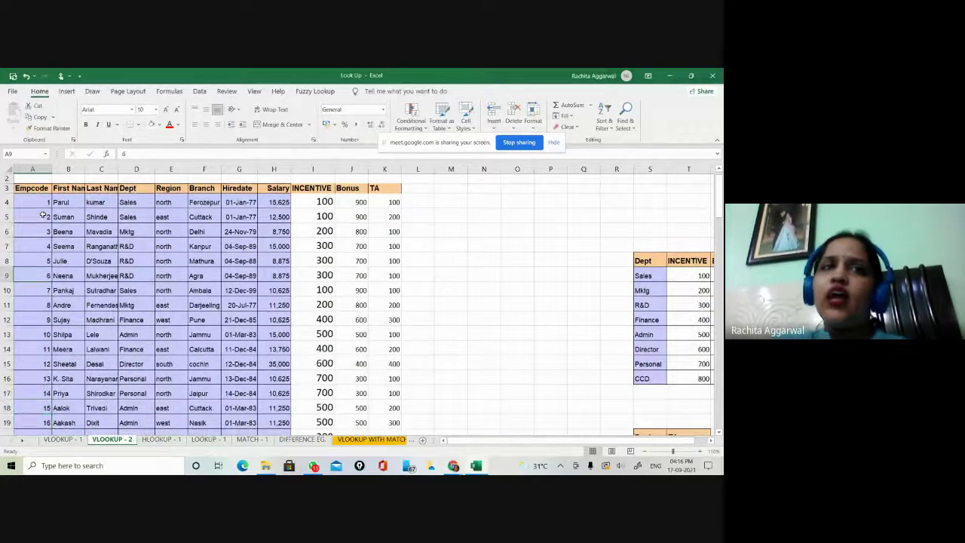
Step: Look across the second employee's row from First Name to TA, including the Salary, INCENTIVE and Bonus cells
key("Right")
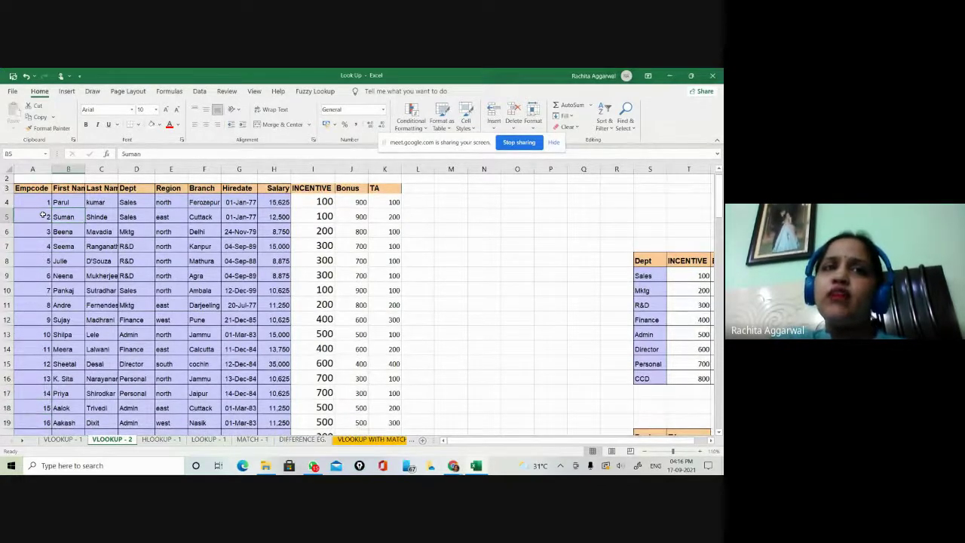
key("Right")
key("Right")
key("Right")
key("Right")
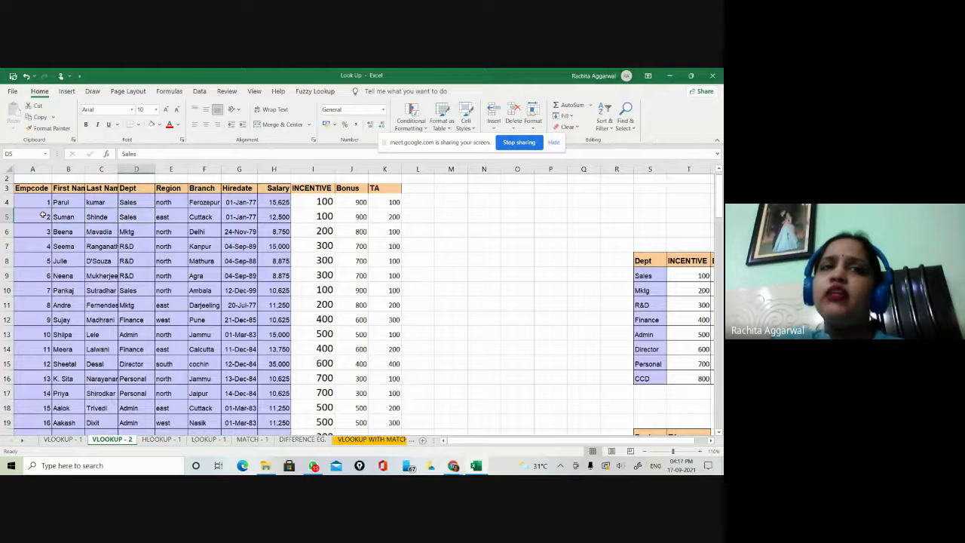
key("Right")
key("Right")
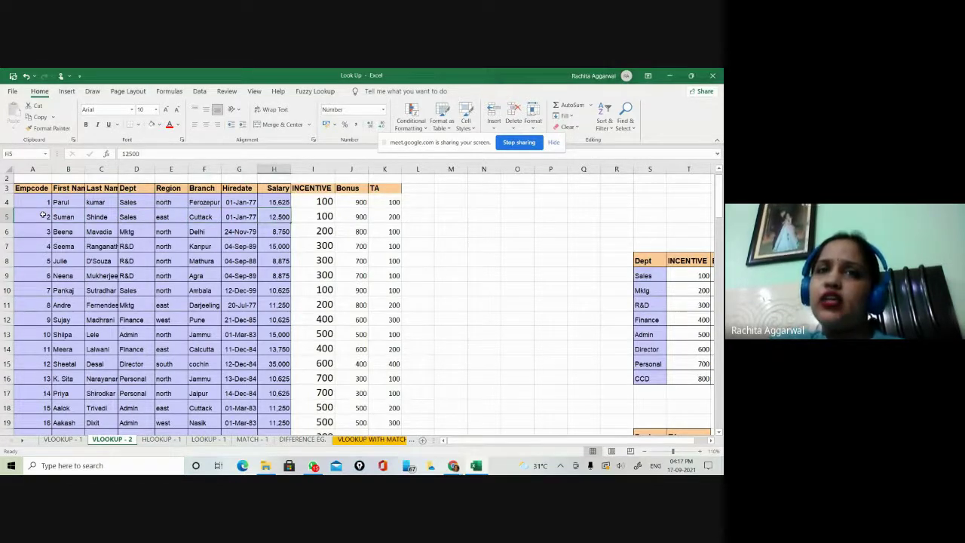
key("Right")
key("Right")
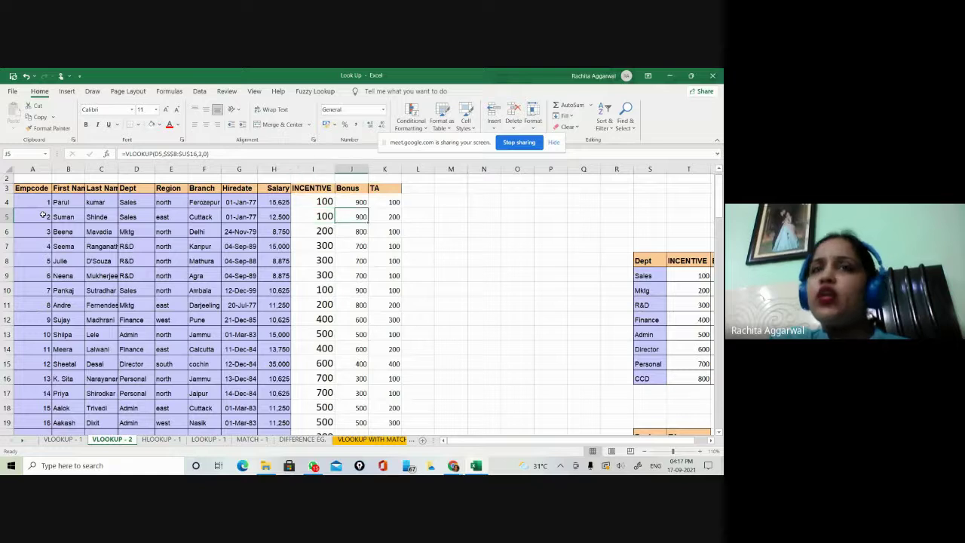
key("Right")
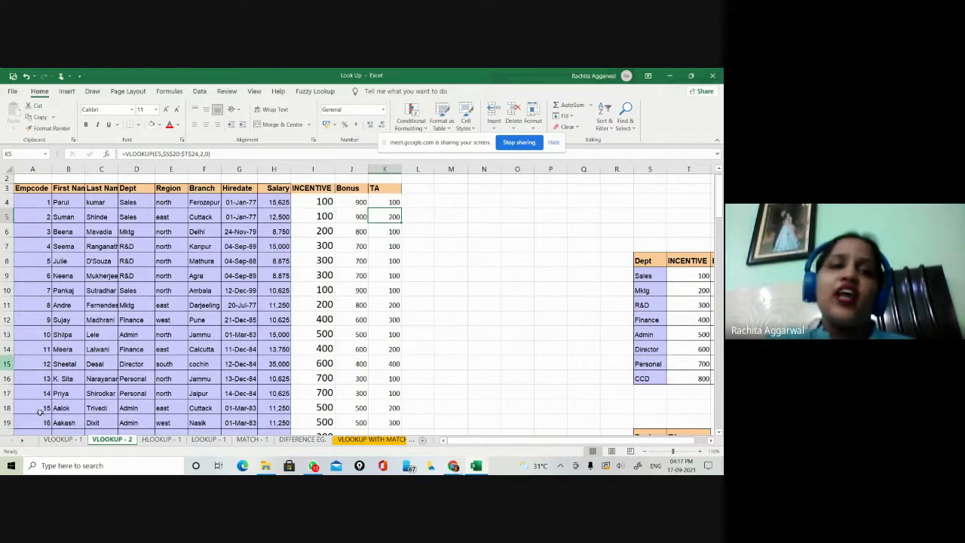
Step: Reopen the VLOOKUP WITH MATCH - 2 sheet to review the one-formula challenge
left_click(22, 441)
left_click(22, 441)
left_click(22, 440)
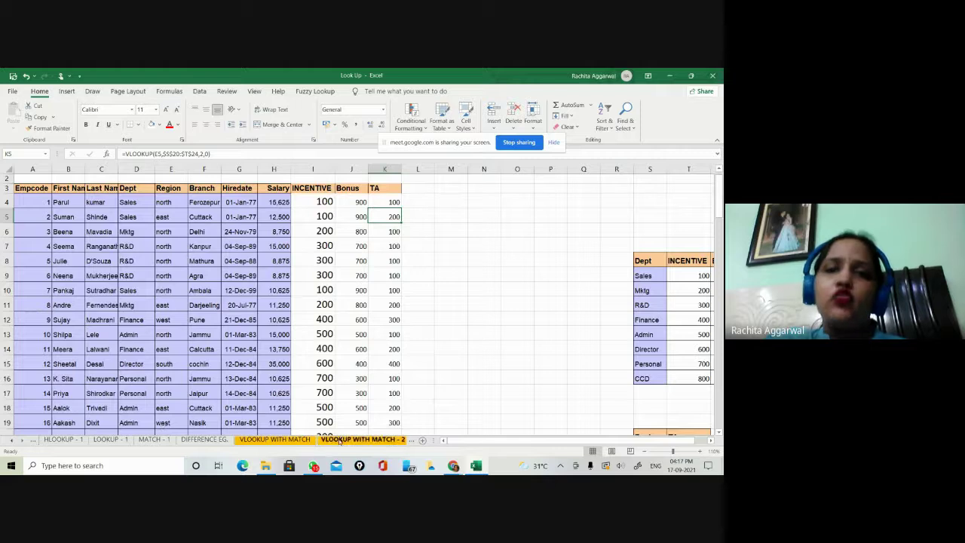
left_click(313, 439)
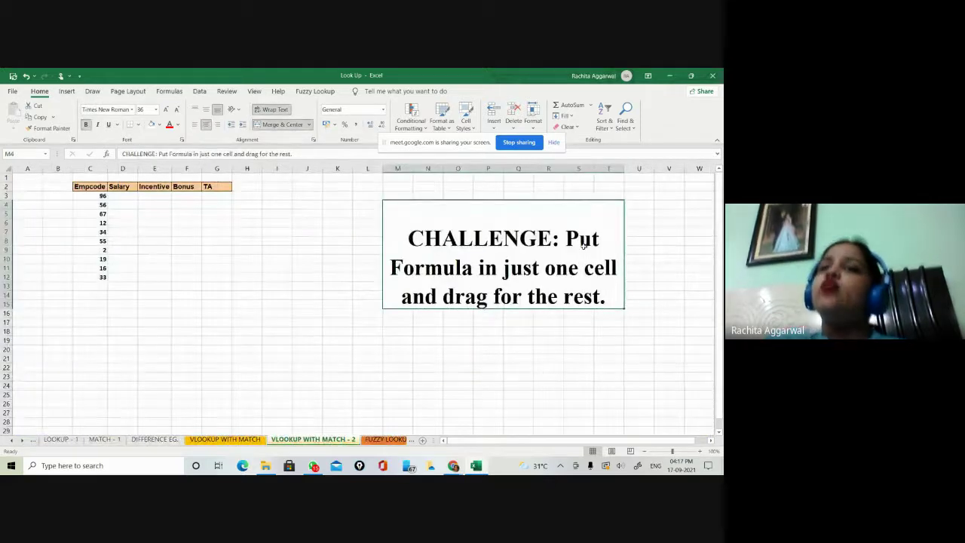
Step: Revisit the VLOOKUP - 2 source table and return to the VLOOKUP WITH MATCH - 2 challenge sheet
left_click(9, 442)
left_click(9, 442)
left_click(8, 442)
left_click(64, 440)
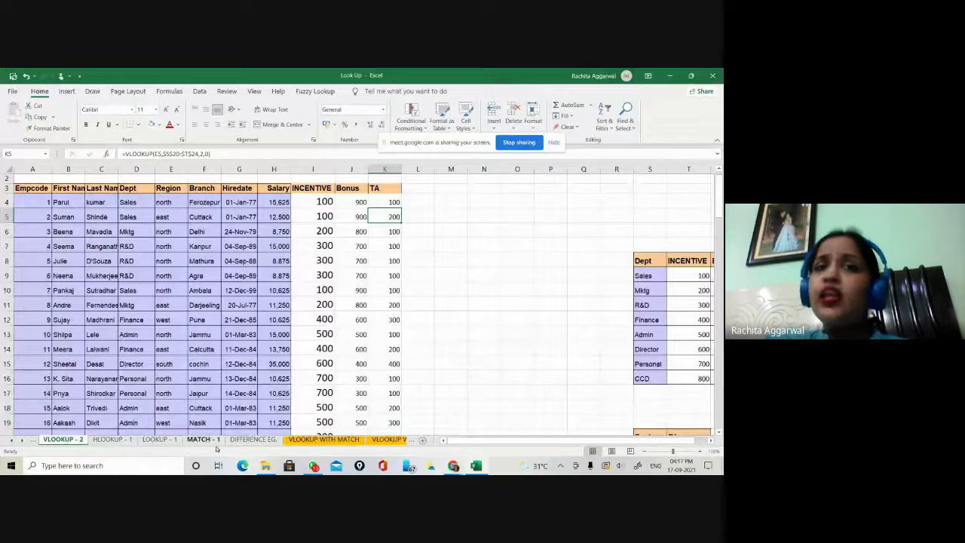
left_click(23, 444)
left_click(23, 445)
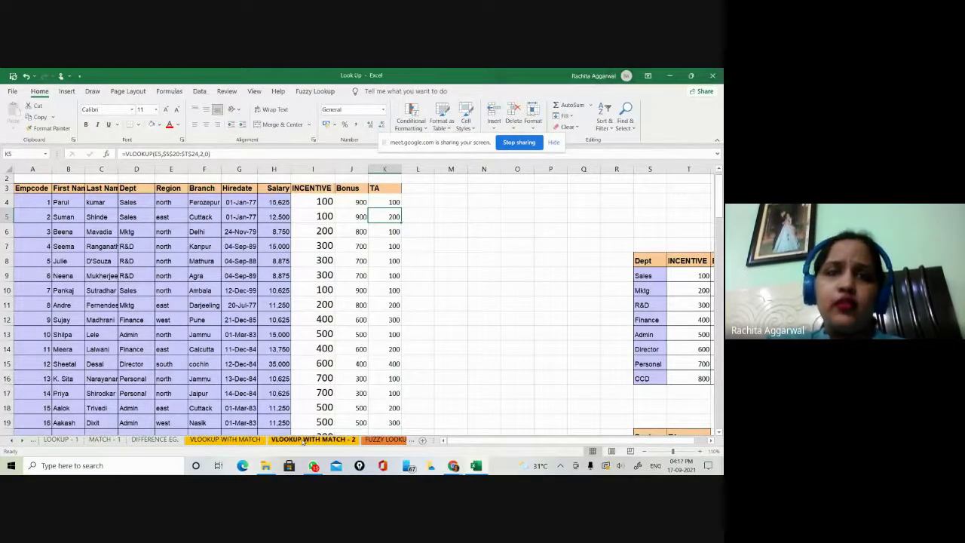
left_click(302, 442)
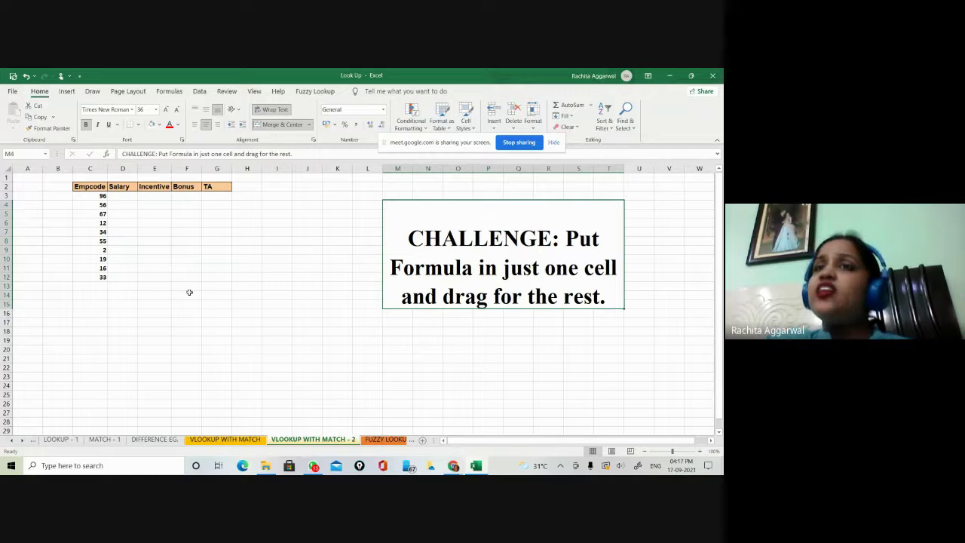
Step: Fill the first Salary cell D3 with the gold theme color and extend it across the row to G3
left_click(126, 196)
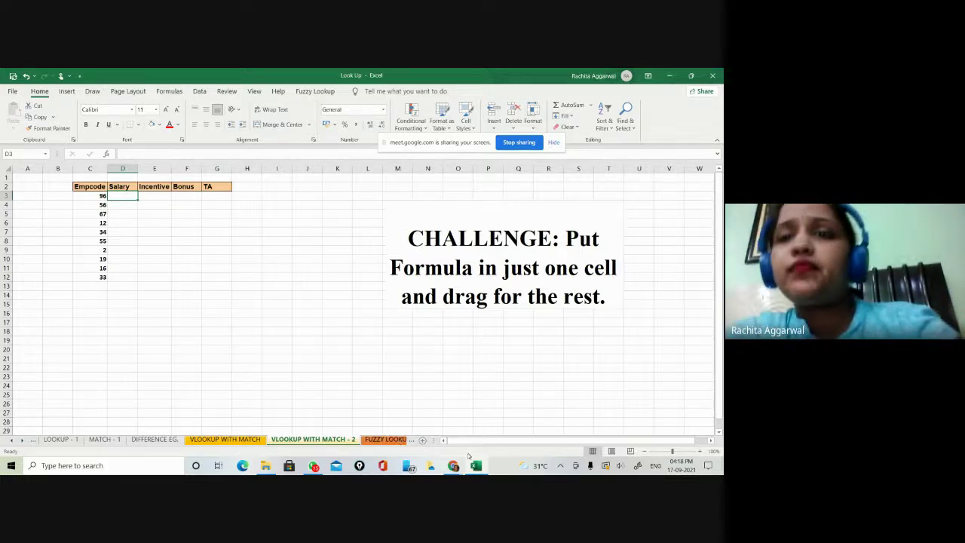
mouse_move(460, 467)
left_click(437, 440)
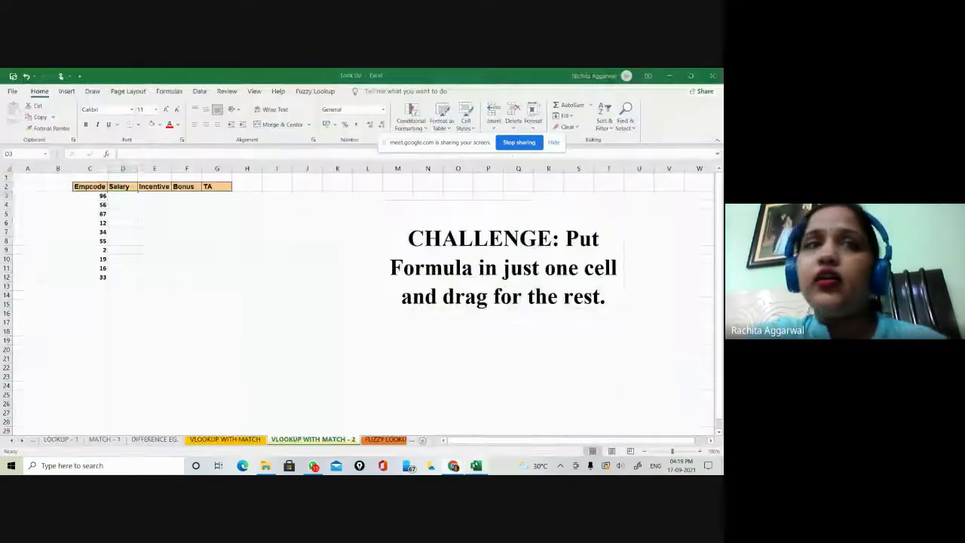
left_click(475, 466)
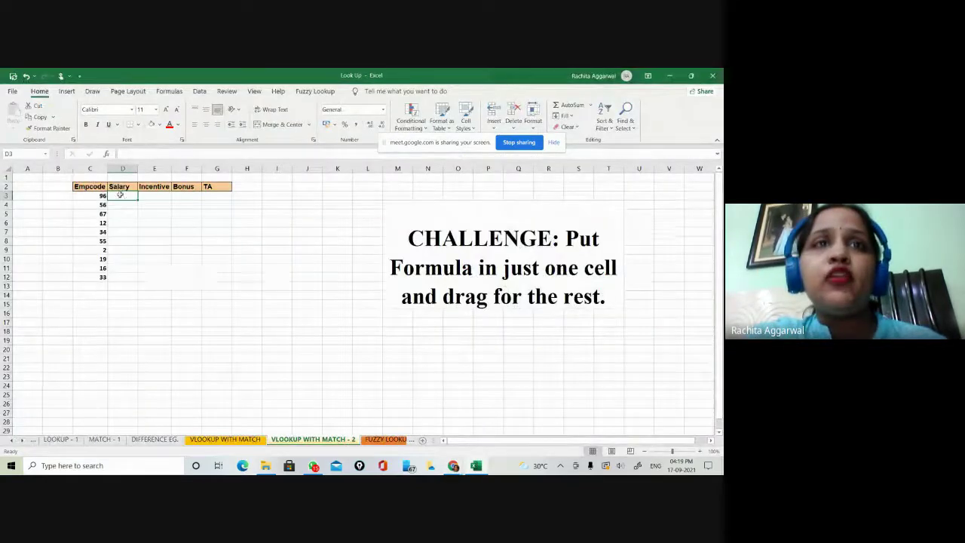
left_click(159, 124)
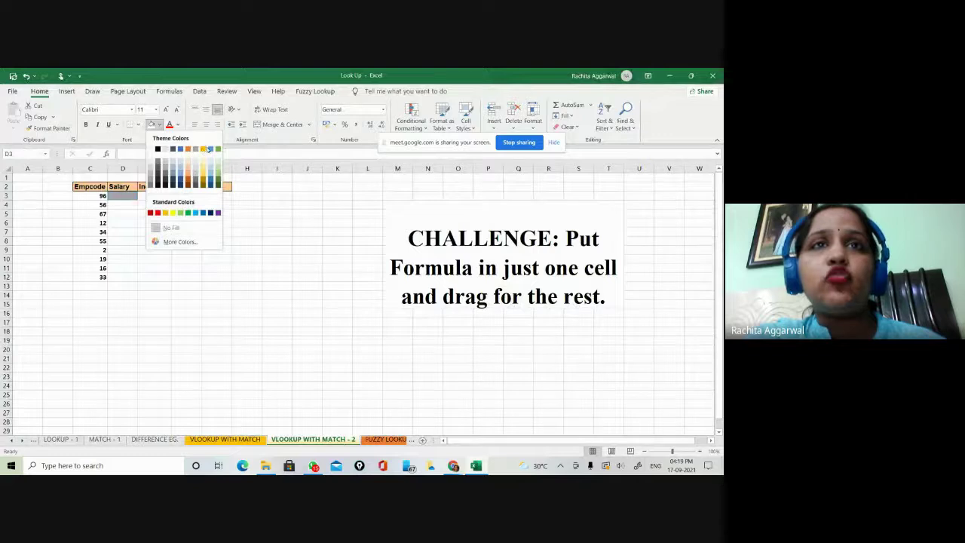
left_click(203, 148)
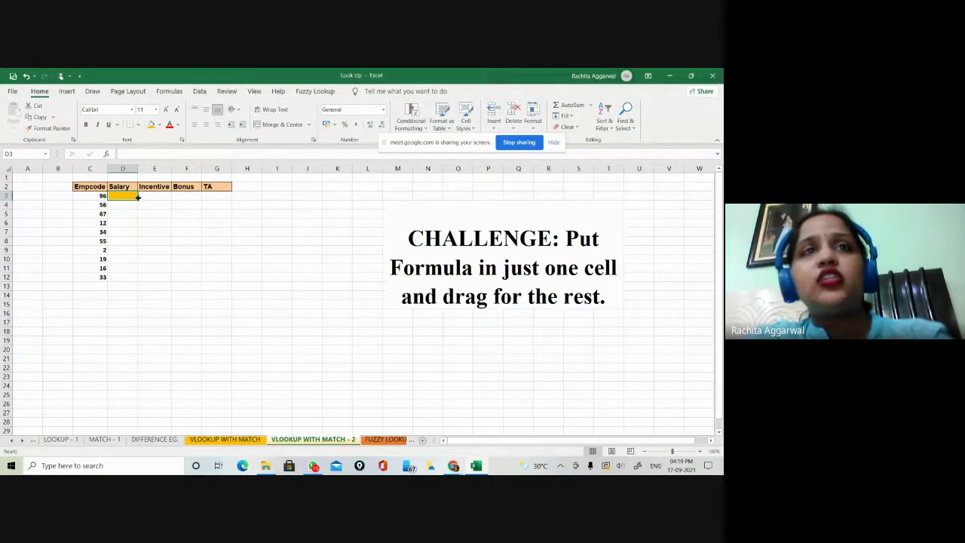
left_click_drag(138, 198, 230, 246)
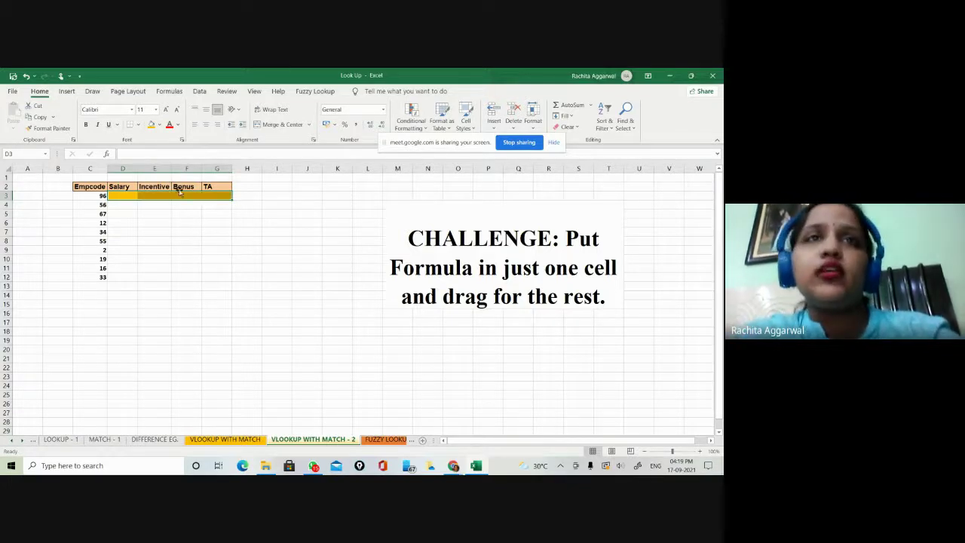
Step: Set the fill color of D3:G3 to white and deselect the range
left_click(160, 126)
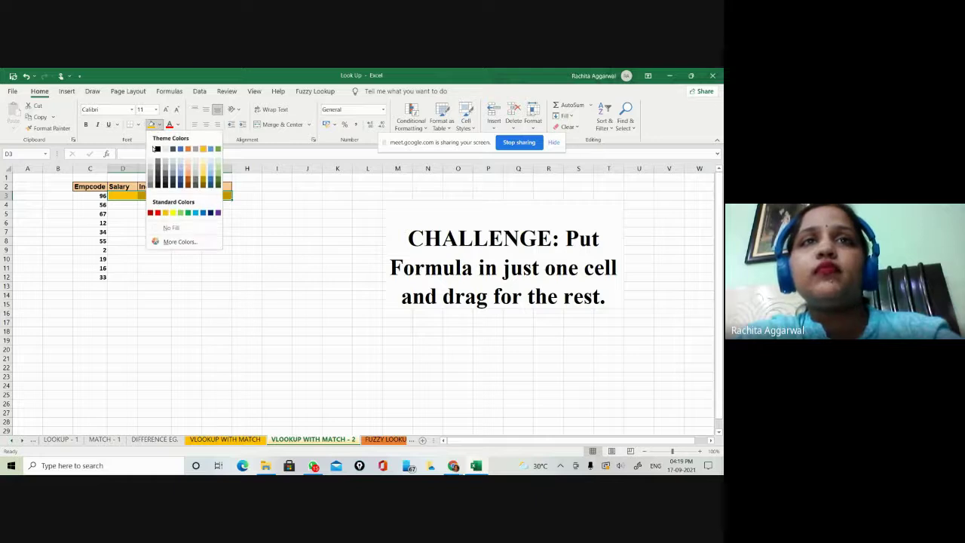
left_click(154, 148)
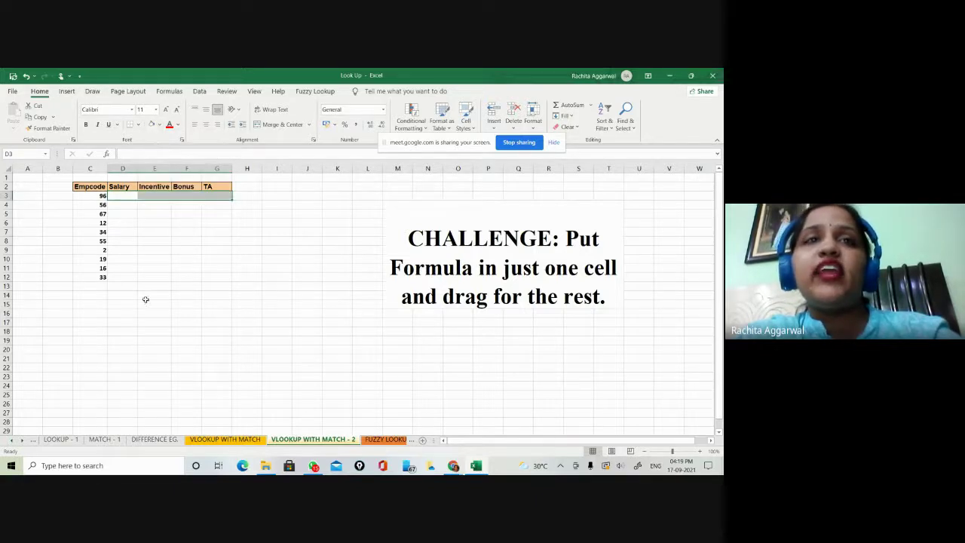
left_click(165, 313)
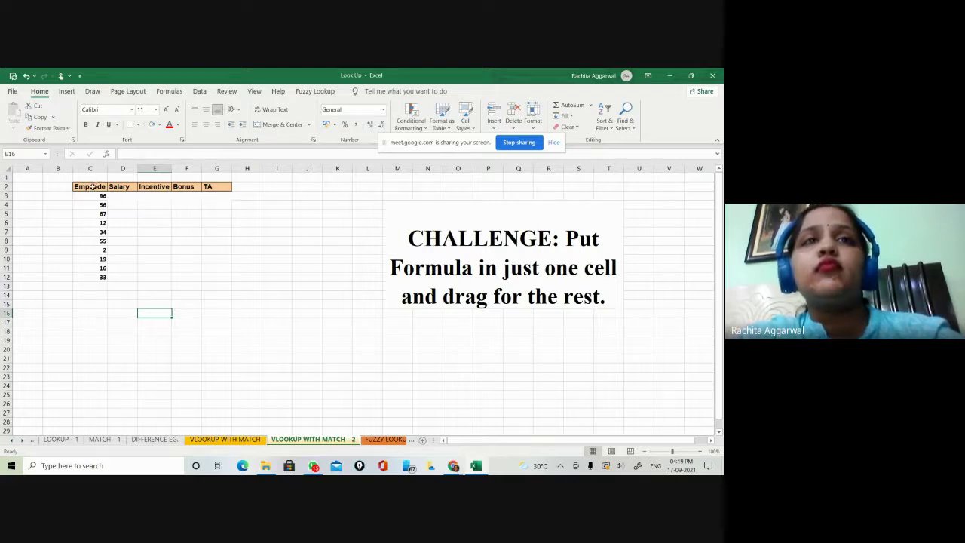
Step: Apply all borders to the table range C2:G12 and increase its font size to 16
left_click_drag(92, 186, 220, 276)
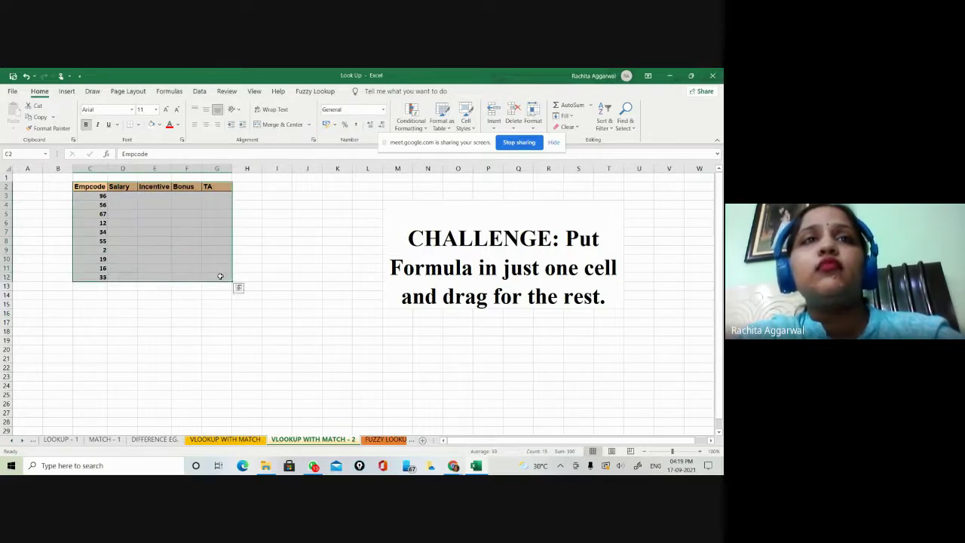
left_click(138, 124)
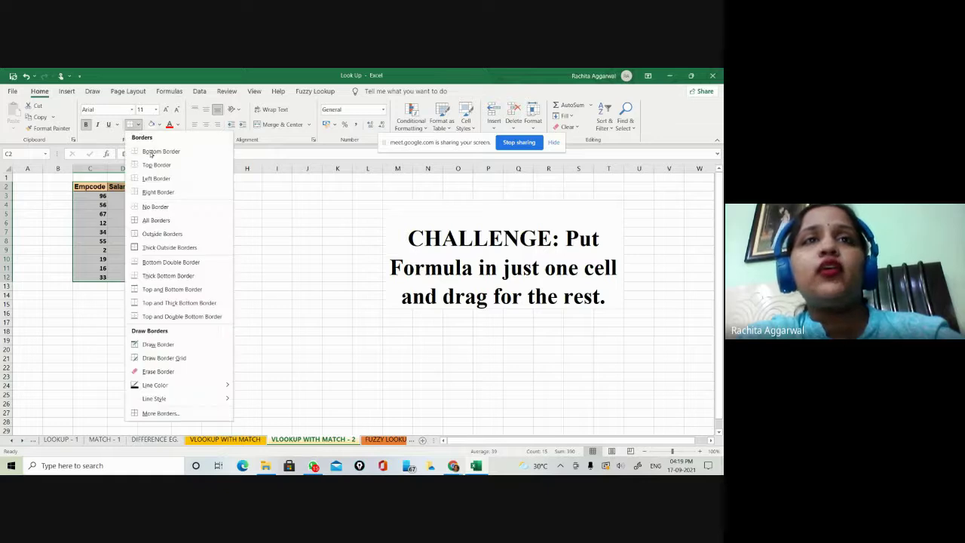
left_click(156, 220)
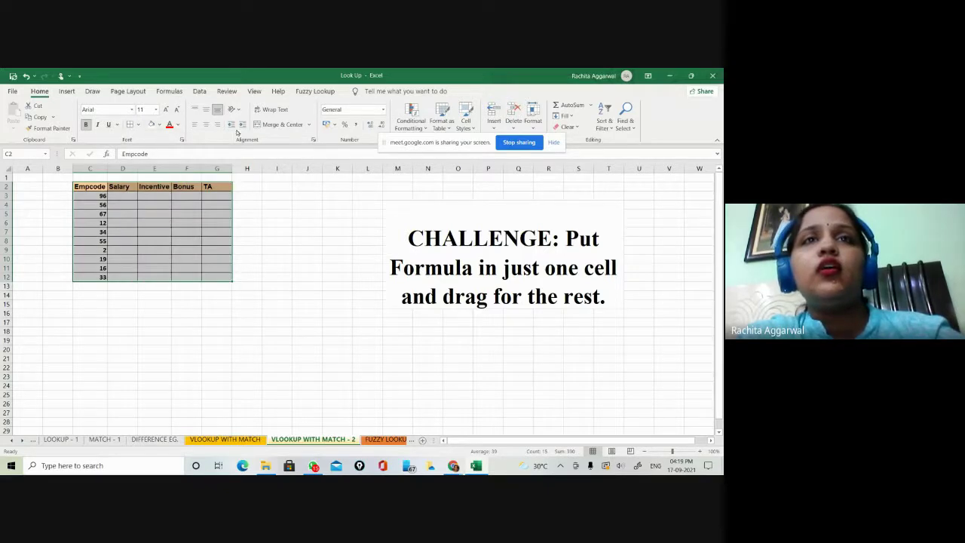
left_click(167, 110)
left_click(167, 110)
left_click(167, 110)
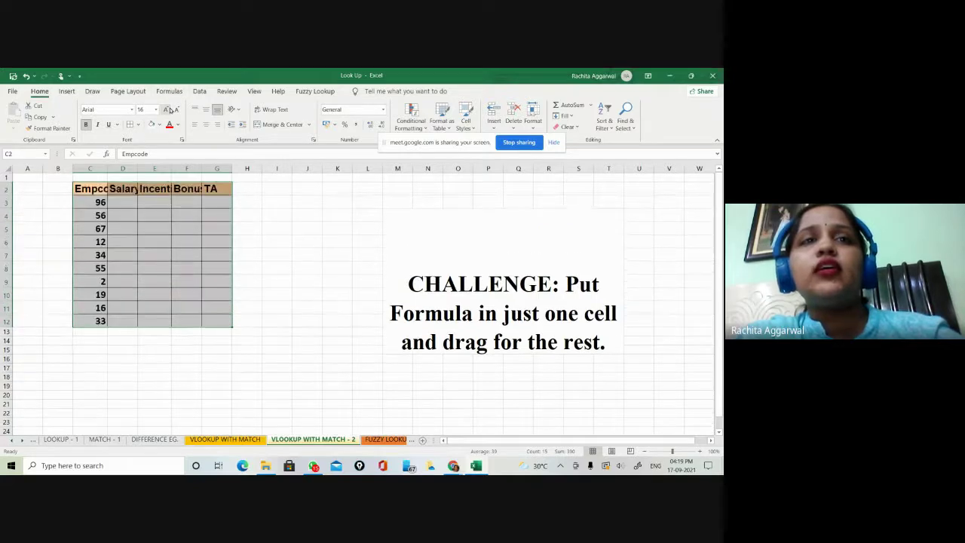
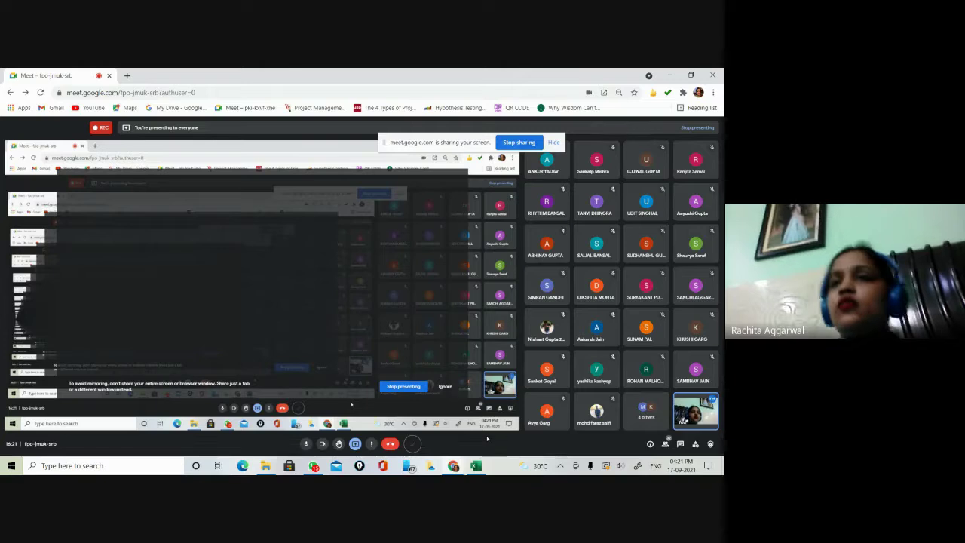
Step: Return to the Excel workbook, widen the Salary column D and increase the font size of cell D3 to 22
key("alt+Tab")
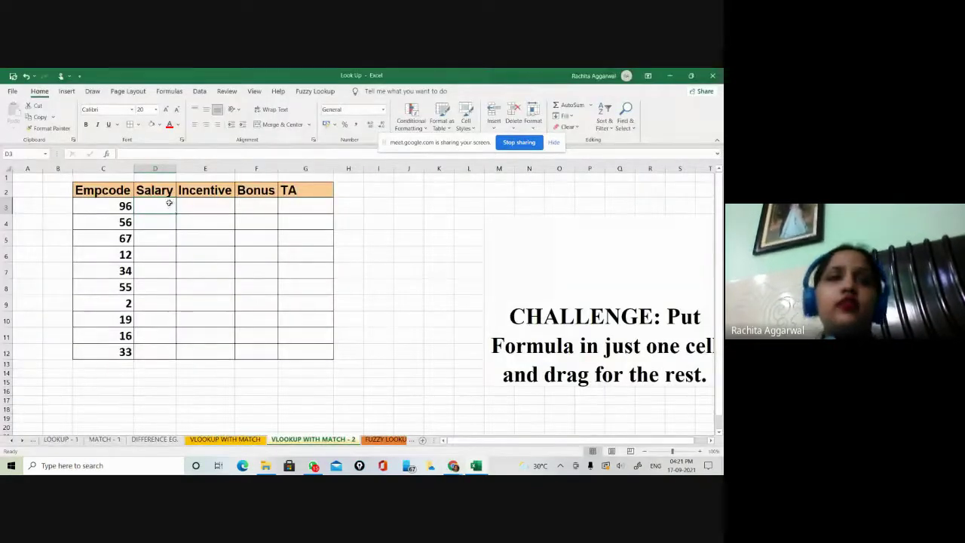
left_click_drag(176, 168, 189, 168)
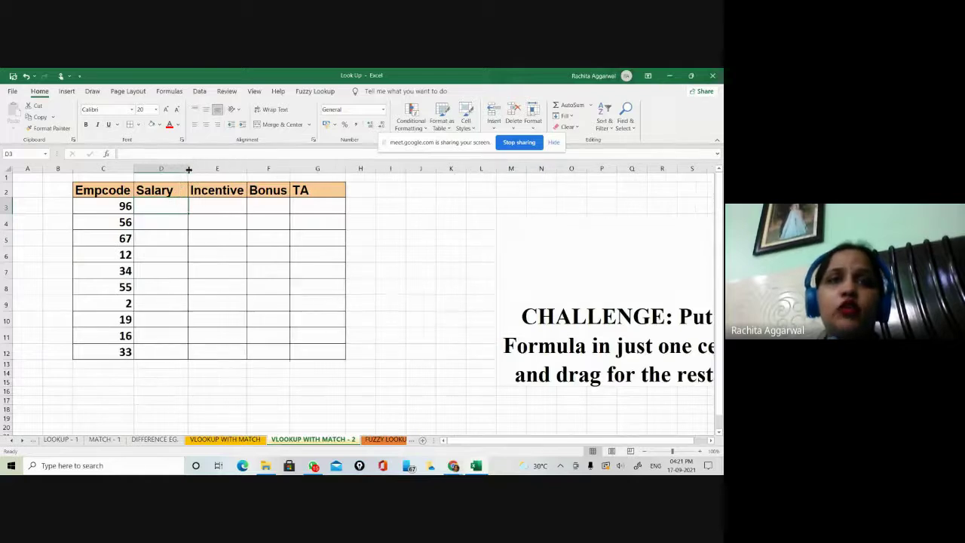
left_click(166, 110)
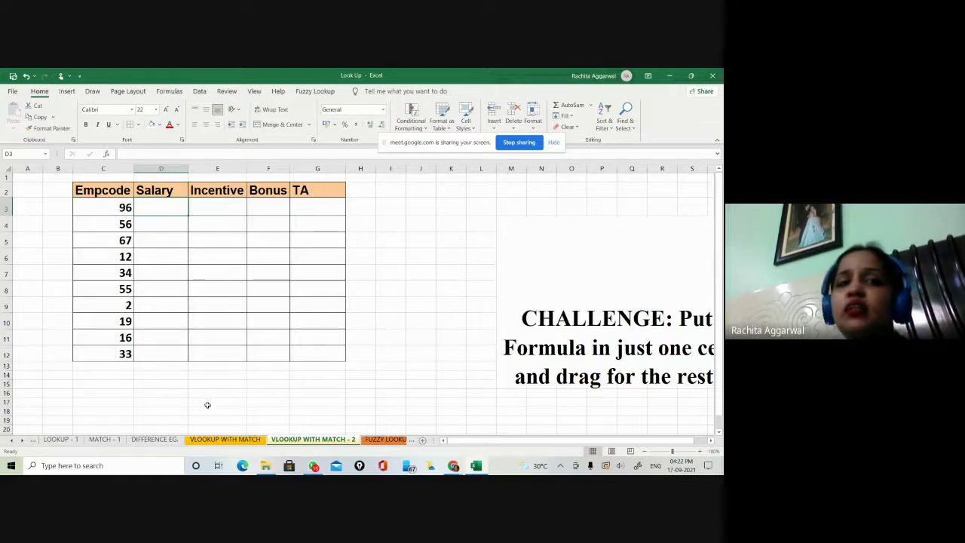
Step: Review the employee source table on the VLOOKUP - 2 sheet and return to the VLOOKUP WITH MATCH - 2 sheet
left_click(12, 440)
left_click(13, 440)
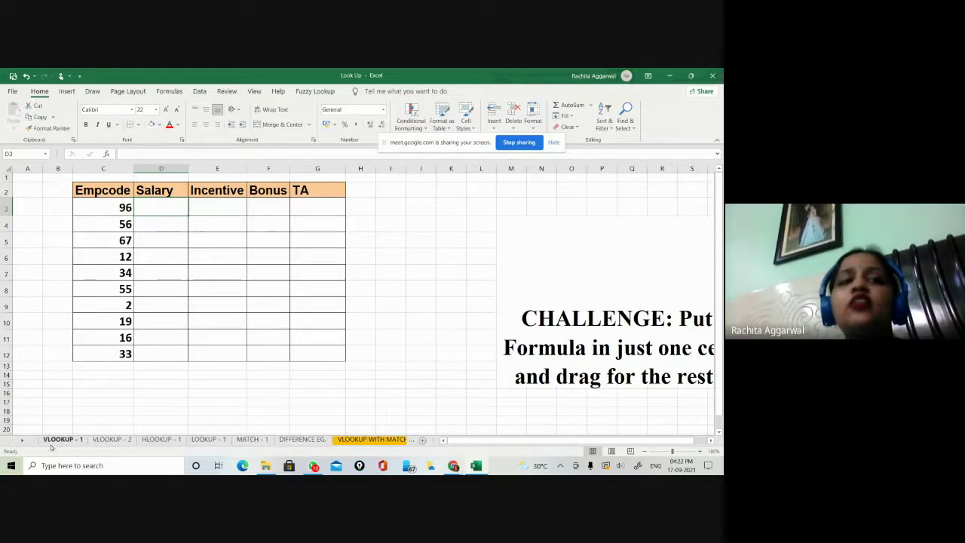
left_click(112, 439)
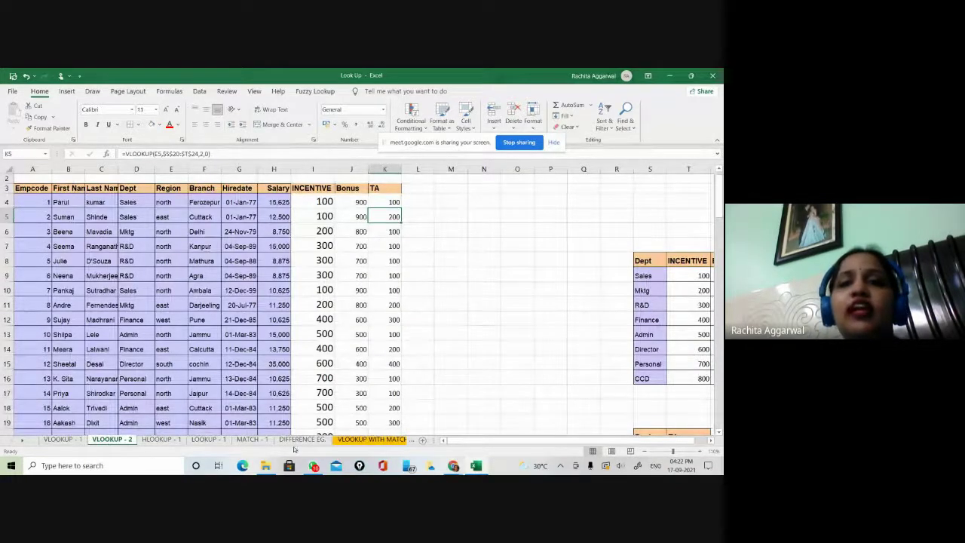
left_click(18, 445)
left_click(18, 445)
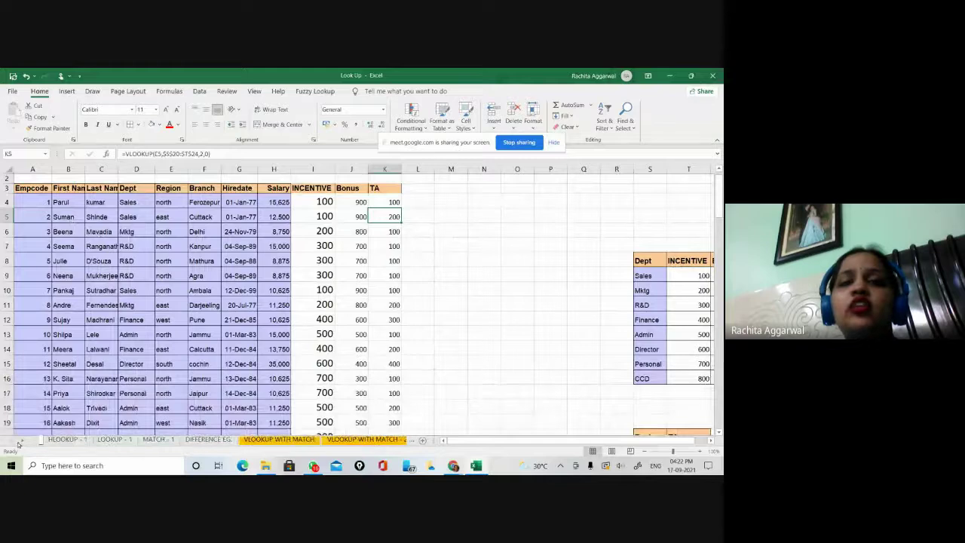
left_click(366, 439)
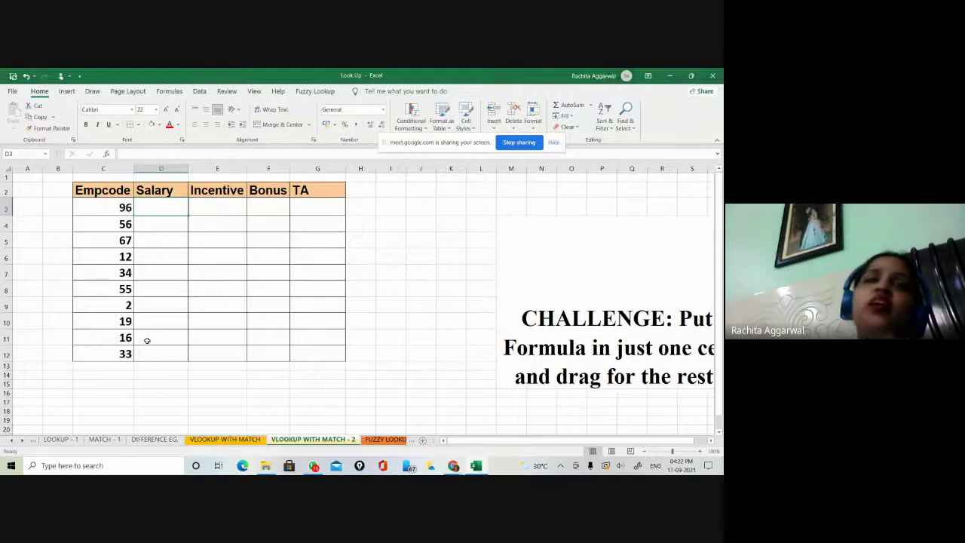
Step: Start a VLOOKUP formula in the first Salary cell D3
type("=")
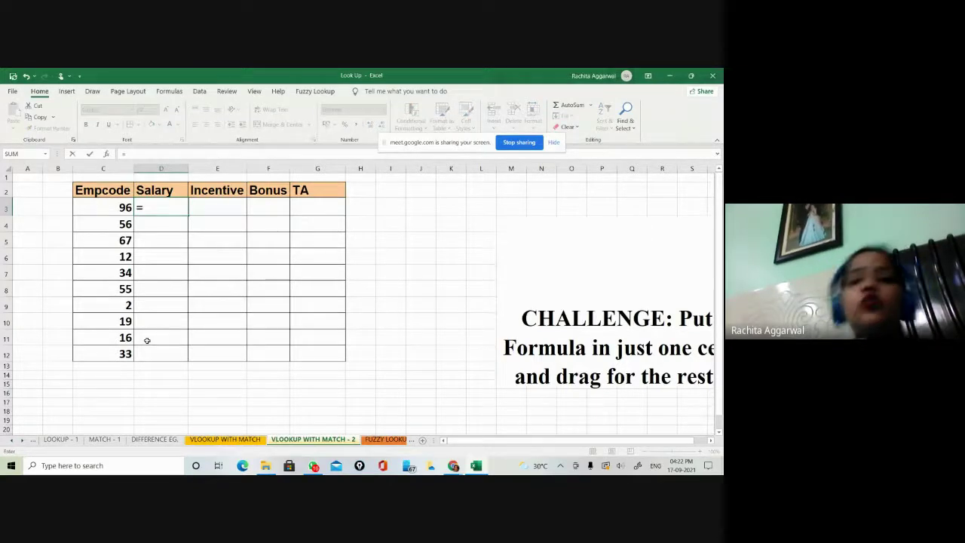
type("V")
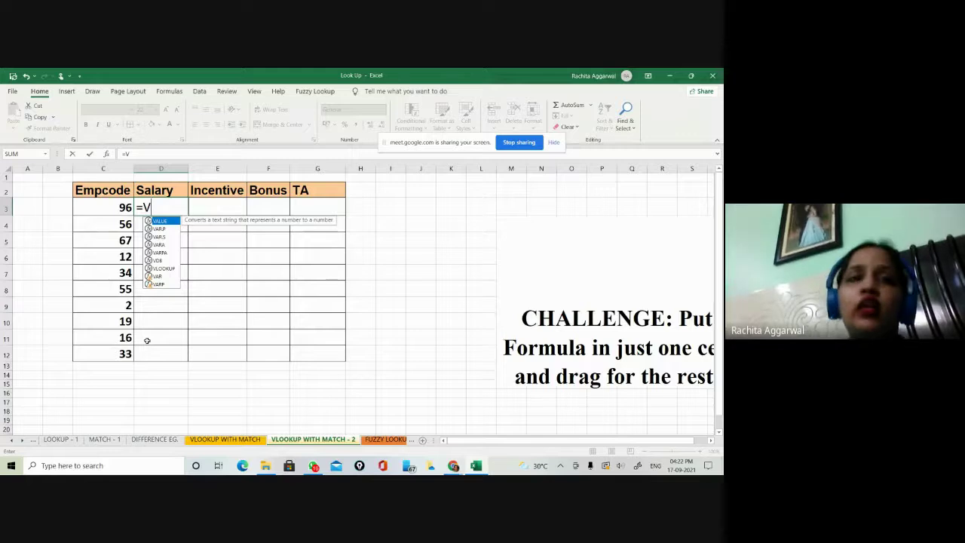
double_click(163, 269)
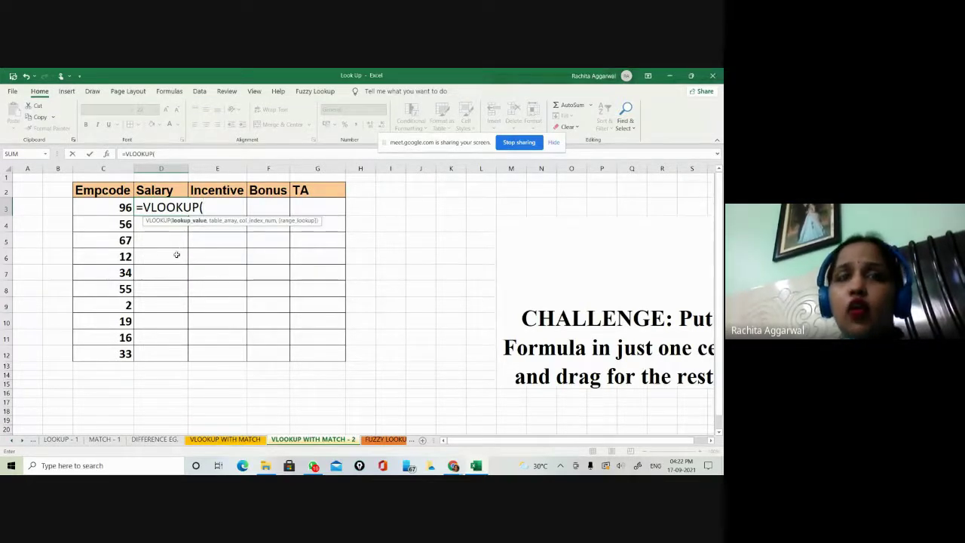
left_click(121, 207)
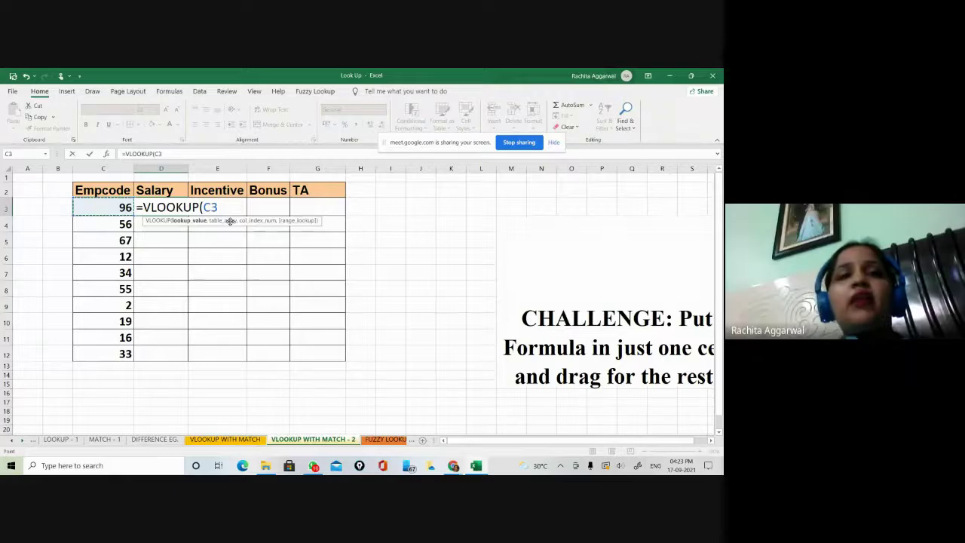
key("Left")
key("Right")
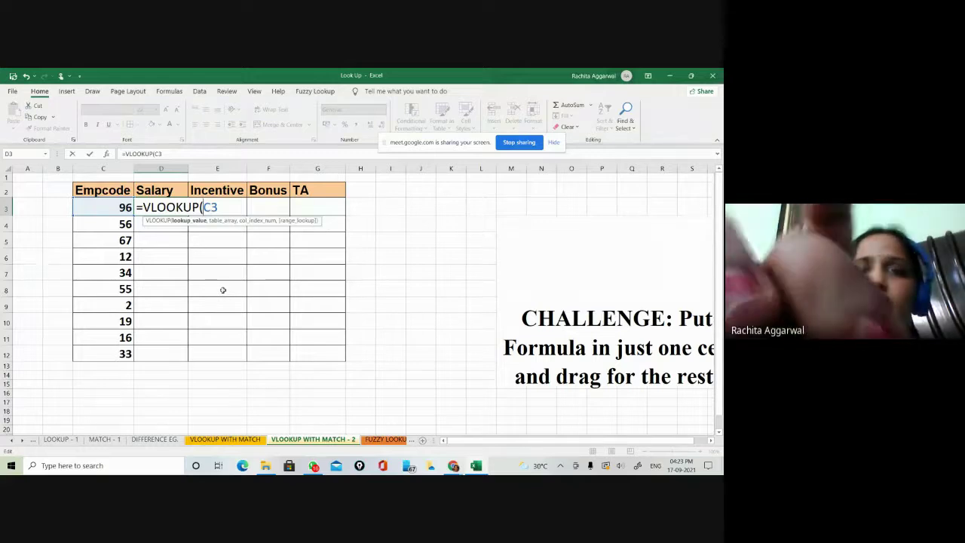
key("F4")
key("F4")
key("F4")
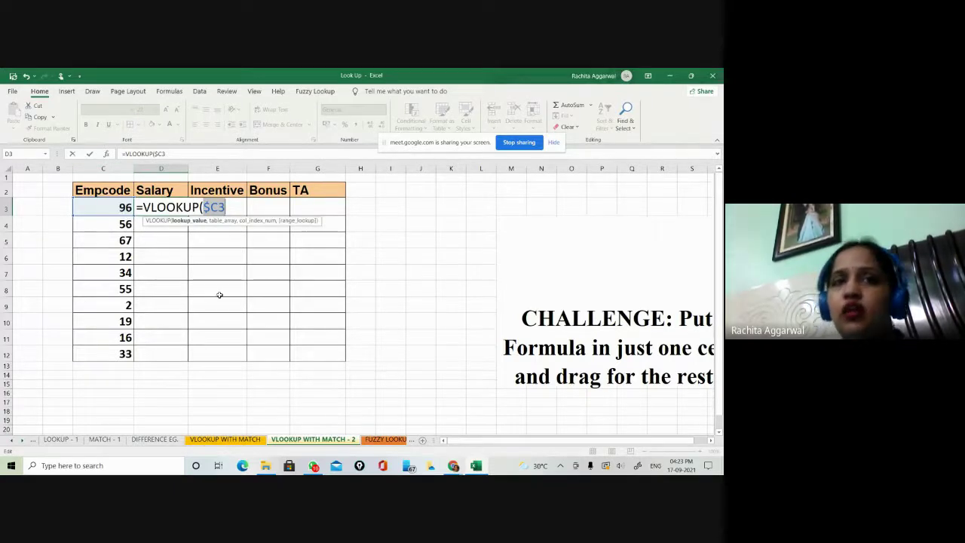
type(",")
key("BackSpace")
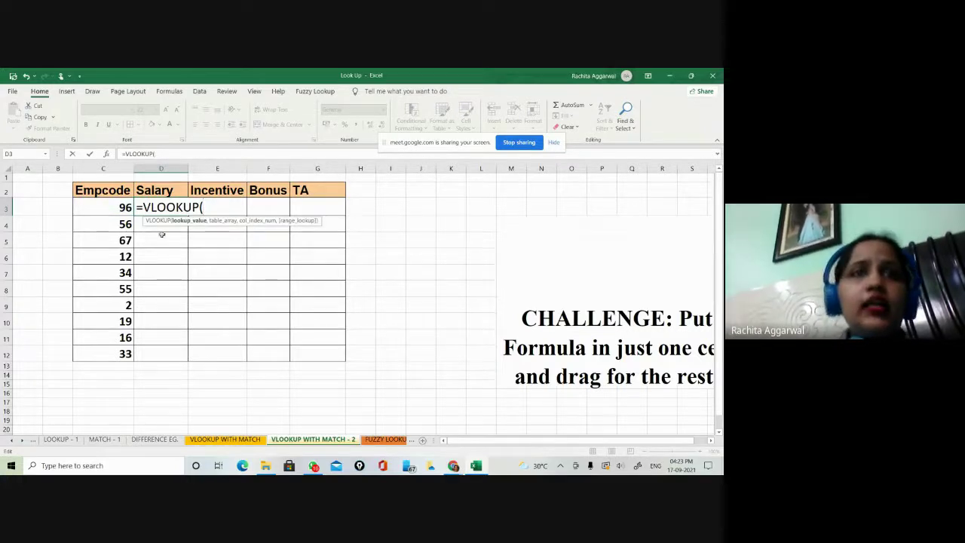
Step: Set the VLOOKUP lookup value to employee code cell C3 with only its column locked, as $C3
left_click(118, 209)
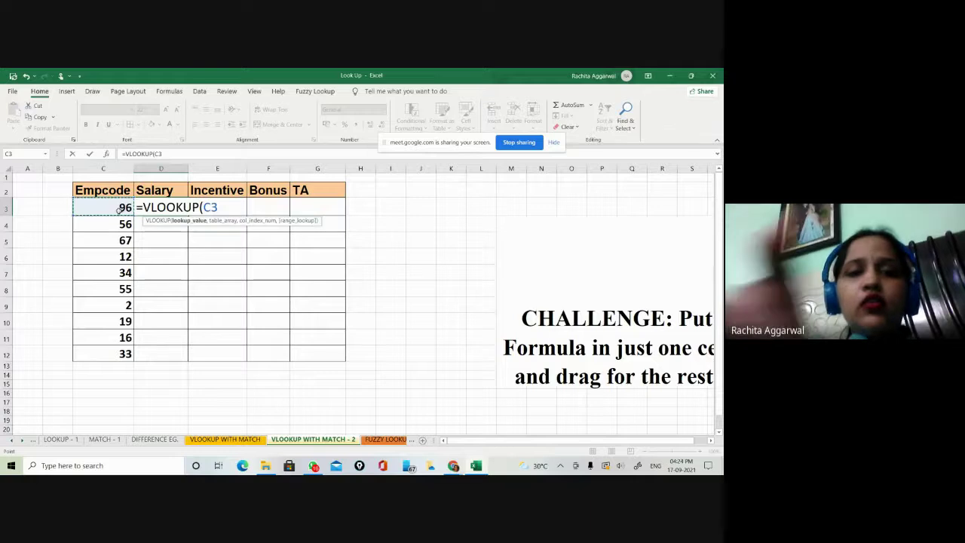
key("F4")
key("F4")
key("F4")
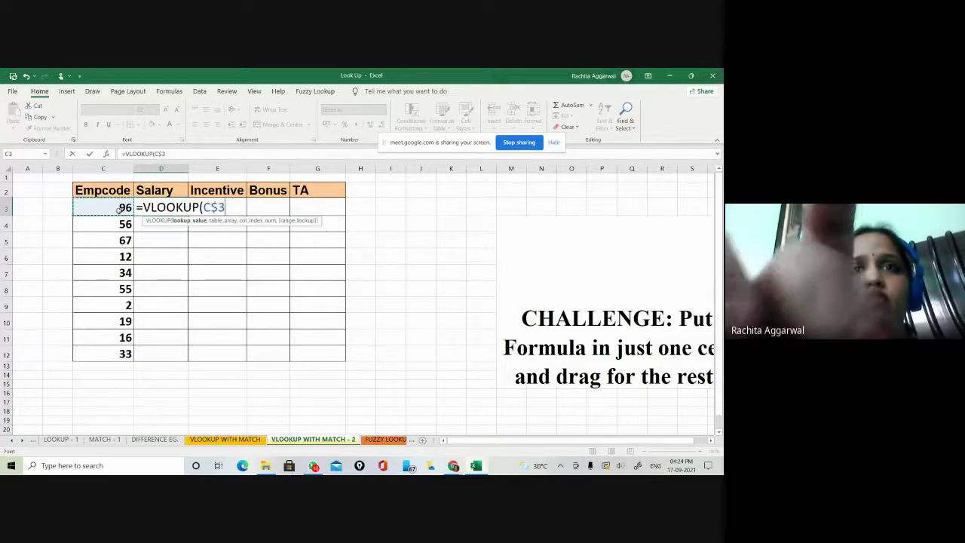
type(",")
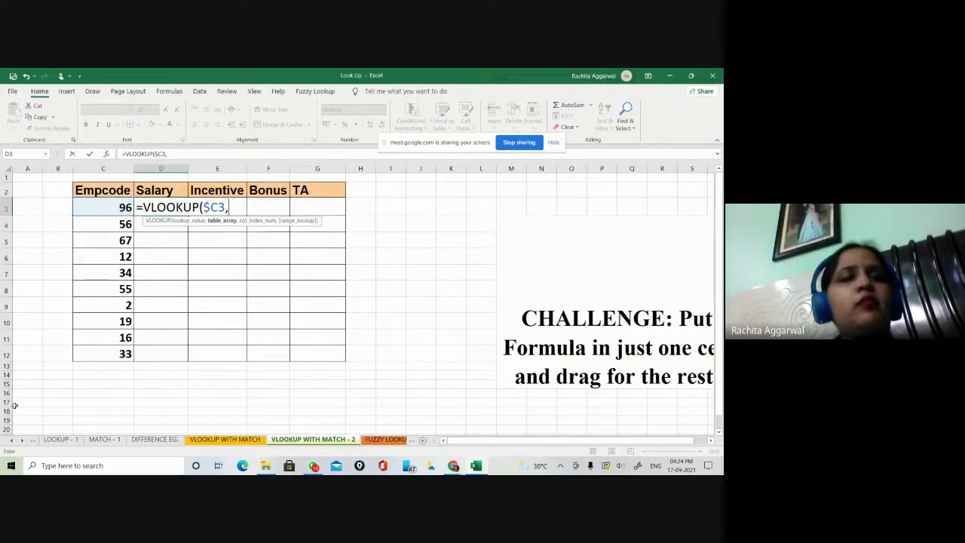
Step: Set the table array to the absolute range $A$3:$K$101 on the VLOOKUP - 2 sheet, including the headers
left_click(12, 441)
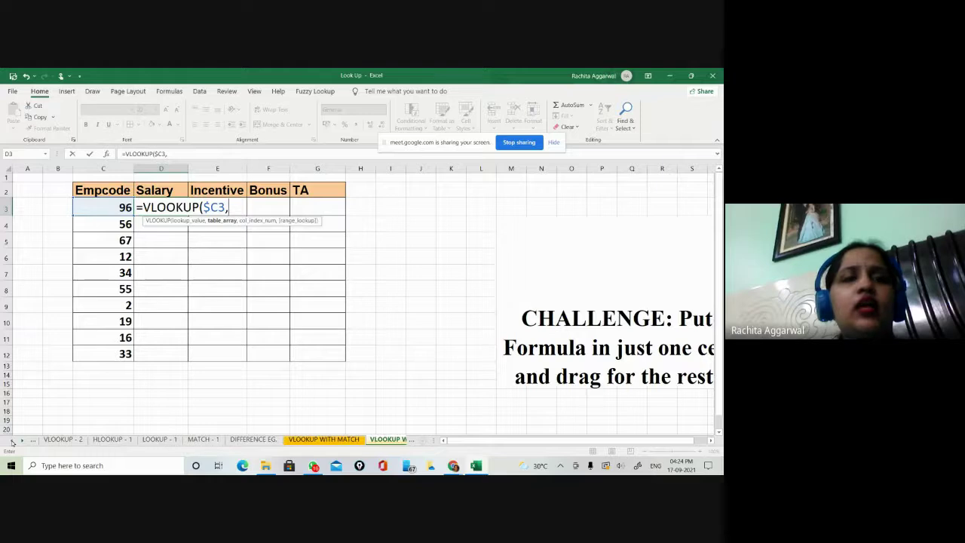
left_click(56, 444)
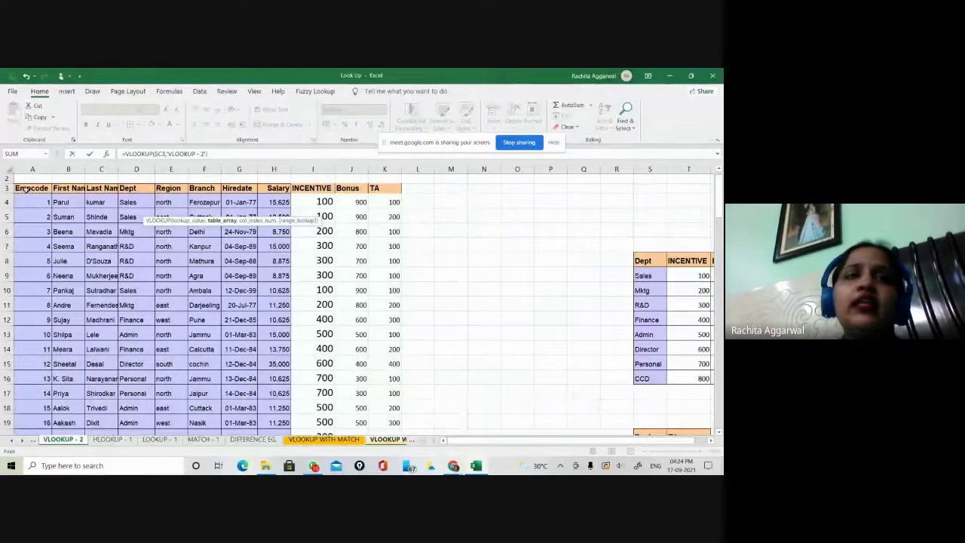
left_click_drag(26, 189, 384, 220)
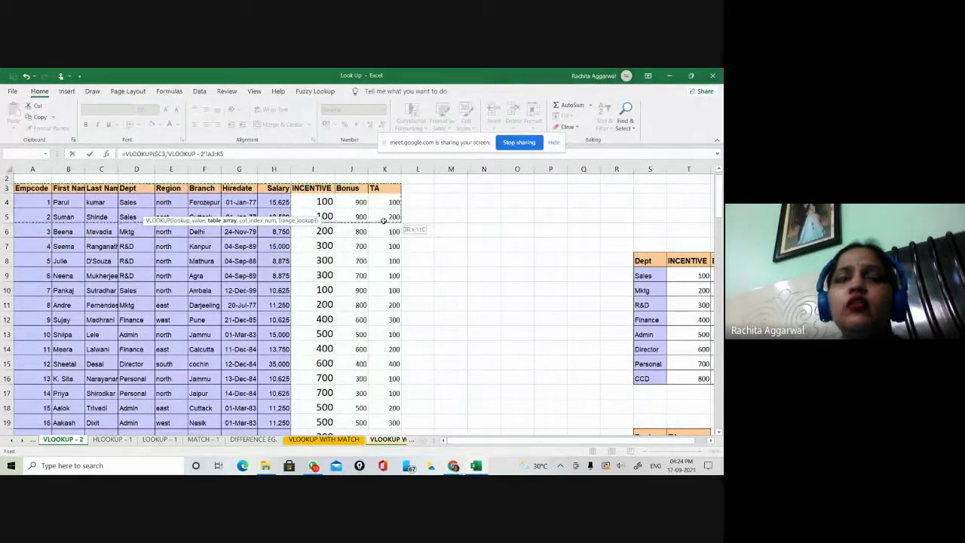
key("ctrl+shift+Down")
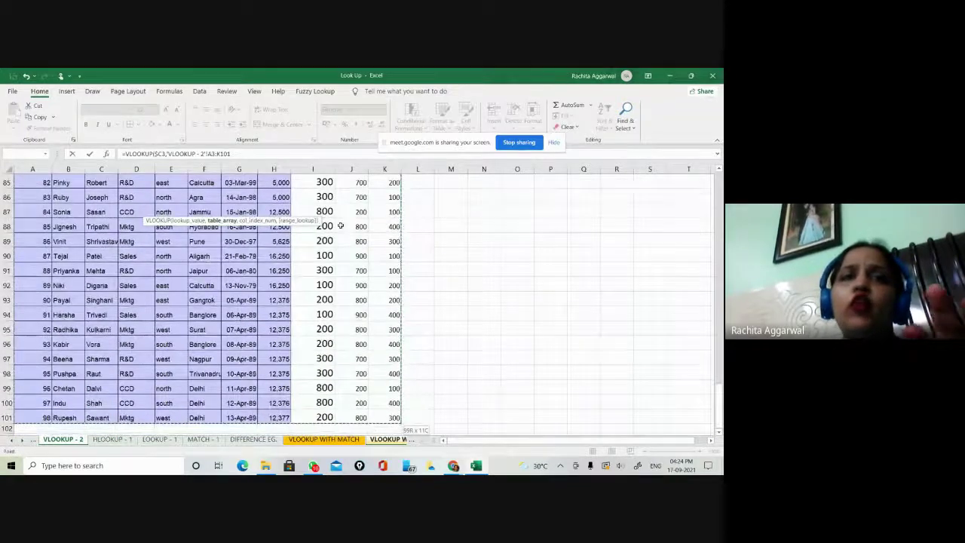
scroll(340, 226, "up", 20)
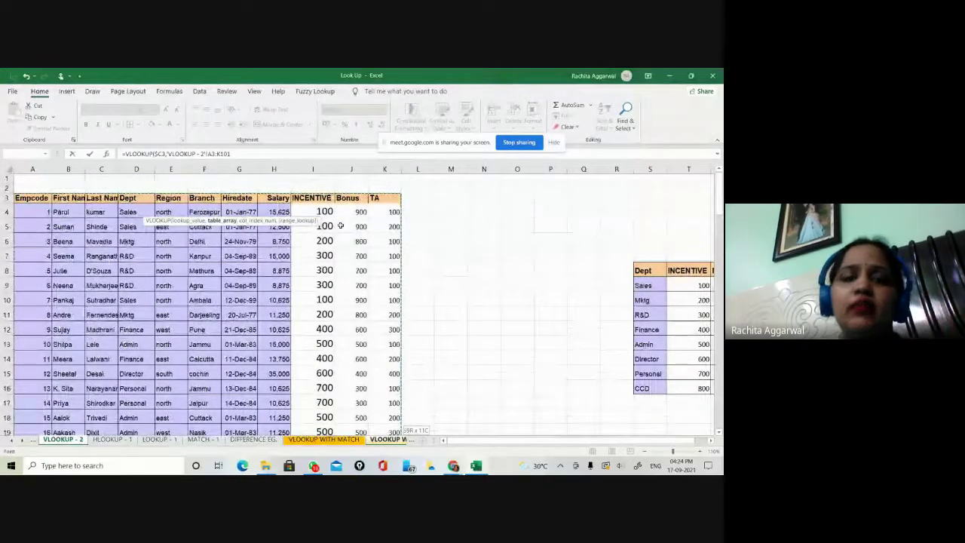
key("F4")
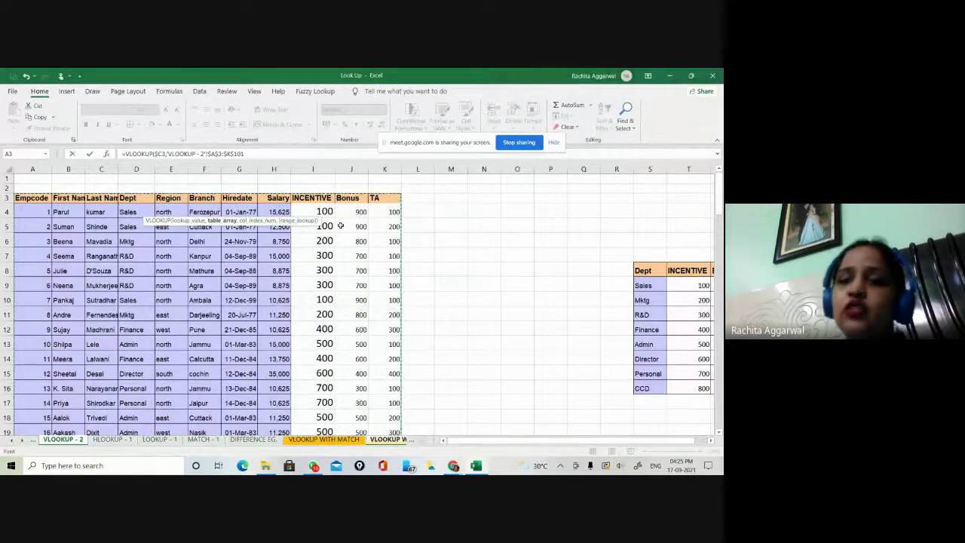
type(",")
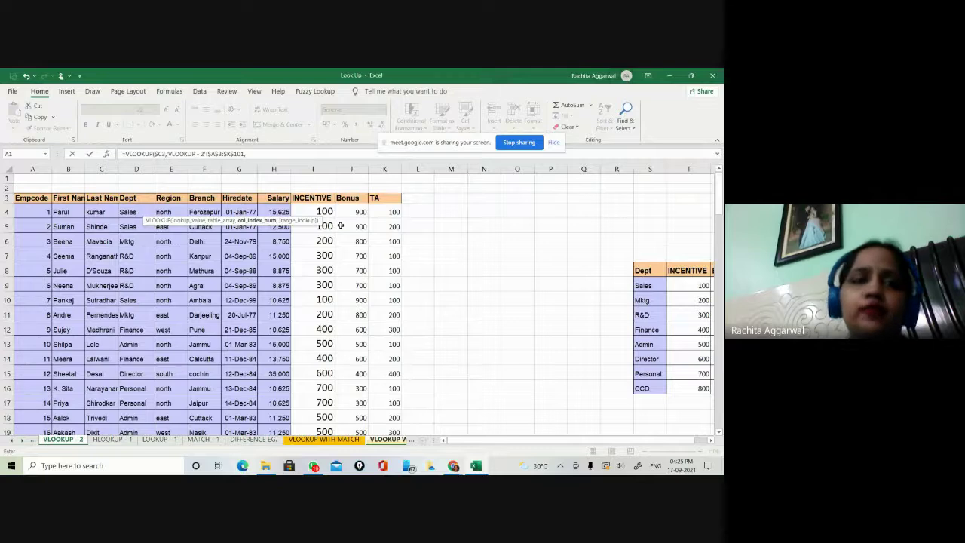
Step: Return to the VLOOKUP WITH MATCH - 2 sheet and remove the stray sheet reference after the table array, keeping the comma
left_click(381, 442)
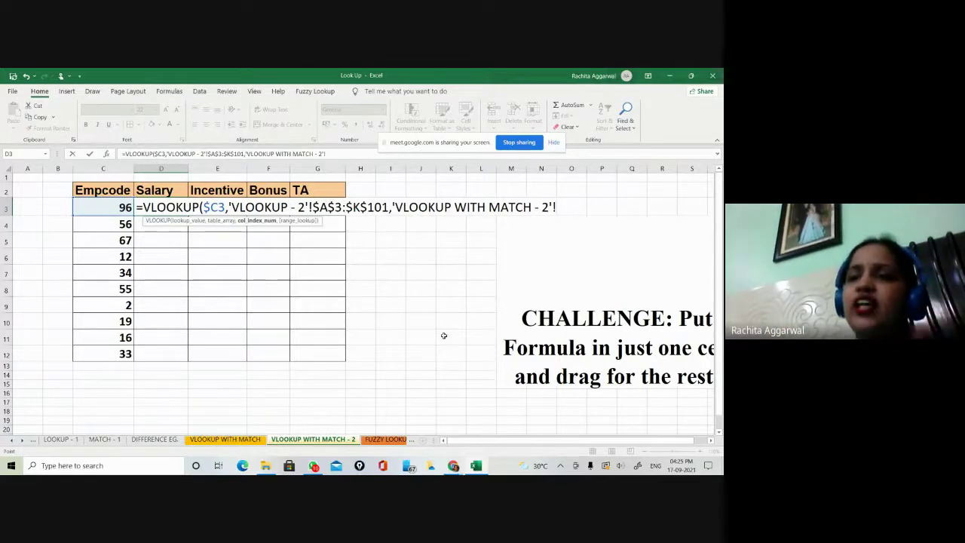
key("BackSpace")
key("BackSpace")
key("BackSpace")
key("BackSpace")
key("BackSpace")
key("BackSpace")
key("BackSpace")
key("BackSpace")
key("BackSpace")
key("BackSpace")
key("BackSpace")
key("BackSpace")
key("BackSpace")
key("BackSpace")
key("BackSpace")
key("BackSpace")
key("BackSpace")
key("BackSpace")
key("BackSpace")
key("BackSpace")
key("BackSpace")
key("BackSpace")
key("BackSpace")
key("BackSpace")
key("BackSpace")
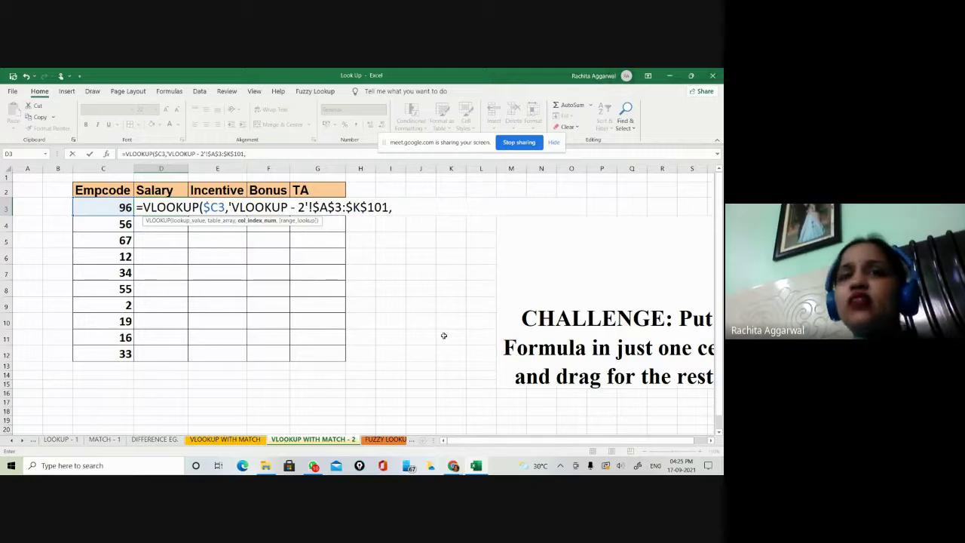
key("BackSpace")
type(",")
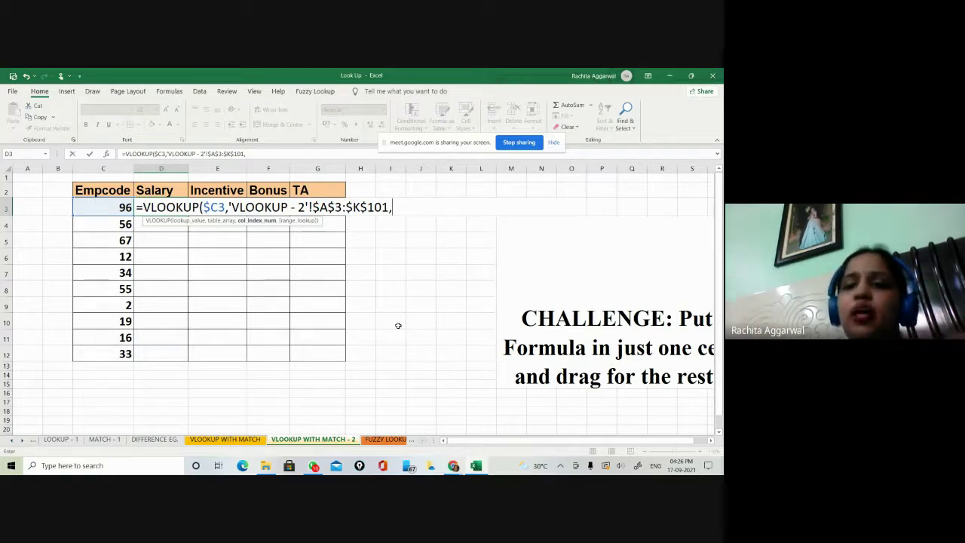
Step: Nest MATCH as the VLOOKUP column index, with the Salary header D2 as its lookup value and only the row locked, as D$2
type("MAT")
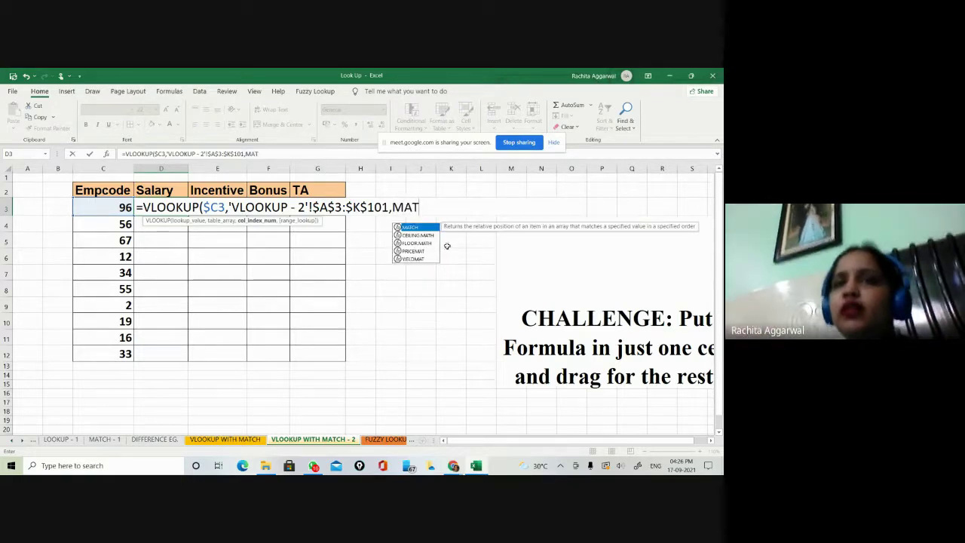
double_click(411, 227)
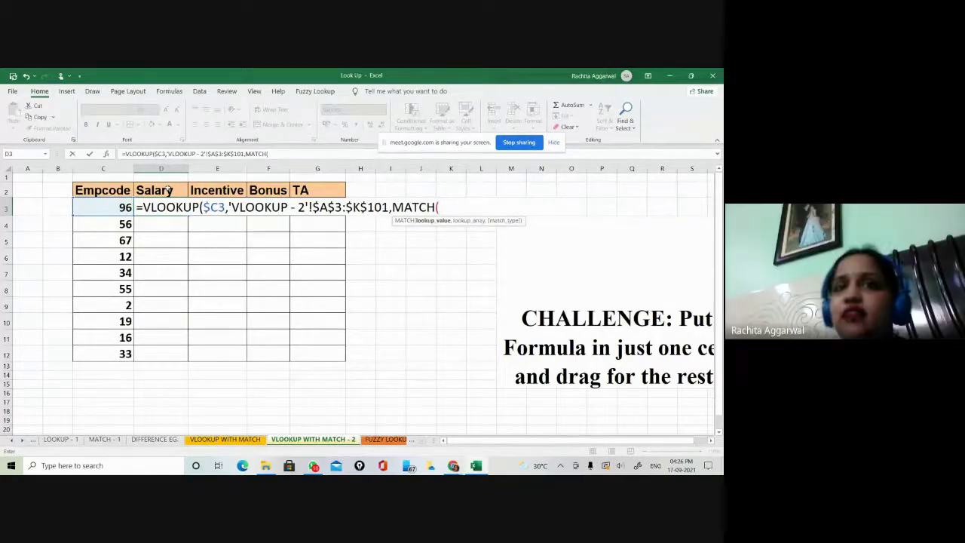
left_click(168, 190)
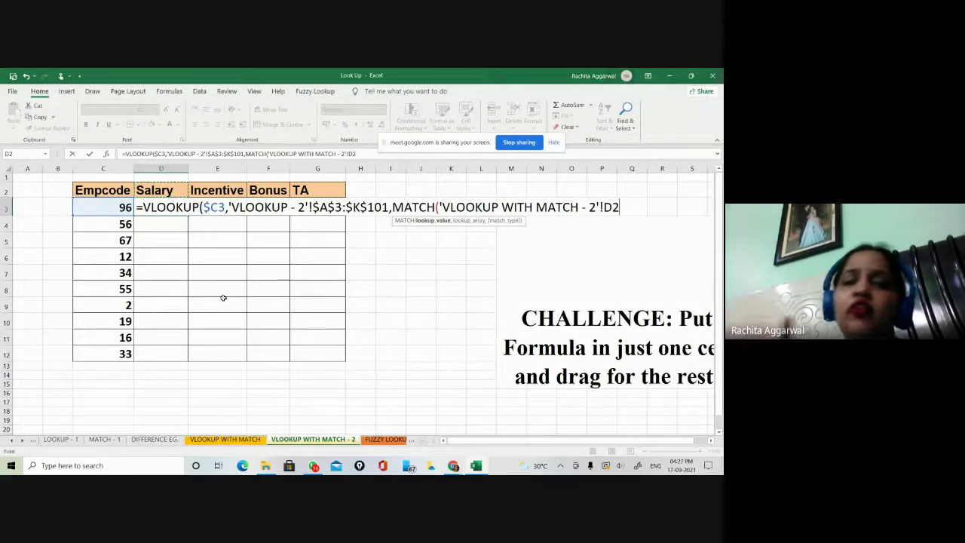
key("F4")
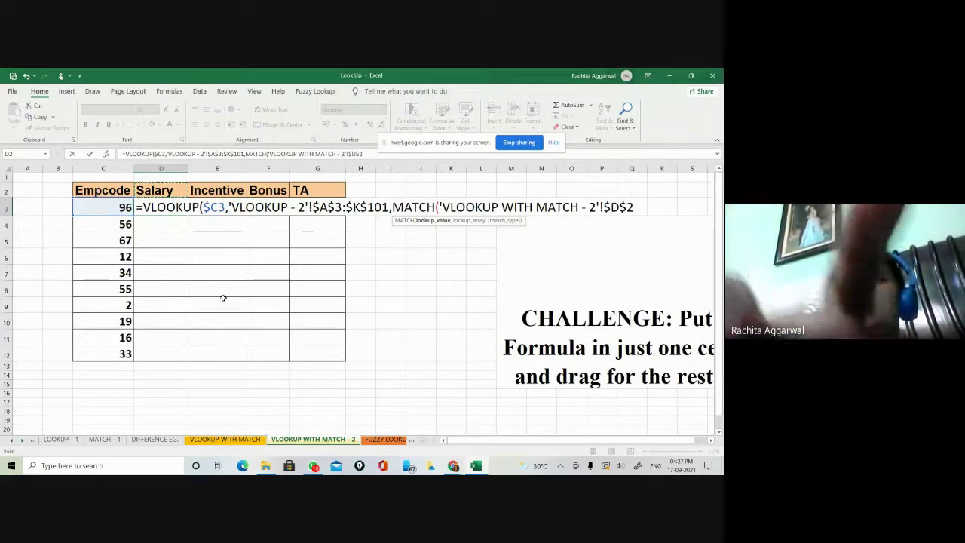
key("F4")
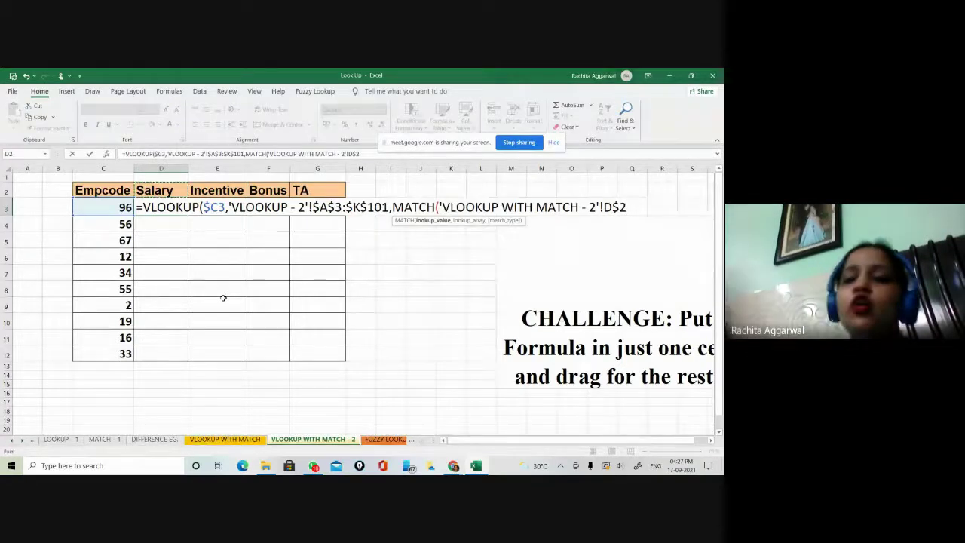
type(",")
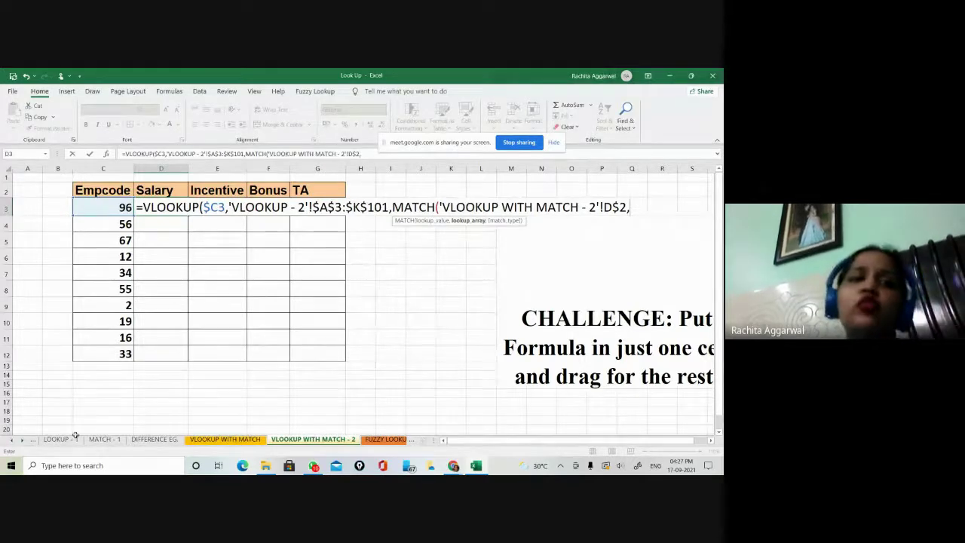
Step: Set the MATCH lookup array to the absolute header row $A$3:$K$3 on the VLOOKUP - 2 sheet
left_click(12, 440)
left_click(12, 440)
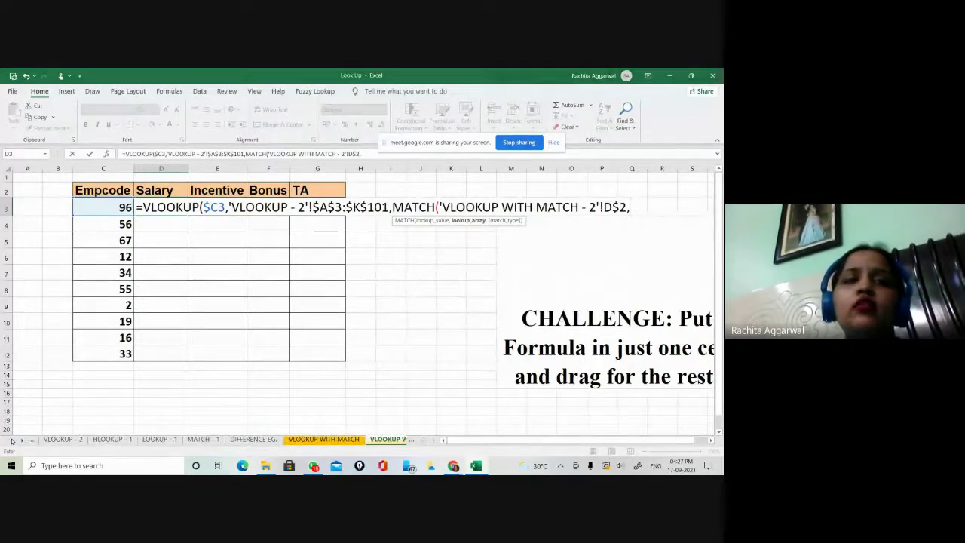
left_click(64, 440)
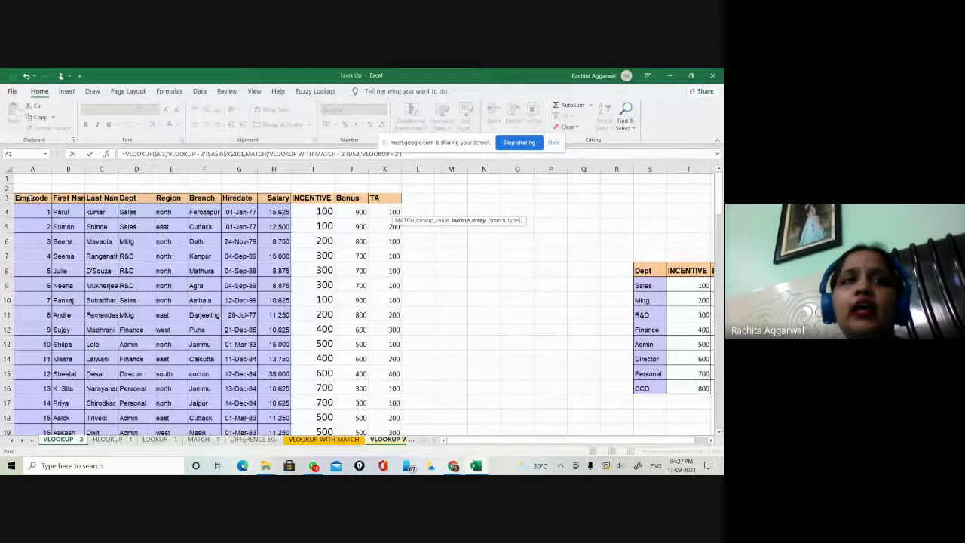
left_click_drag(32, 199, 388, 197)
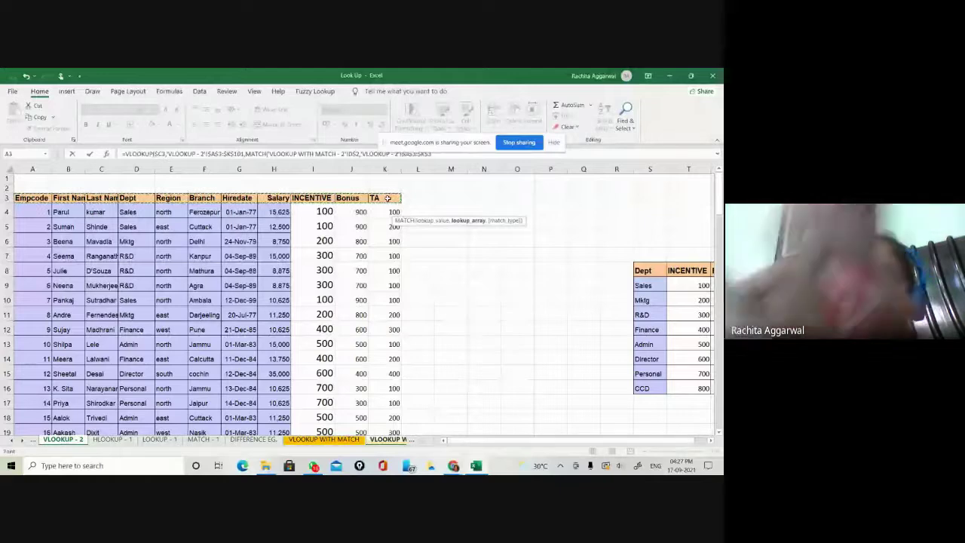
key("F4")
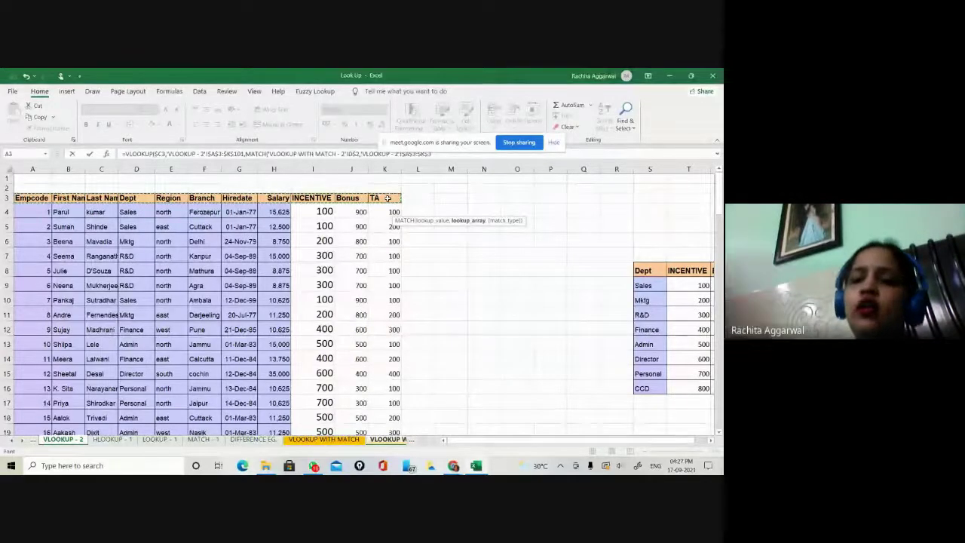
Step: Give both MATCH and VLOOKUP an exact match of 0, close both functions and enter the formula
type(",")
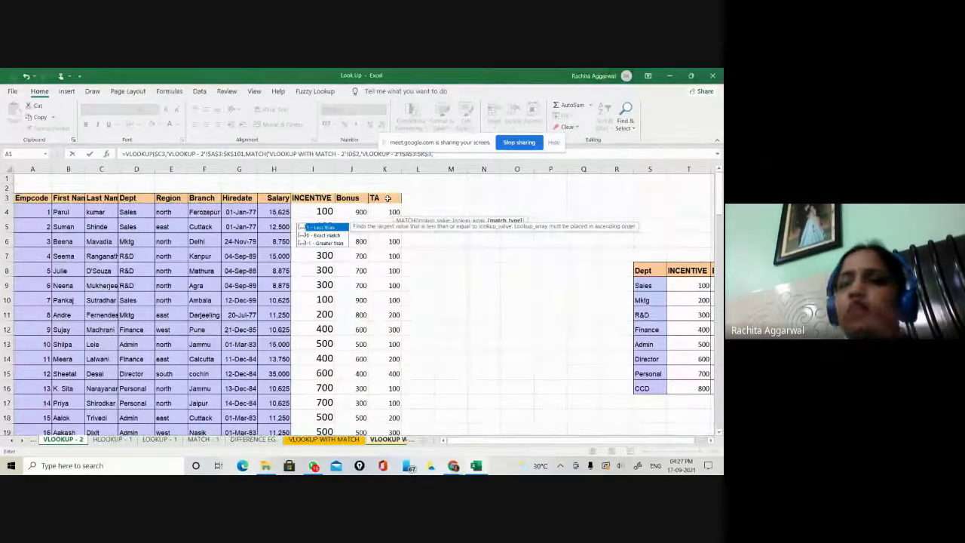
type("0")
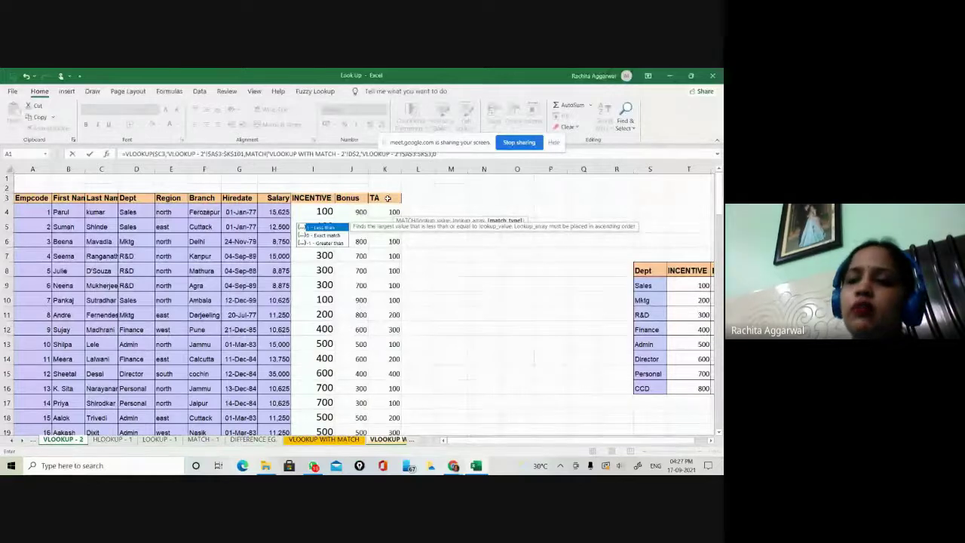
type(")")
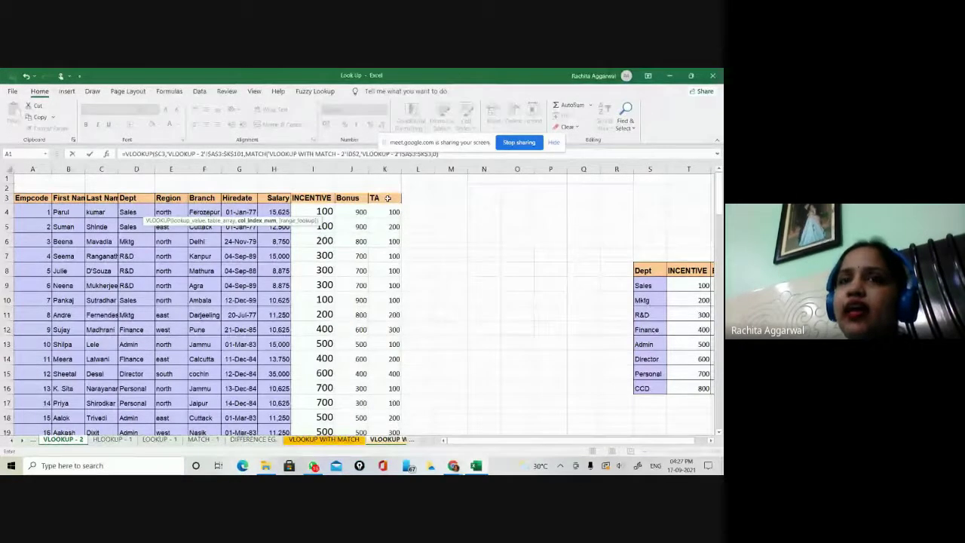
type(",0")
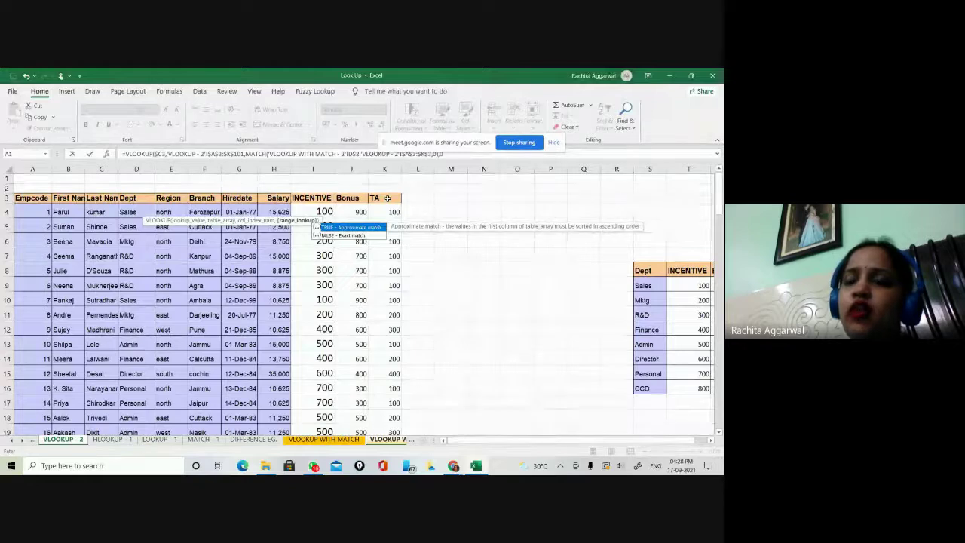
type(")")
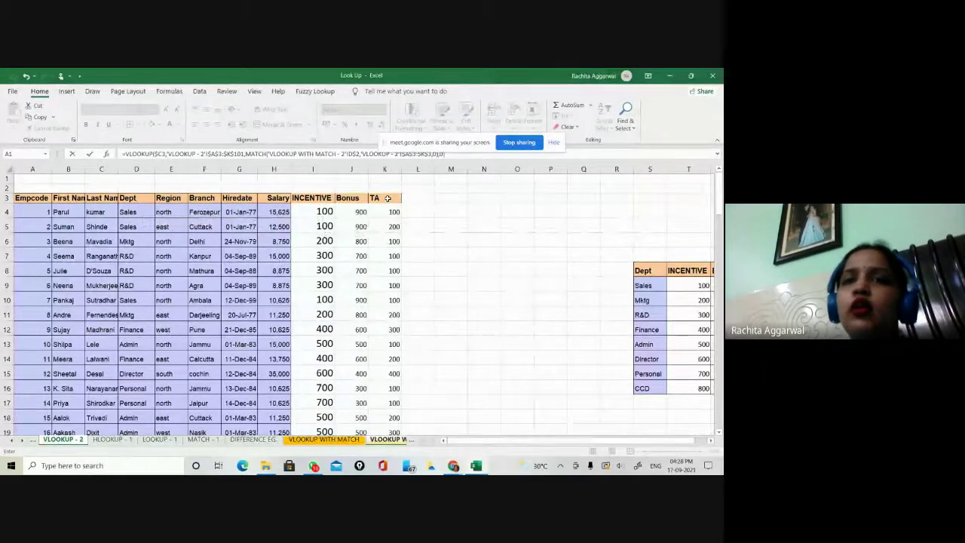
key("Return")
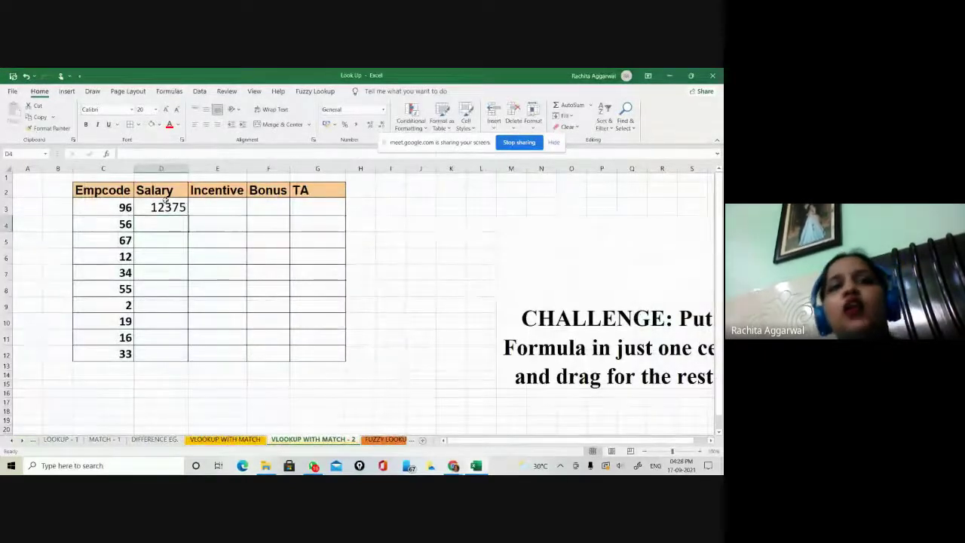
Step: Fill the D3 formula down the Salary column and across Incentive, Bonus and TA, covering D3:G12
left_click(161, 205)
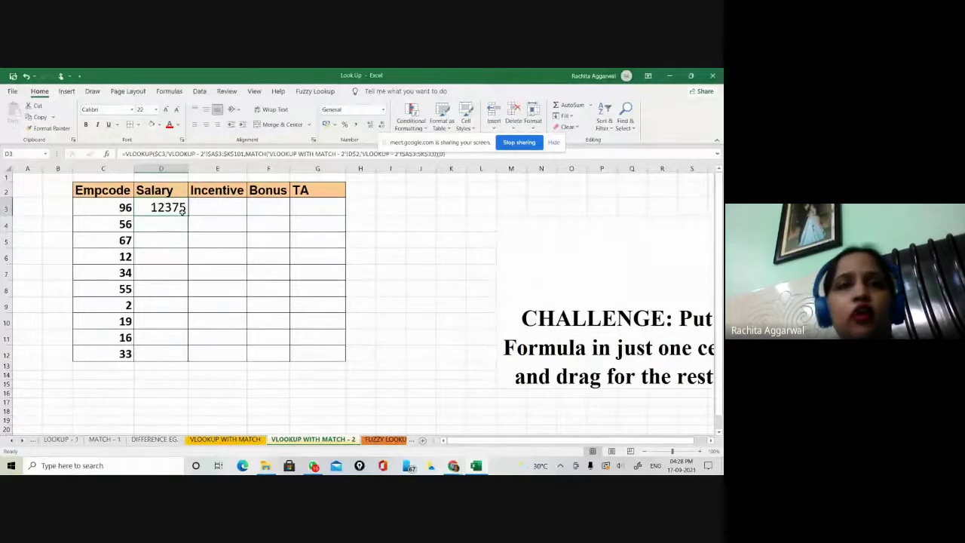
left_click_drag(186, 214, 208, 358)
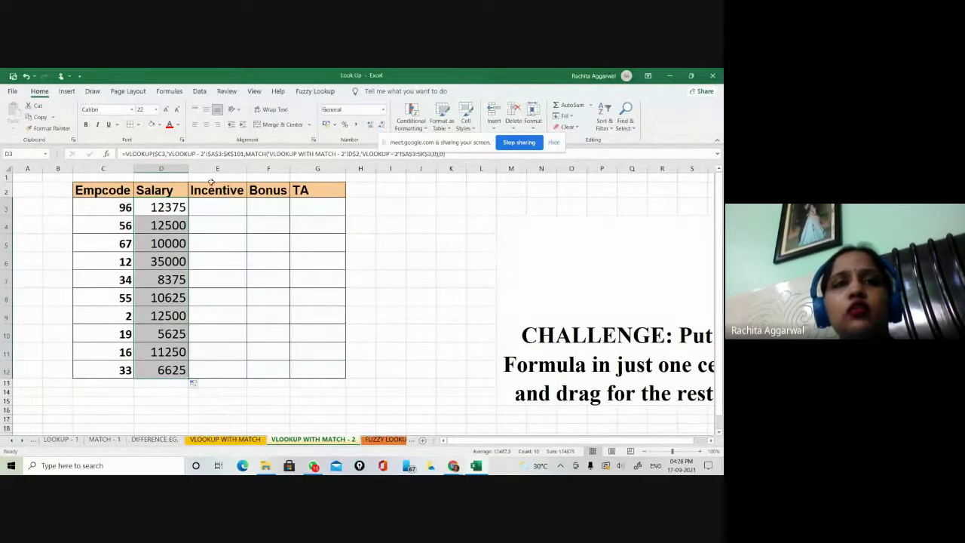
left_click(179, 393)
left_click_drag(166, 208, 328, 370)
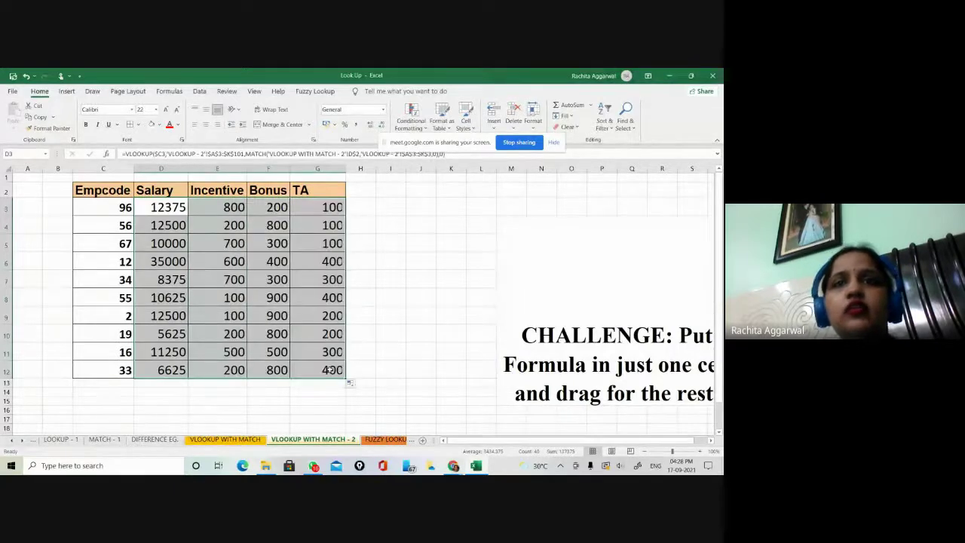
left_click(396, 346)
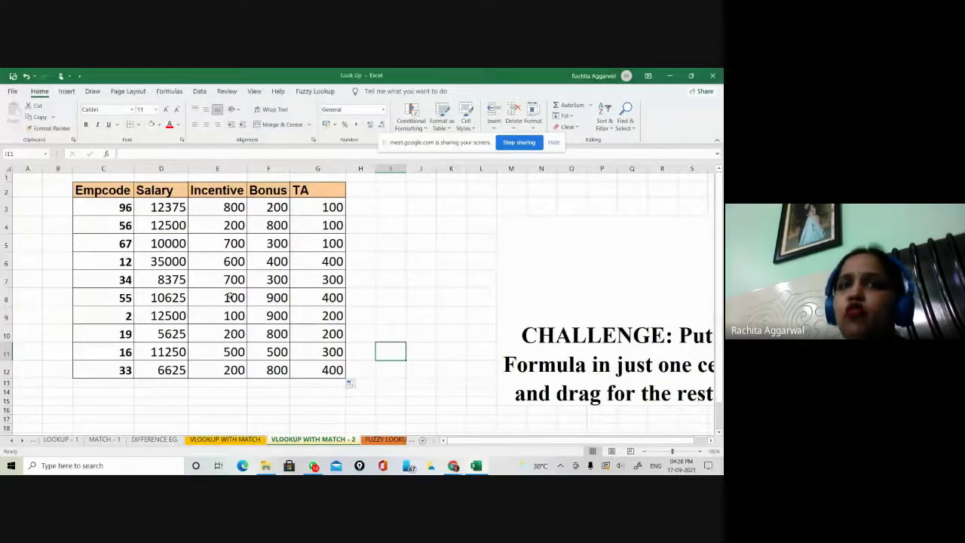
Step: Look through the employee codes listed in the Empcode column
left_click(112, 207)
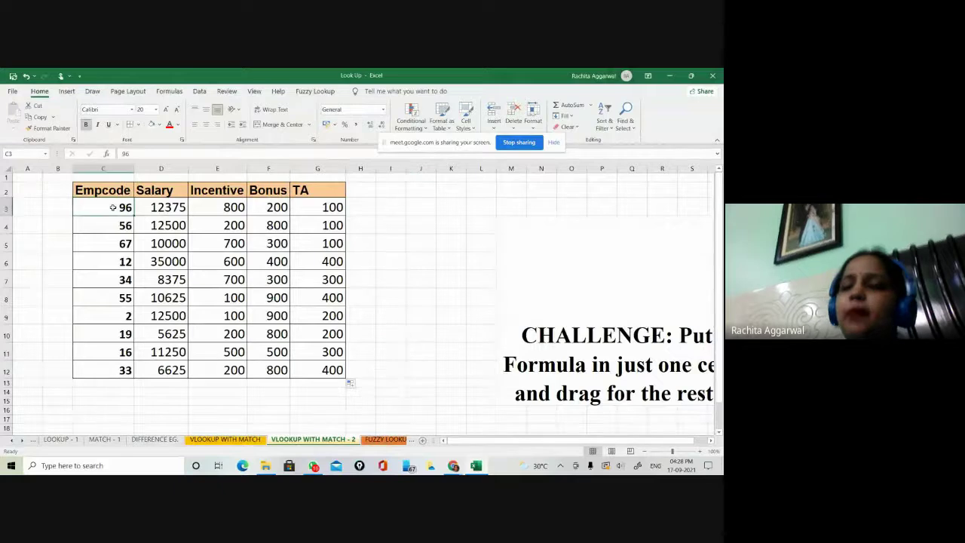
key("Down")
key("Down")
key("Down")
key("Down")
key("Down")
key("Down")
key("Down")
key("Down")
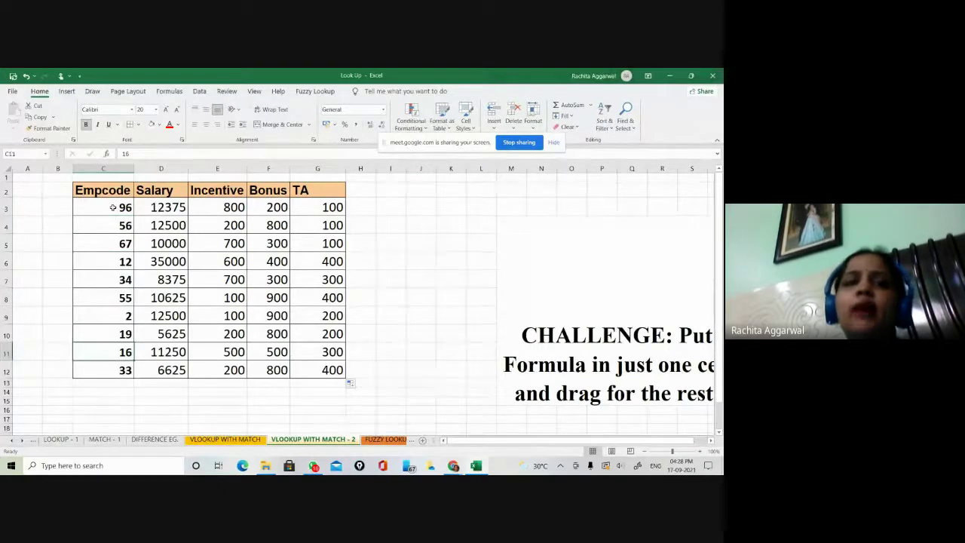
key("Up")
key("Up")
key("Up")
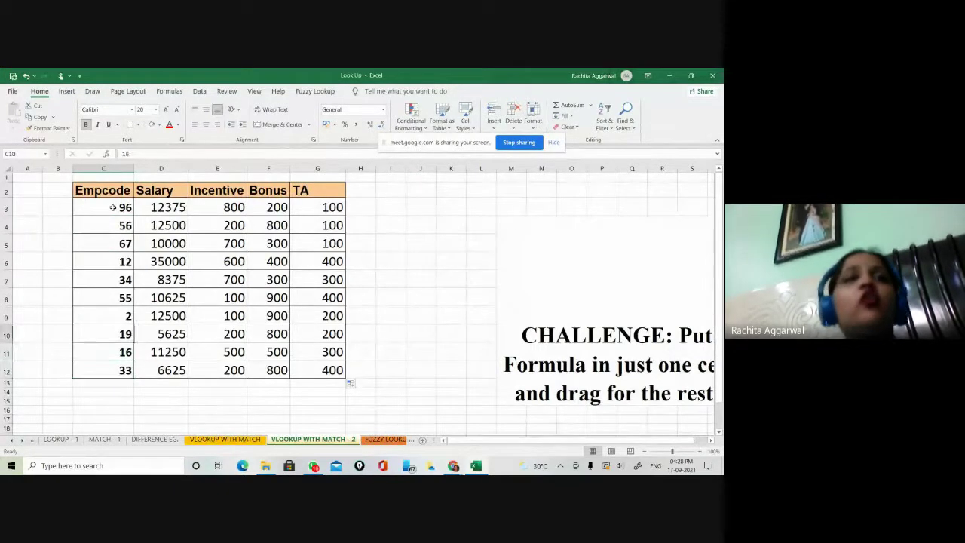
key("Up")
key("Up")
key("Up")
key("Up")
key("Up")
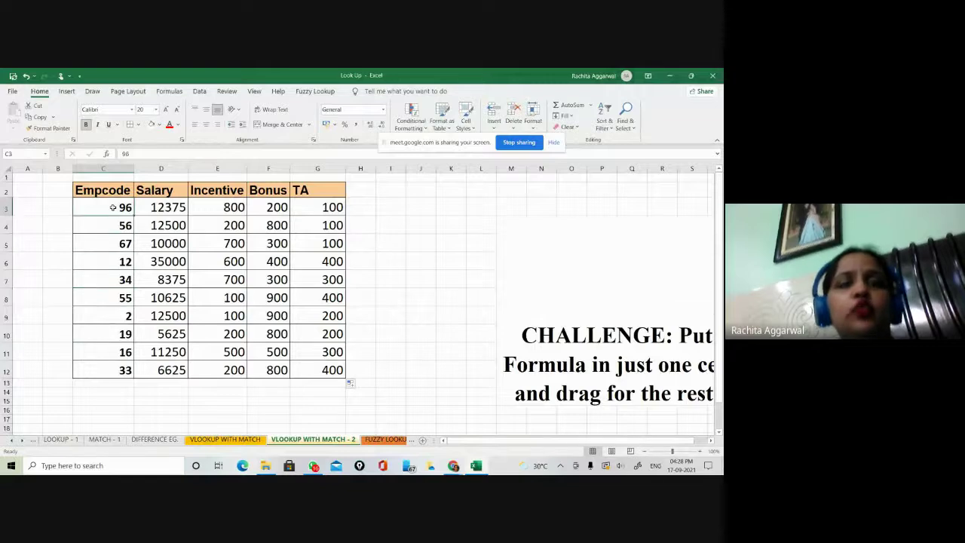
Step: Replace the employee codes in C3:C12 with the sequence 1 to 10
type("1")
key("Return")
type("2")
key("Return")
type("3")
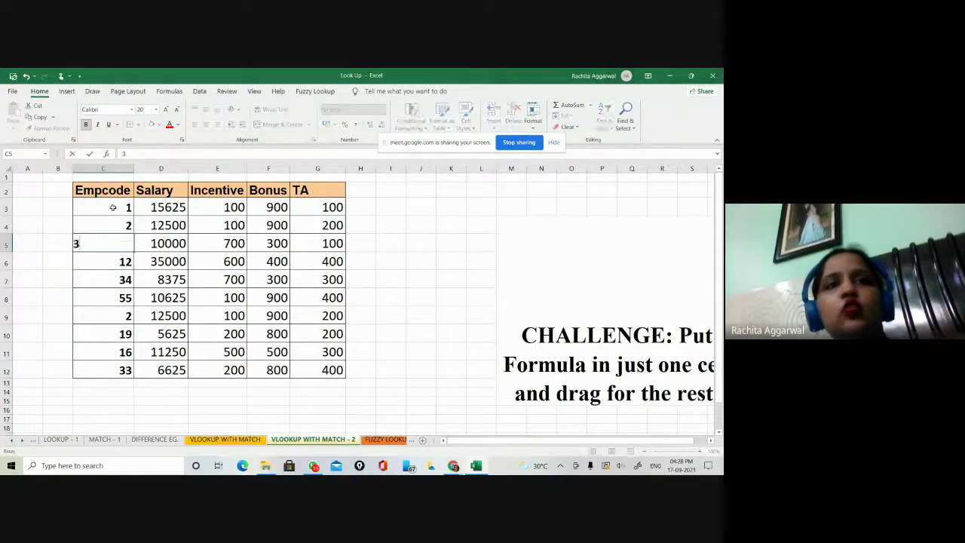
key("Return")
type("4")
key("Return")
type("5")
key("Return")
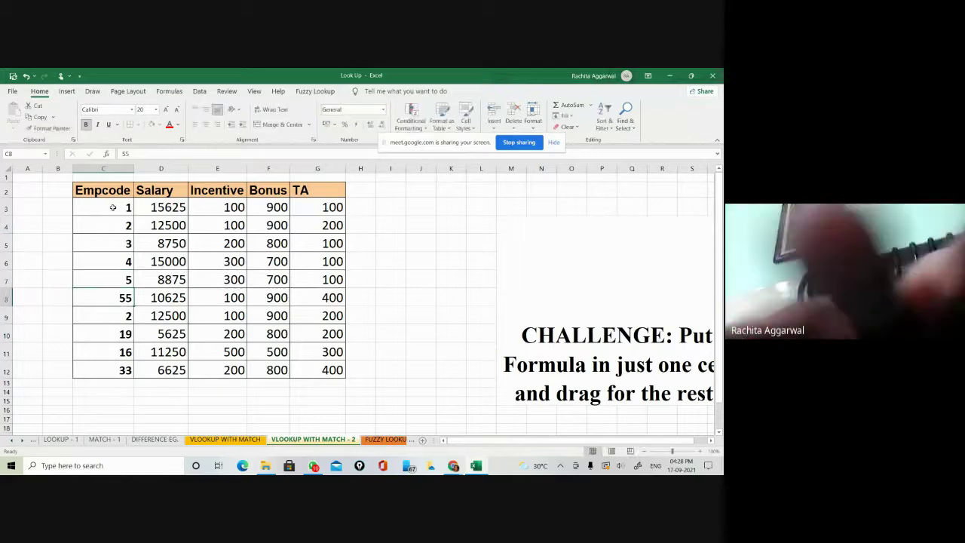
type("6")
key("Return")
type("7")
key("Return")
type("8")
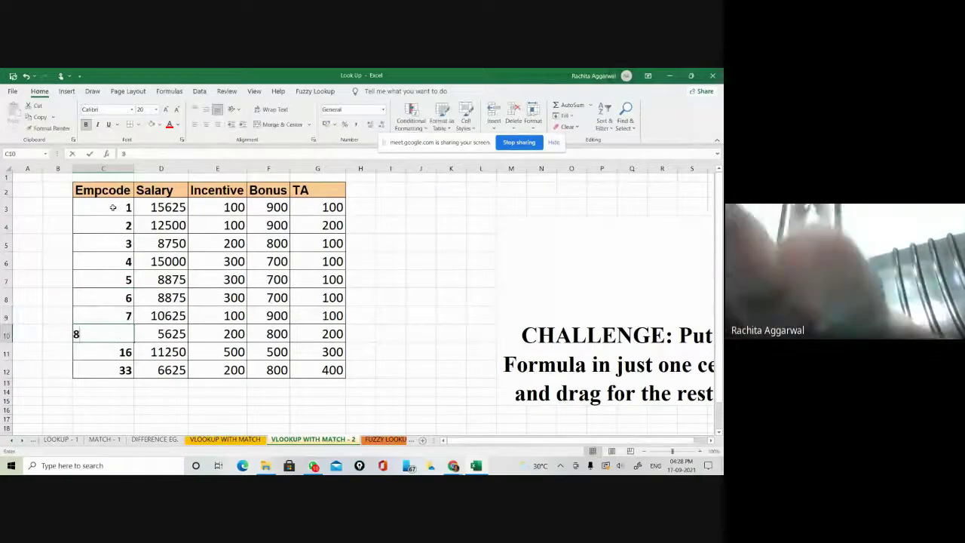
key("Return")
type("9")
key("Return")
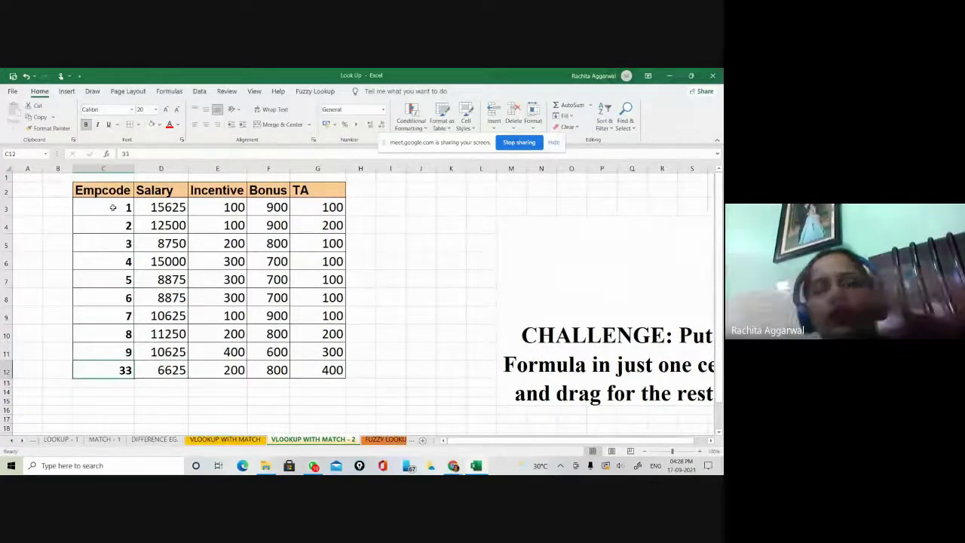
type("10")
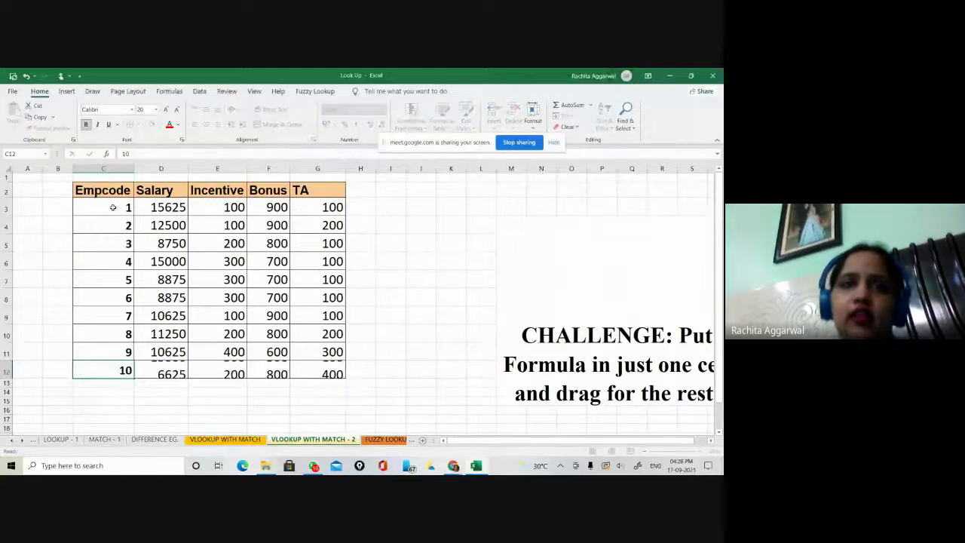
key("Tab")
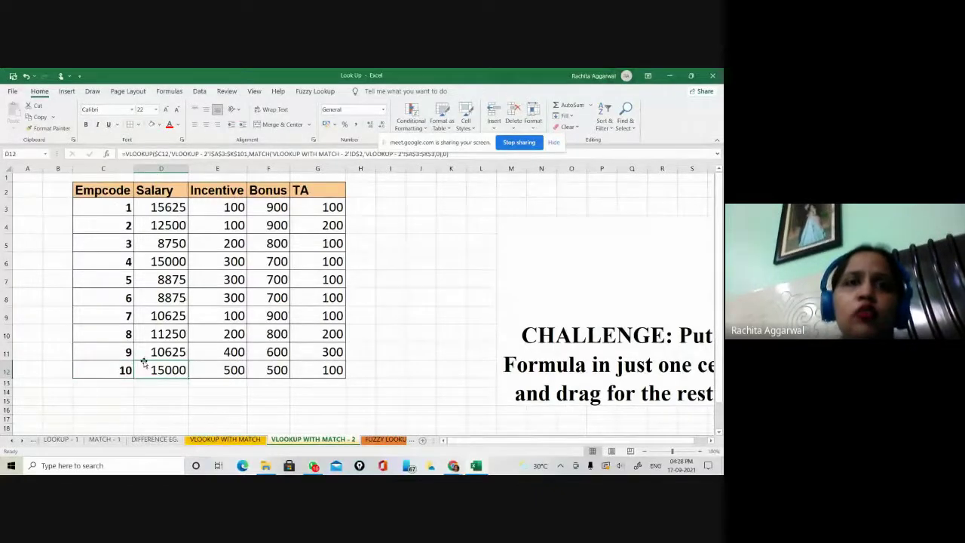
Step: Copy the completed table C2:G12 and paste it as values at cell N4 on the VLOOKUP - 2 sheet
left_click_drag(114, 192, 315, 367)
key("ctrl+c")
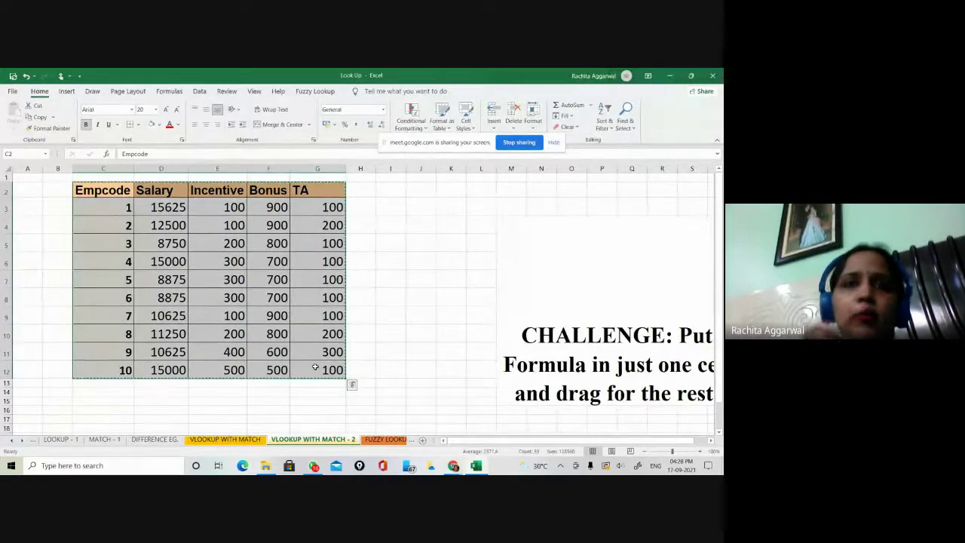
left_click(21, 439)
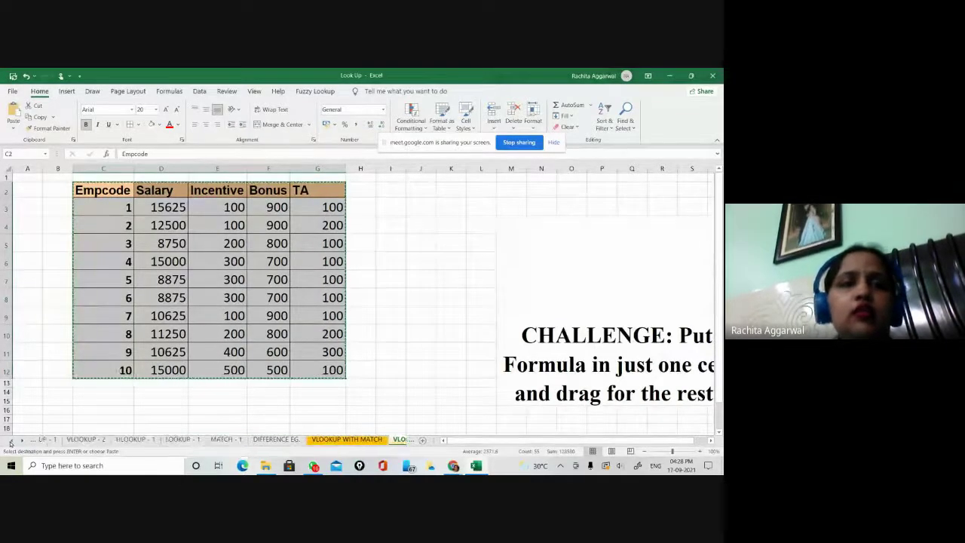
left_click(21, 440)
left_click(94, 441)
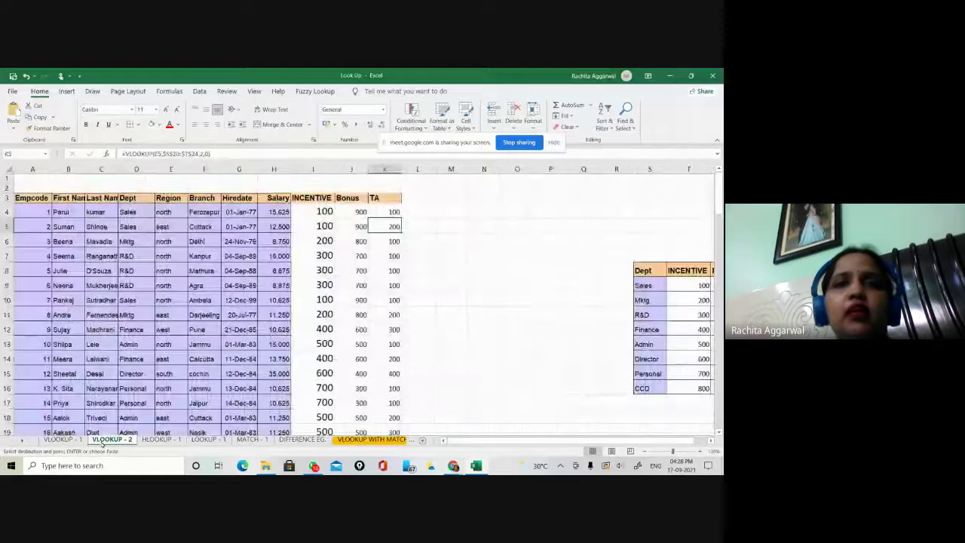
left_click(478, 214)
right_click(479, 215)
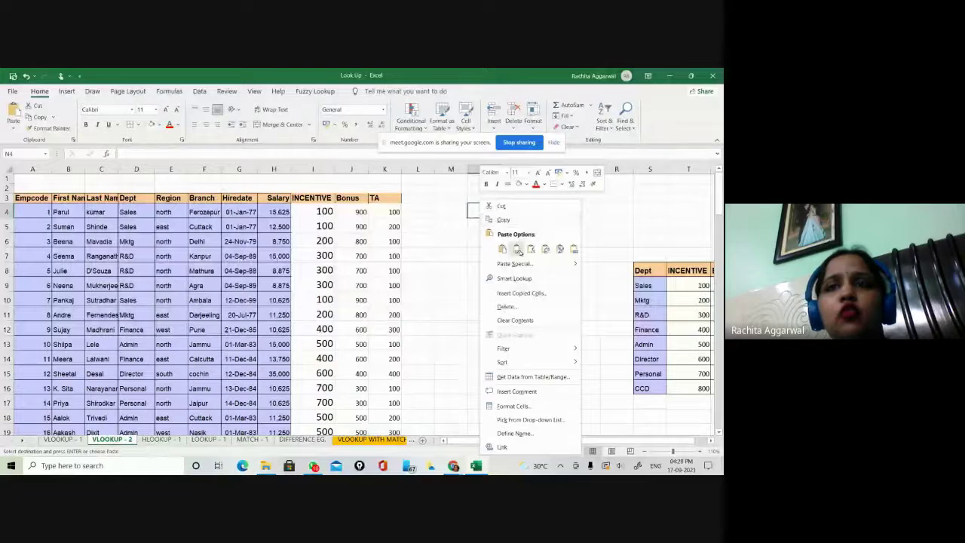
left_click(516, 250)
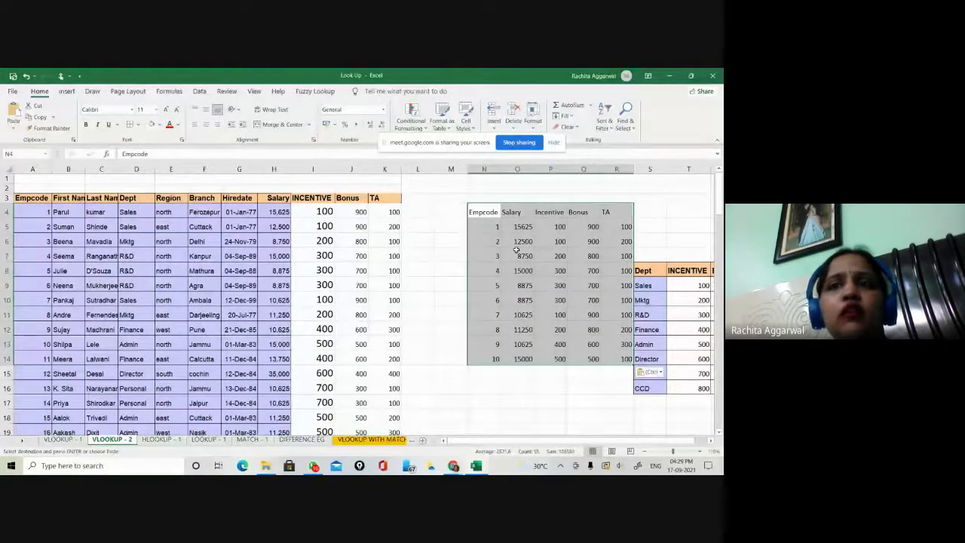
Step: Compare the pasted employee codes, salaries and incentives with the source table on the VLOOKUP - 2 sheet
left_click(480, 372)
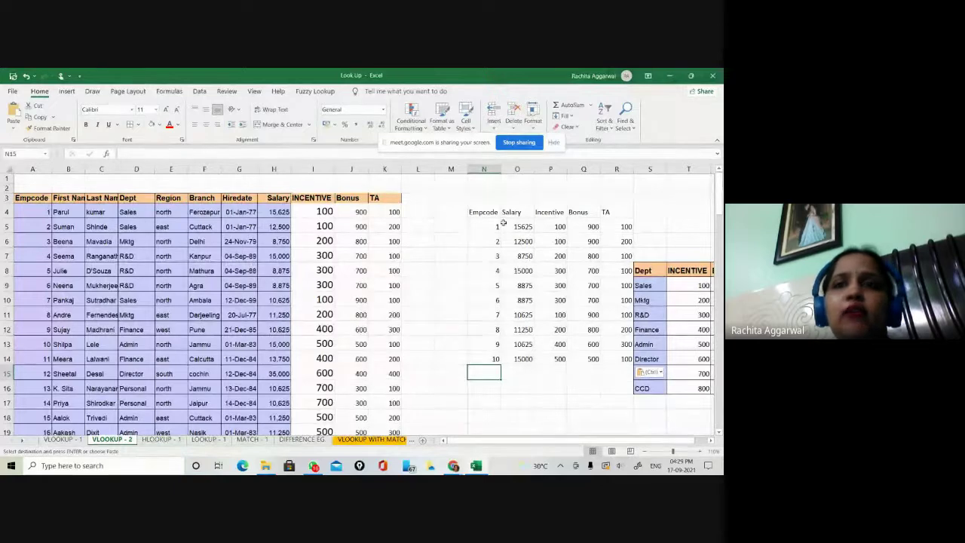
left_click_drag(490, 224, 474, 336)
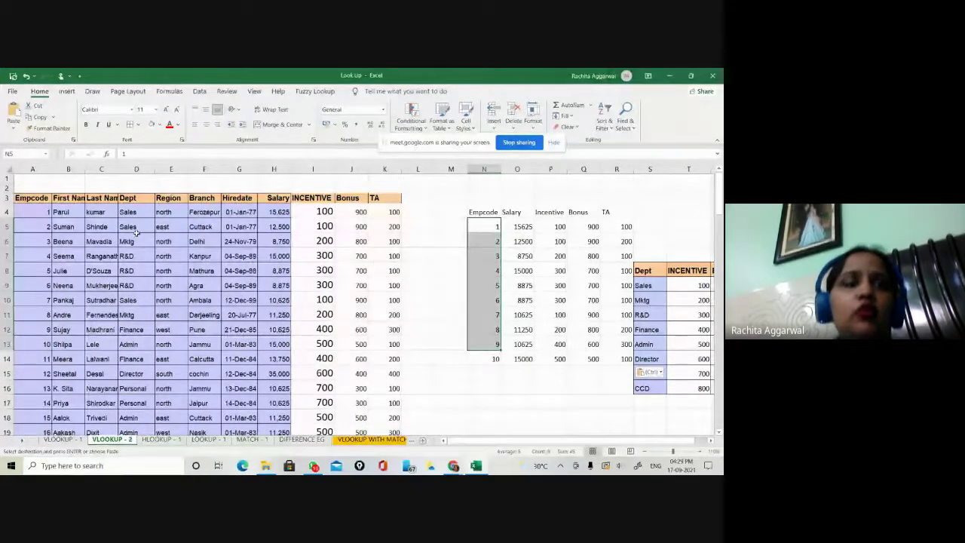
left_click_drag(30, 212, 21, 341)
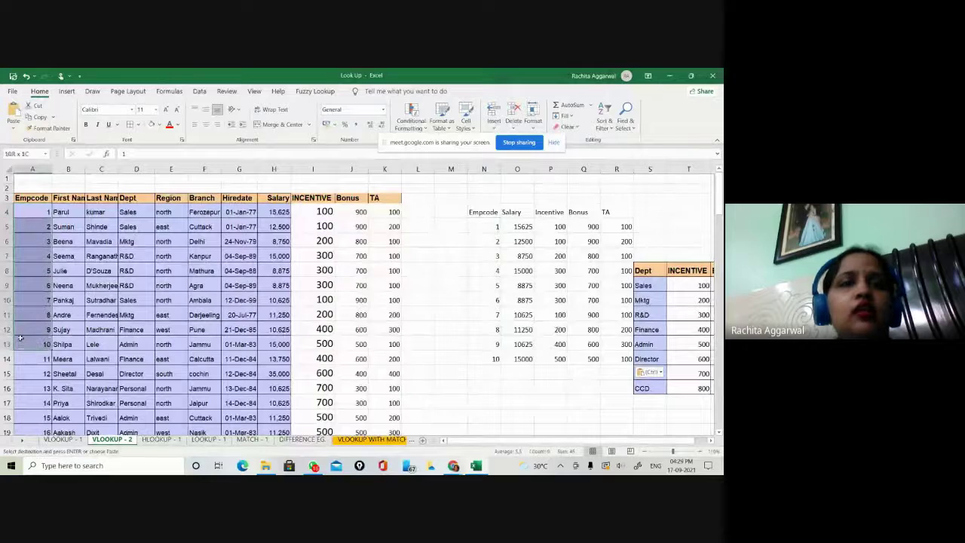
key("ctrl+v")
left_click_drag(283, 212, 274, 344)
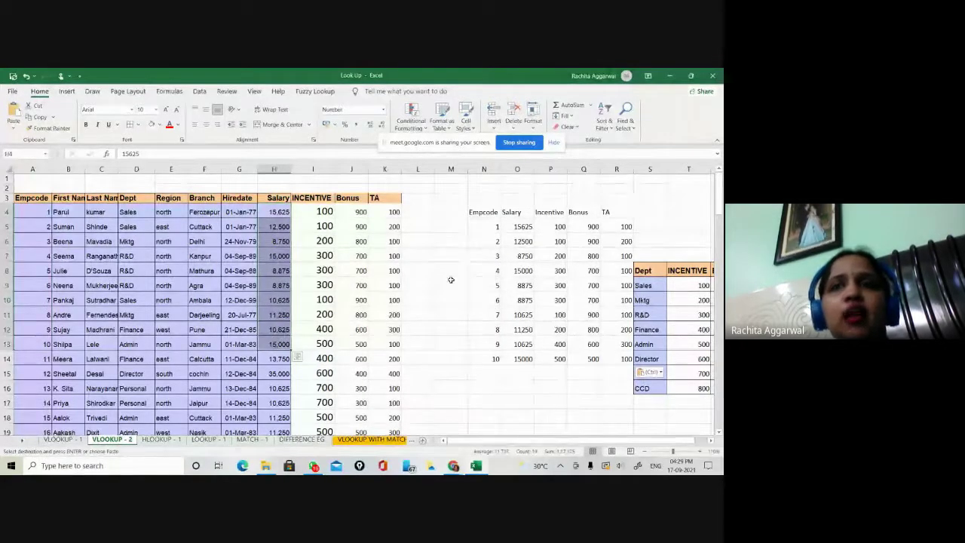
left_click_drag(526, 226, 593, 285)
left_click(540, 414)
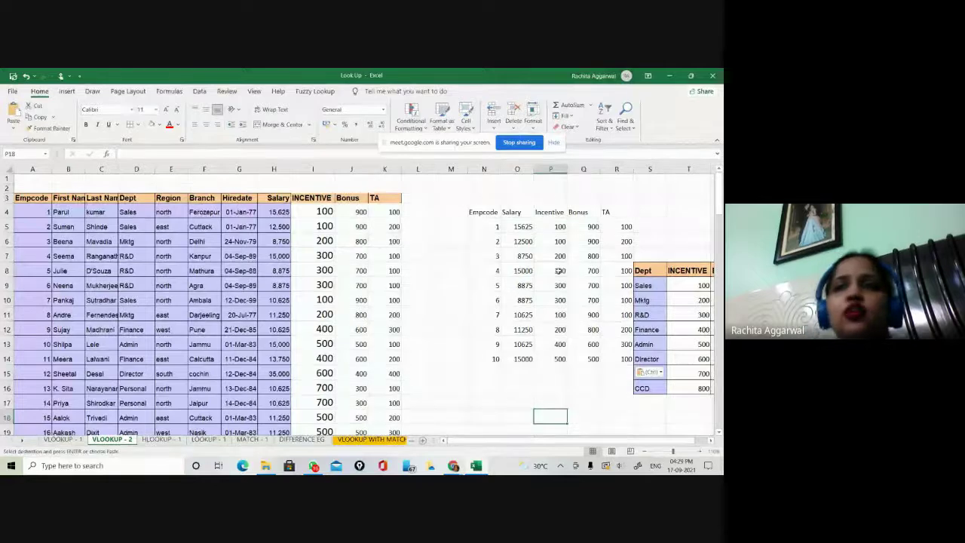
left_click(556, 227)
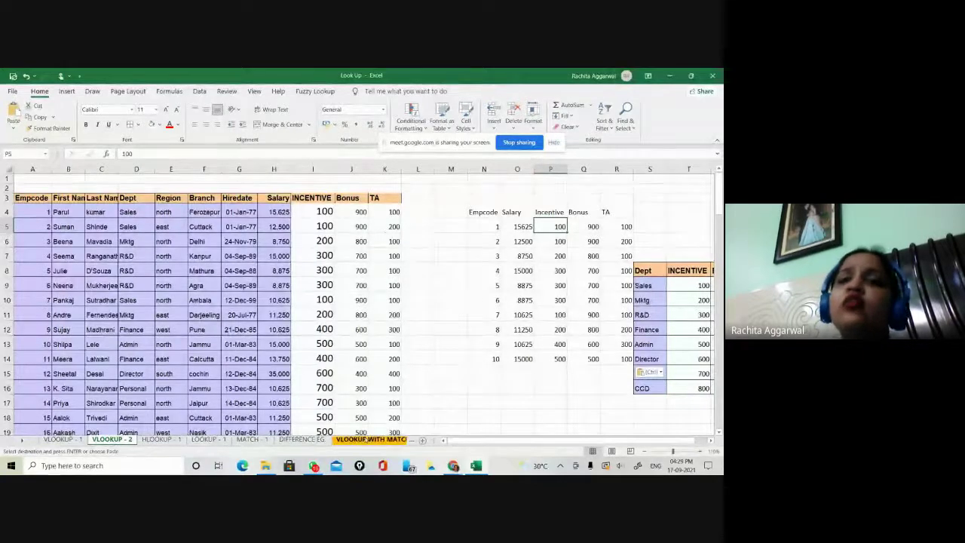
Step: Review the combined VLOOKUP and MATCH formula in Salary cell D3 on the VLOOKUP WITH MATCH - 2 sheet
left_click(363, 440)
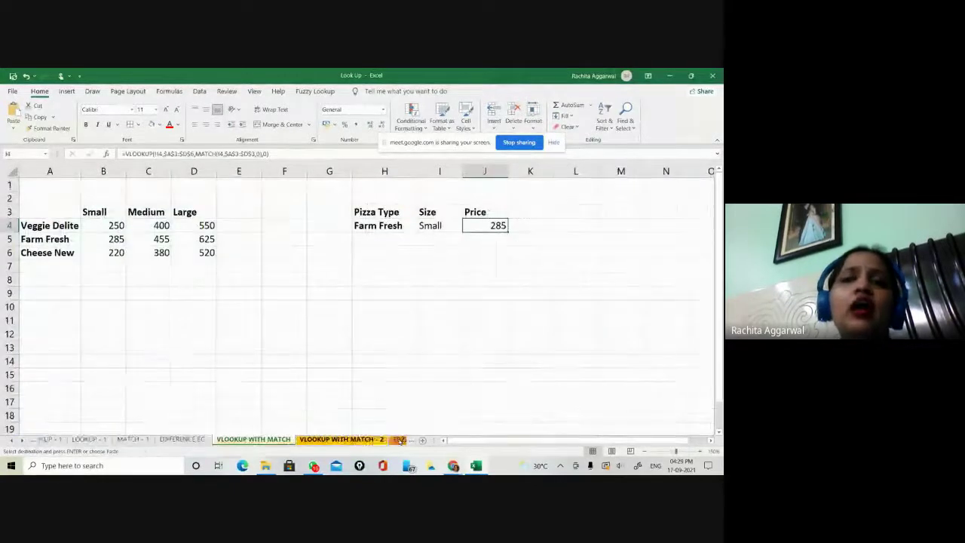
left_click(377, 439)
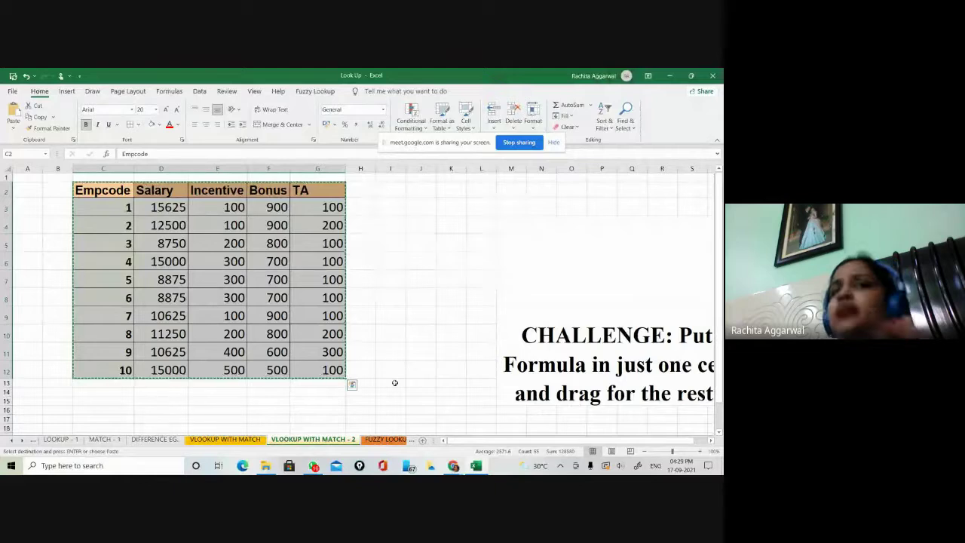
double_click(433, 334)
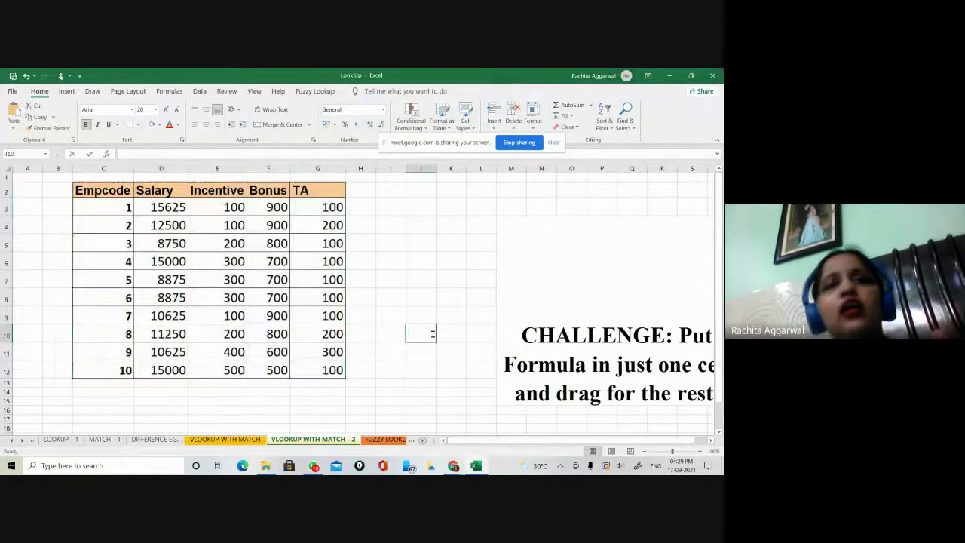
double_click(171, 209)
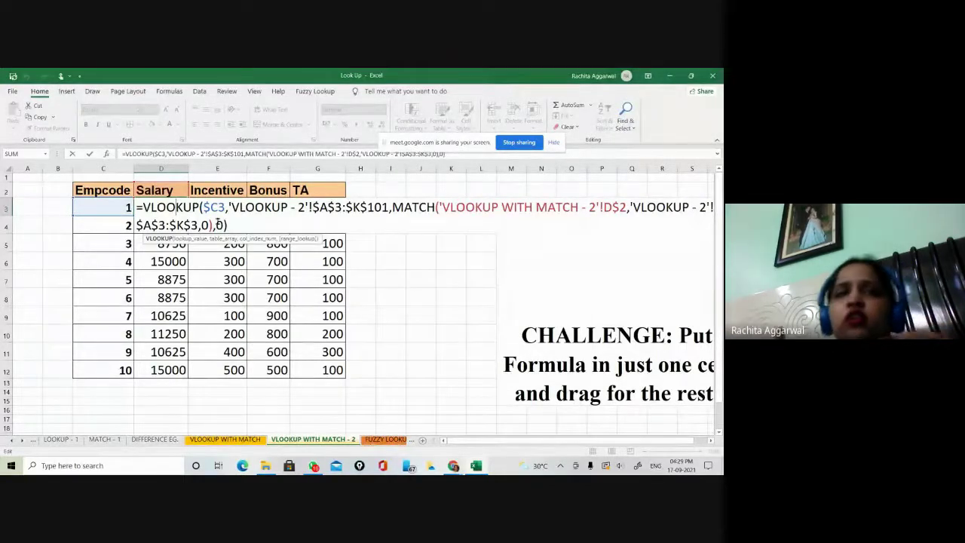
left_click(433, 320)
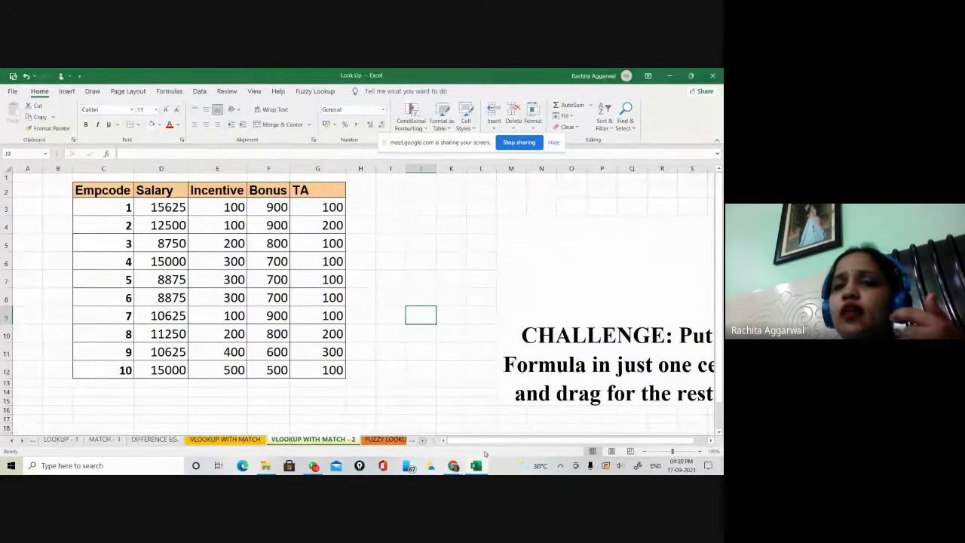
Step: Check the Google Meet call between looks at the D3 formula, and return to the Excel workbook
mouse_move(461, 469)
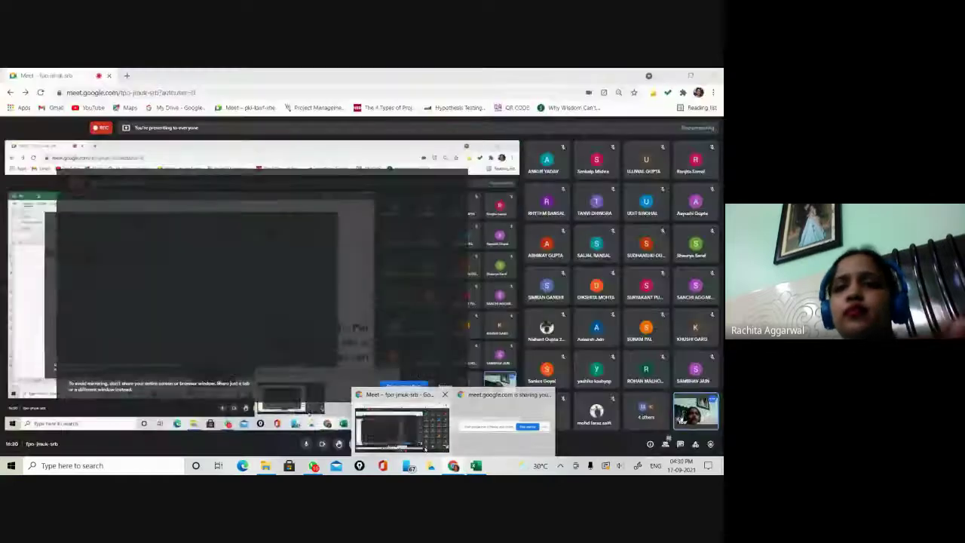
left_click(422, 441)
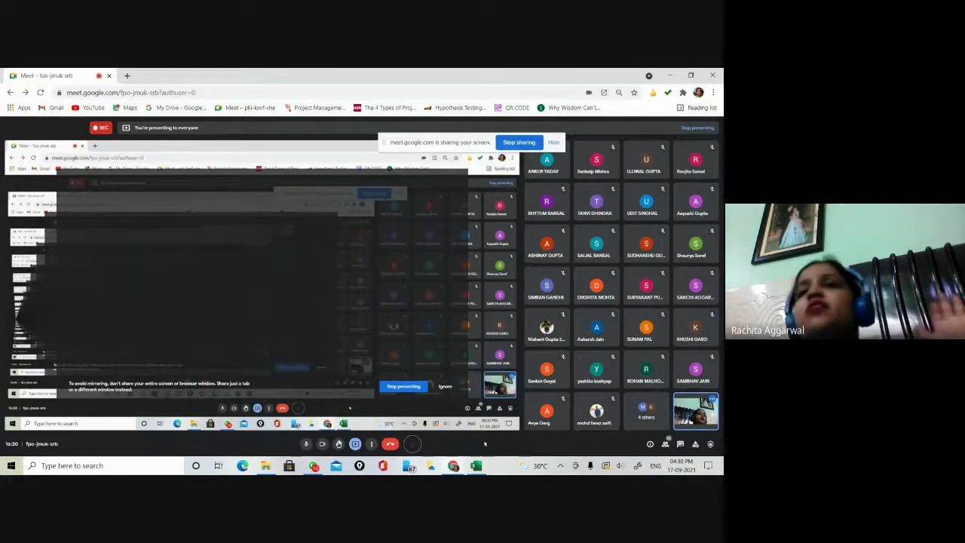
left_click(476, 465)
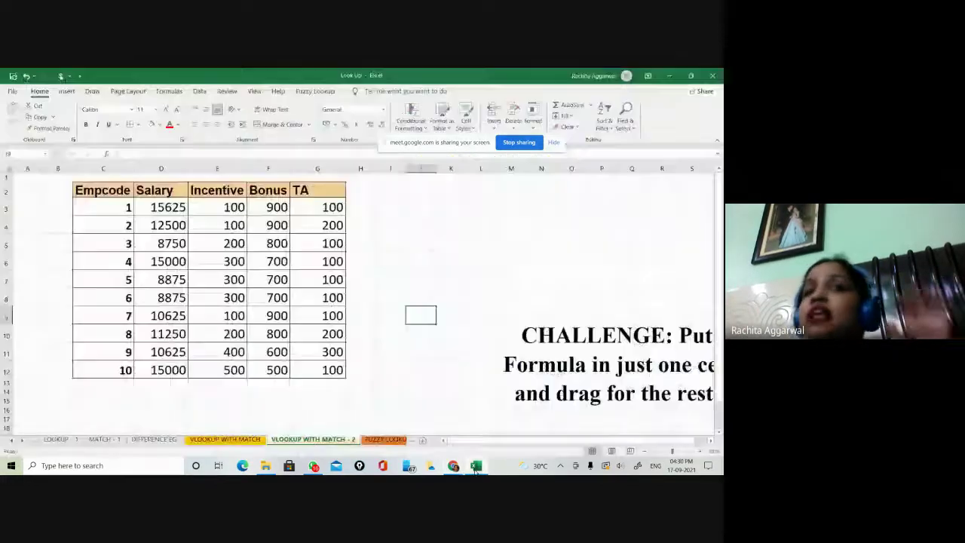
left_click(161, 206)
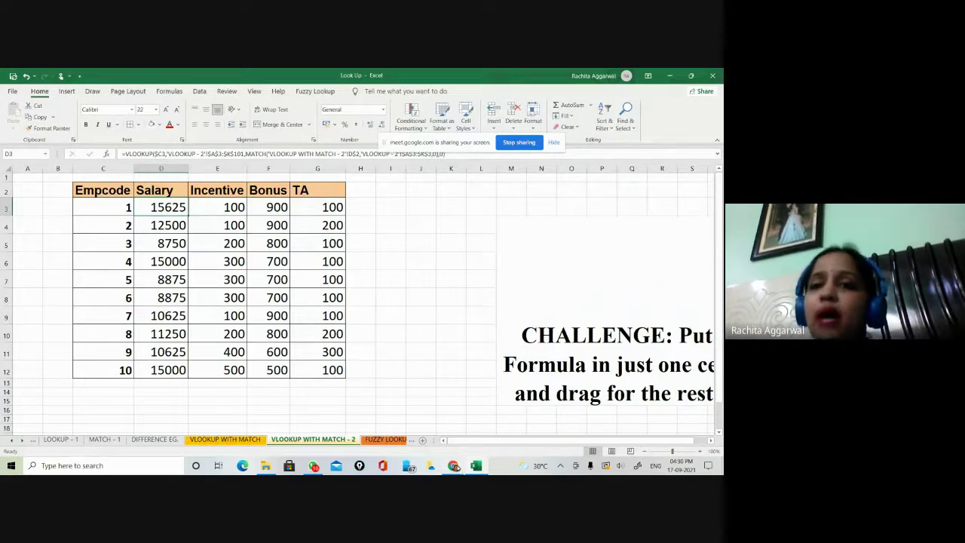
mouse_move(456, 467)
left_click(420, 428)
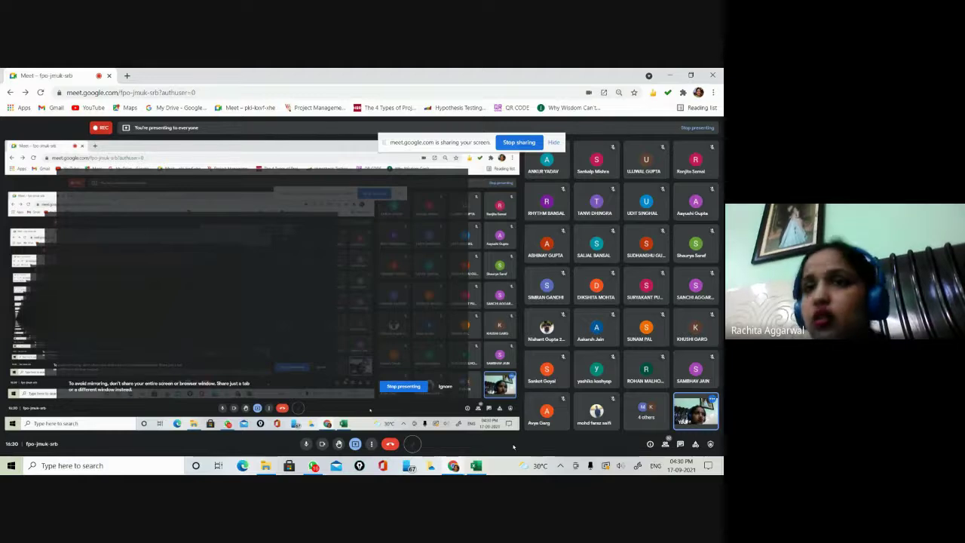
key("alt+Tab")
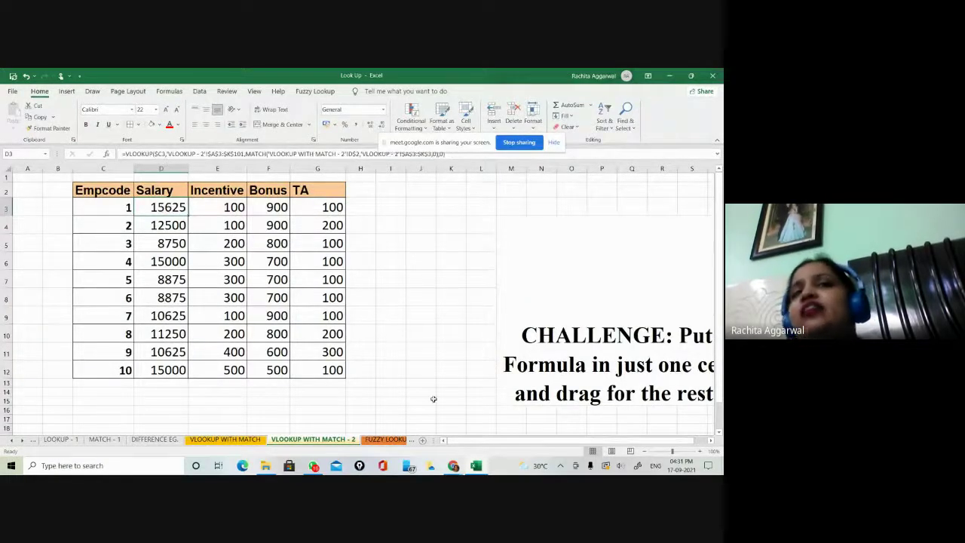
key("alt+Tab")
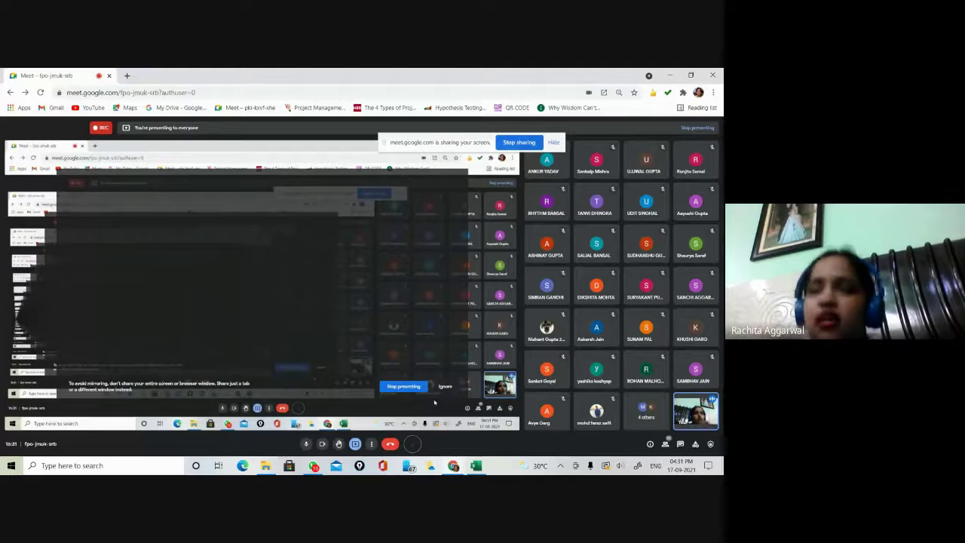
key("alt+Tab")
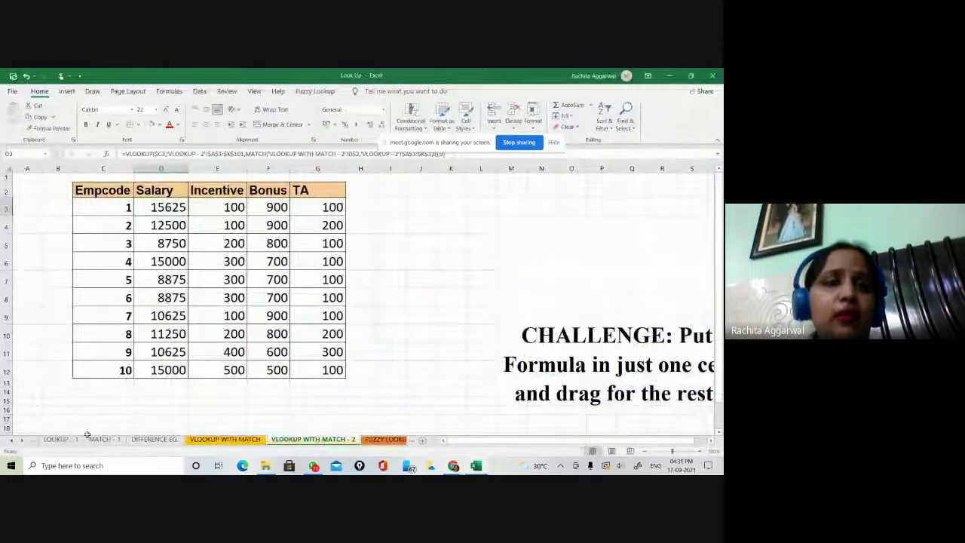
Step: Examine the LOOKUP formula behind Bob's Chemistry mark in L5 on the LOOKUP - 1 sheet
left_click(61, 439)
left_click(375, 388)
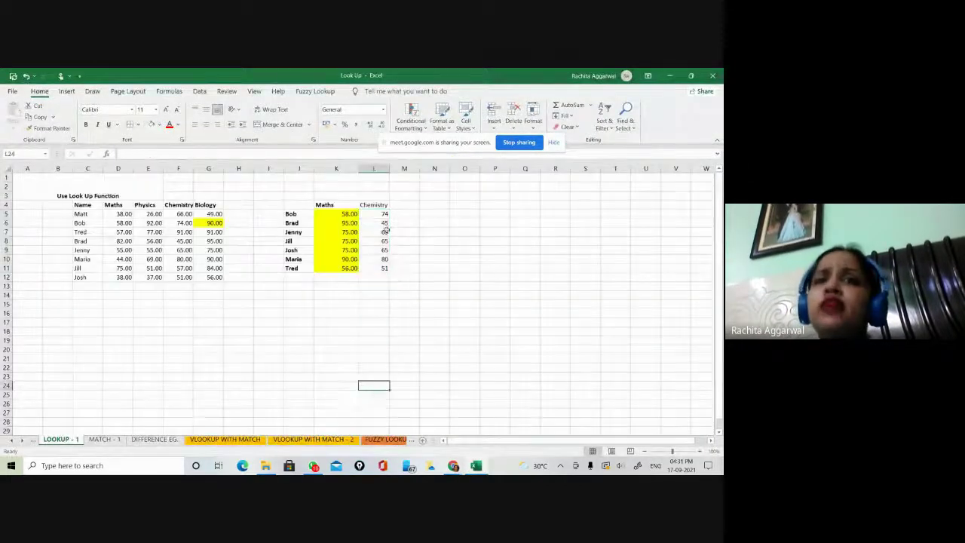
double_click(383, 213)
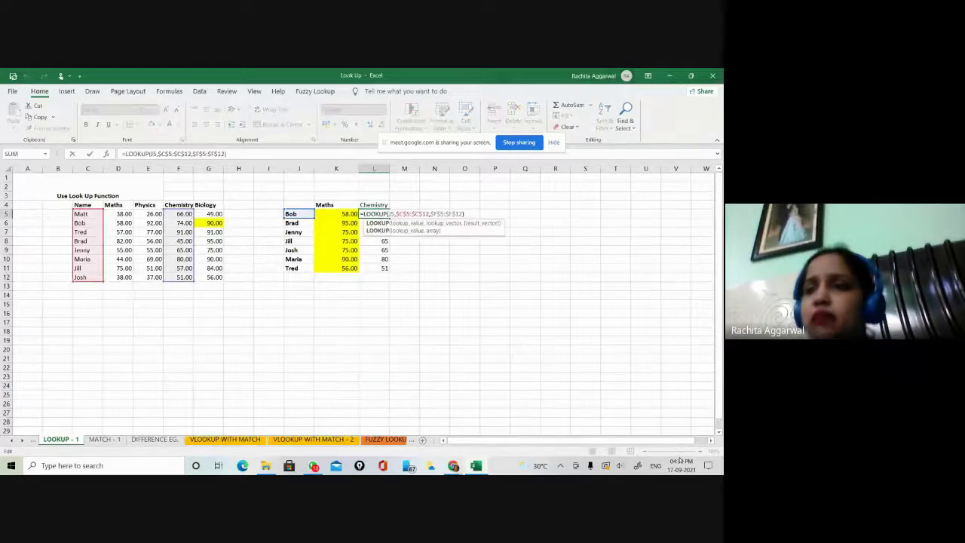
key("Escape")
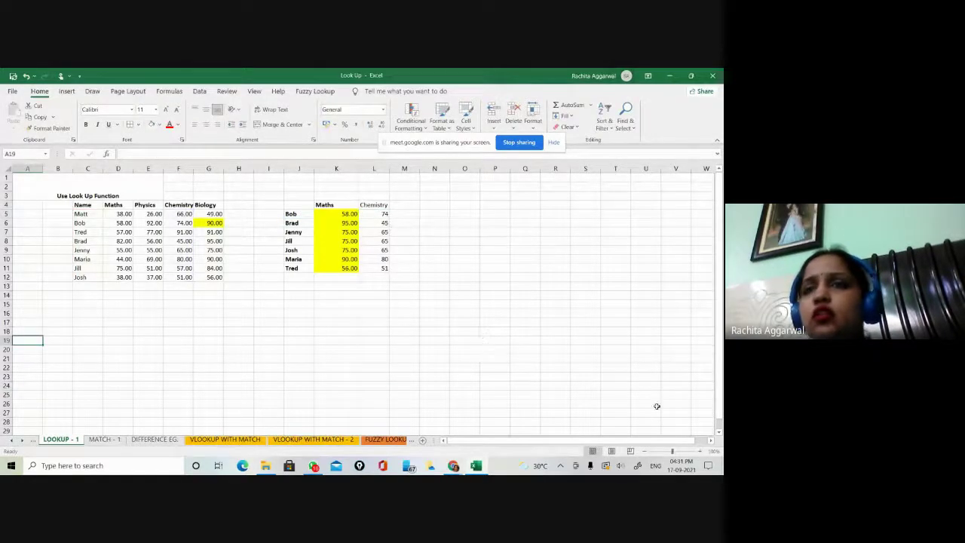
left_click(699, 451)
left_click(699, 451)
left_click(699, 451)
left_click(699, 451)
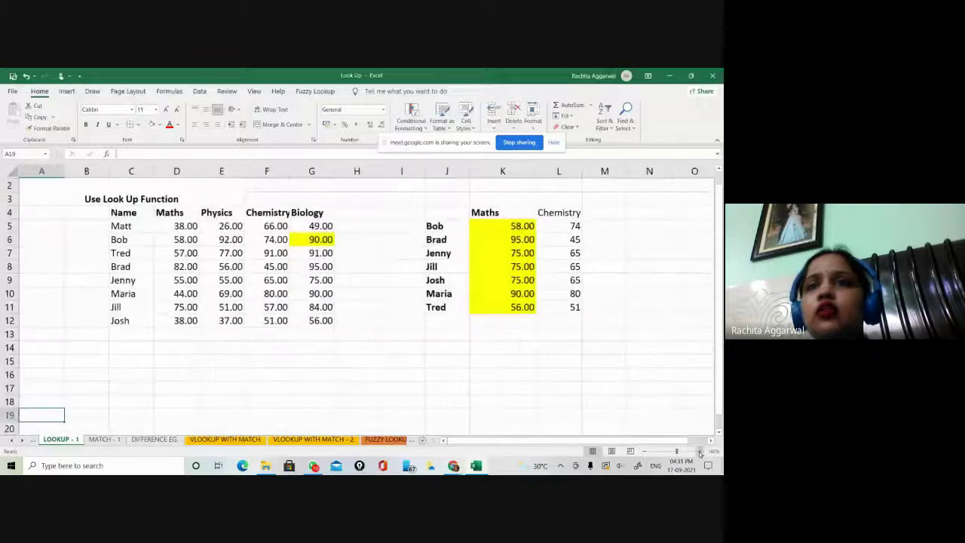
left_click(699, 451)
double_click(612, 213)
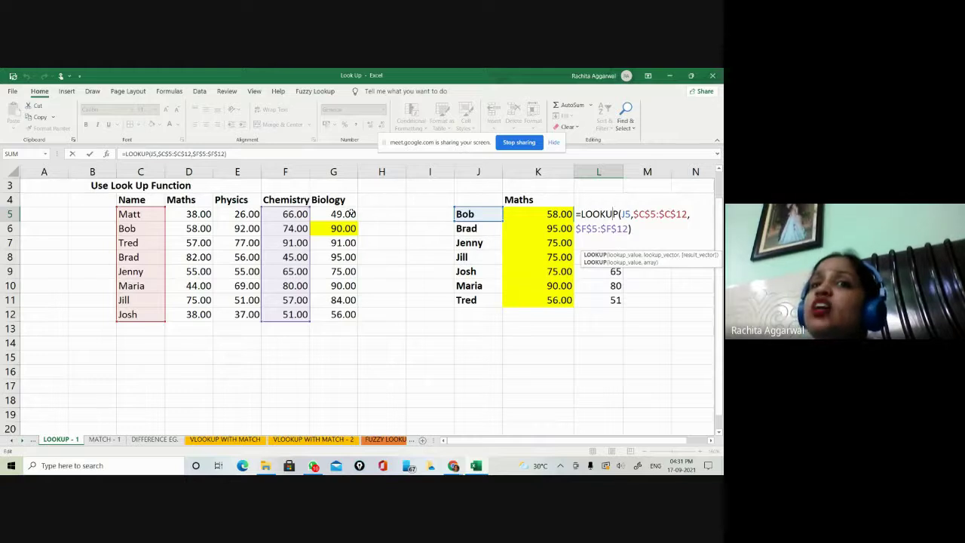
left_click(348, 342)
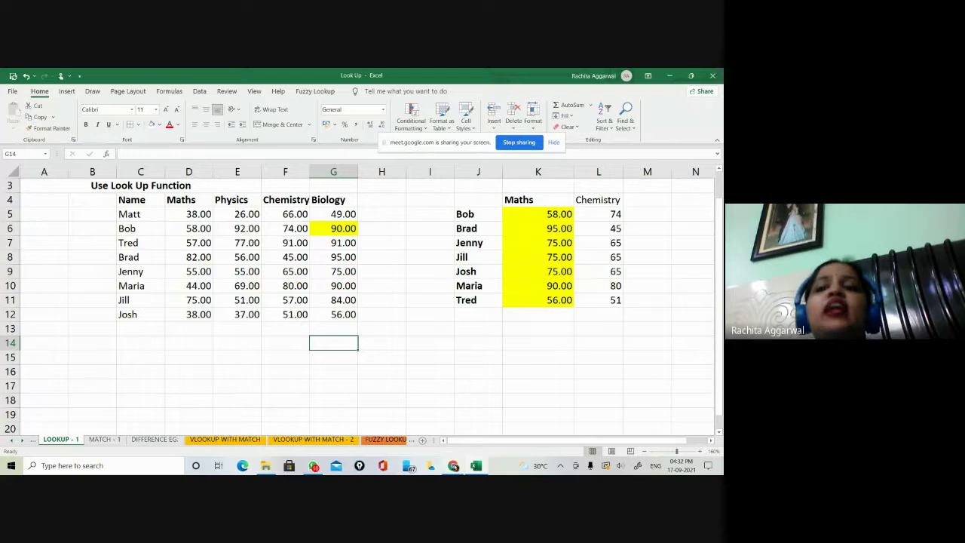
Step: Switch to the Google Meet call to check on the participants, and return to the LOOKUP - 1 sheet in Excel
left_click(453, 466)
left_click(417, 426)
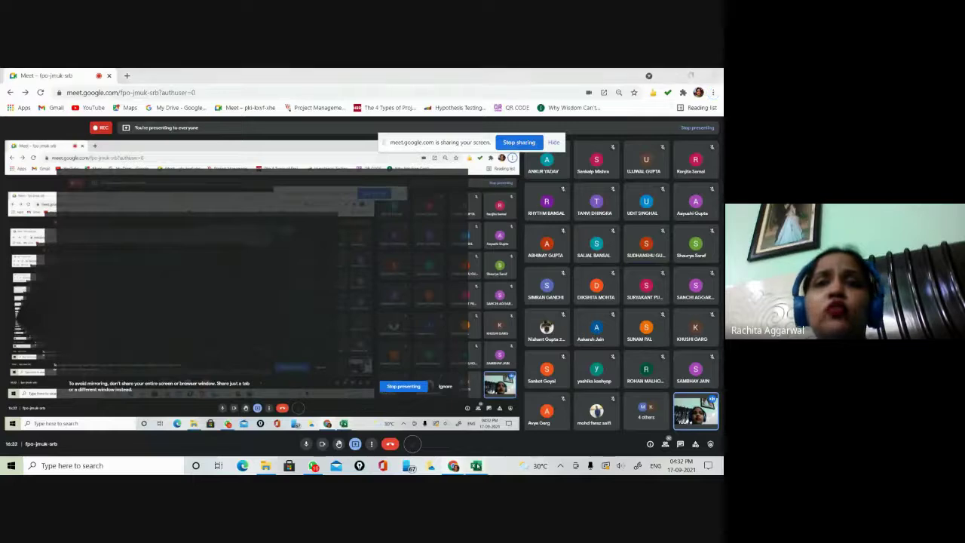
left_click(476, 466)
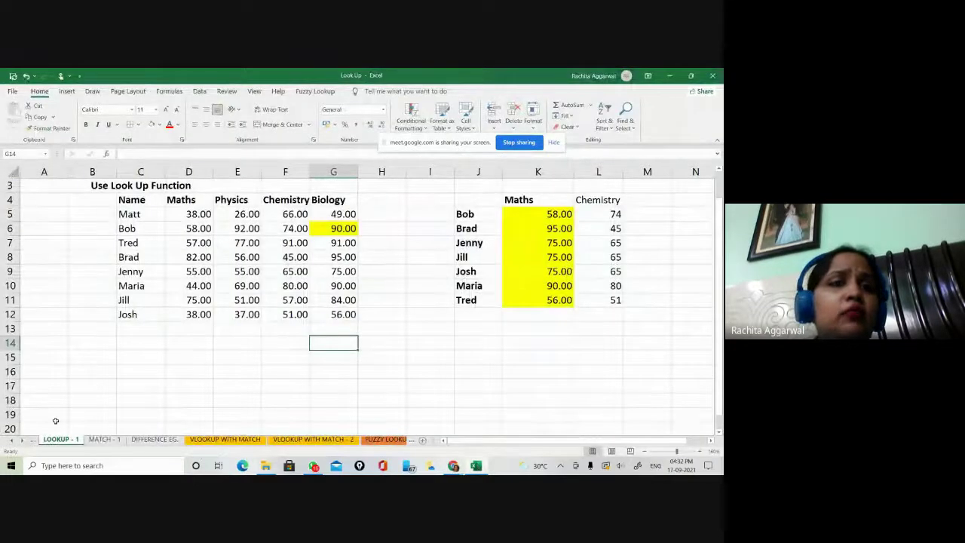
Step: Open the DIFFERENCE EG. sheet and autofit the width of column A
left_click(14, 440)
left_click(14, 441)
left_click(13, 441)
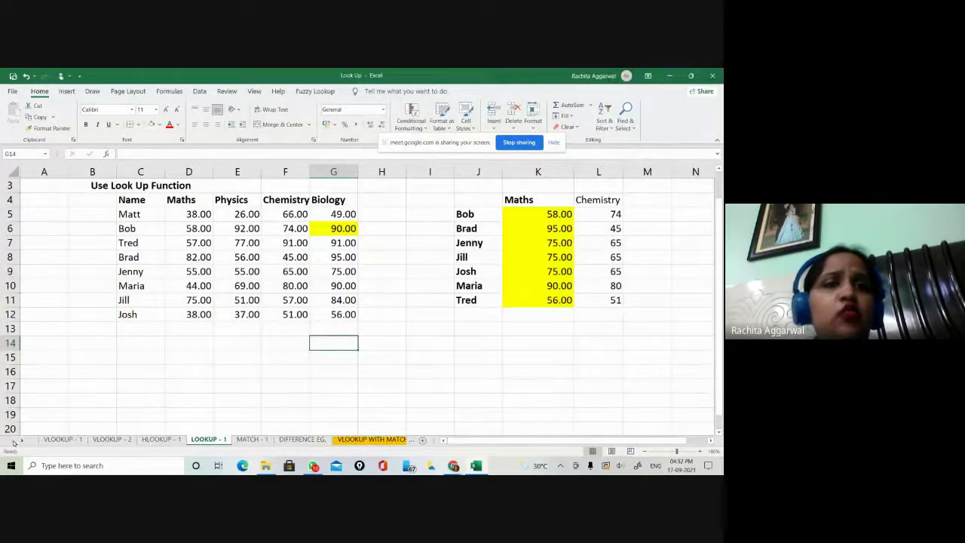
left_click(300, 441)
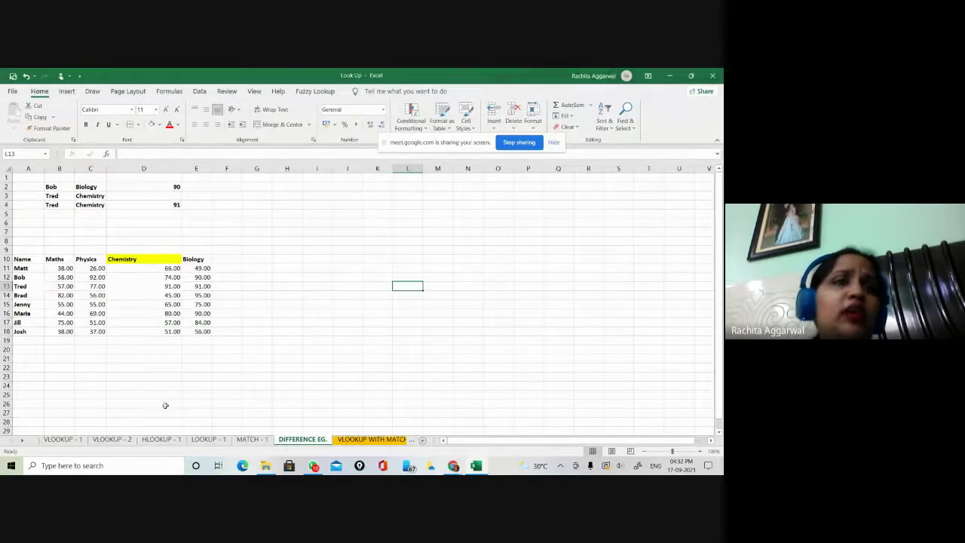
double_click(44, 166)
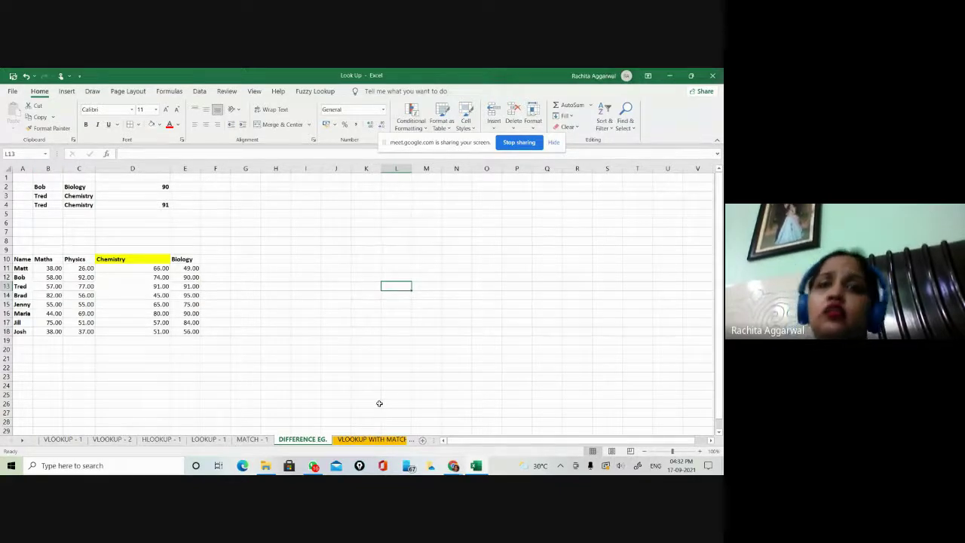
Step: Check the Google Meet call, return to Excel and look through the LOOKUP - 1, HLOOKUP - 1 and VLOOKUP - 2 sheets
left_click(473, 467)
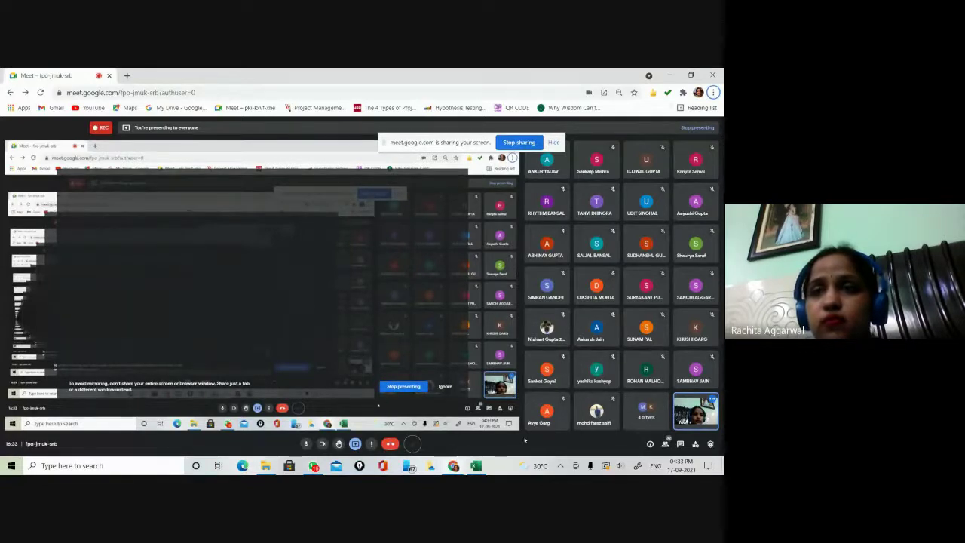
left_click(476, 465)
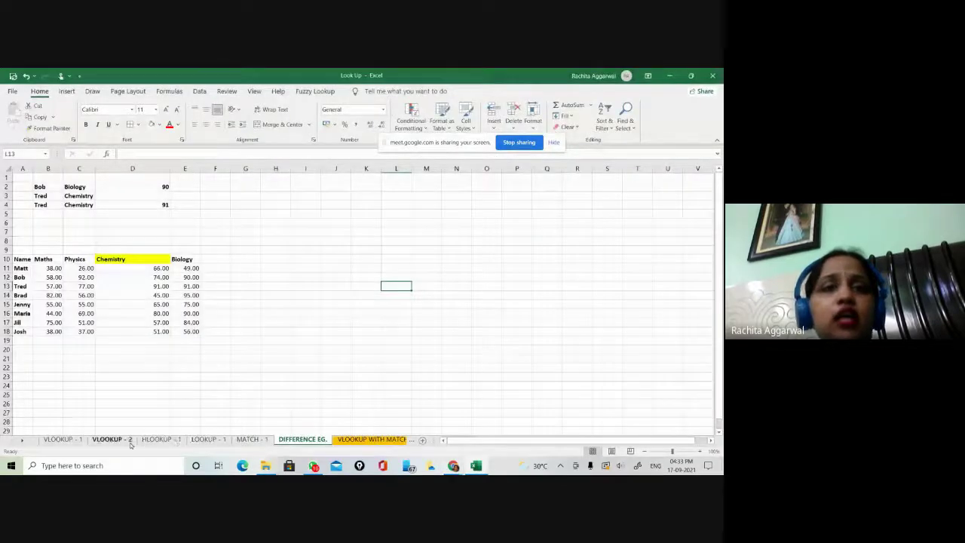
left_click(208, 440)
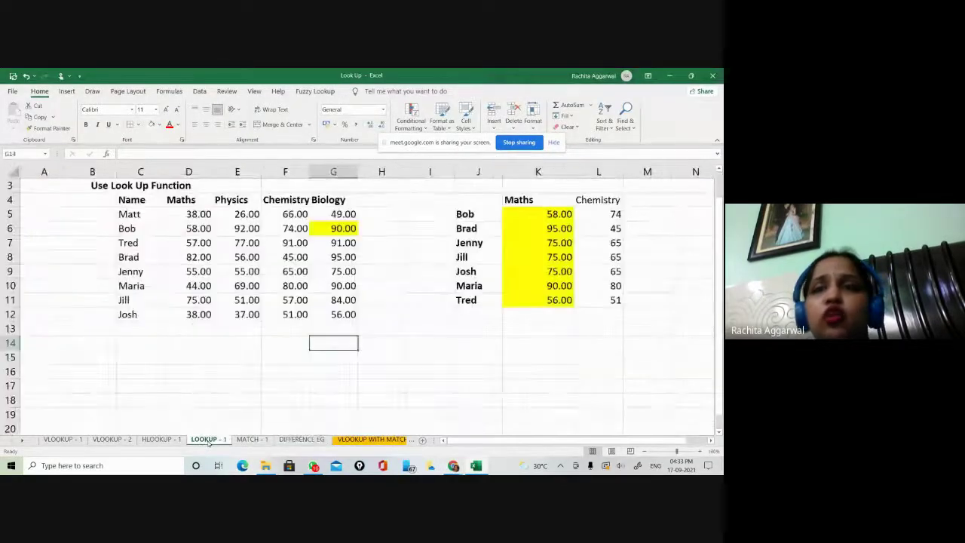
left_click(174, 441)
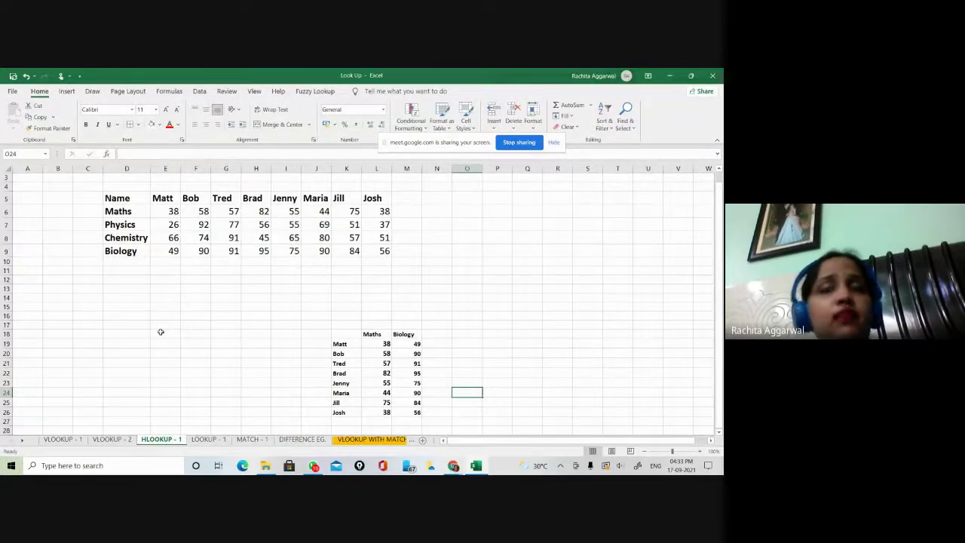
left_click(106, 440)
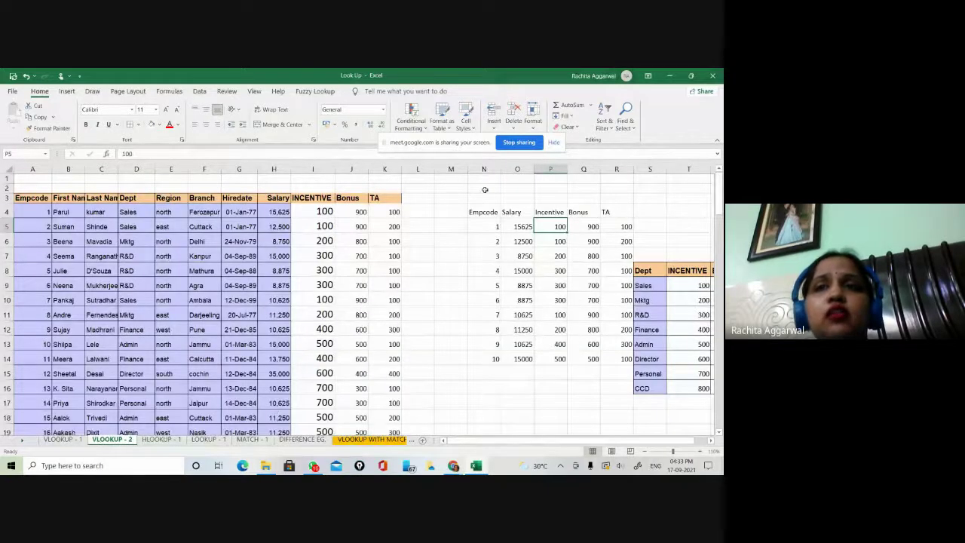
Step: Enter a LOOKUP formula in N17 that finds D17's department in S9:S16 and returns the matching value from the adjacent INCENTIVE column
left_click(486, 405)
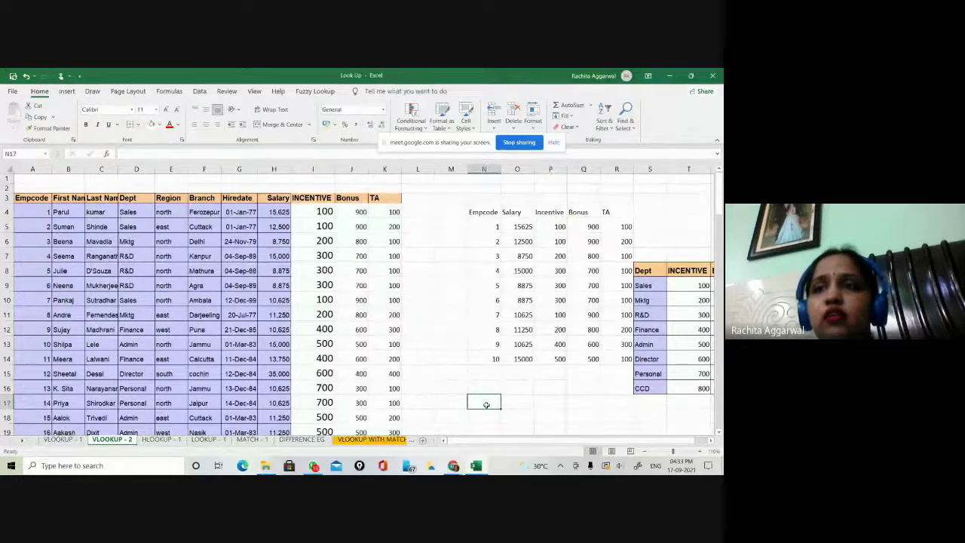
type("=loo")
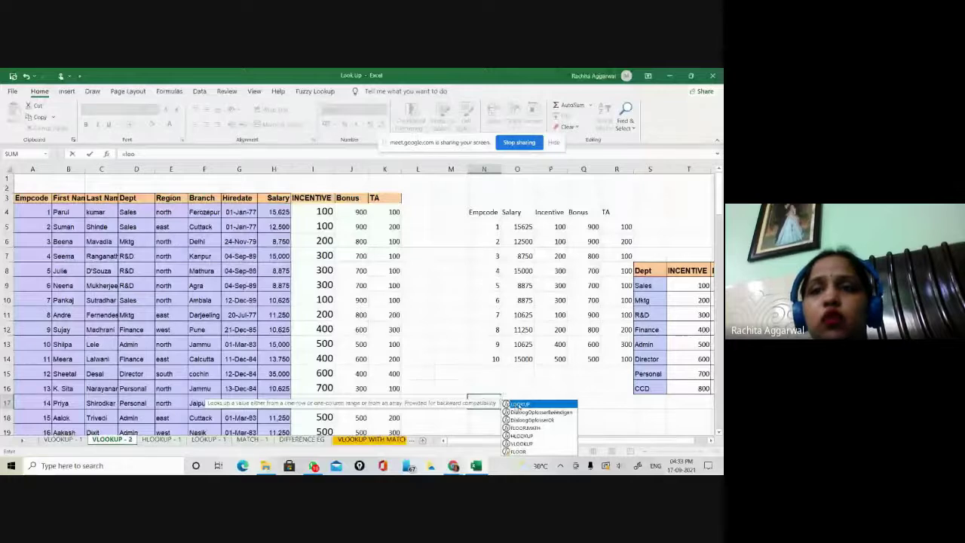
double_click(519, 405)
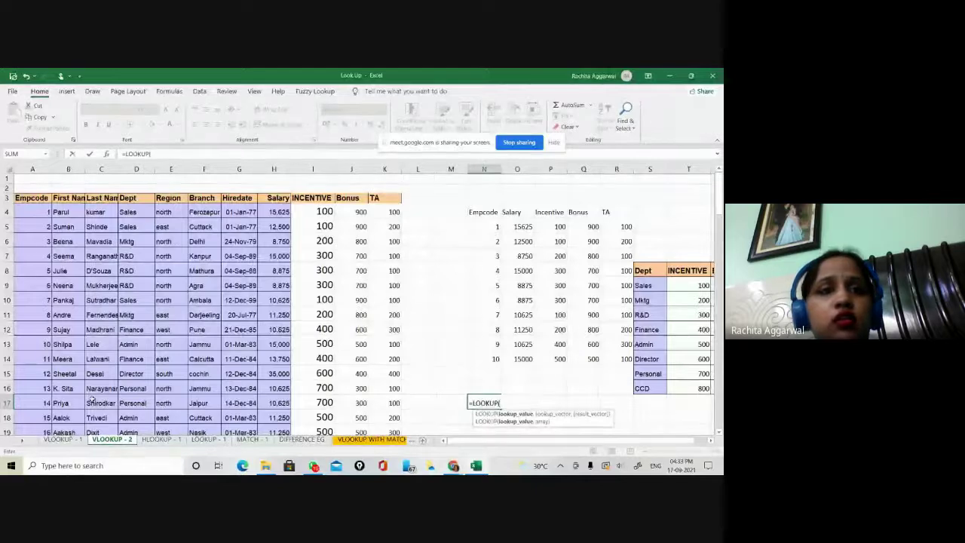
left_click(138, 404)
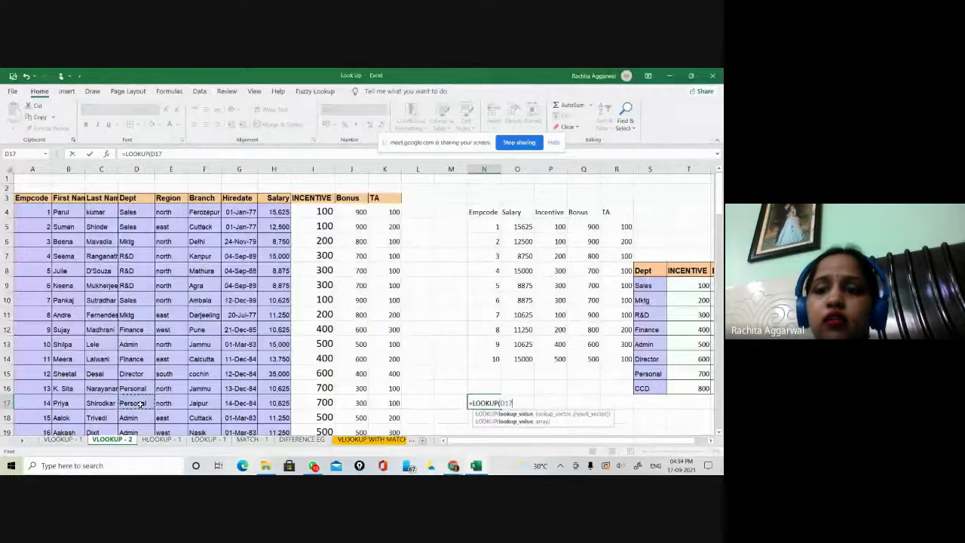
type(",")
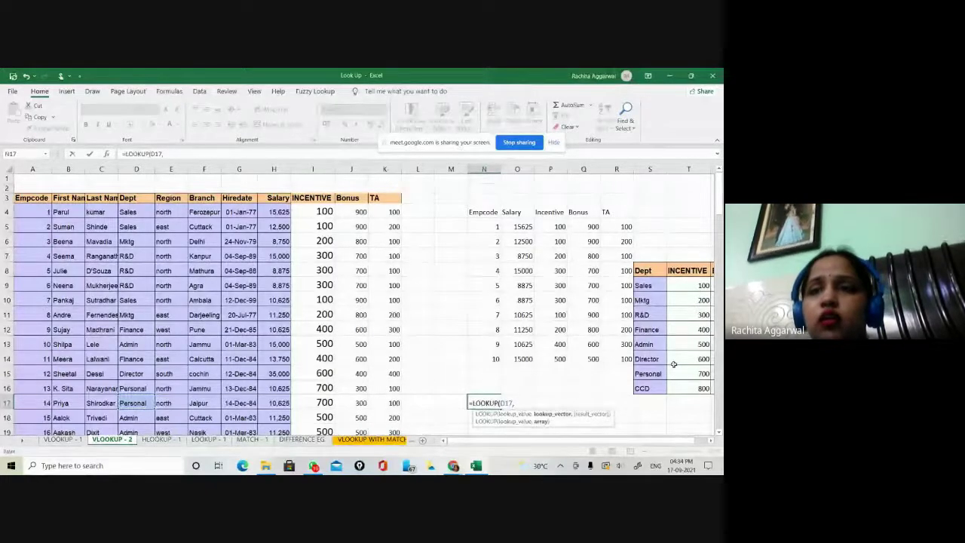
left_click_drag(644, 285, 653, 387)
type(",")
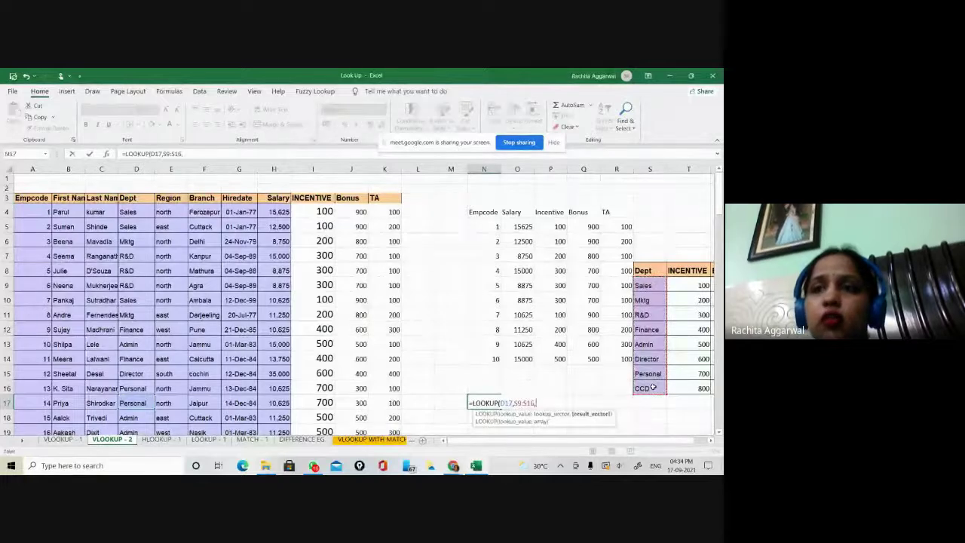
left_click(686, 284)
left_click_drag(690, 326, 692, 385)
key("Return")
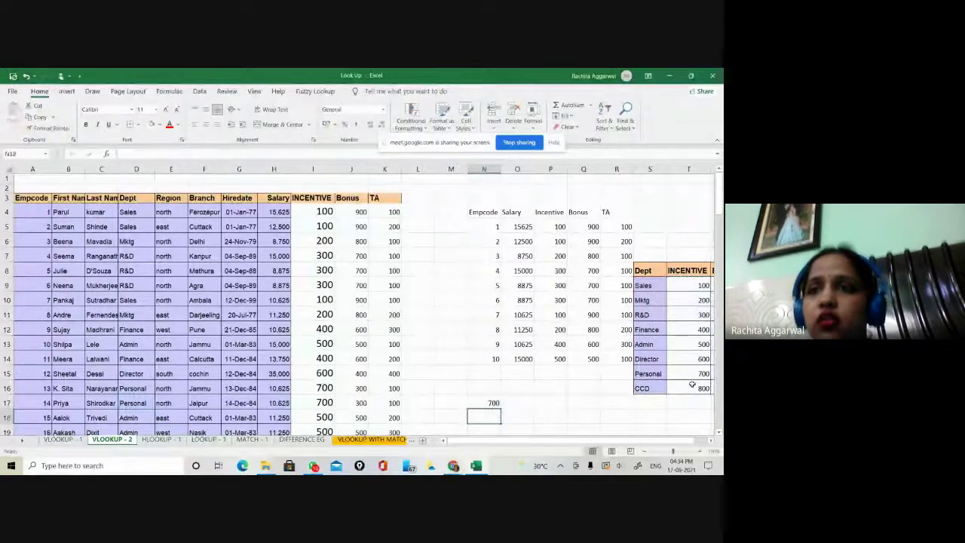
Step: Check the N17 lookup result against the Personal incentive in T15 and the department and incentive entries in row 17
key("Left")
key("Left")
key("Right")
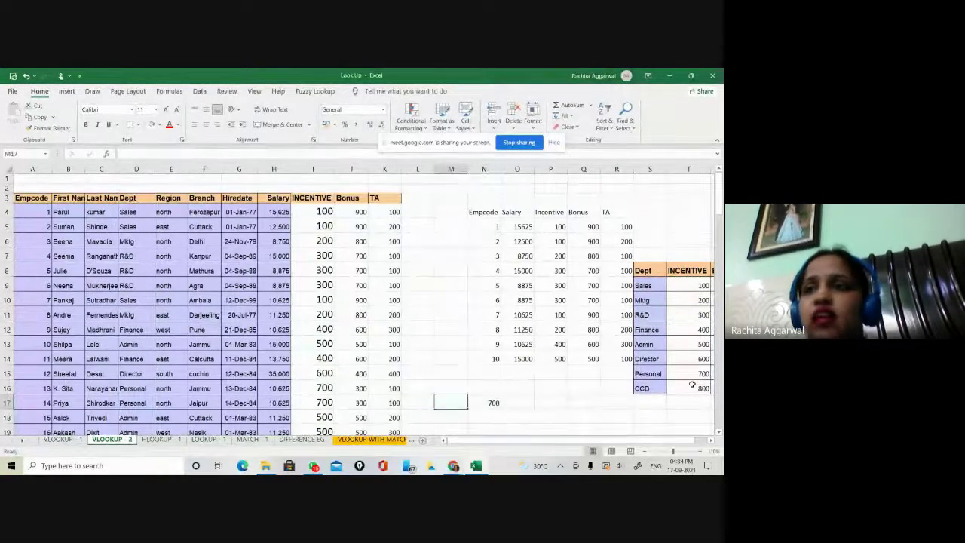
left_click(687, 374)
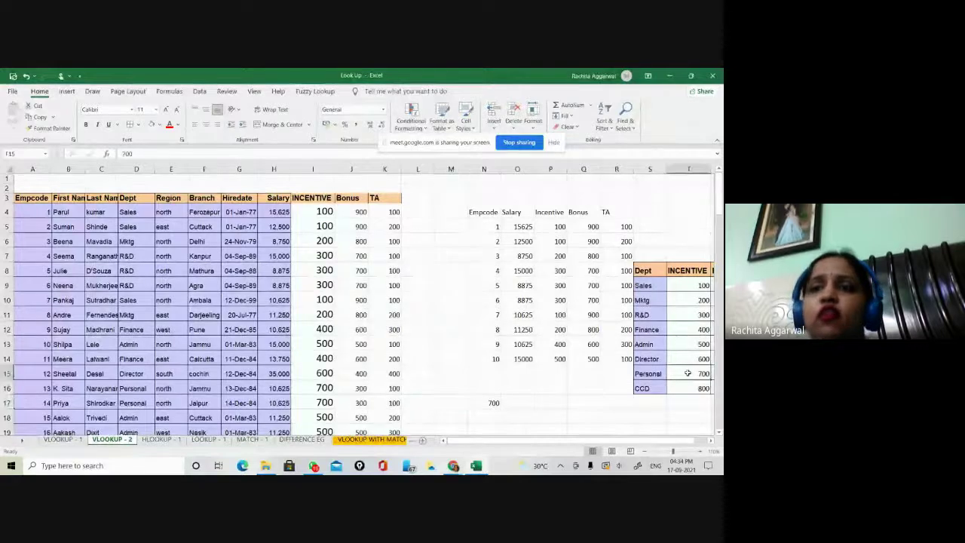
left_click(135, 403)
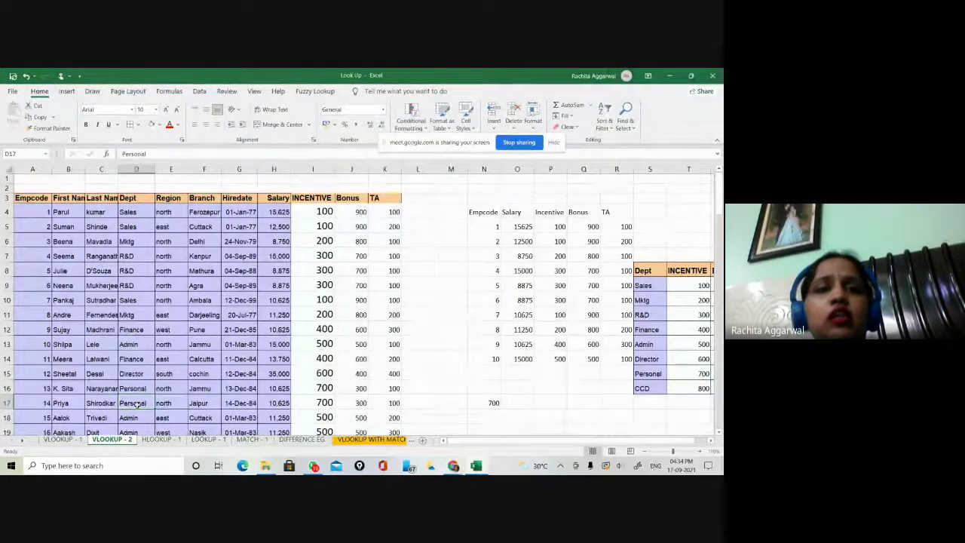
key("Right")
key("Right")
key("Right")
key("Right")
key("Right")
key("Right")
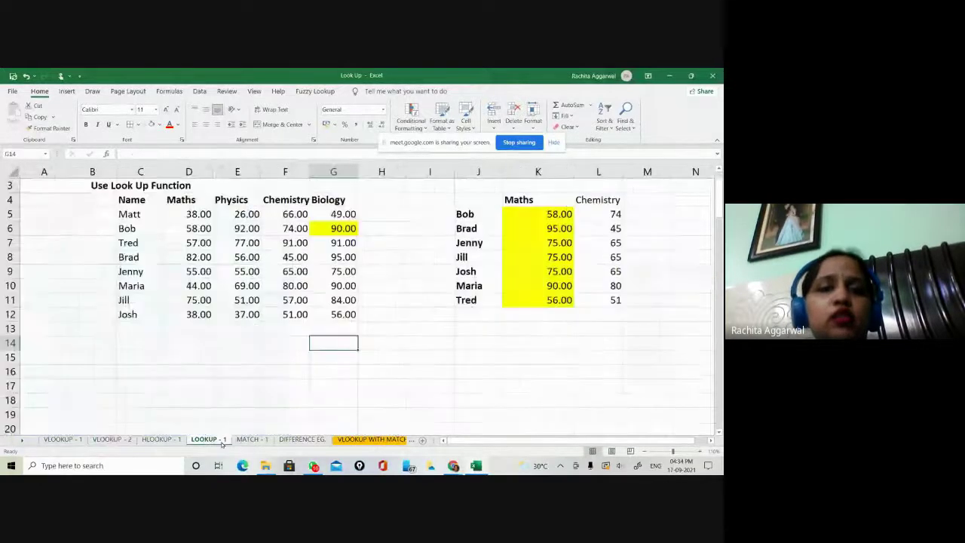
Step: View the LOOKUP - 1 and DIFFERENCE EG. sheets, and switch to the Google Meet call to check on the participants
left_click(221, 442)
left_click(294, 441)
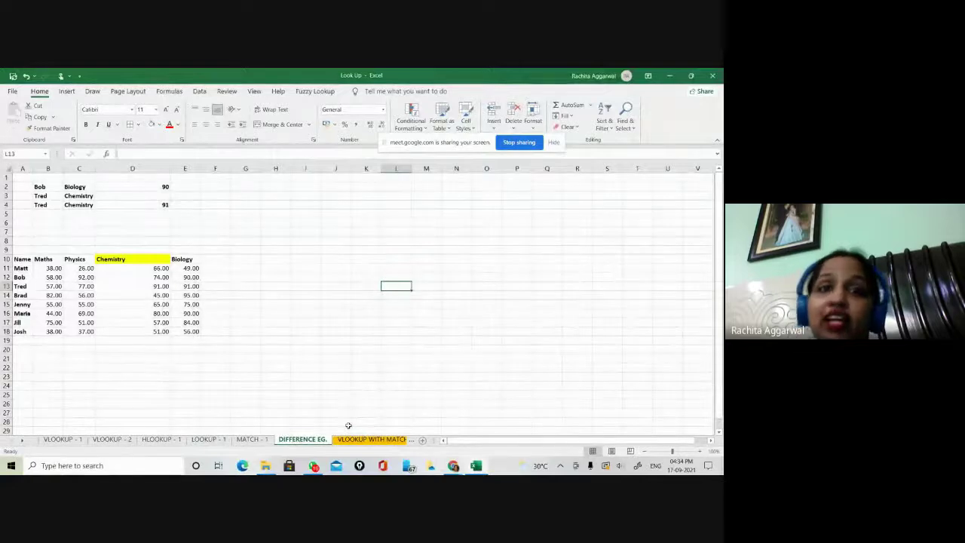
mouse_move(453, 465)
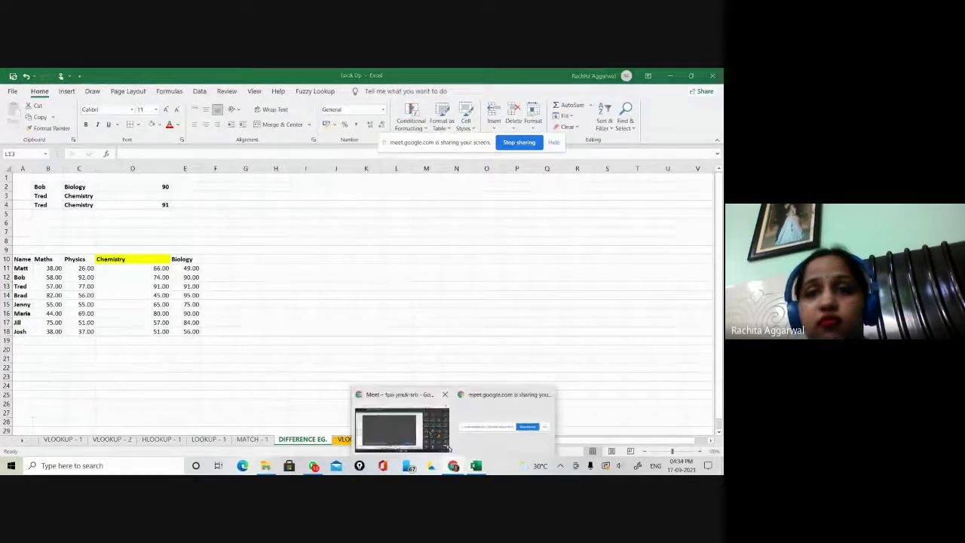
left_click(399, 426)
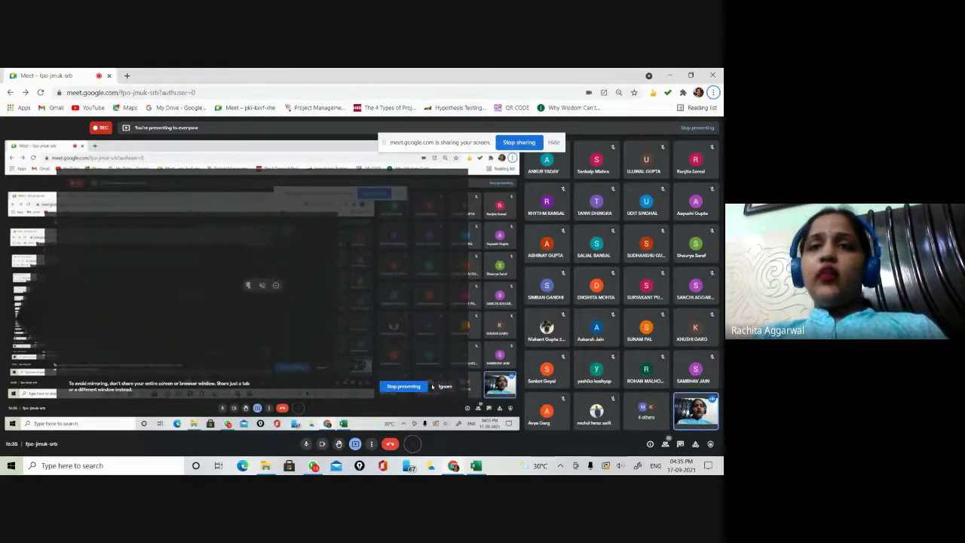
mouse_move(522, 467)
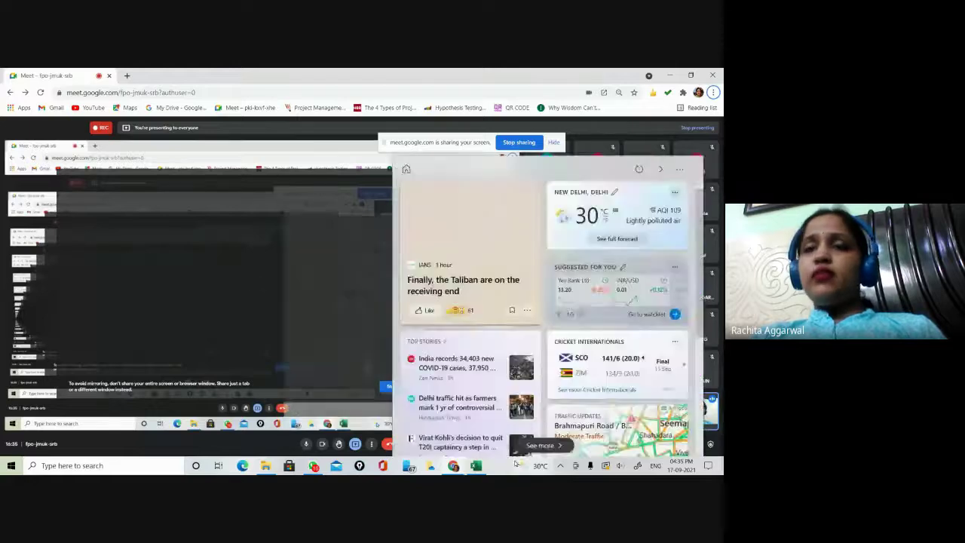